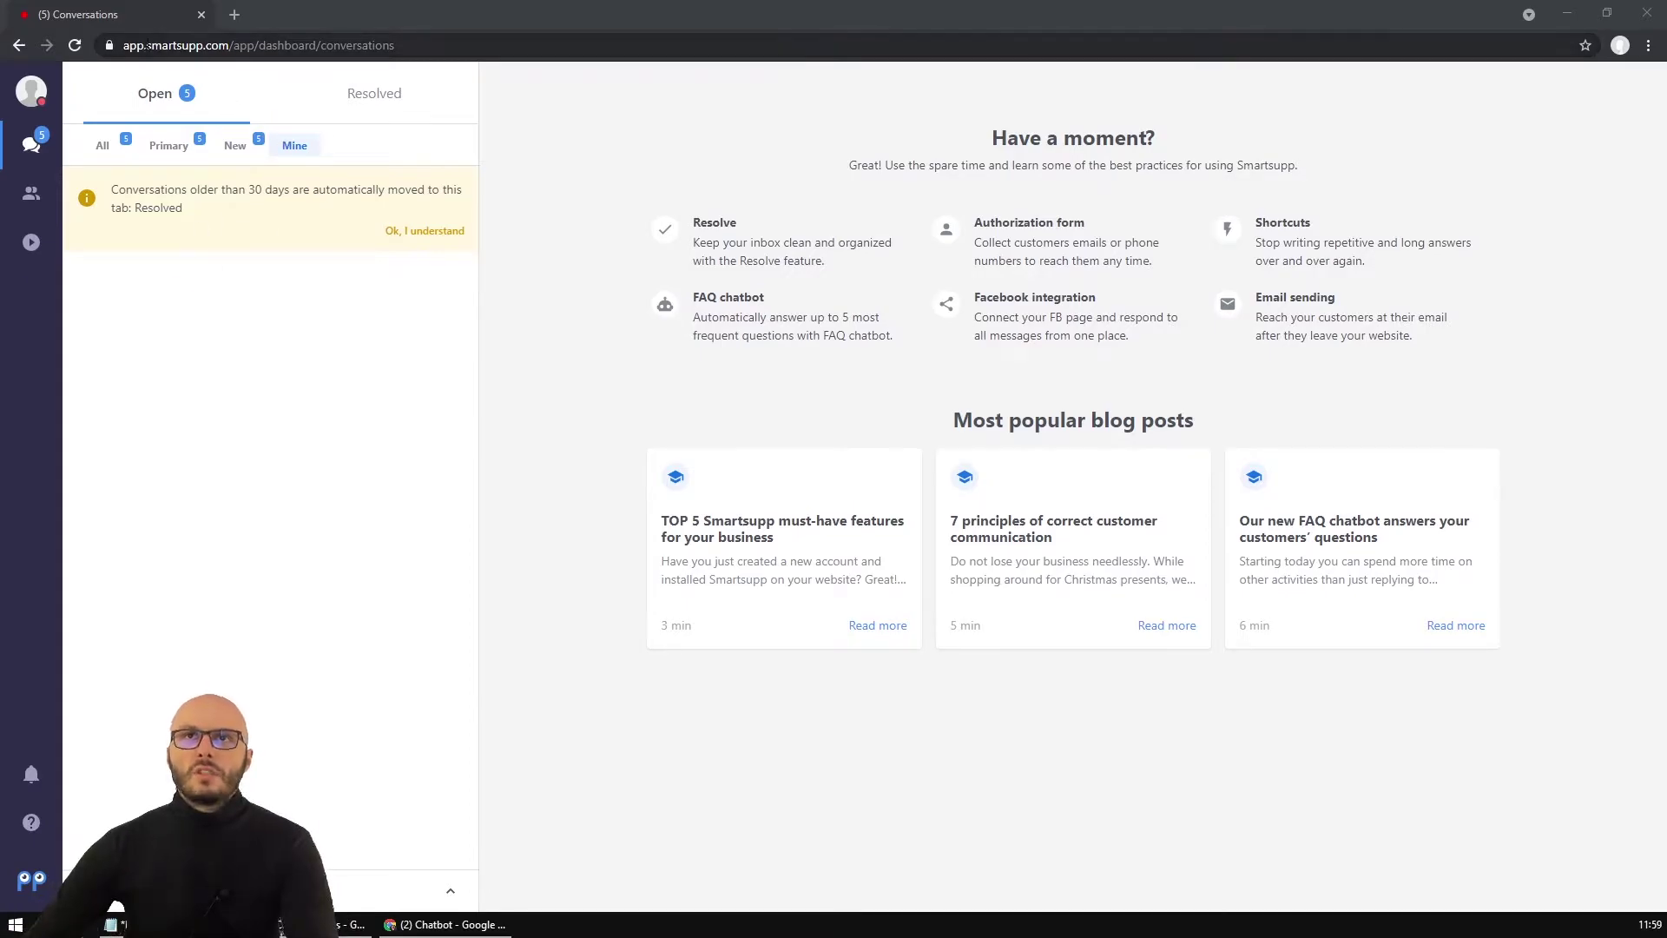
Switch the agent to Available in the profile menu and bring up the Chatbot dashboard with its four bots.
double_click(216, 47)
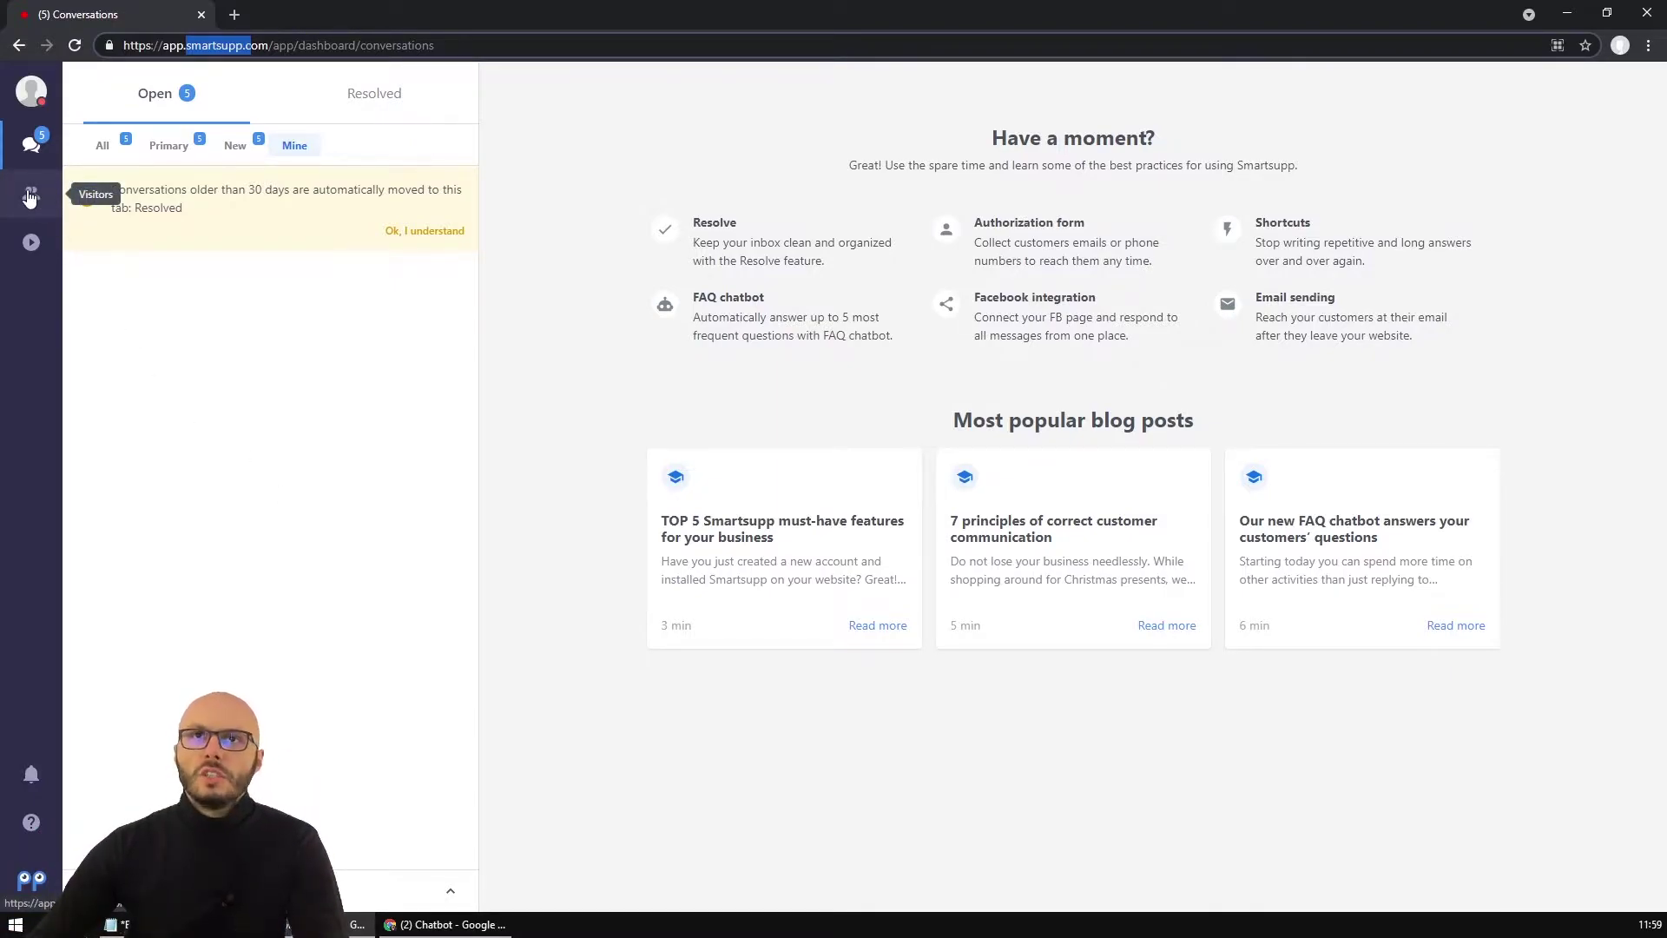
click(28, 94)
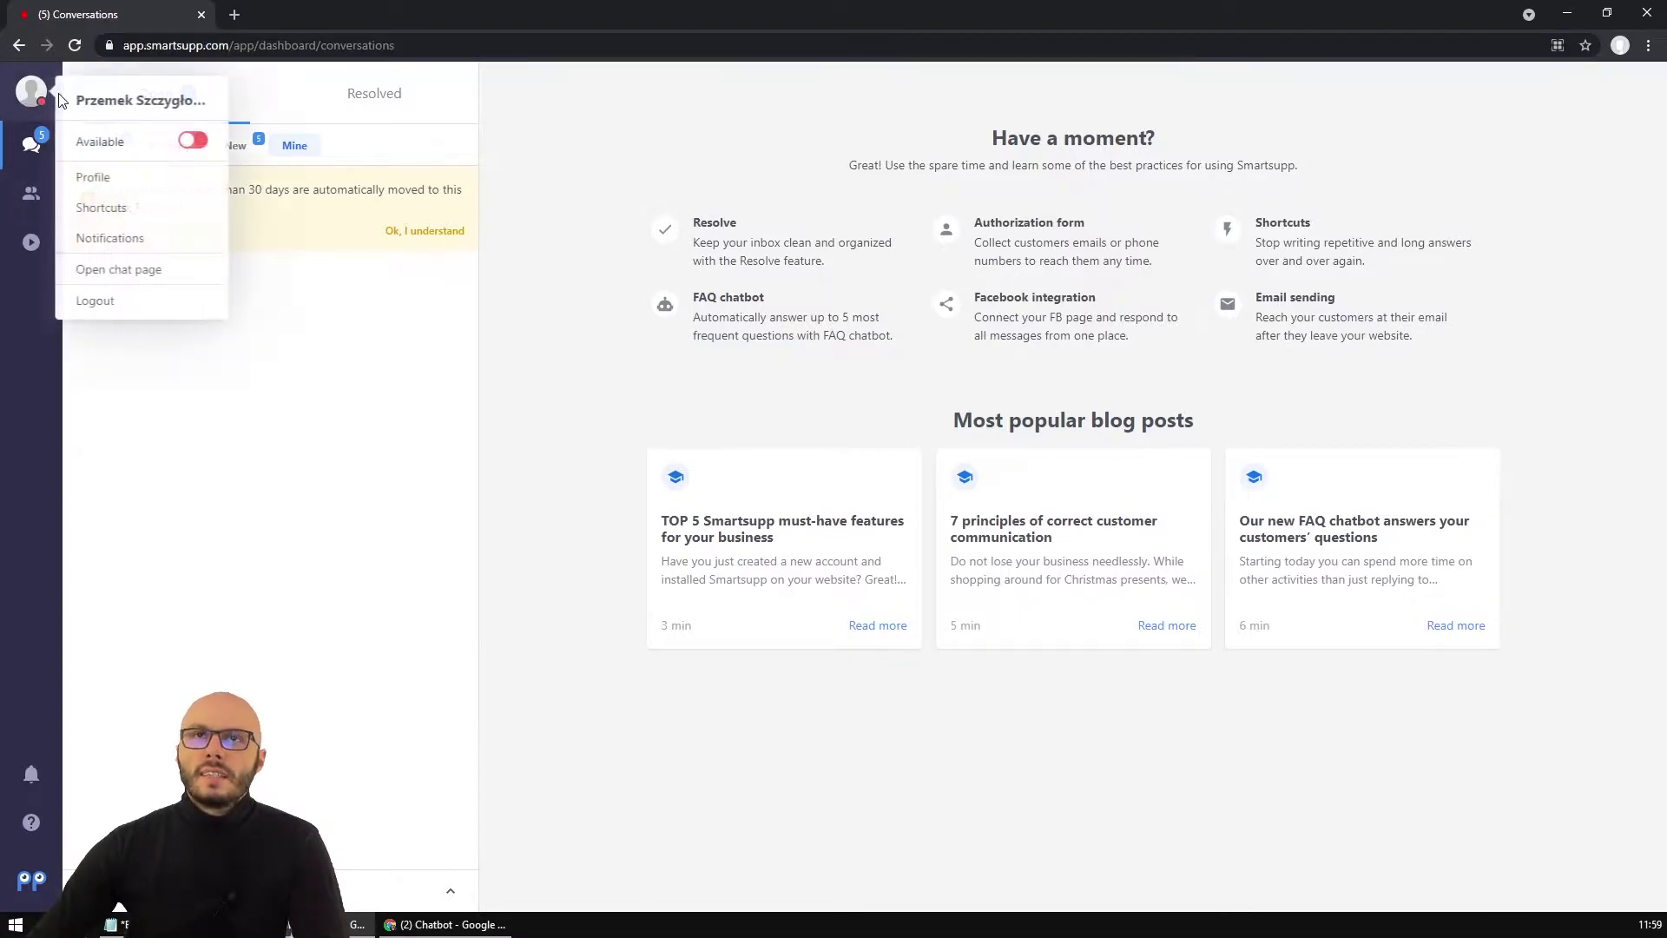
click(193, 145)
click(300, 444)
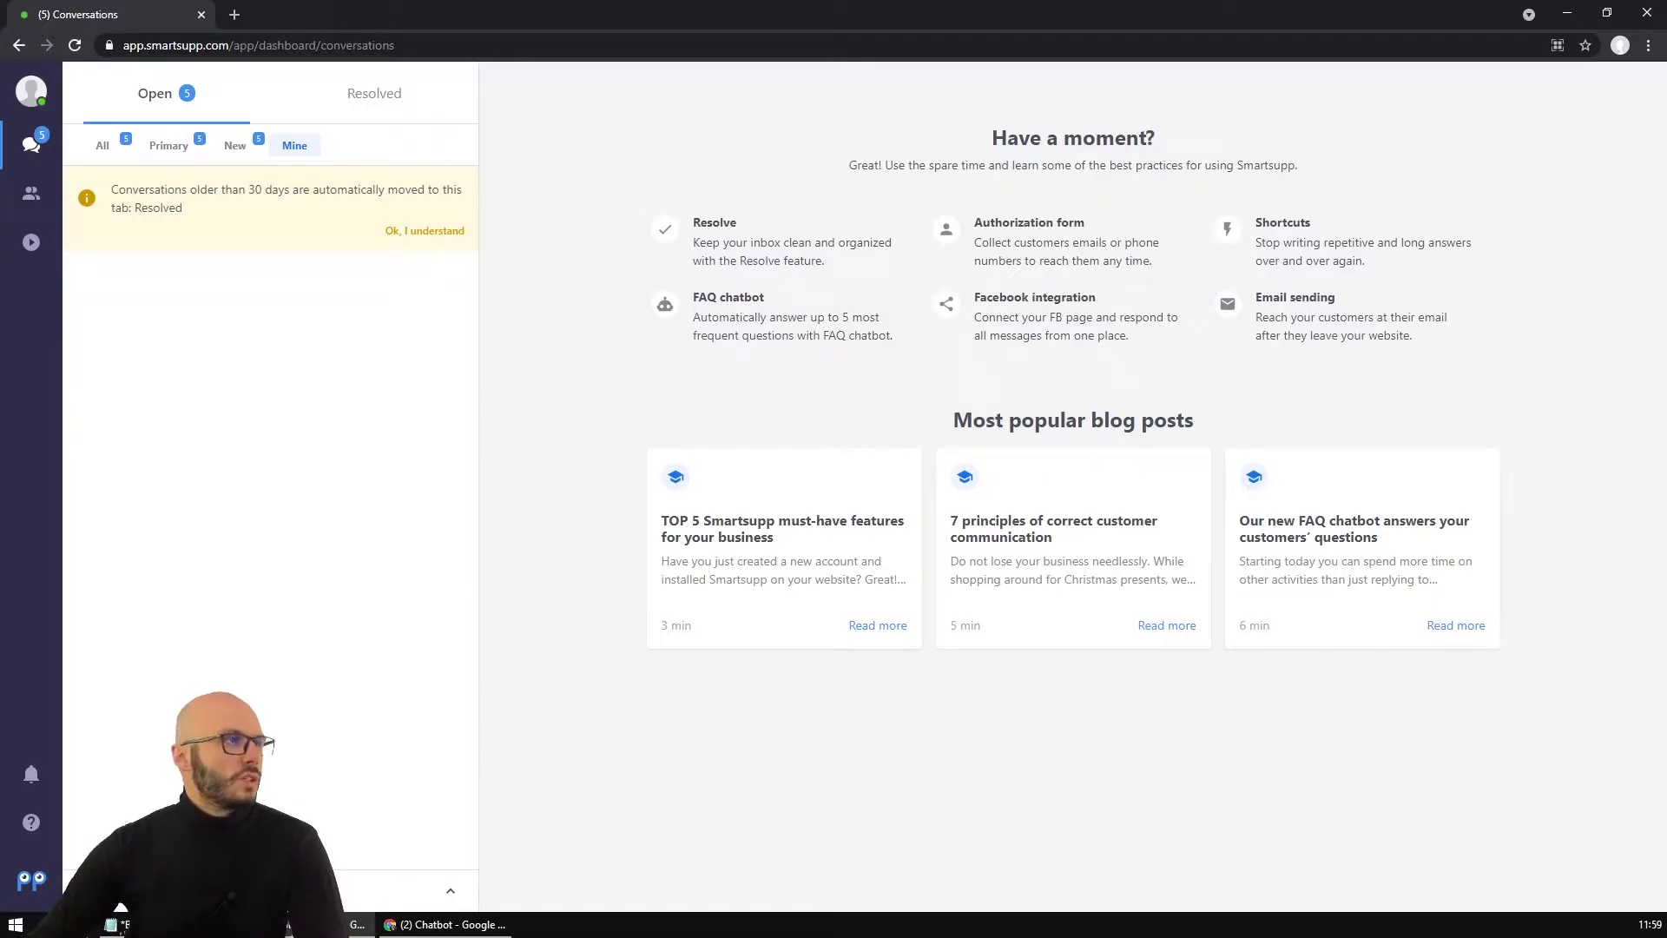
click(445, 924)
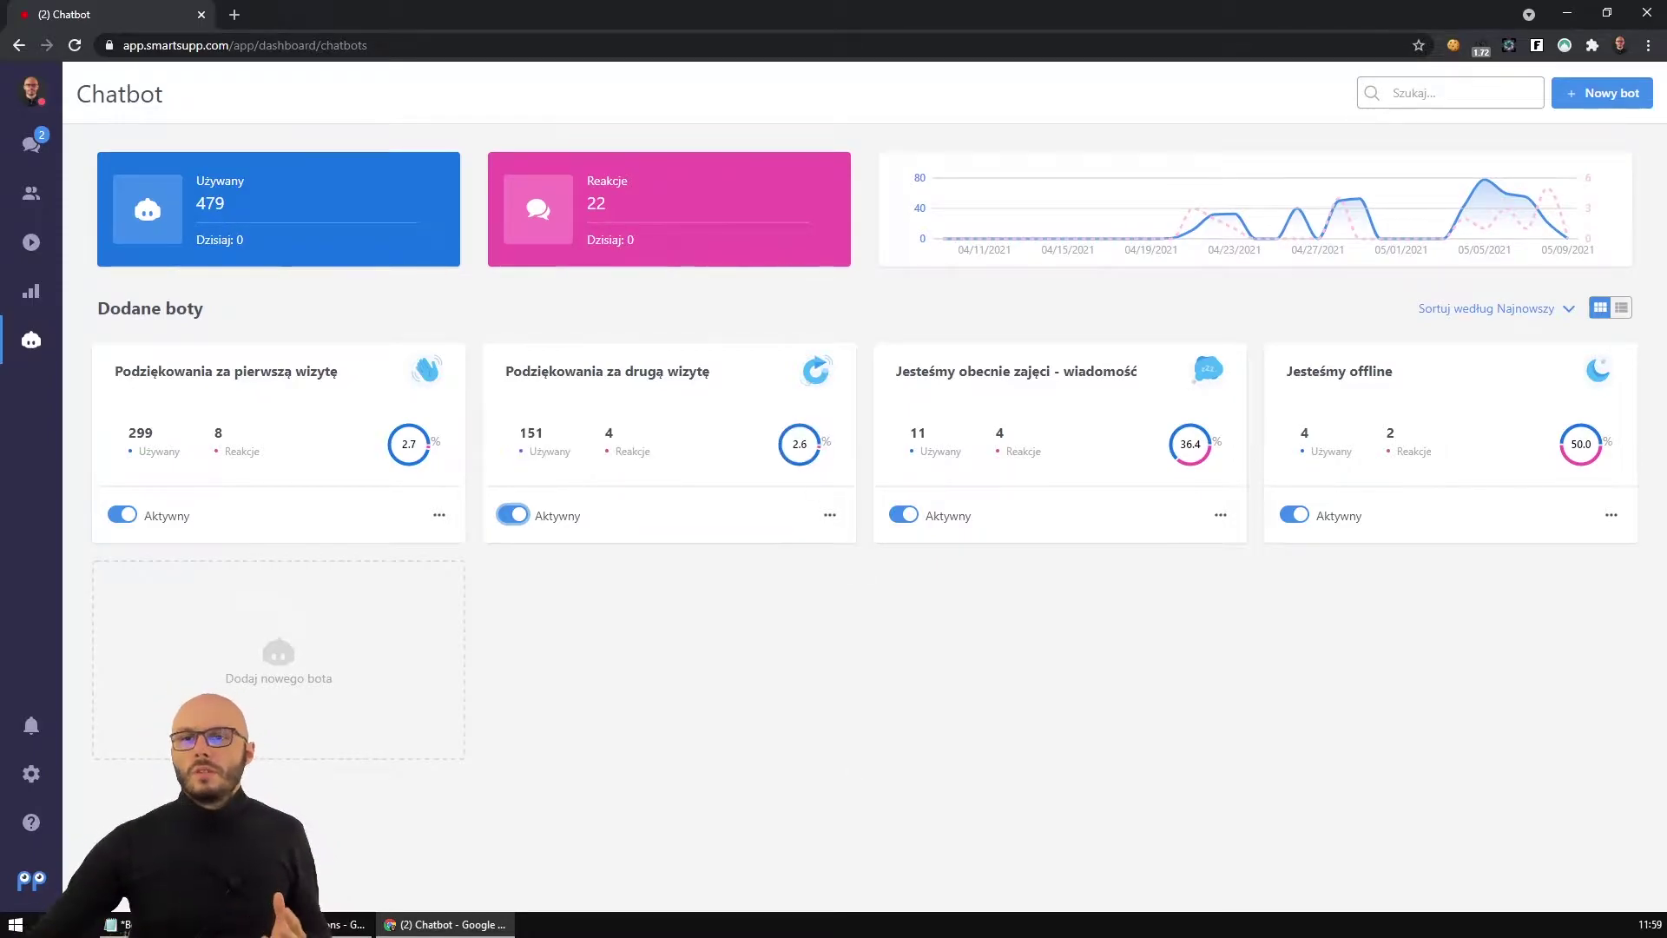
Load doneta.pl in a new incognito window and scroll down the homepage.
mouse_move(480, 918)
key(ctrl+shift+n)
text(doneta.pl)
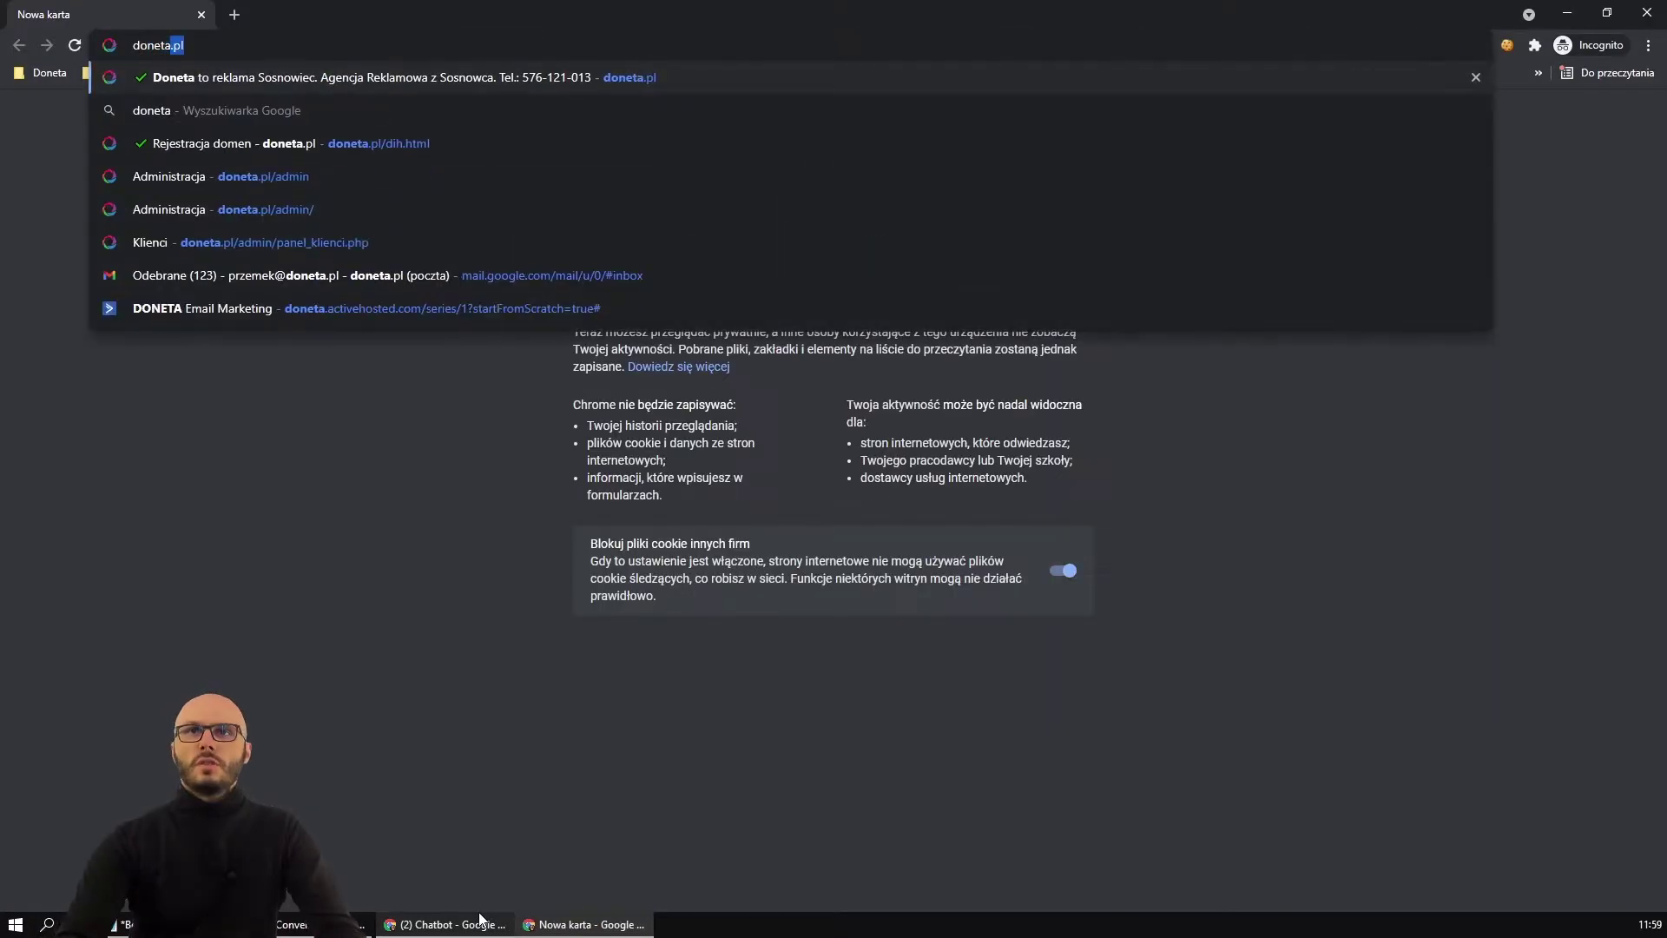
key(Return)
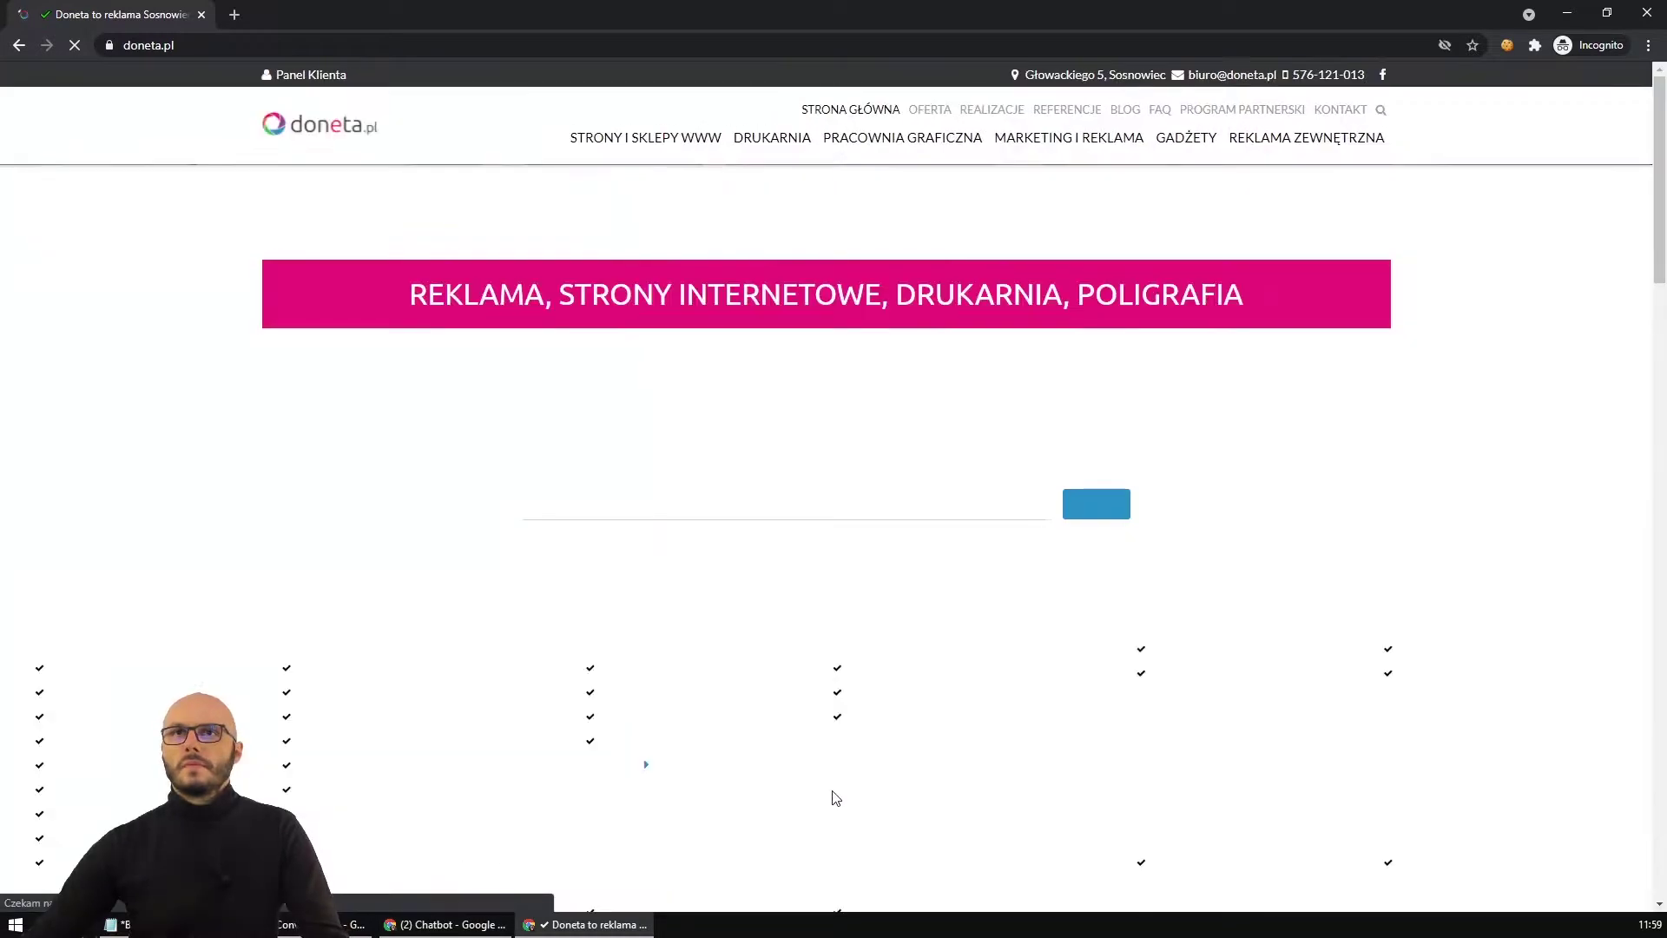
scroll(976, 596, down, 1)
scroll(976, 596, down, 15)
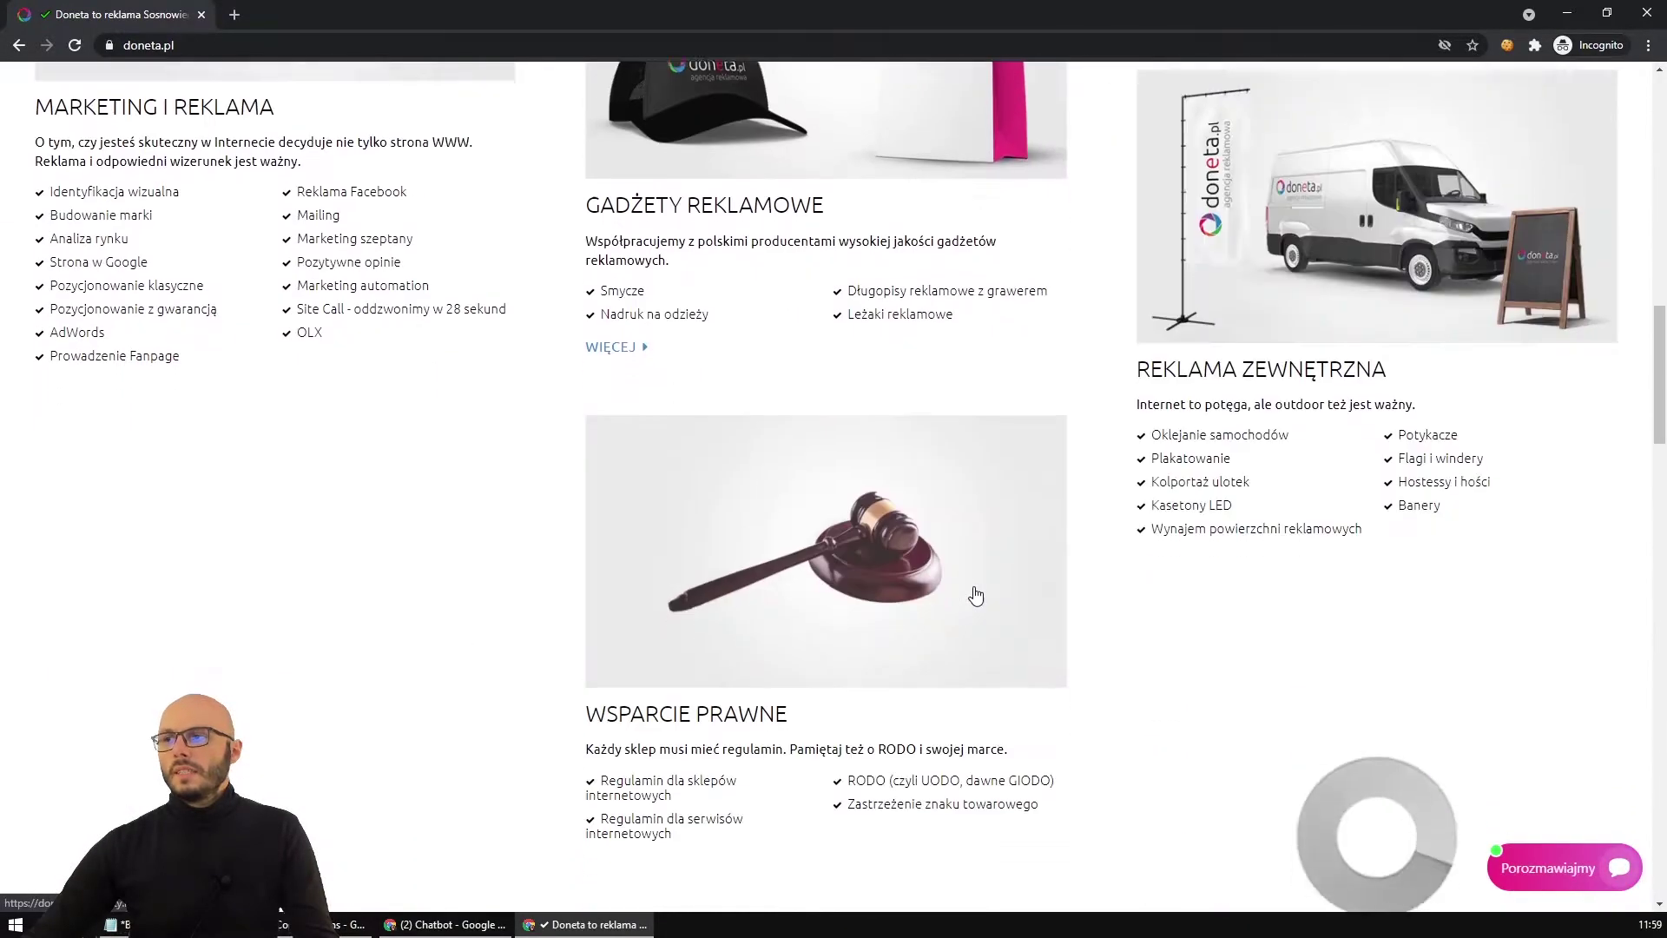
scroll(1320, 721, down, 2)
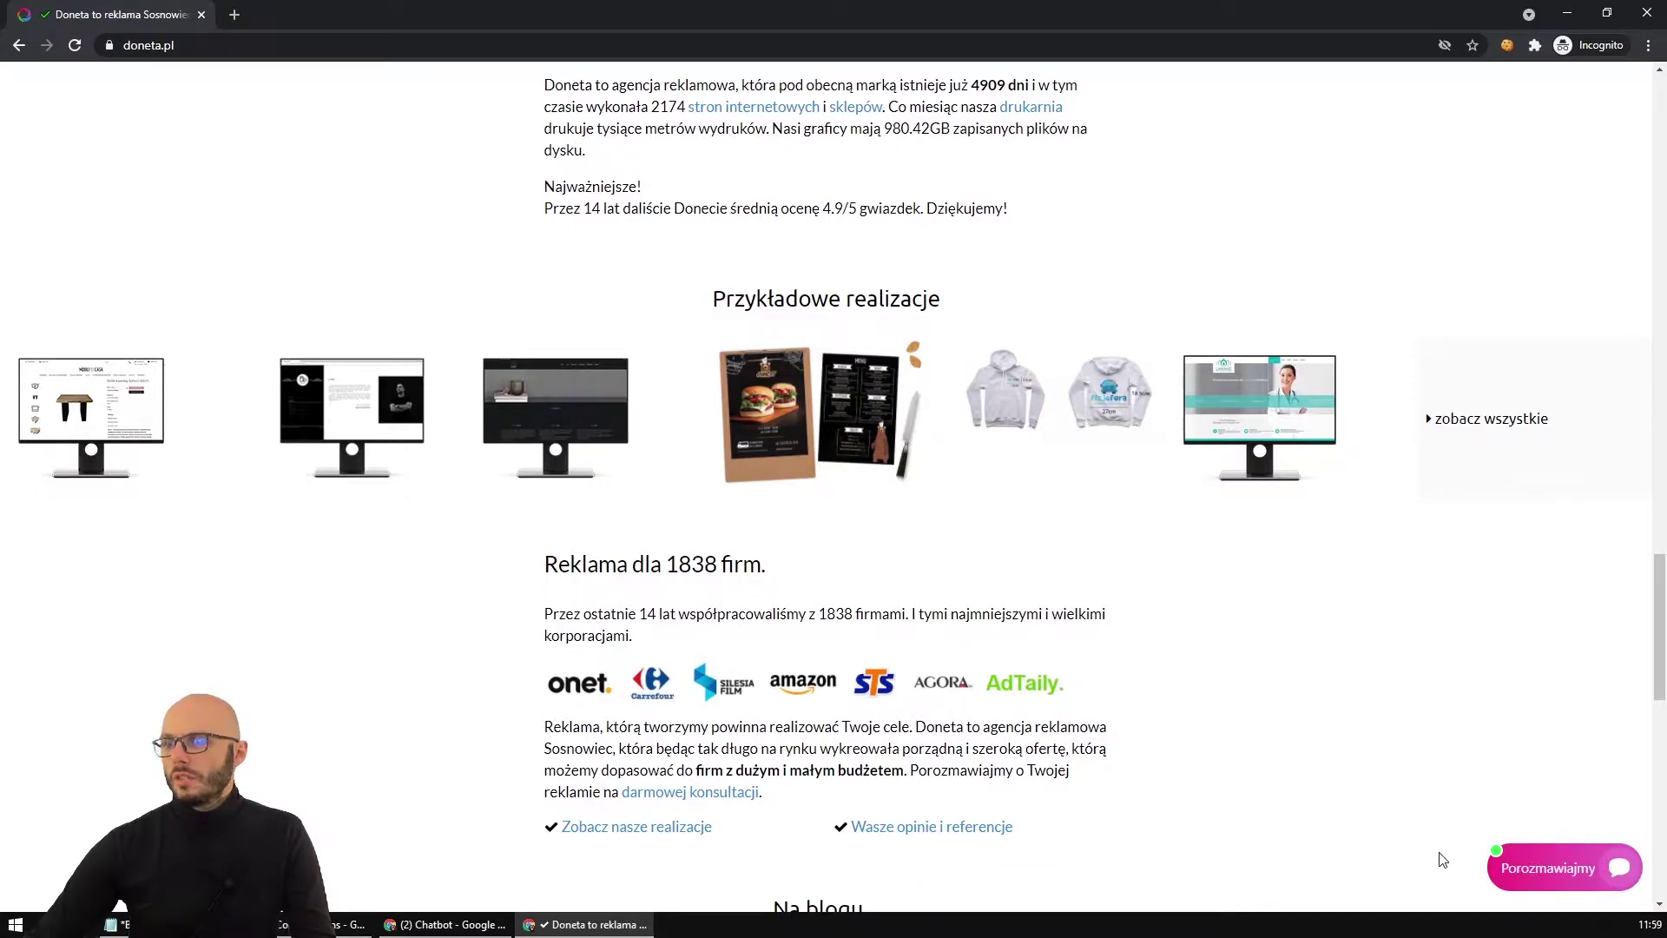
Compare with the chatbot dashboard, then open the greeting's chat window on doneta.pl and close it.
click(446, 923)
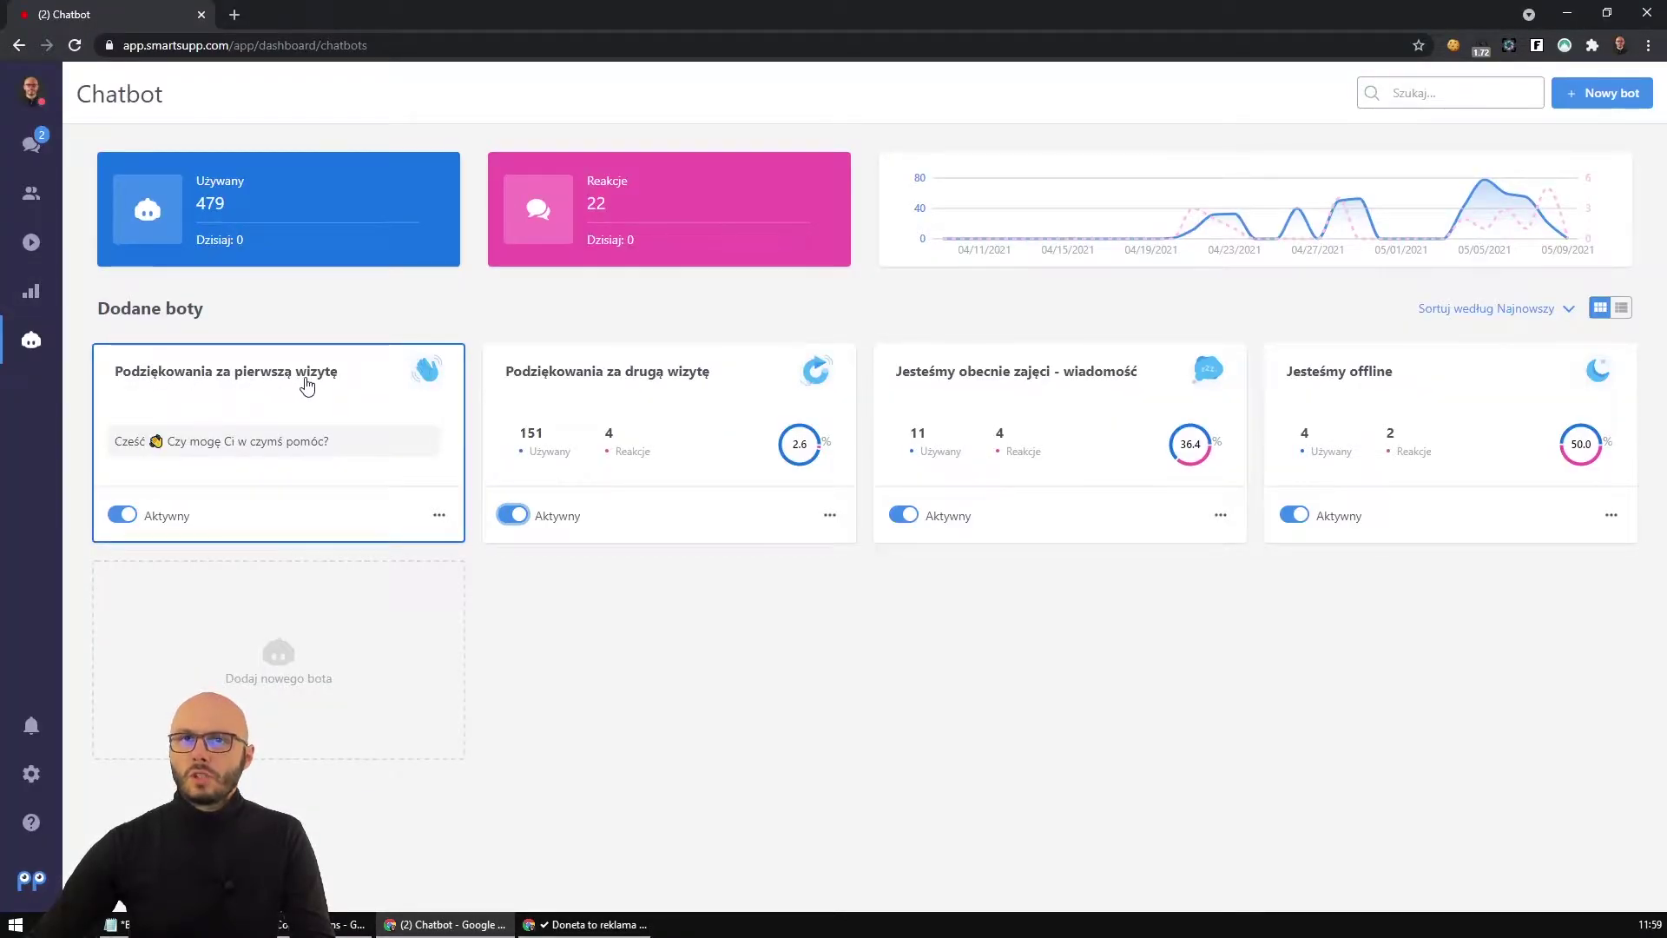
click(586, 924)
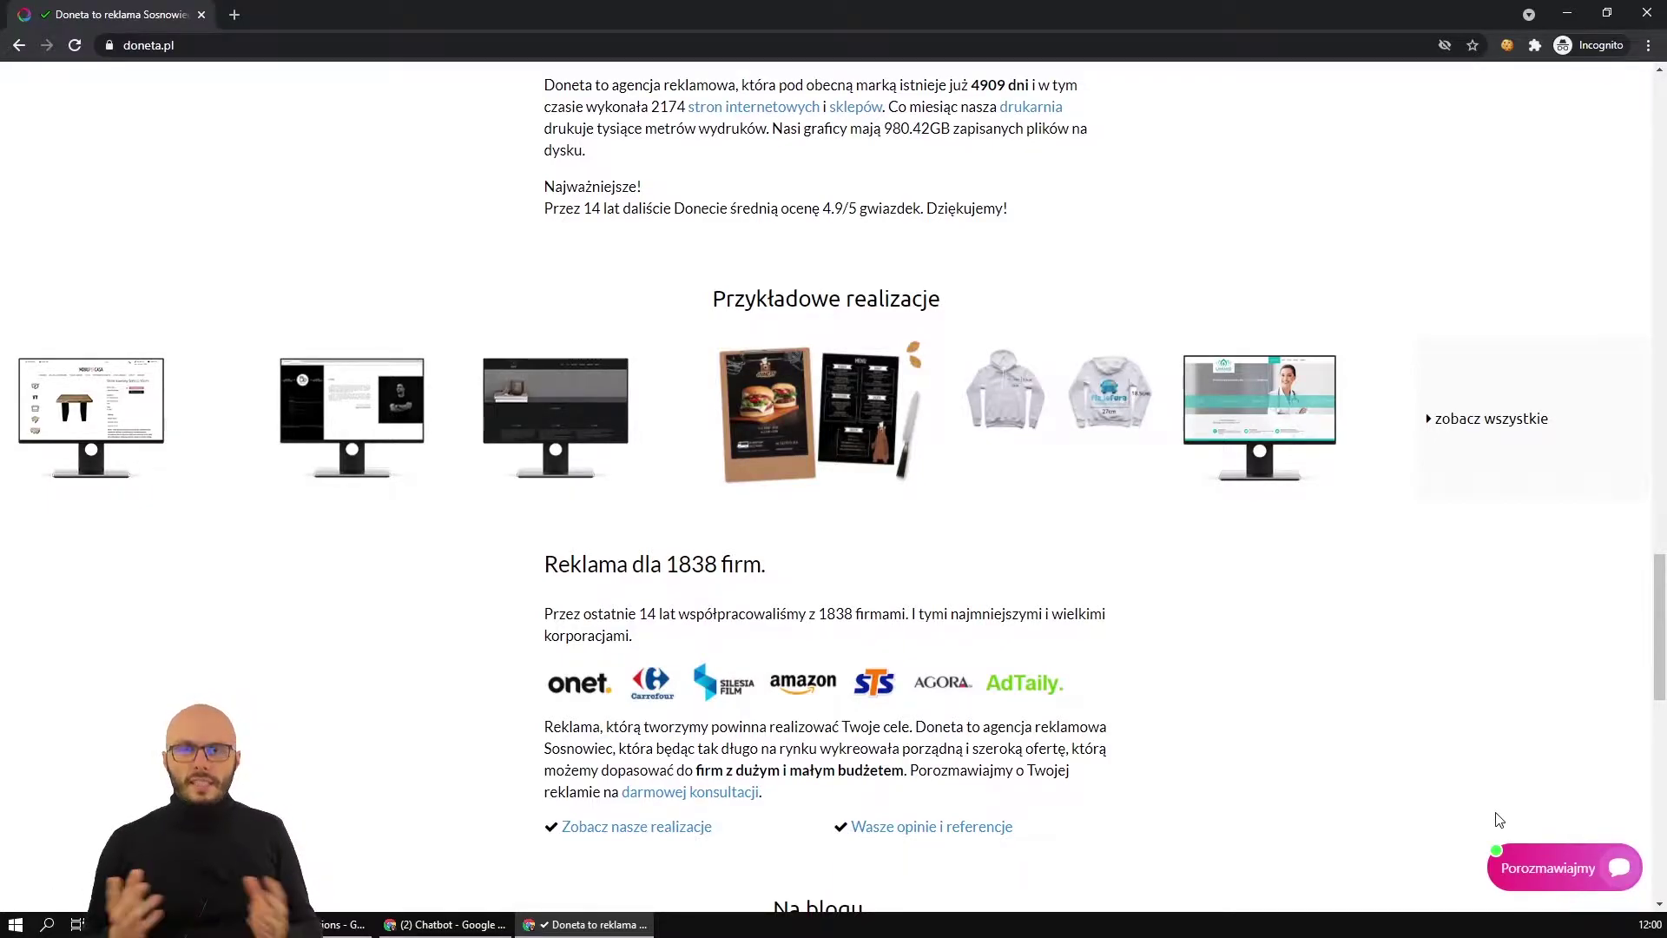
click(451, 924)
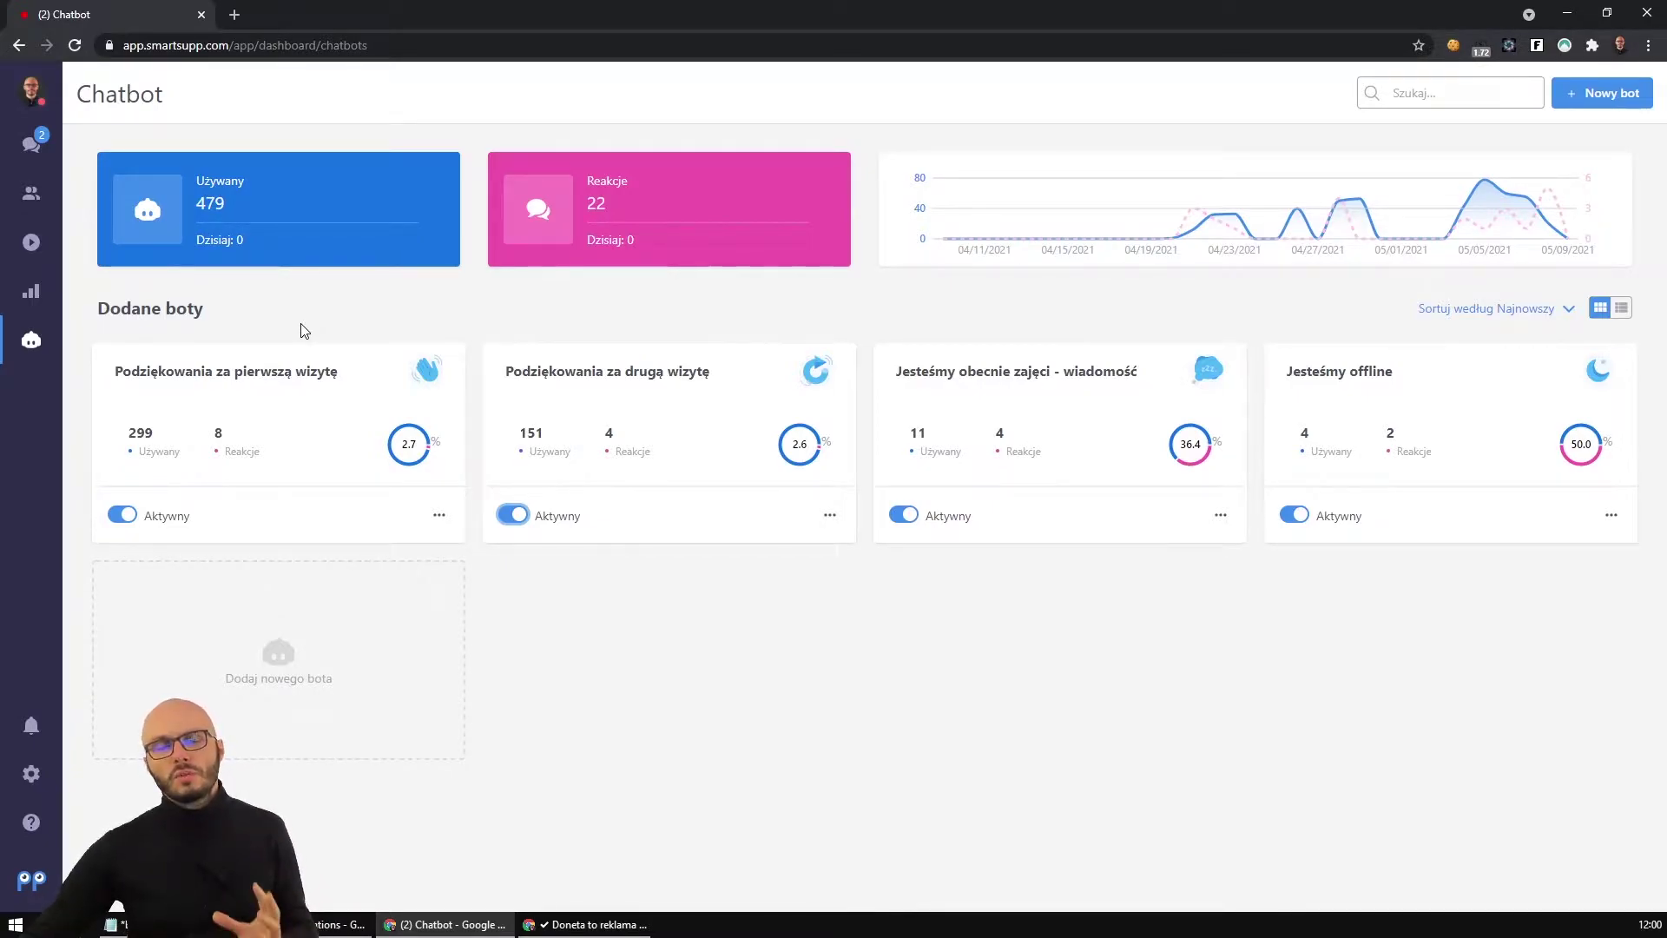
click(608, 923)
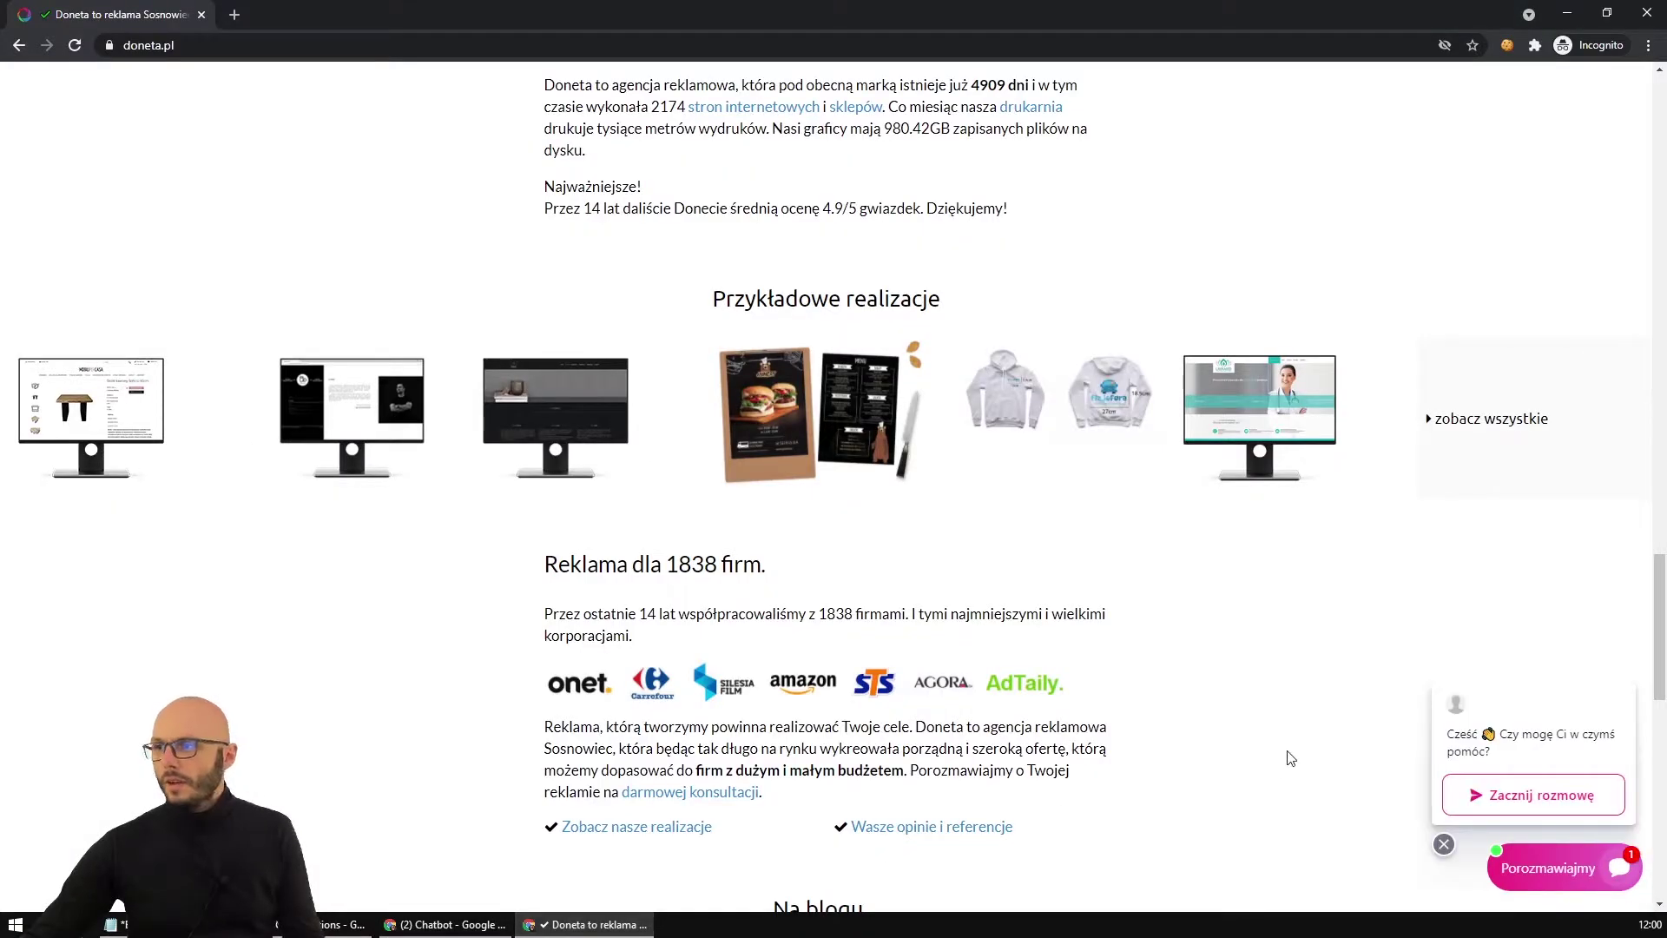
click(1567, 742)
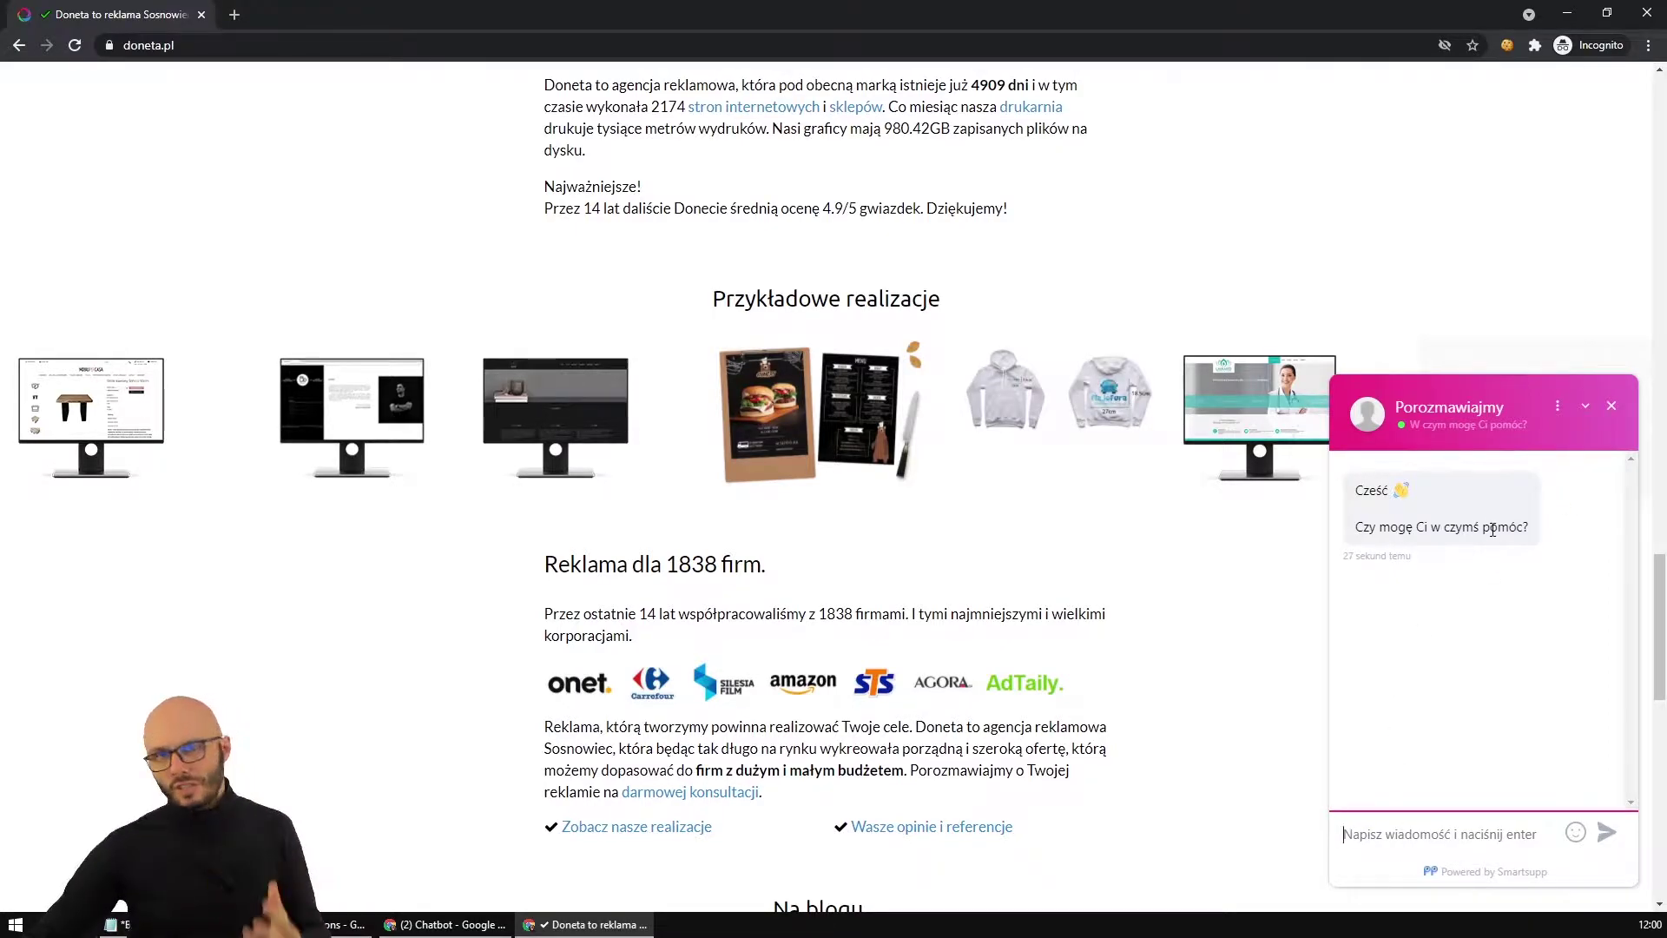
click(1612, 406)
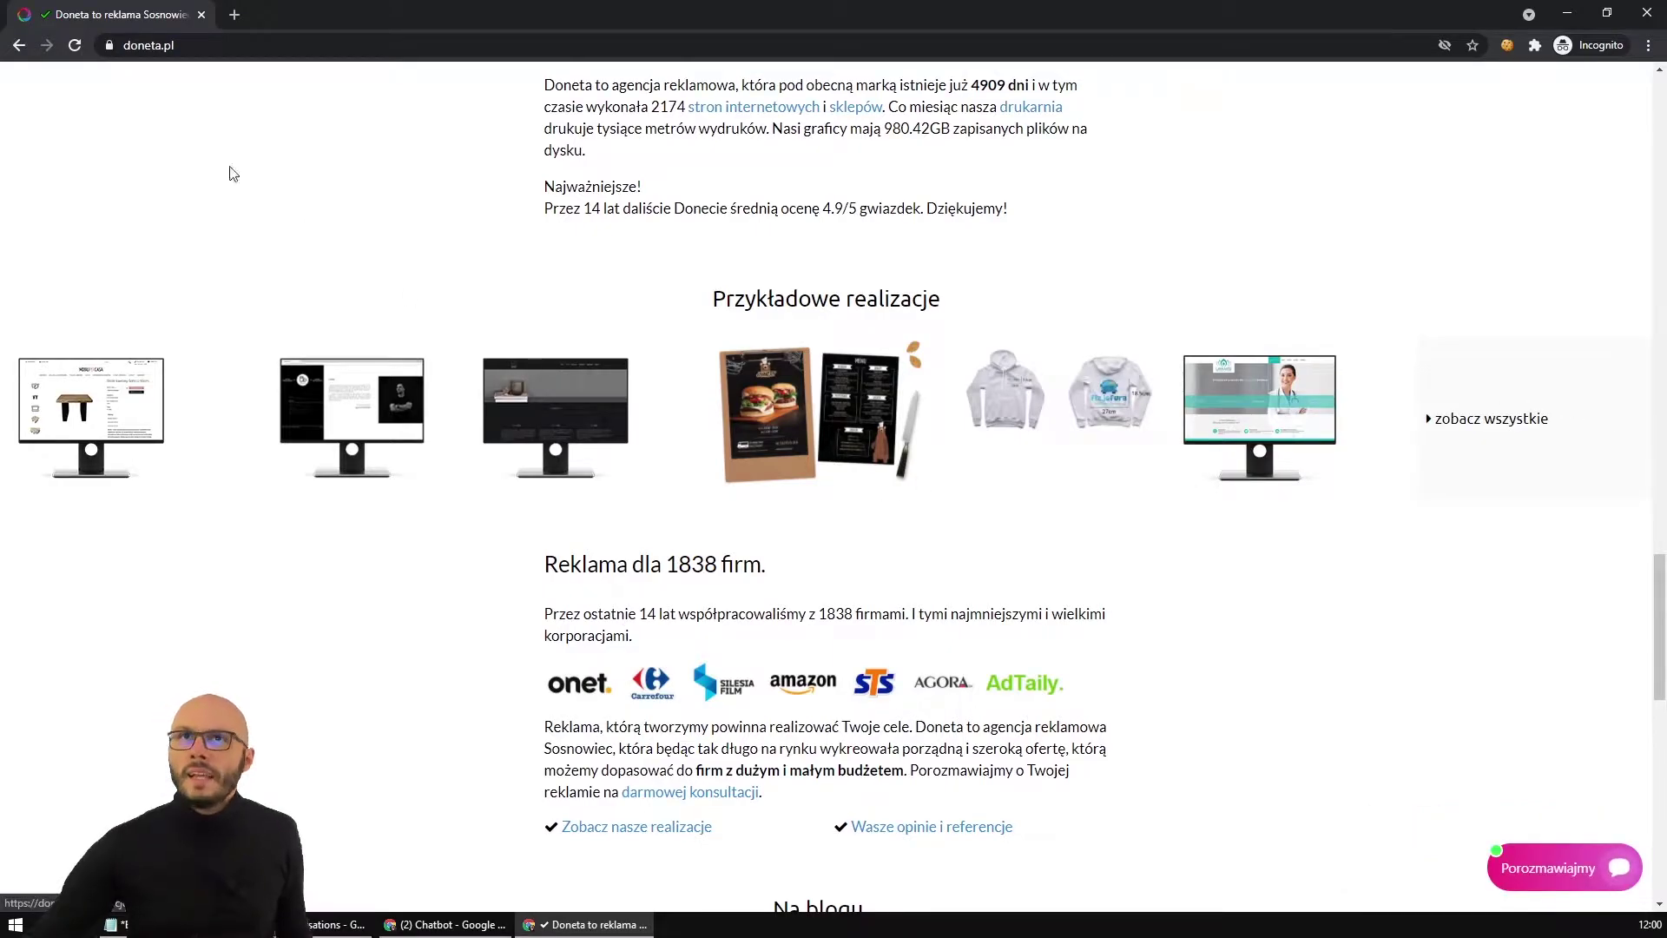
Google 'plakatowanie sosnowiec', accept cookies, and open the doneta.pl poster-hanging result.
click(218, 37)
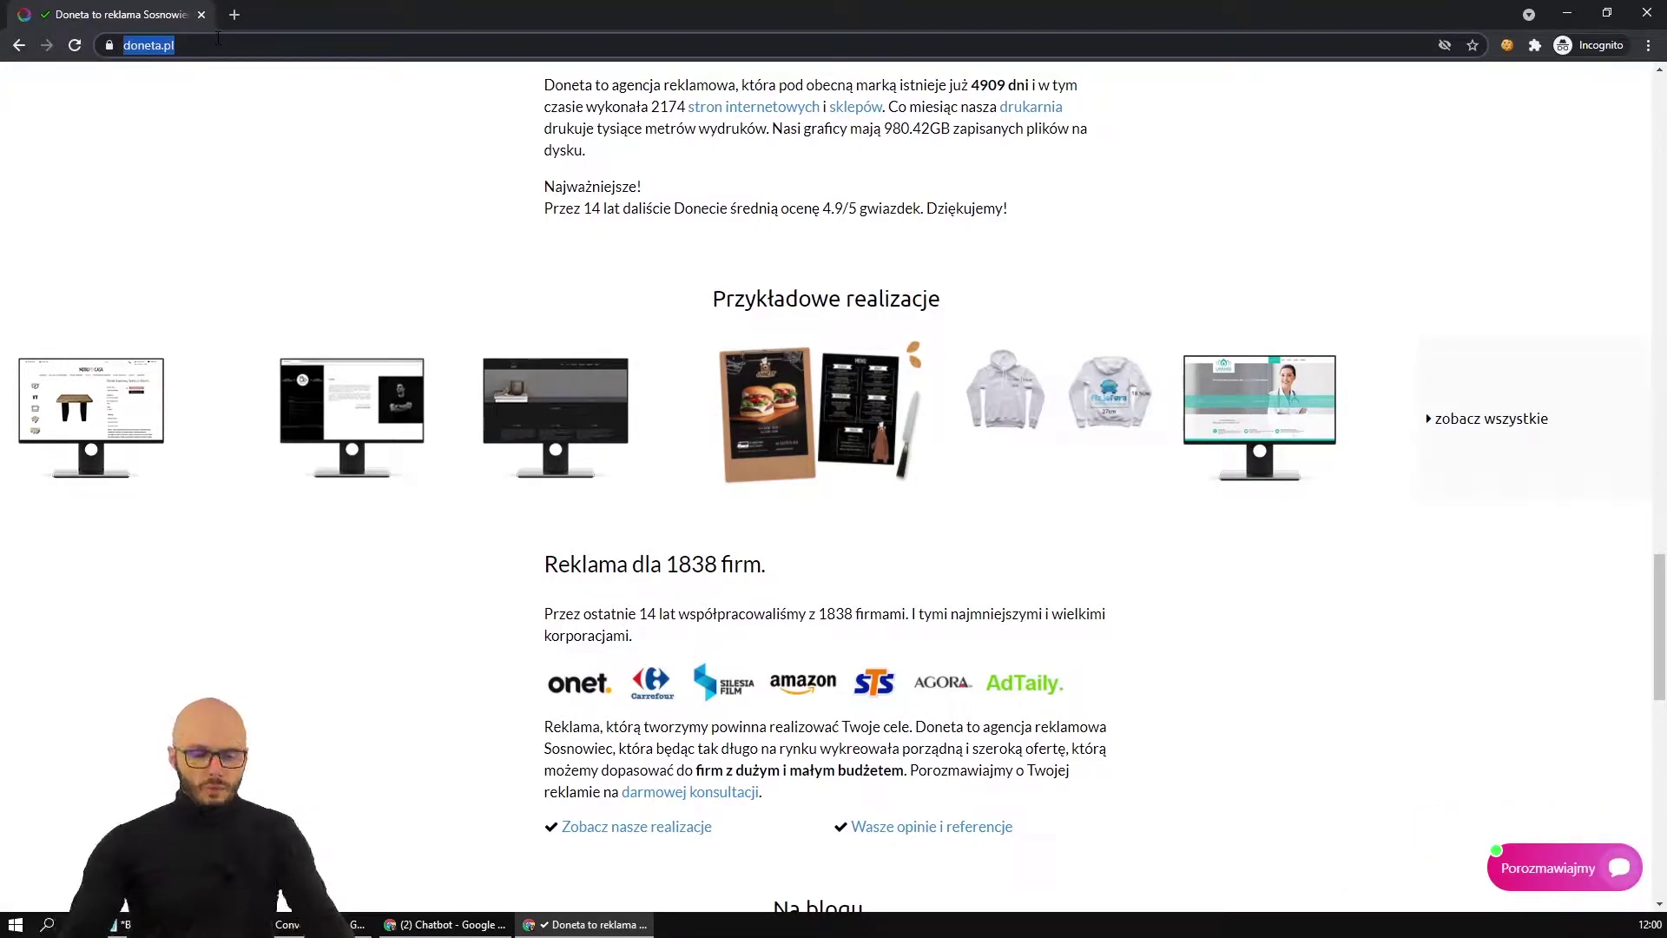
text(plakat)
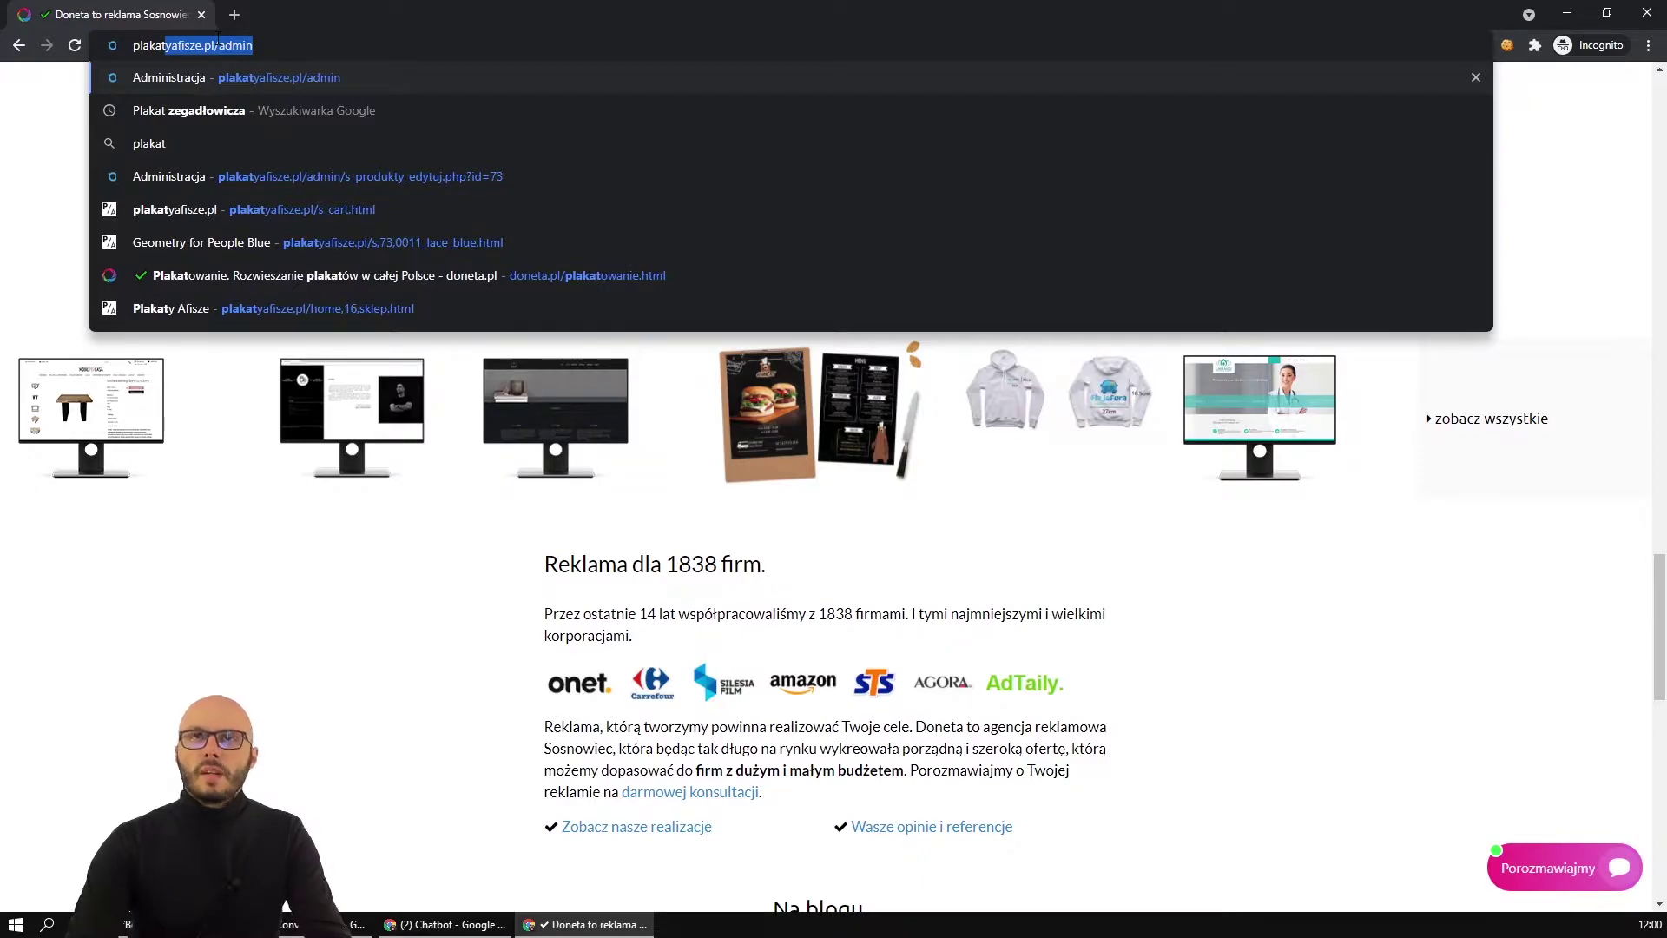
text(owanie sosnowiec)
key(Return)
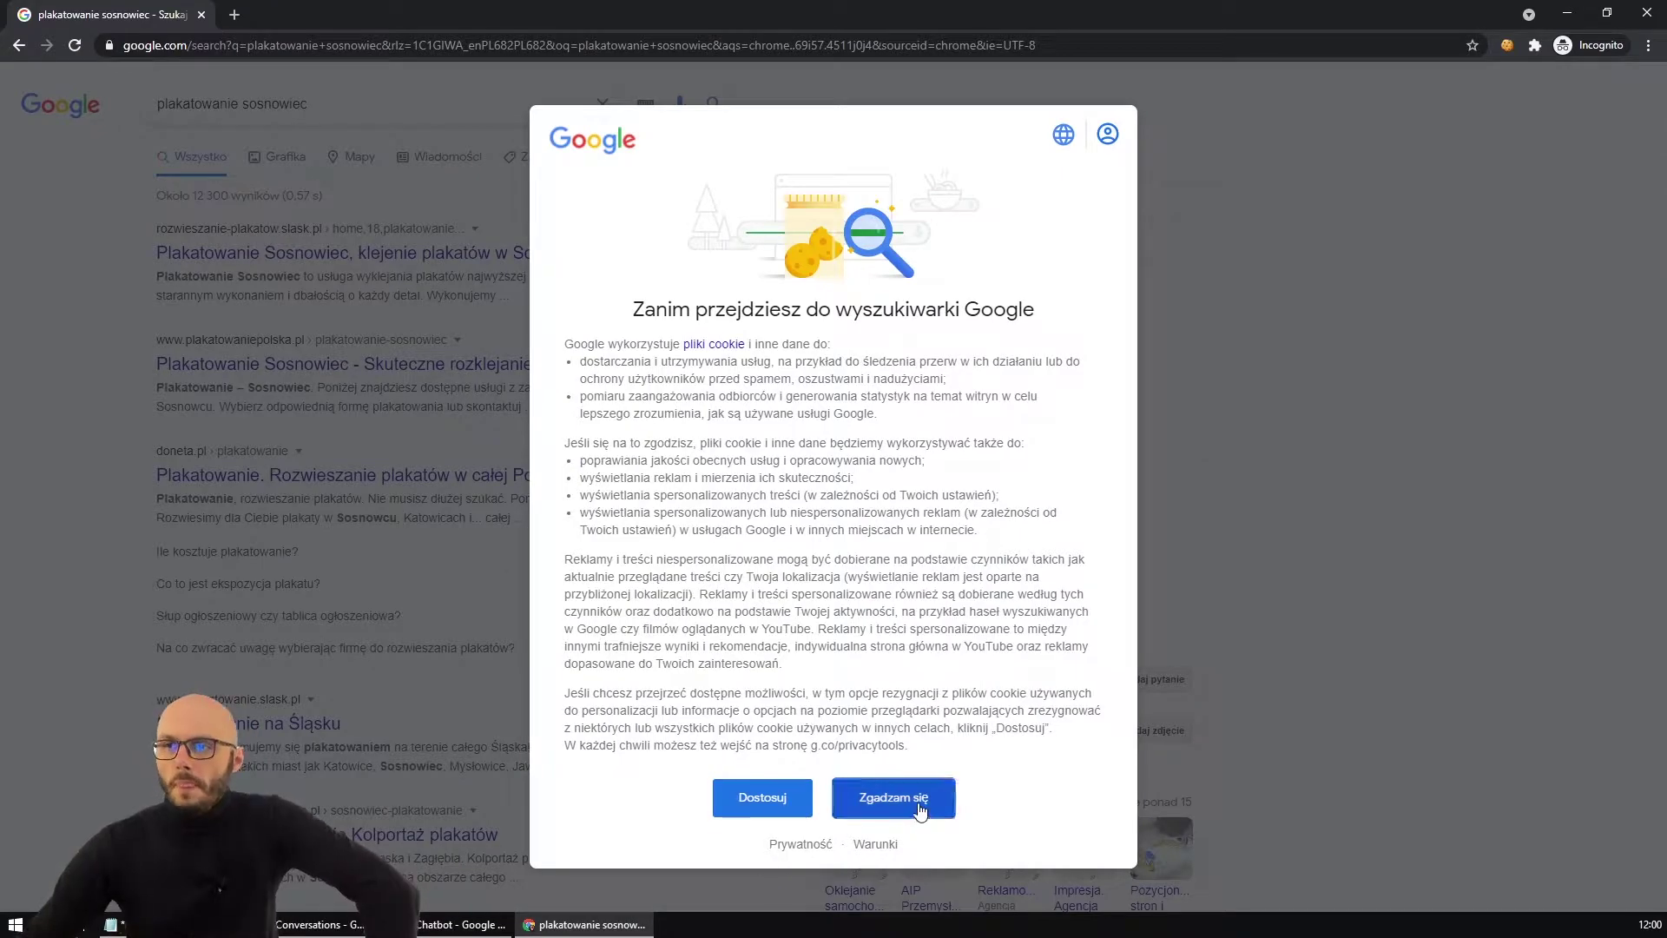
click(893, 797)
click(410, 487)
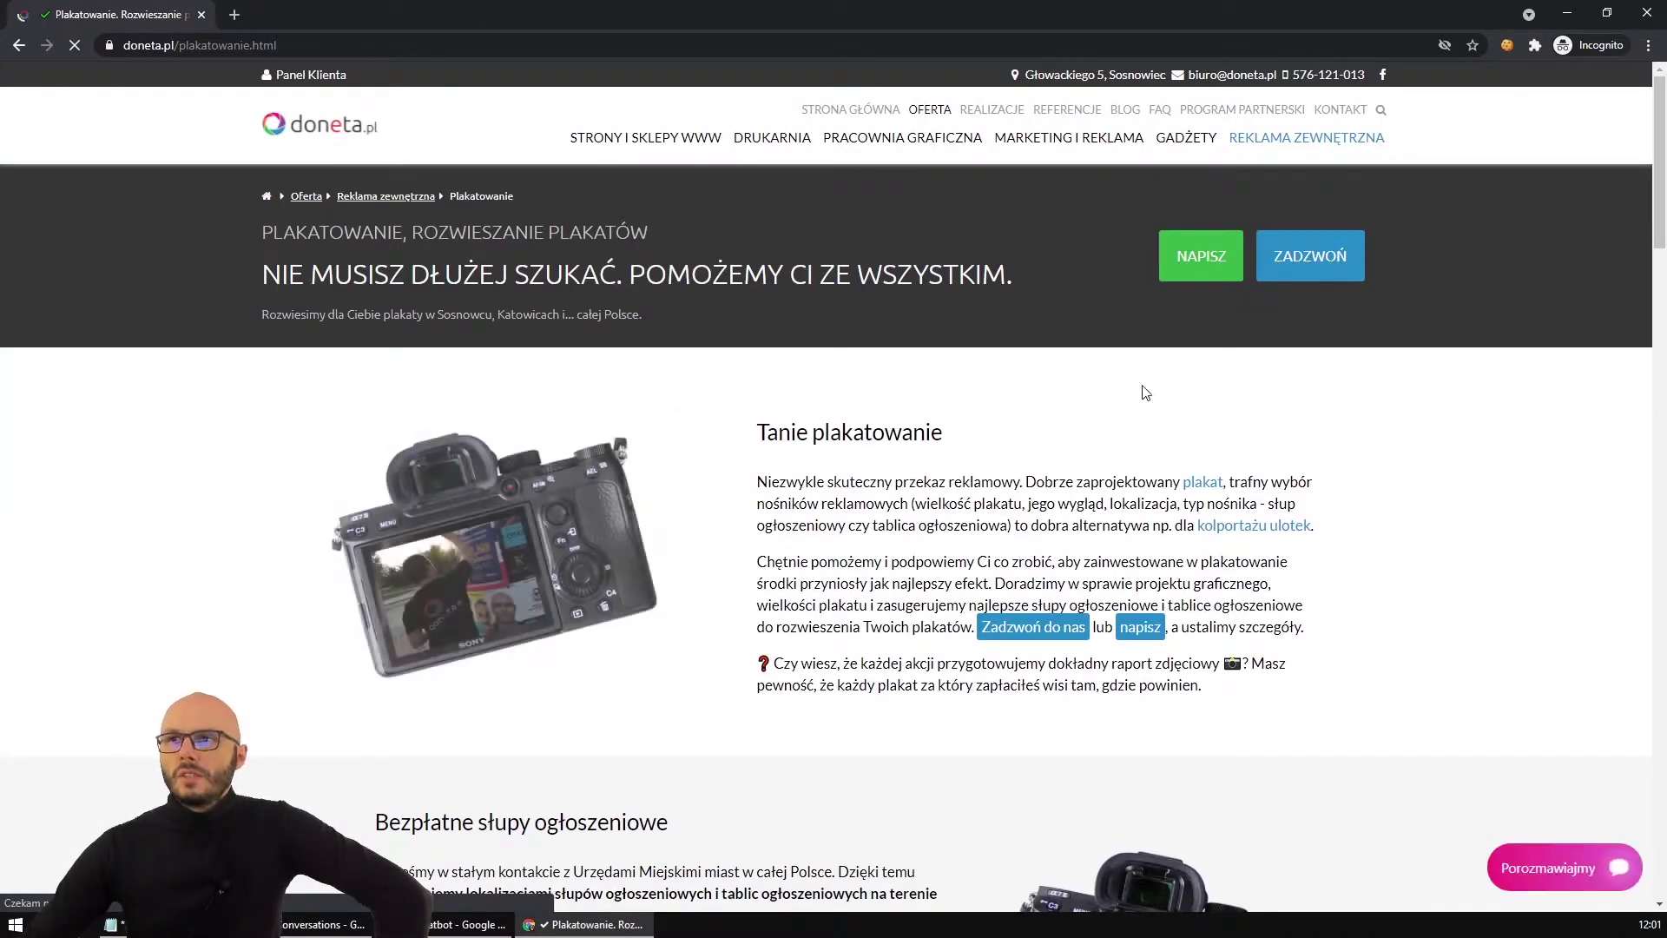
scroll(1138, 389, down, 3)
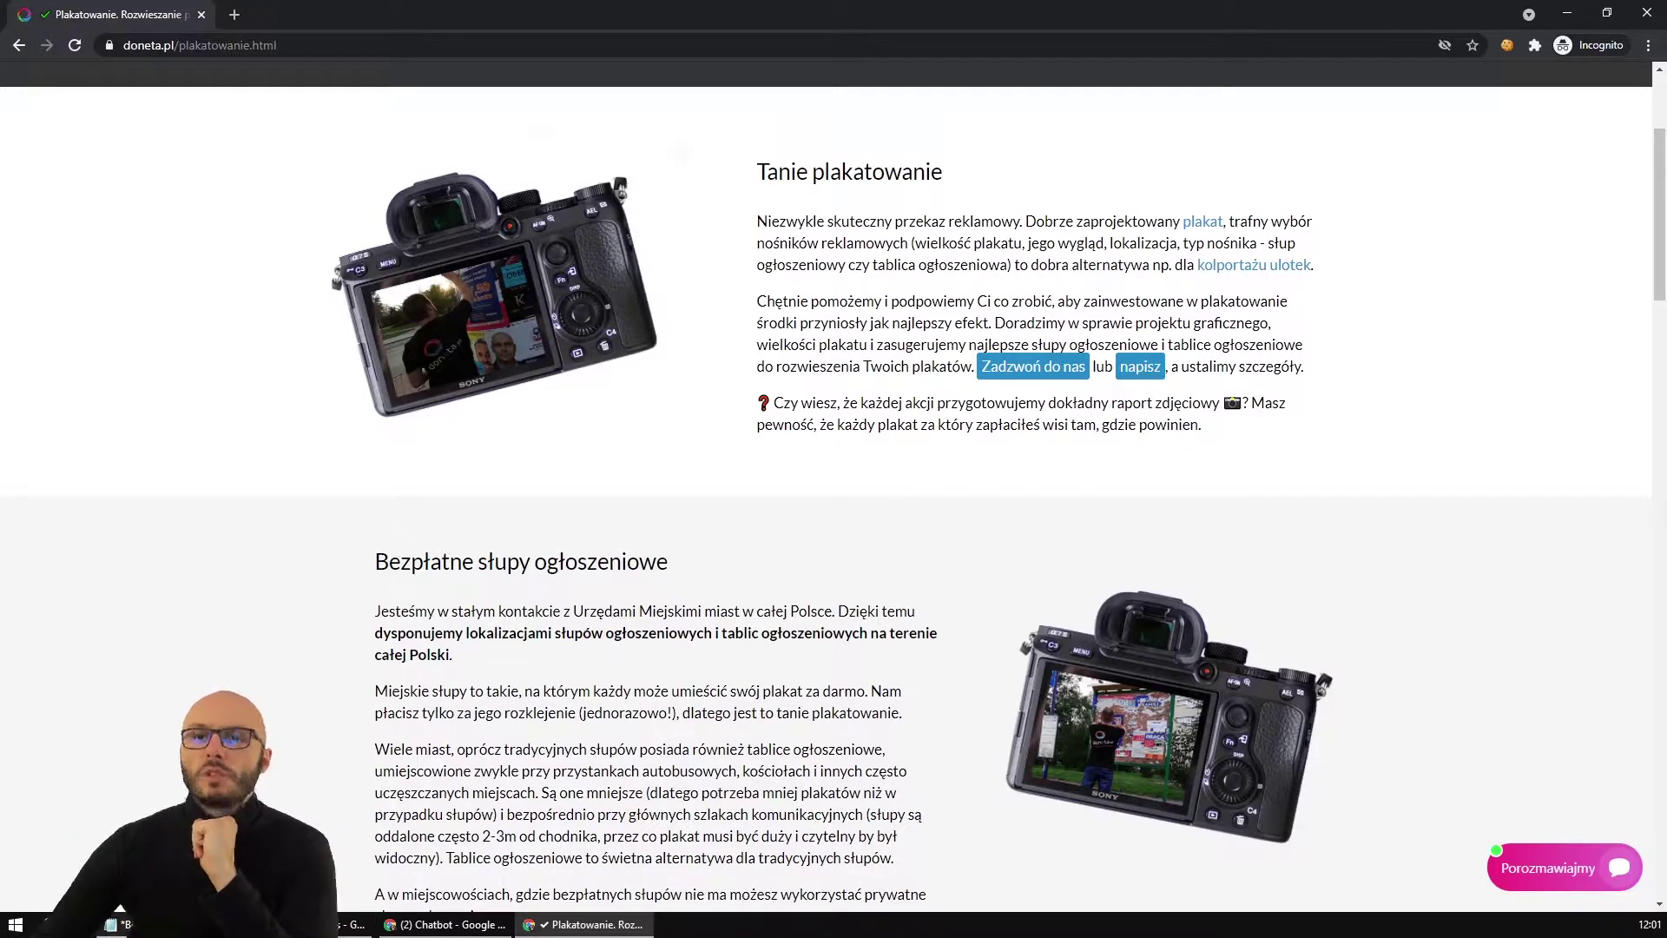
click(120, 908)
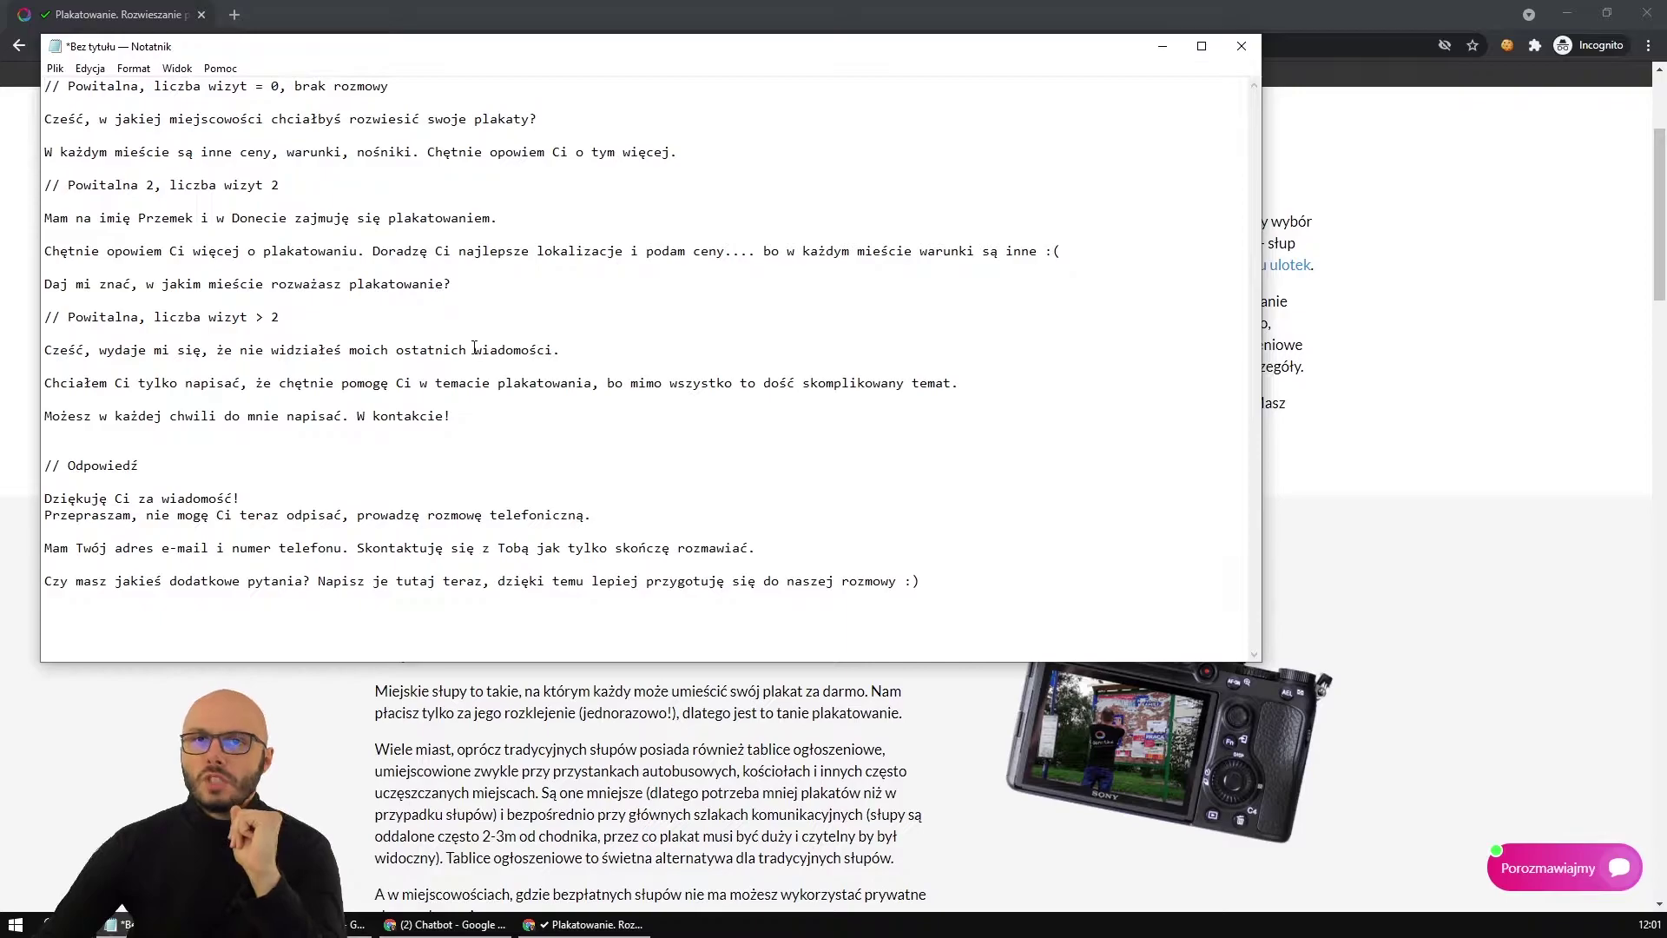
Highlight the 'Powitalna, liczba wizyt = 0' draft heading, then return to the plakatowanie page.
drag(68, 85, 282, 85)
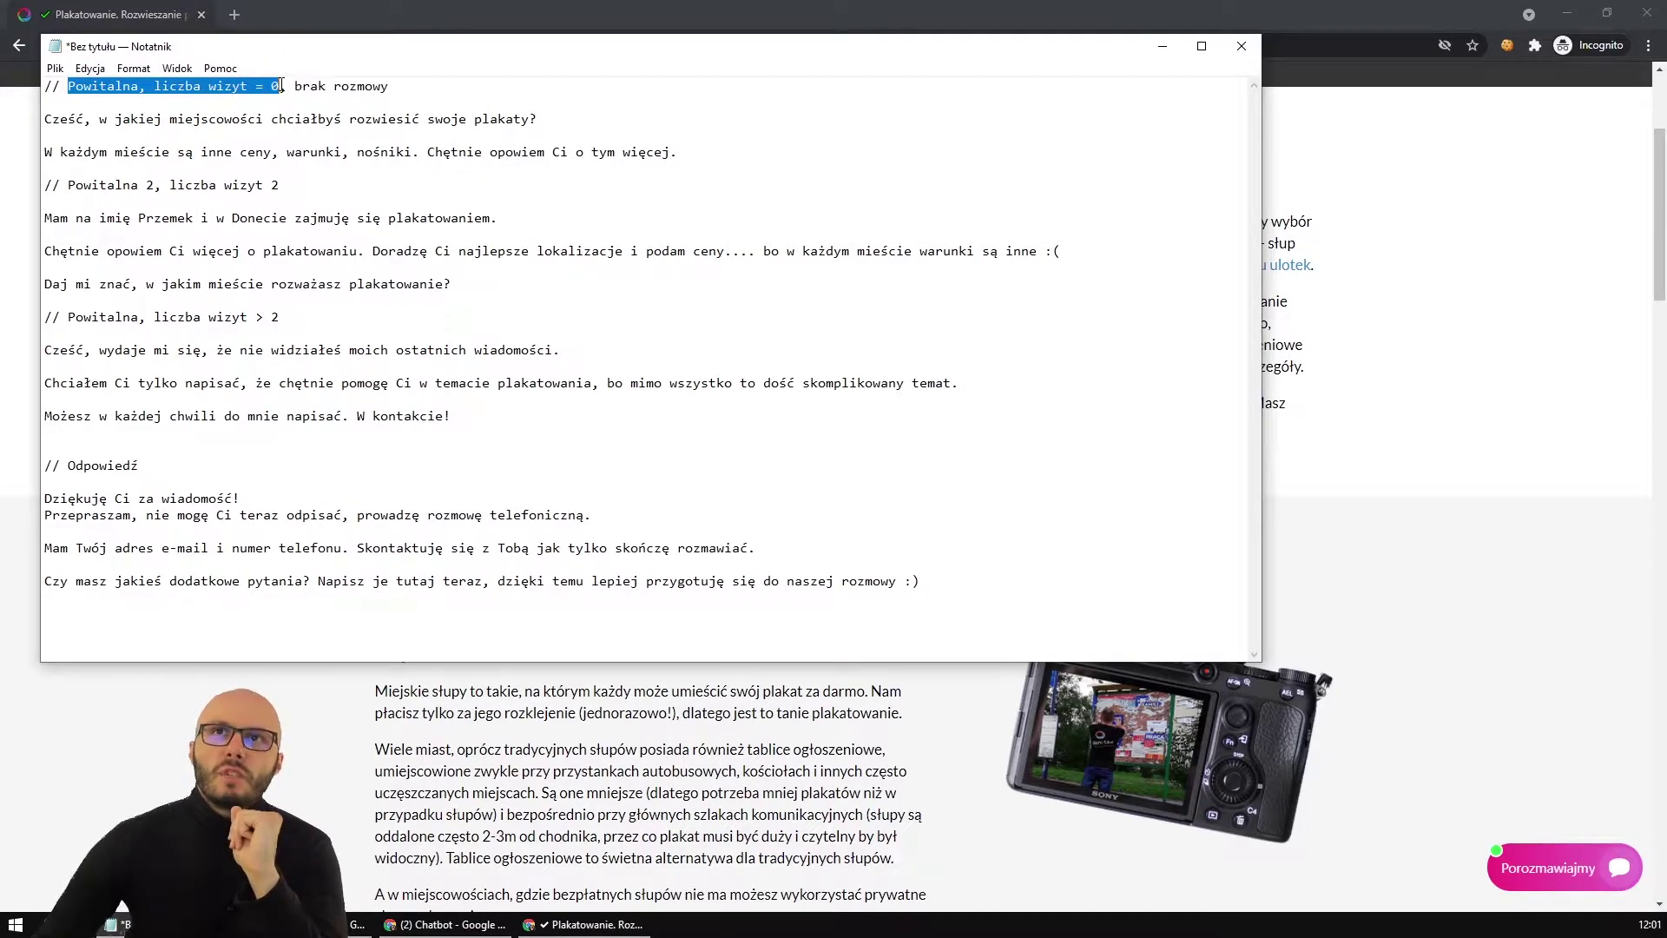
click(1347, 441)
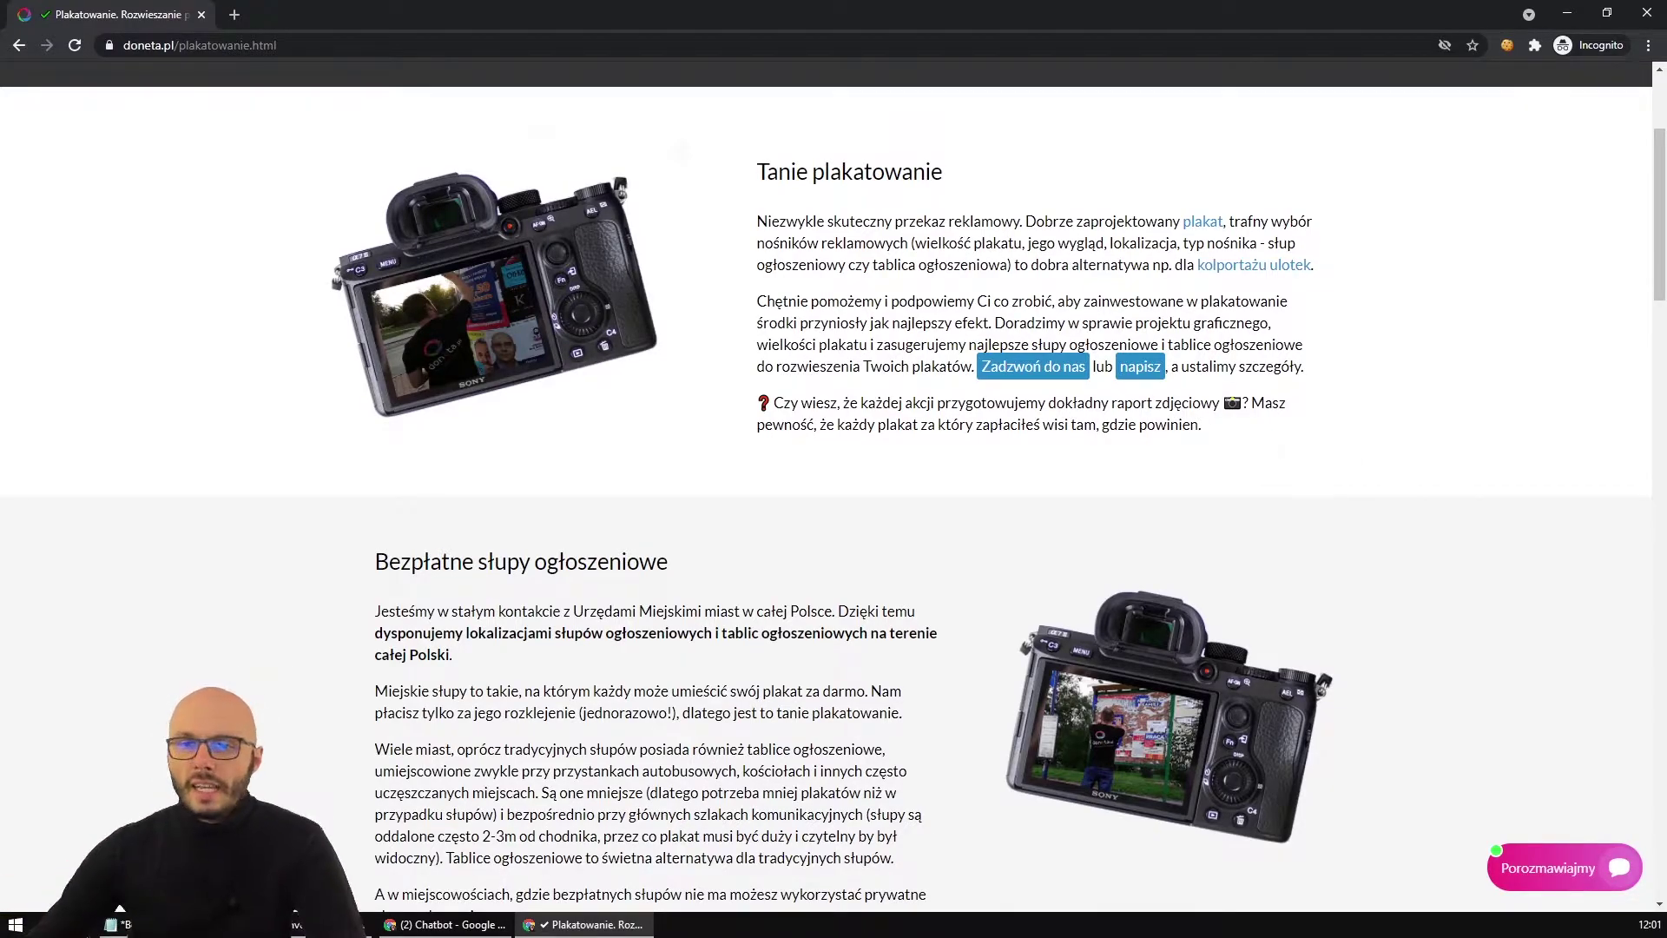
Switch off the Podziękowania za pierwszą wizytę, Jesteśmy obecnie zajęci and Jesteśmy offline bots.
click(404, 926)
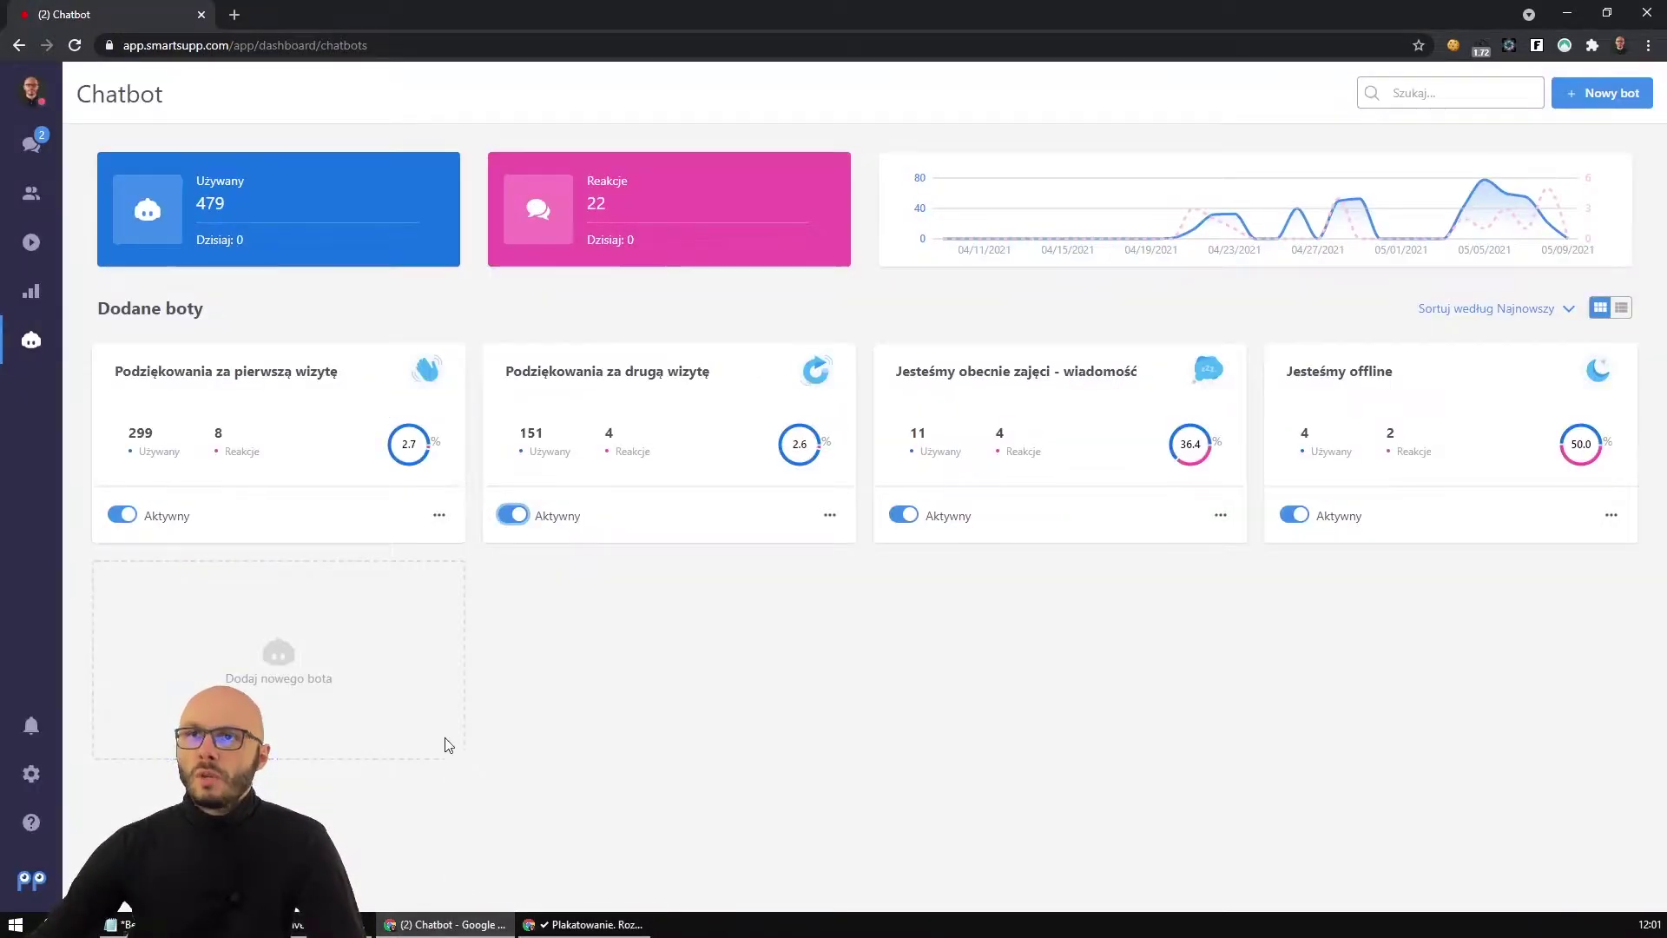
click(122, 515)
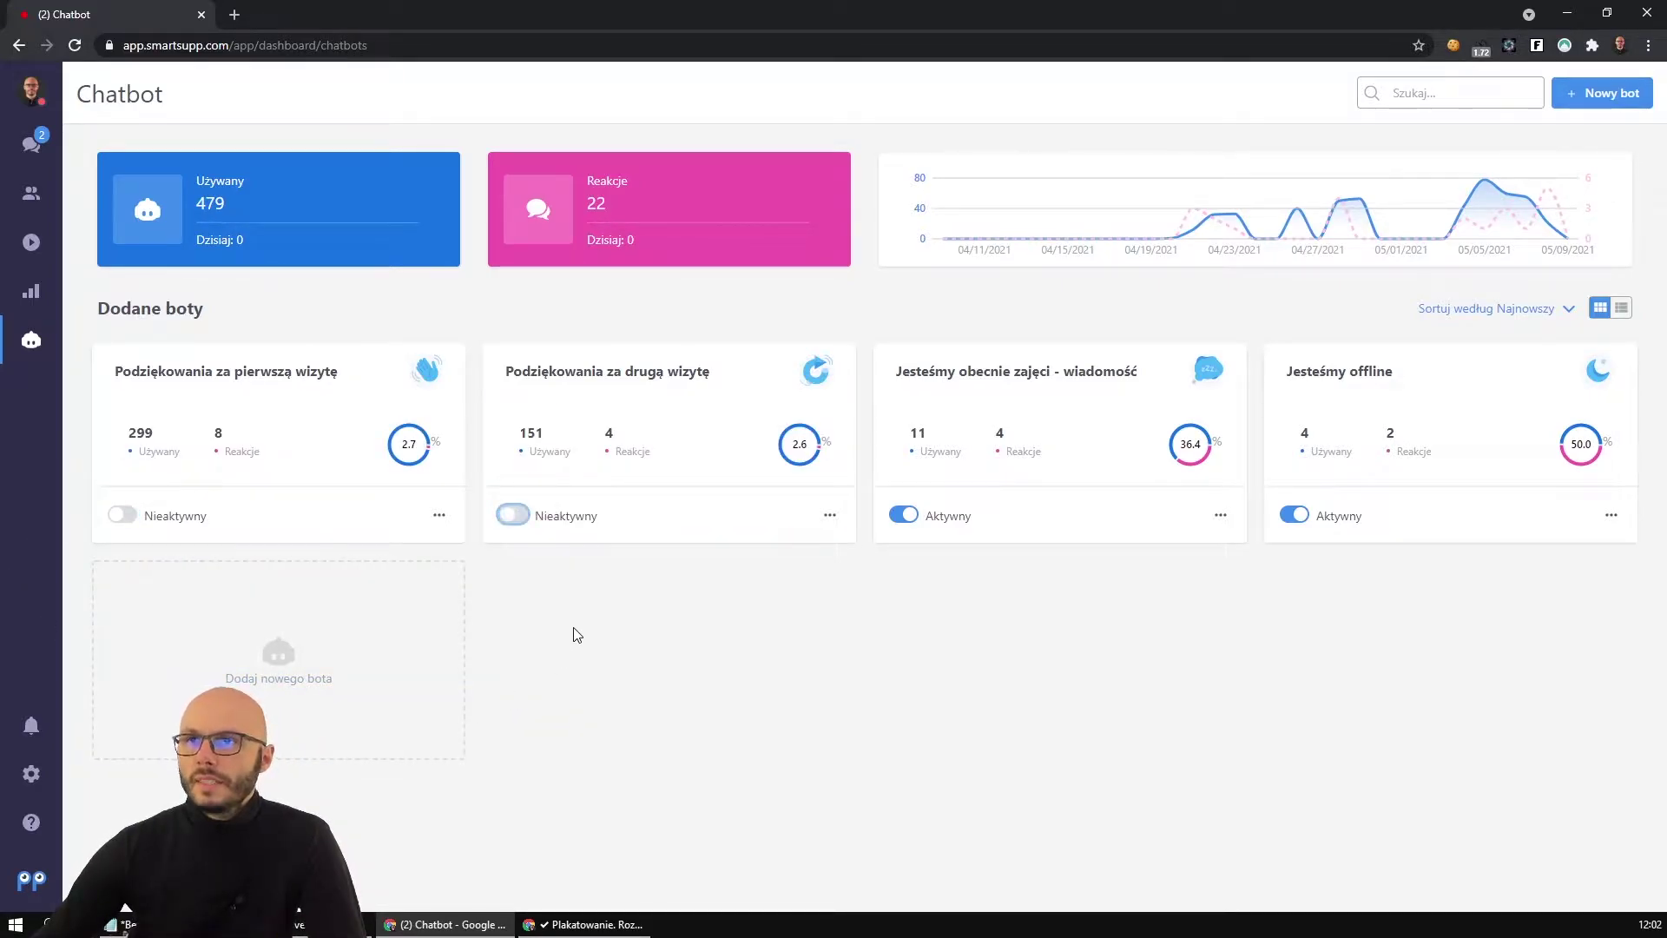
click(902, 516)
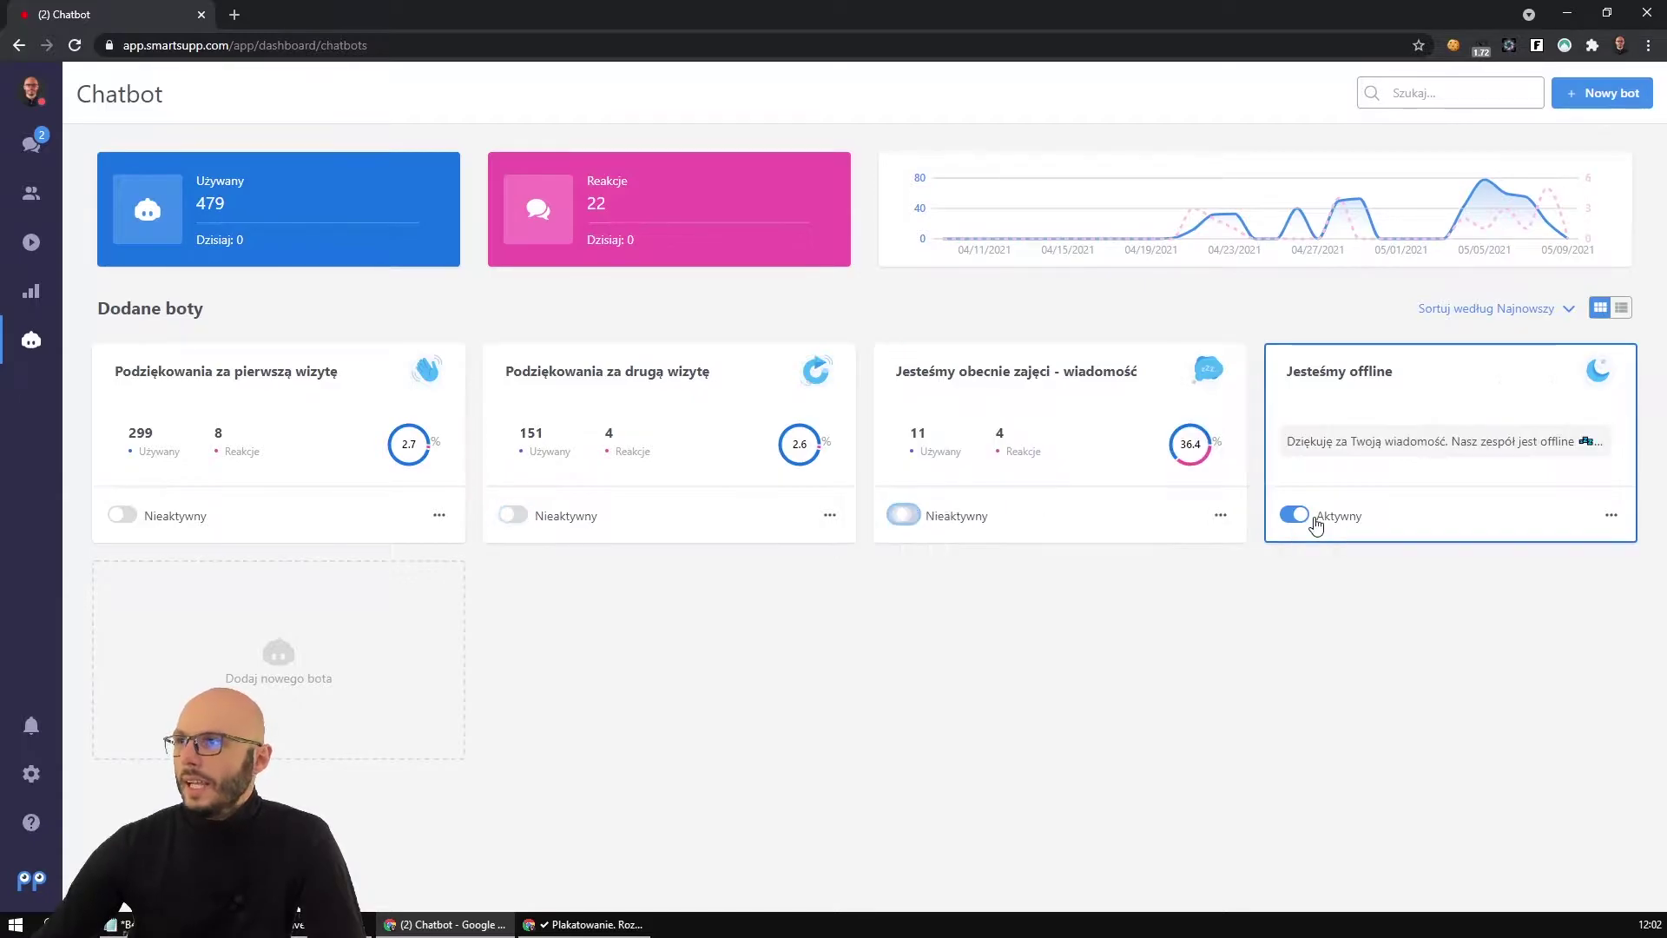
click(1295, 516)
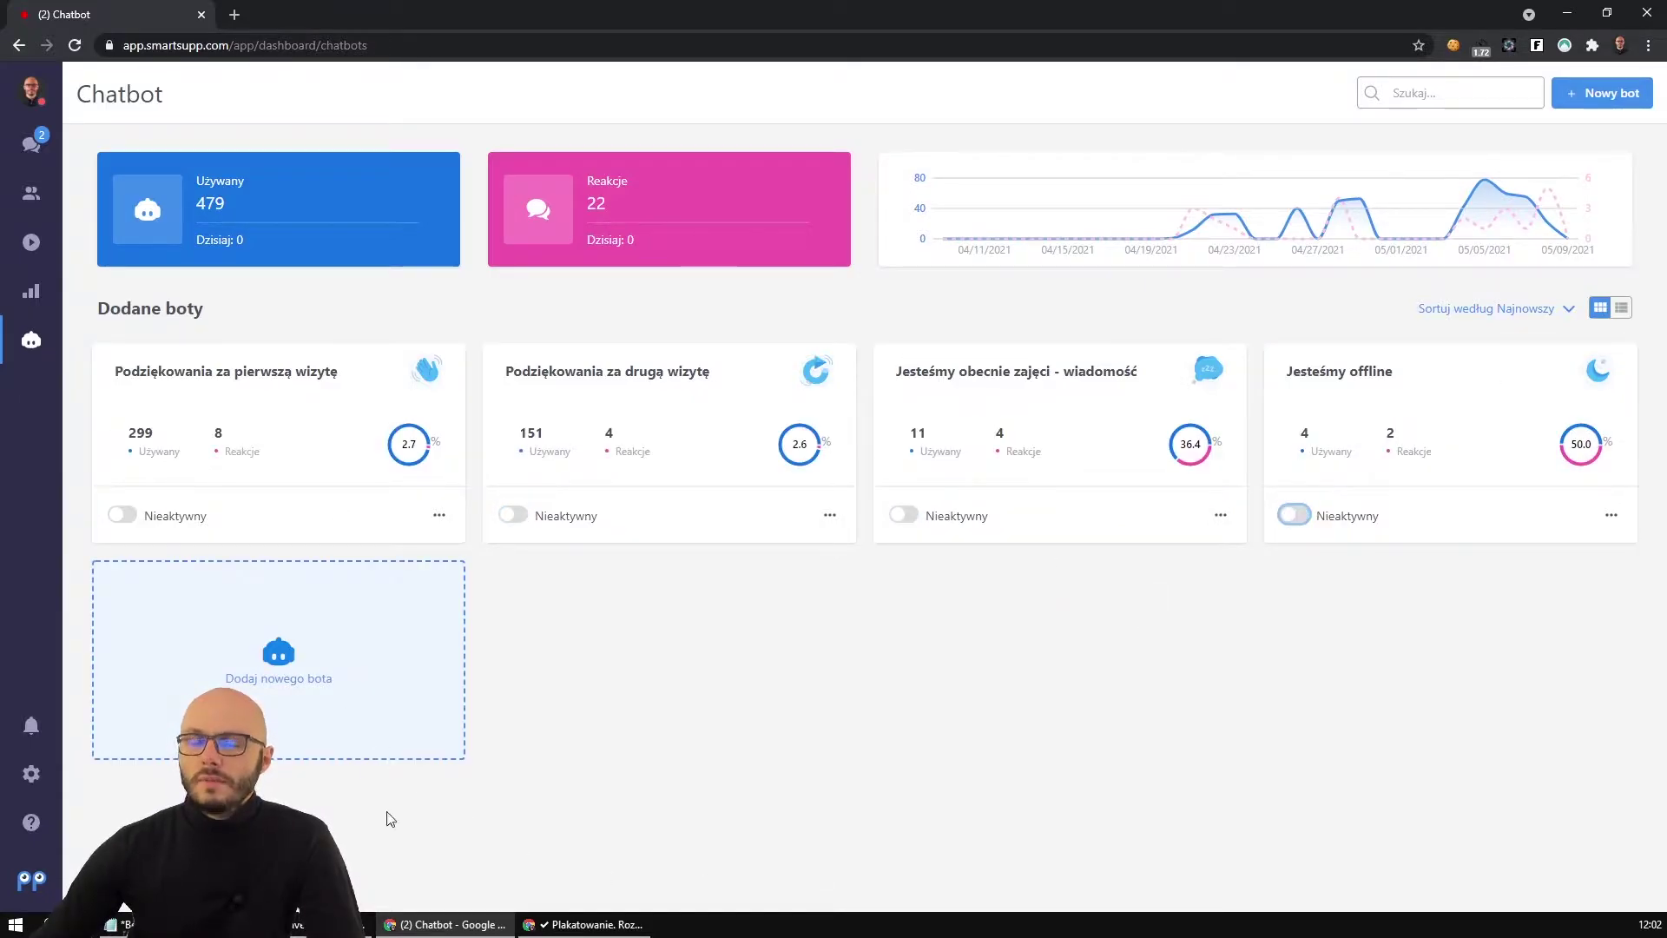
click(601, 926)
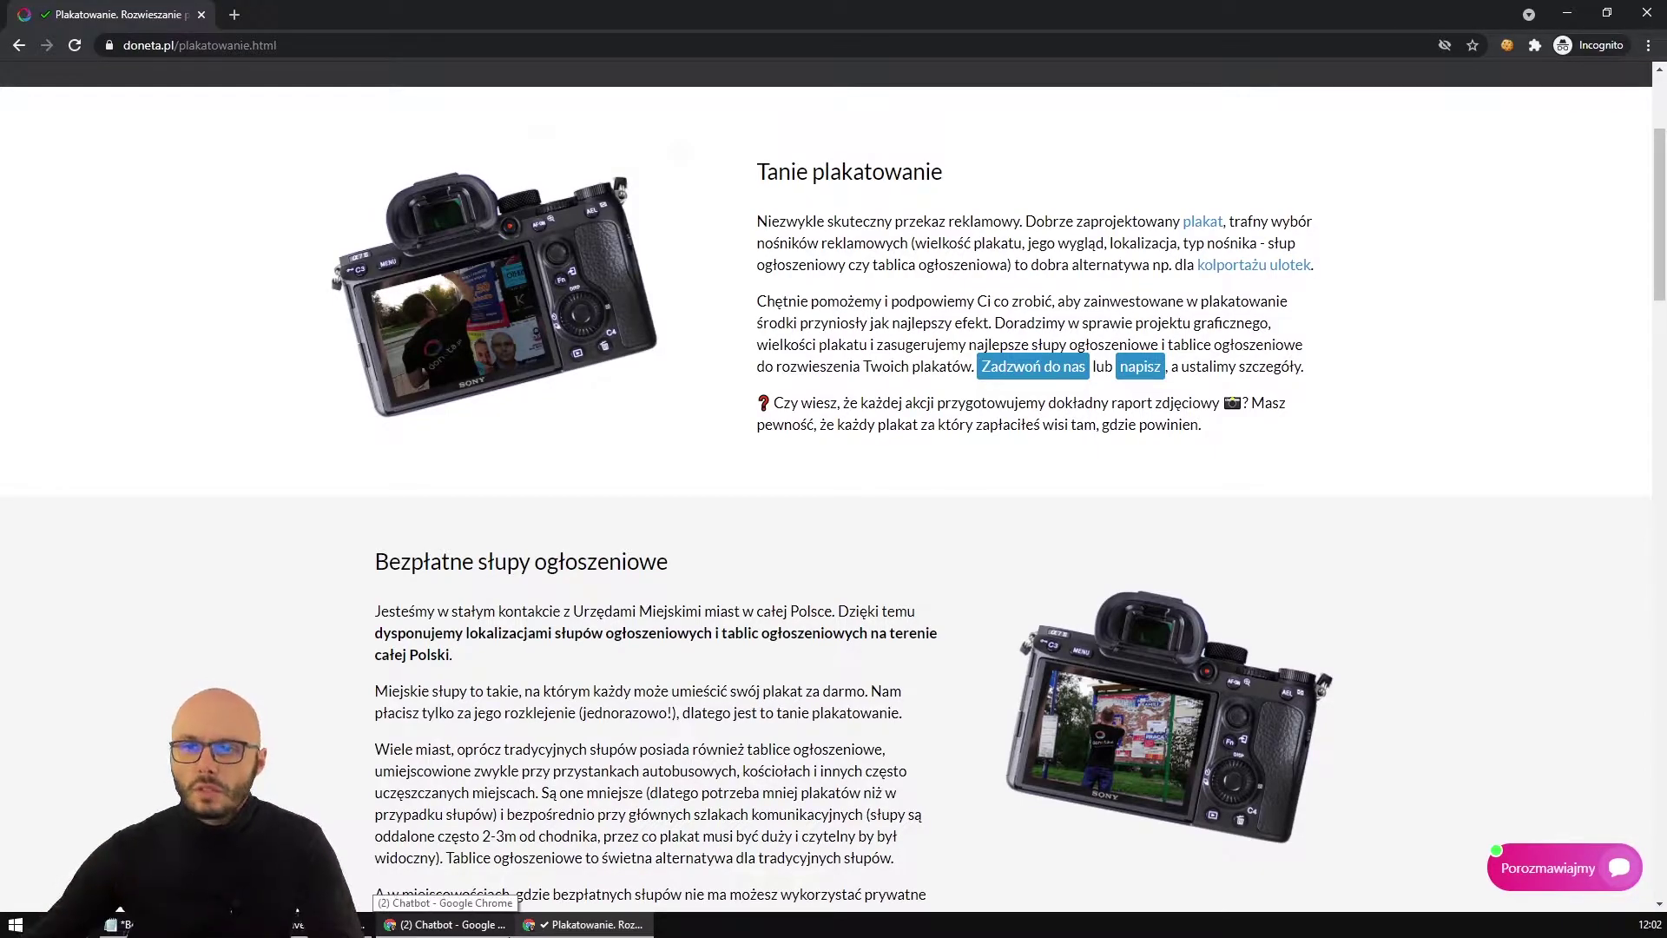
Add a new bot of type 'Własny bot' as a custom automatic message.
click(492, 925)
click(324, 640)
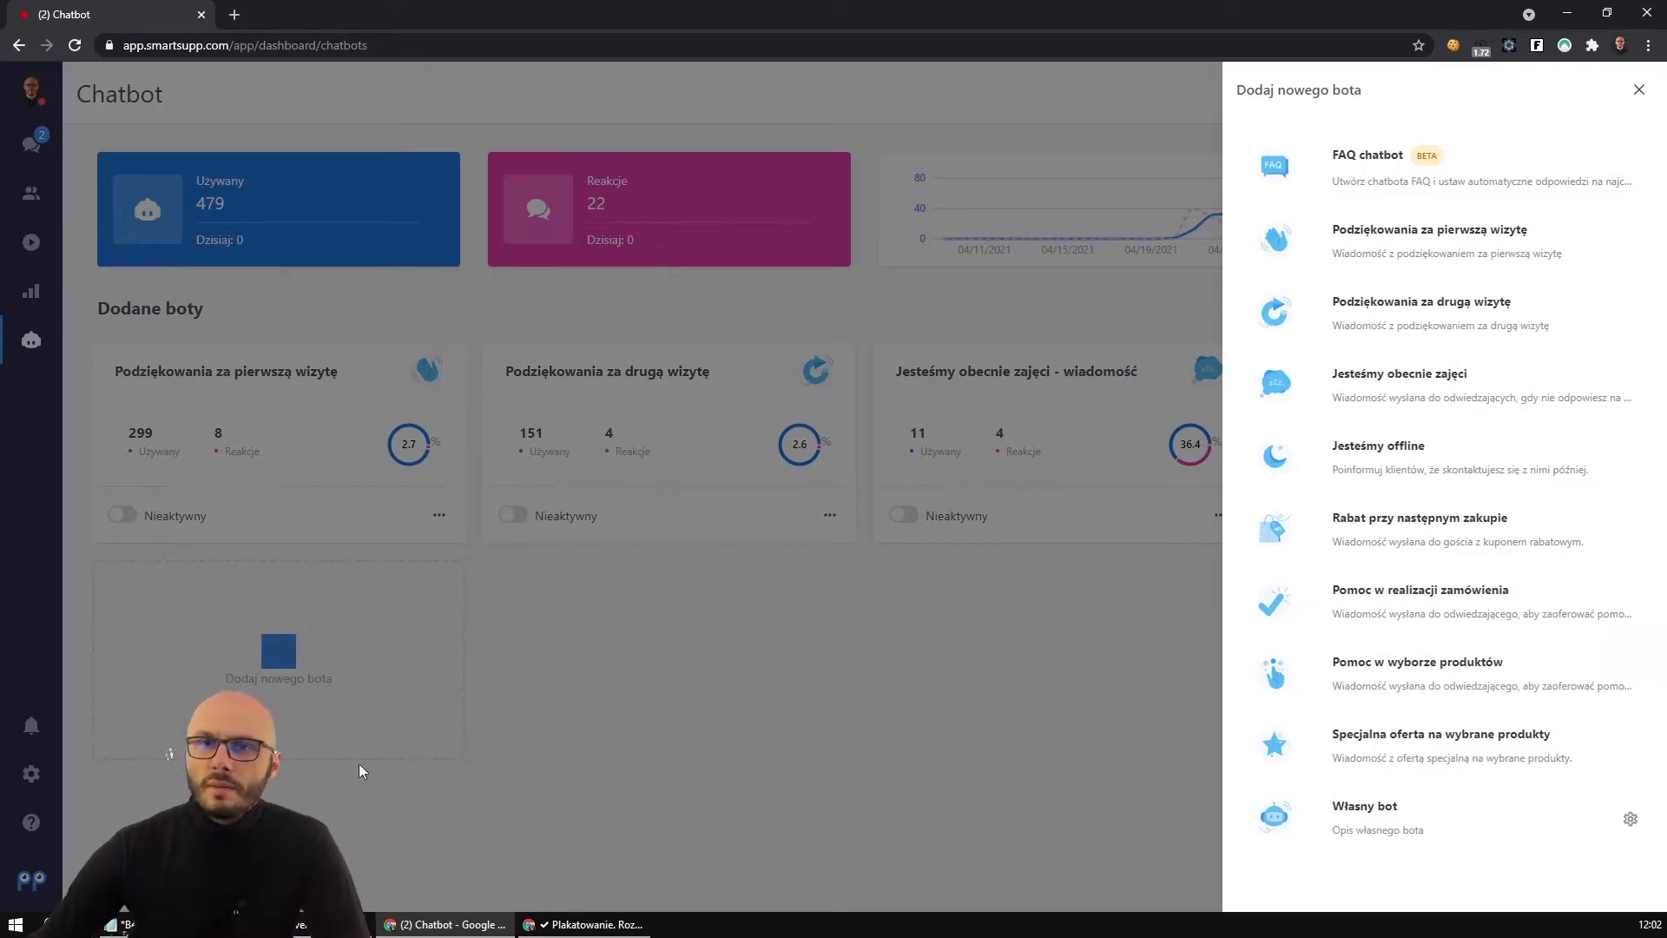
click(722, 696)
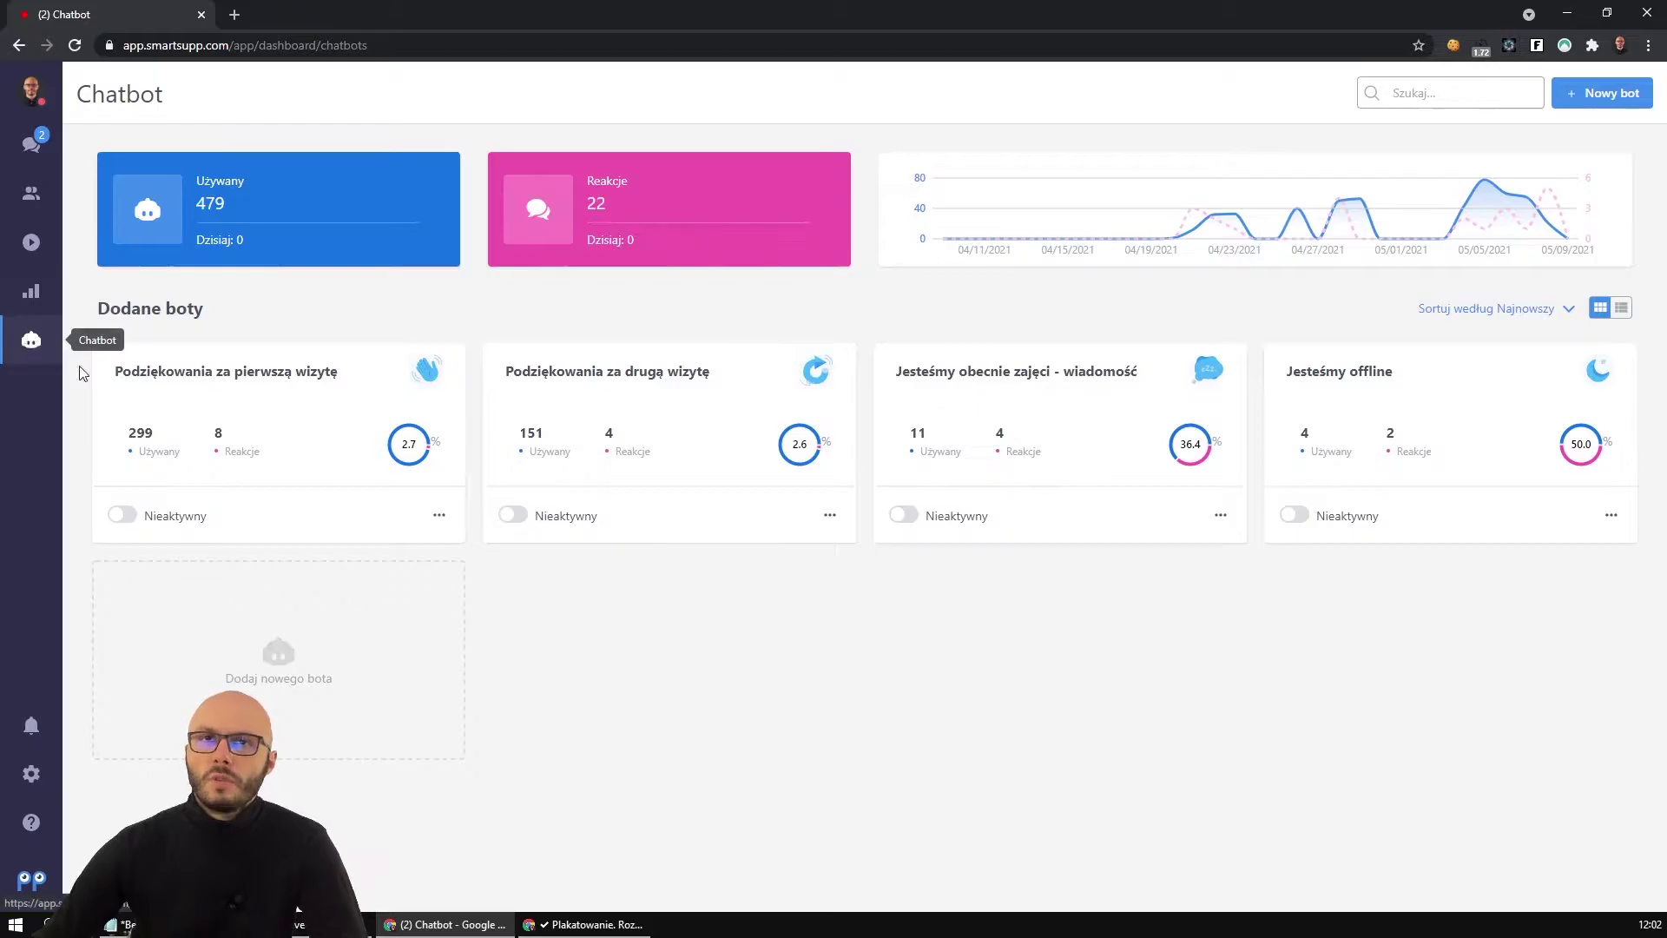
click(278, 665)
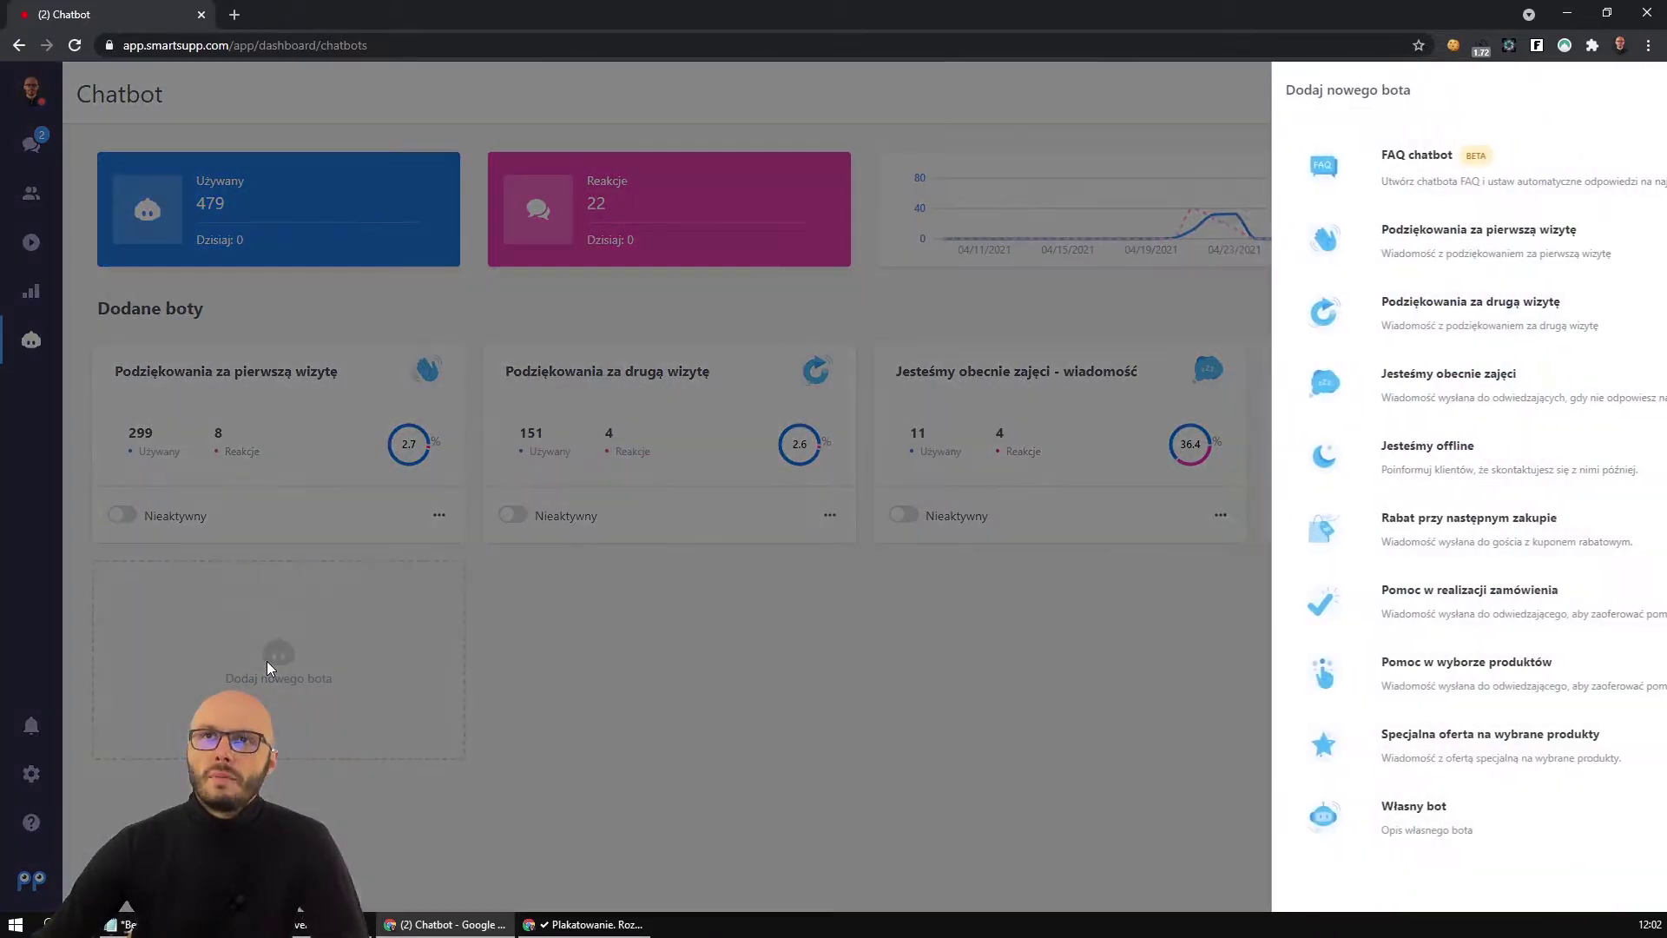
click(1460, 825)
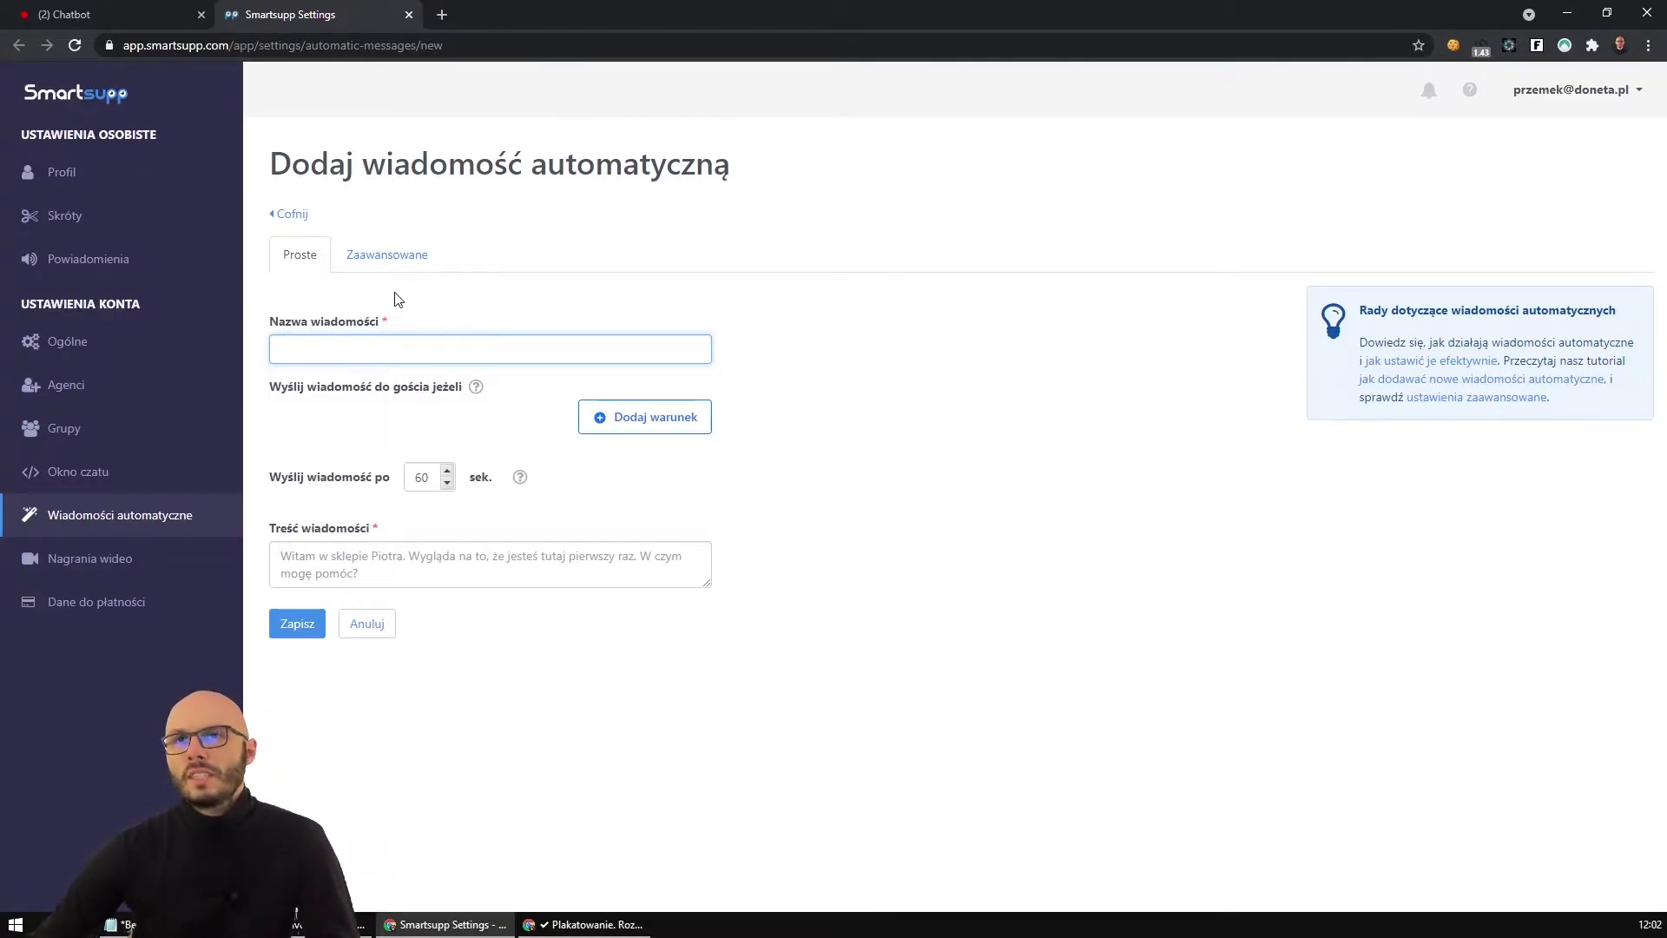
Name the auto-message 'Plakatowanie - powitalna - online', keeping the send-on-chat-start trigger.
click(390, 261)
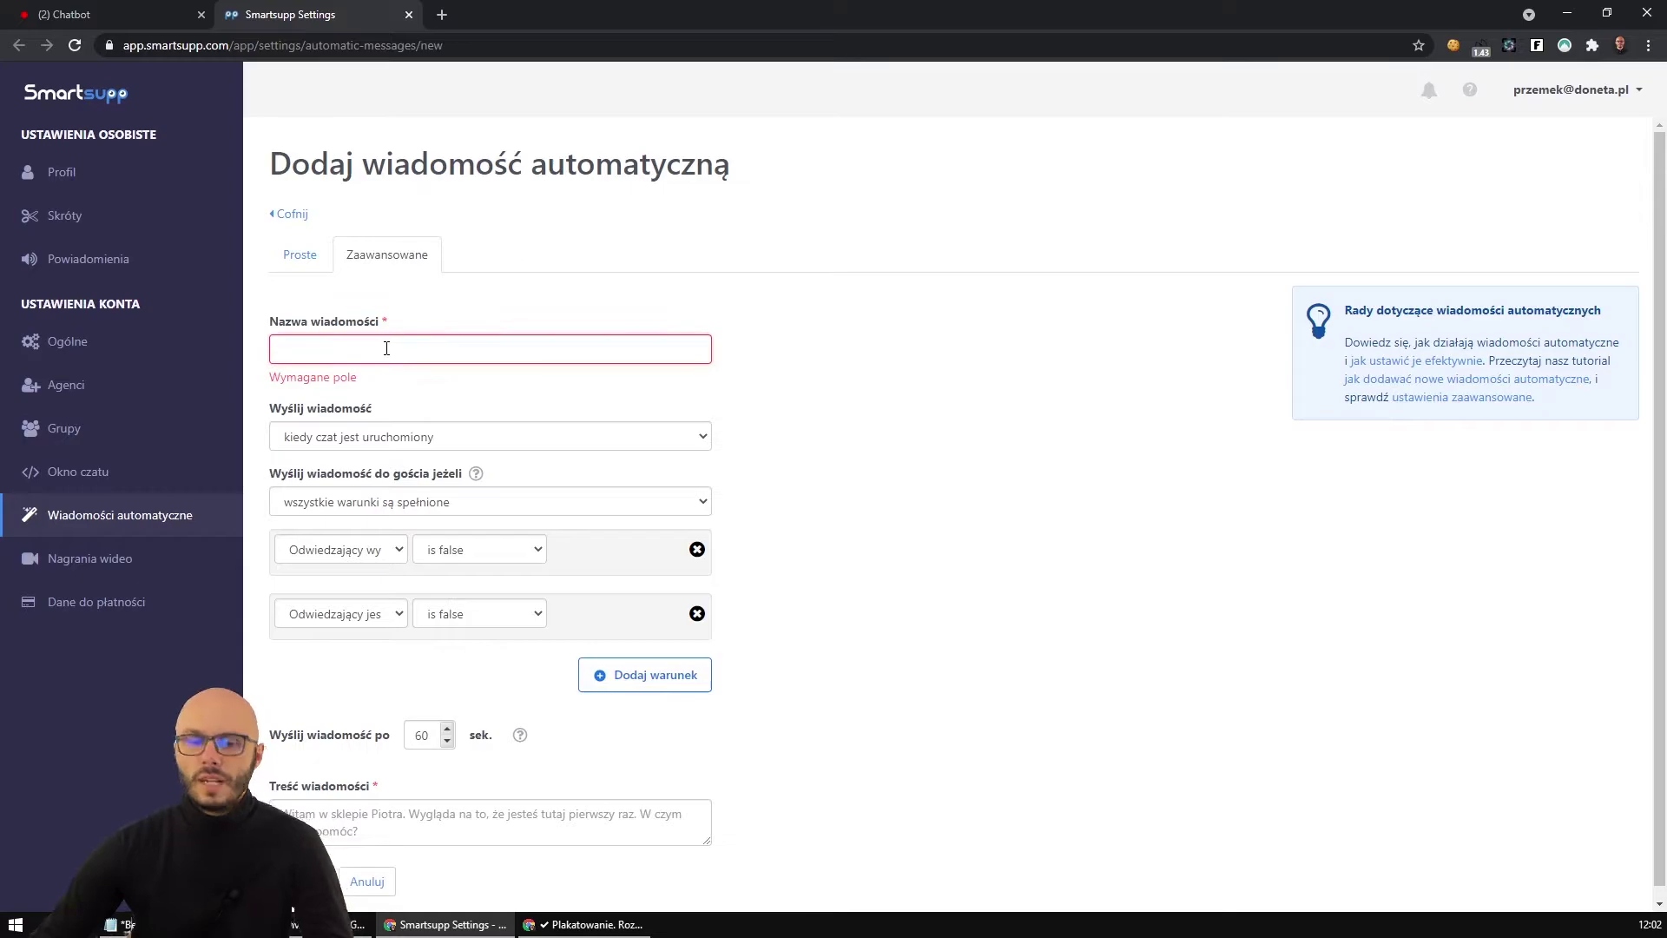
click(386, 348)
text(Powitalna - plakatowanie)
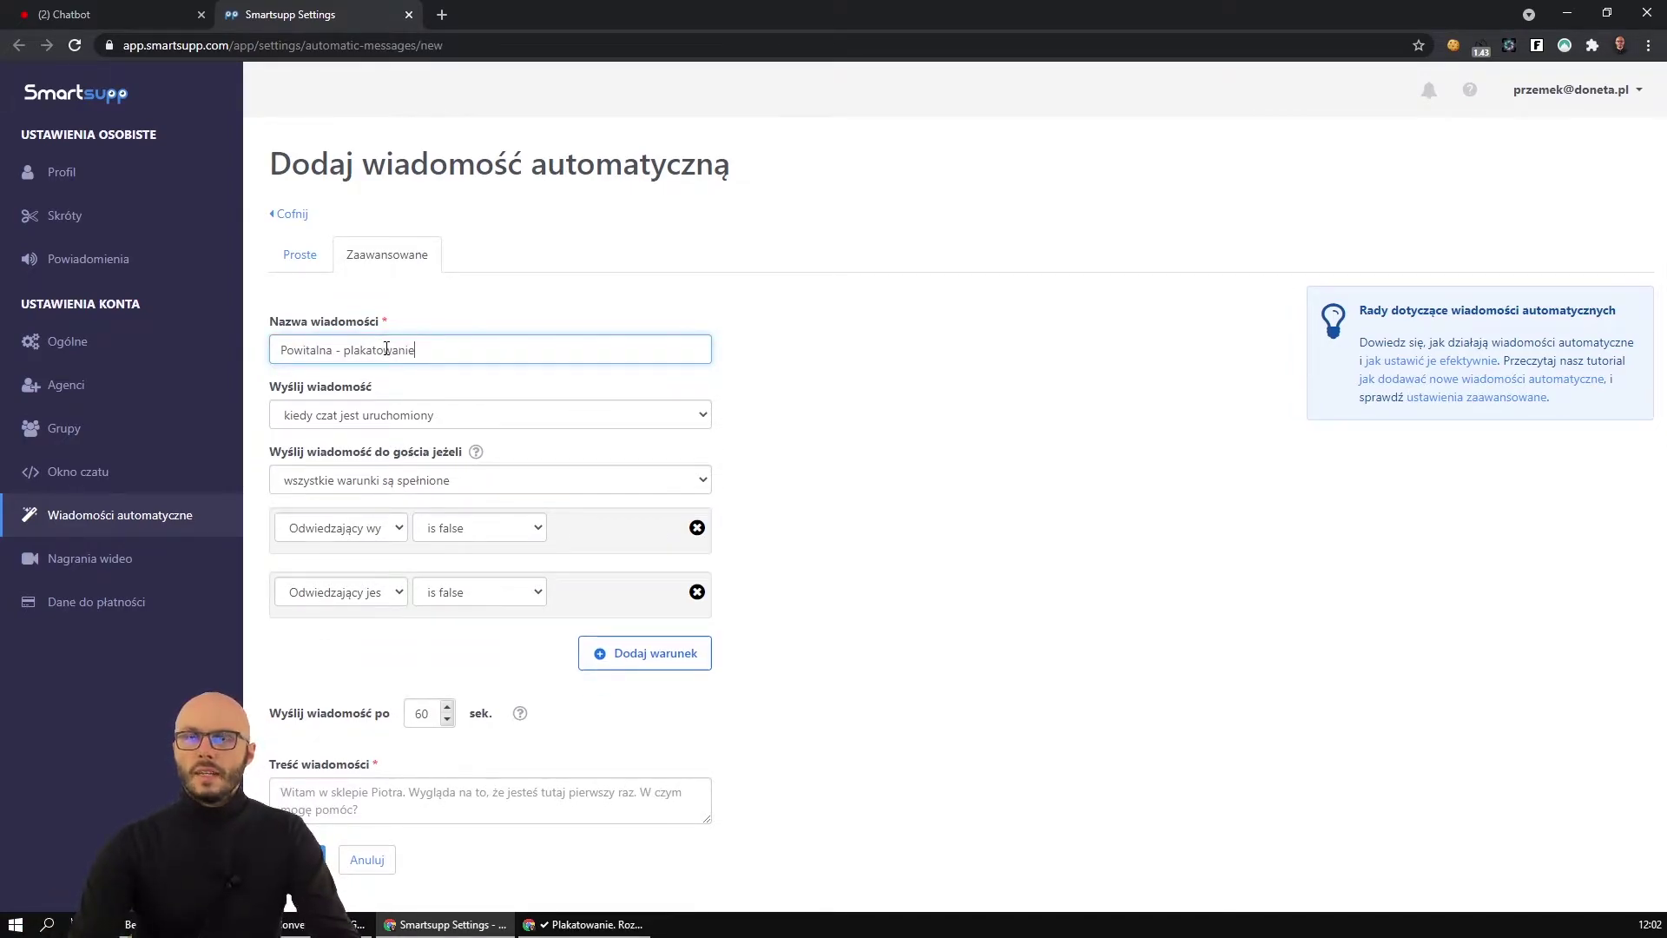
key(ctrl+a)
text(Plakatowanie - pot)
text(italn)
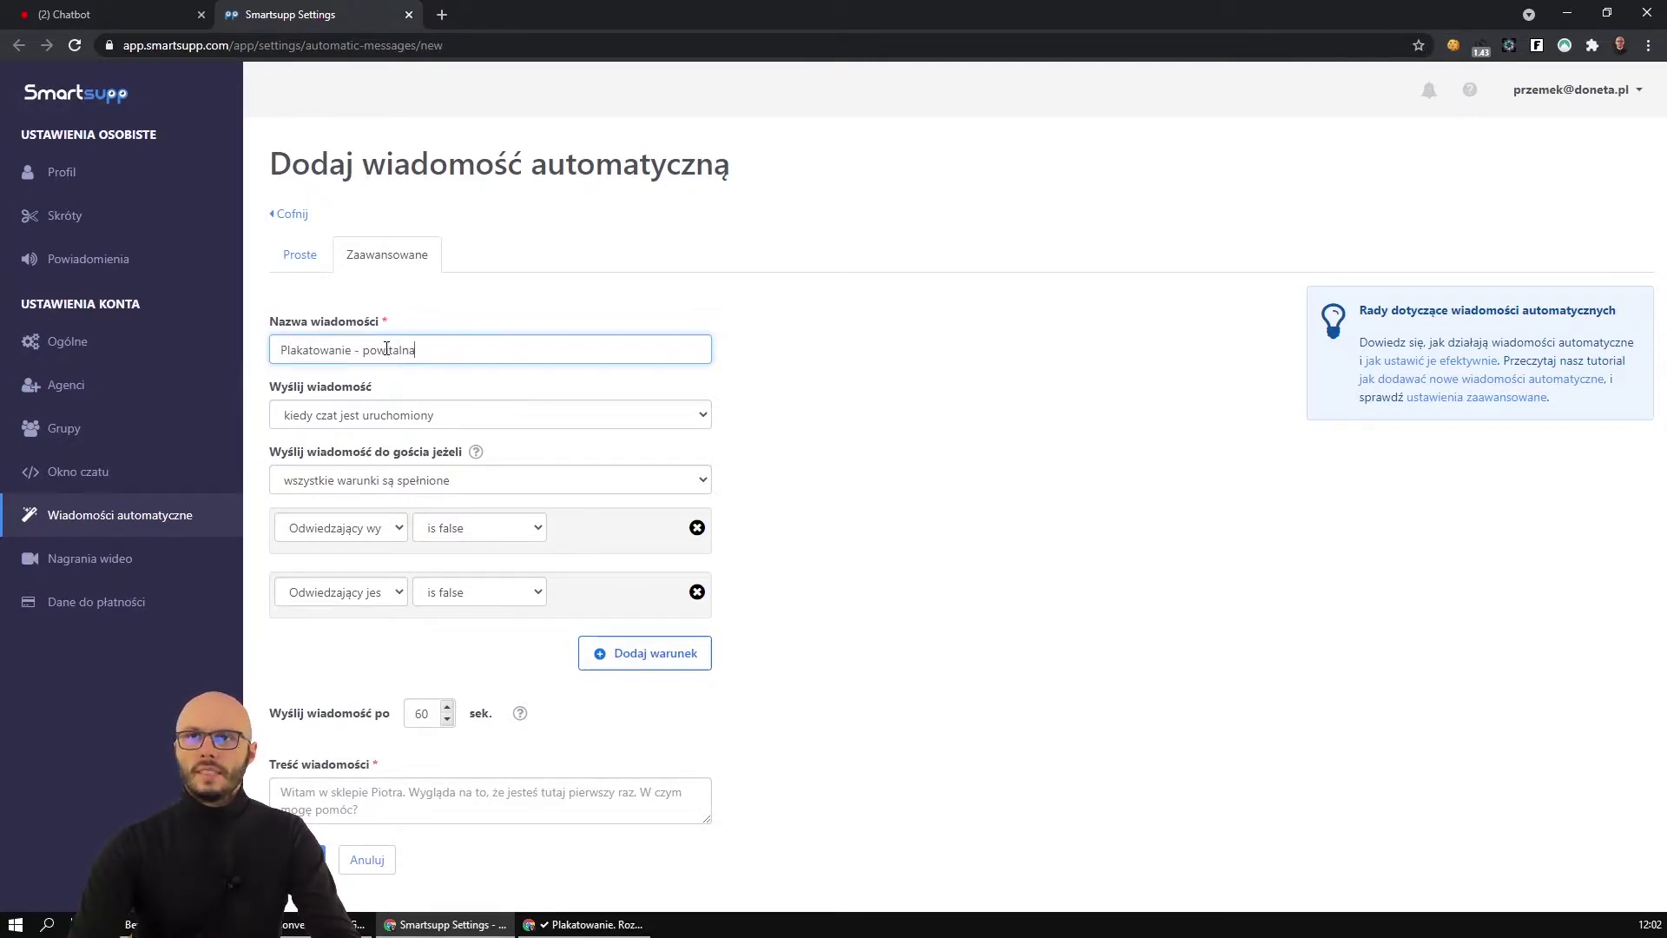
text(a - online)
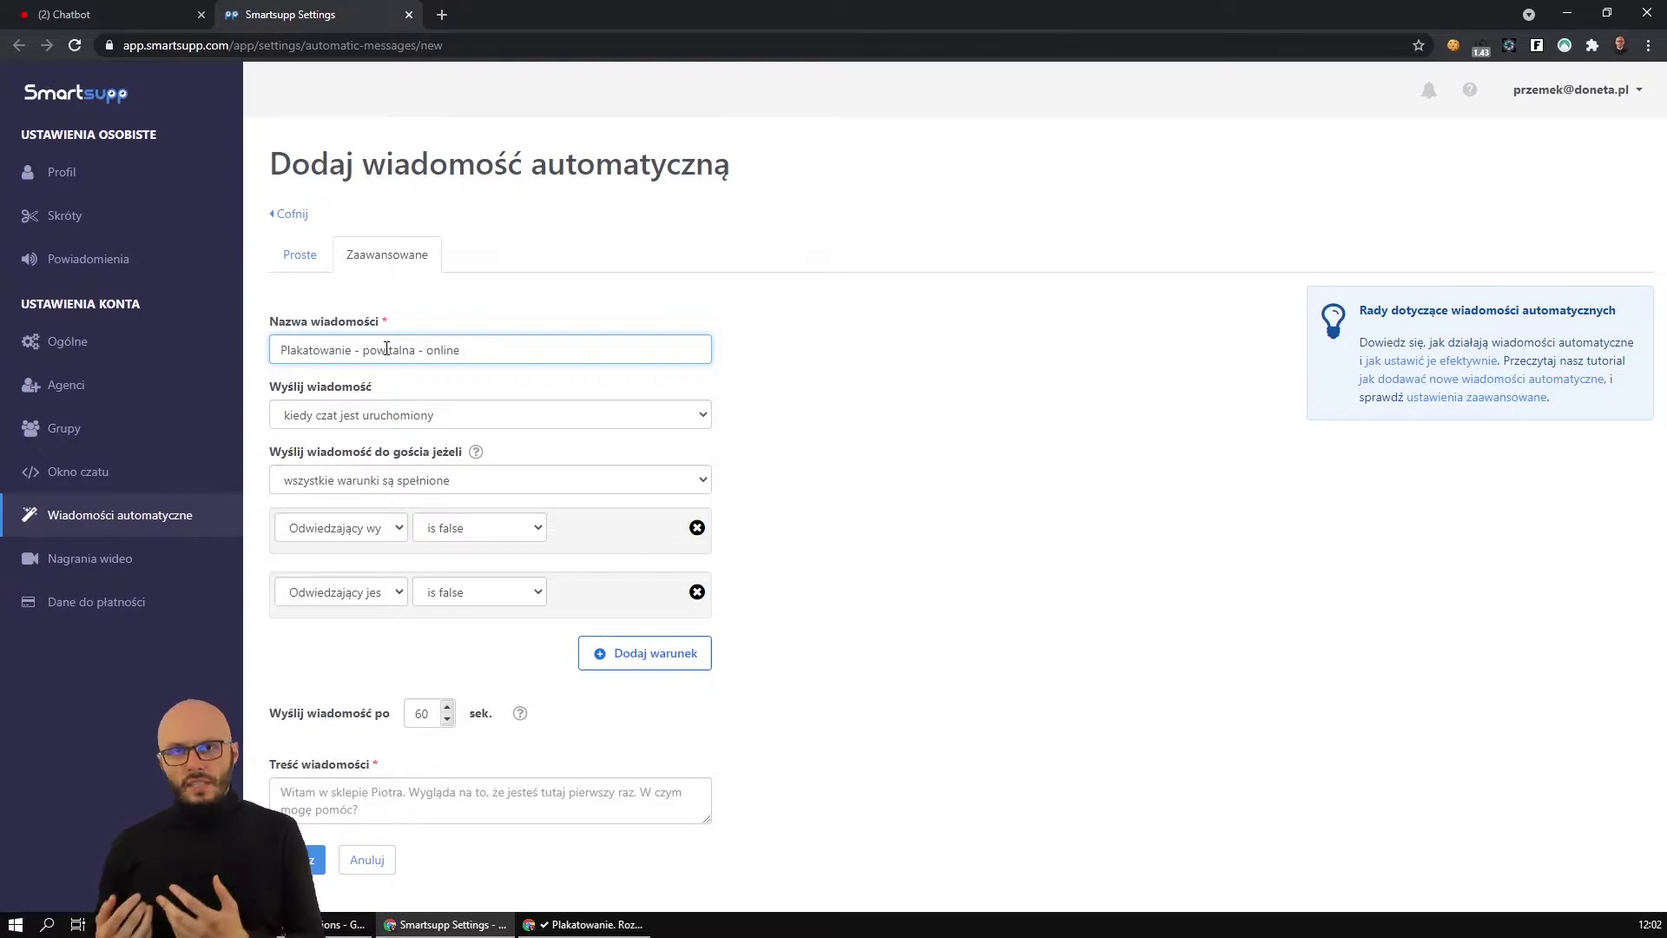
click(383, 416)
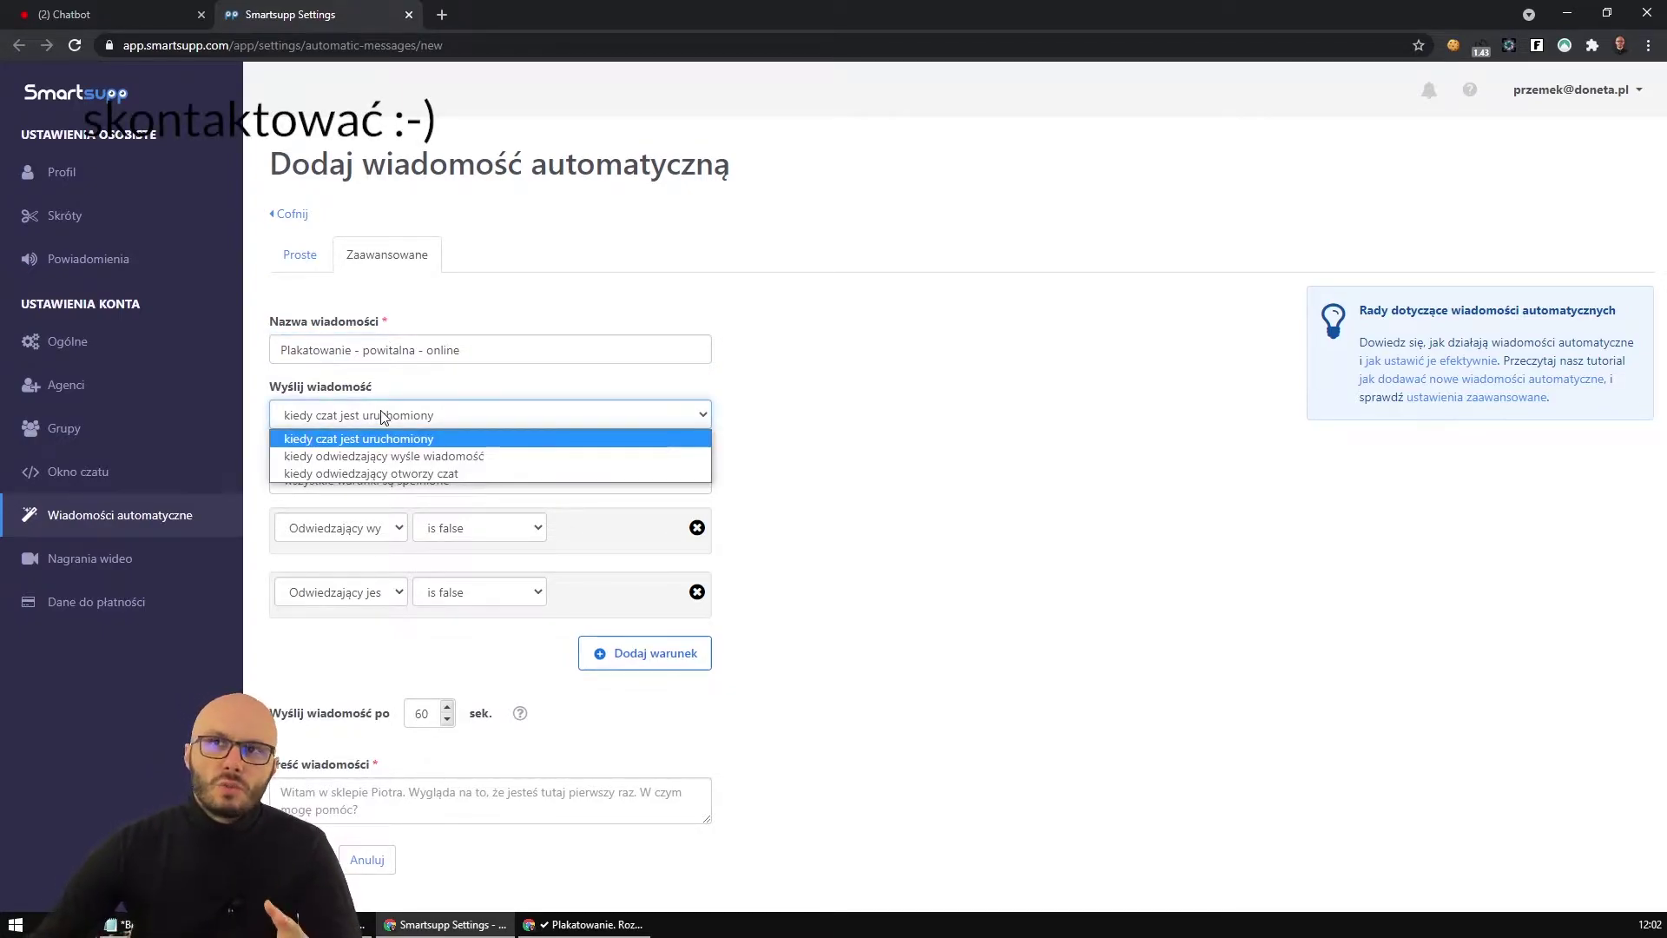
click(383, 416)
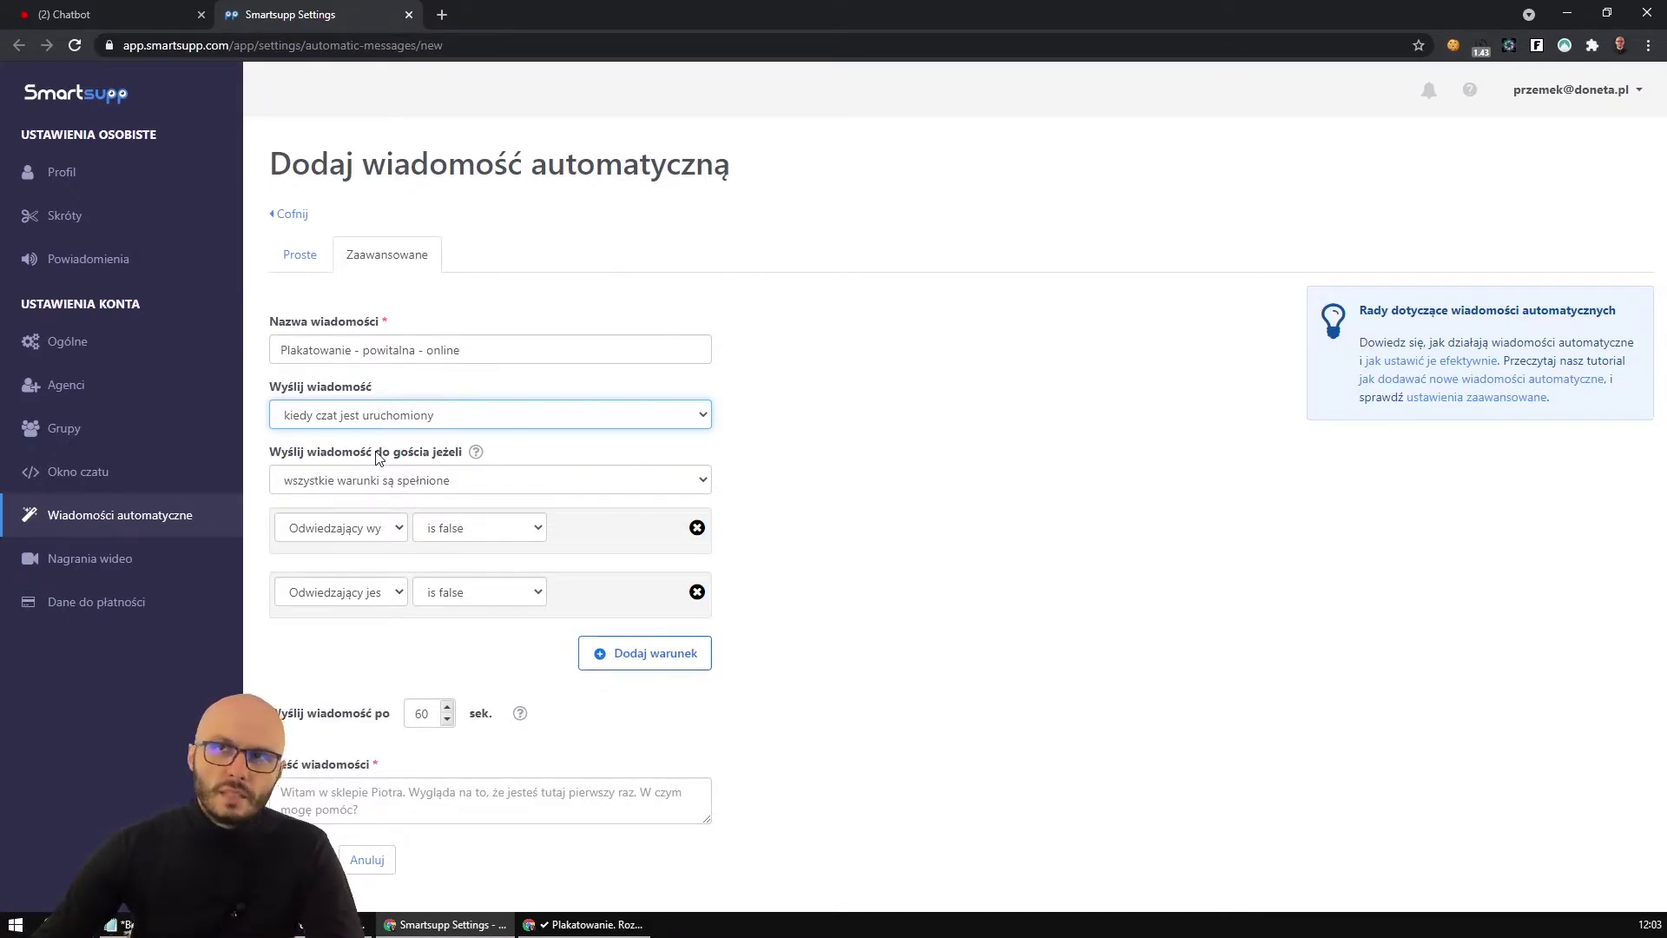
Keep the first condition at 'is false' and the second as Odwiedzający jest/został obsłużony.
click(347, 531)
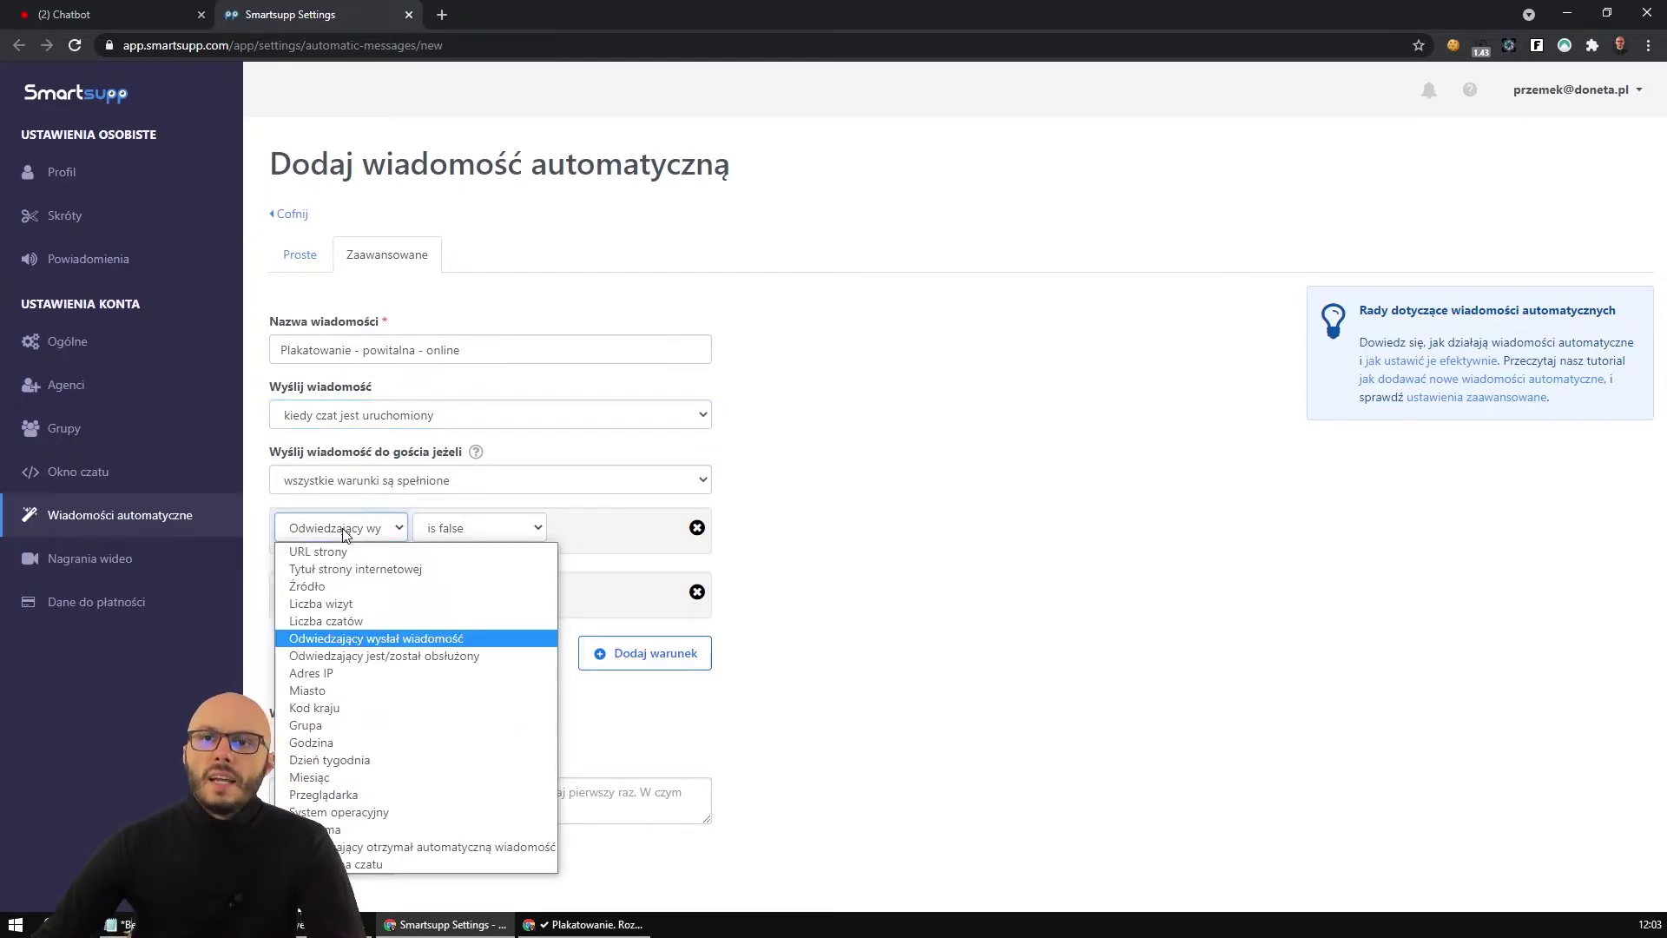
click(359, 641)
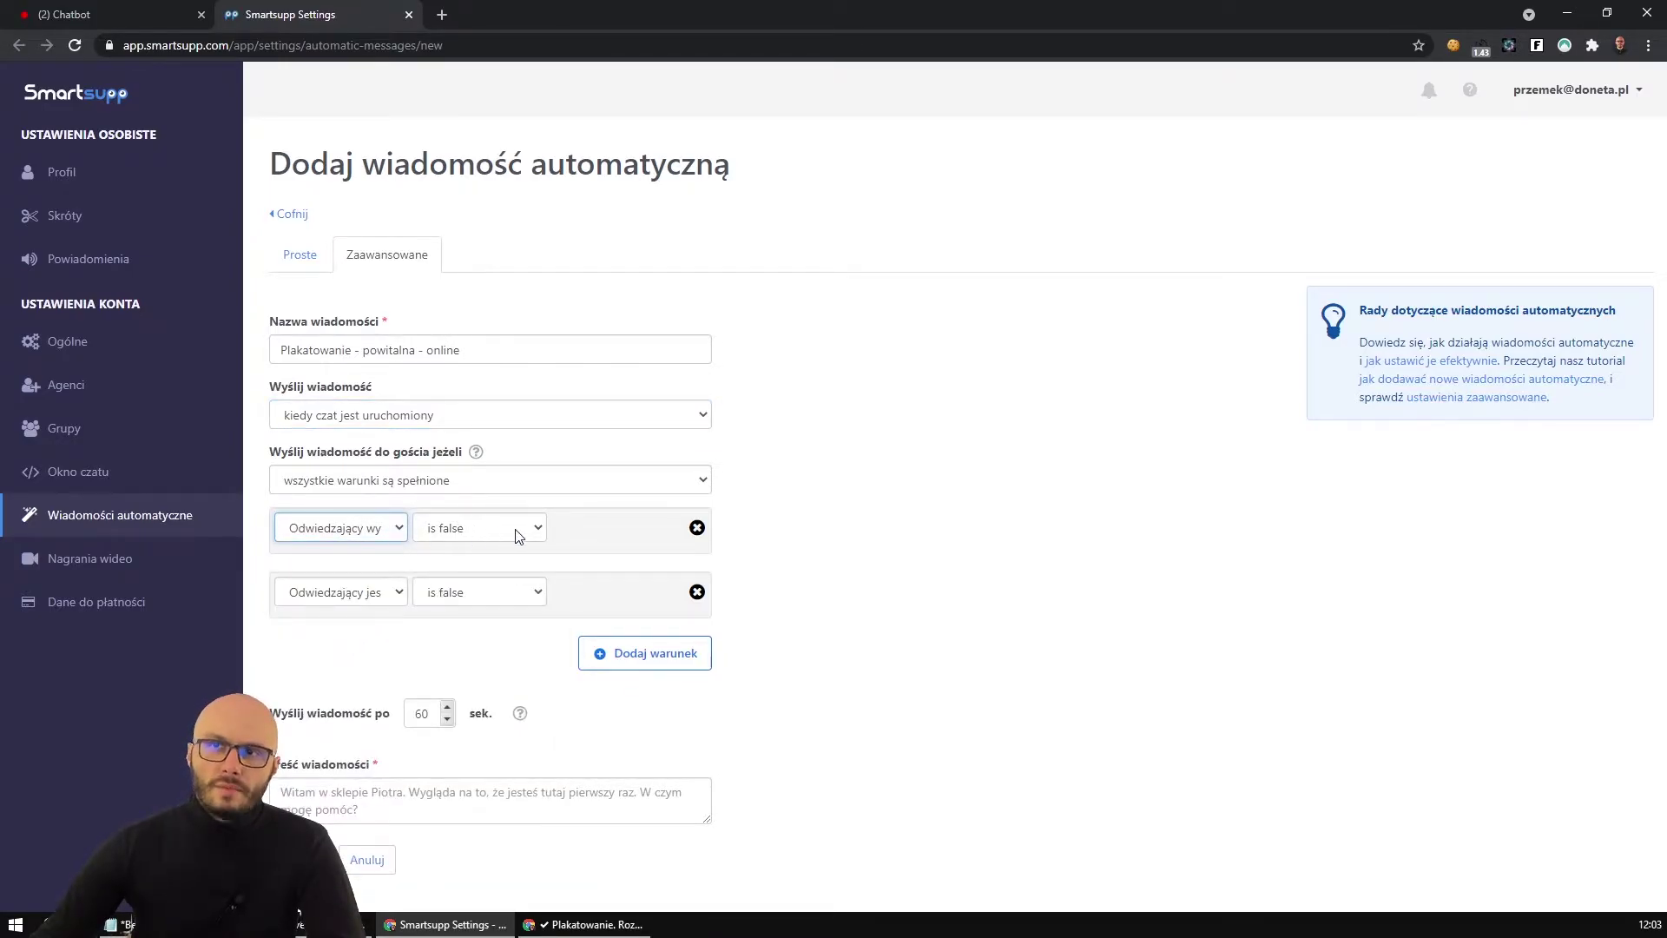
click(467, 539)
click(452, 552)
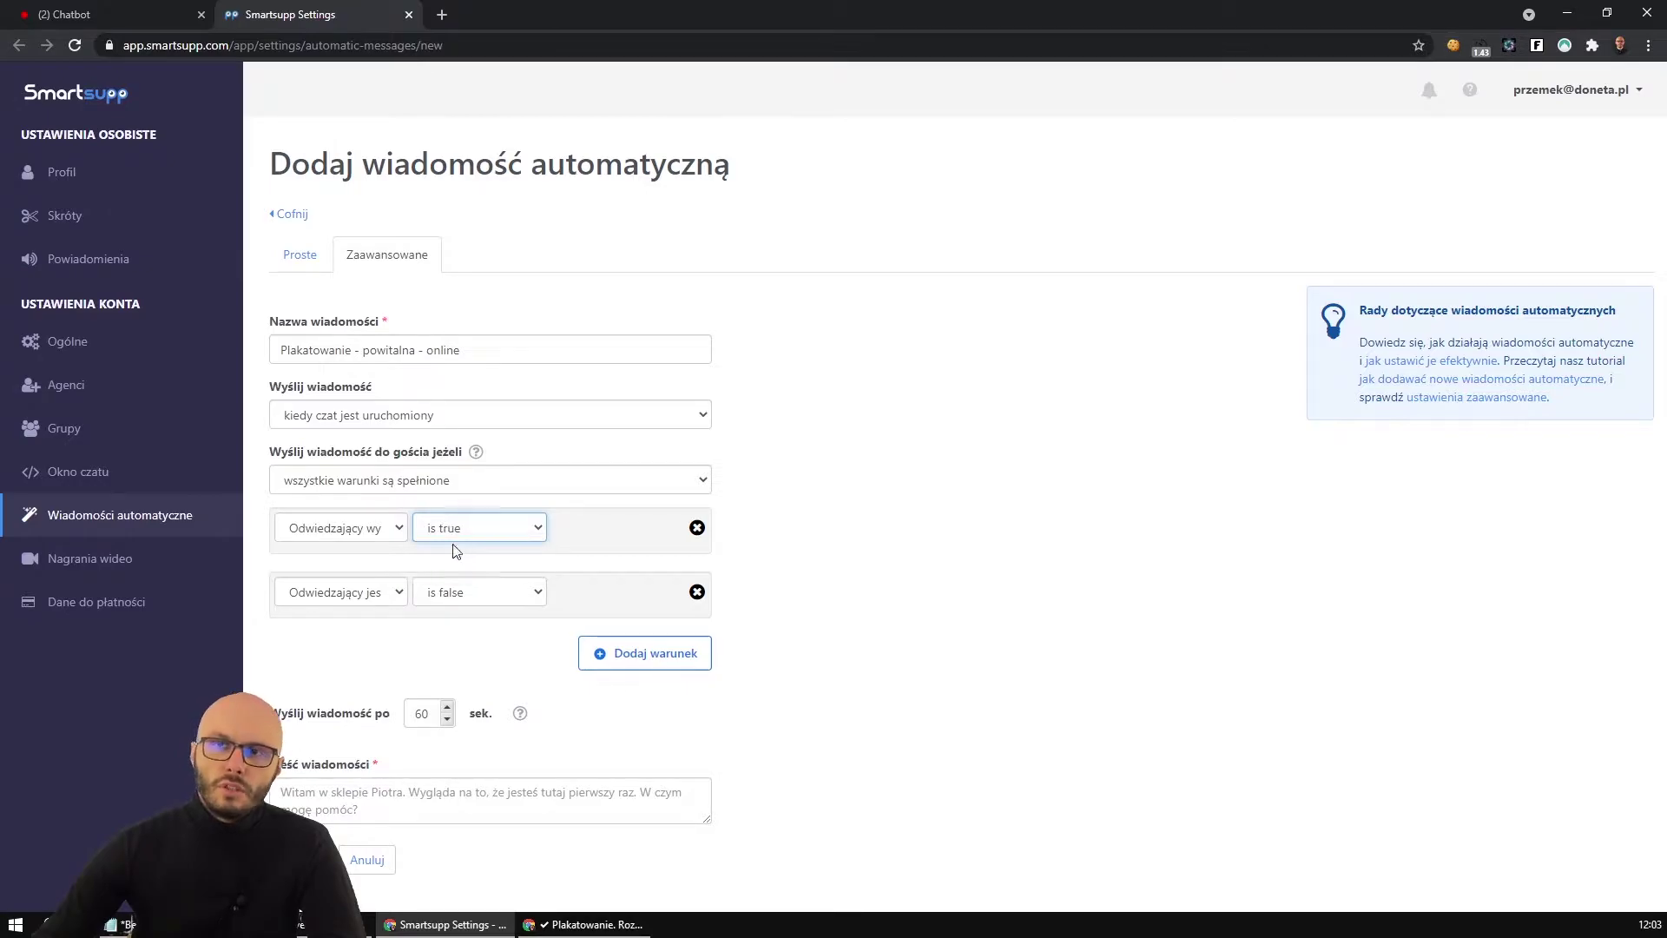
click(363, 534)
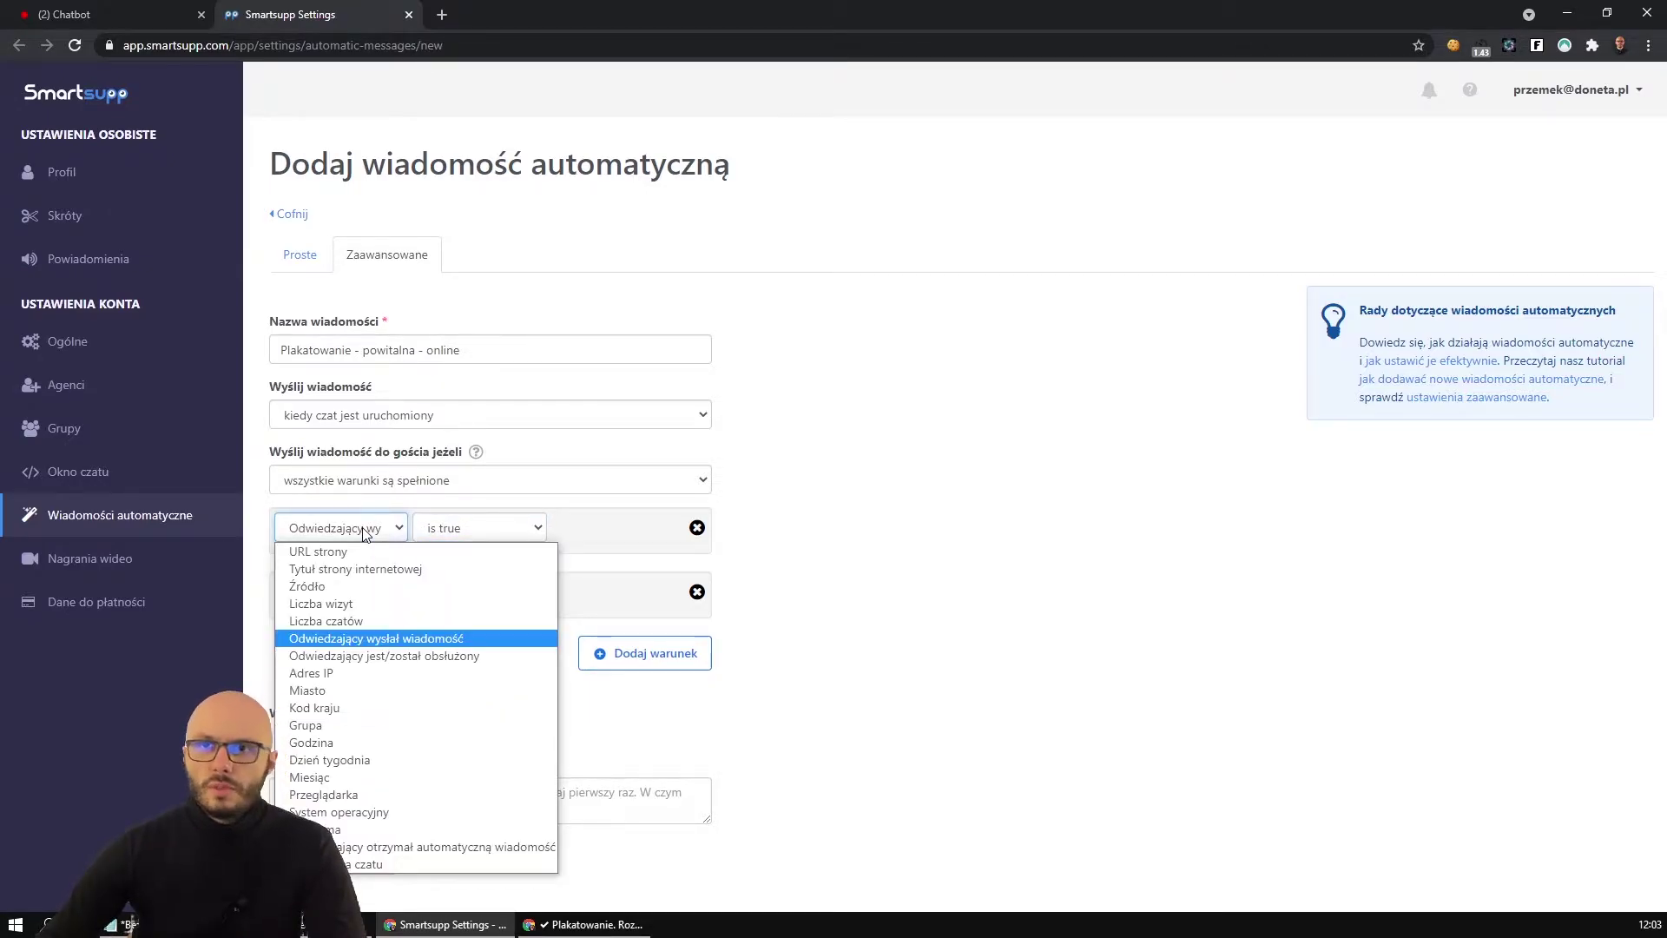
click(443, 529)
click(461, 565)
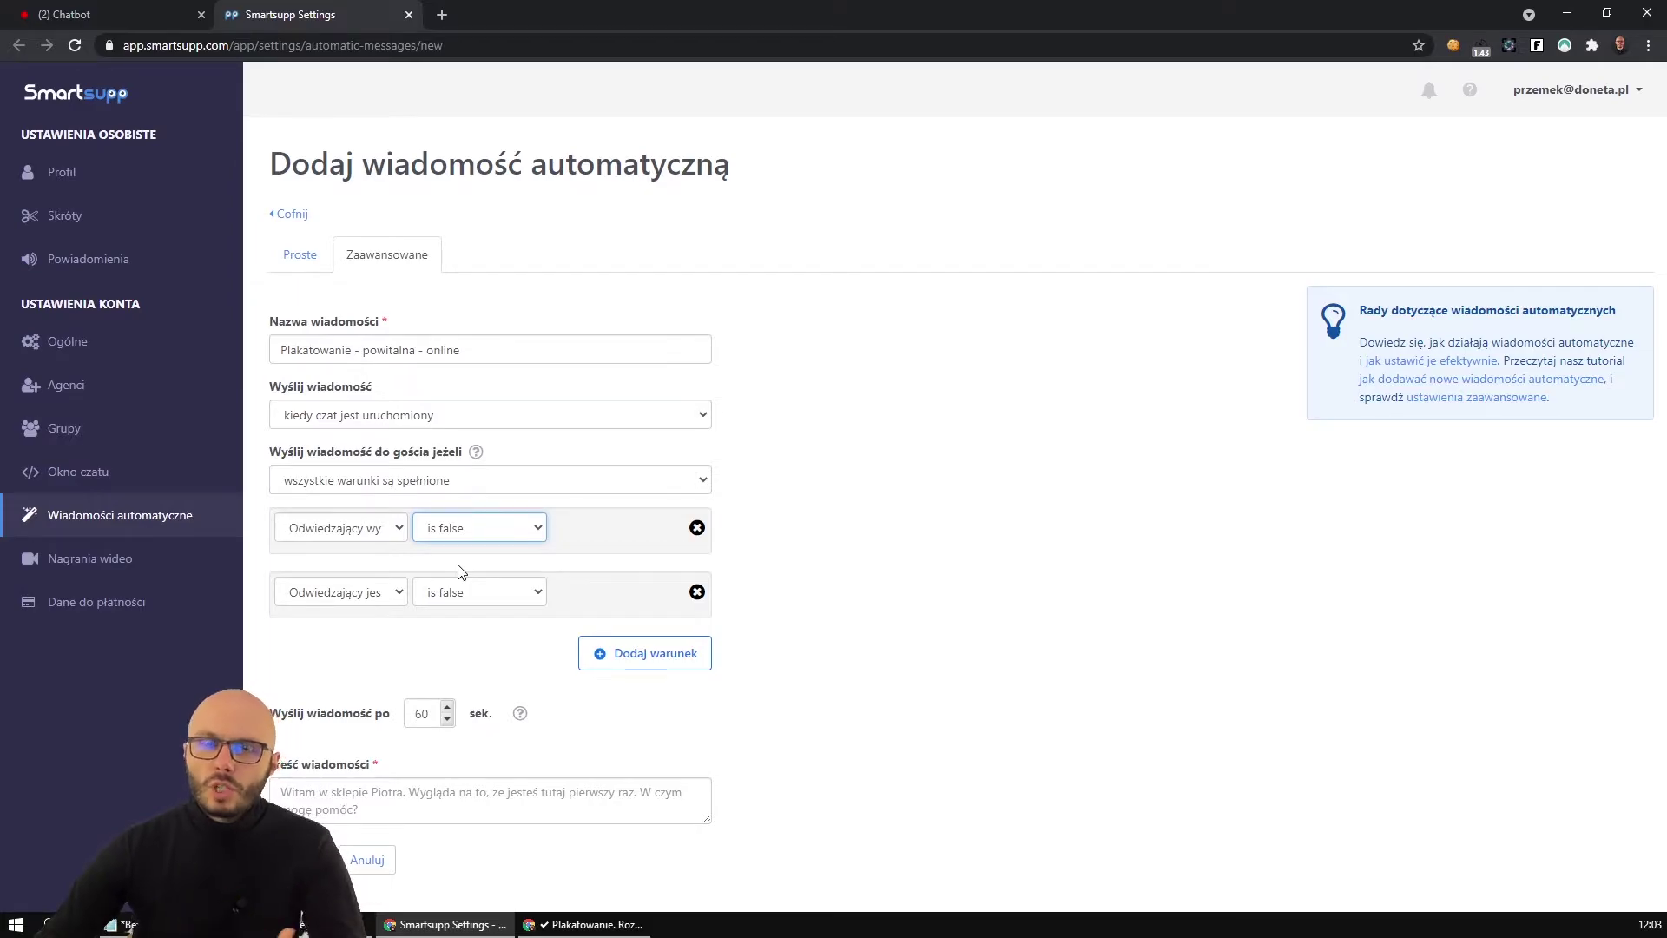
click(382, 529)
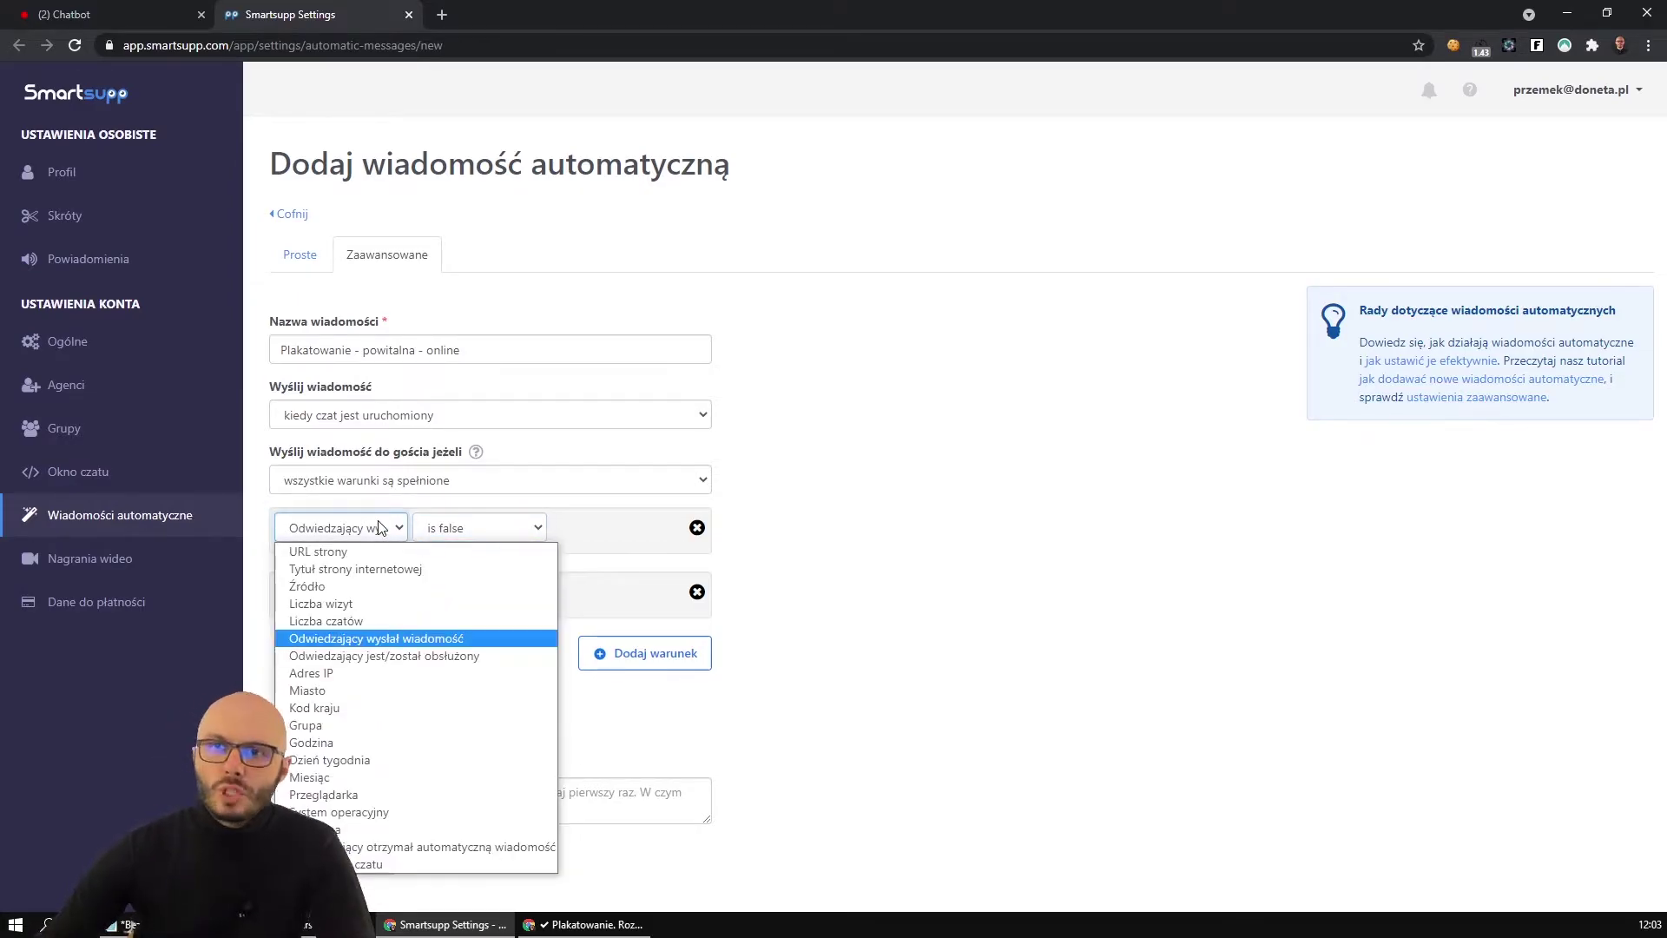
click(379, 527)
click(352, 599)
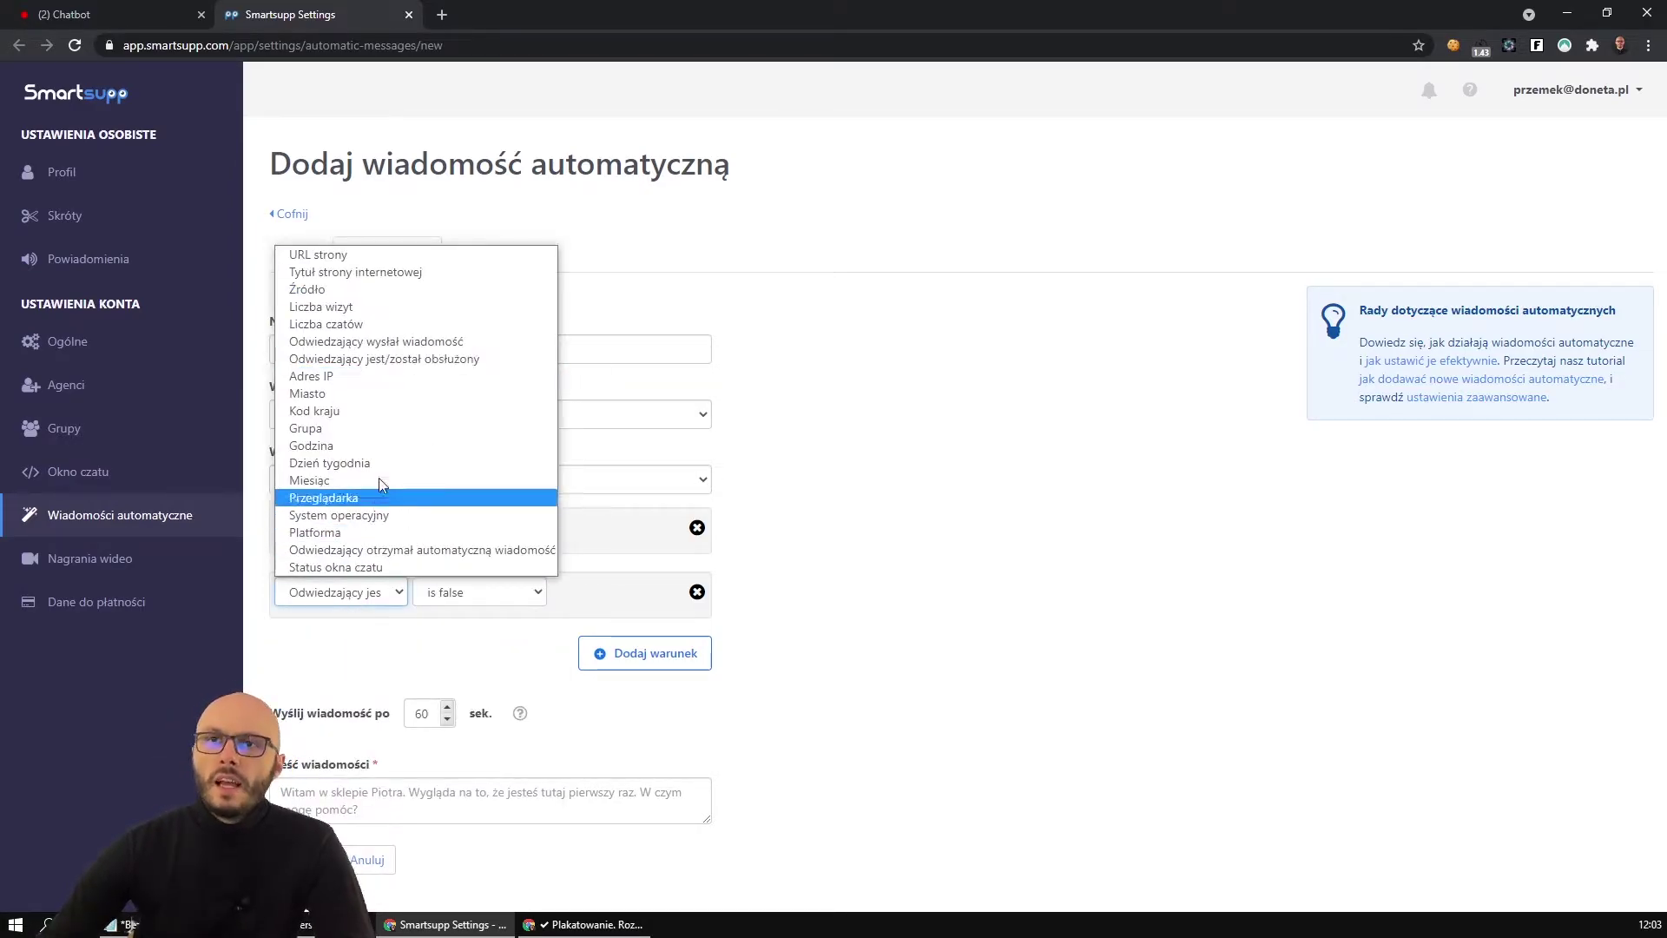
click(427, 365)
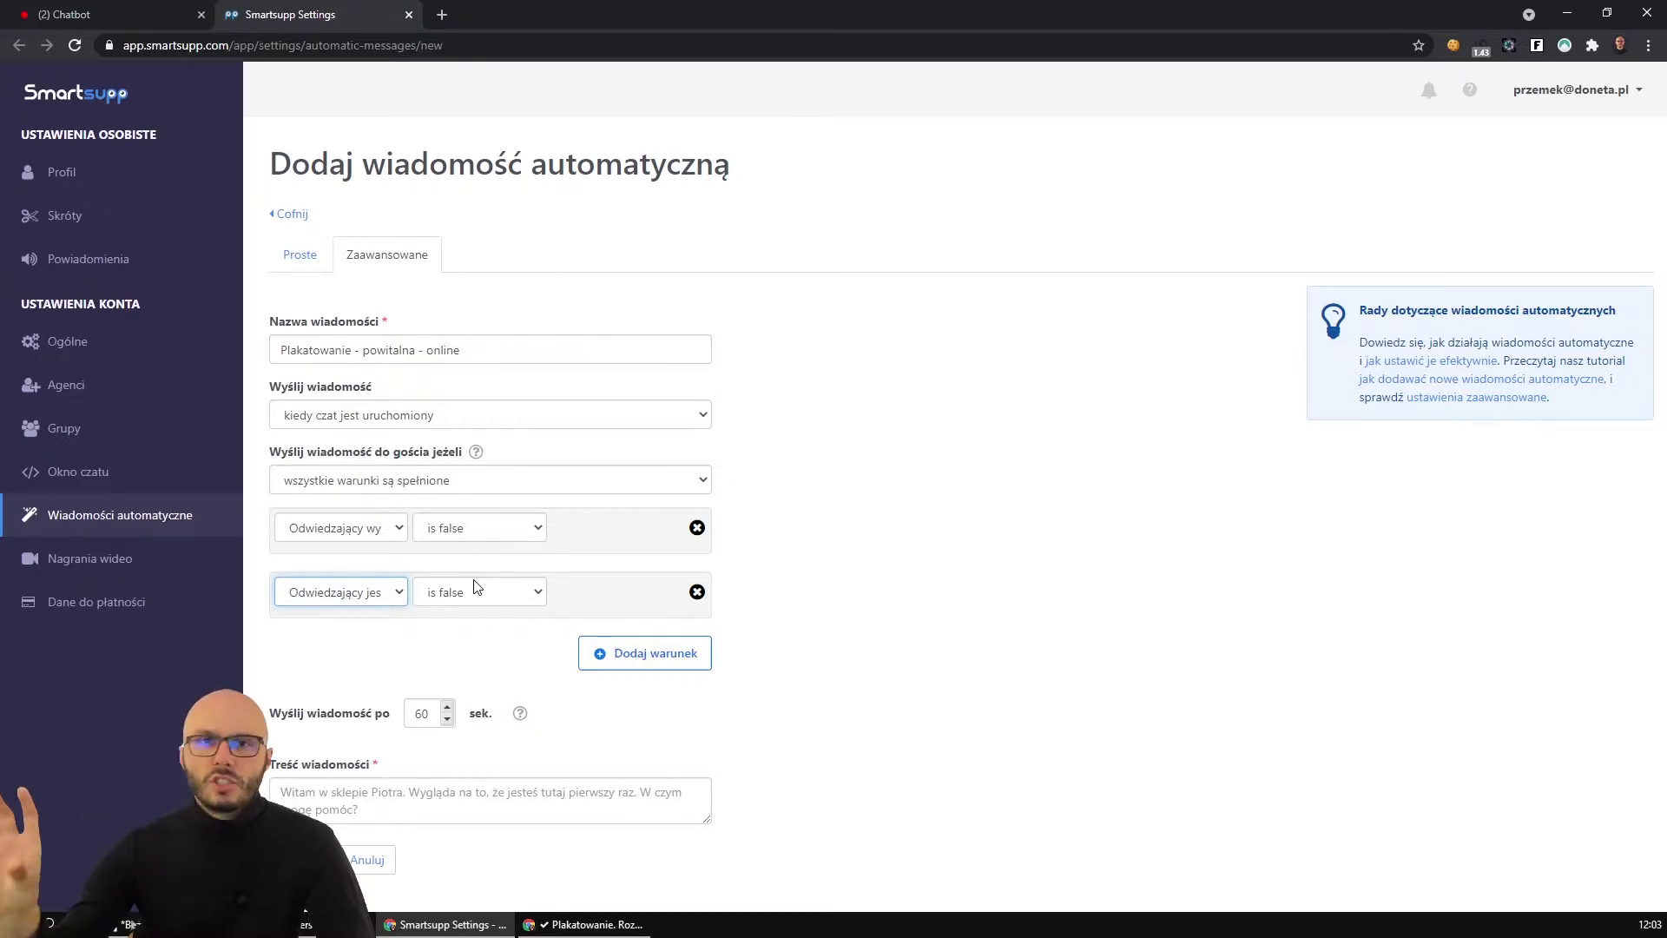
Add a third condition 'Odwiedzający otrzymał automatyczną wiadomość' set to 'is false'.
click(633, 657)
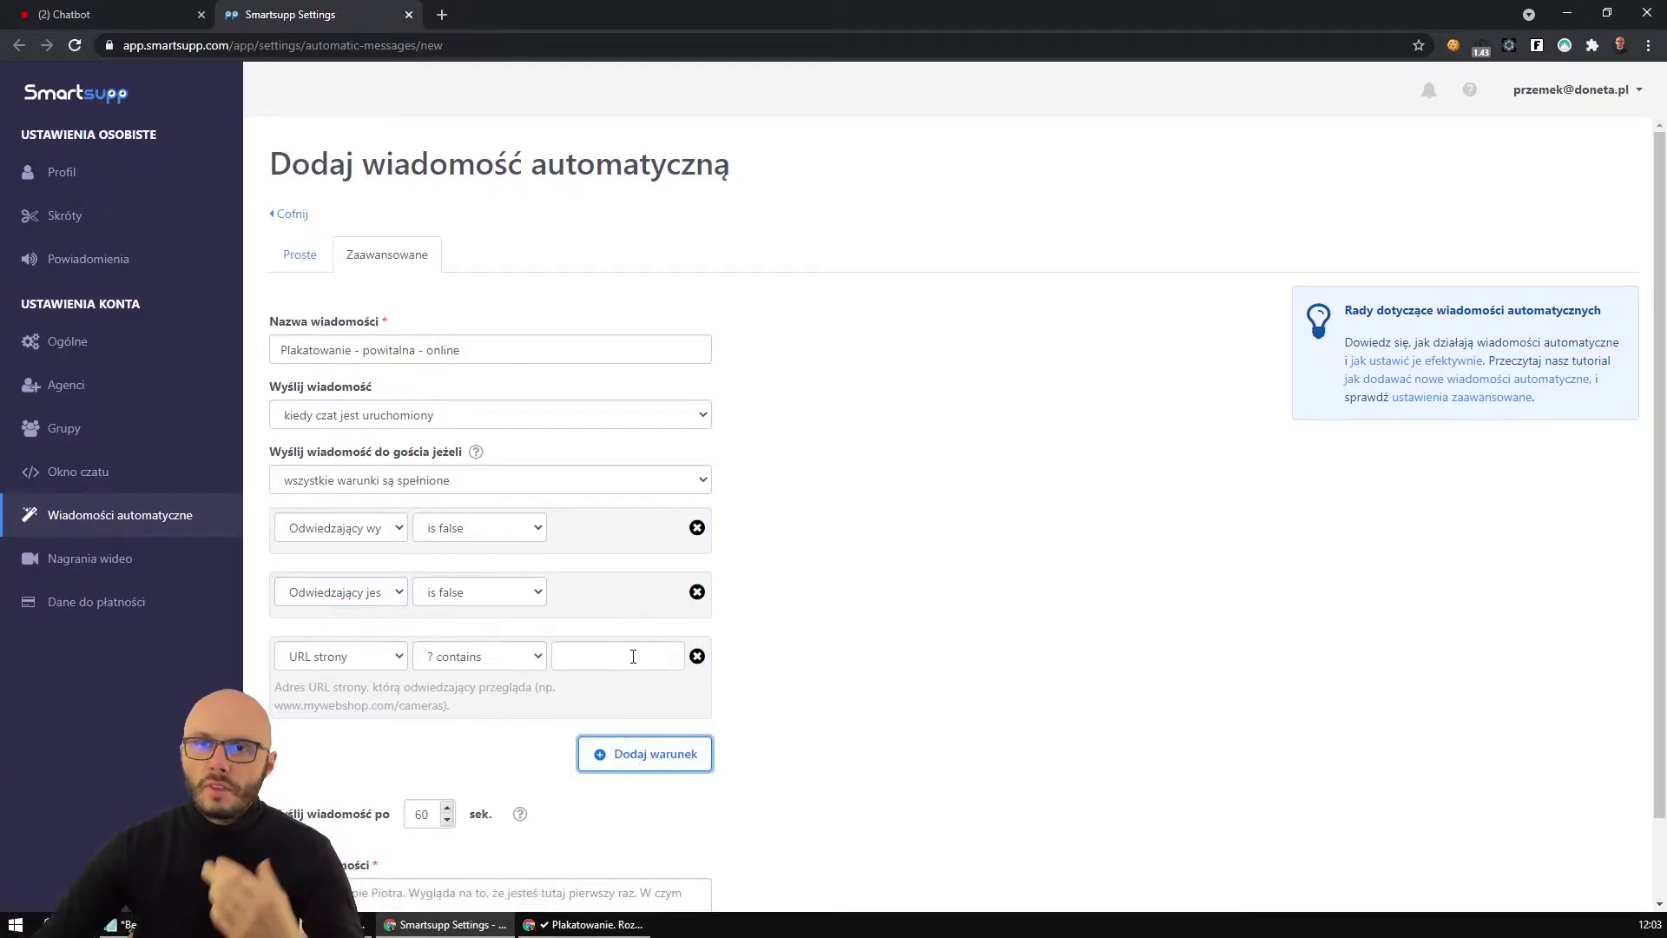
click(383, 656)
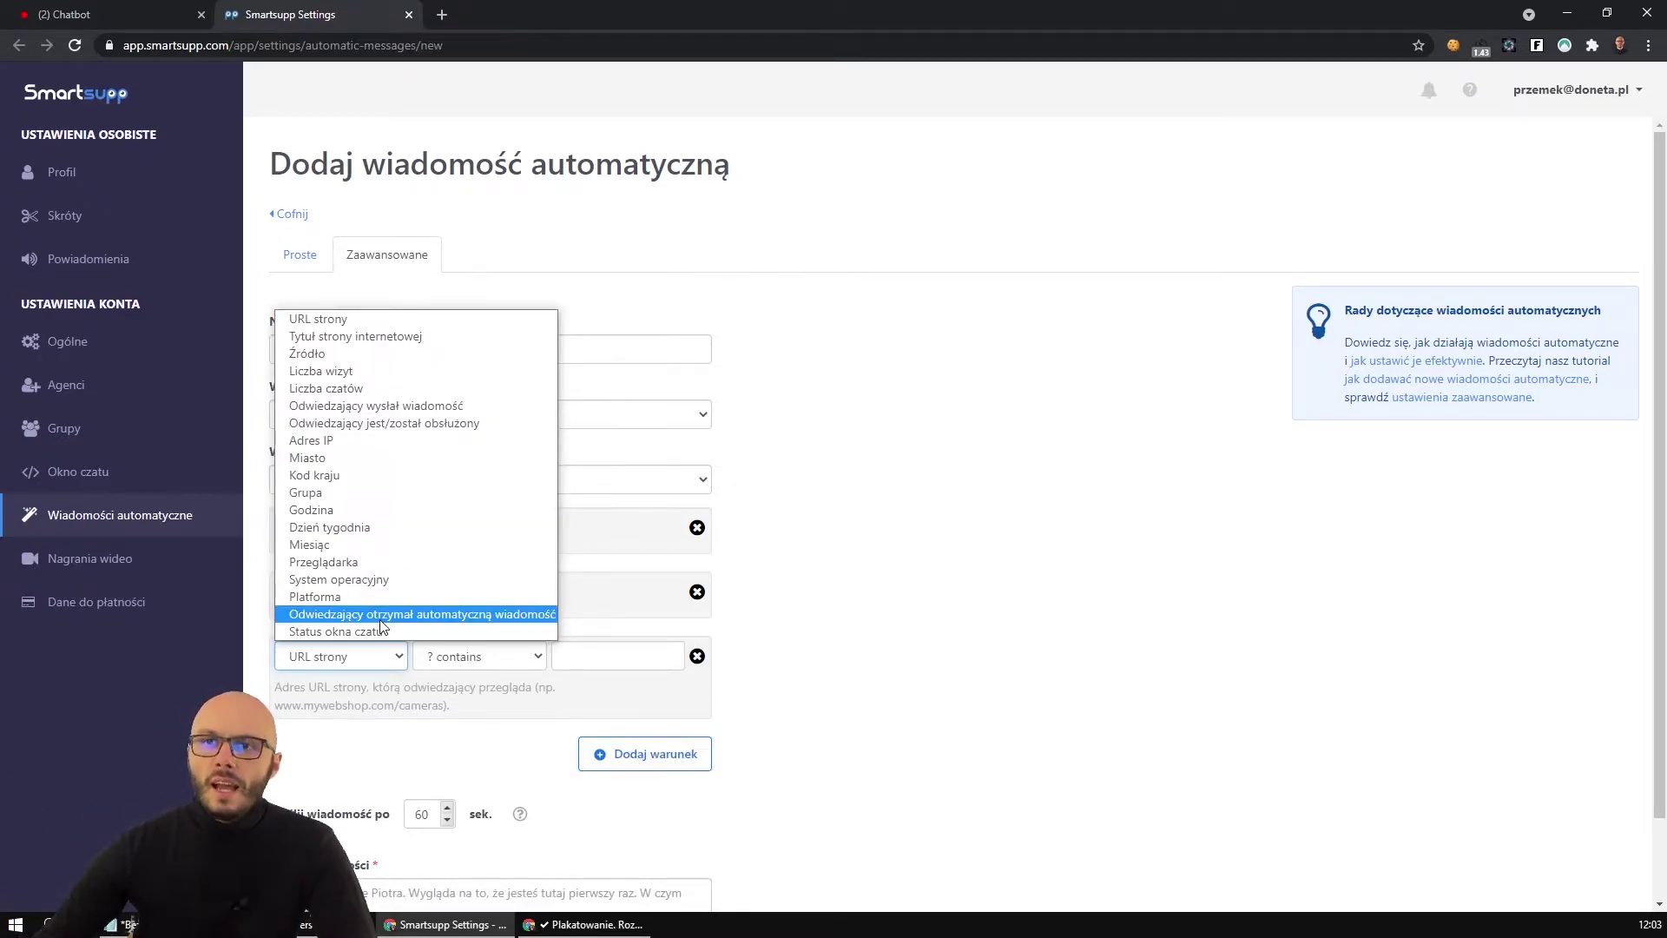
click(432, 614)
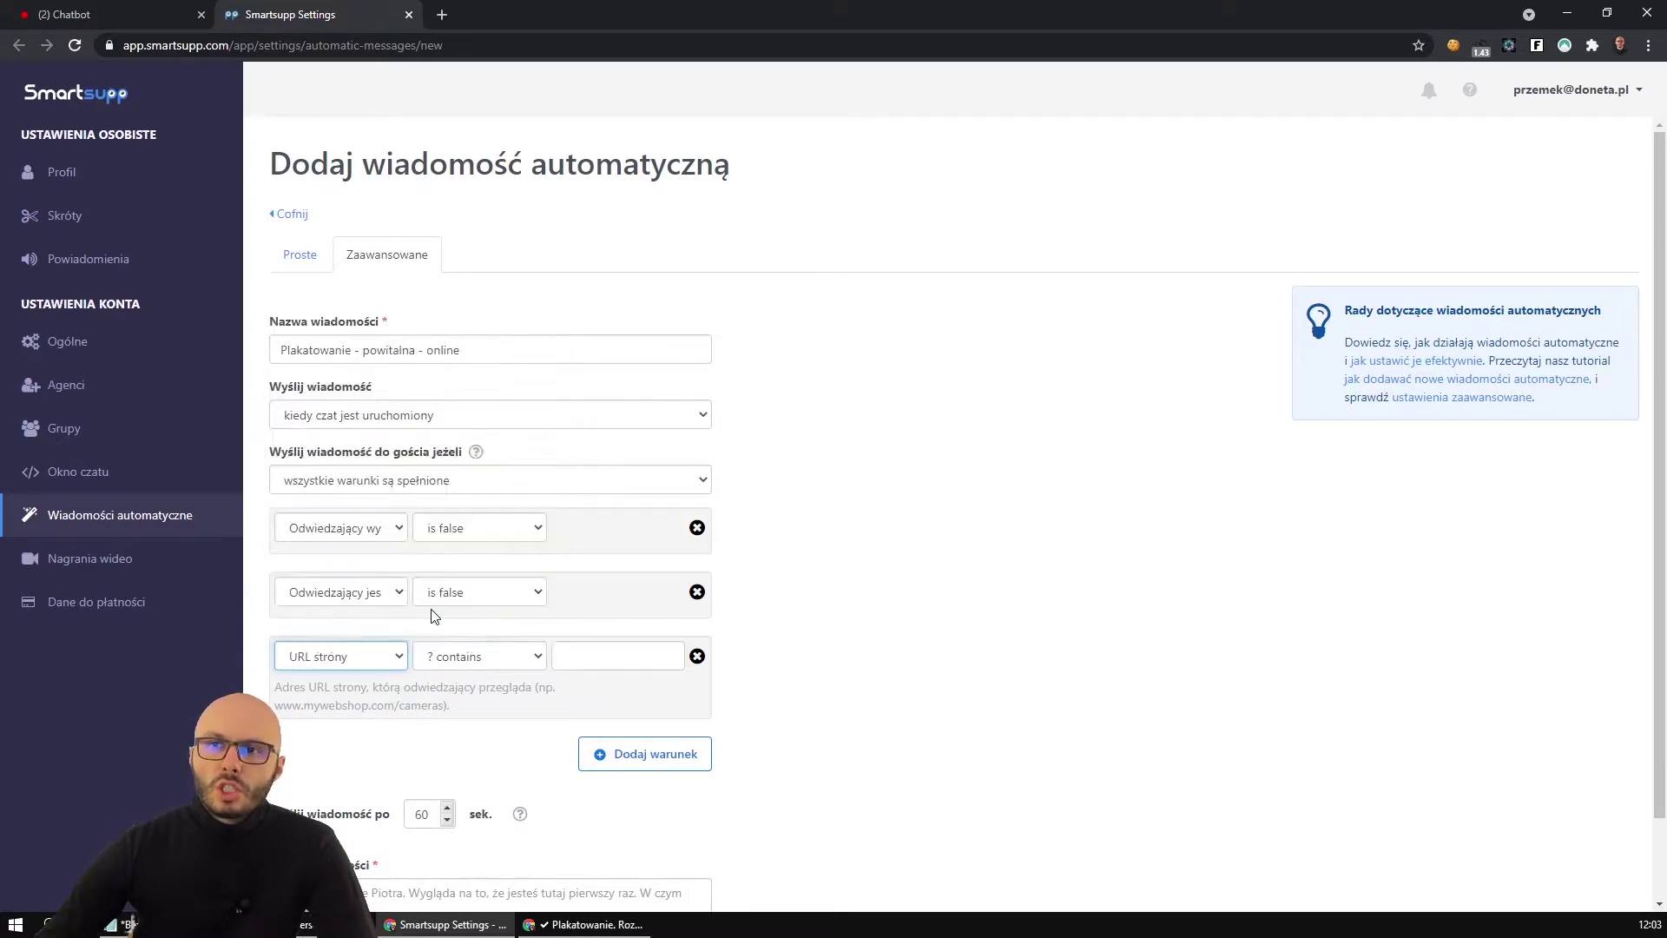
click(445, 656)
click(451, 700)
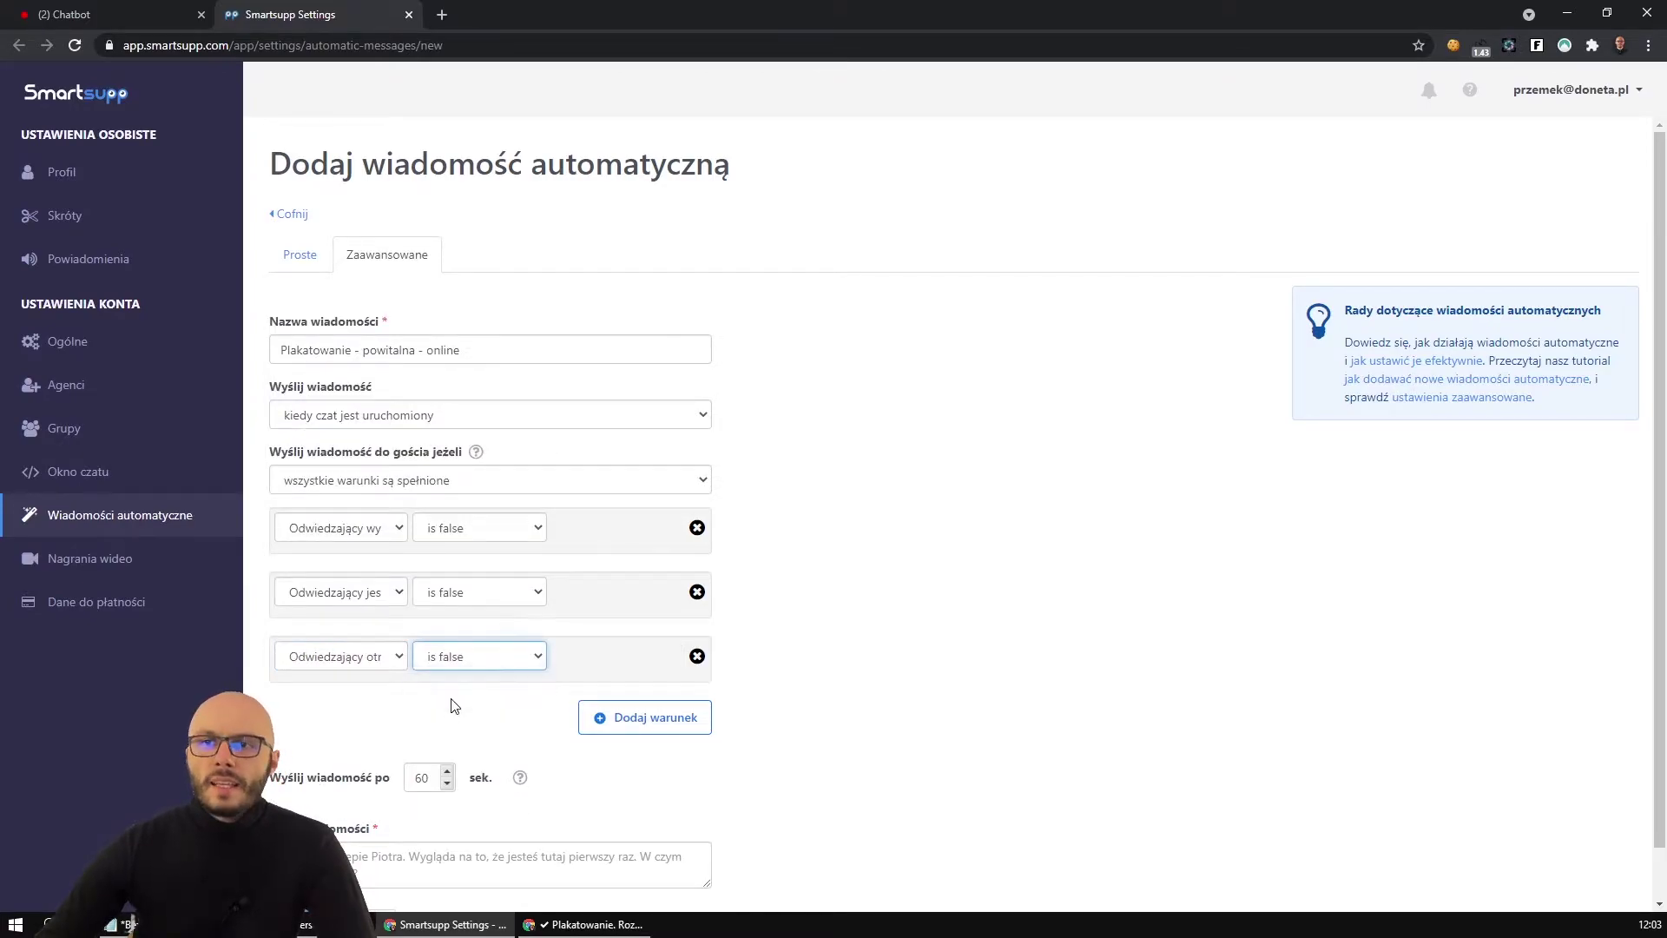
click(363, 660)
click(362, 660)
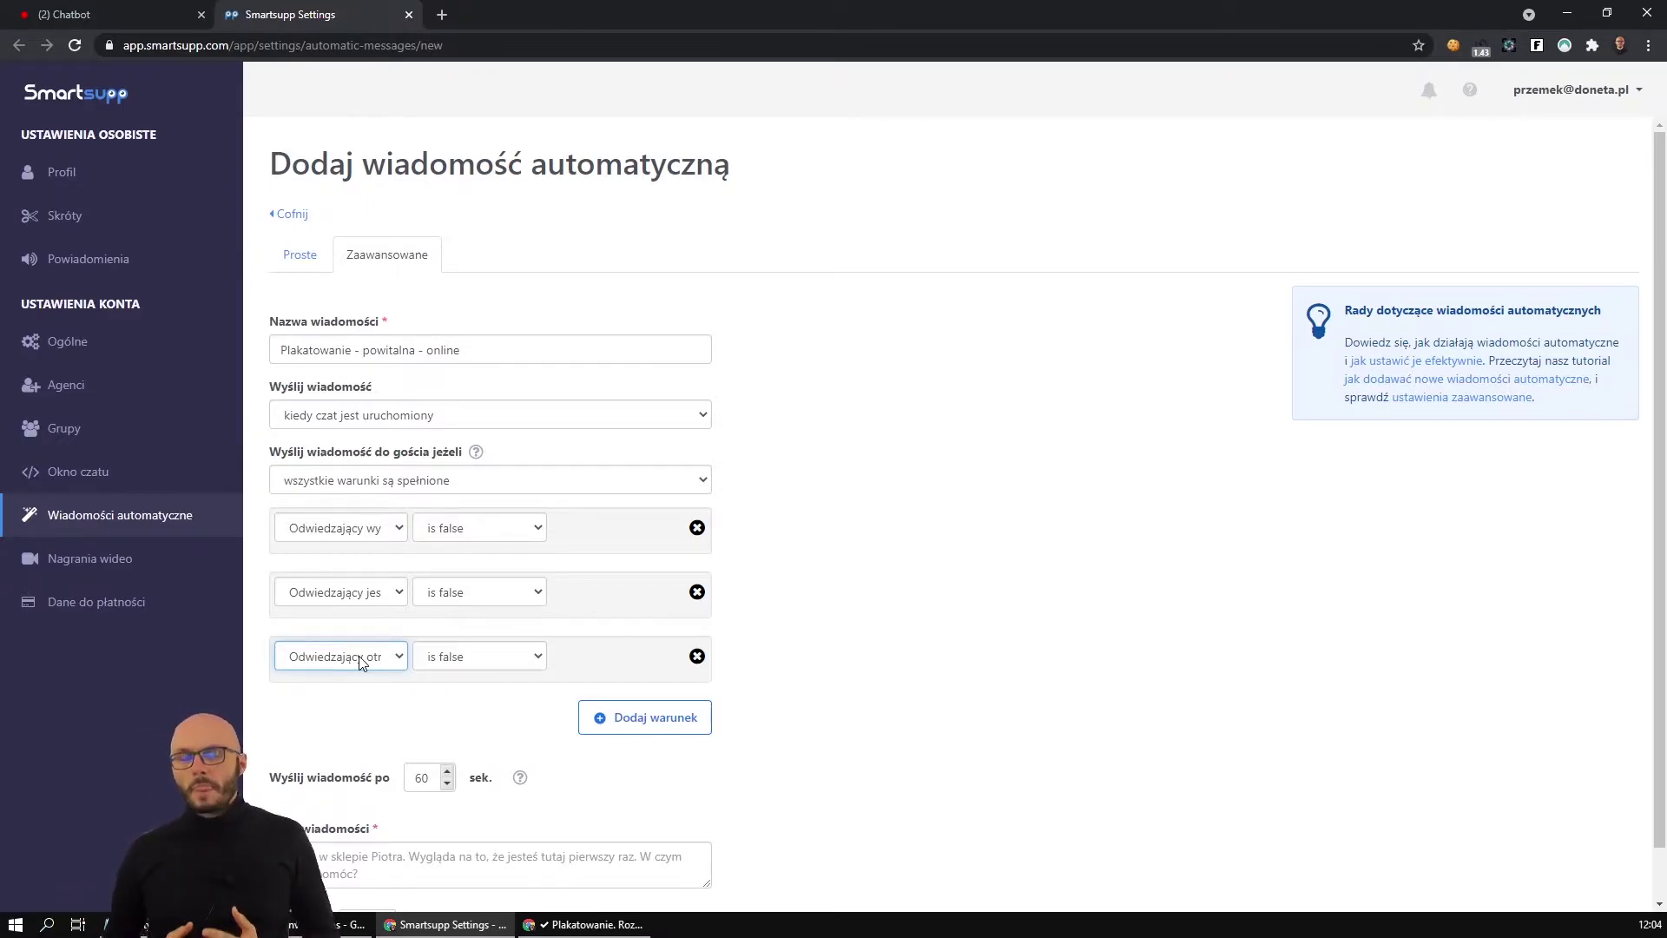
Leave the third condition's type unchanged and its value at 'is false'.
click(362, 658)
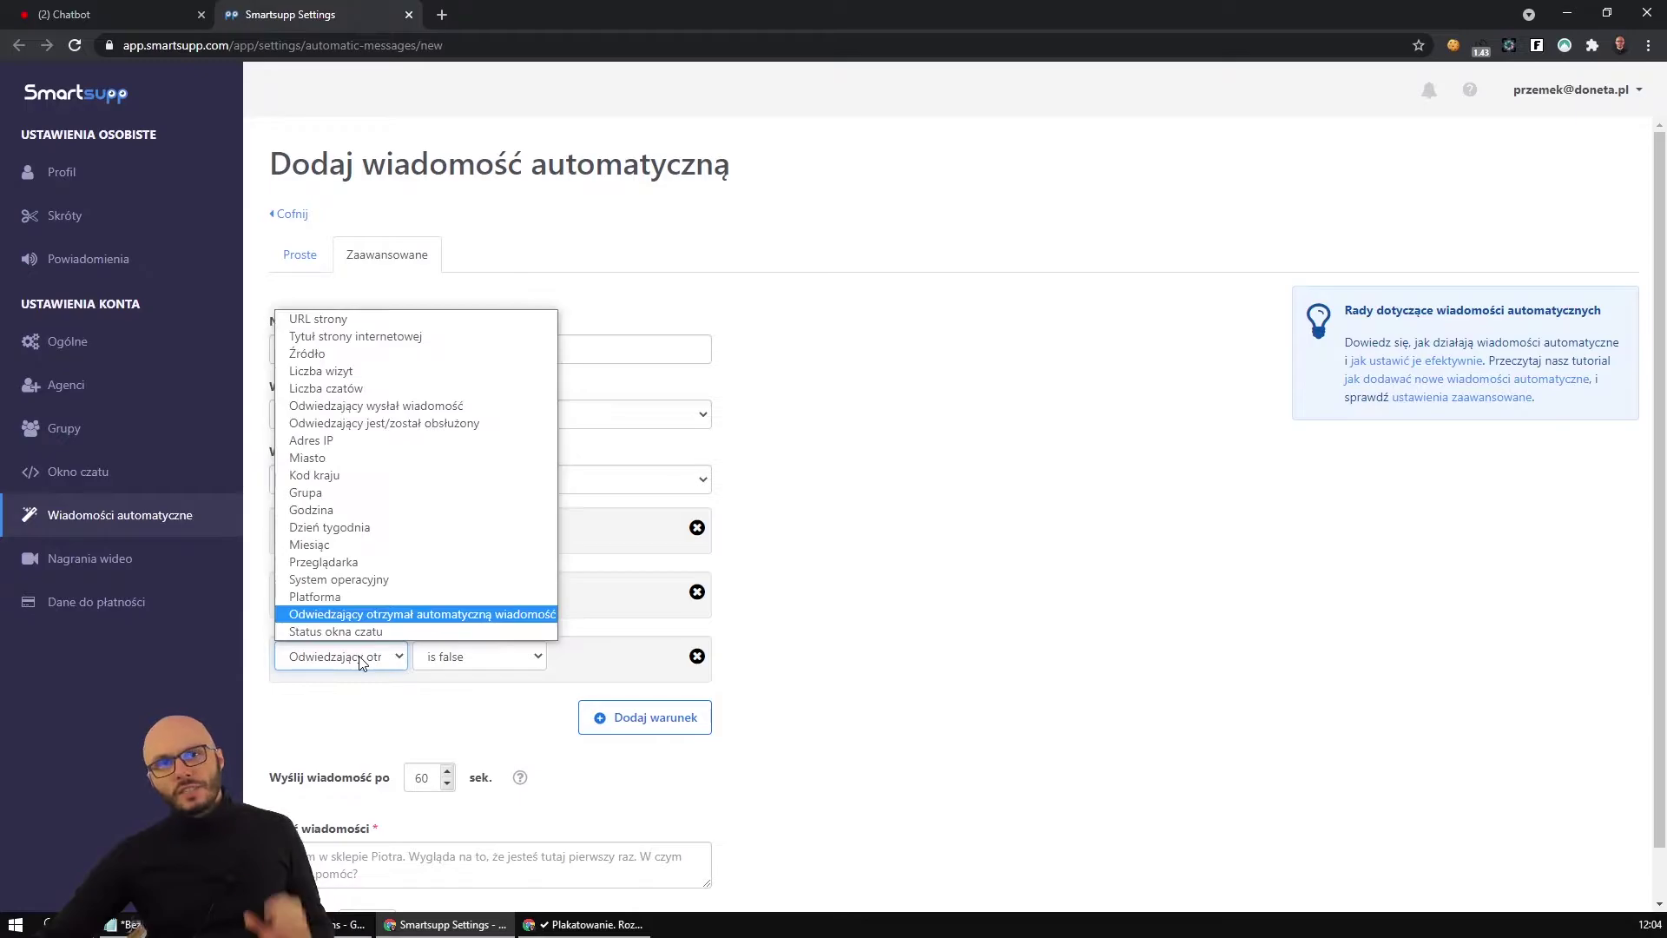
click(441, 619)
click(458, 657)
click(459, 657)
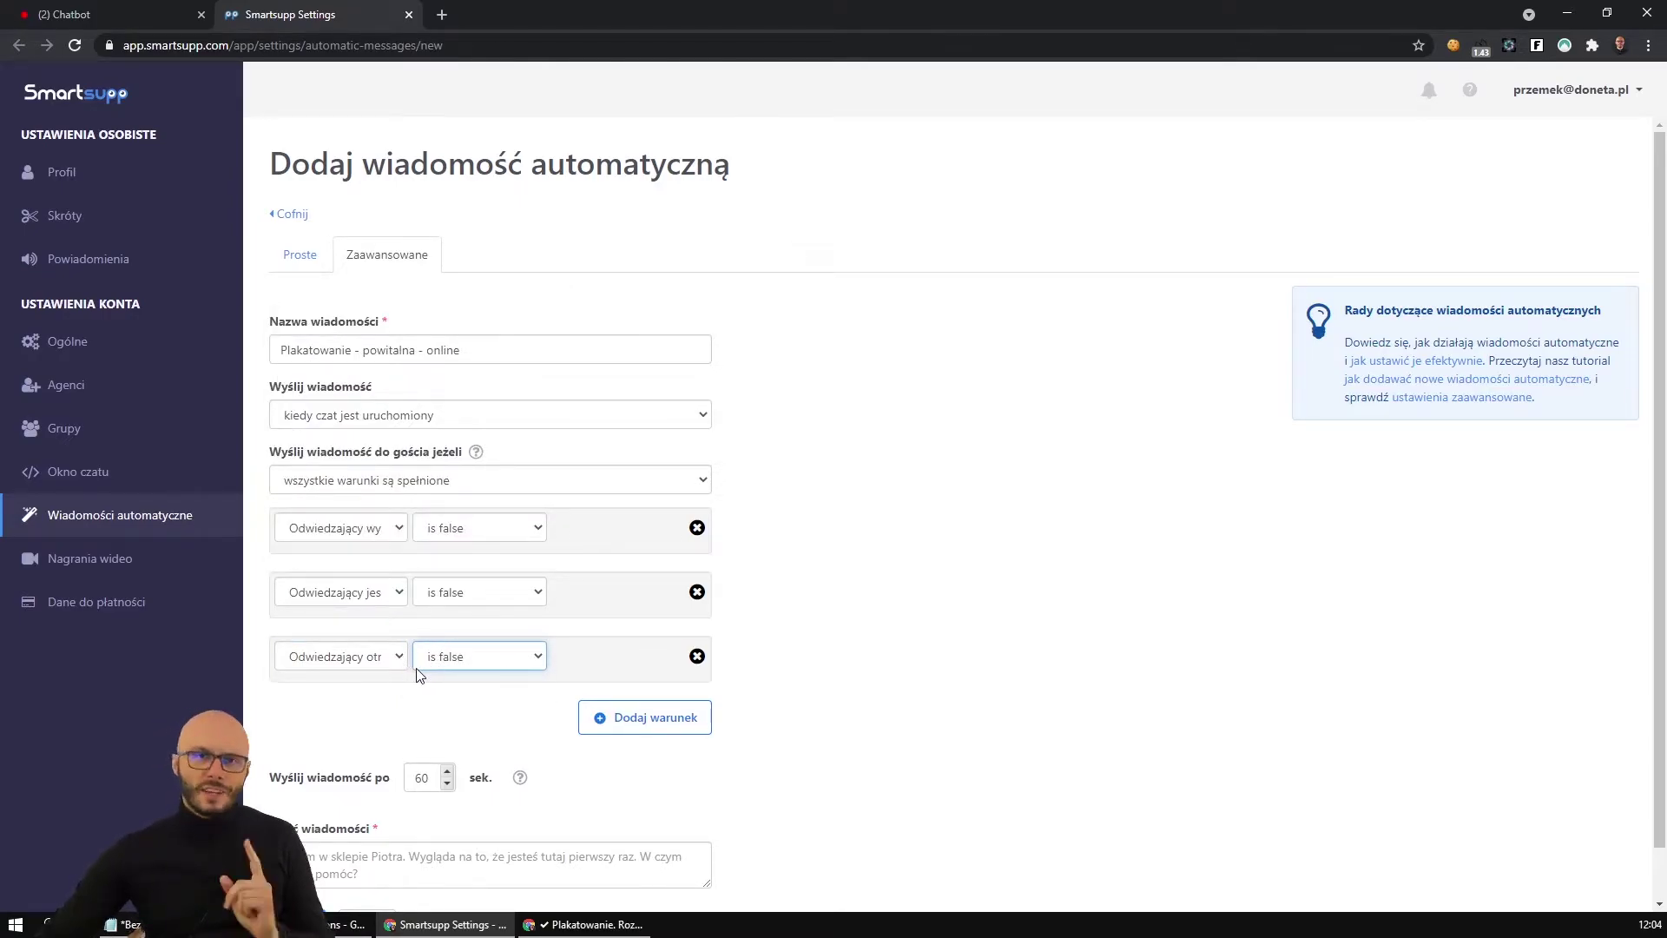
Recheck the three conditions and add a fourth 'URL strony' contains condition row.
drag(289, 452, 448, 458)
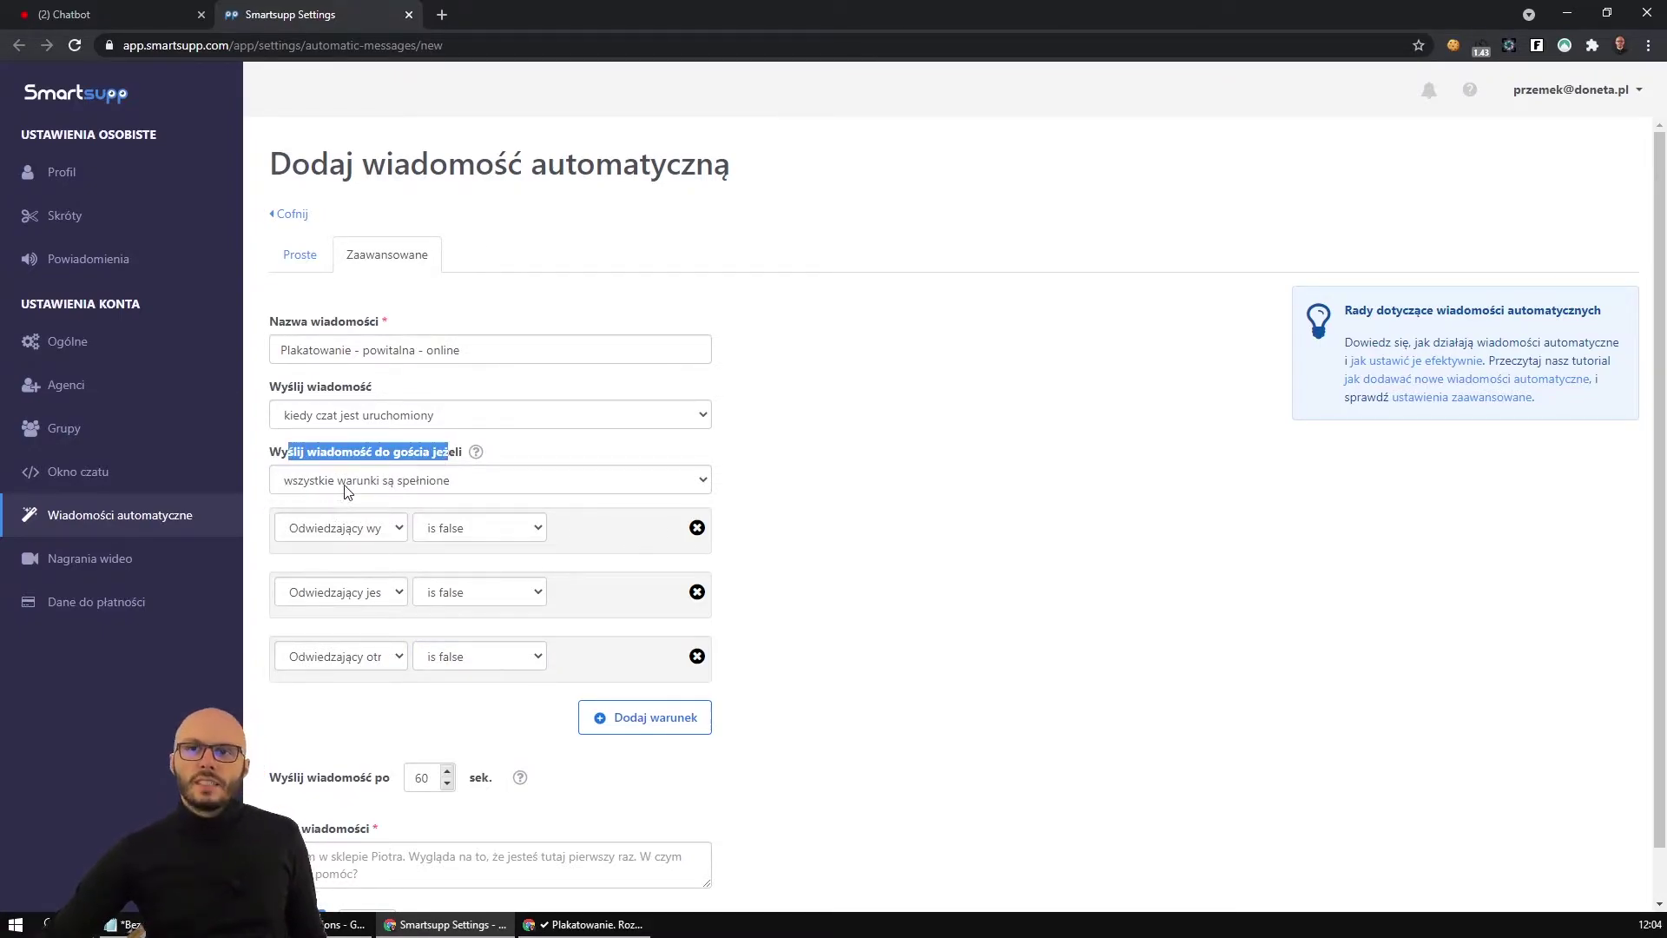
click(396, 524)
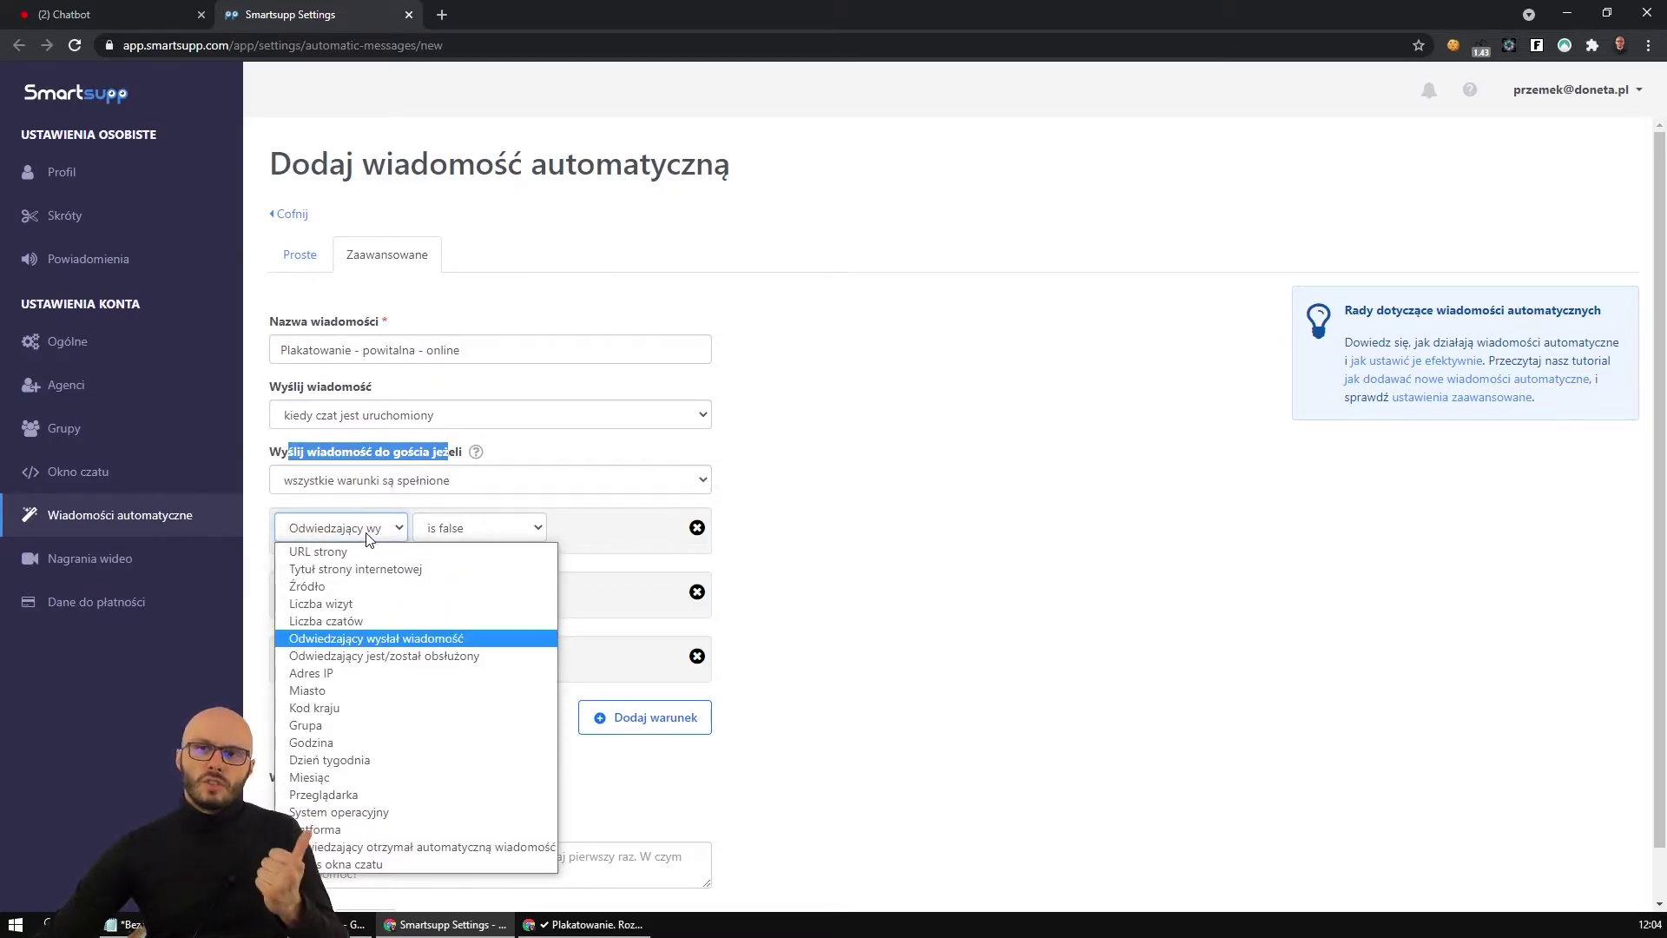
click(365, 538)
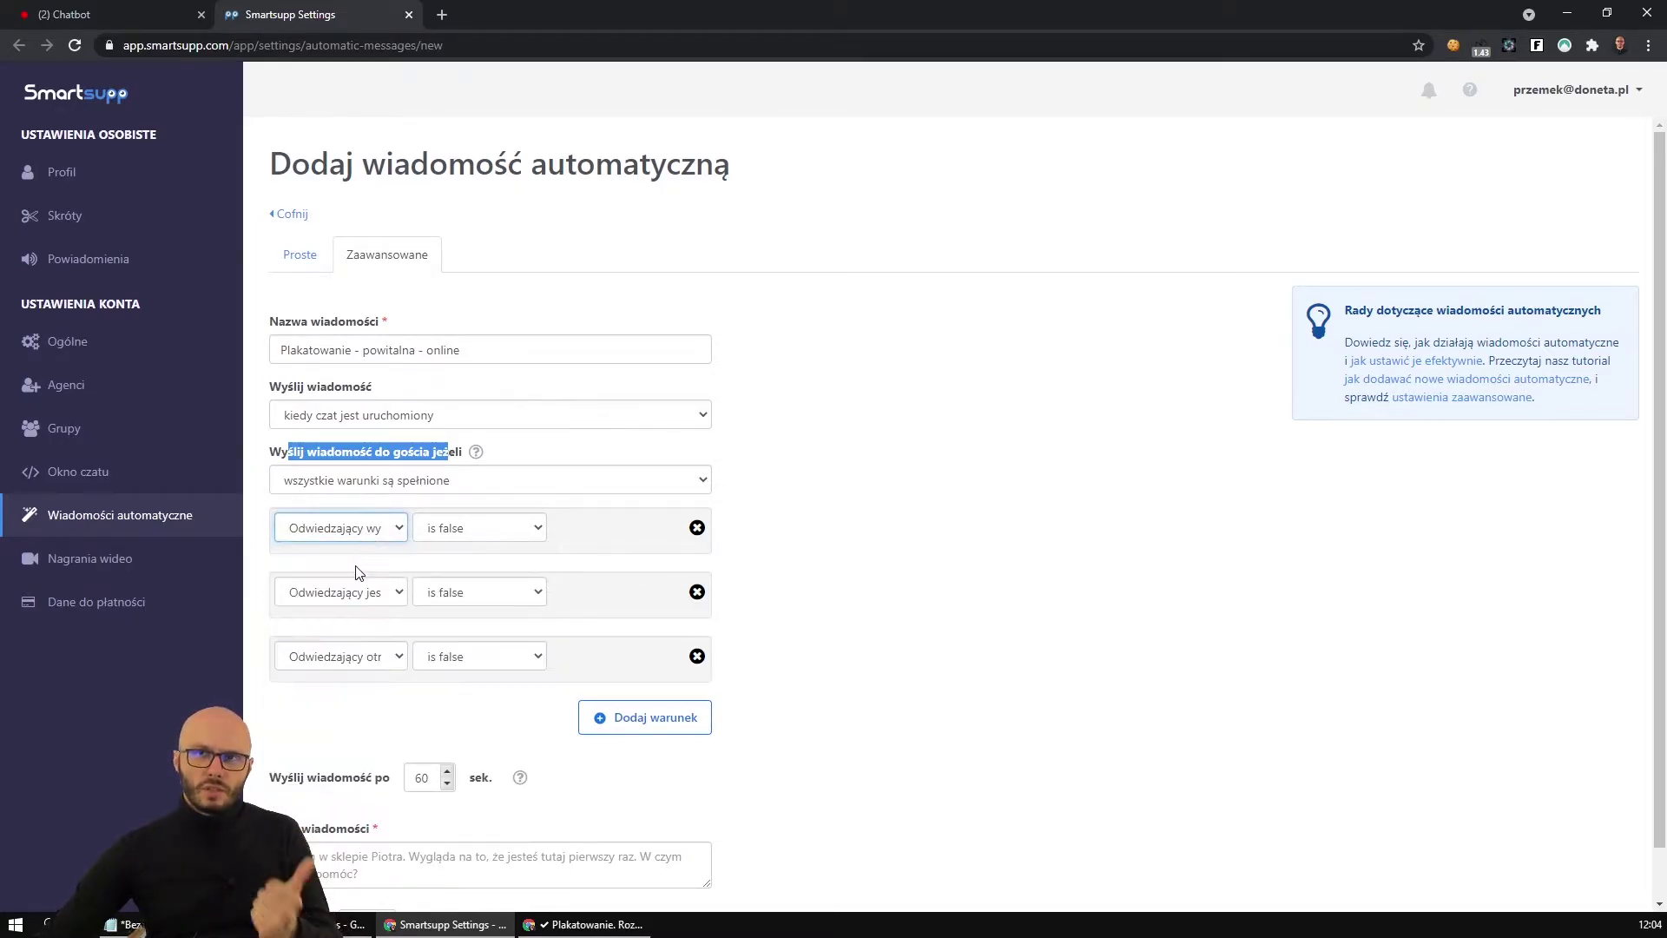
click(354, 597)
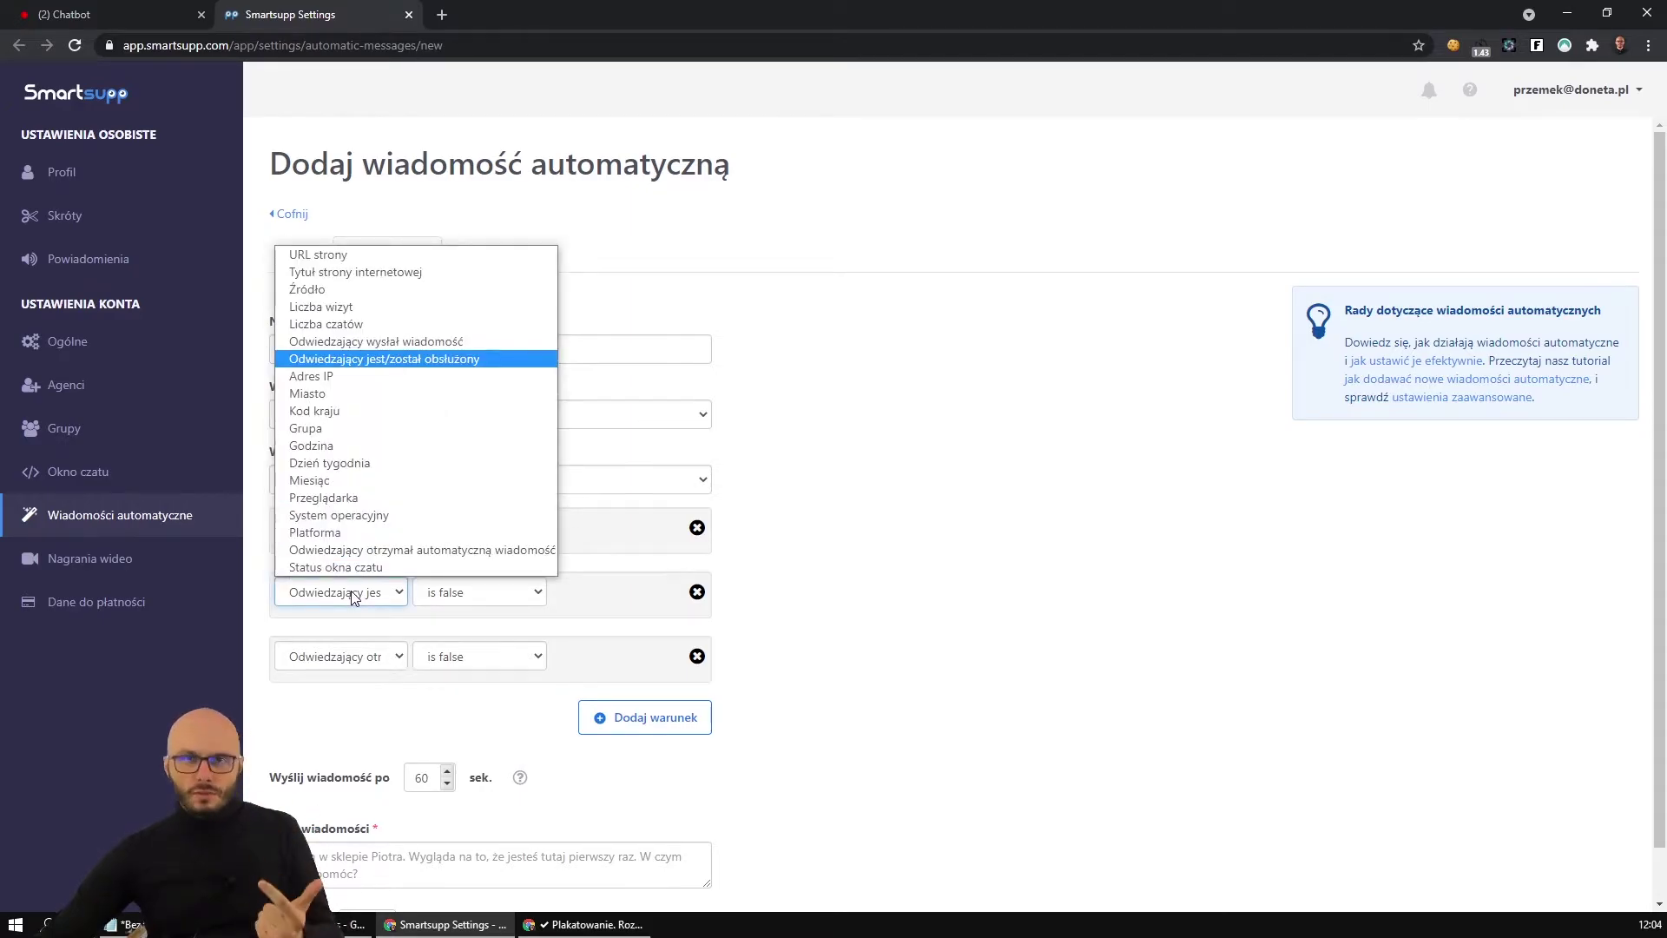
click(353, 596)
click(360, 658)
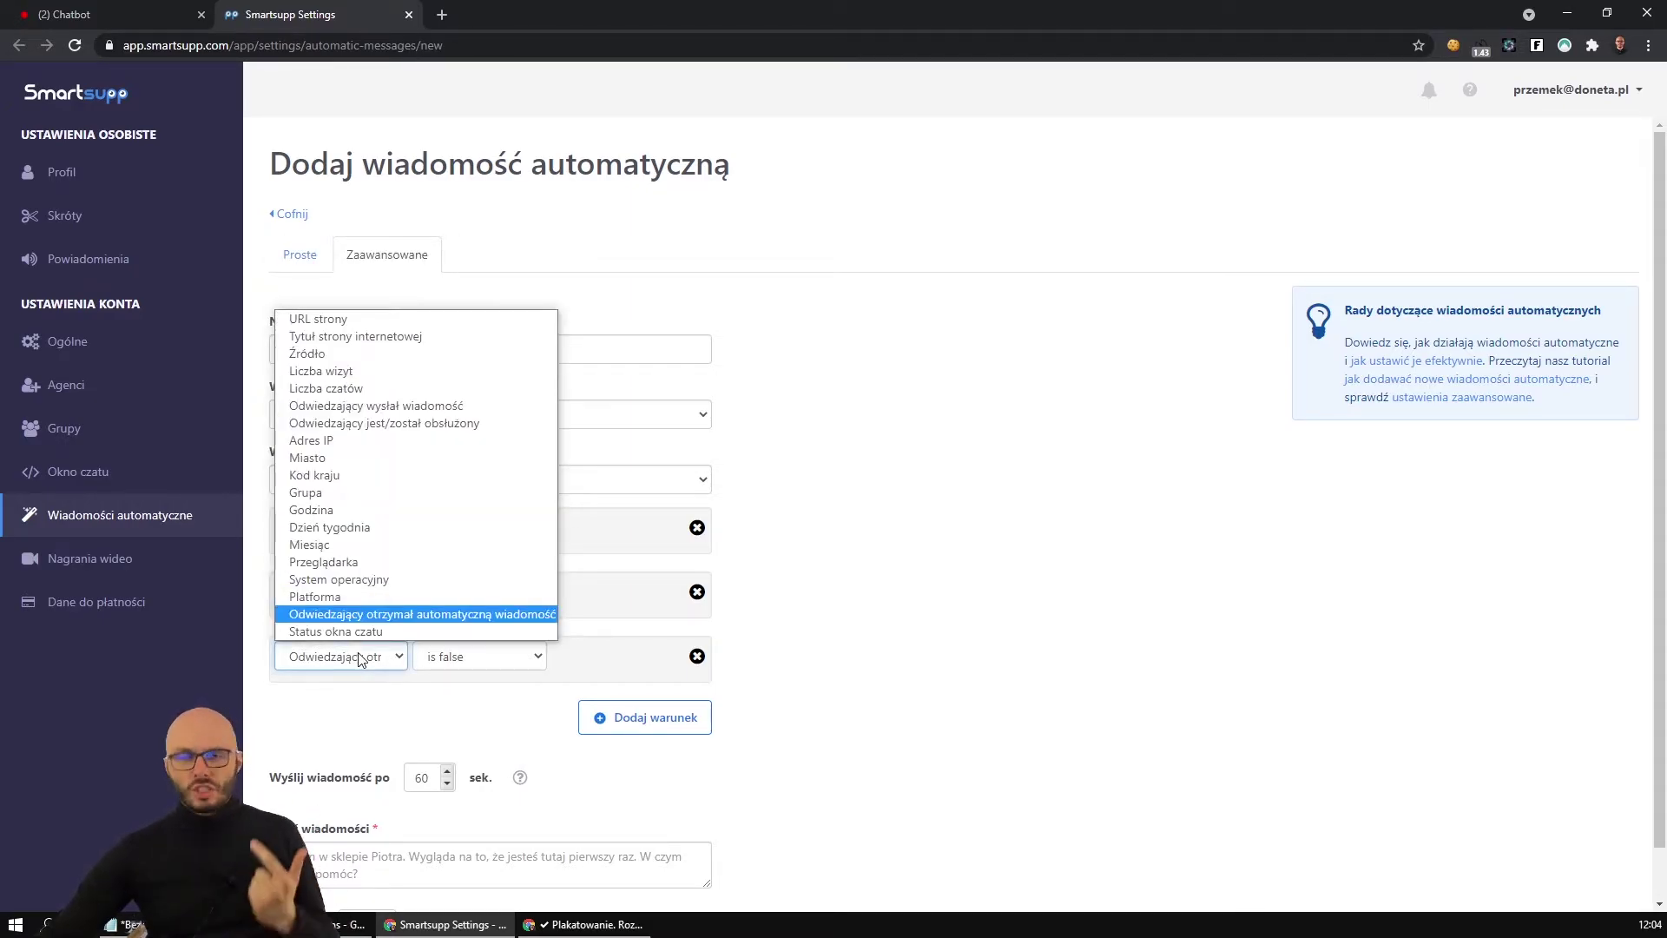
click(361, 658)
click(633, 719)
click(377, 726)
click(376, 718)
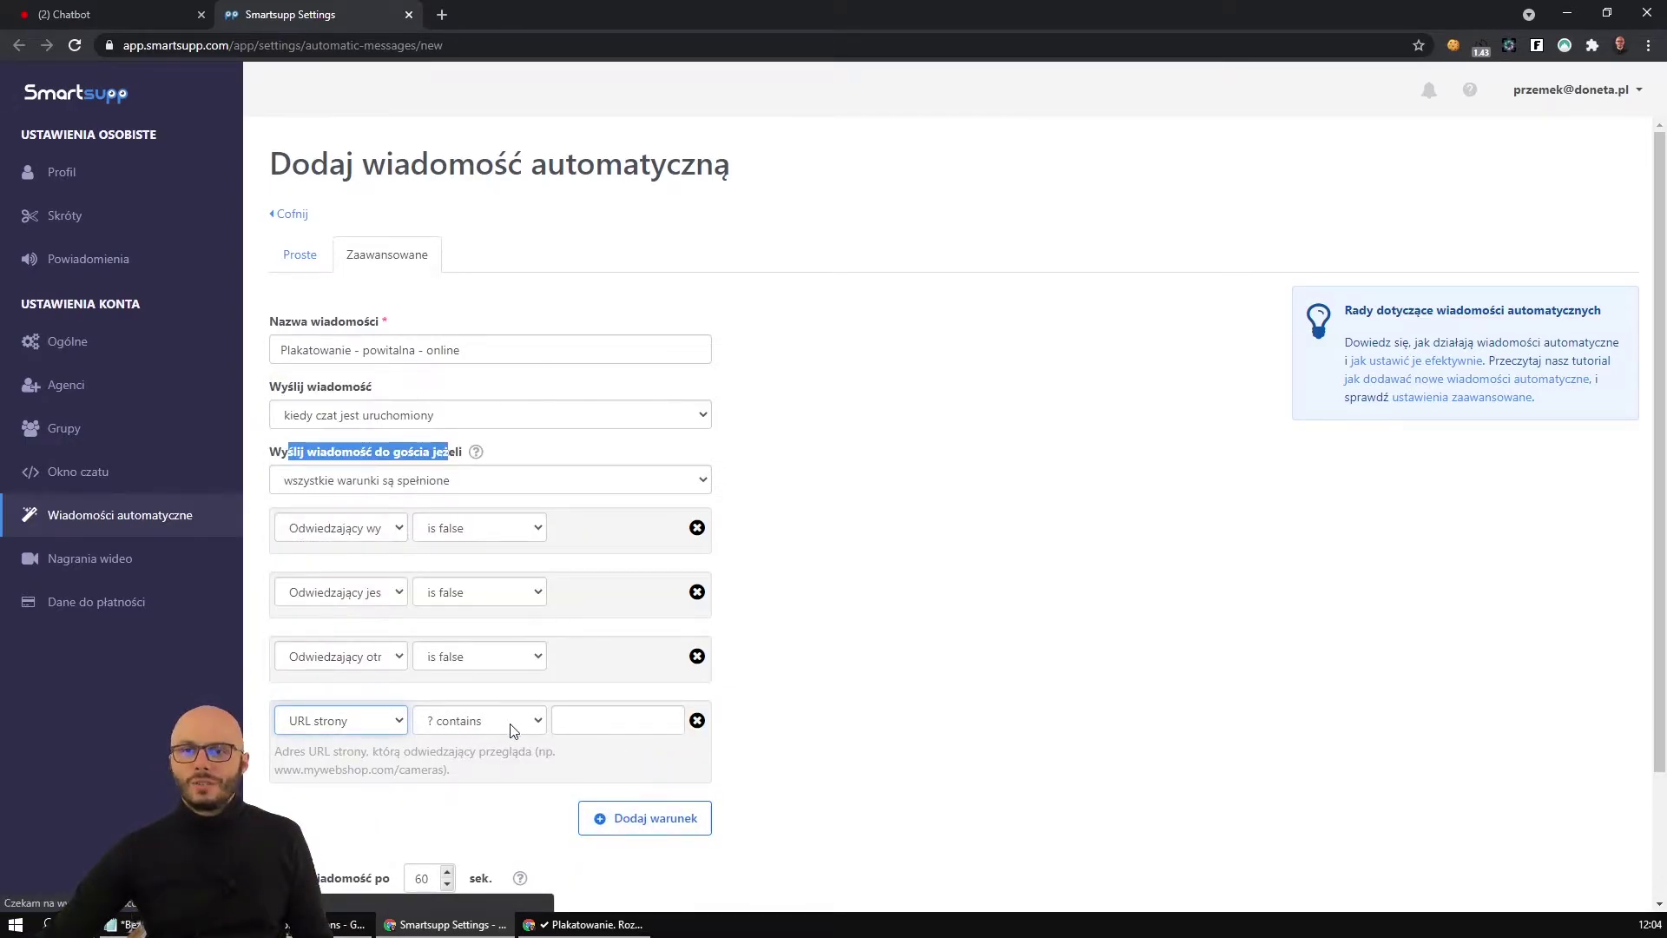
Copy the plakatowanie.html path from the live page into the URL condition's value.
click(586, 924)
drag(182, 48, 279, 48)
key(ctrl+c)
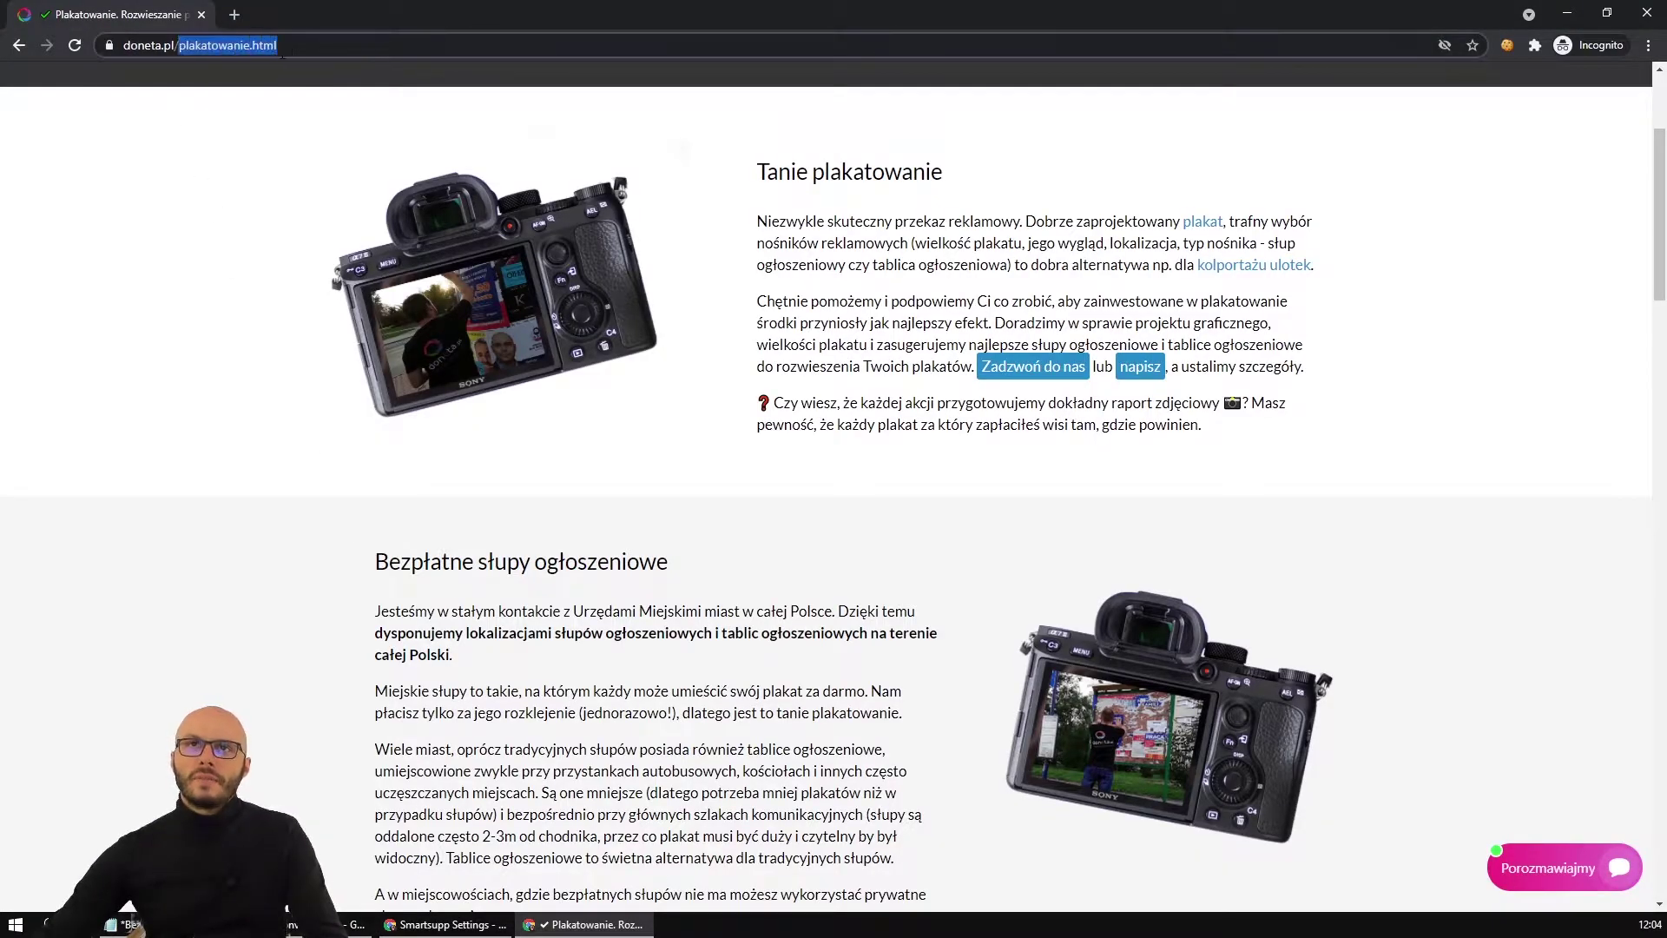
key(alt+Tab)
click(586, 715)
key(ctrl+v)
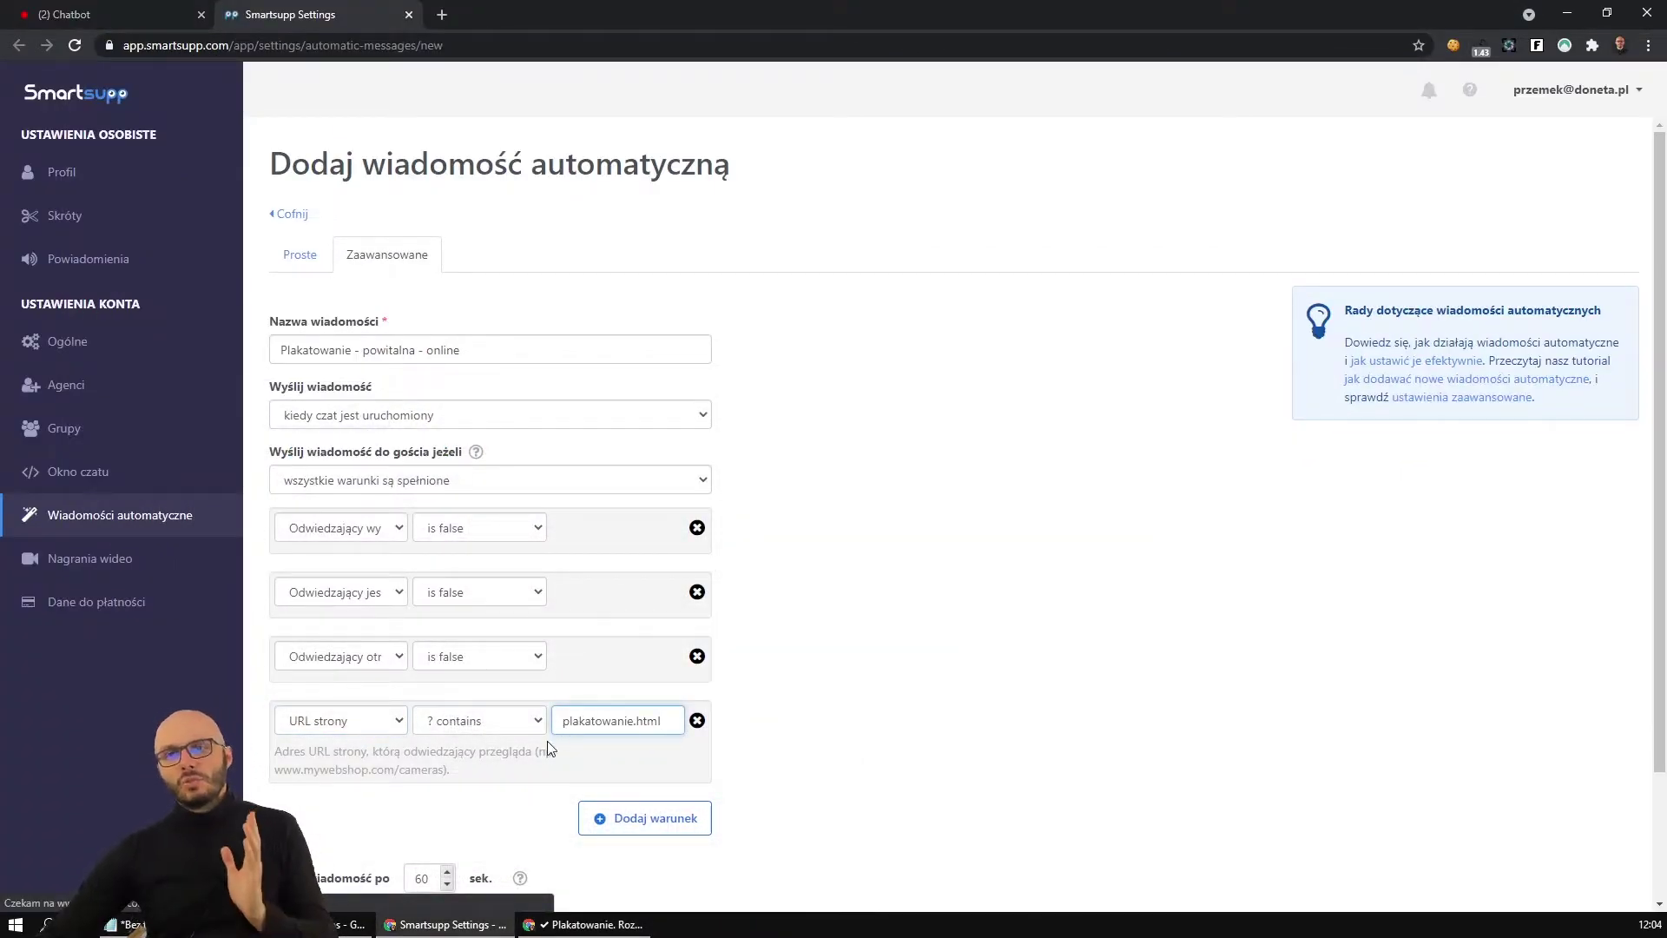
drag(567, 716, 665, 728)
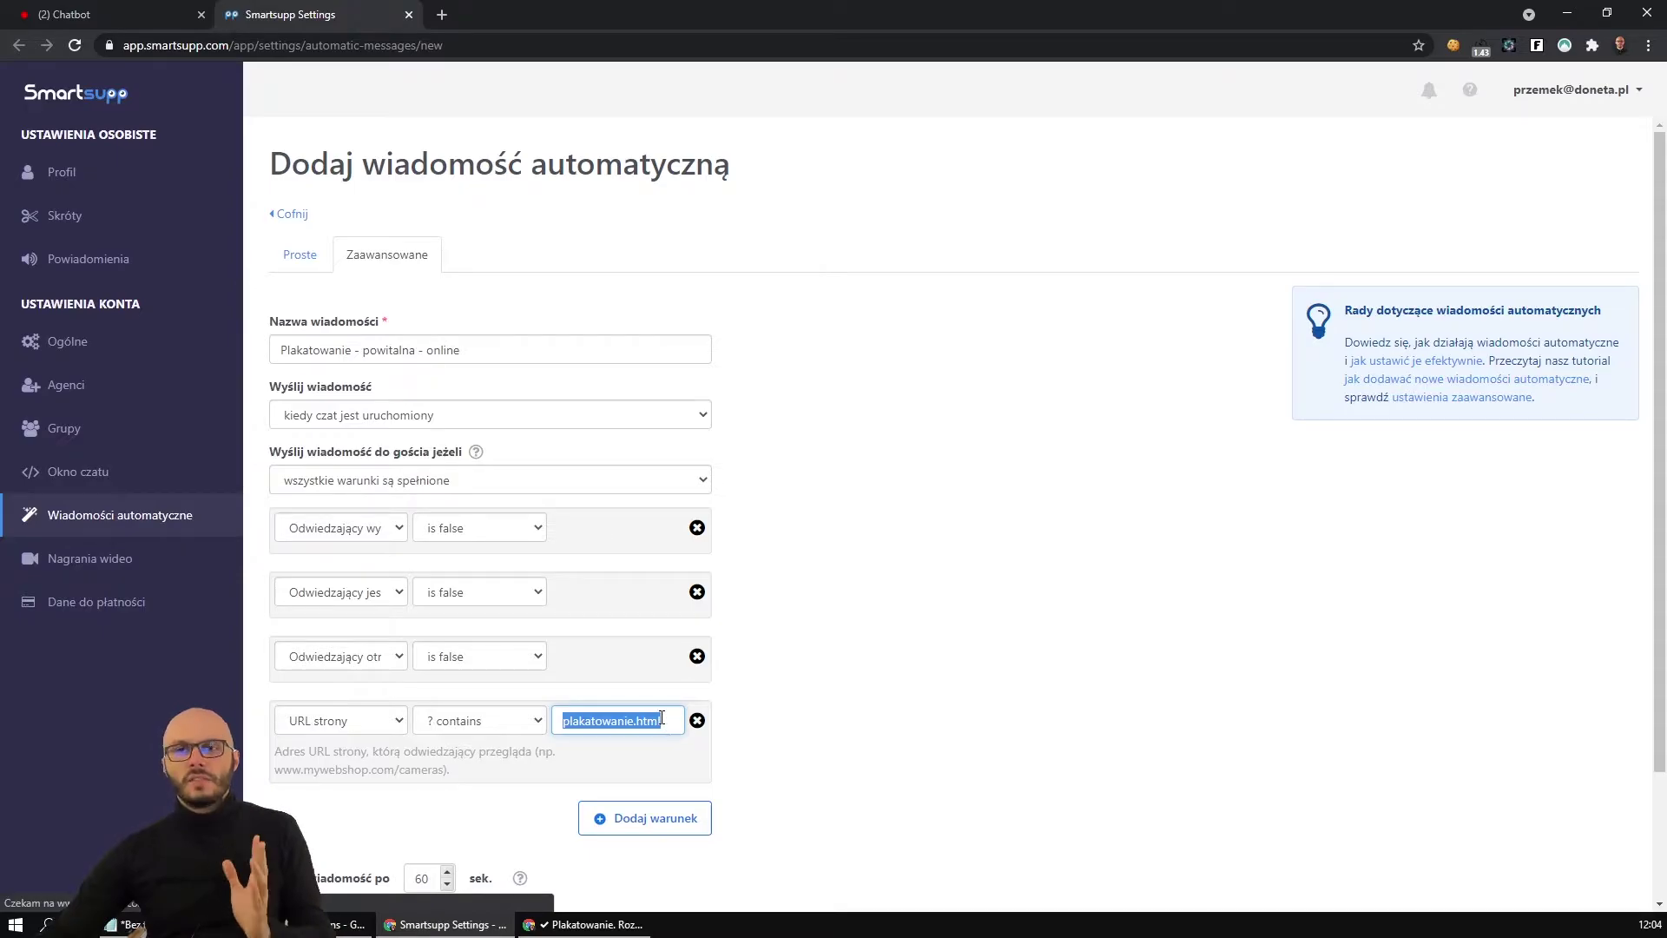
scroll(651, 721, down, 1)
Add a fifth condition requiring 'Status okna czatu' to be Online.
click(618, 733)
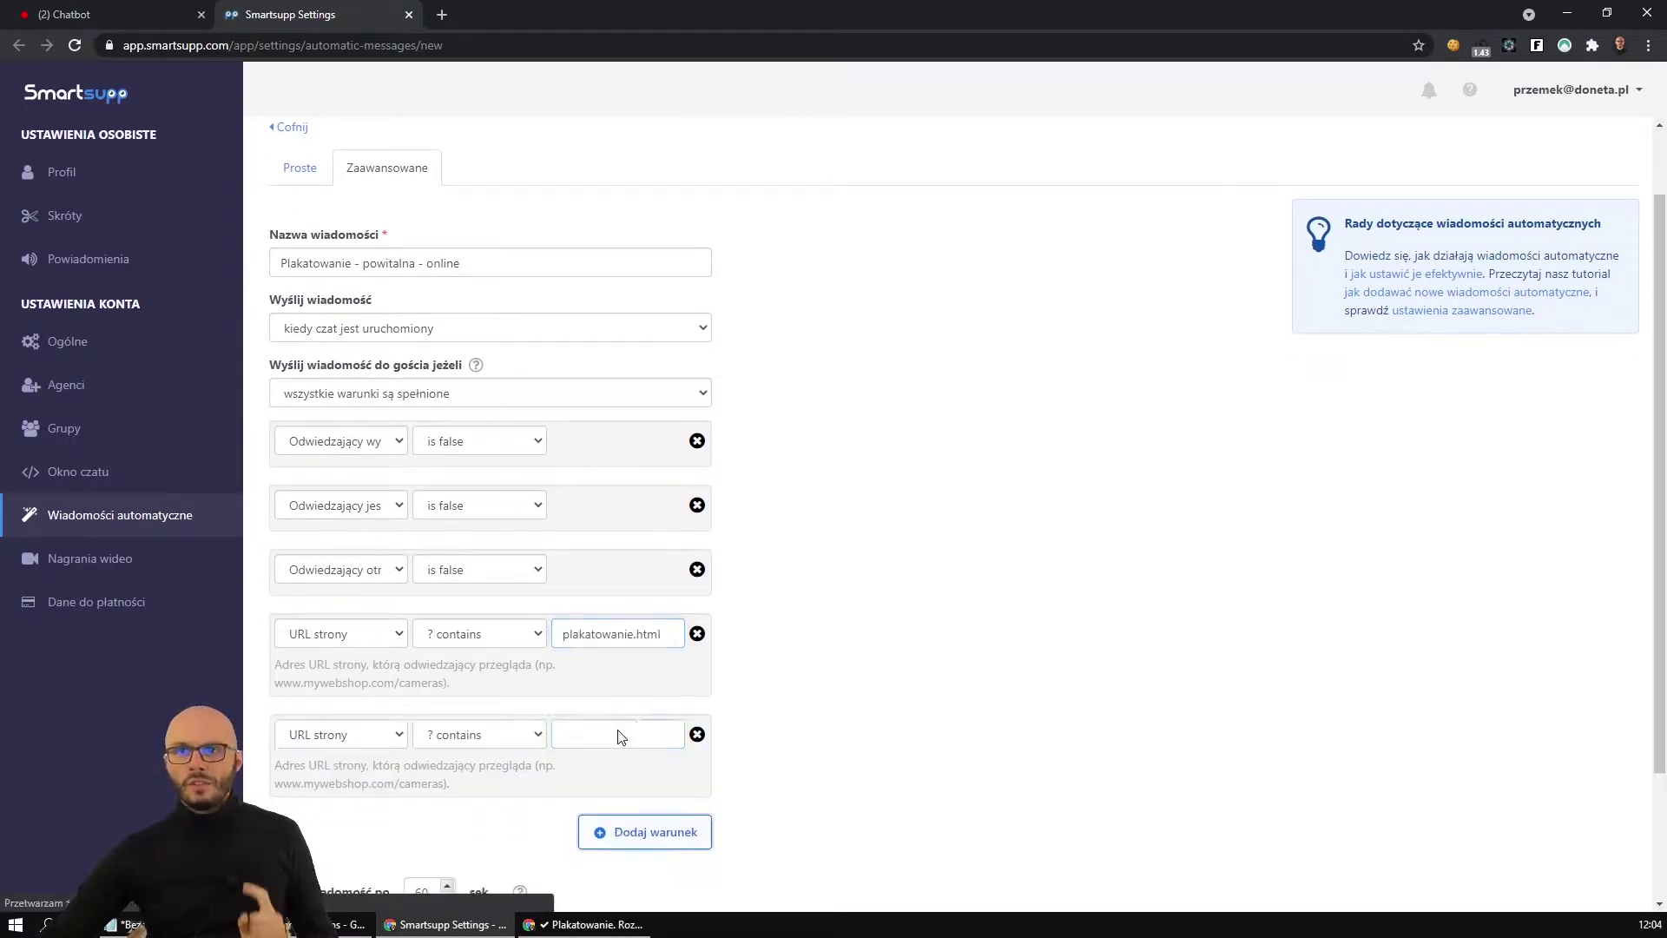
click(380, 736)
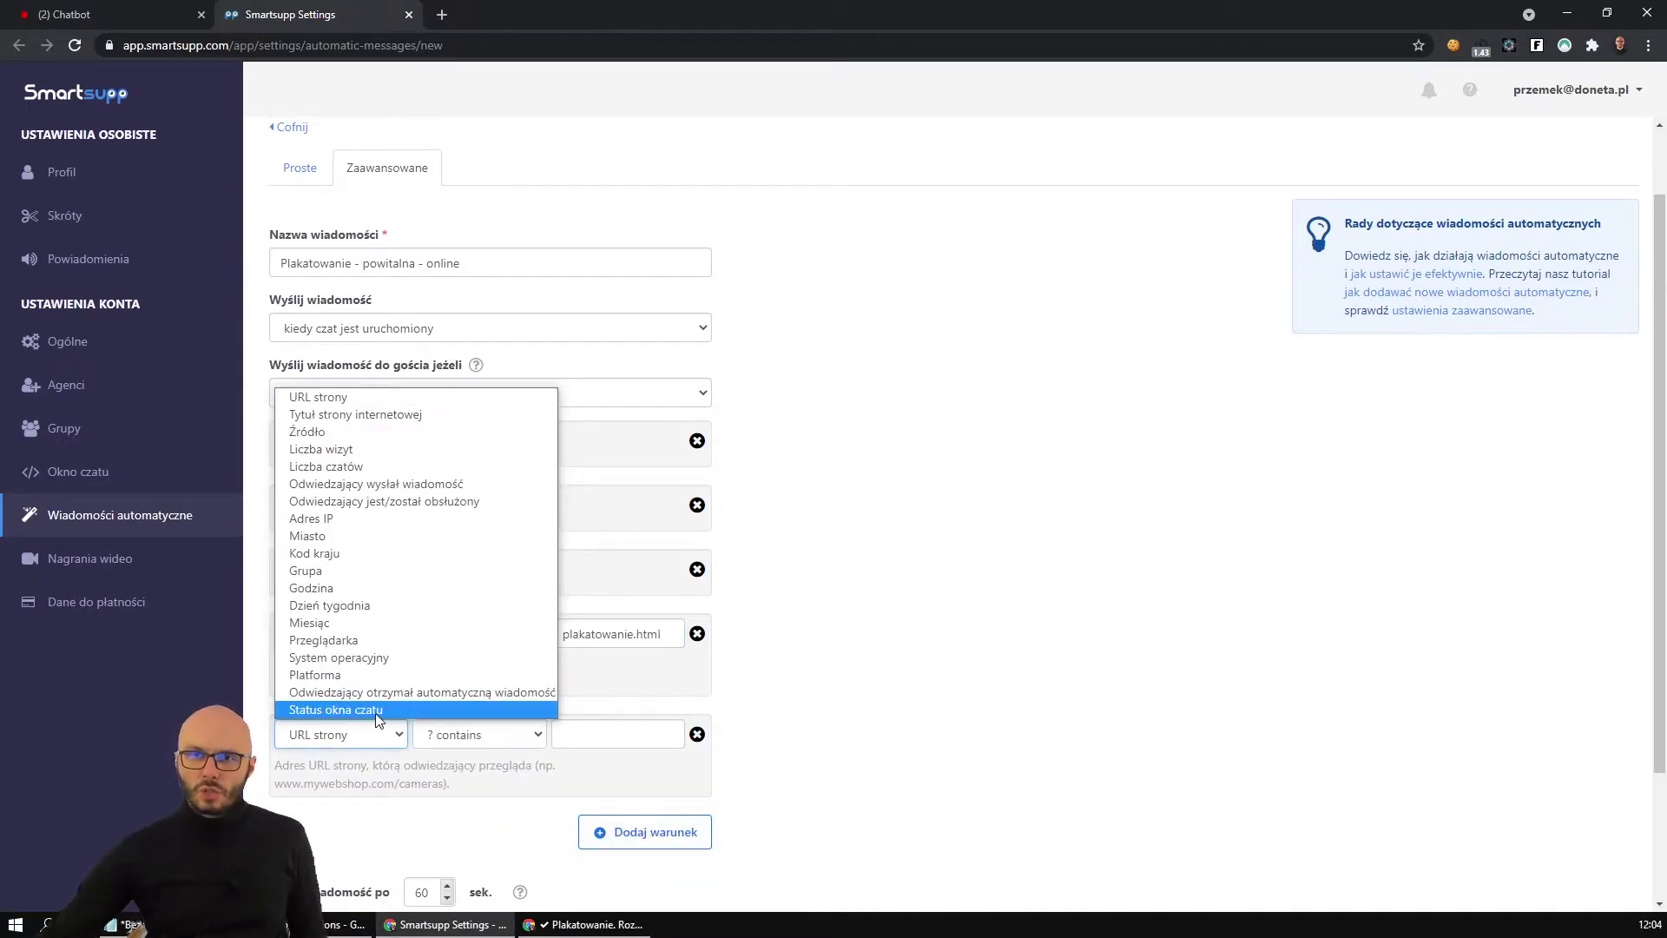
click(372, 712)
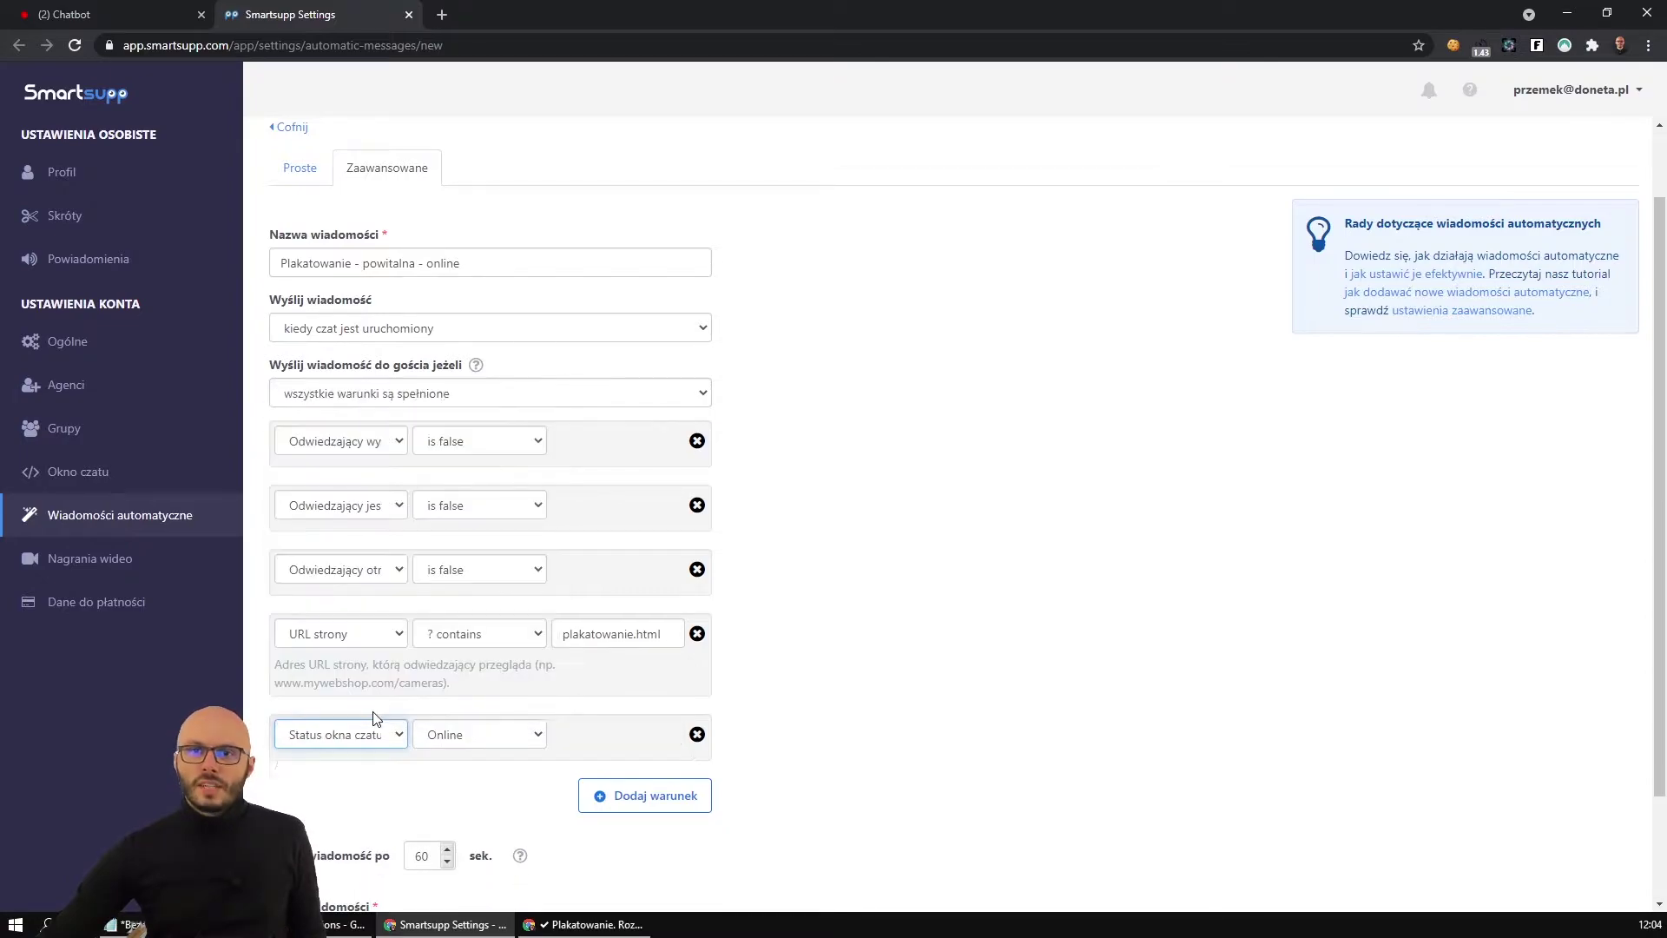
click(471, 738)
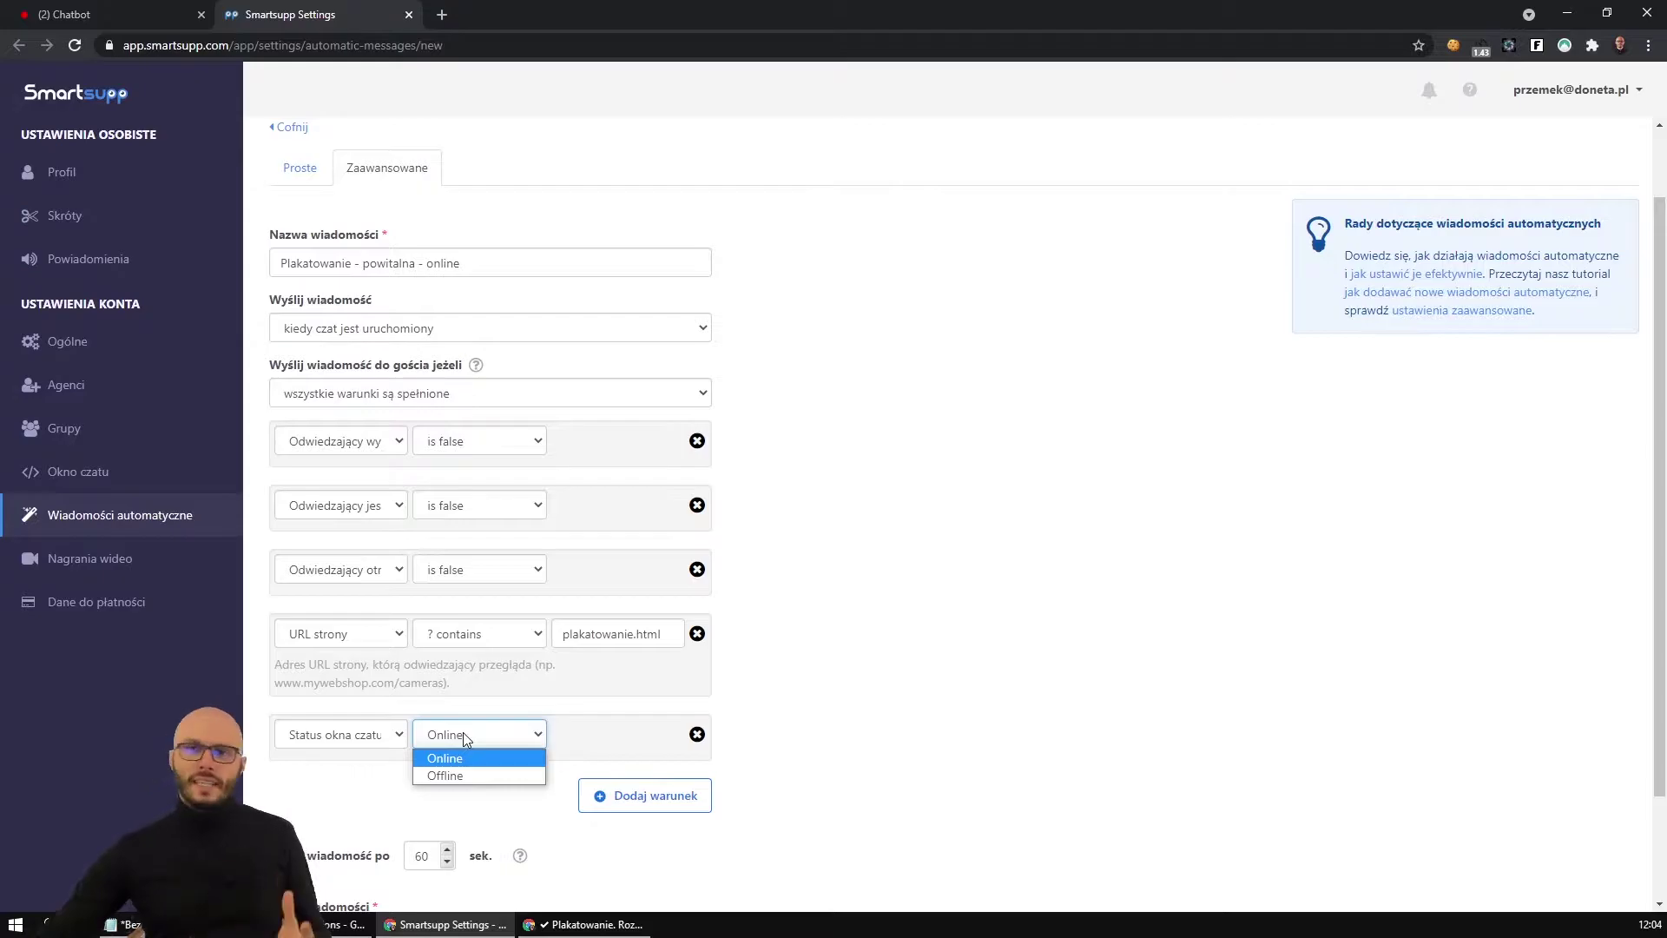
click(499, 763)
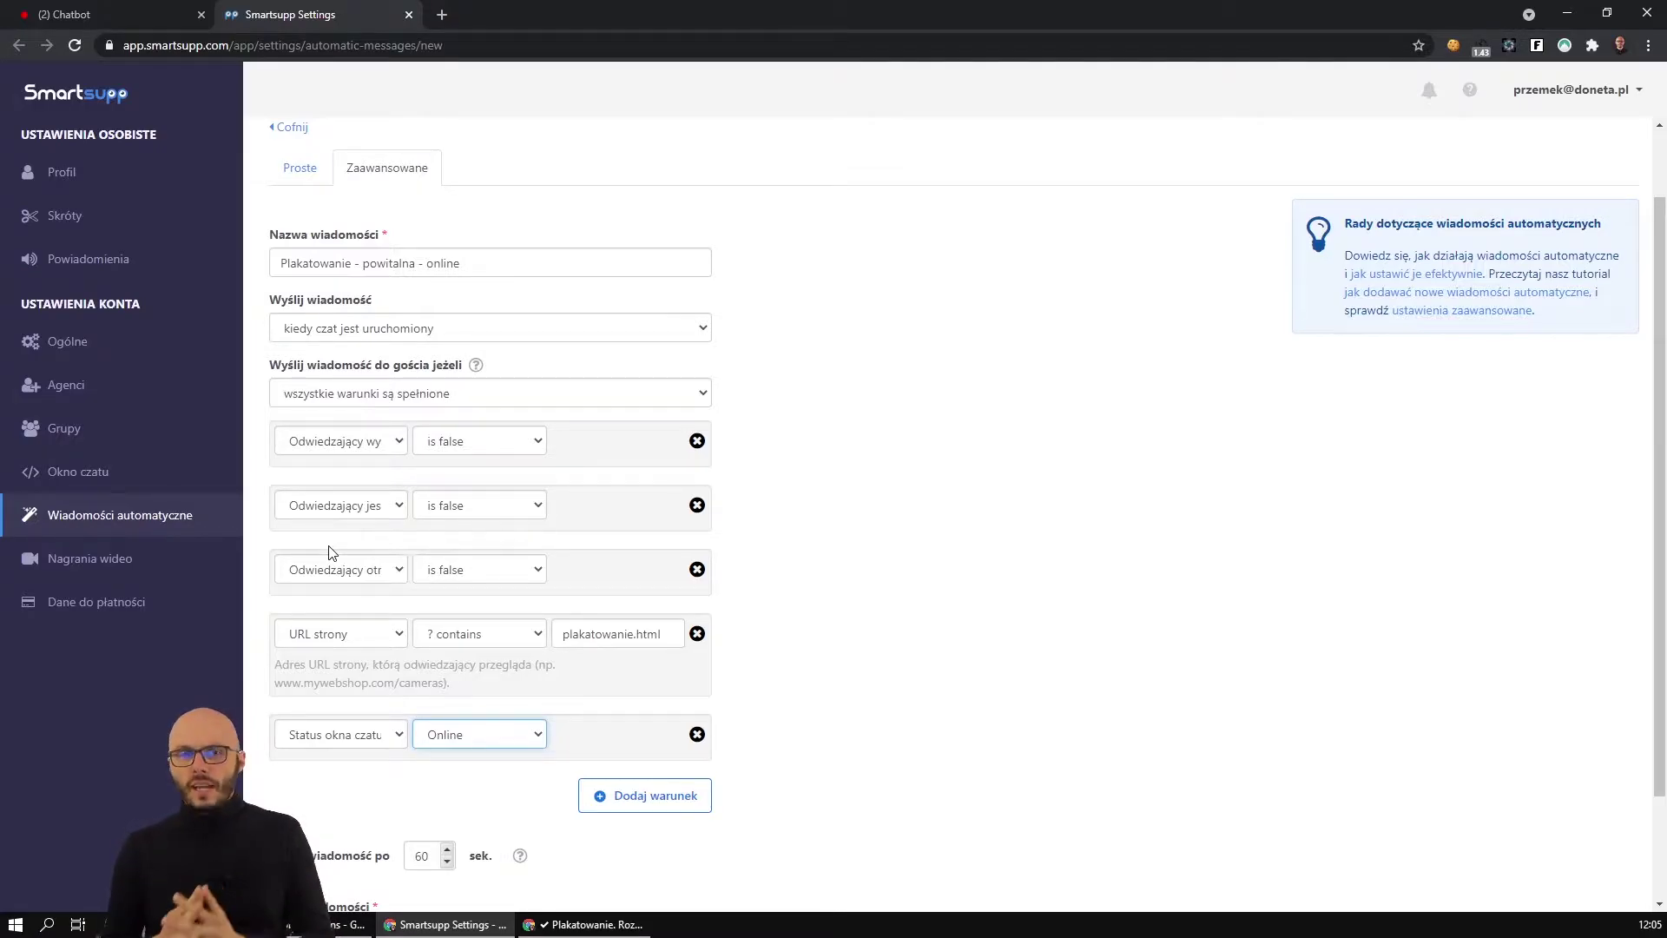
click(695, 737)
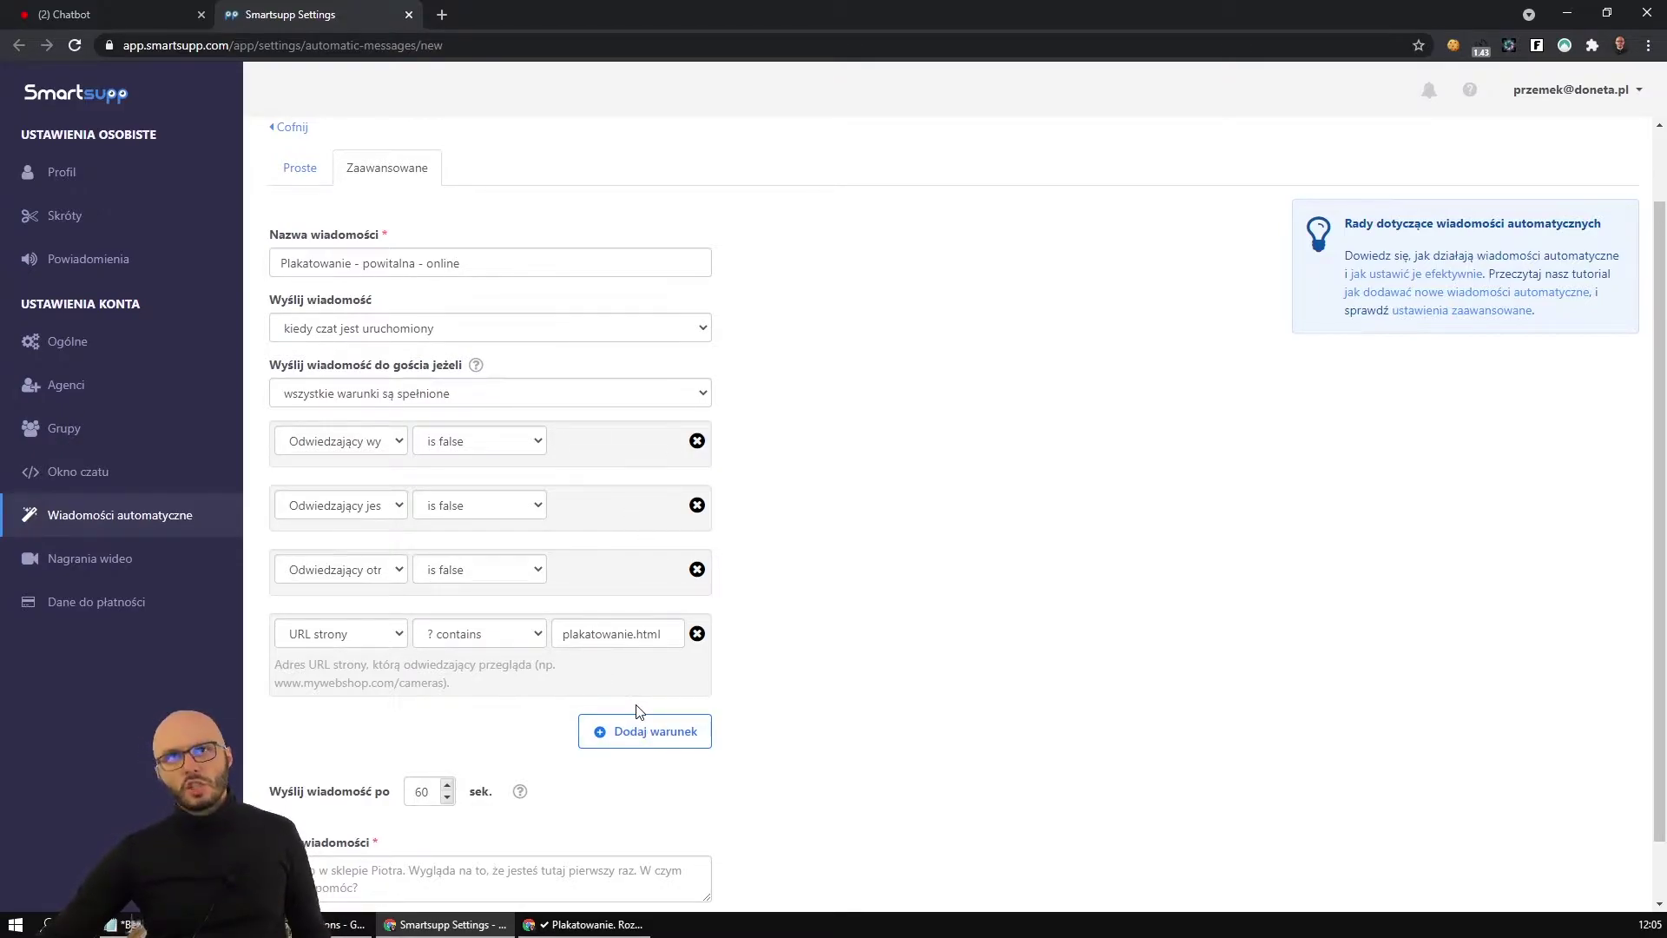
click(641, 734)
click(398, 738)
click(425, 712)
Scroll down to the send delay and select its 60-second value.
click(738, 725)
scroll(741, 722, down, 1)
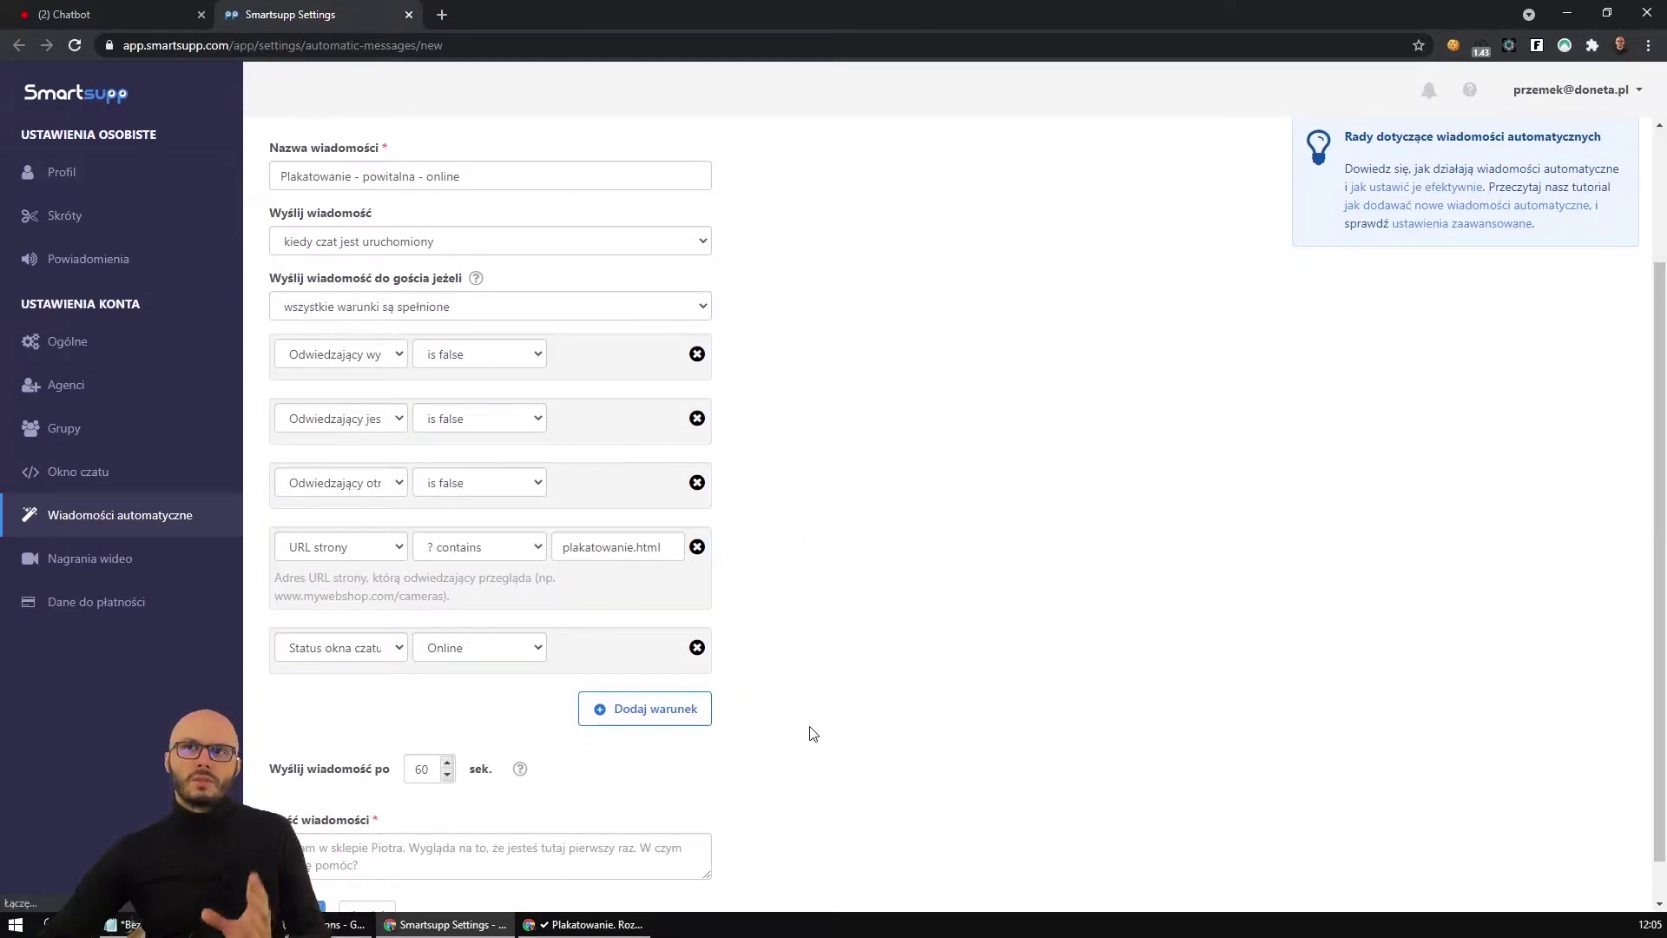
scroll(739, 742, down, 1)
double_click(406, 723)
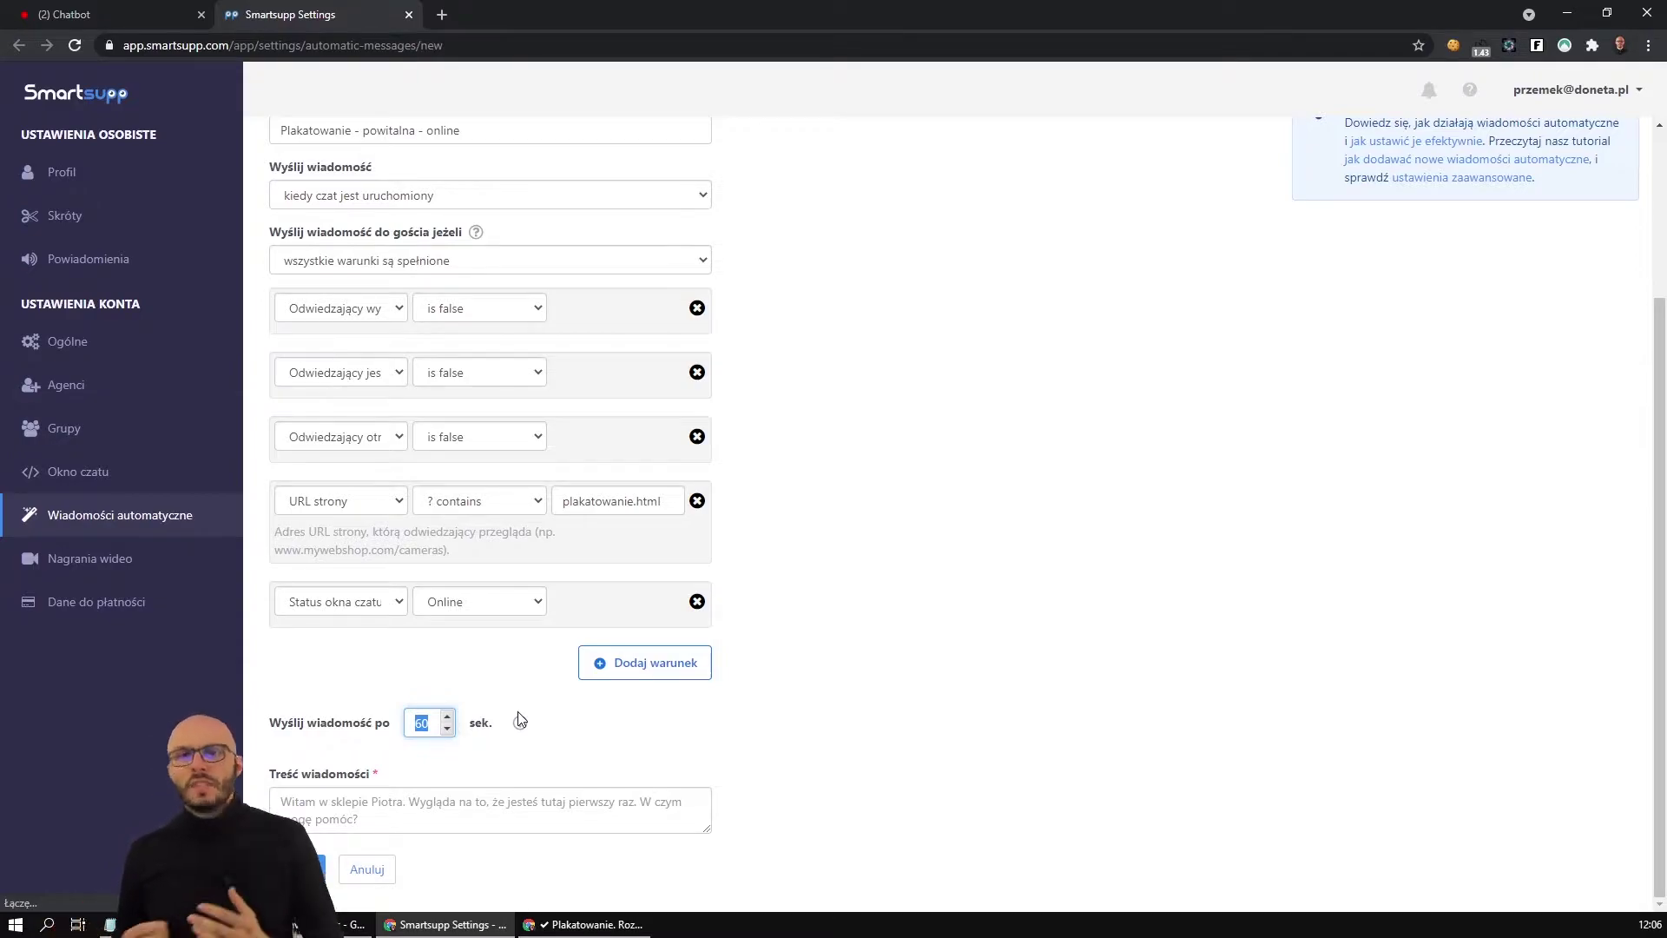
Change the send delay from 60 to 10 seconds and enlarge the message content box.
text(10)
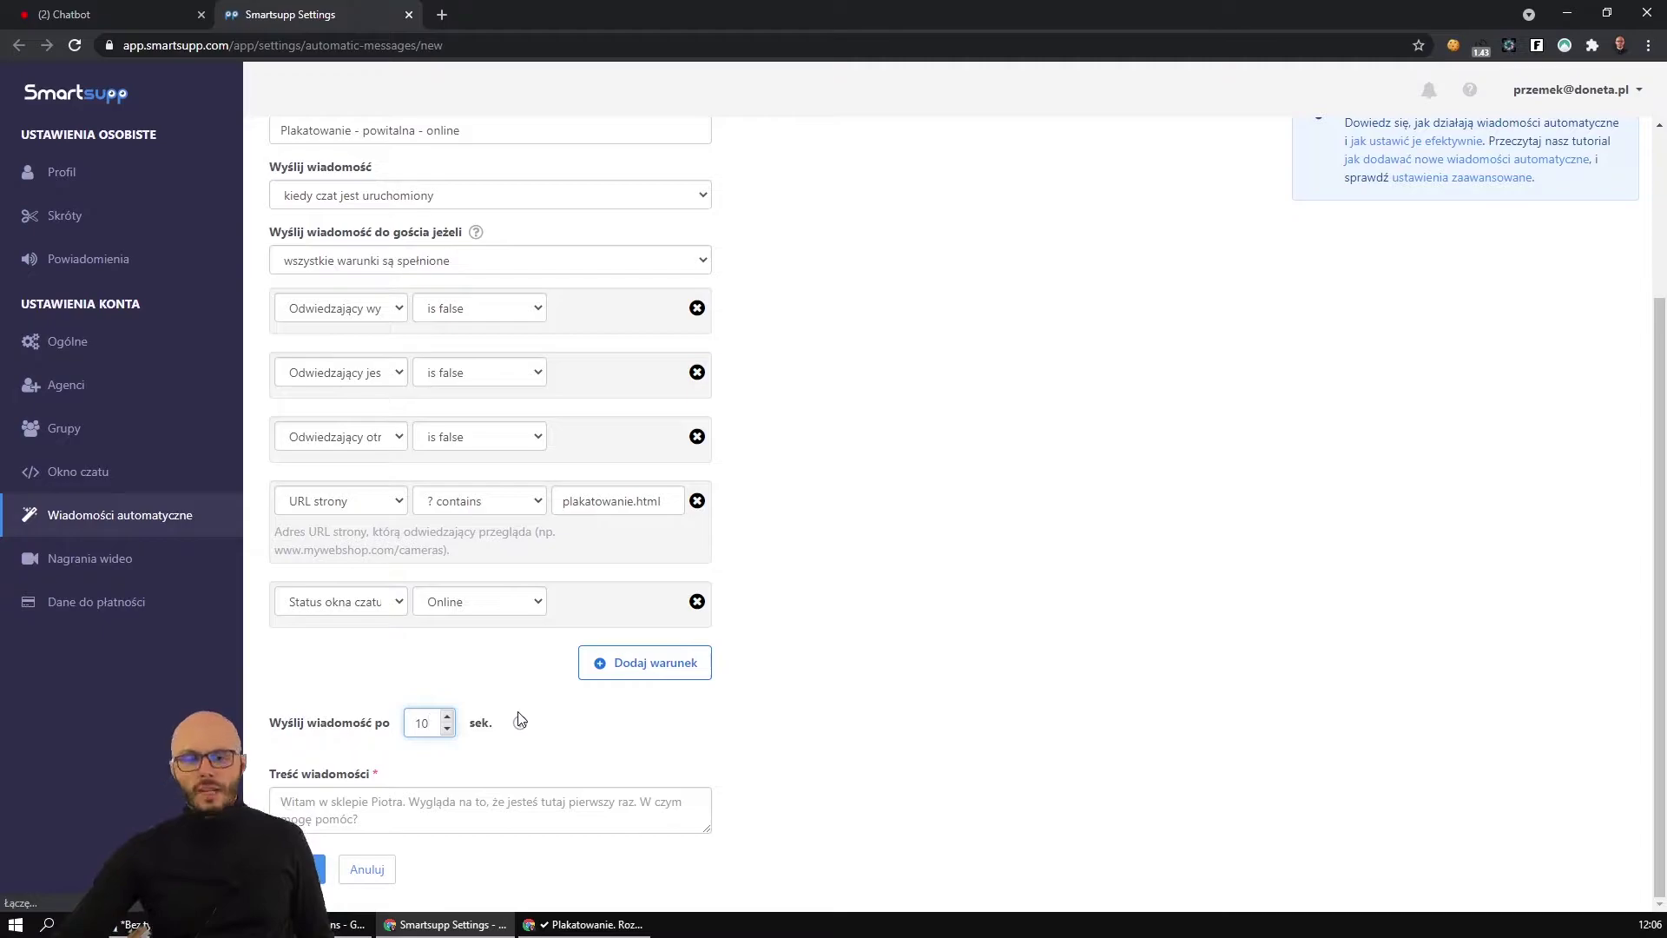
key(BackSpace)
text(60)
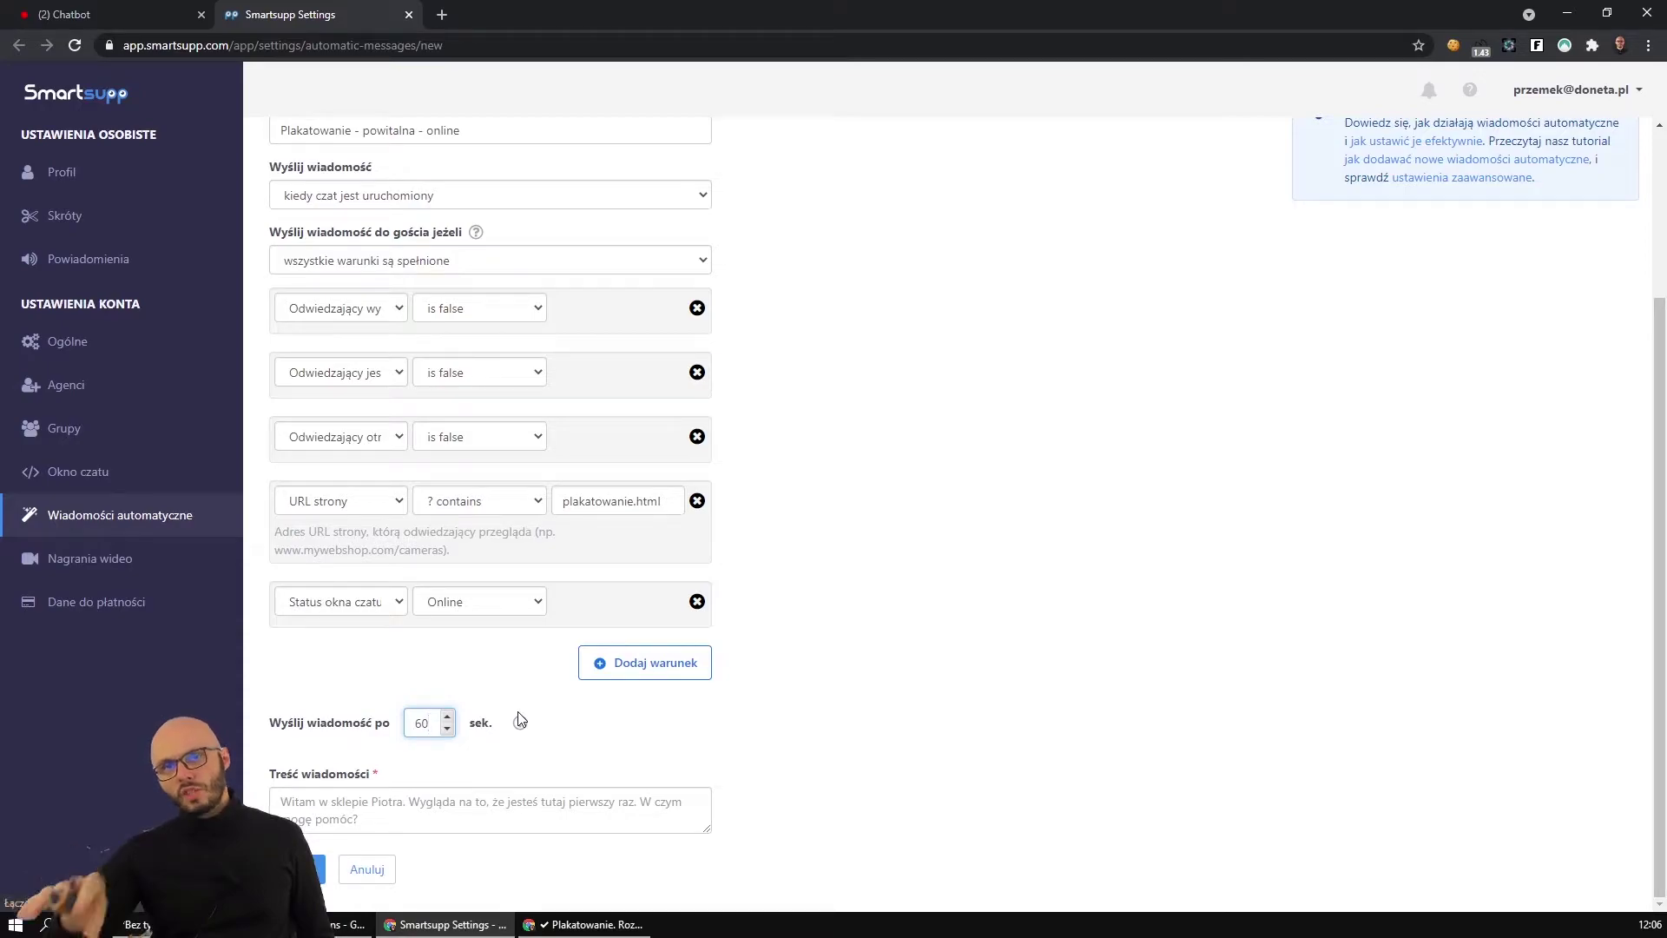
text(3)
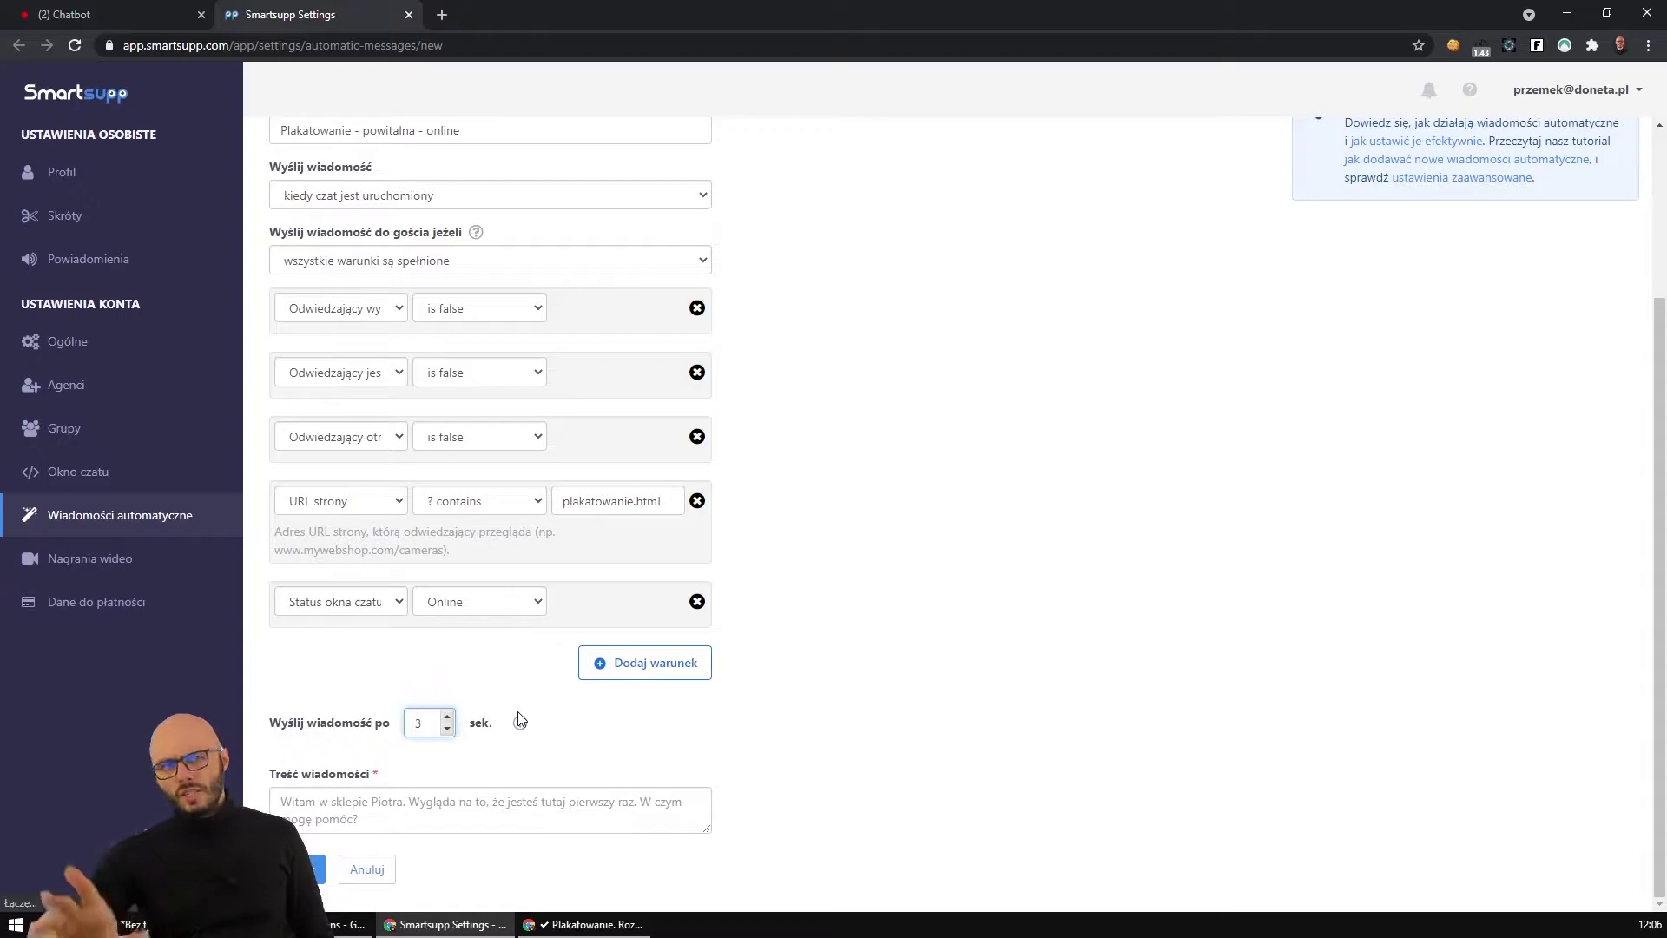
key(BackSpace)
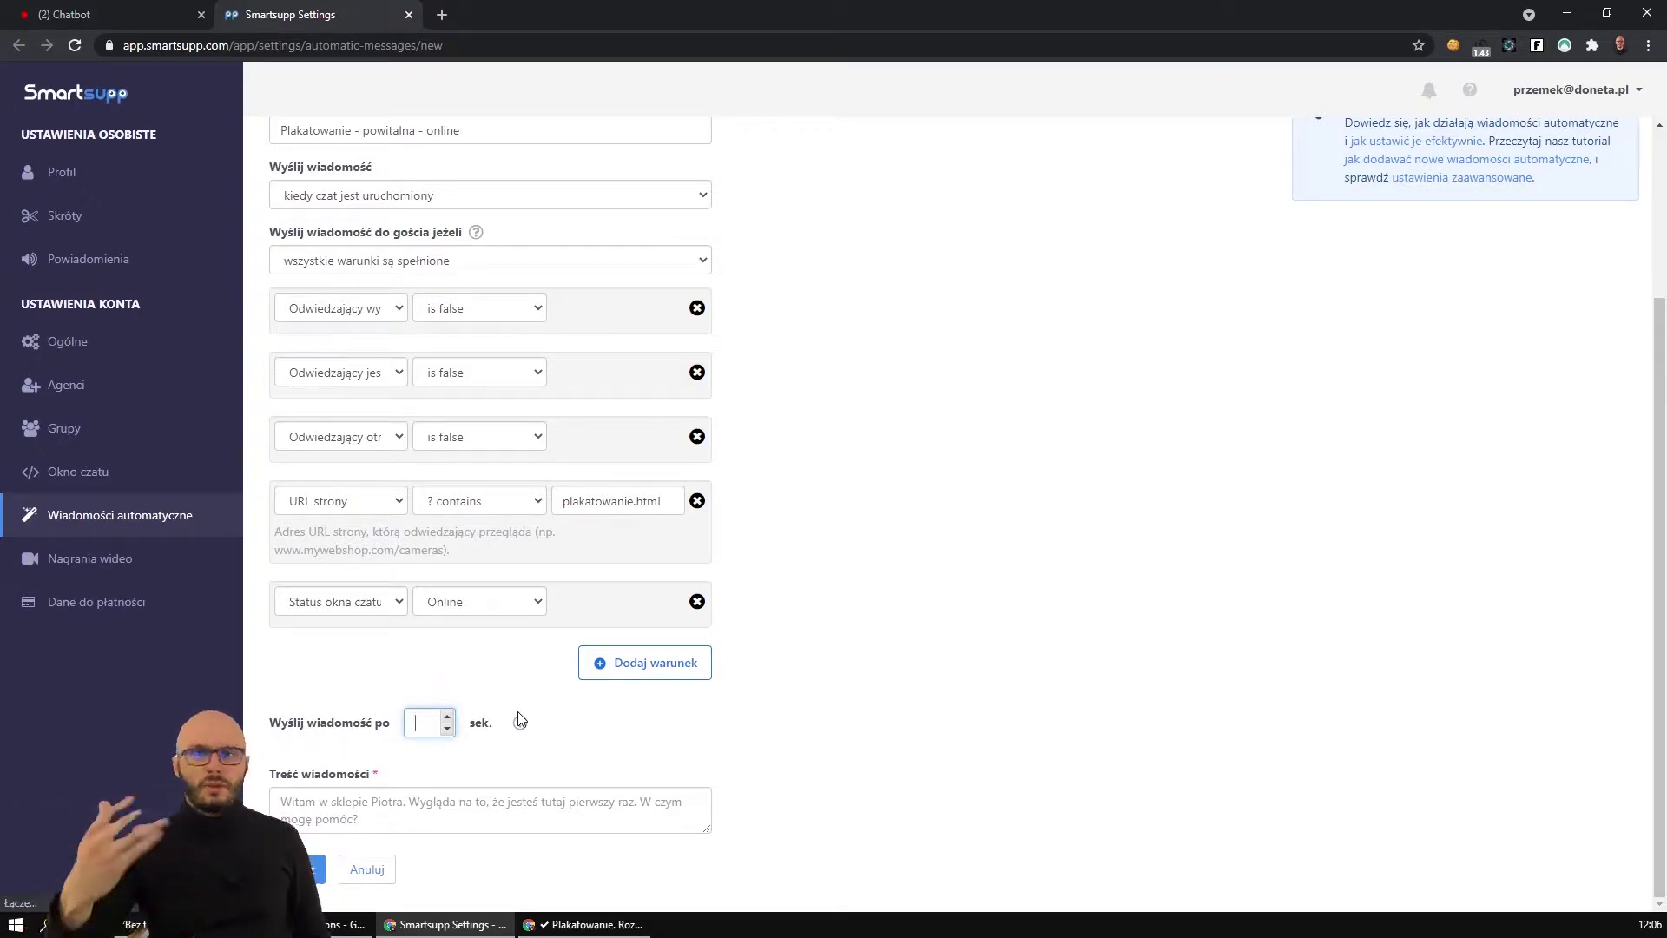
text(10)
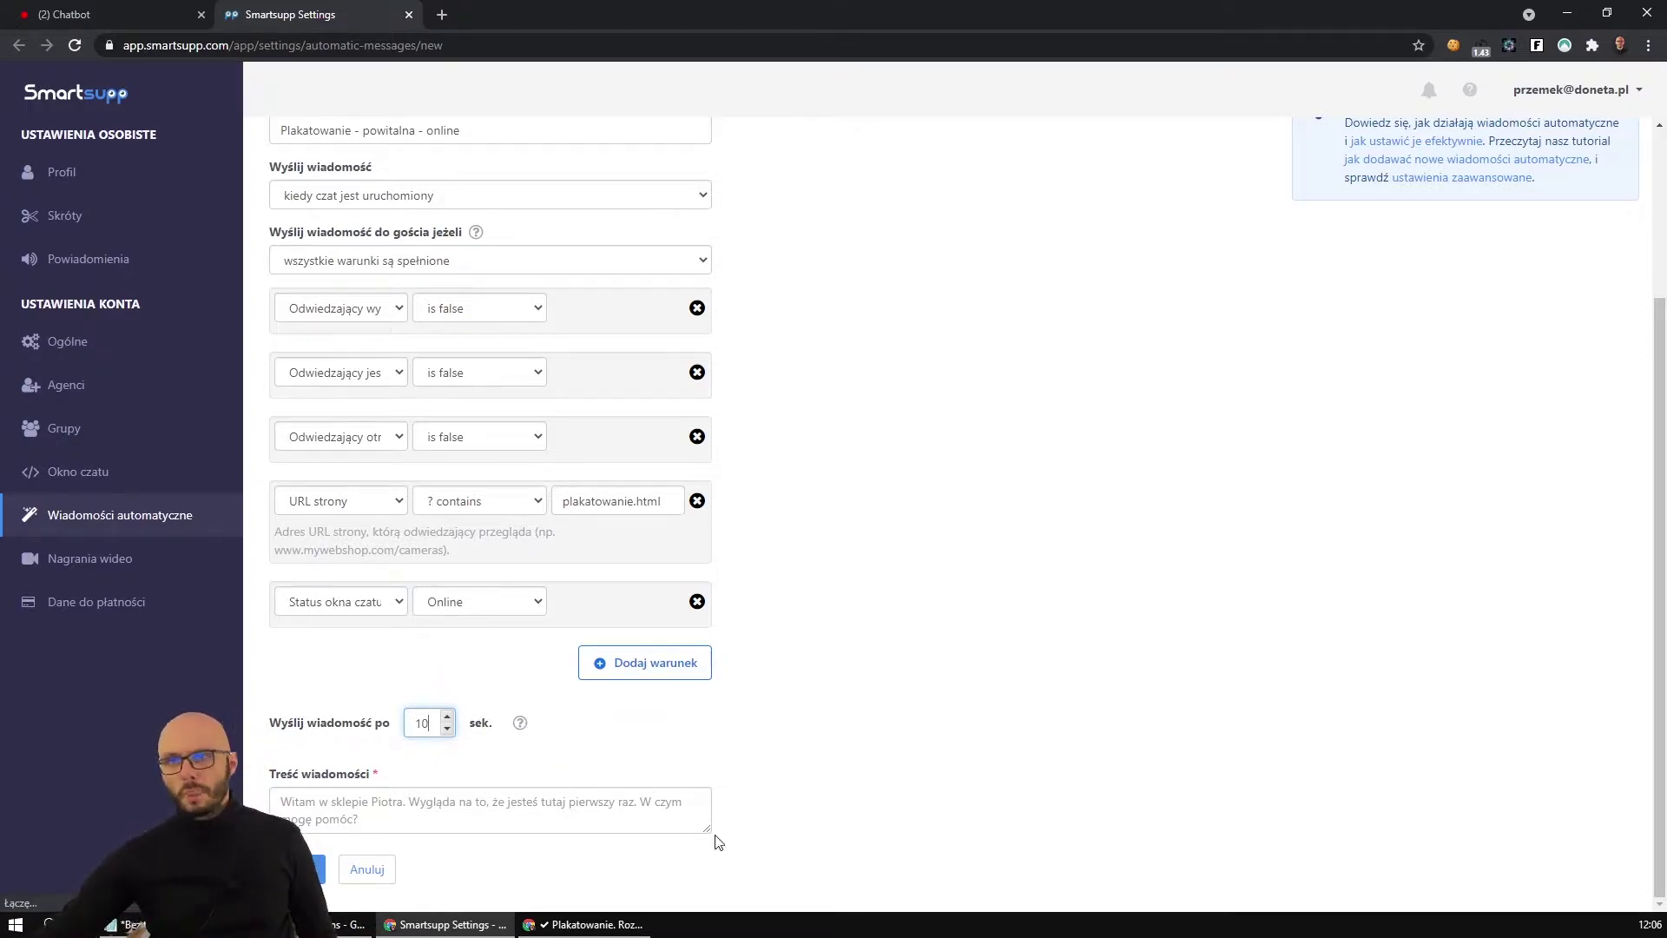
drag(709, 830, 686, 864)
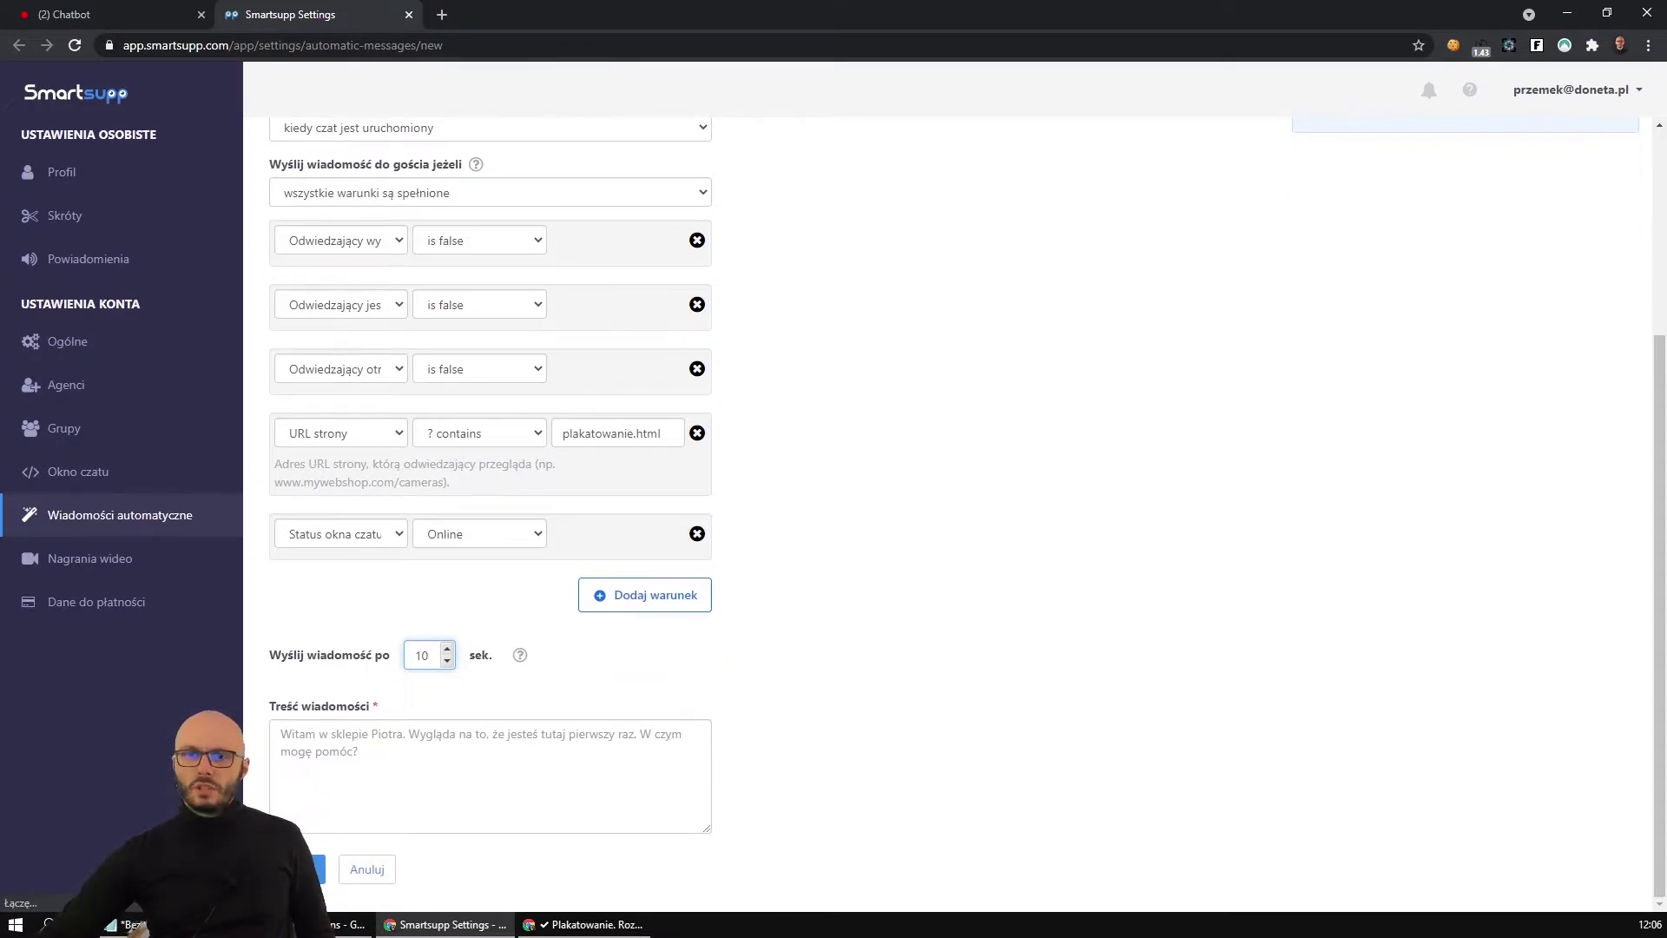
click(122, 924)
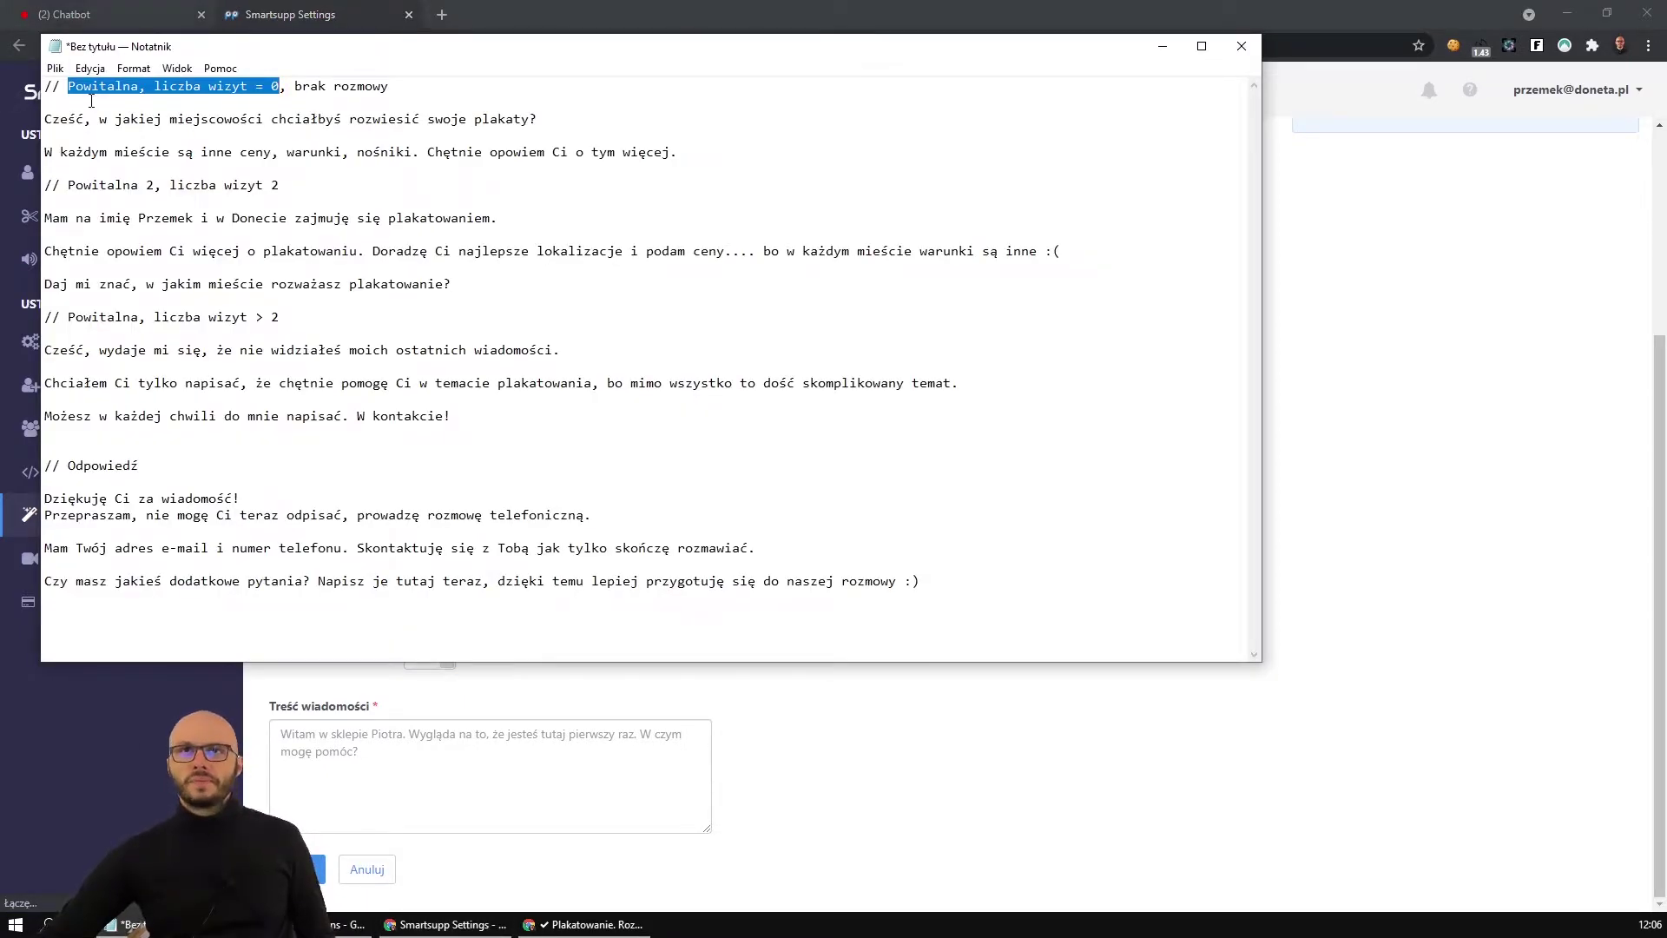
Copy the two greeting lines under '// Powitalna, liczba wizyt = 0' and return to Smartsupp.
drag(53, 119, 789, 146)
key(ctrl+c)
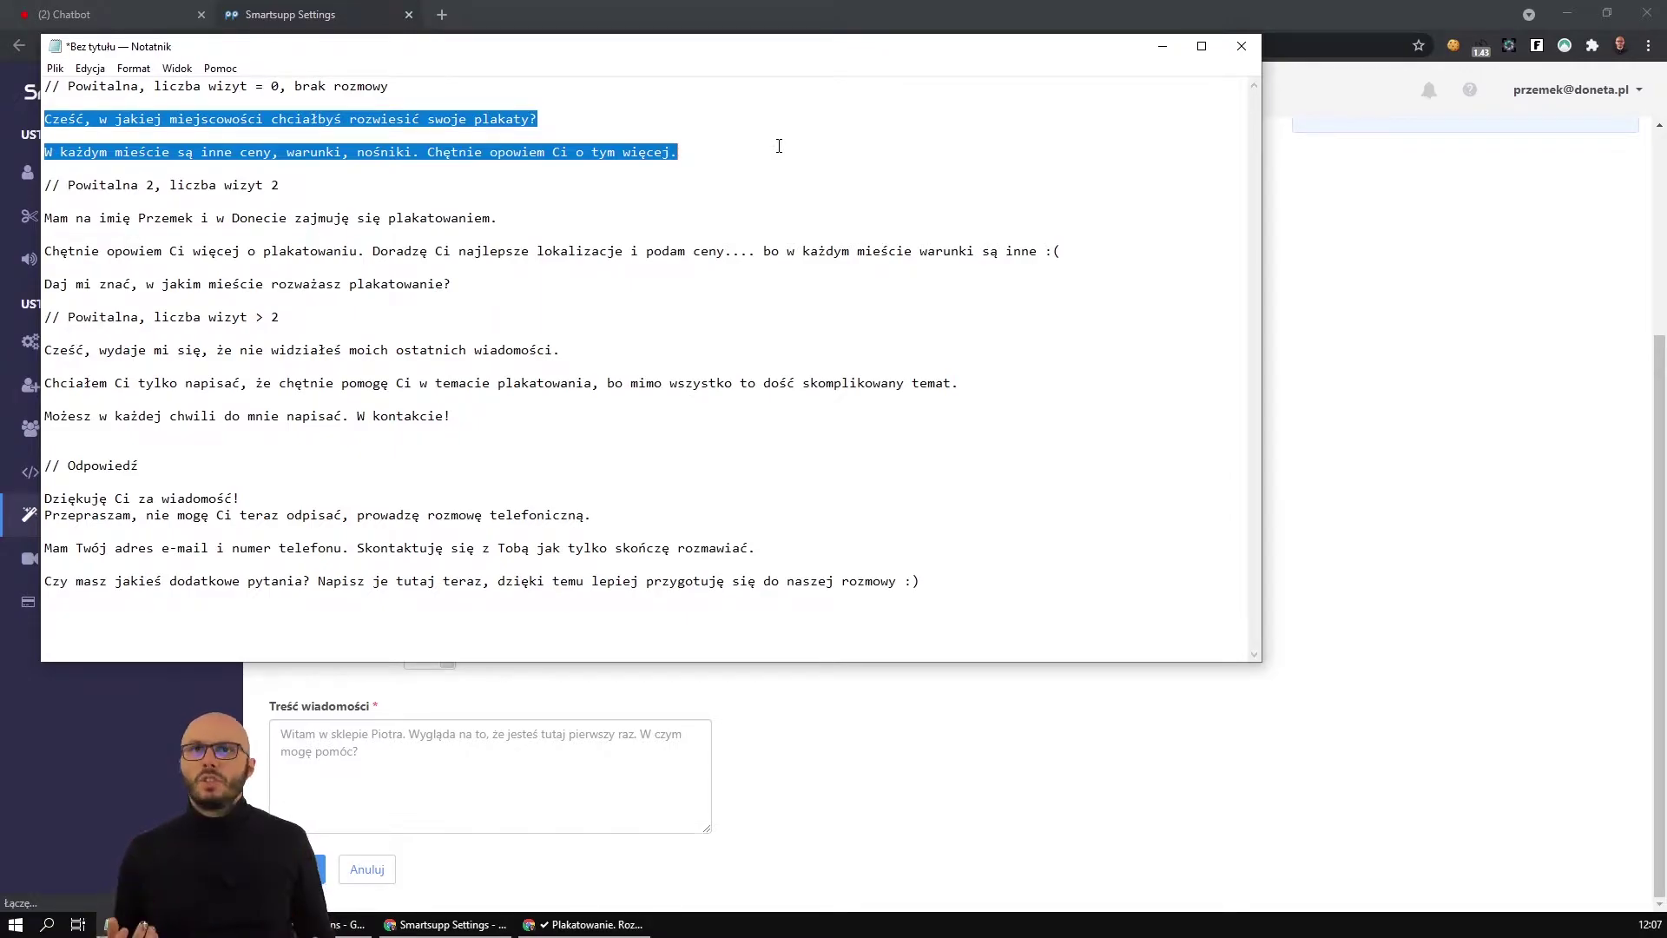
key(alt+Tab)
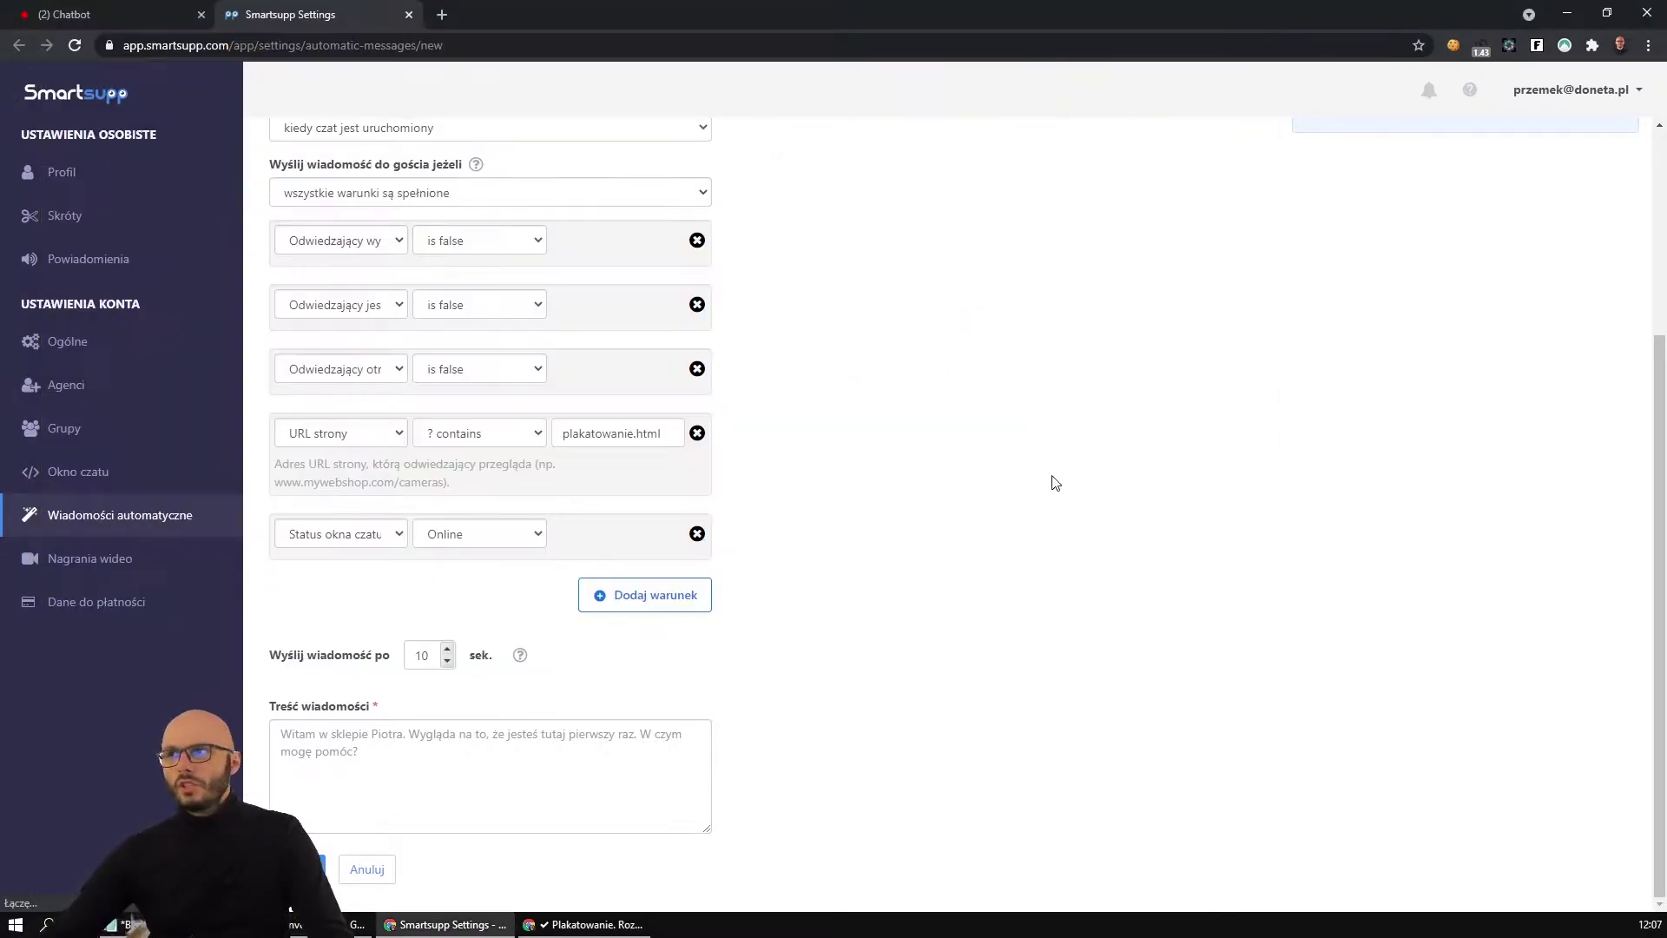
Paste the greeting asking which town to hang posters in into the Treść wiadomości box.
click(508, 752)
key(ctrl+v)
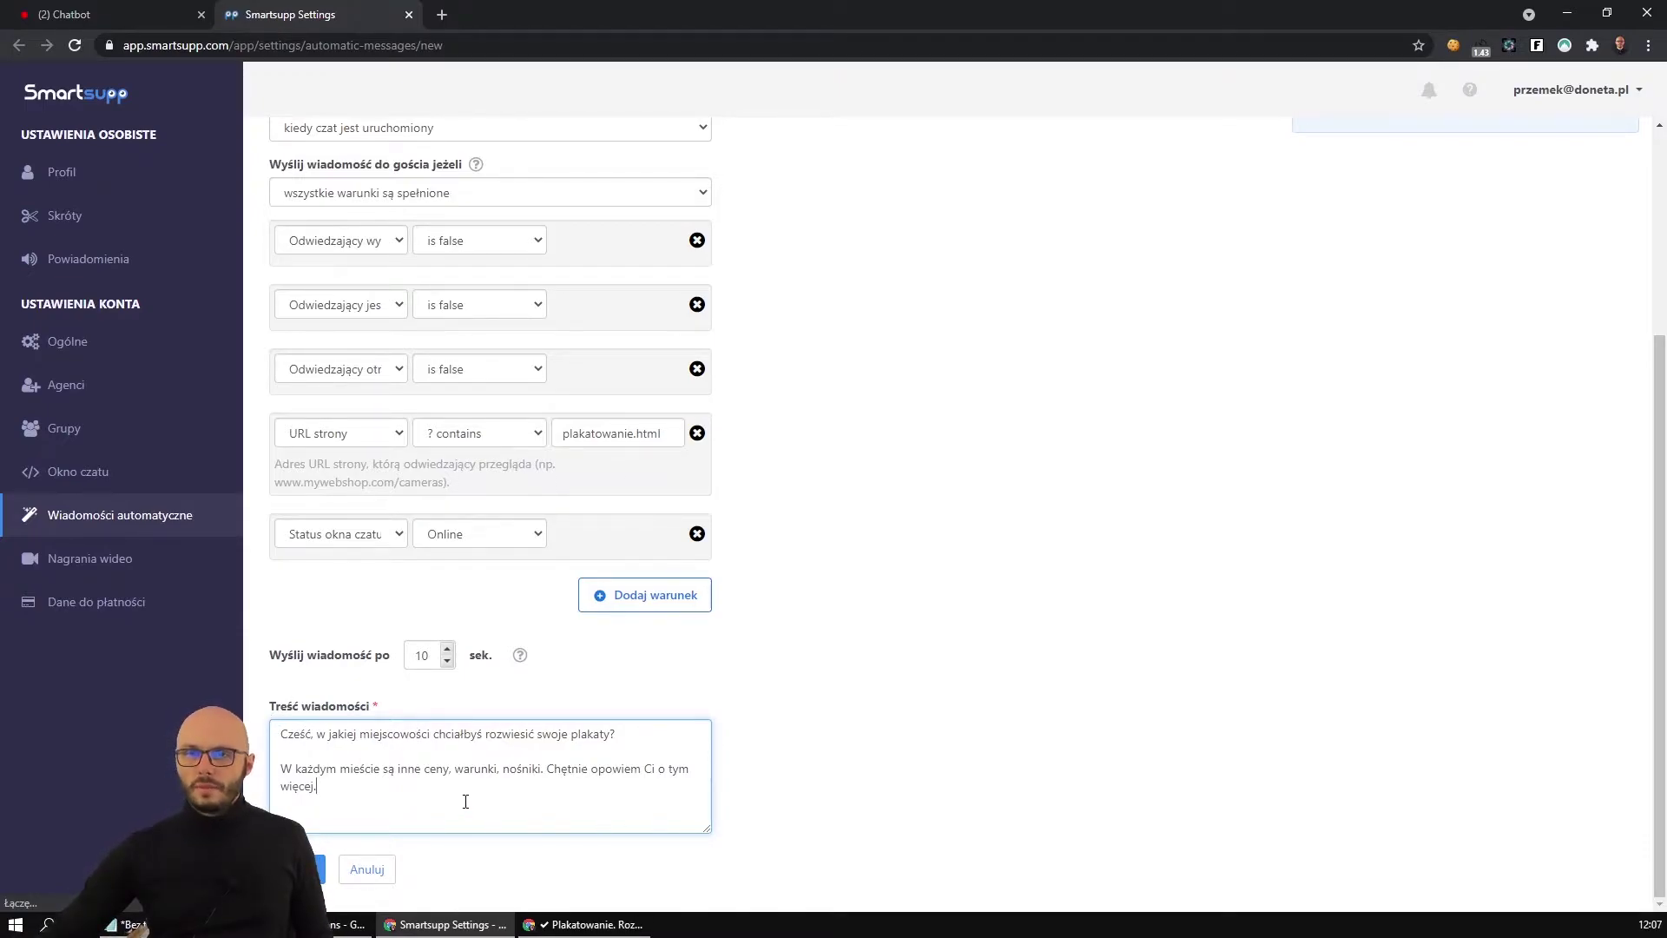
drag(334, 734, 555, 736)
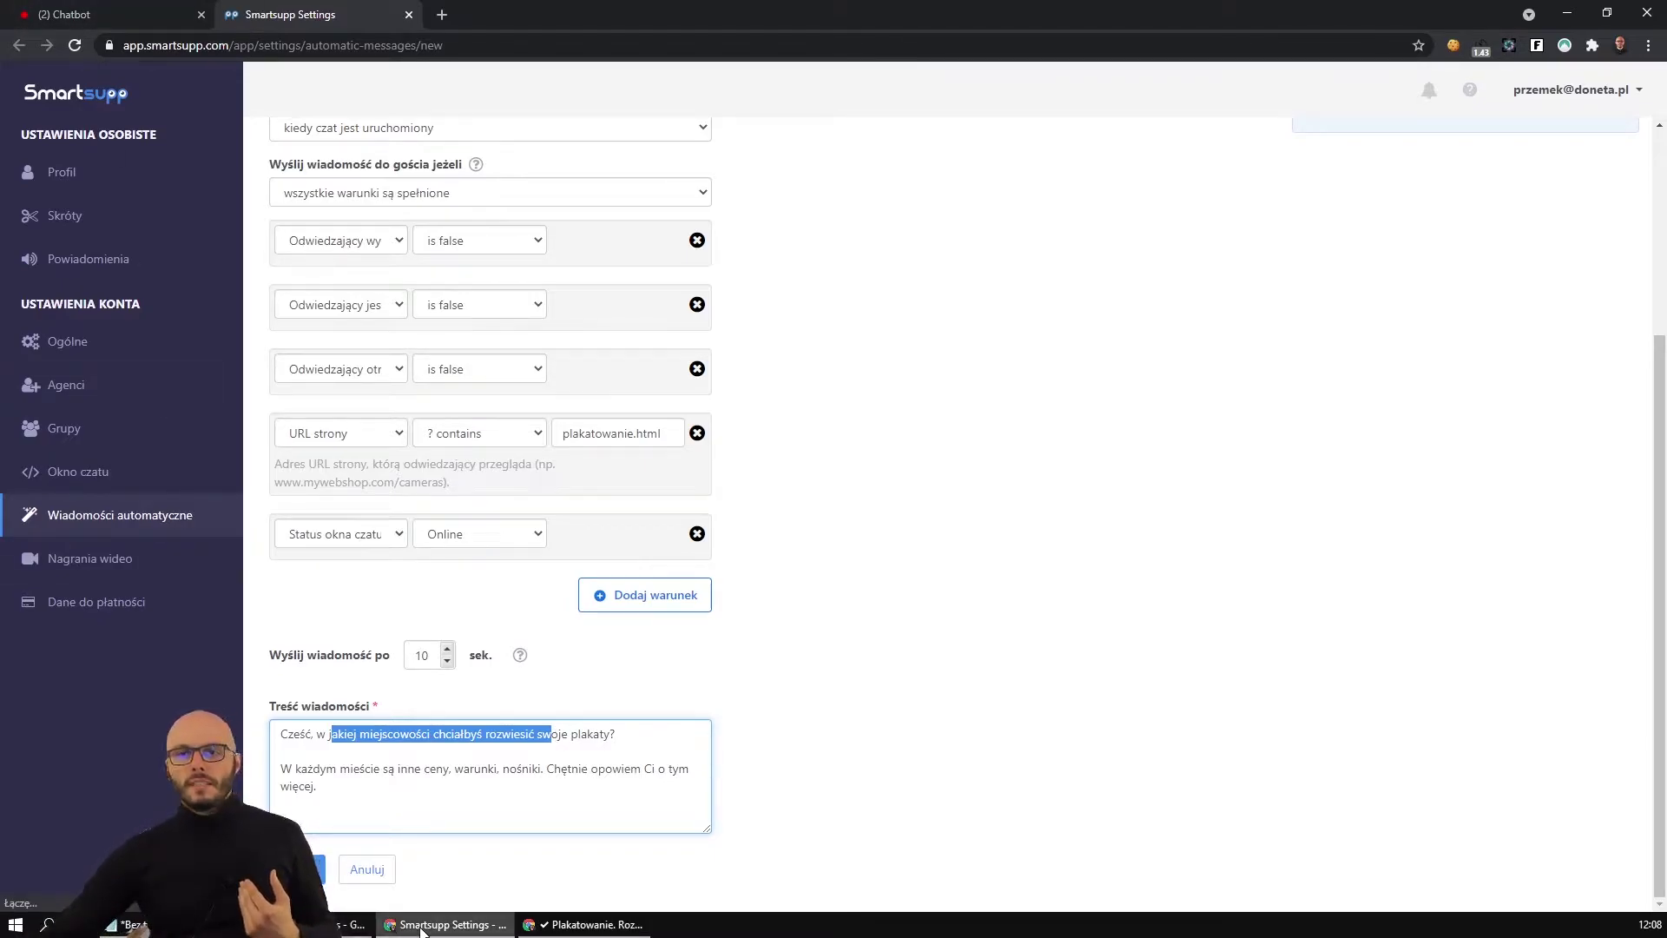
Close the Dodaj nowego bota panel on the Chatbot dashboard and open the Odwiedzający visitors list.
click(131, 12)
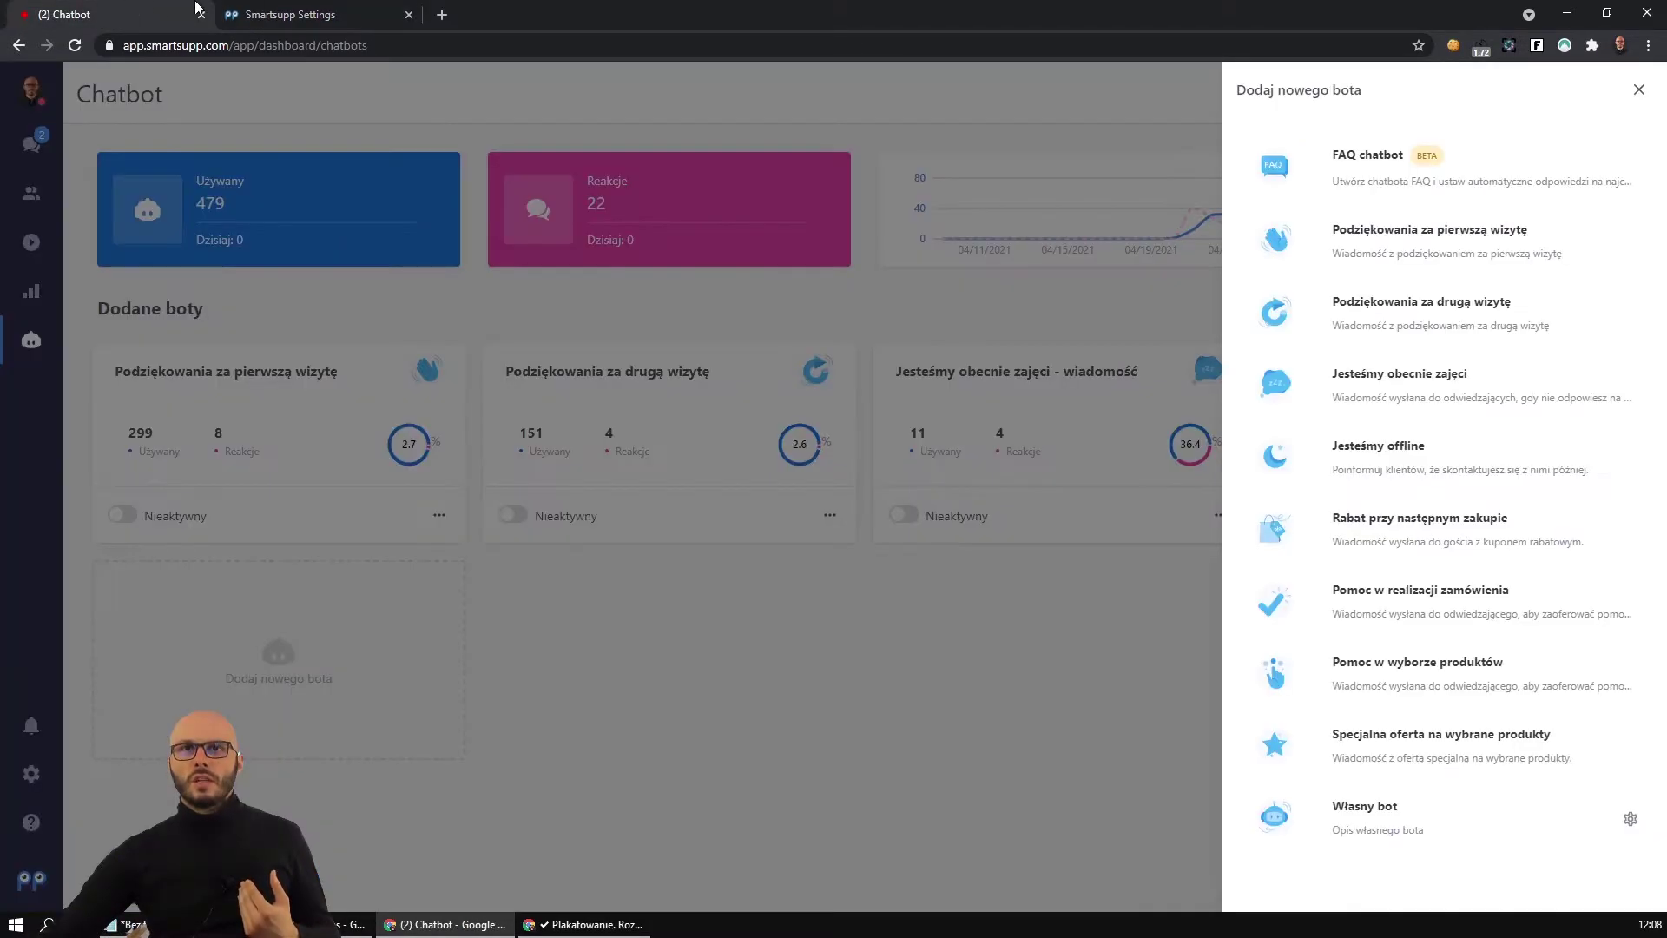
click(297, 9)
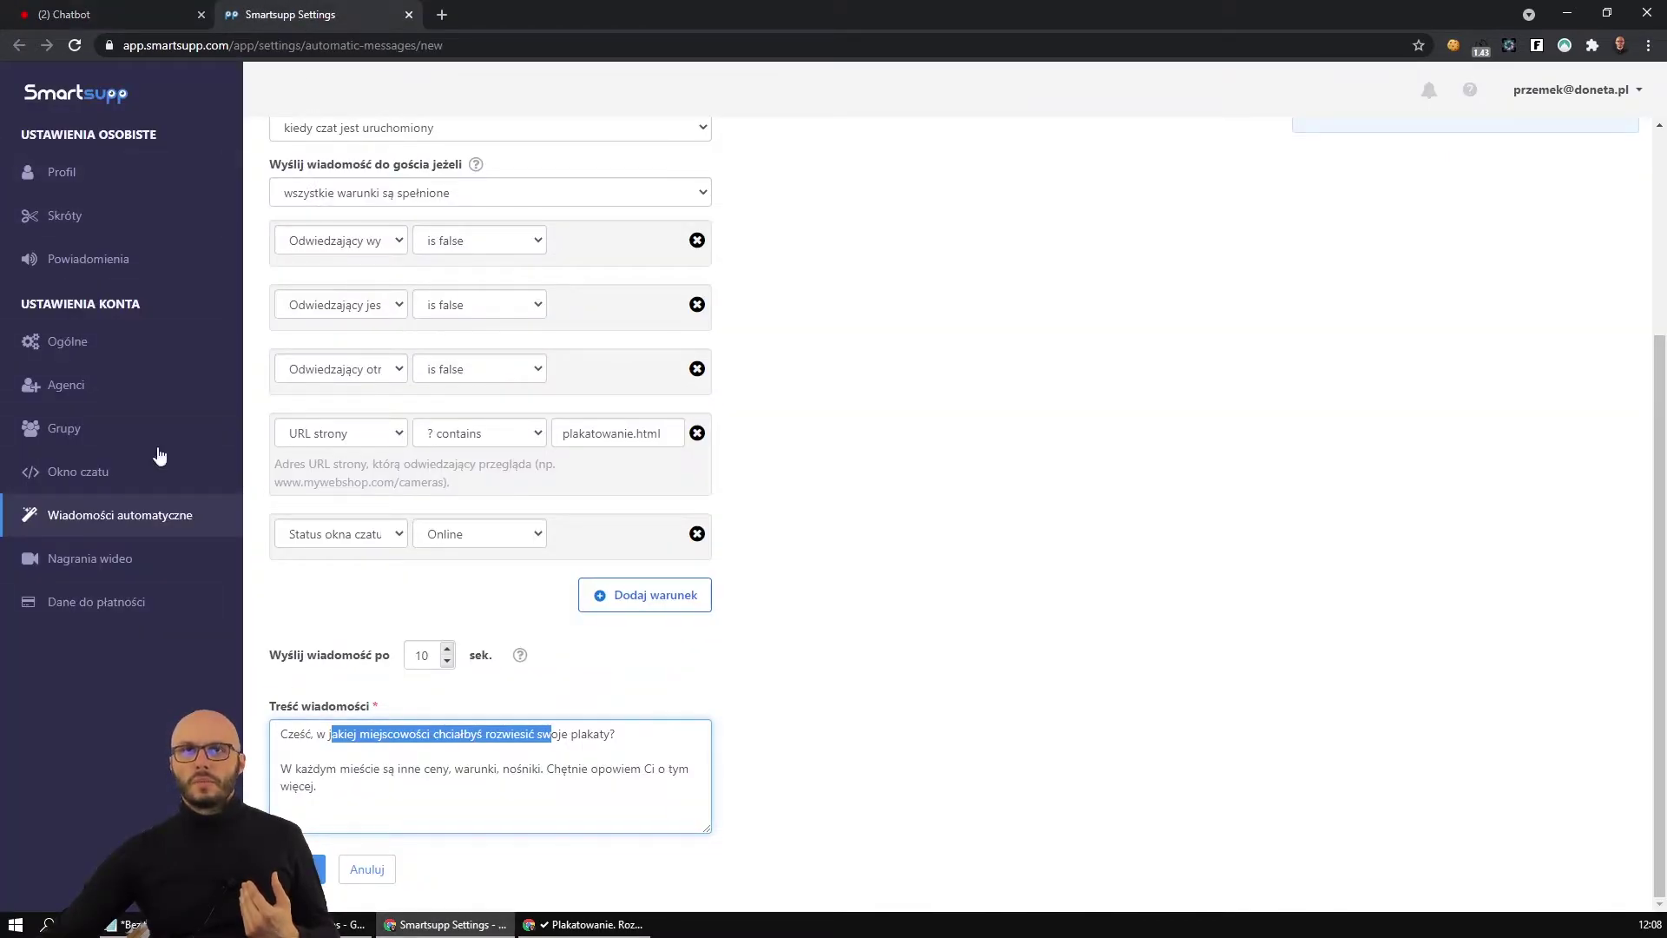
click(113, 14)
click(74, 198)
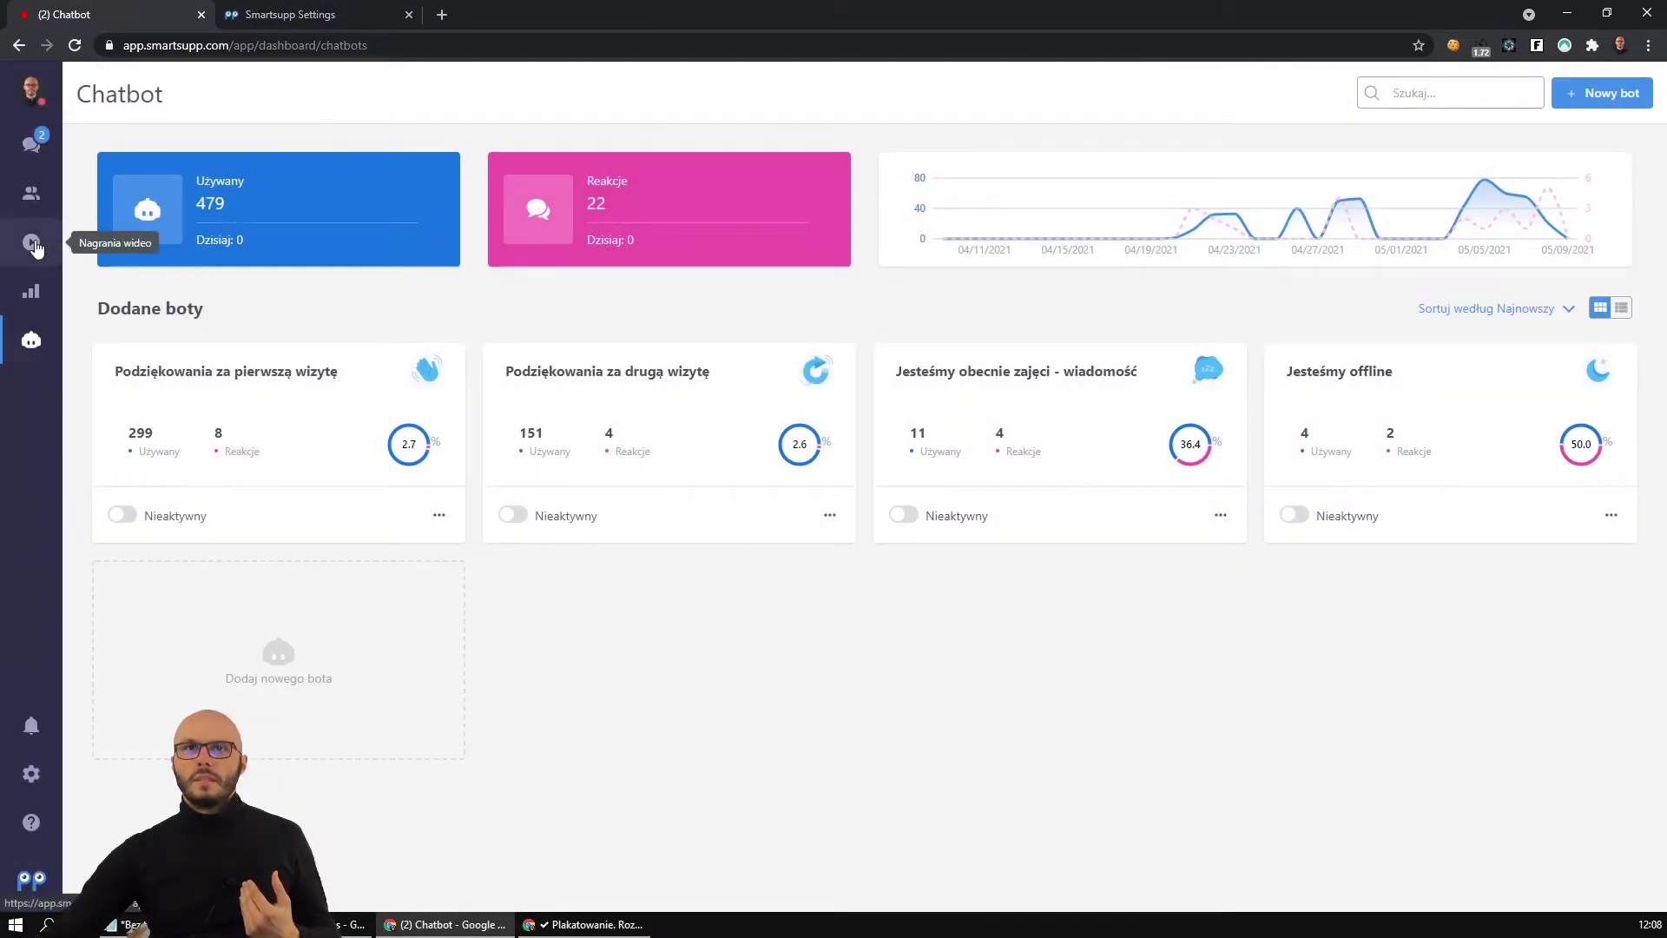
click(32, 193)
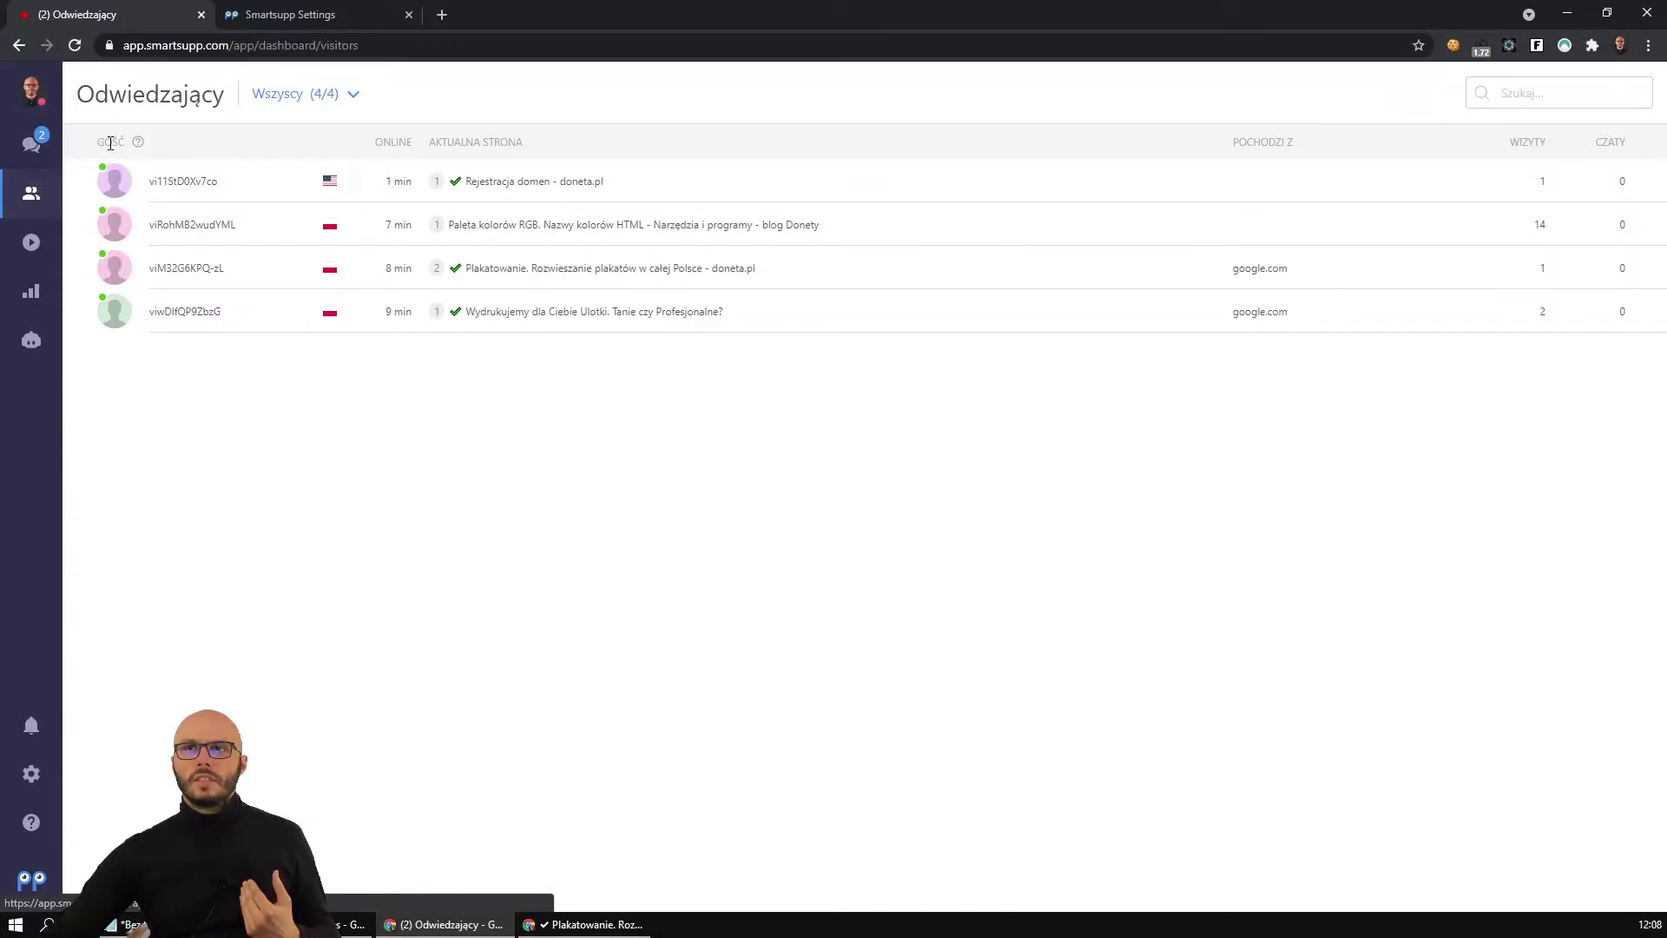
Check the doneta.pl poster page window, then return to the visitors list.
click(599, 924)
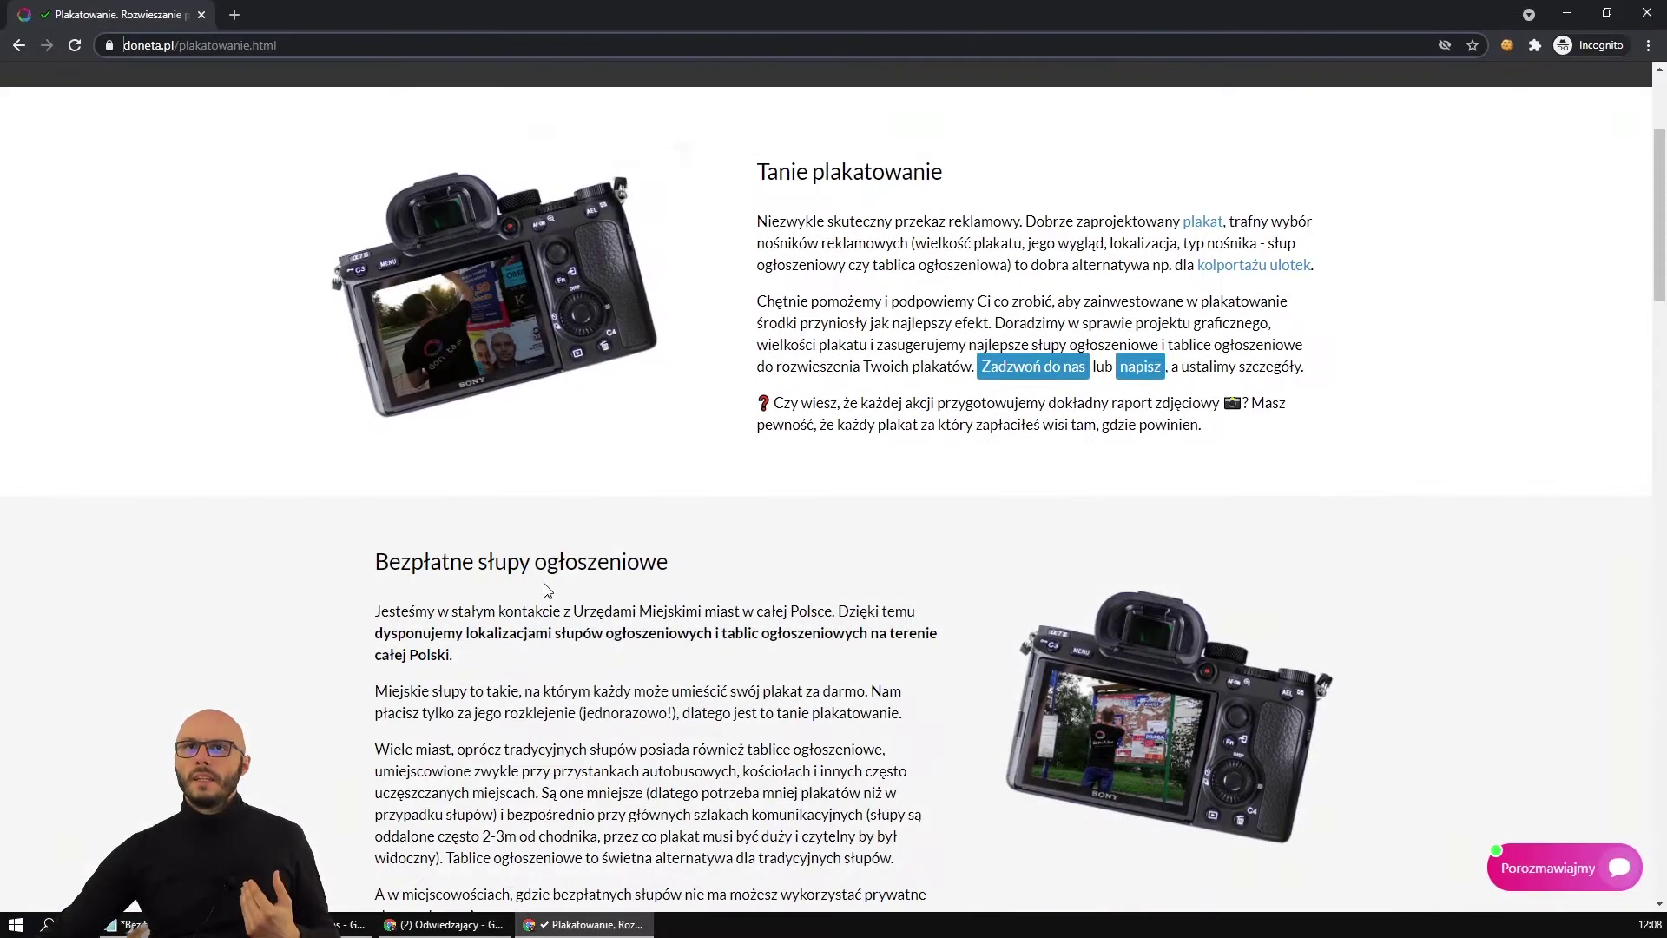
scroll(779, 398, up, 4)
scroll(685, 415, down, 9)
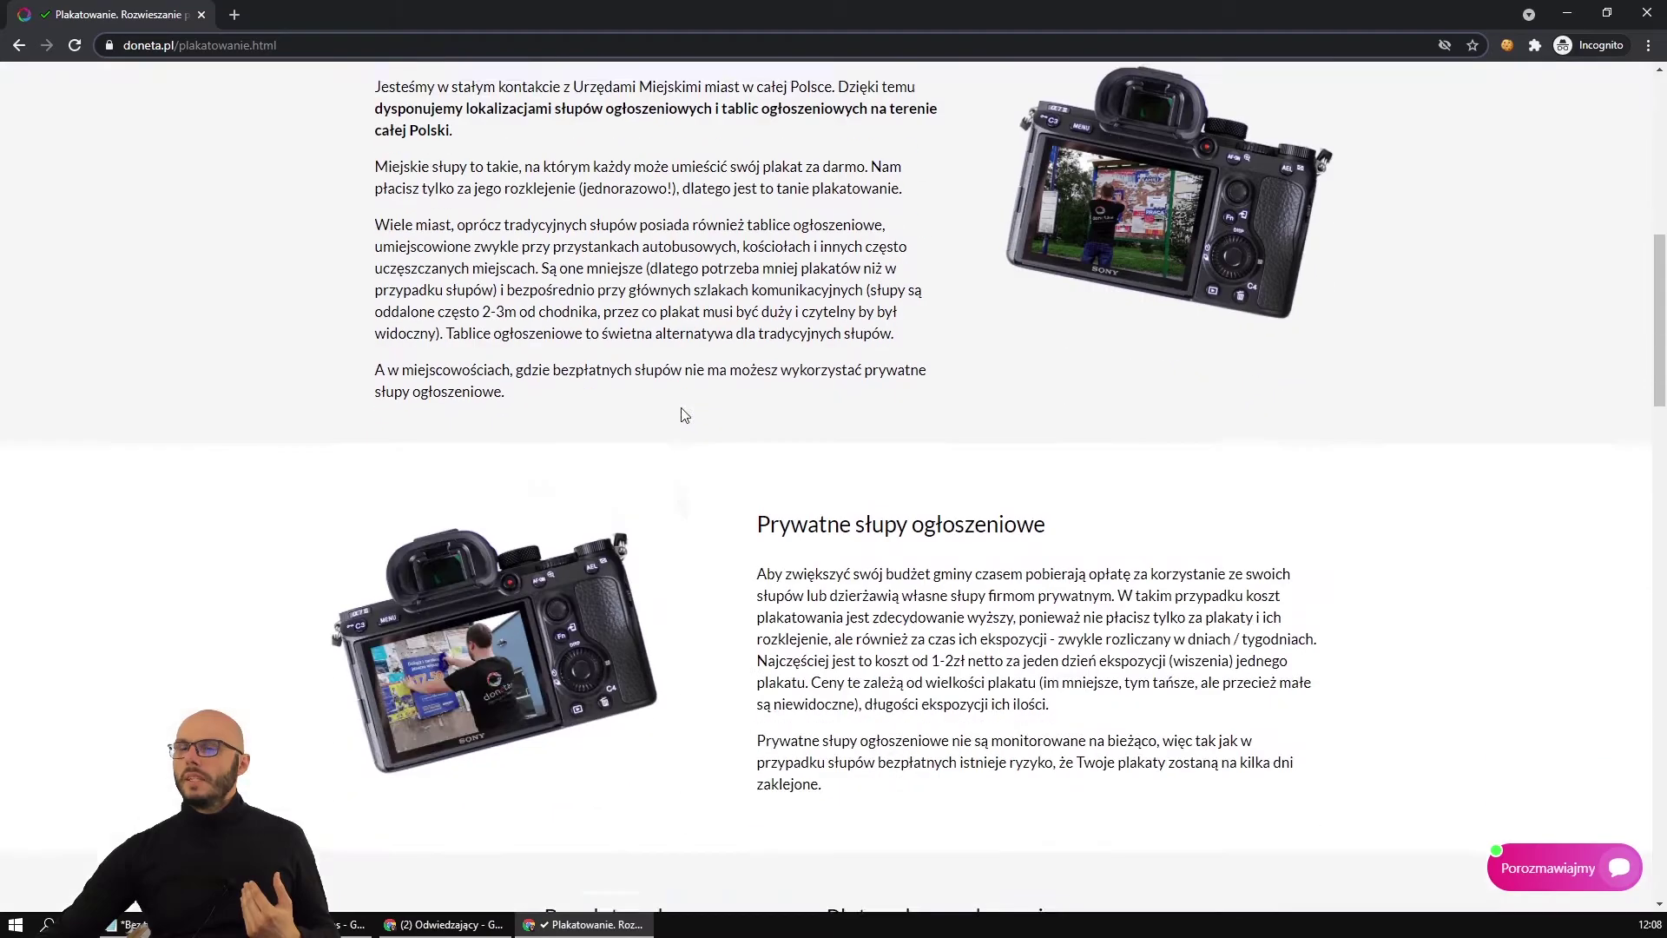
scroll(685, 415, down, 2)
click(469, 924)
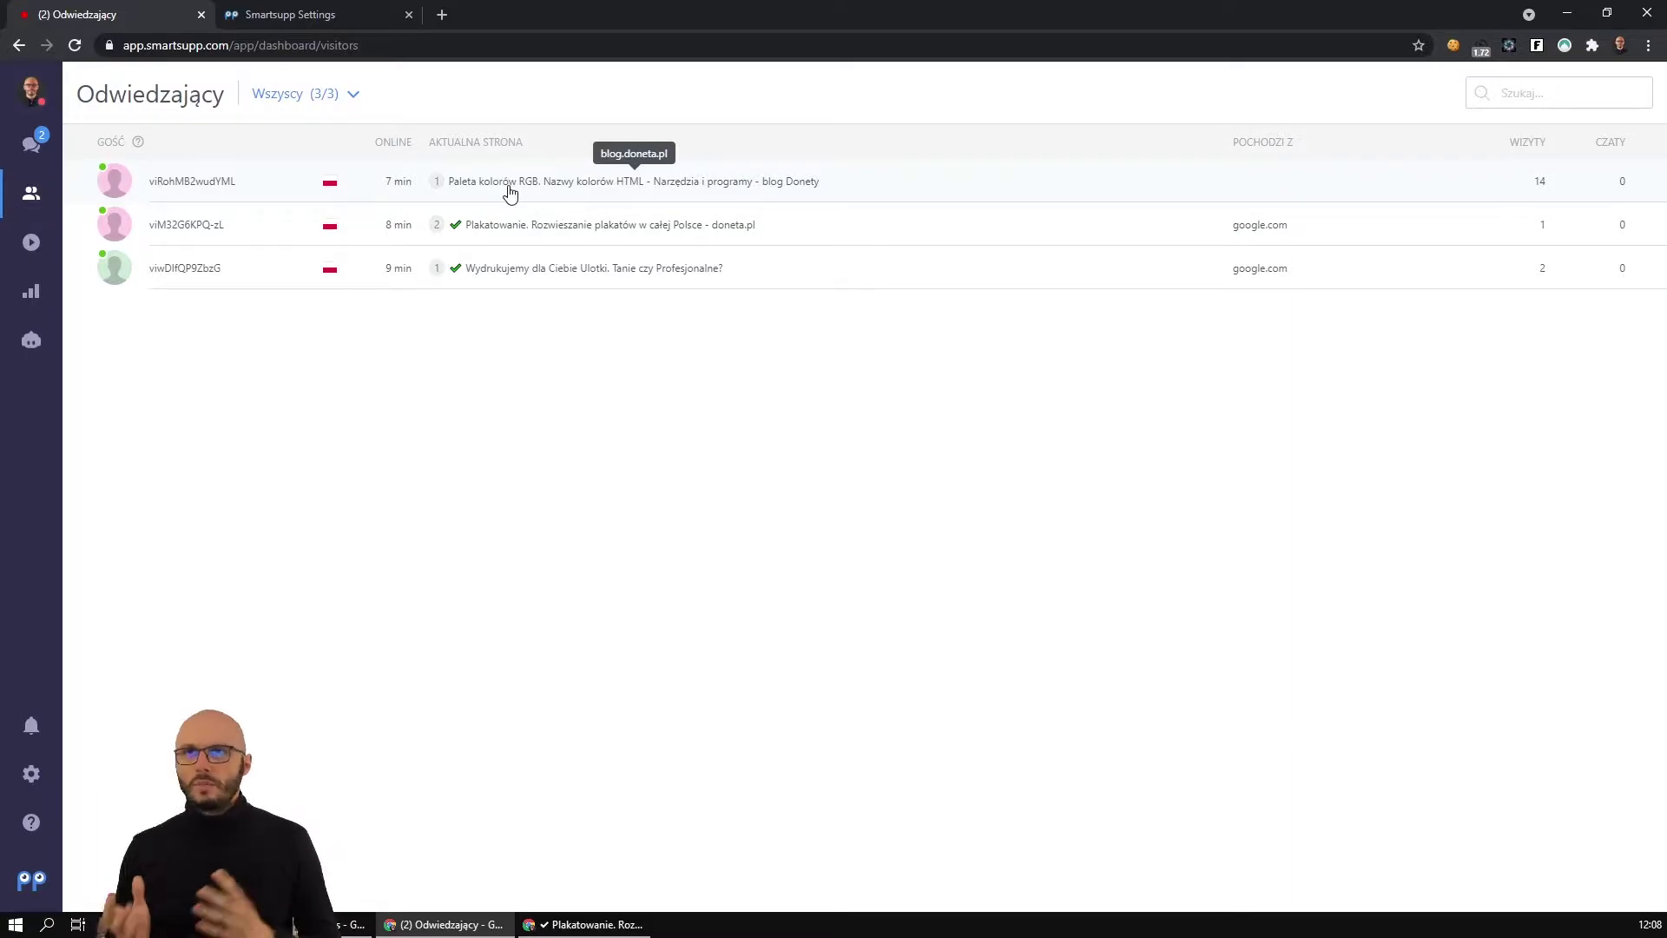
Open the Plakatowanie visitor's details and highlight the visitor's city.
click(524, 224)
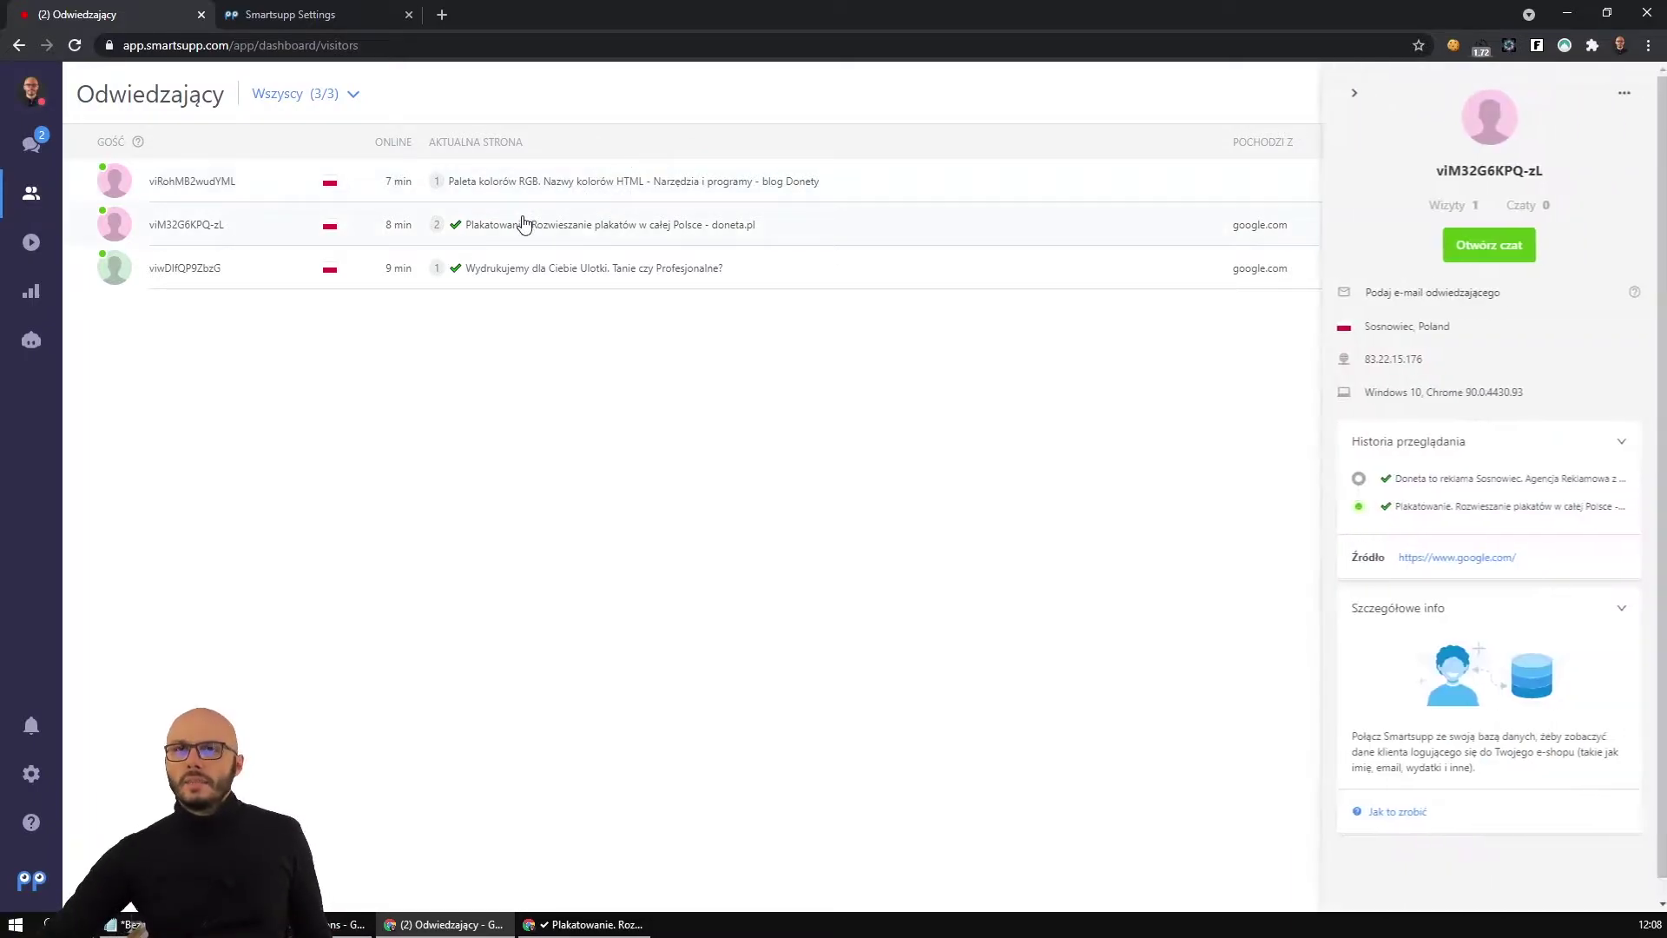
drag(1360, 335, 1412, 335)
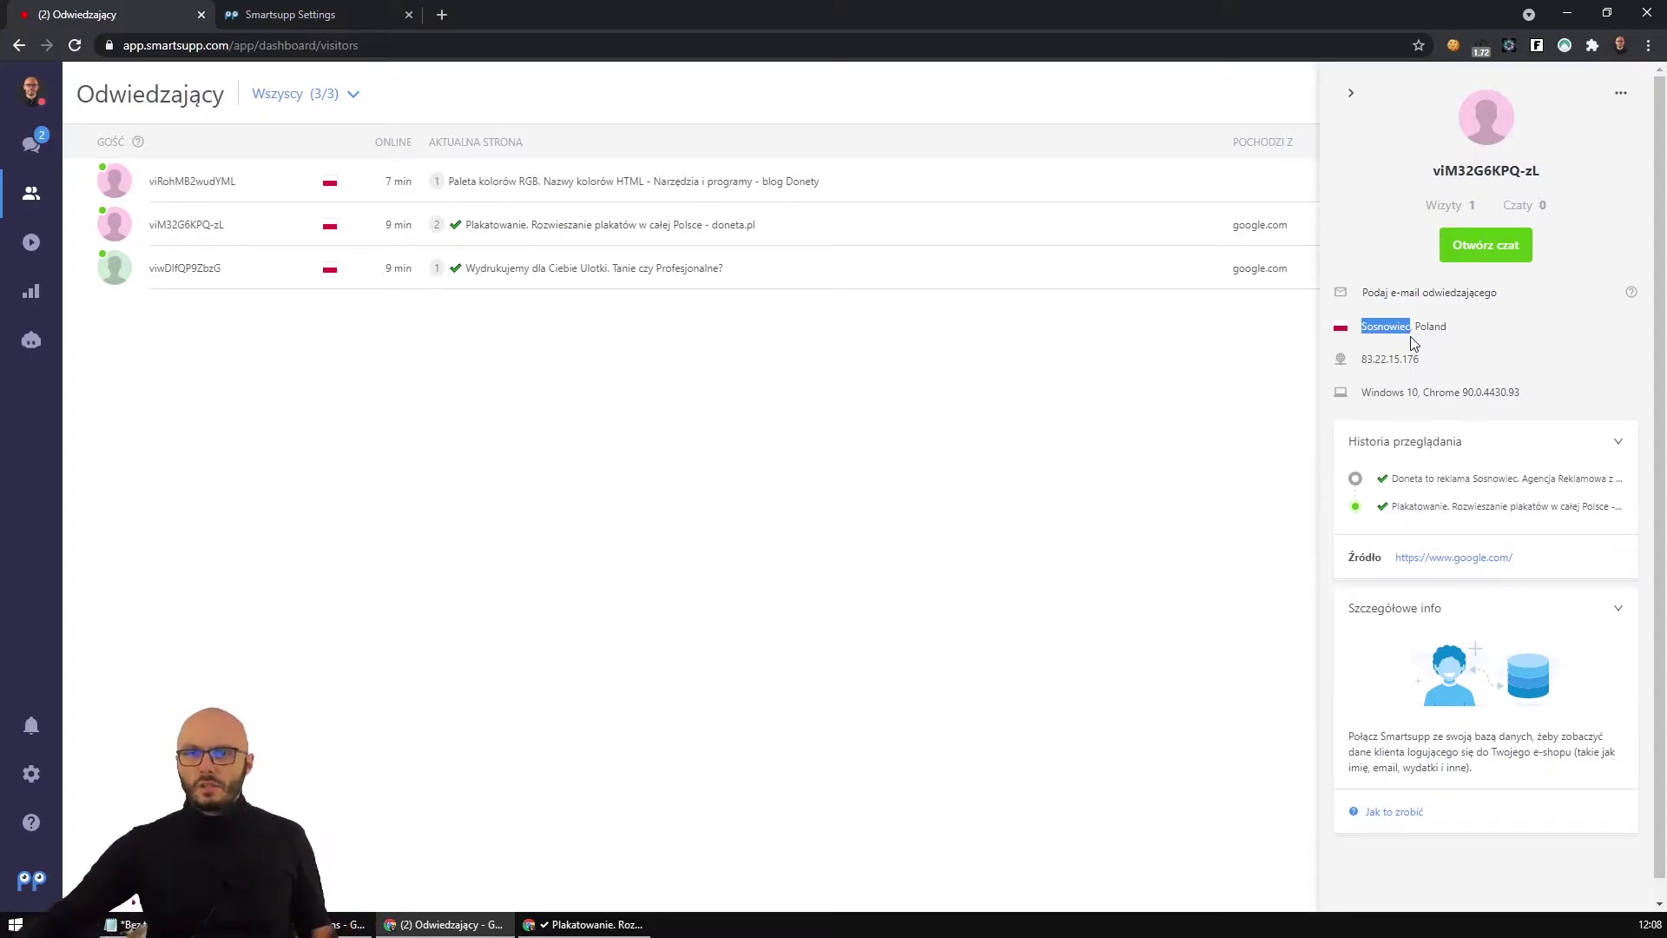
mouse_move(333, 924)
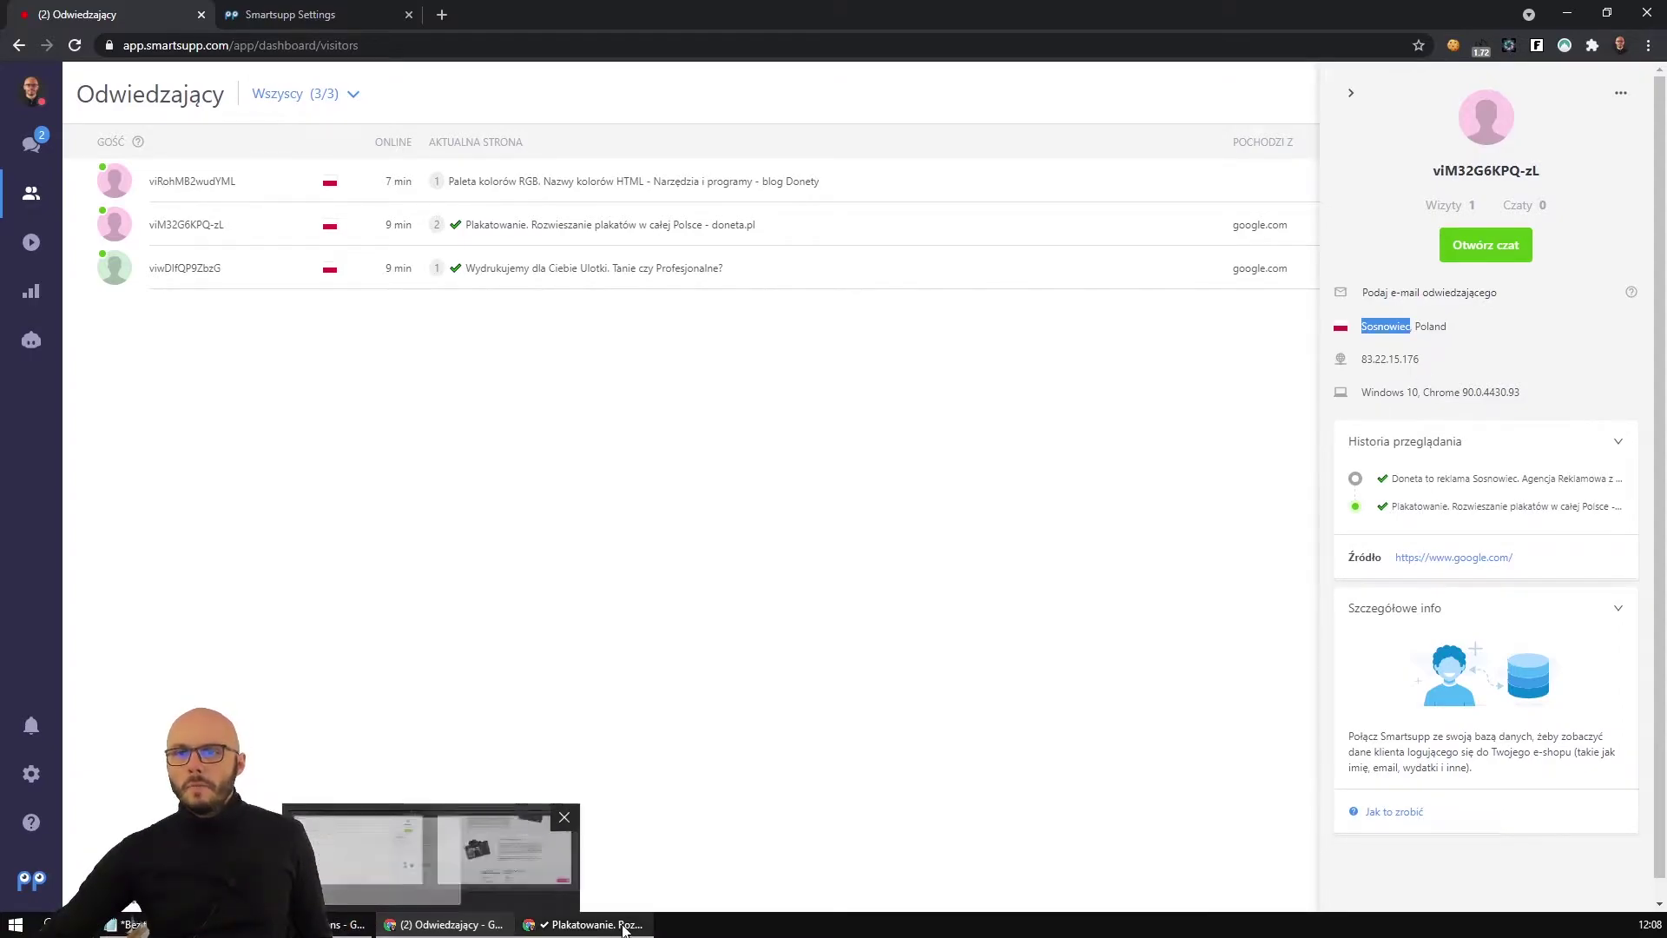
click(387, 865)
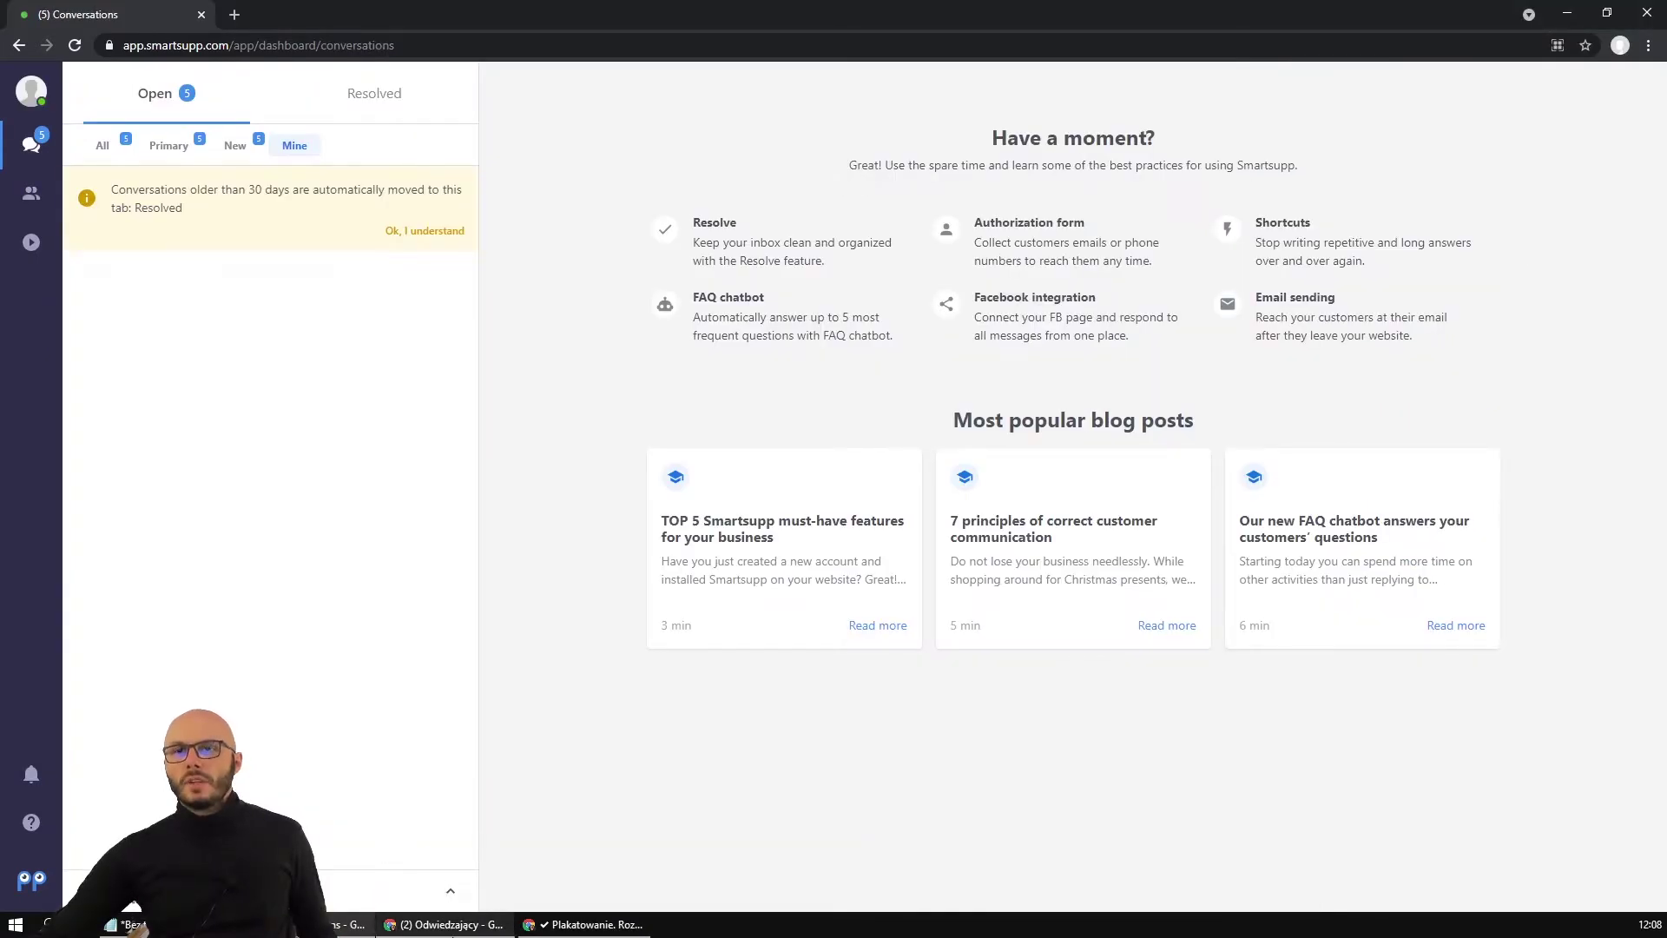
click(443, 924)
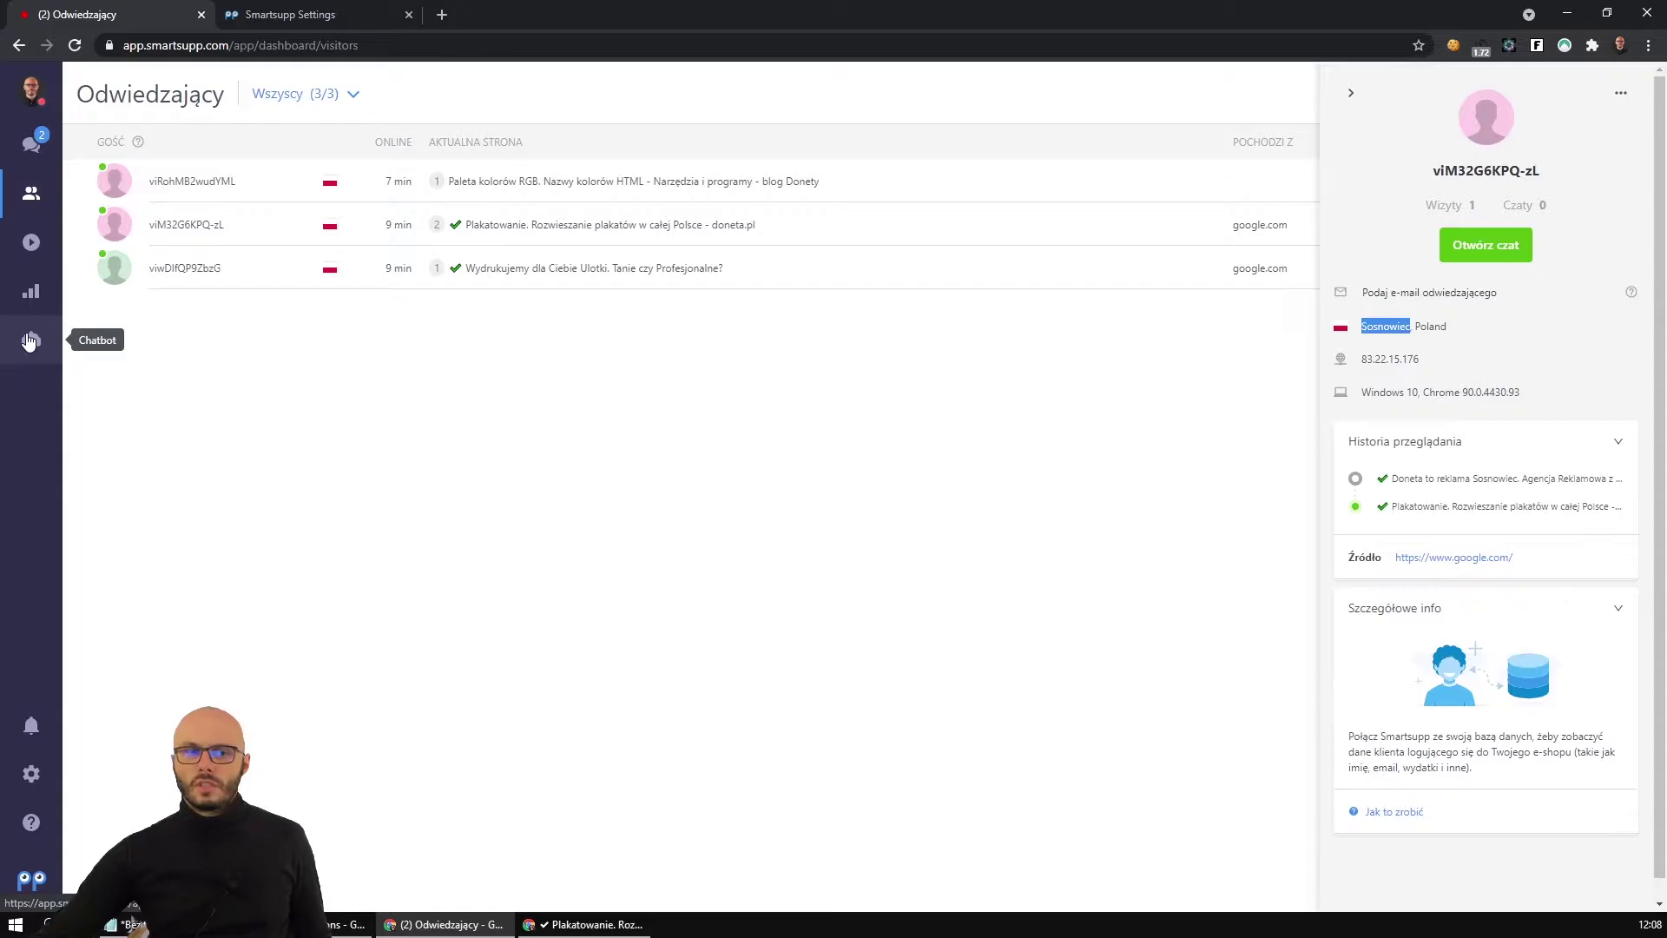
Bring up the Chatbot dashboard showing the four inactive bots.
click(29, 340)
key(alt+Tab)
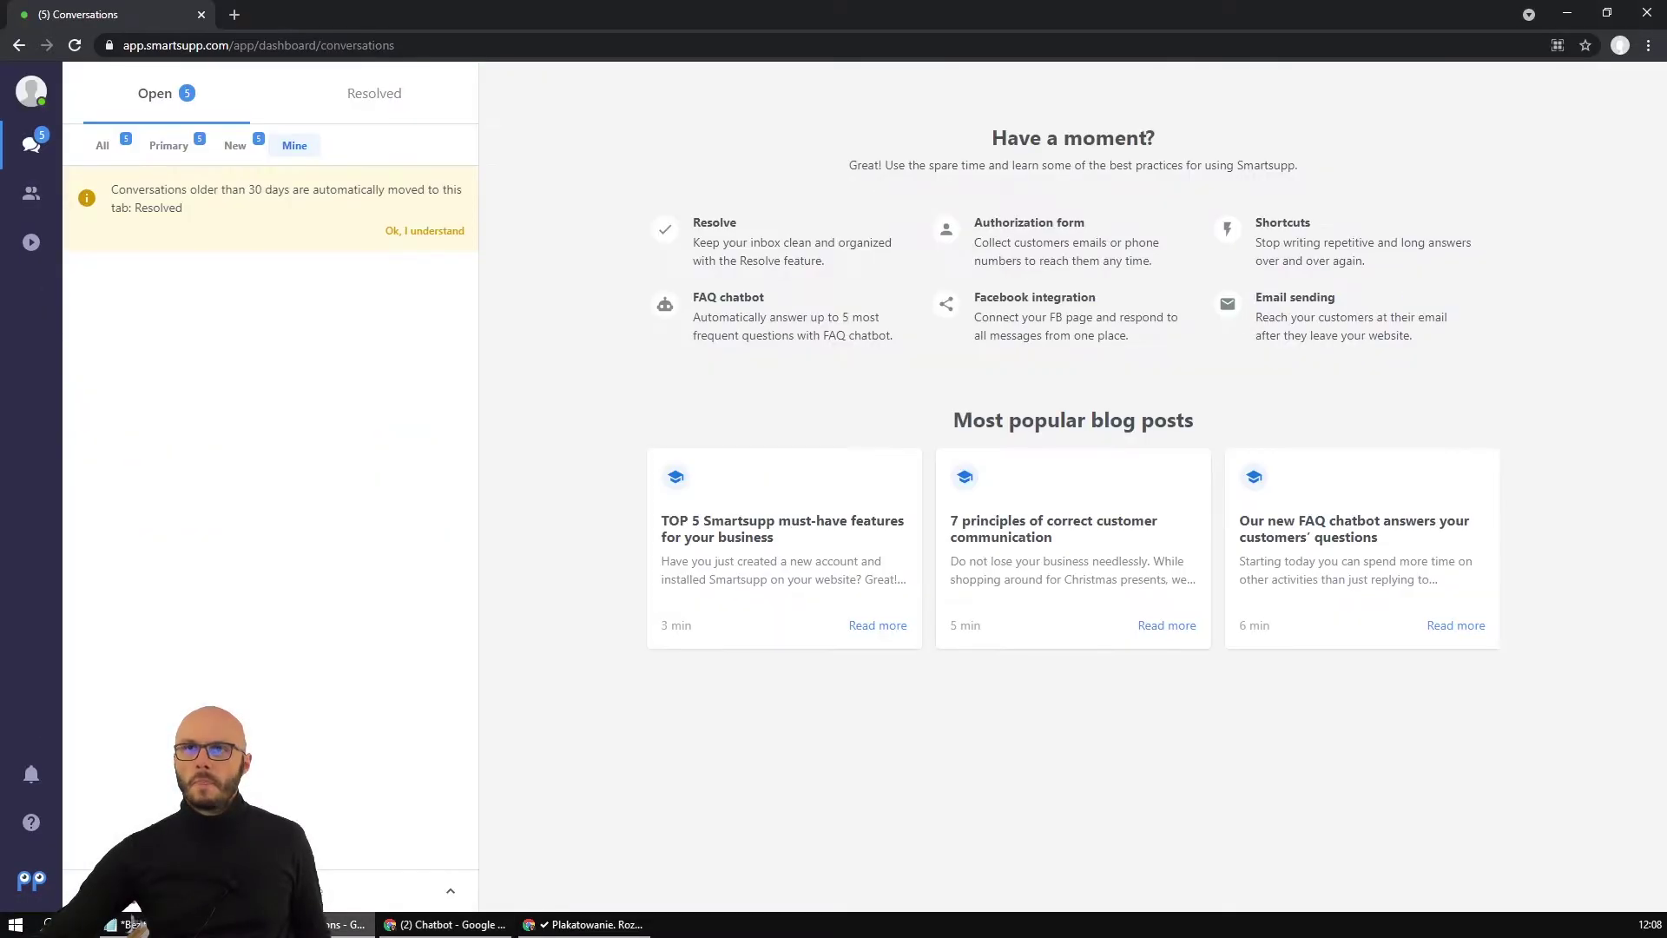
click(443, 924)
click(521, 925)
Review the two-part poster greeting in the message content and save the automatic message with Zapisz.
click(443, 924)
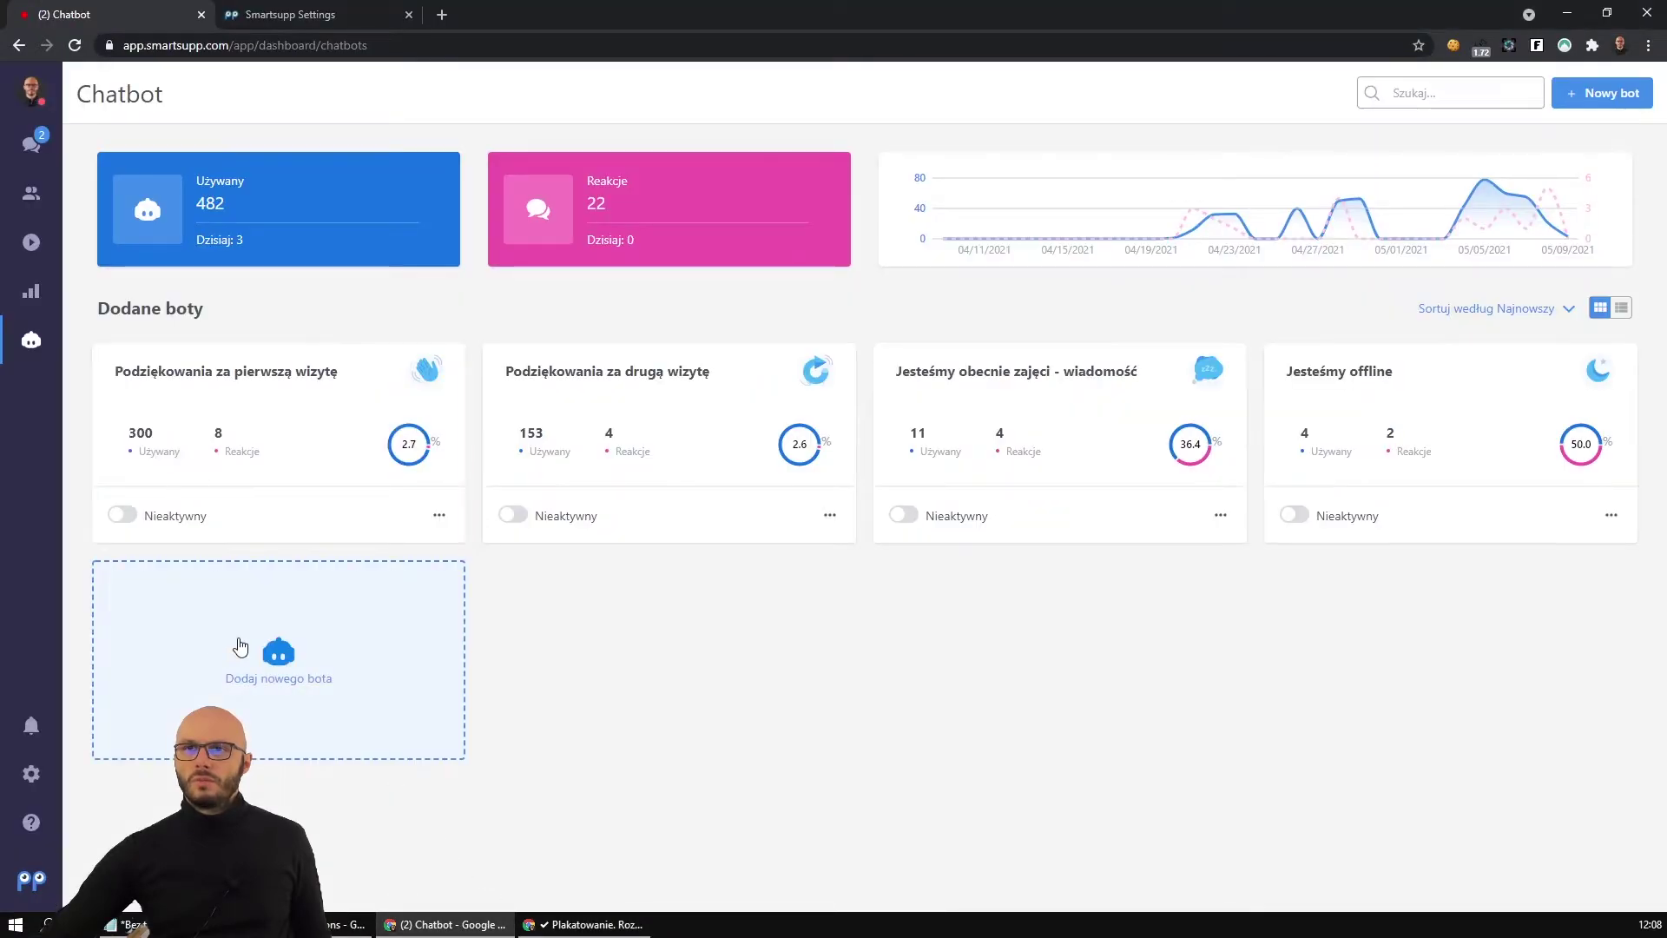
click(241, 644)
click(325, 10)
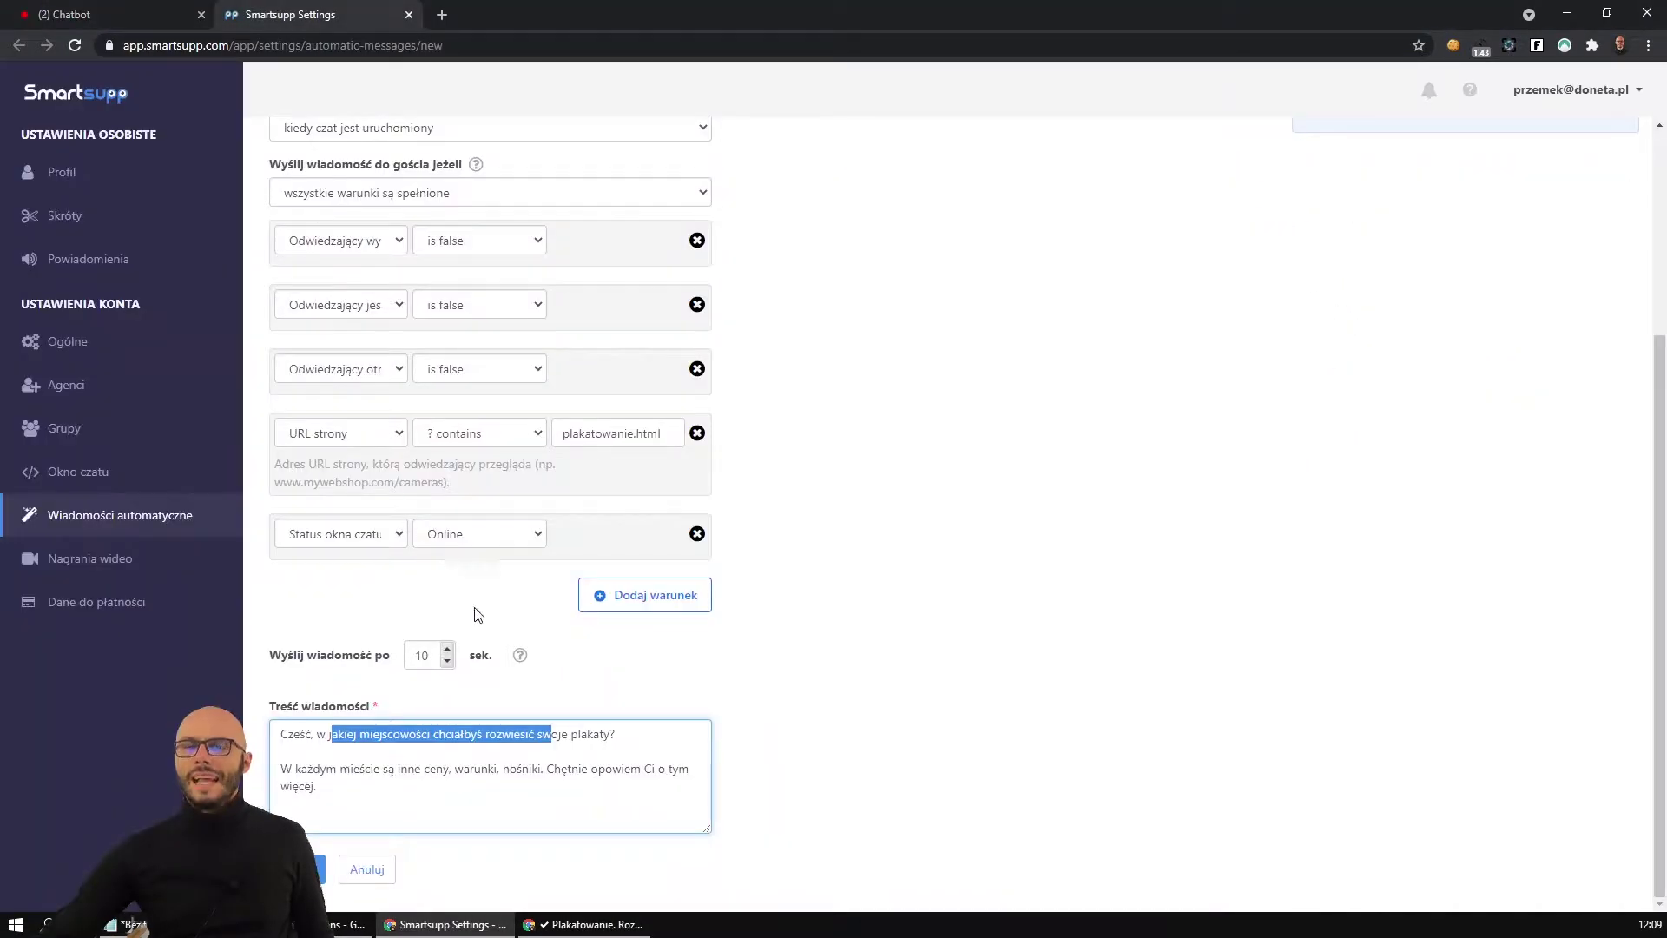
click(564, 760)
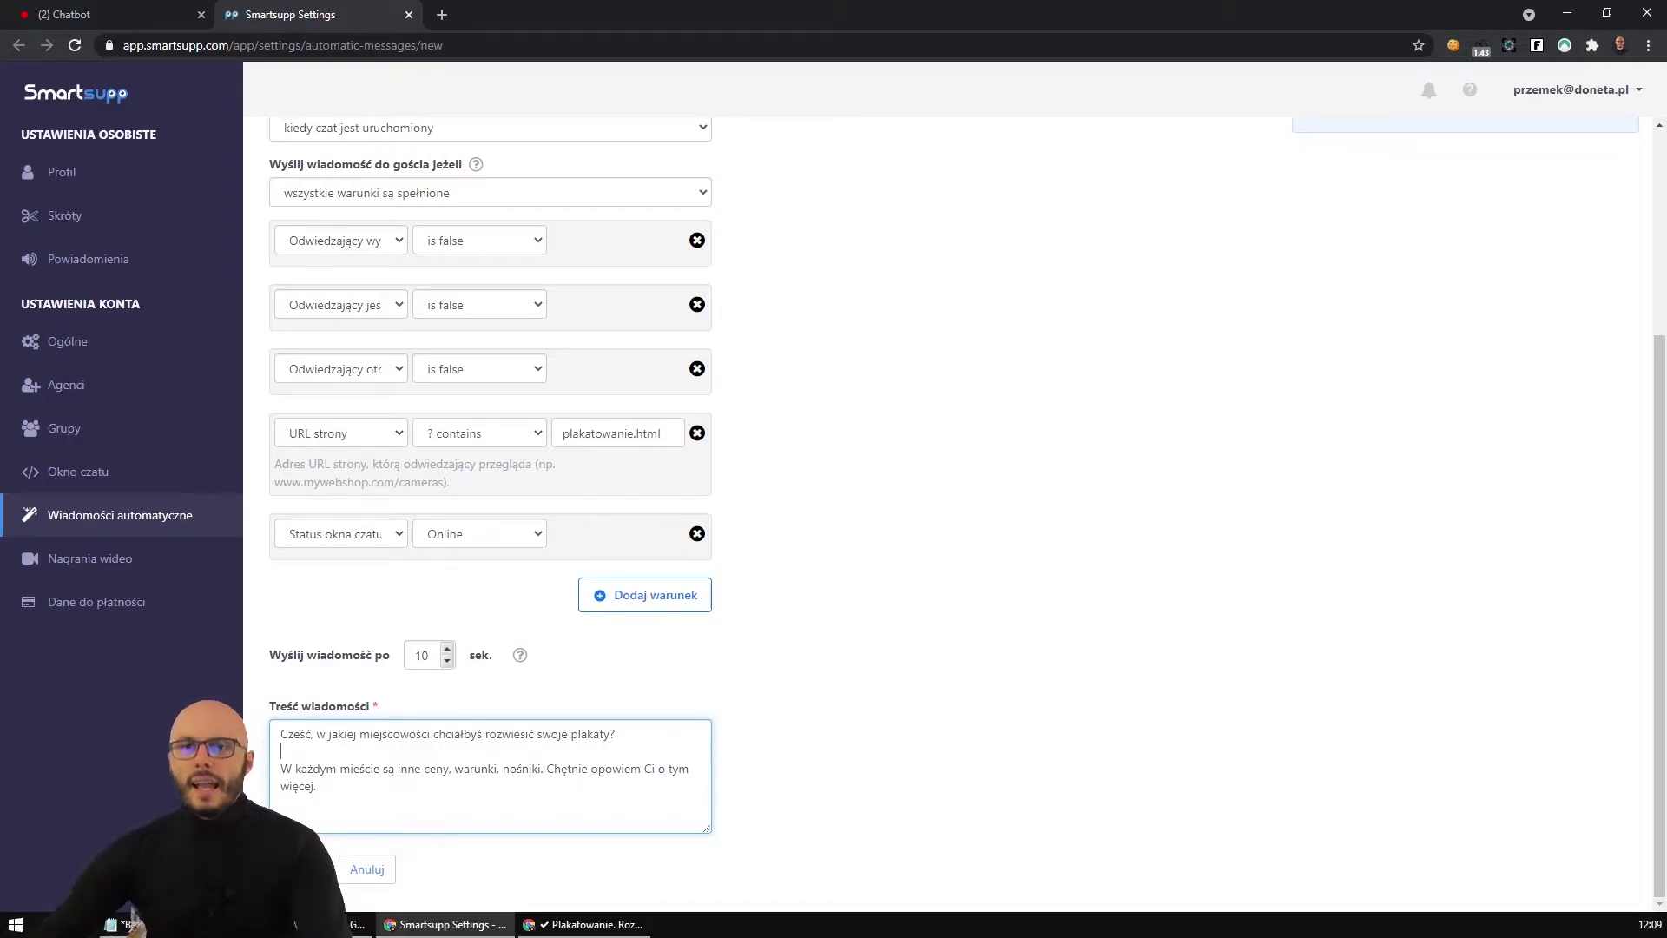
drag(275, 765, 599, 736)
drag(313, 772, 539, 771)
click(425, 811)
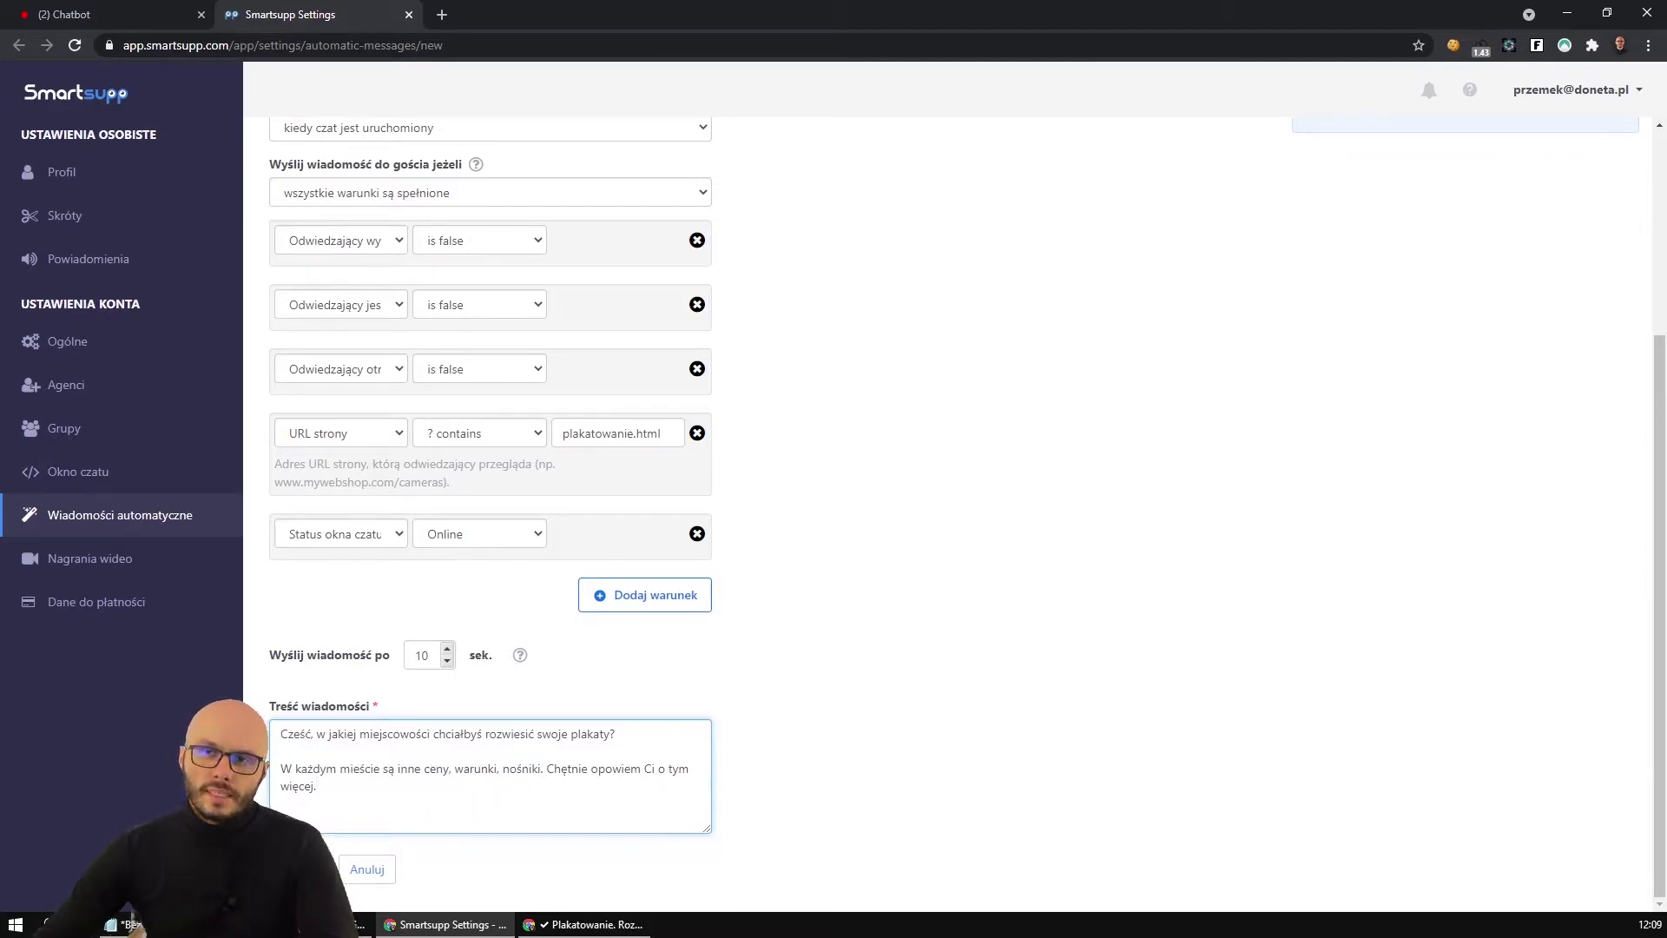
click(299, 869)
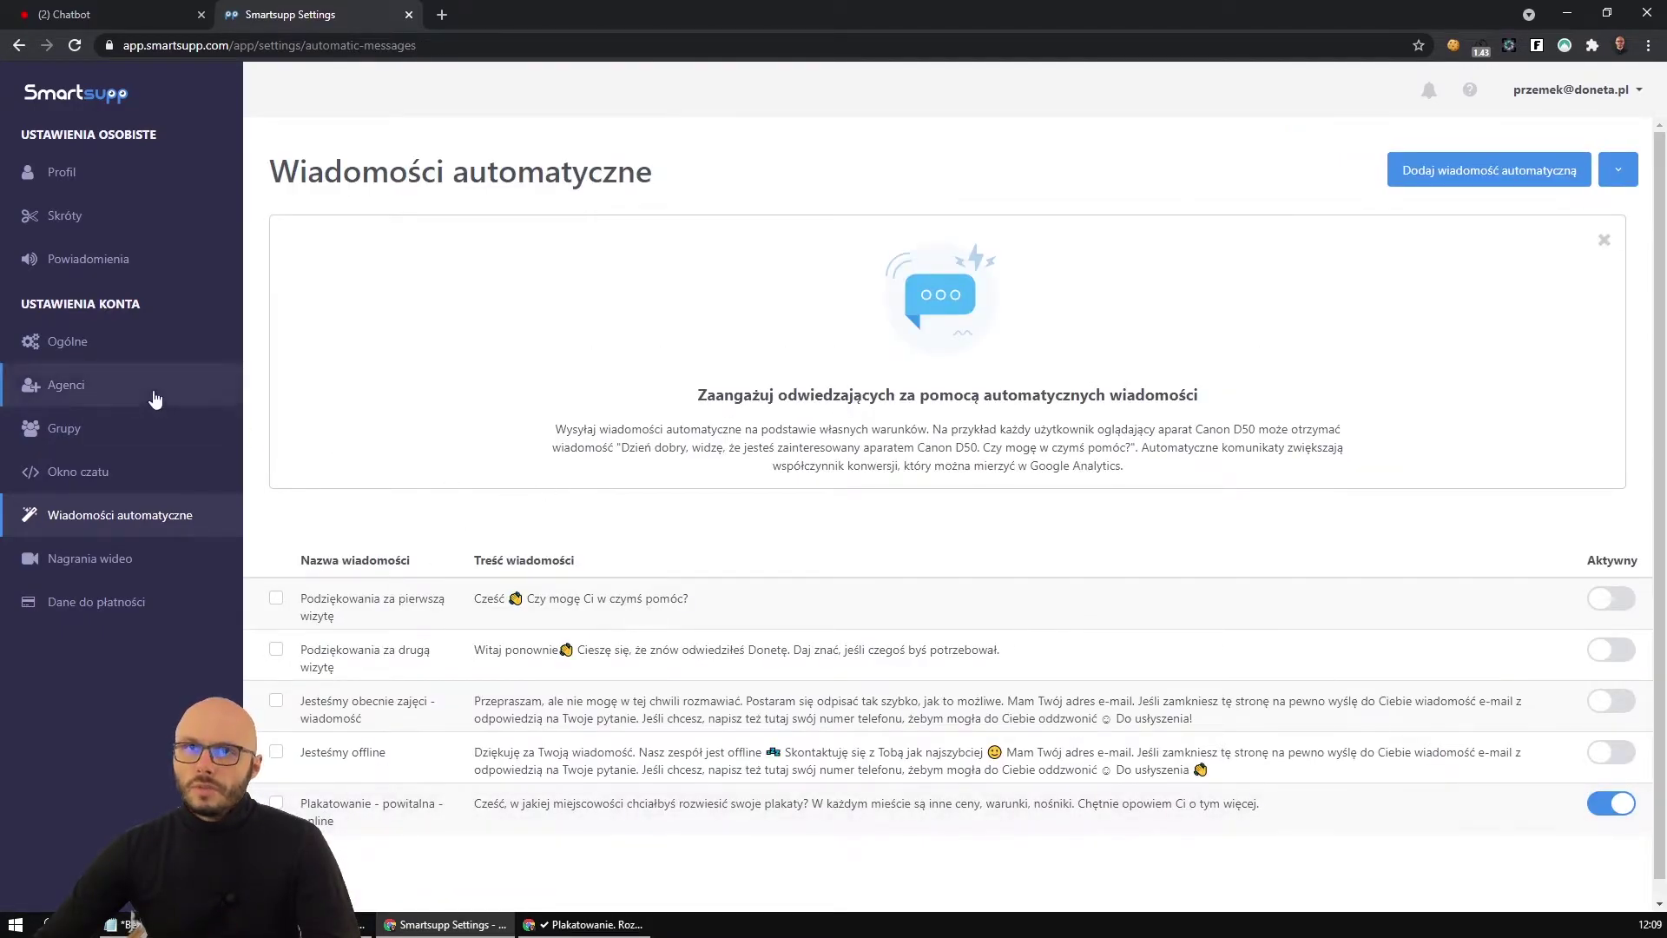
Reload the Chatbot dashboard so 'Plakatowanie - powitalna - online' shows as an active bot.
click(165, 15)
click(891, 835)
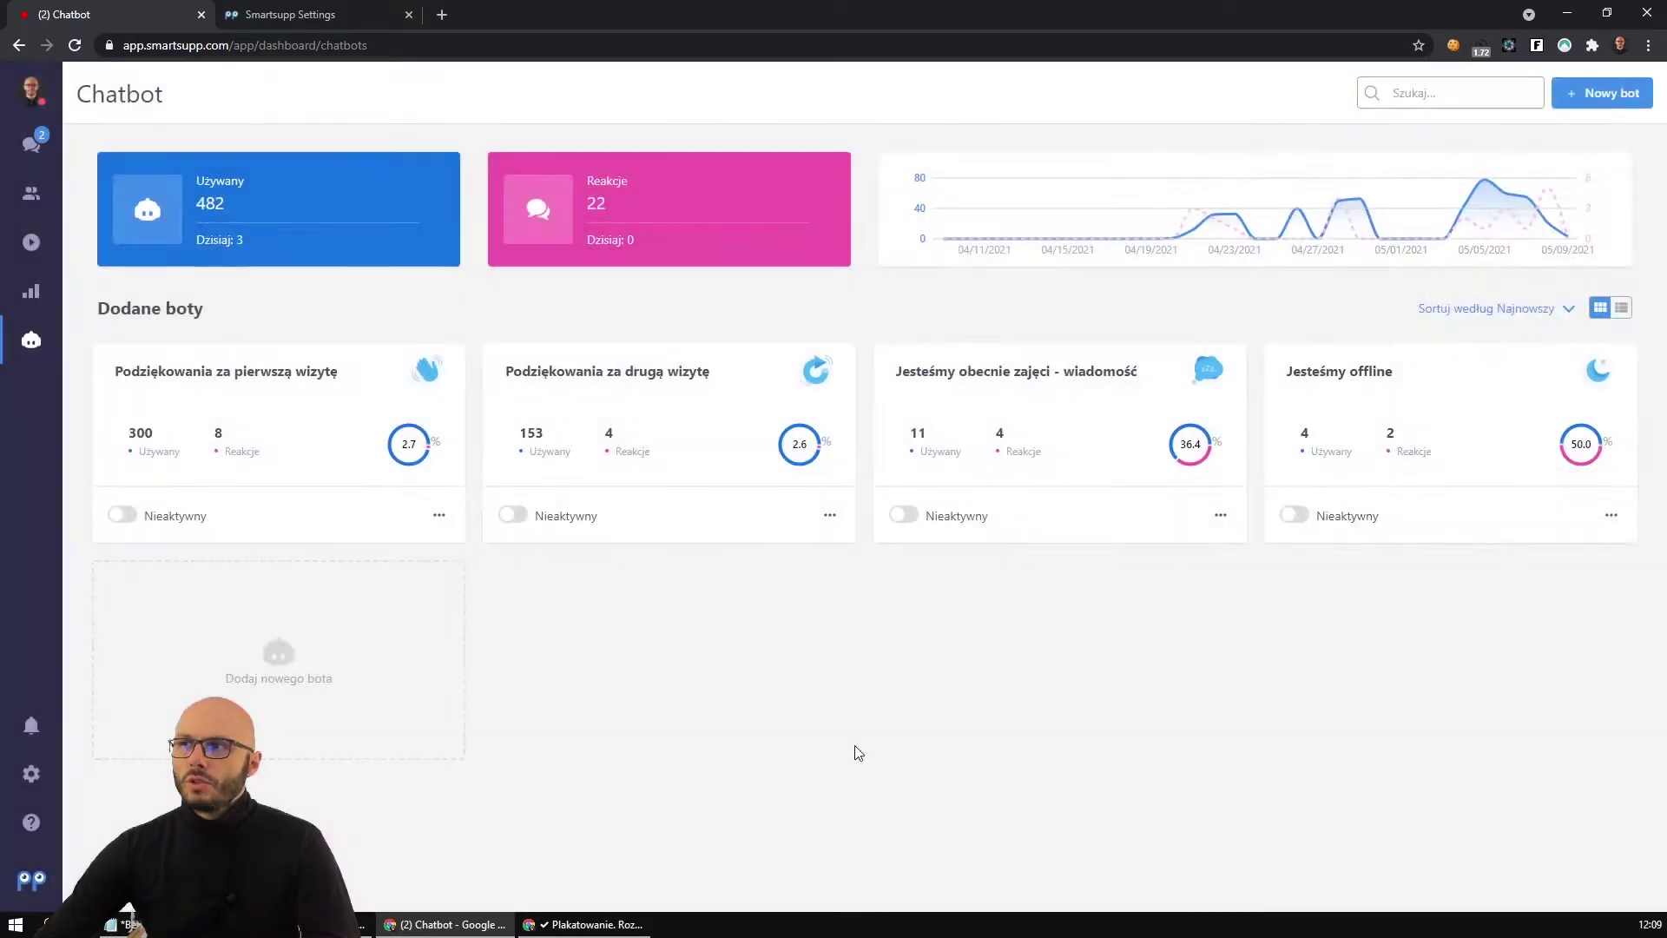
key(F5)
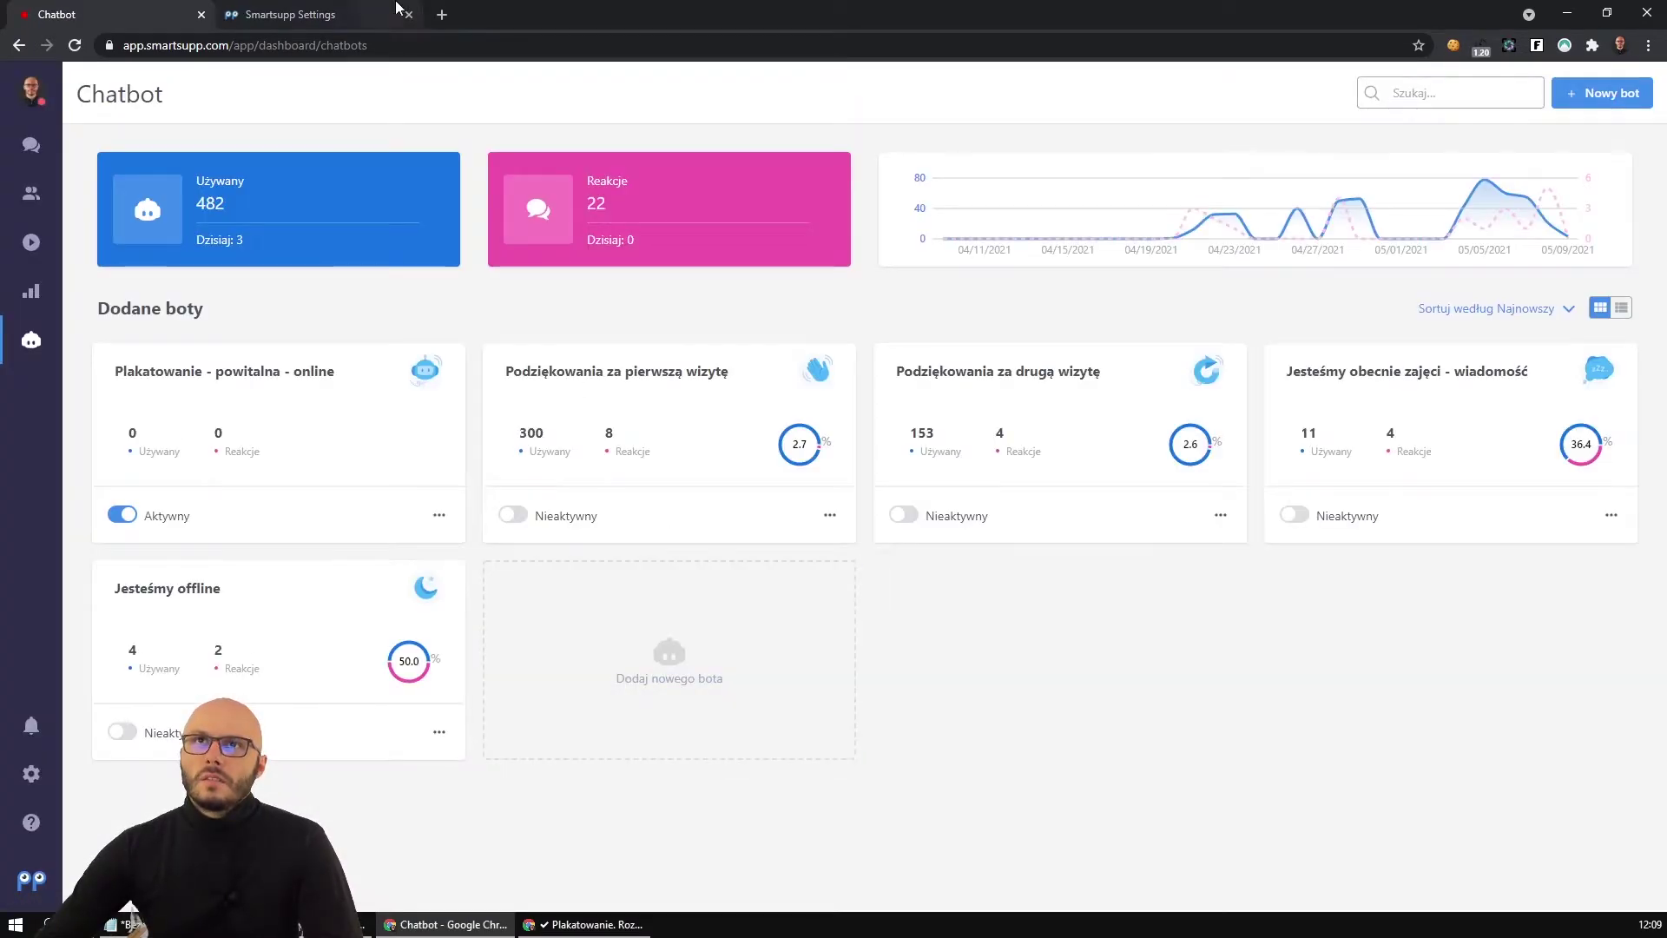
click(397, 7)
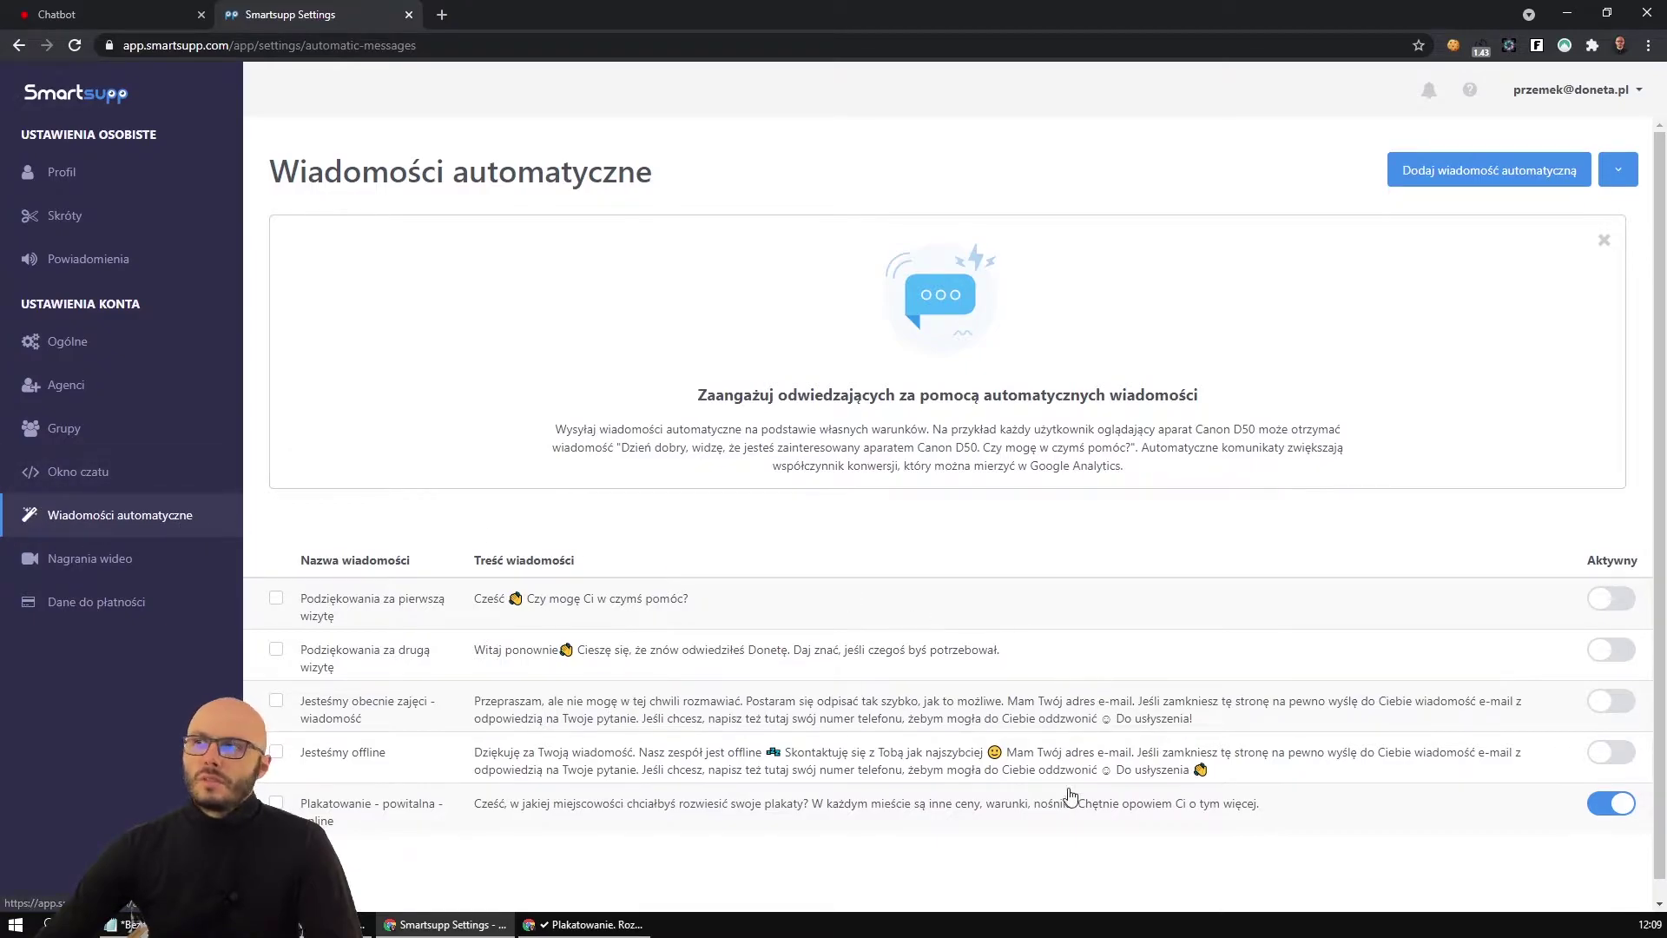
click(108, 9)
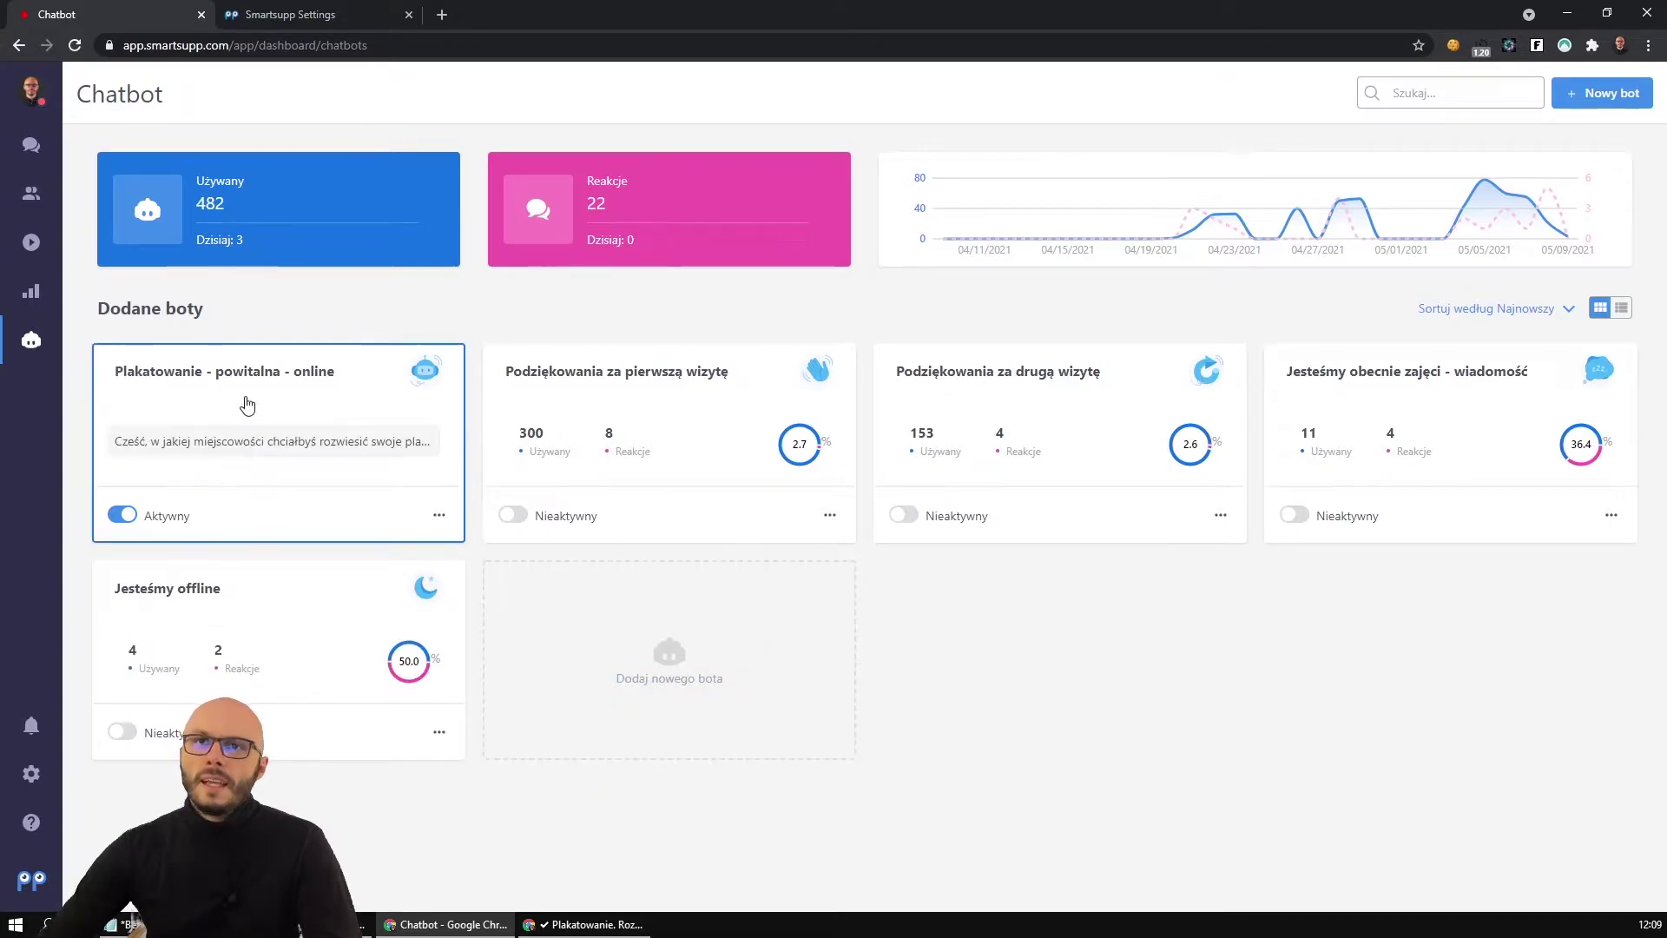
Reload the poster page, open its chat showing the old greeting, then copy its address and close it.
click(591, 924)
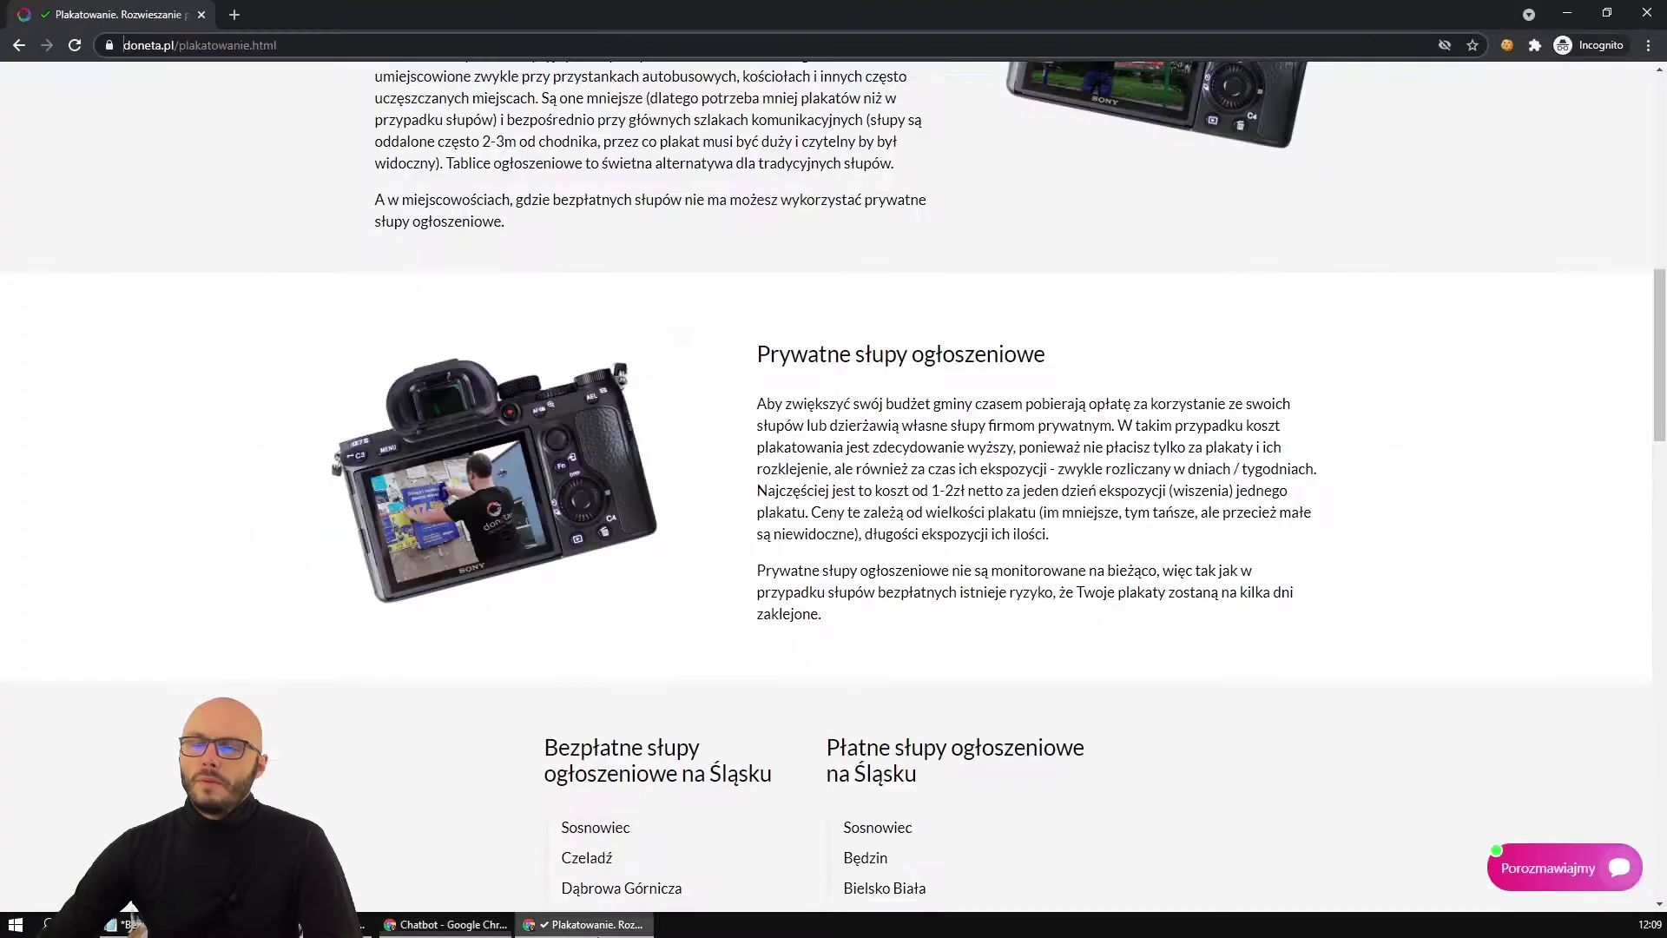
key(F5)
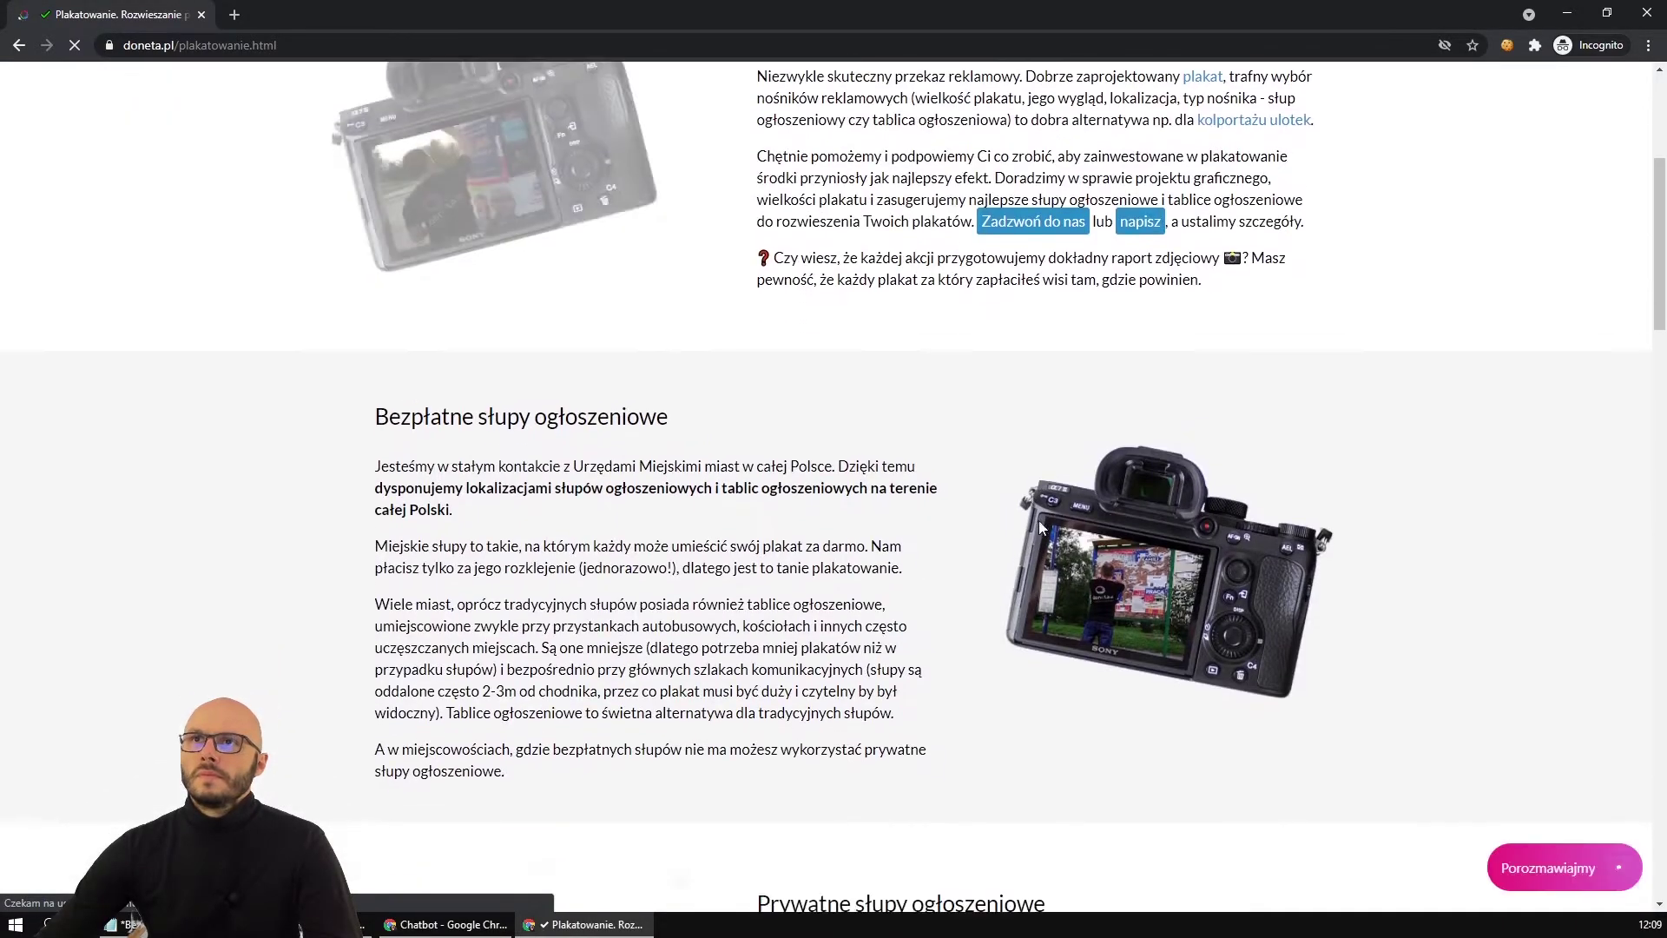
scroll(1288, 733, down, 8)
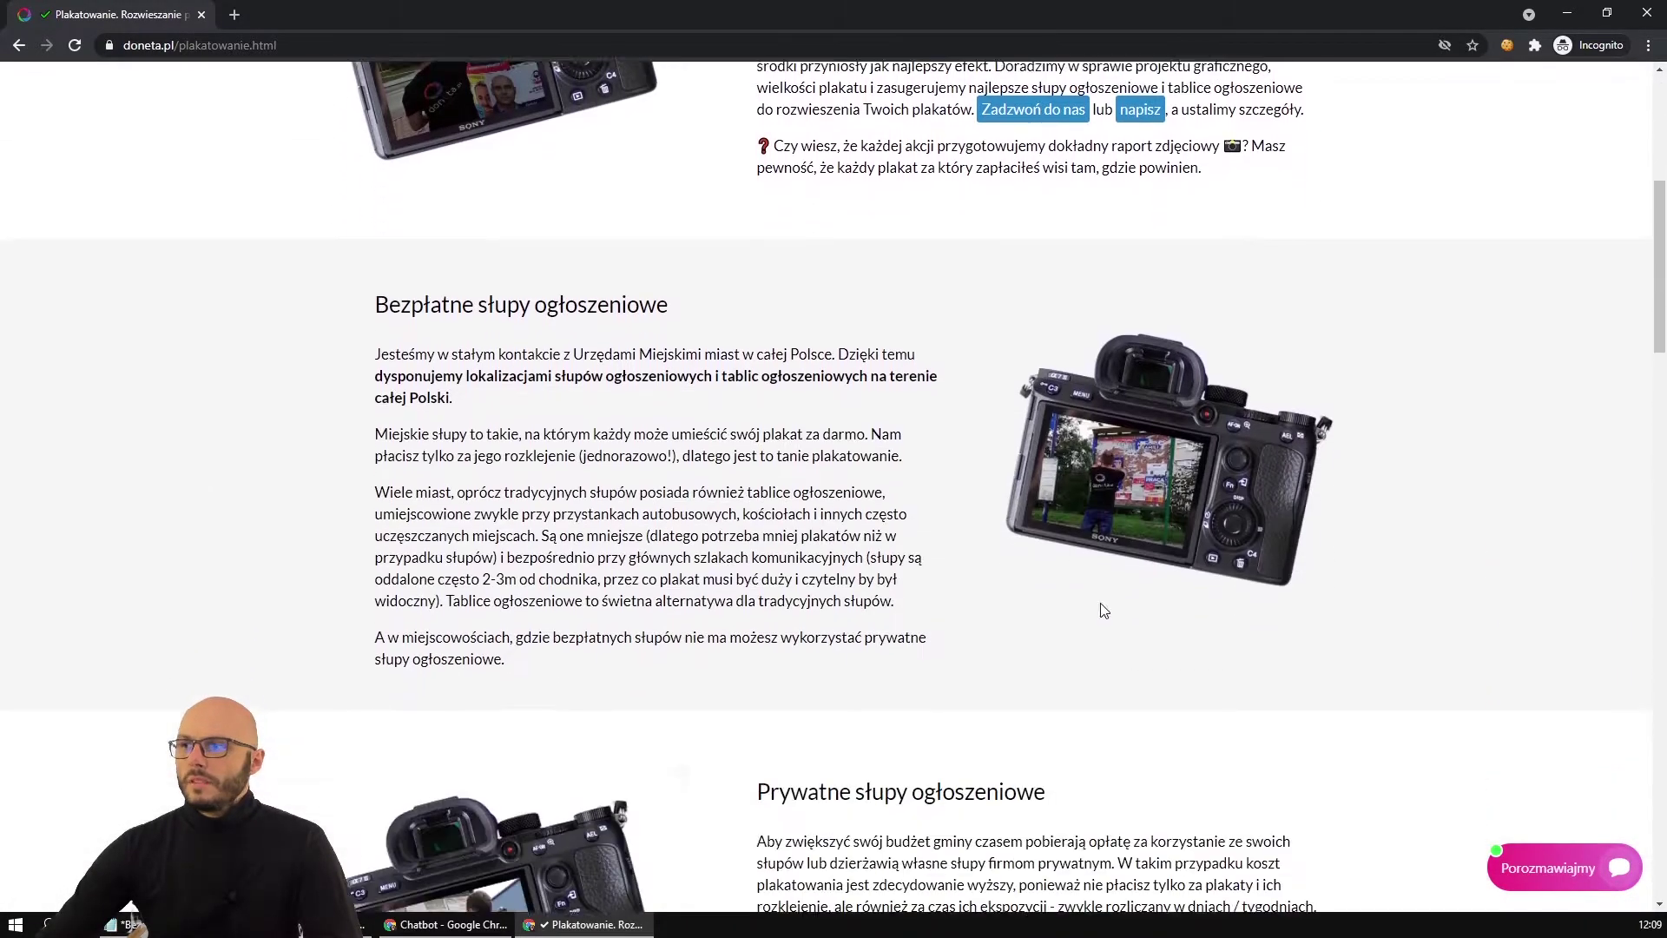
scroll(1452, 680, down, 1)
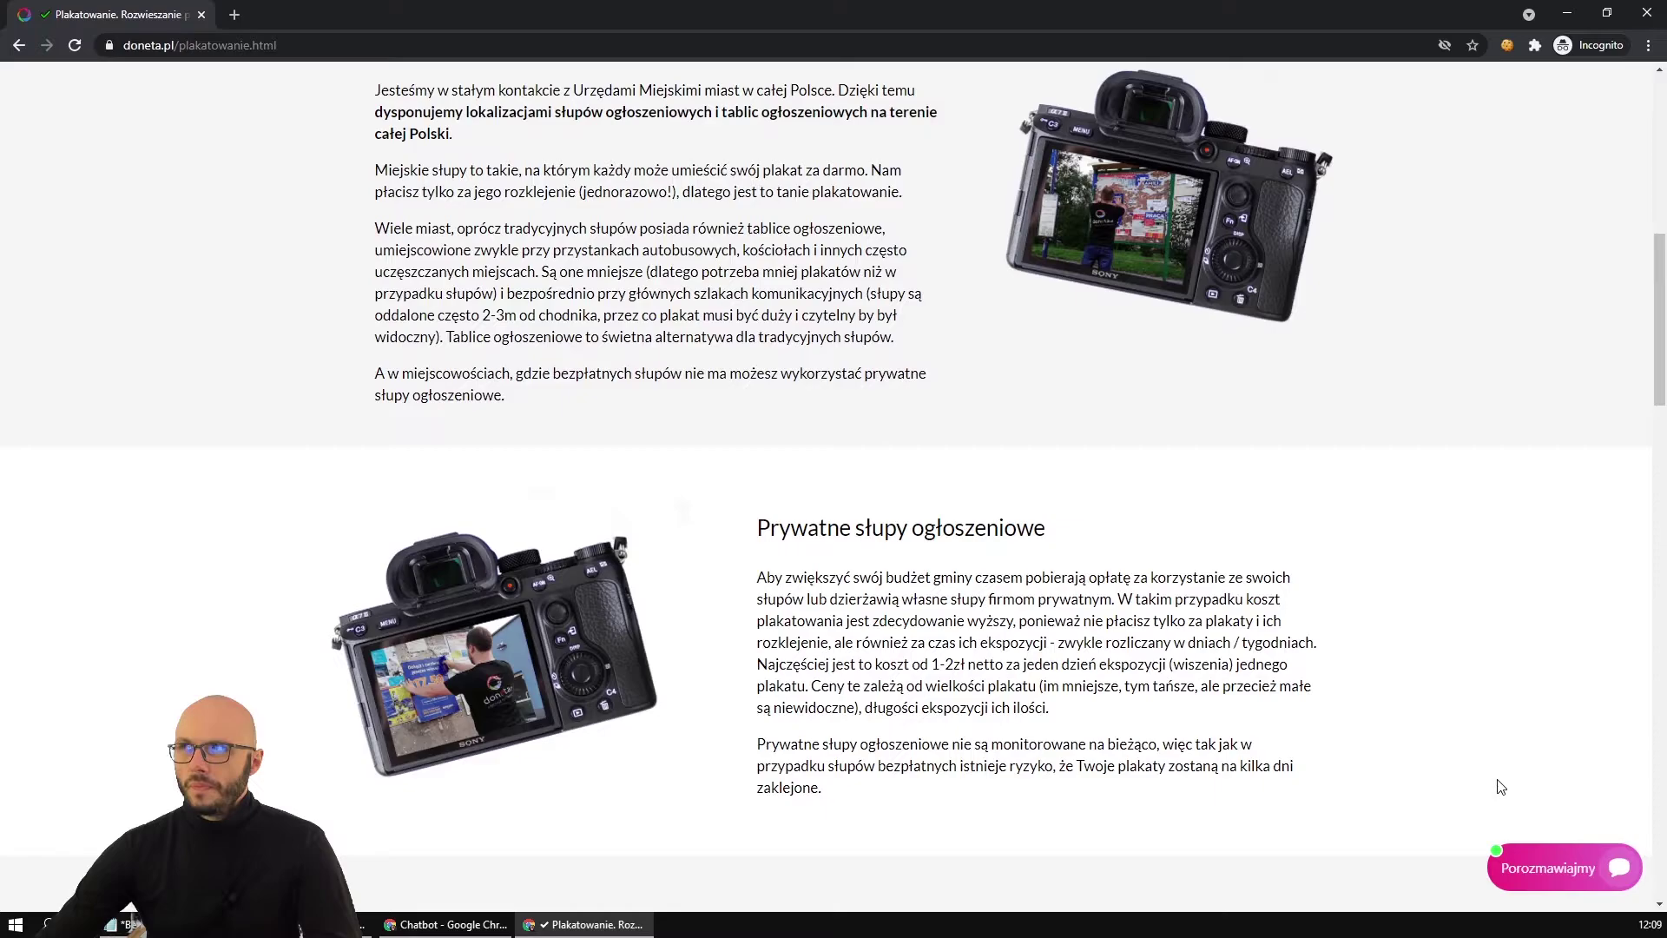
mouse_move(444, 929)
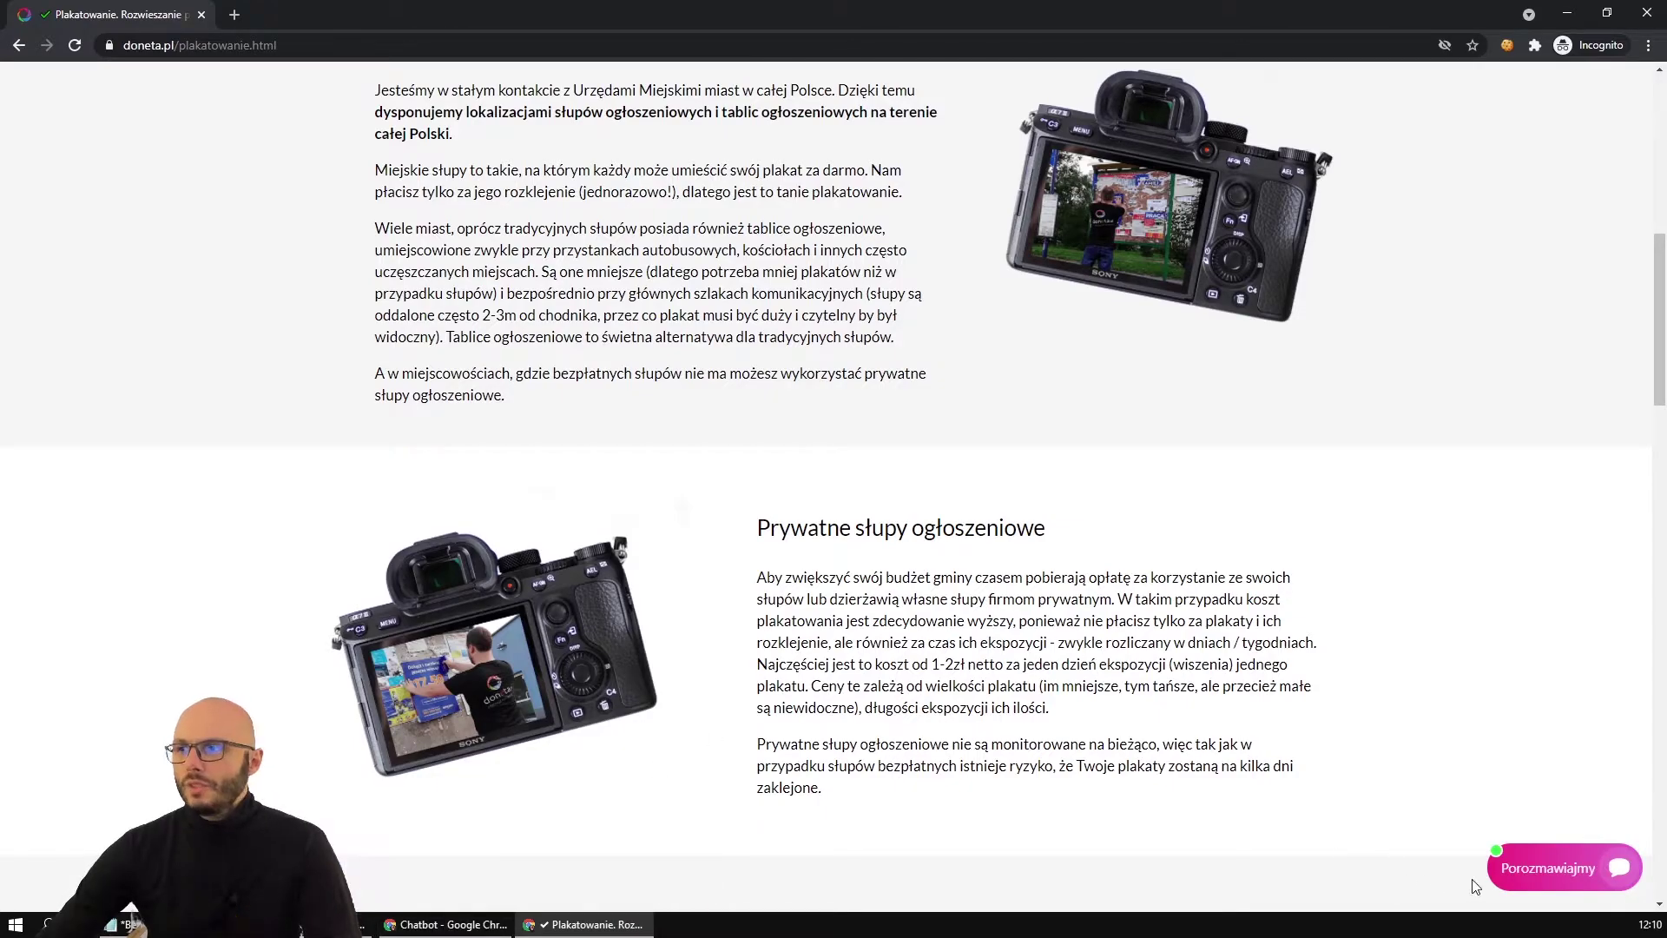
click(1528, 879)
drag(1353, 490, 1540, 538)
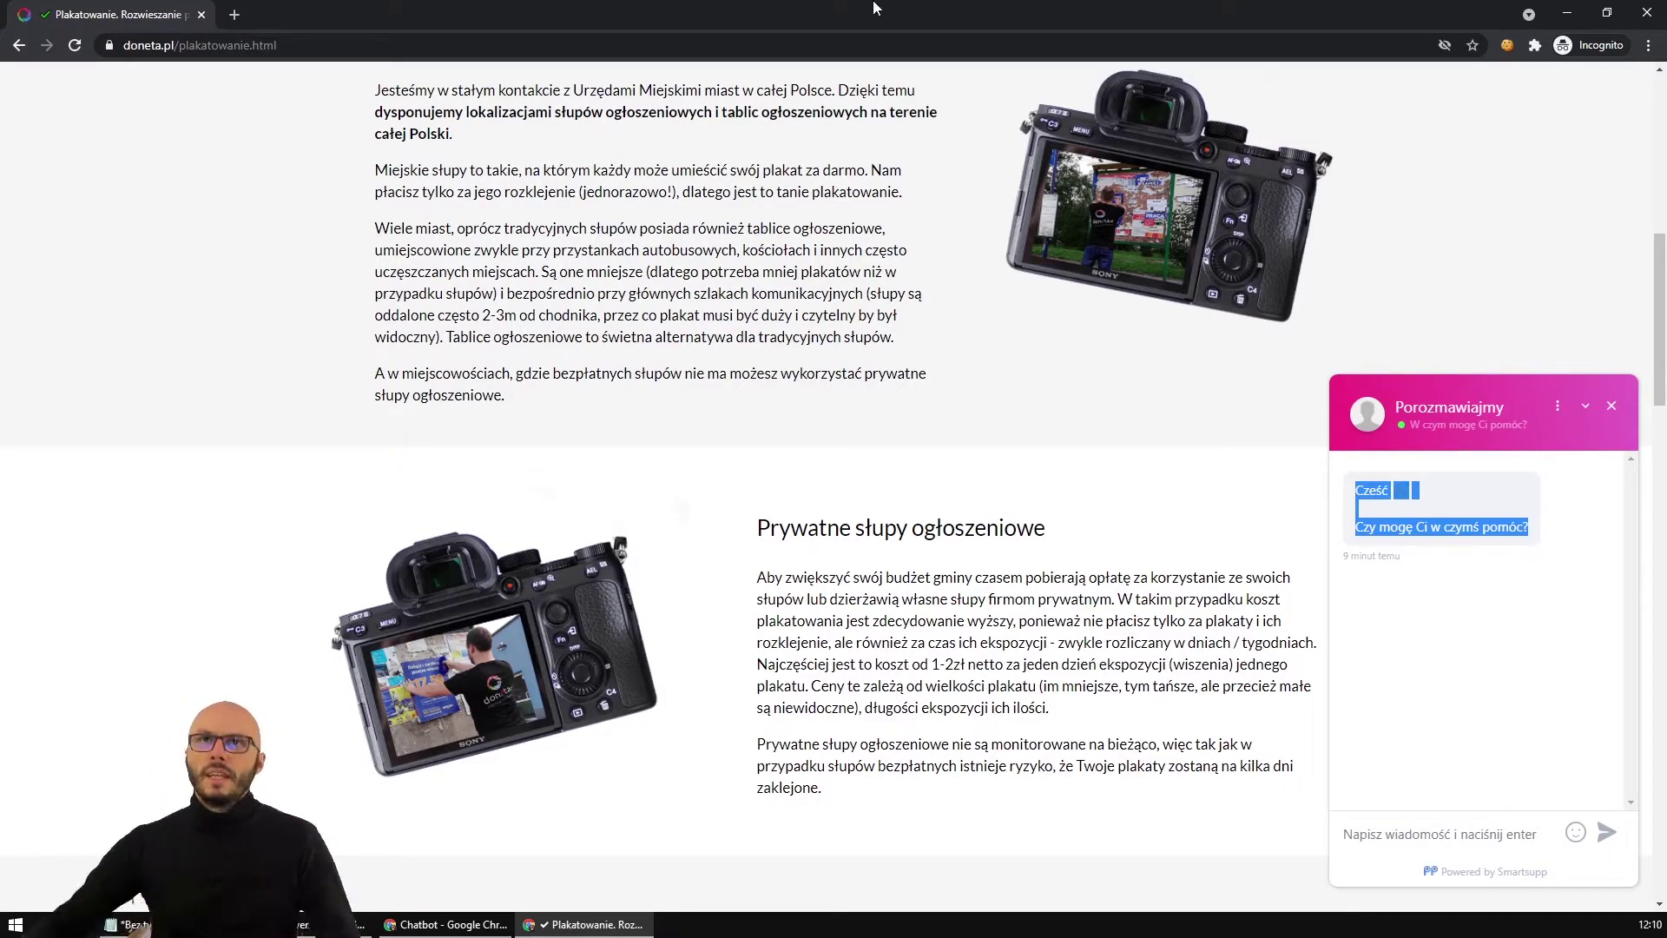
click(314, 43)
key(ctrl+c)
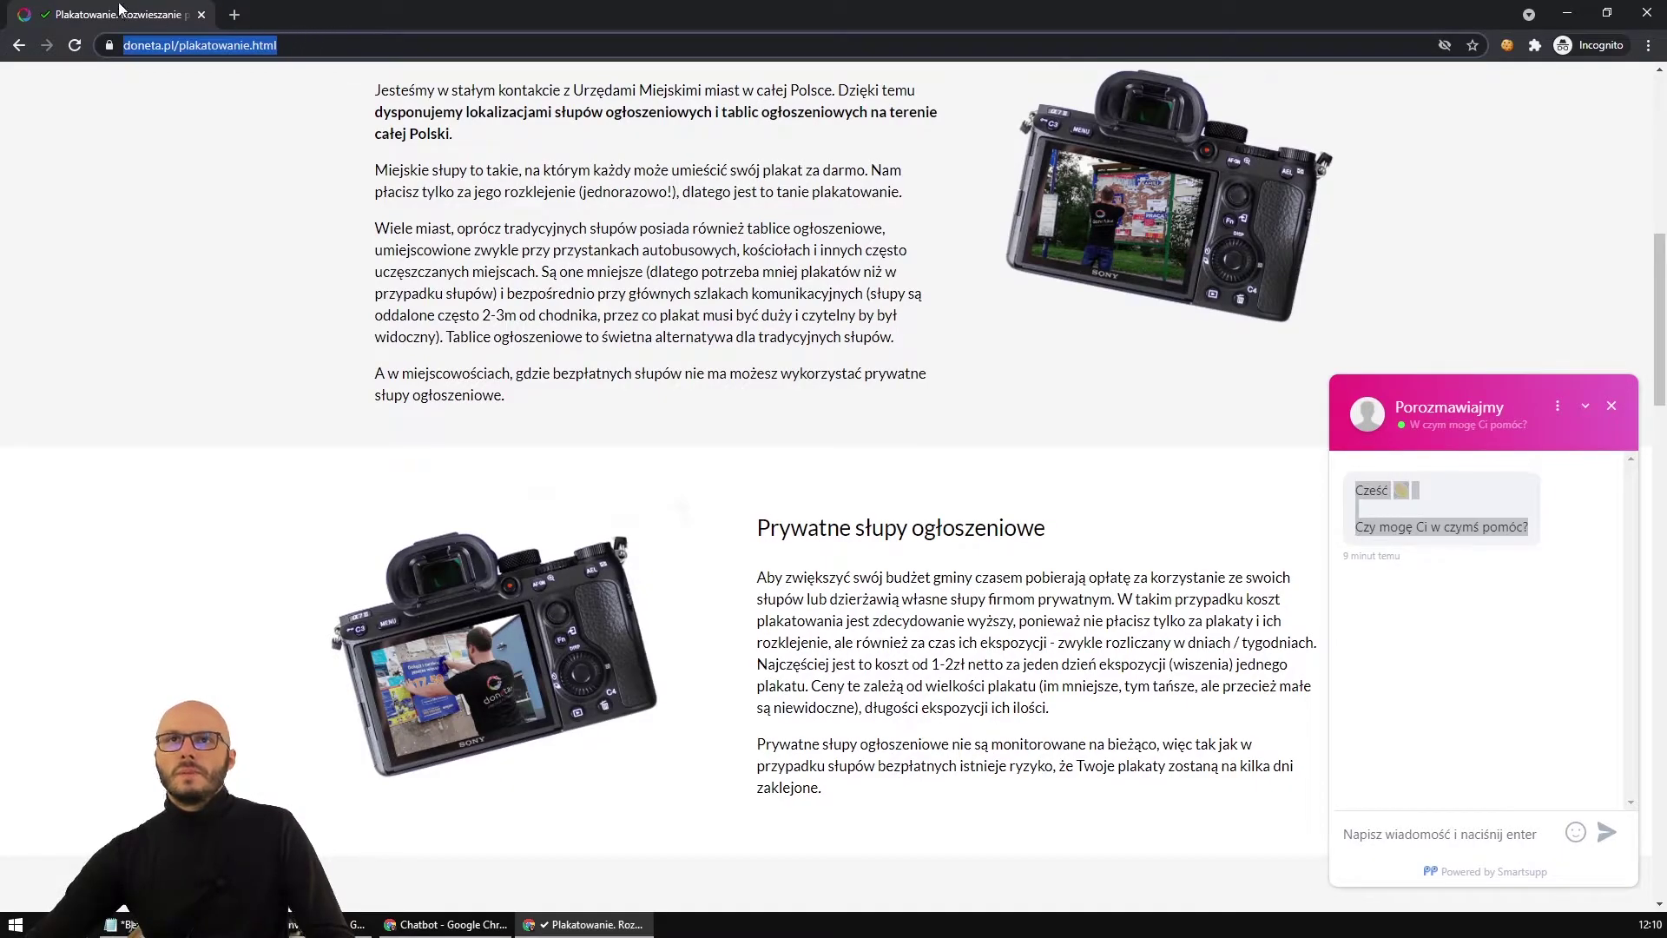
click(201, 15)
Load doneta.pl/plakatowanie.html in a new incognito window and open the chat showing the town greeting.
key(ctrl+shift+n)
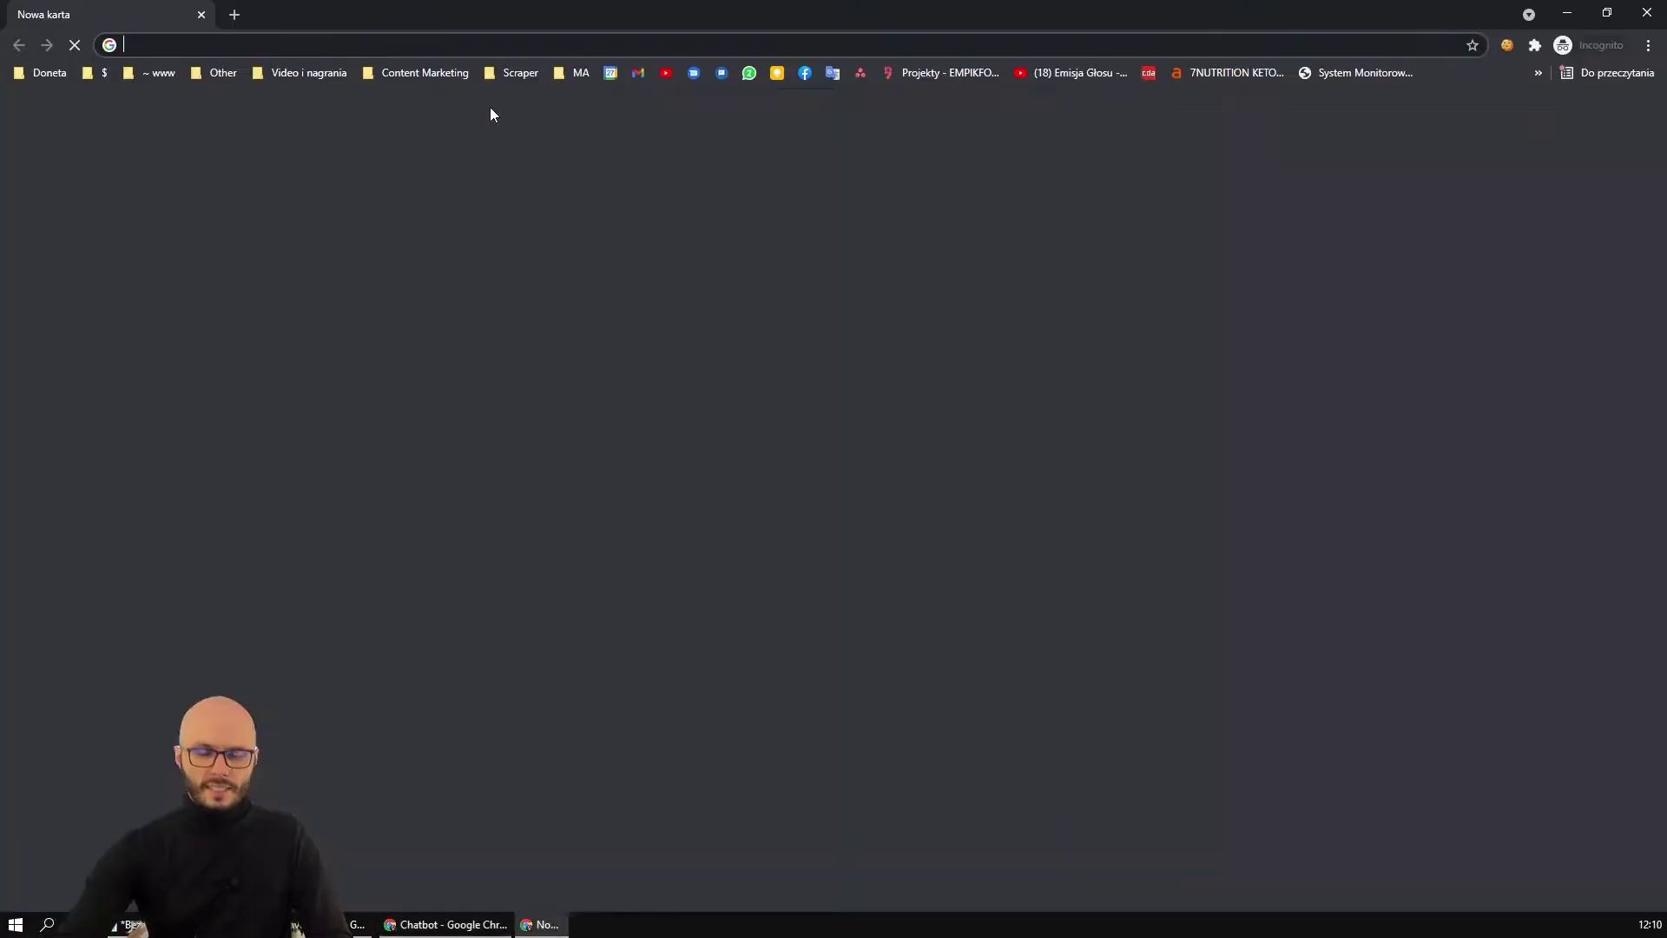
key(ctrl+v)
key(Return)
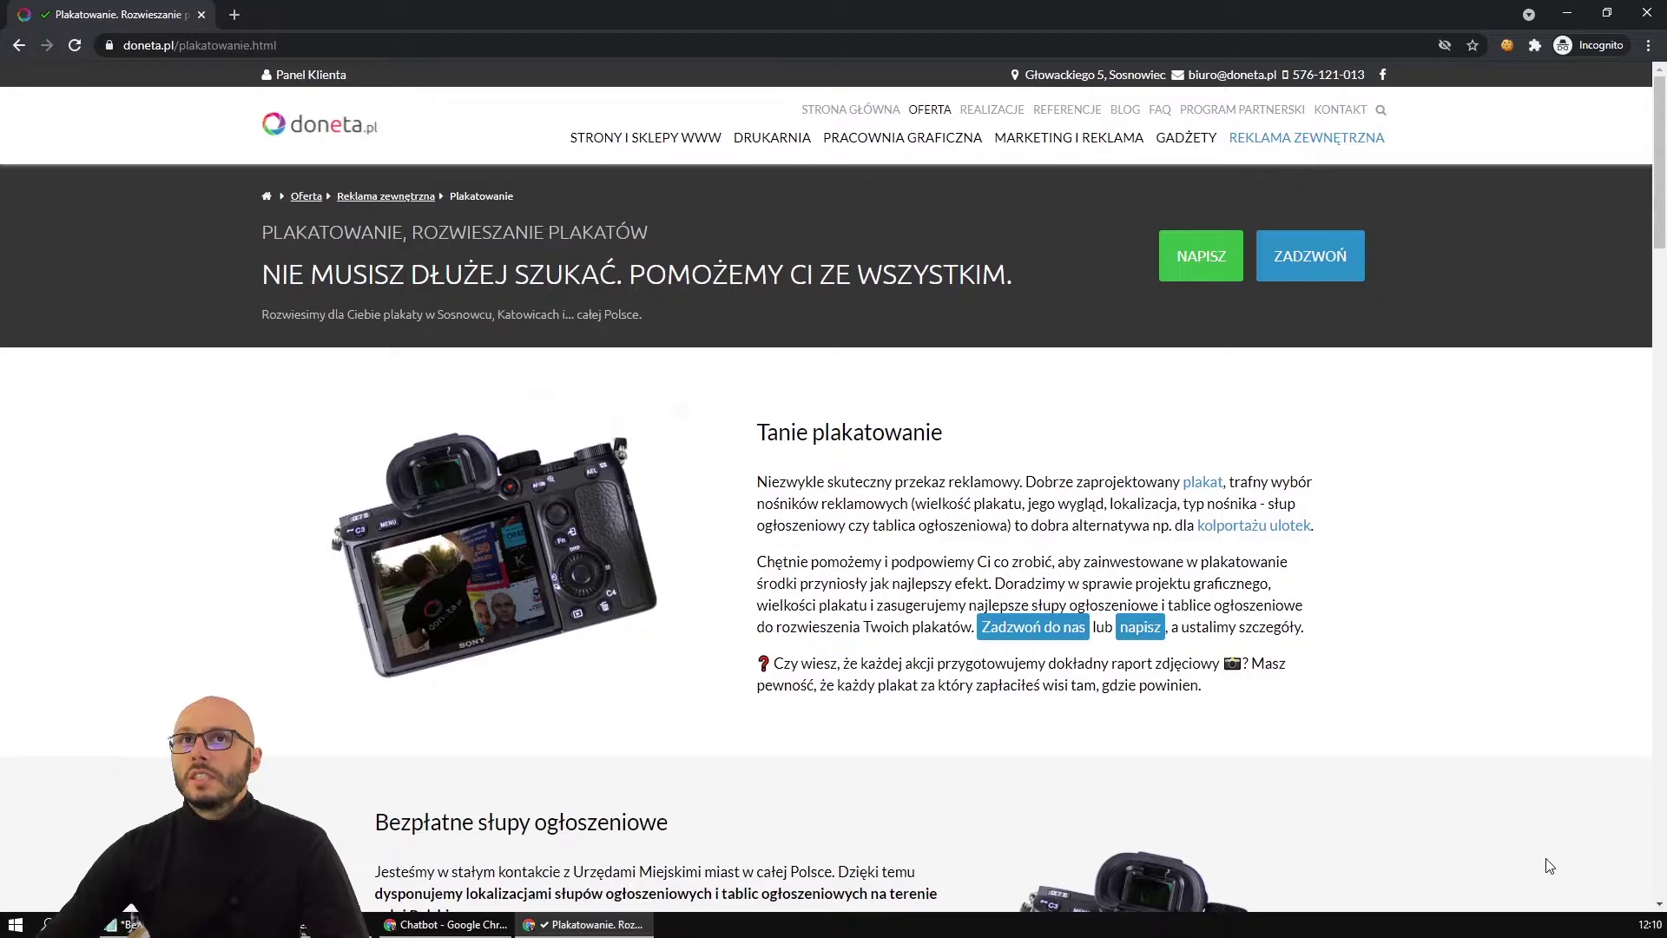
click(1550, 866)
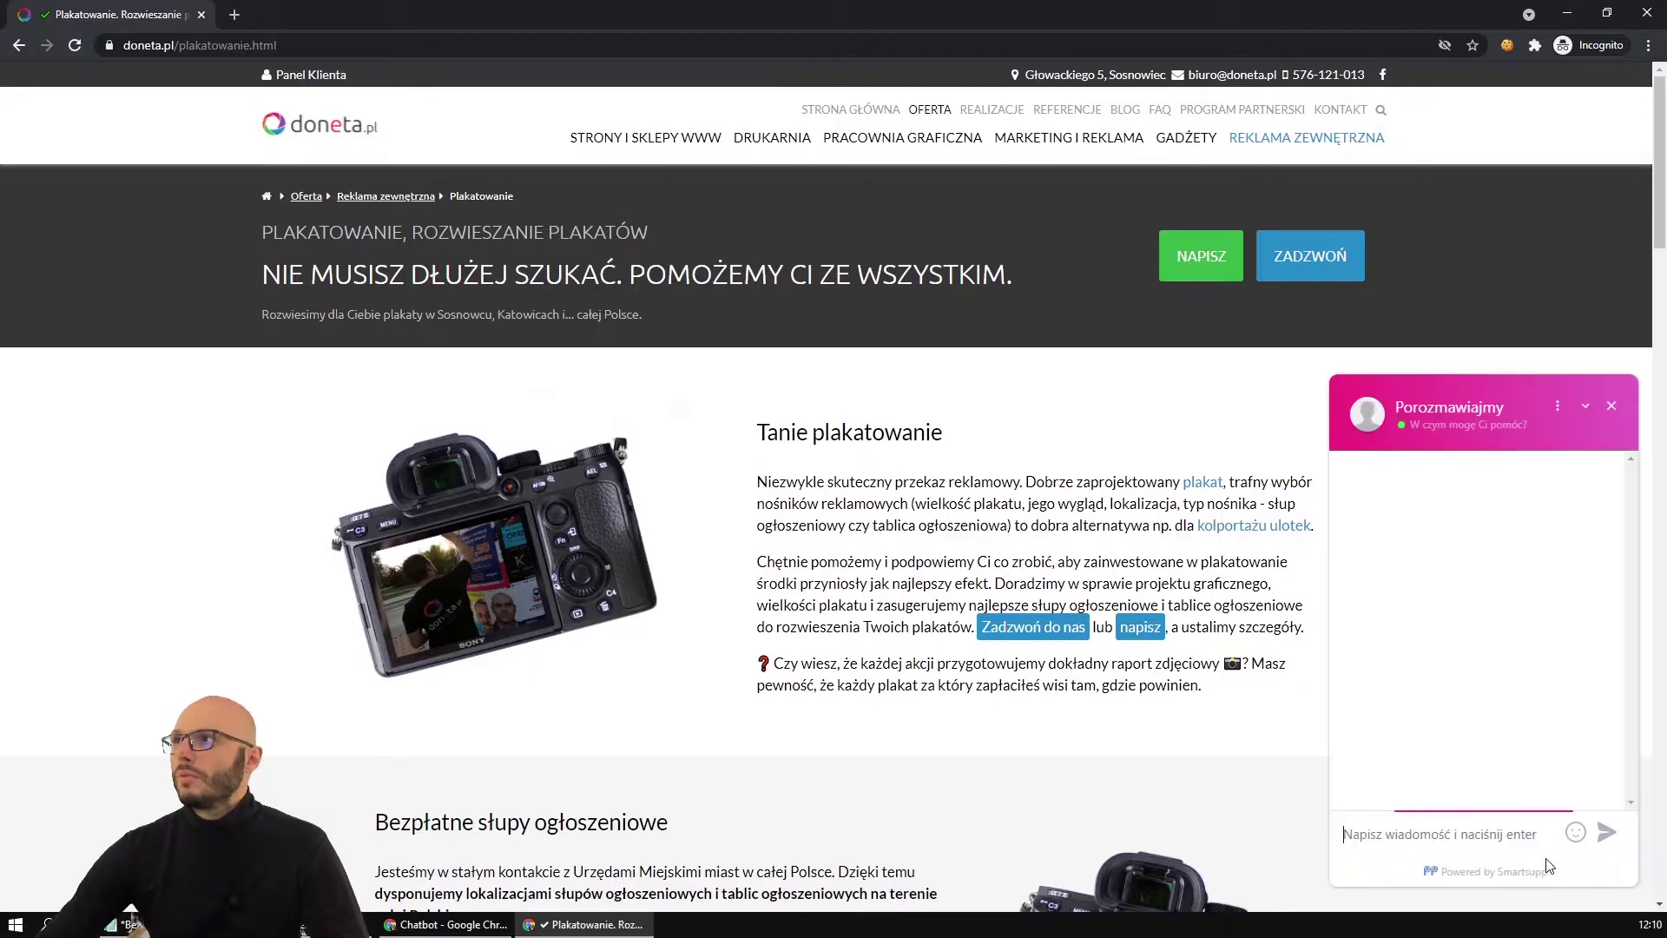
click(1612, 407)
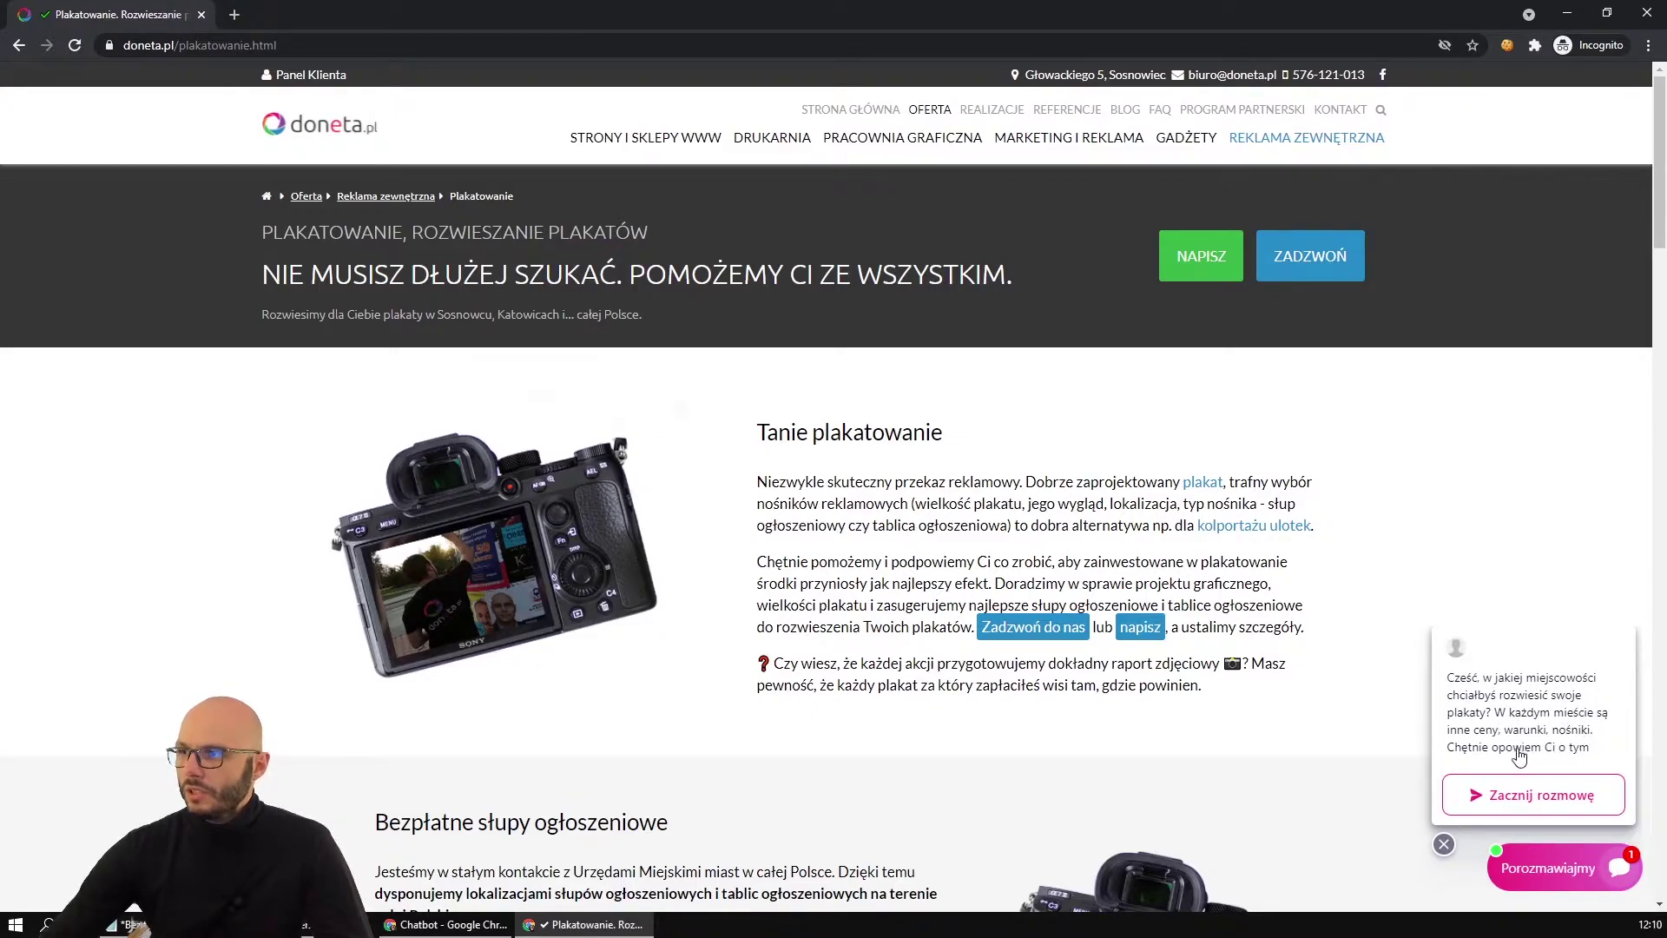
click(1561, 726)
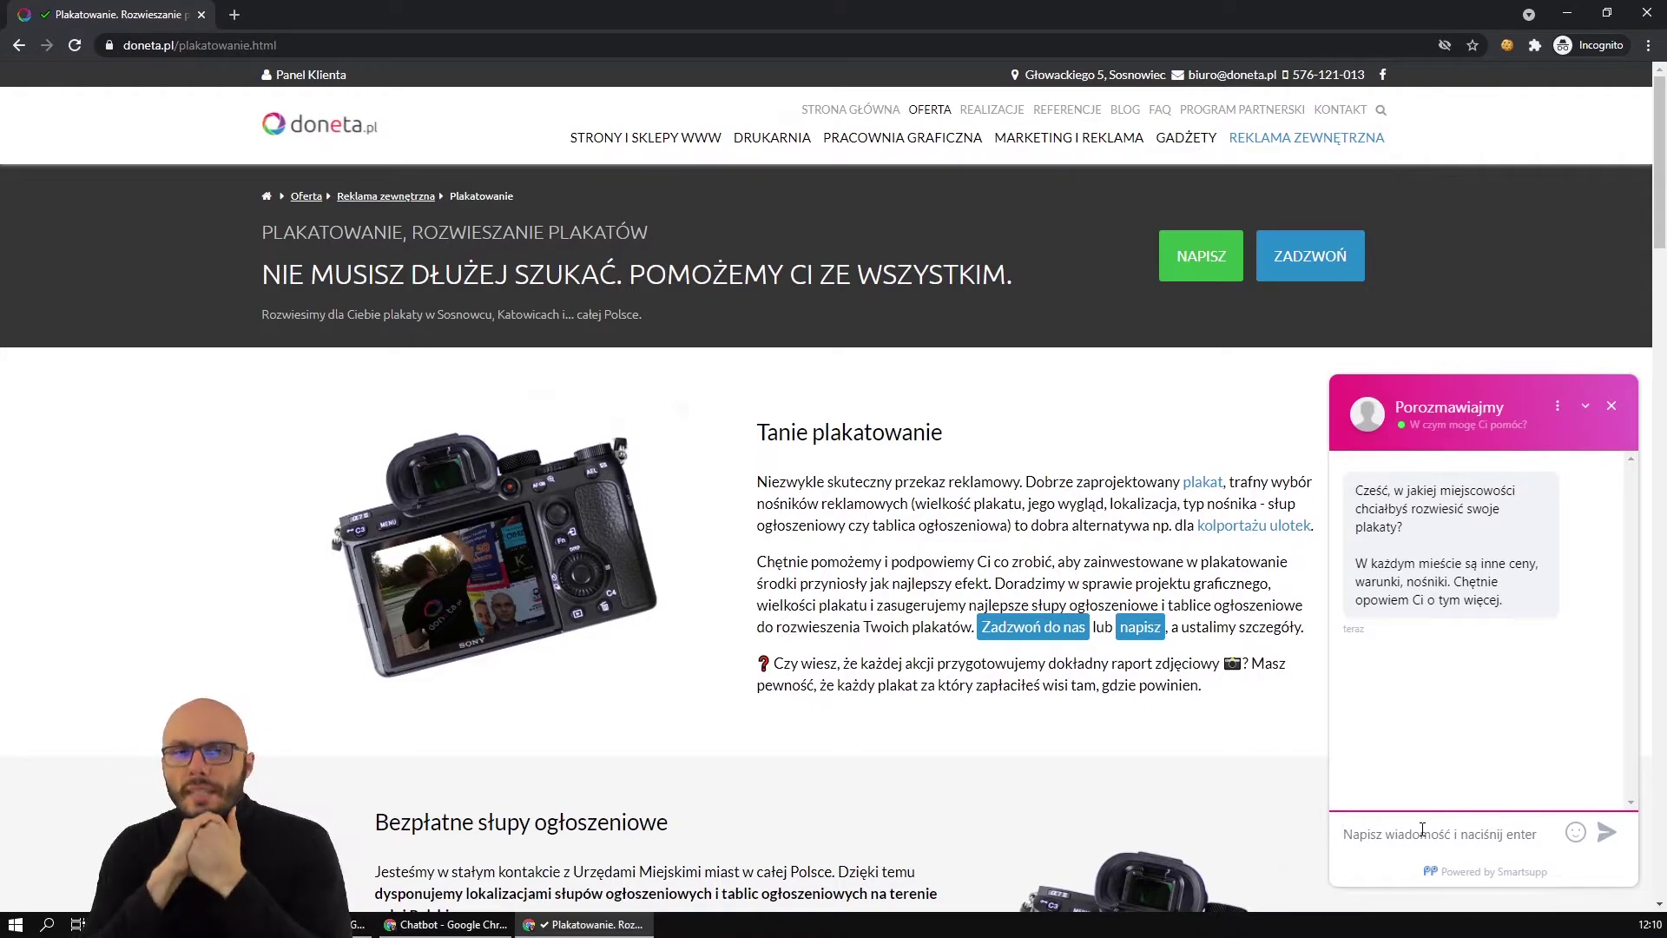
Reply 'Sosnowiec' in the chat and submit the visitor's name, e-mail and phone number.
text(Sosnowiec)
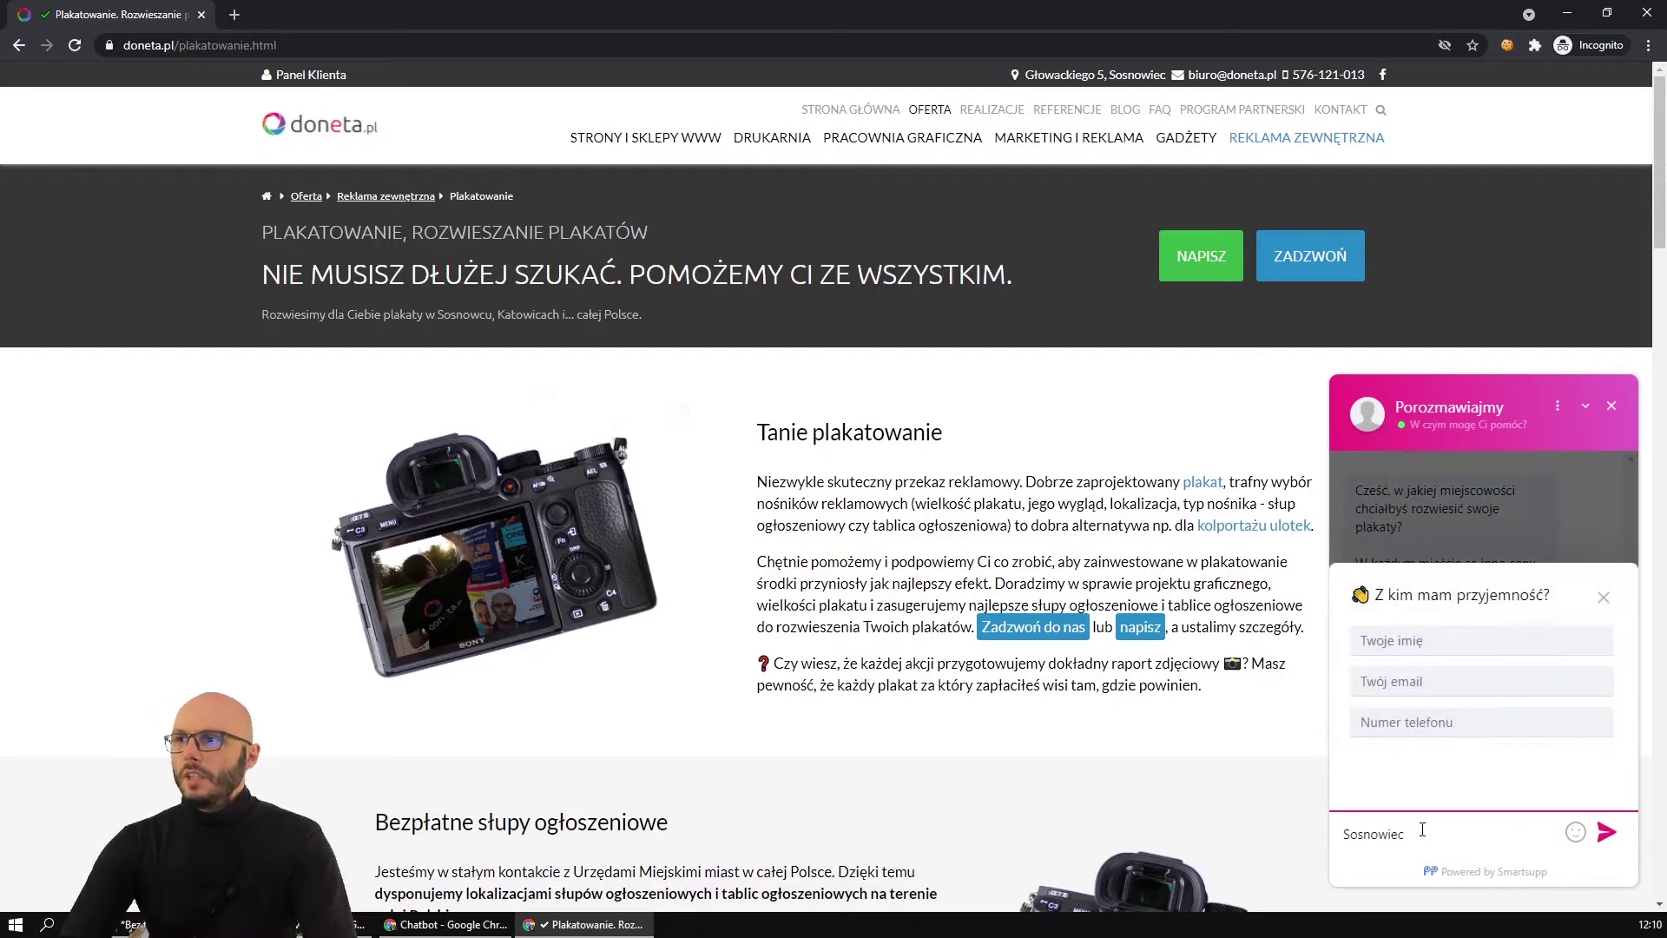
click(1416, 640)
key(Tab)
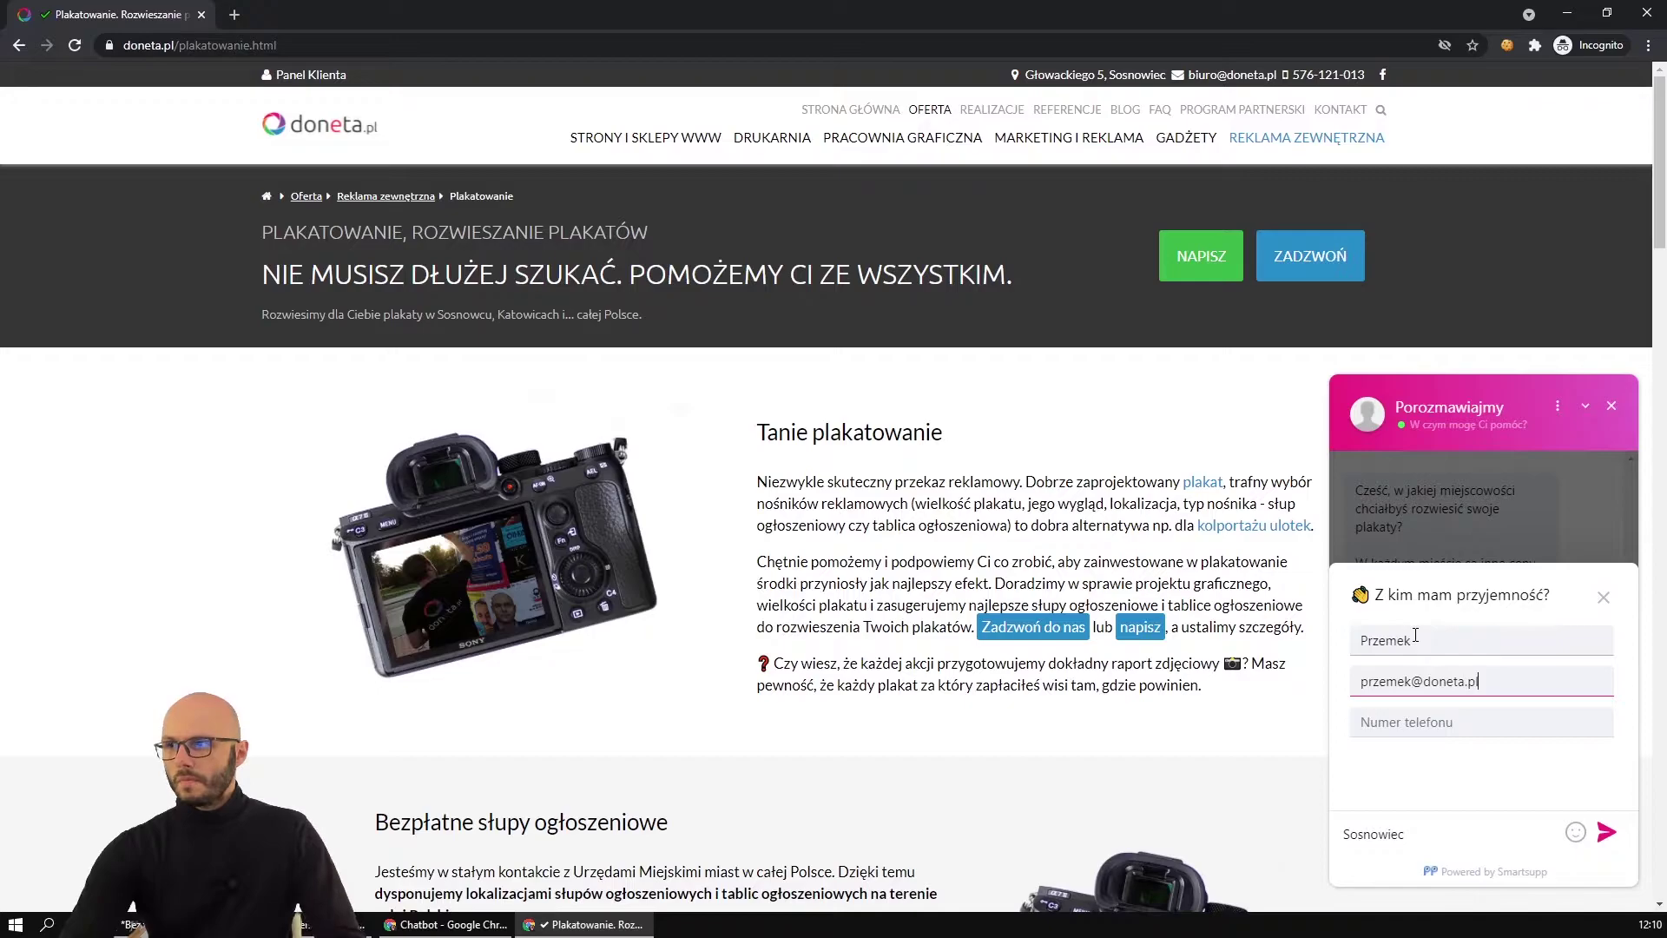
key(Tab)
key(Return)
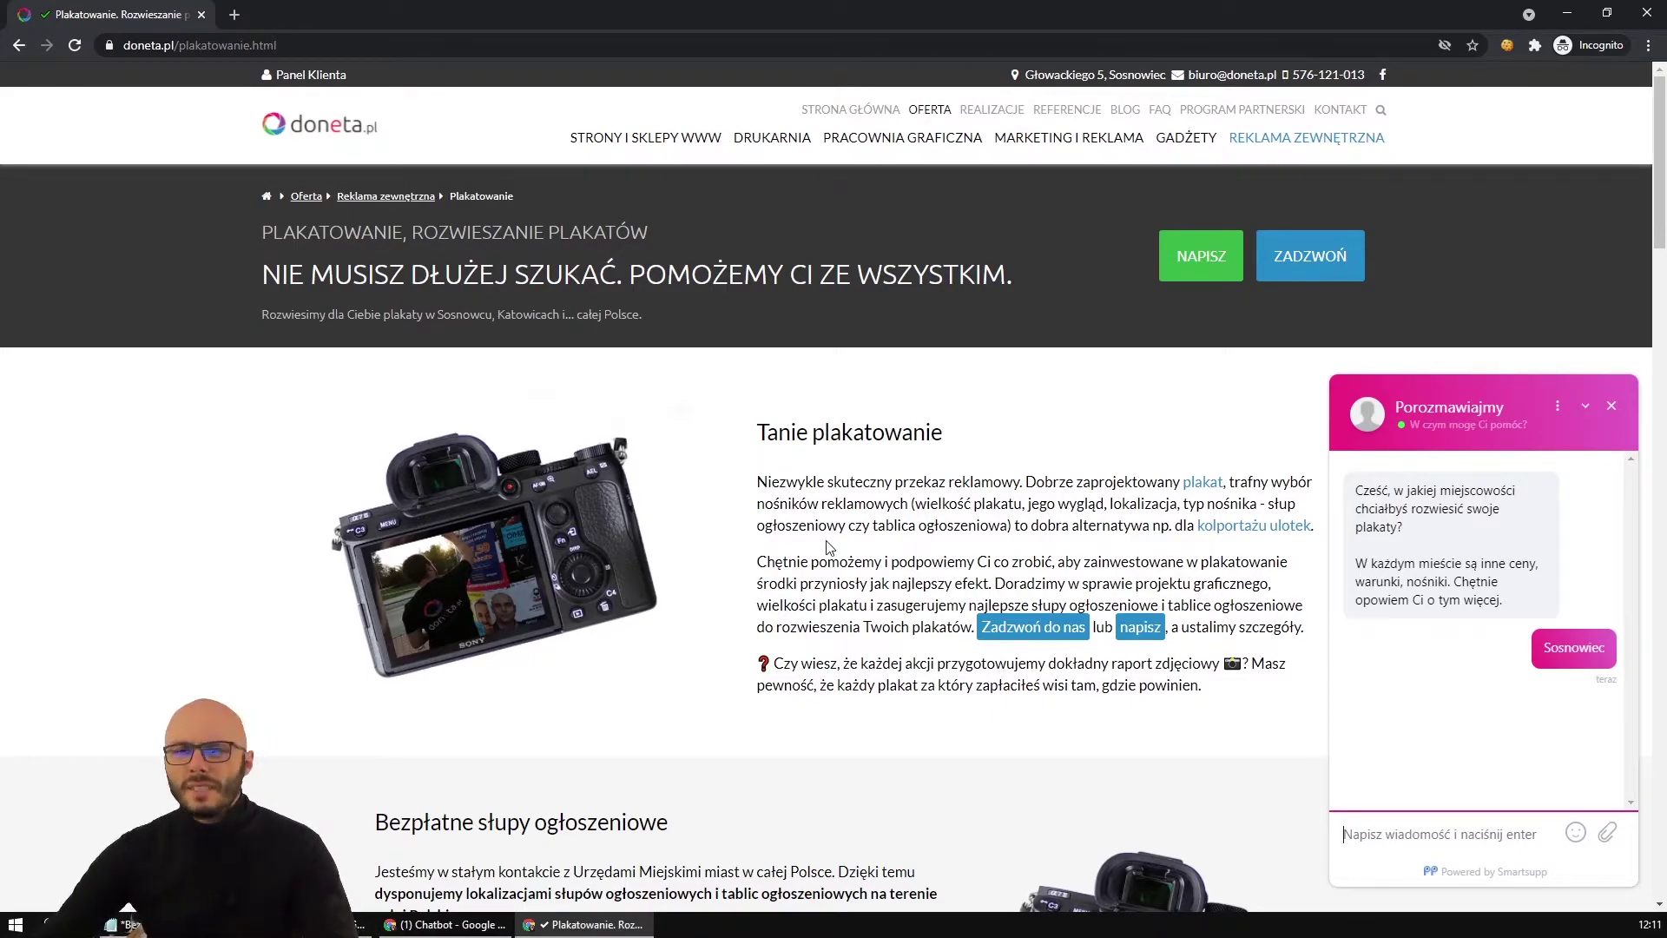
Create a Własny bot named 'Plakatowanie - nie ma mnie' and open its Zaawansowane settings.
mouse_move(443, 924)
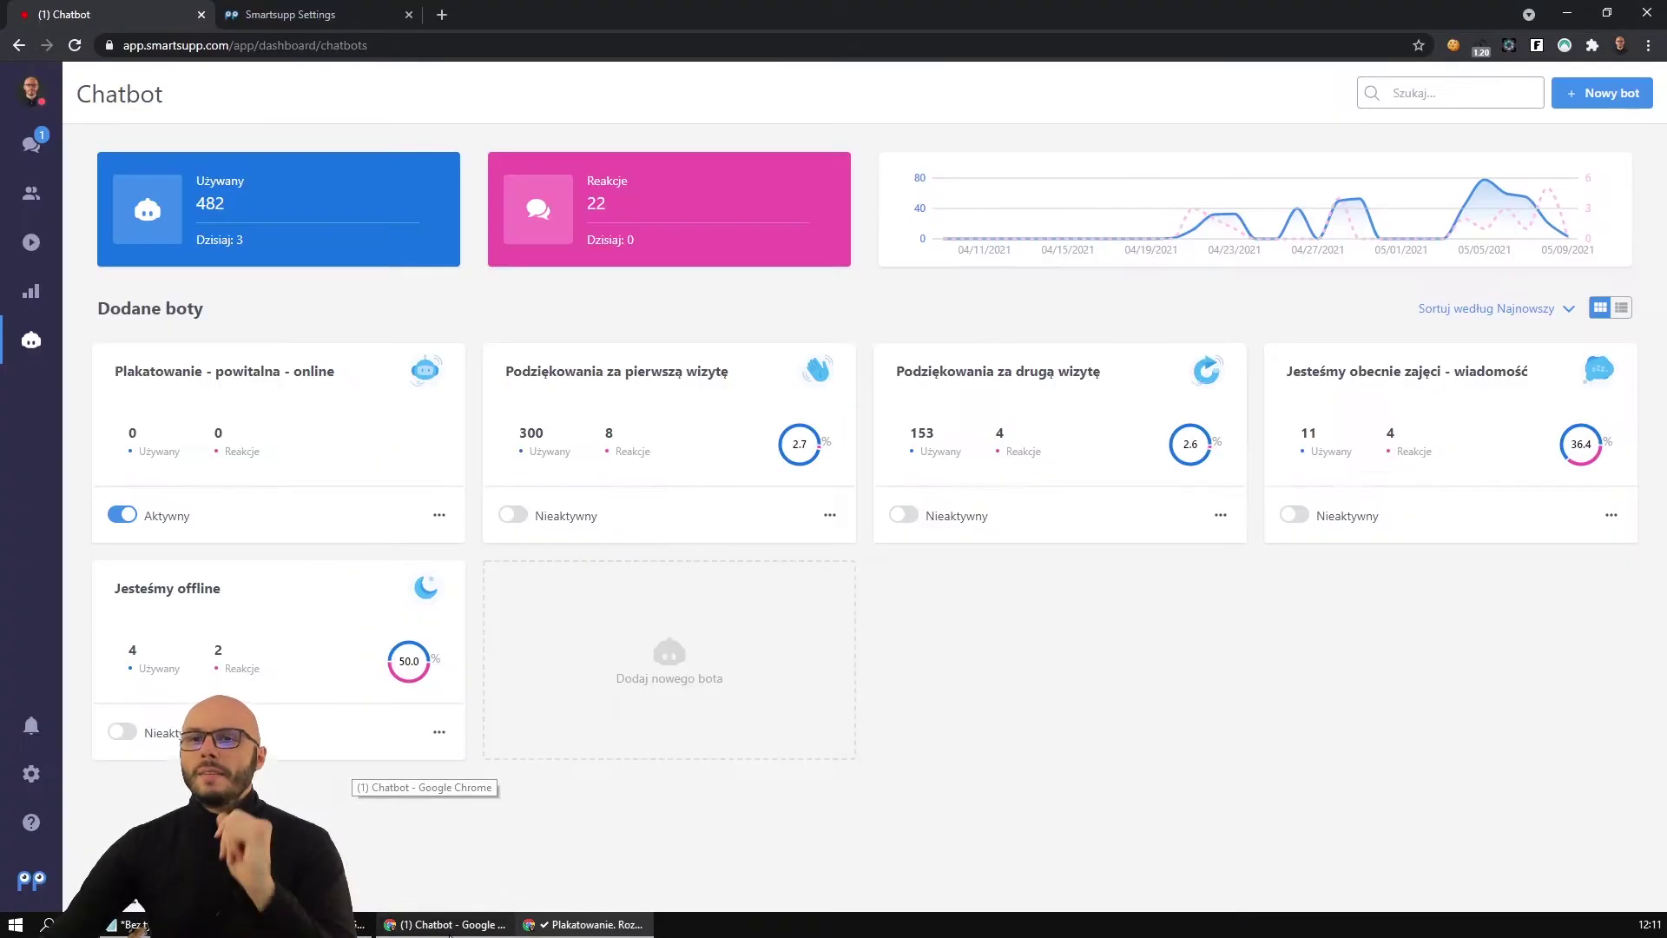
click(386, 863)
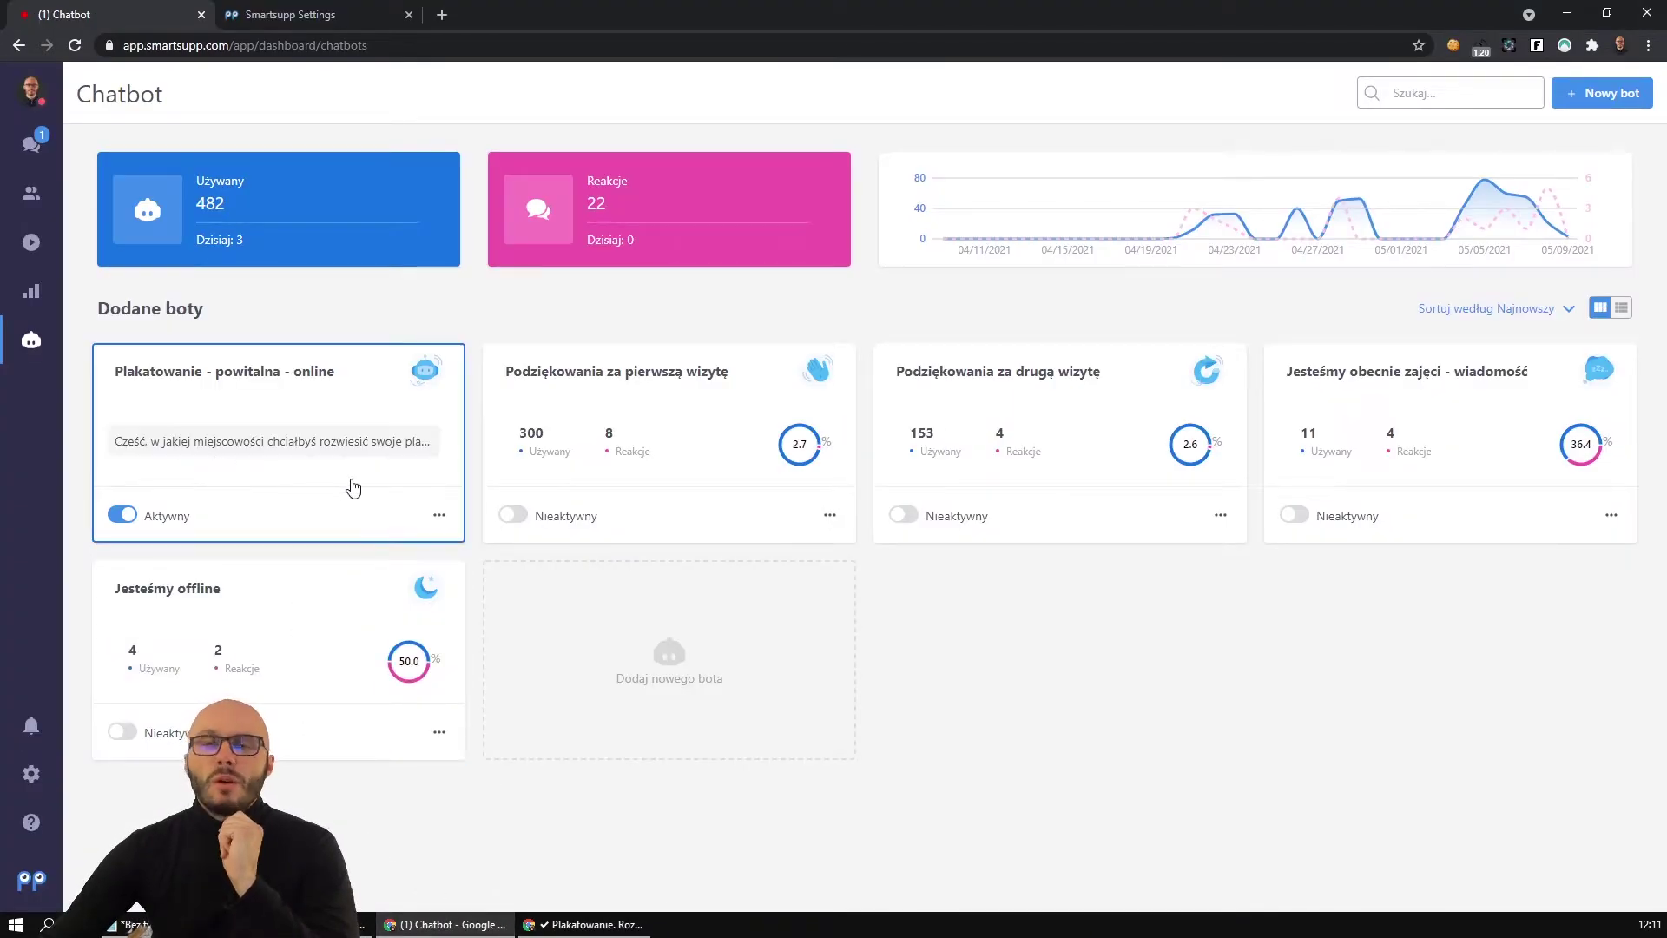
click(580, 605)
click(1251, 836)
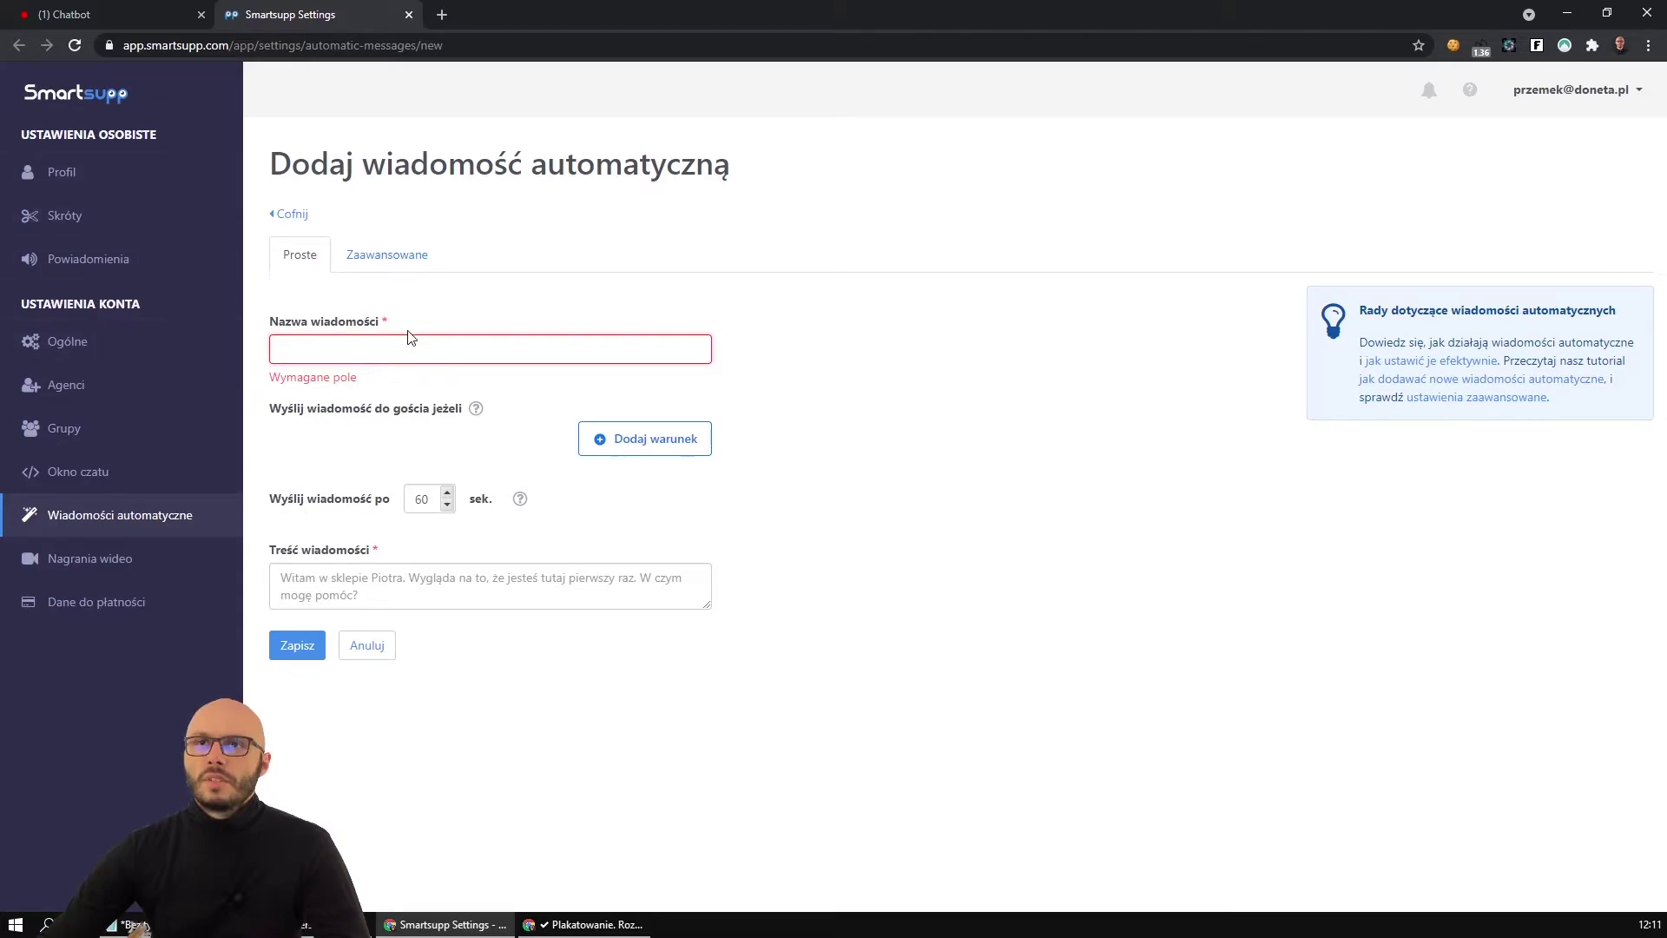
text(Plakatownaie)
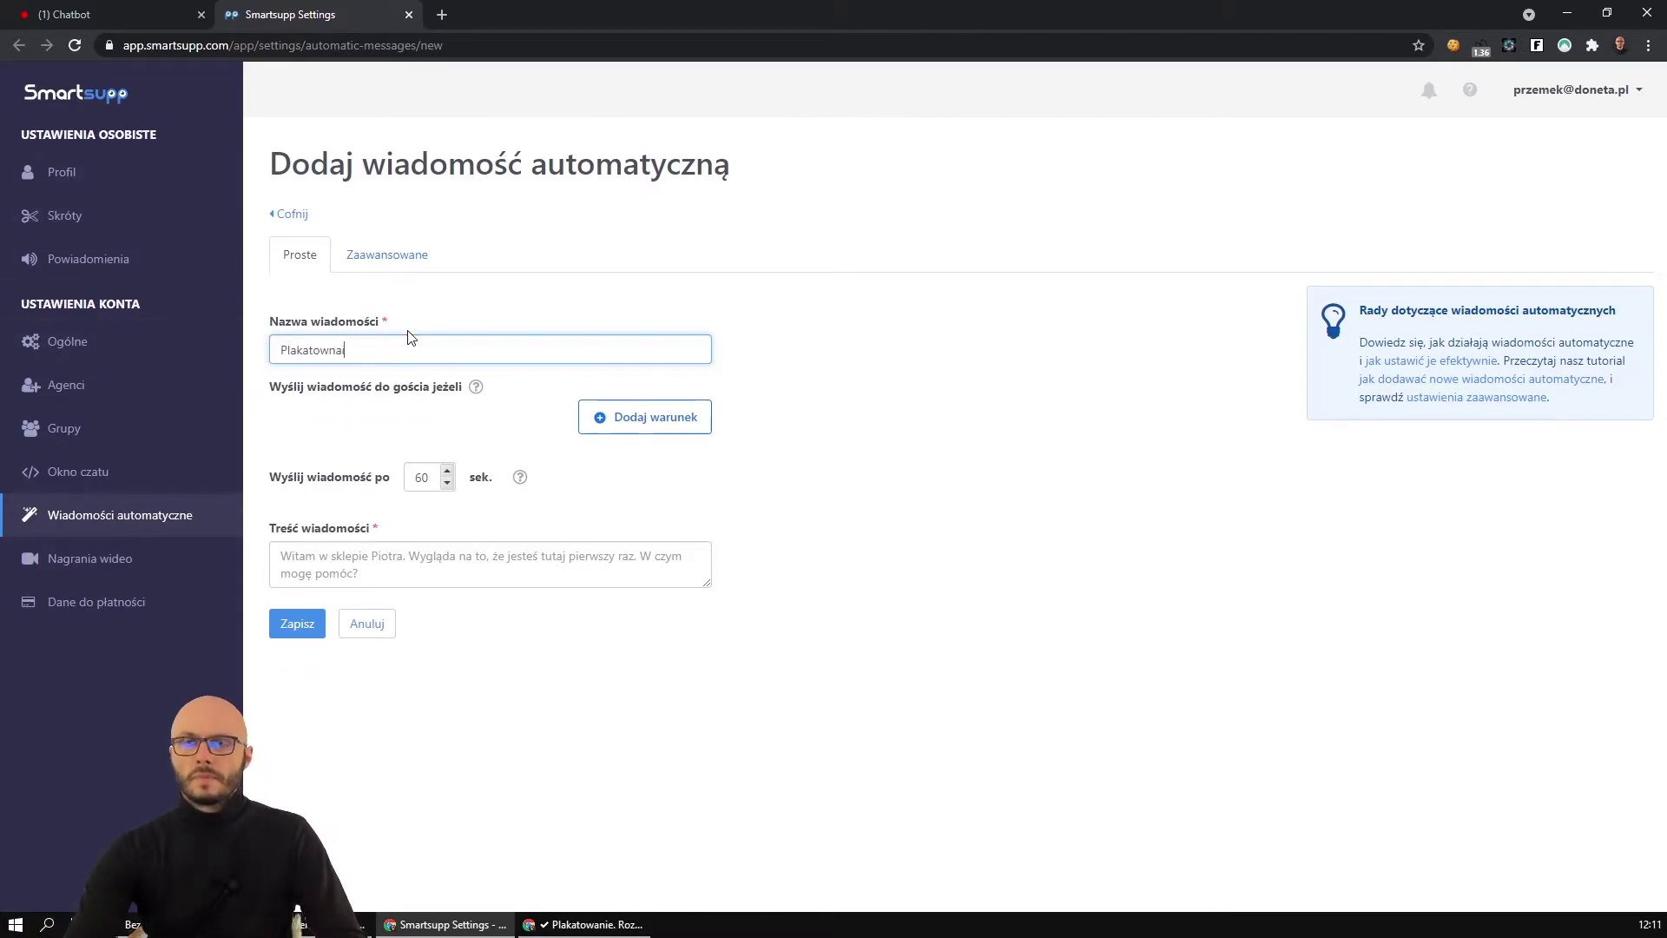
key(BackSpace)
key(BackSpace)
key(BackSpace)
text(ie - )
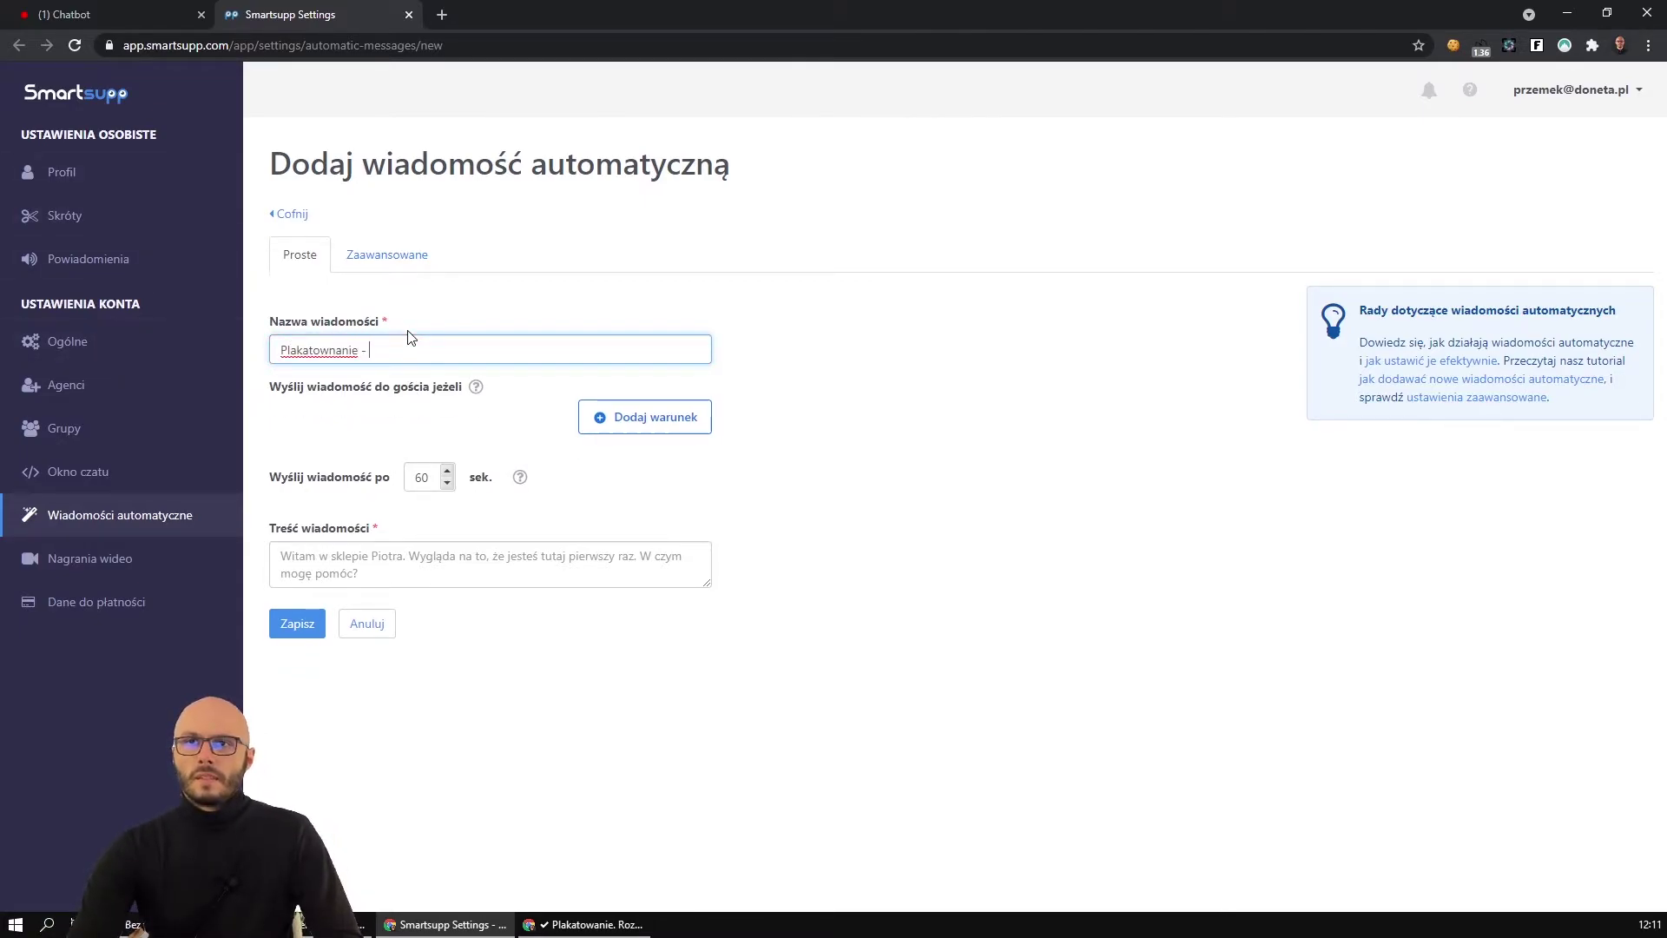
text(nie ma mnie)
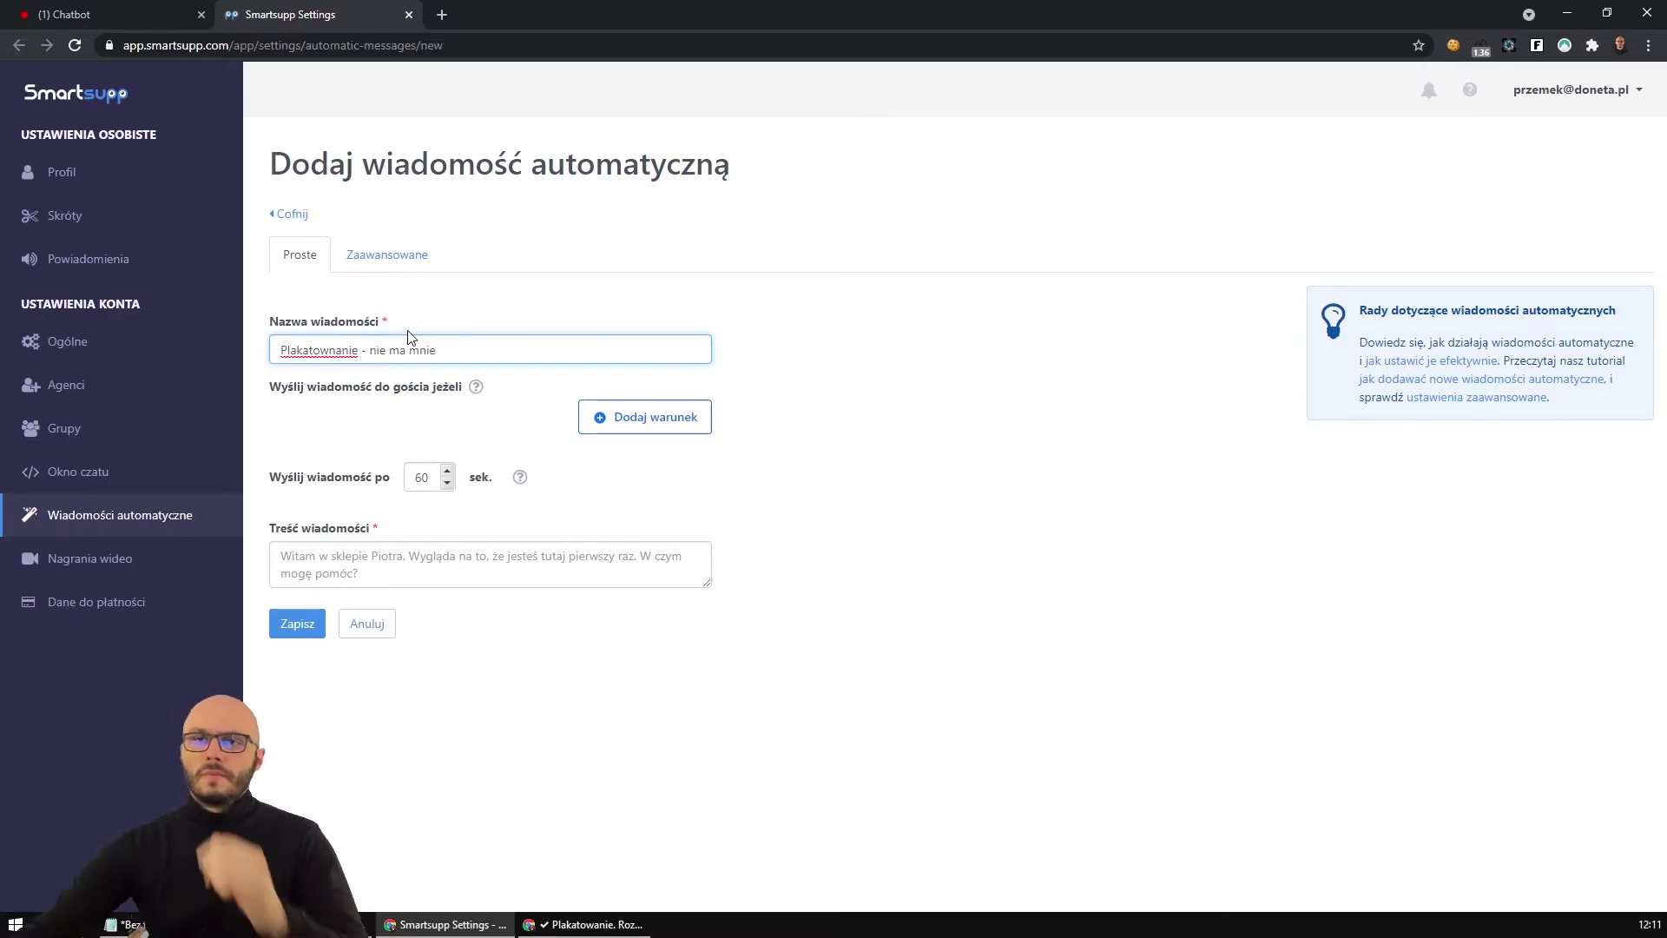
click(412, 256)
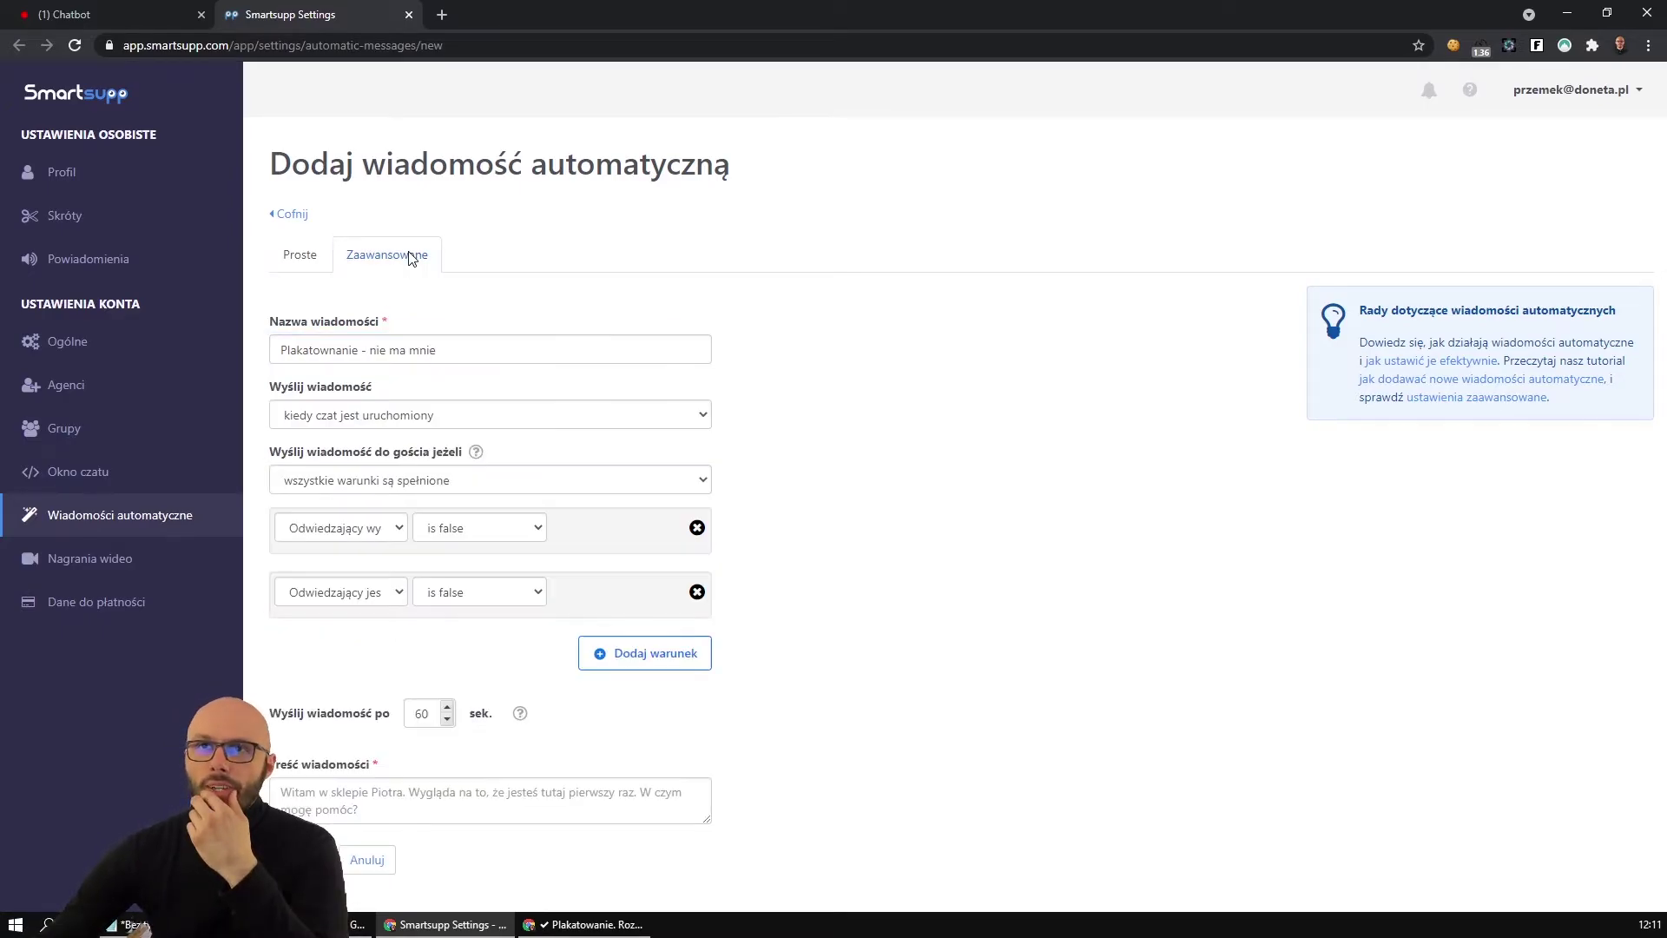
Trigger the message when the visitor writes, with a first condition requiring served visitor = false.
click(379, 418)
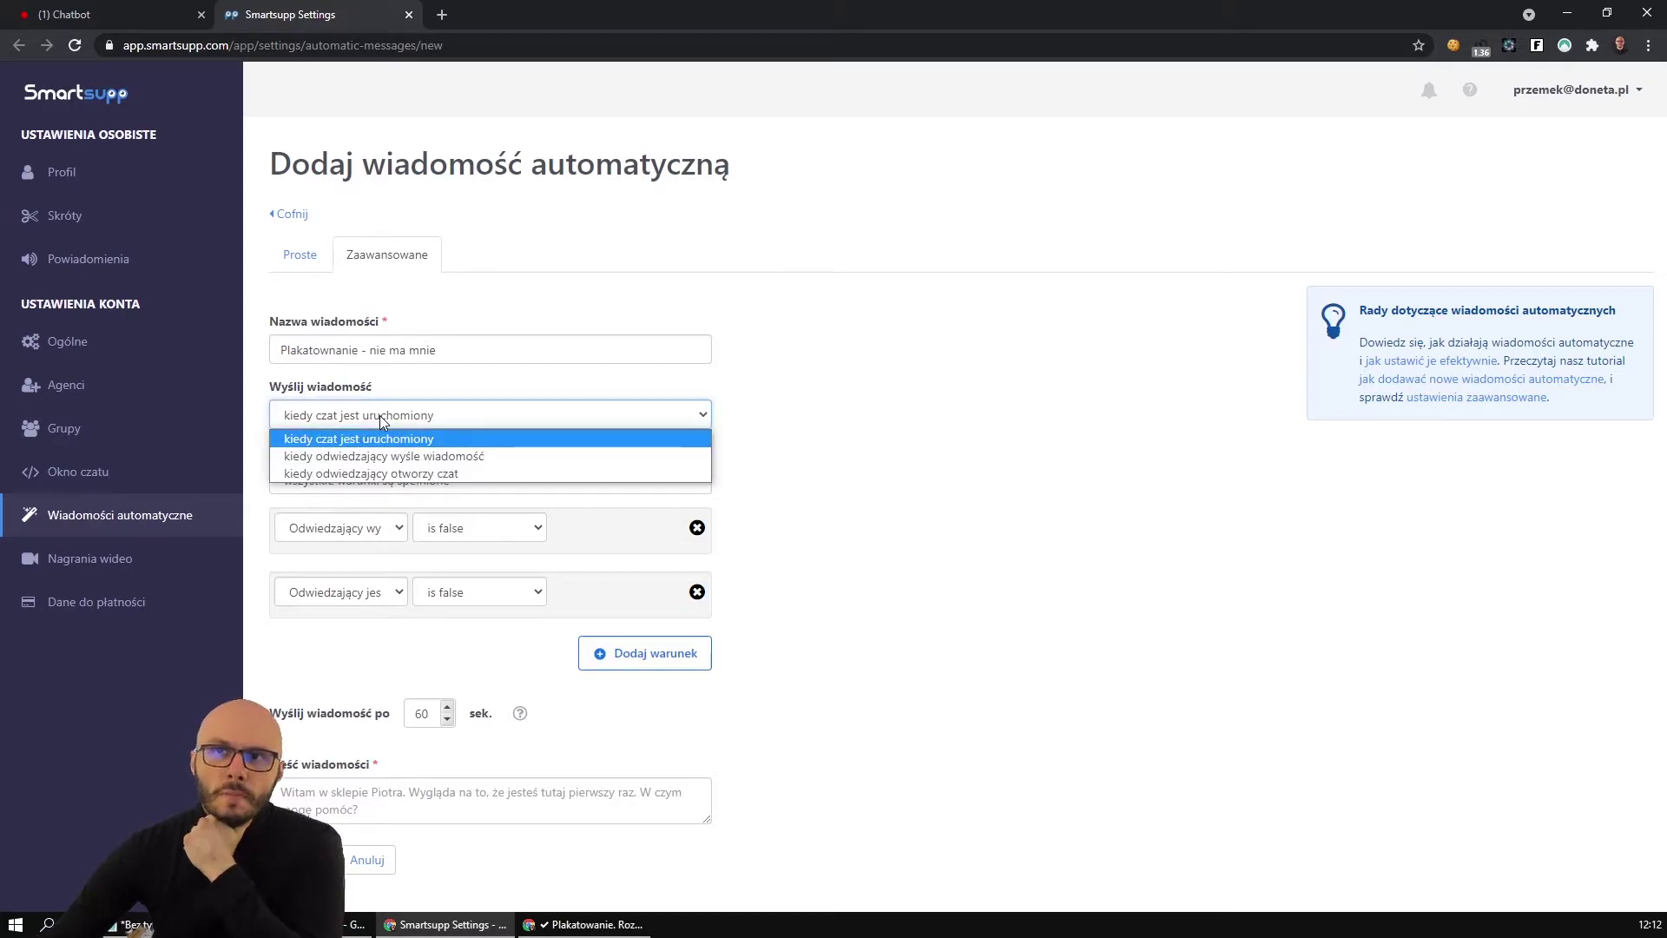
click(393, 456)
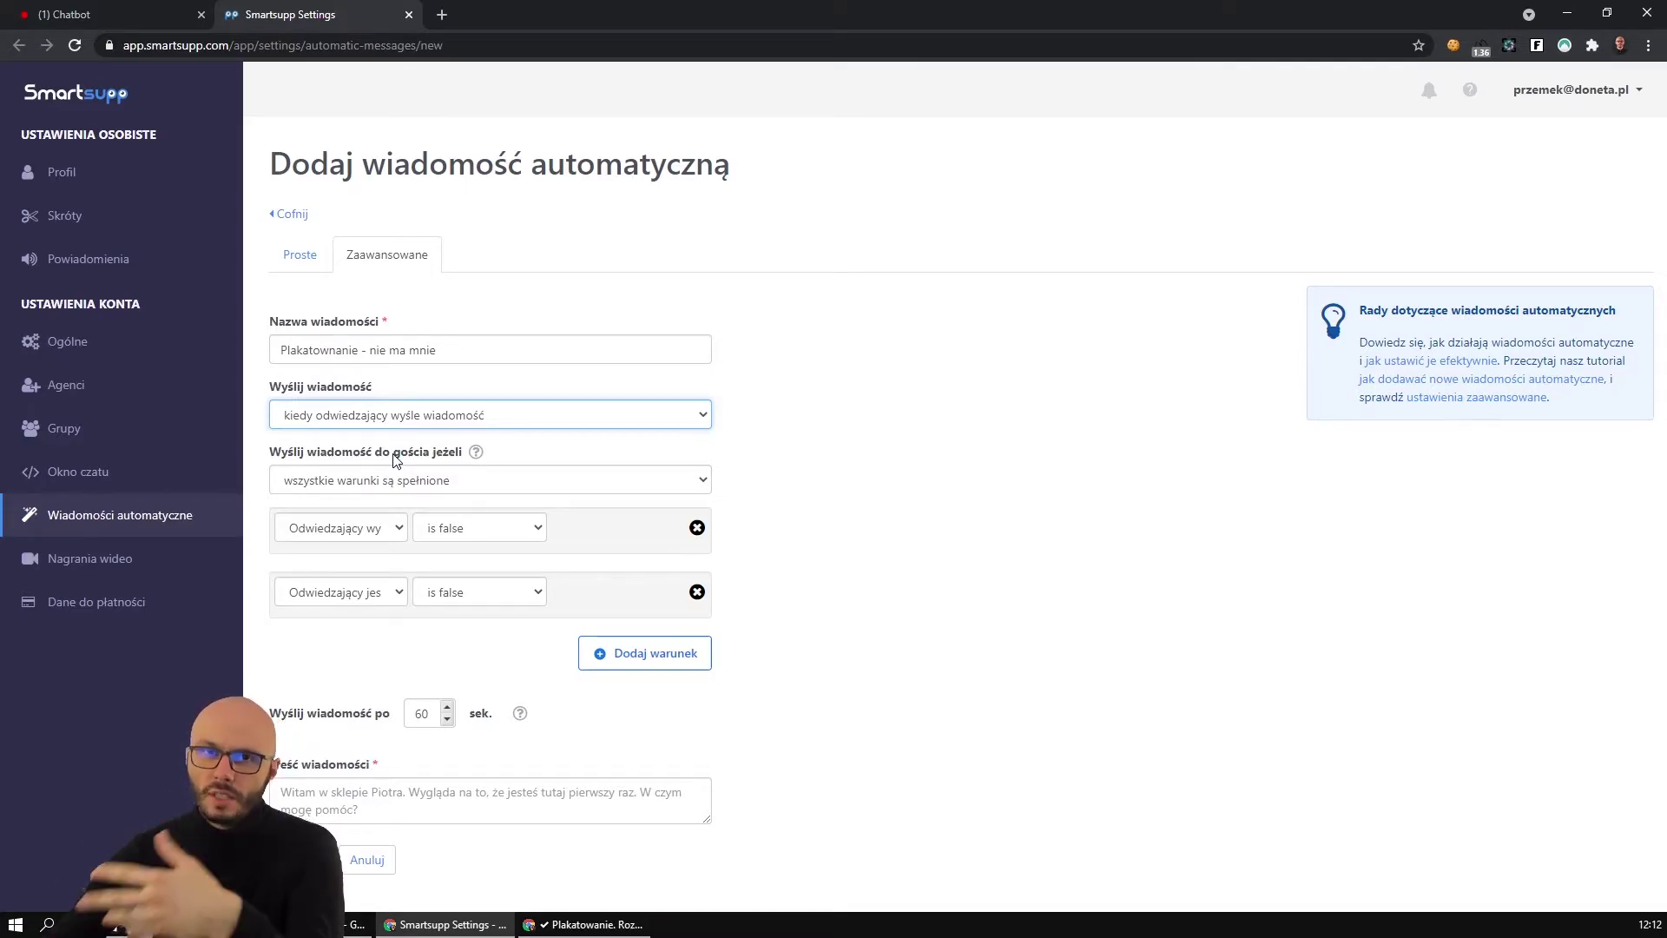
click(360, 531)
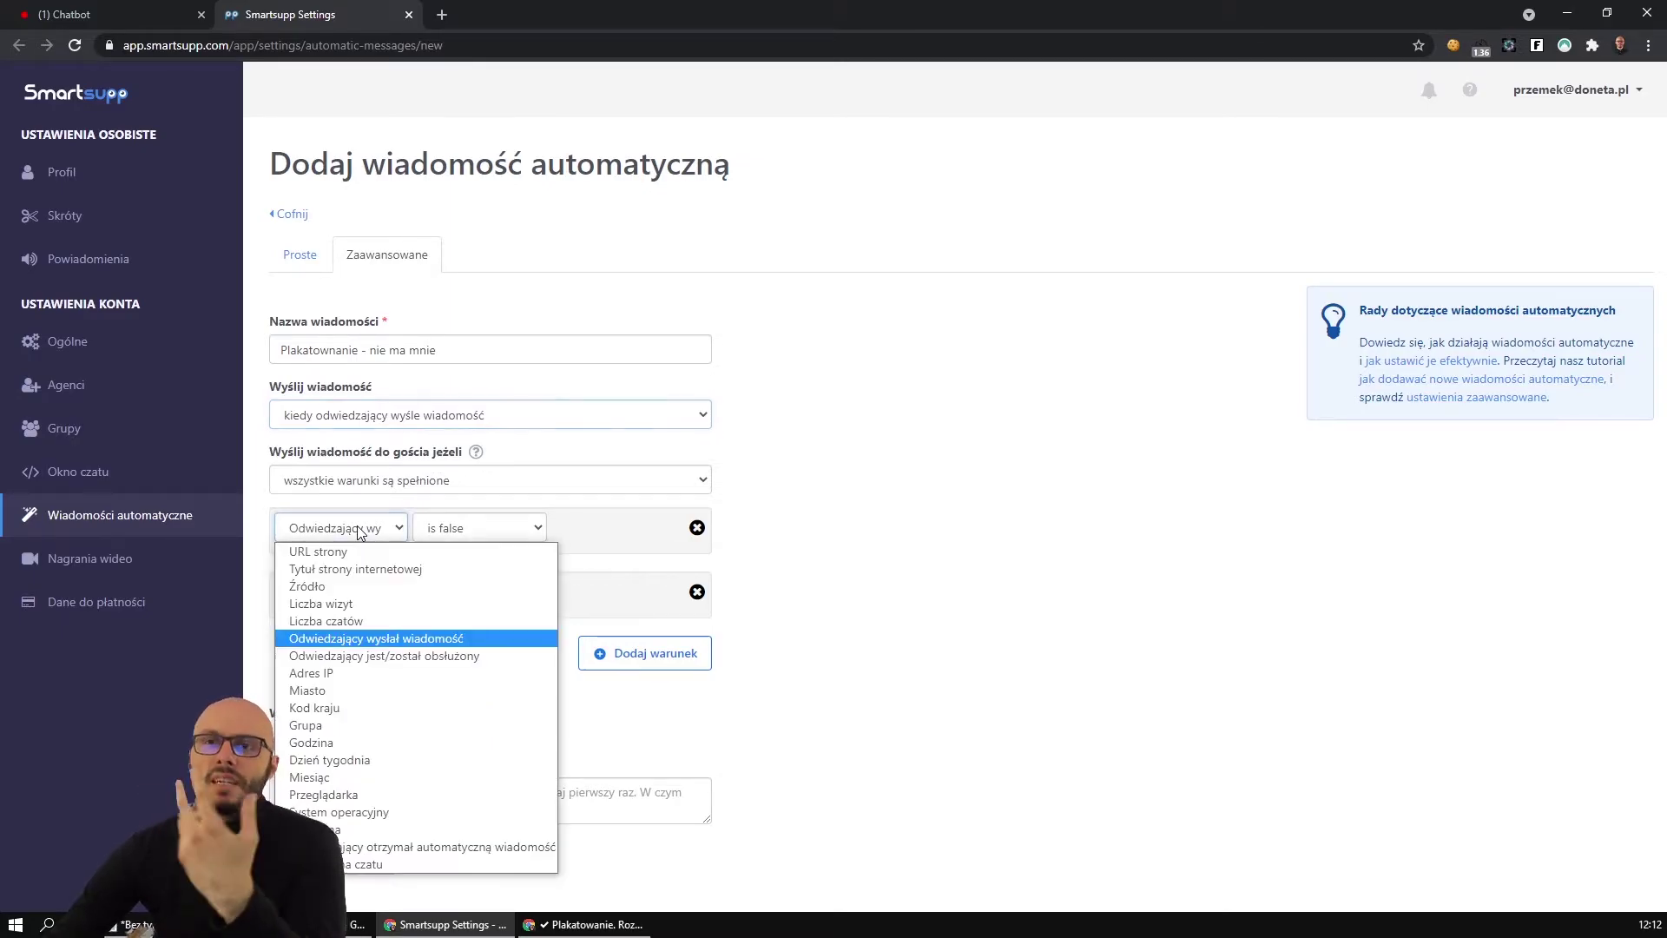
click(393, 642)
click(479, 528)
click(491, 563)
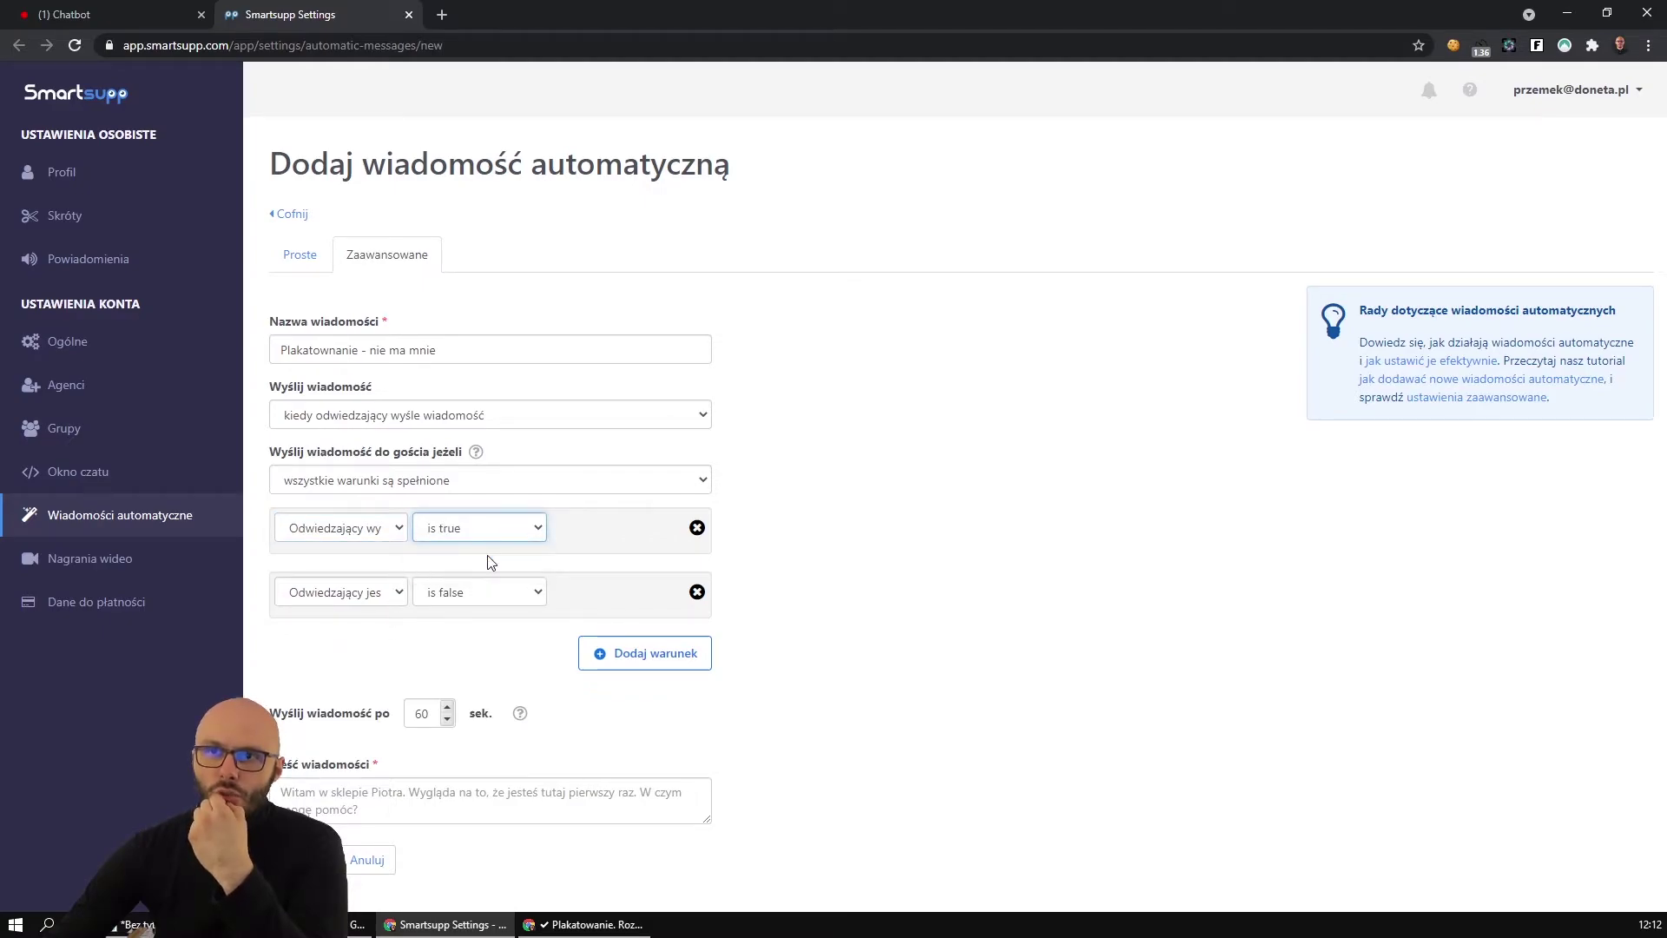
click(697, 528)
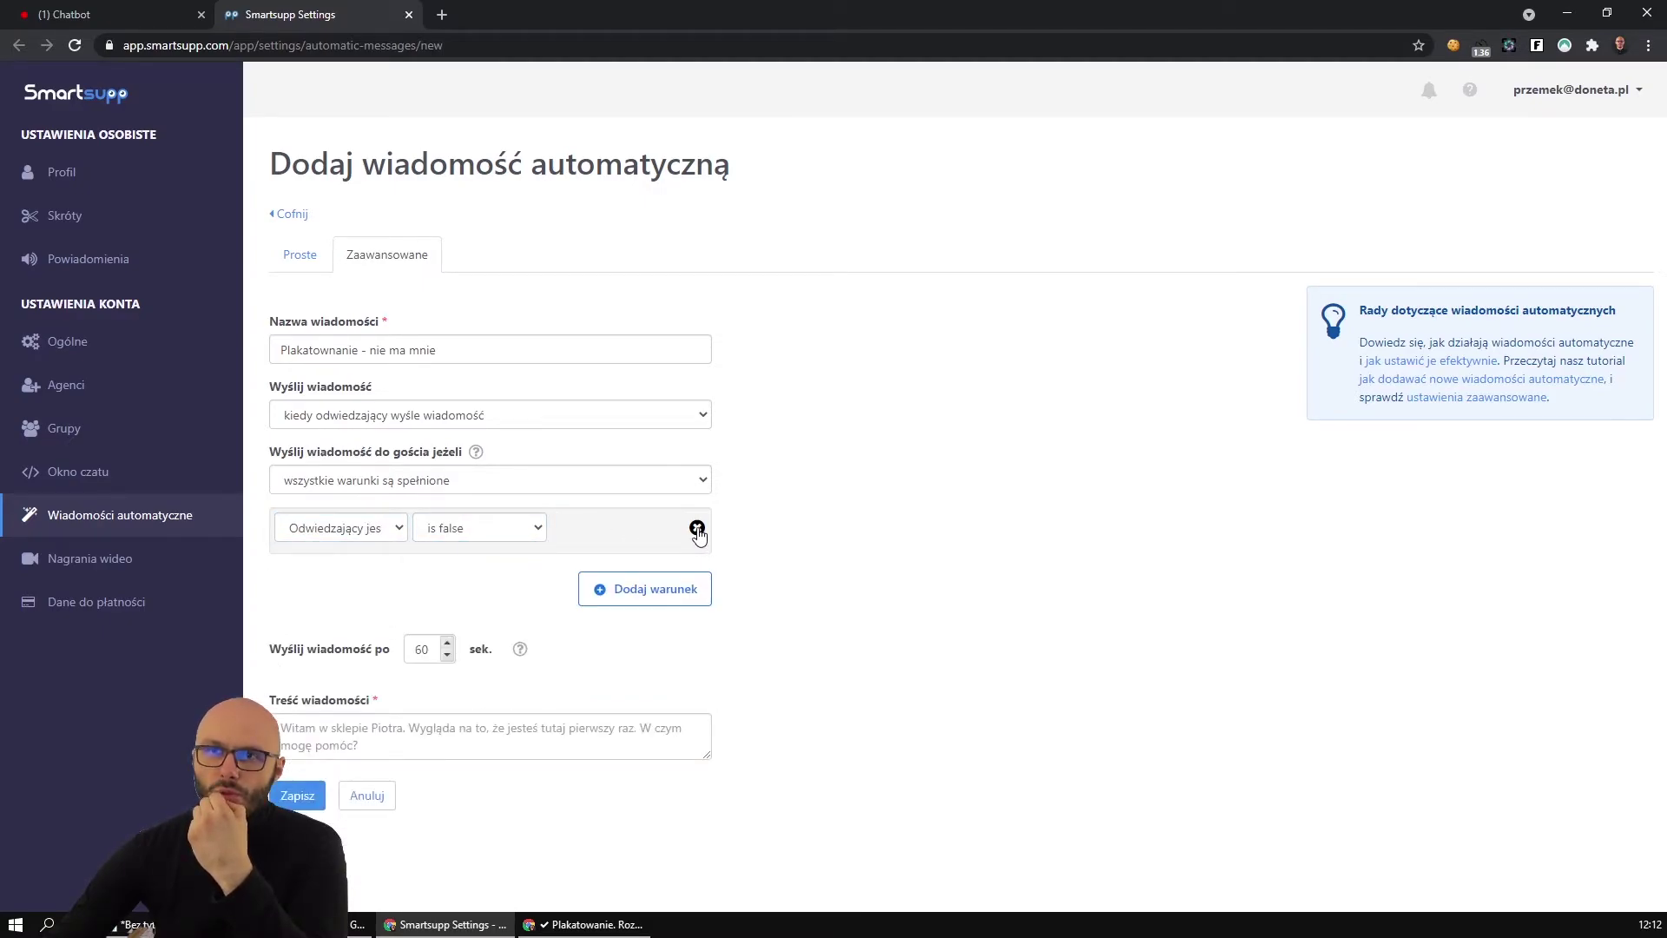
click(347, 531)
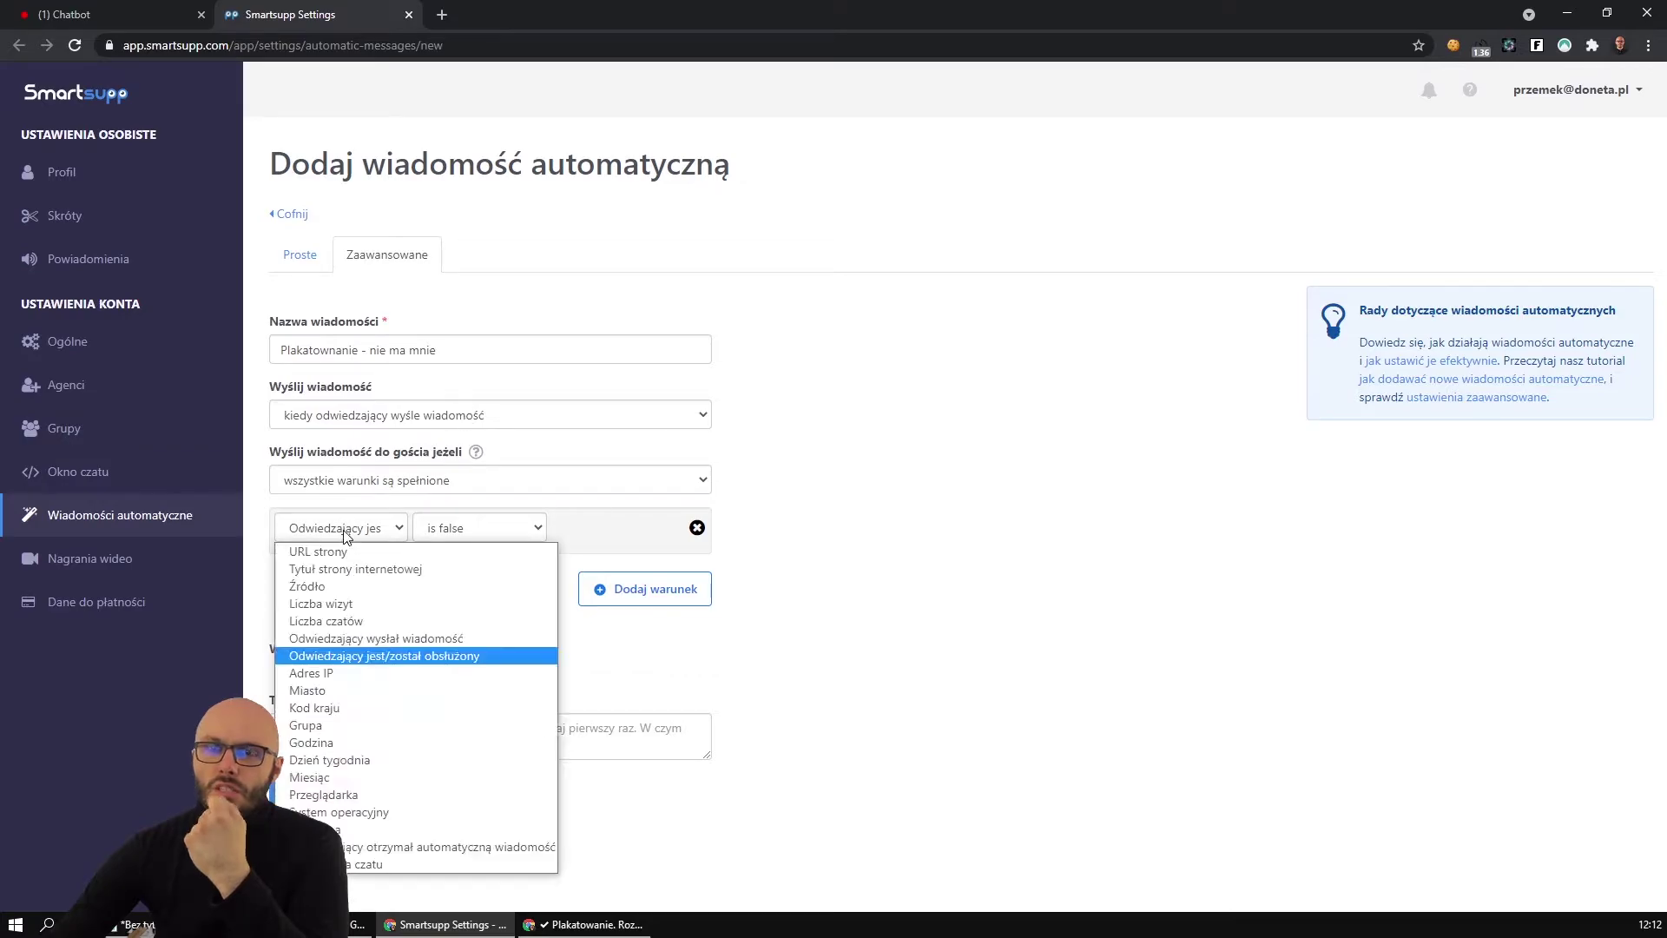
click(373, 660)
click(479, 526)
click(468, 570)
Add a second condition: visitor received an auto-message = true.
click(671, 590)
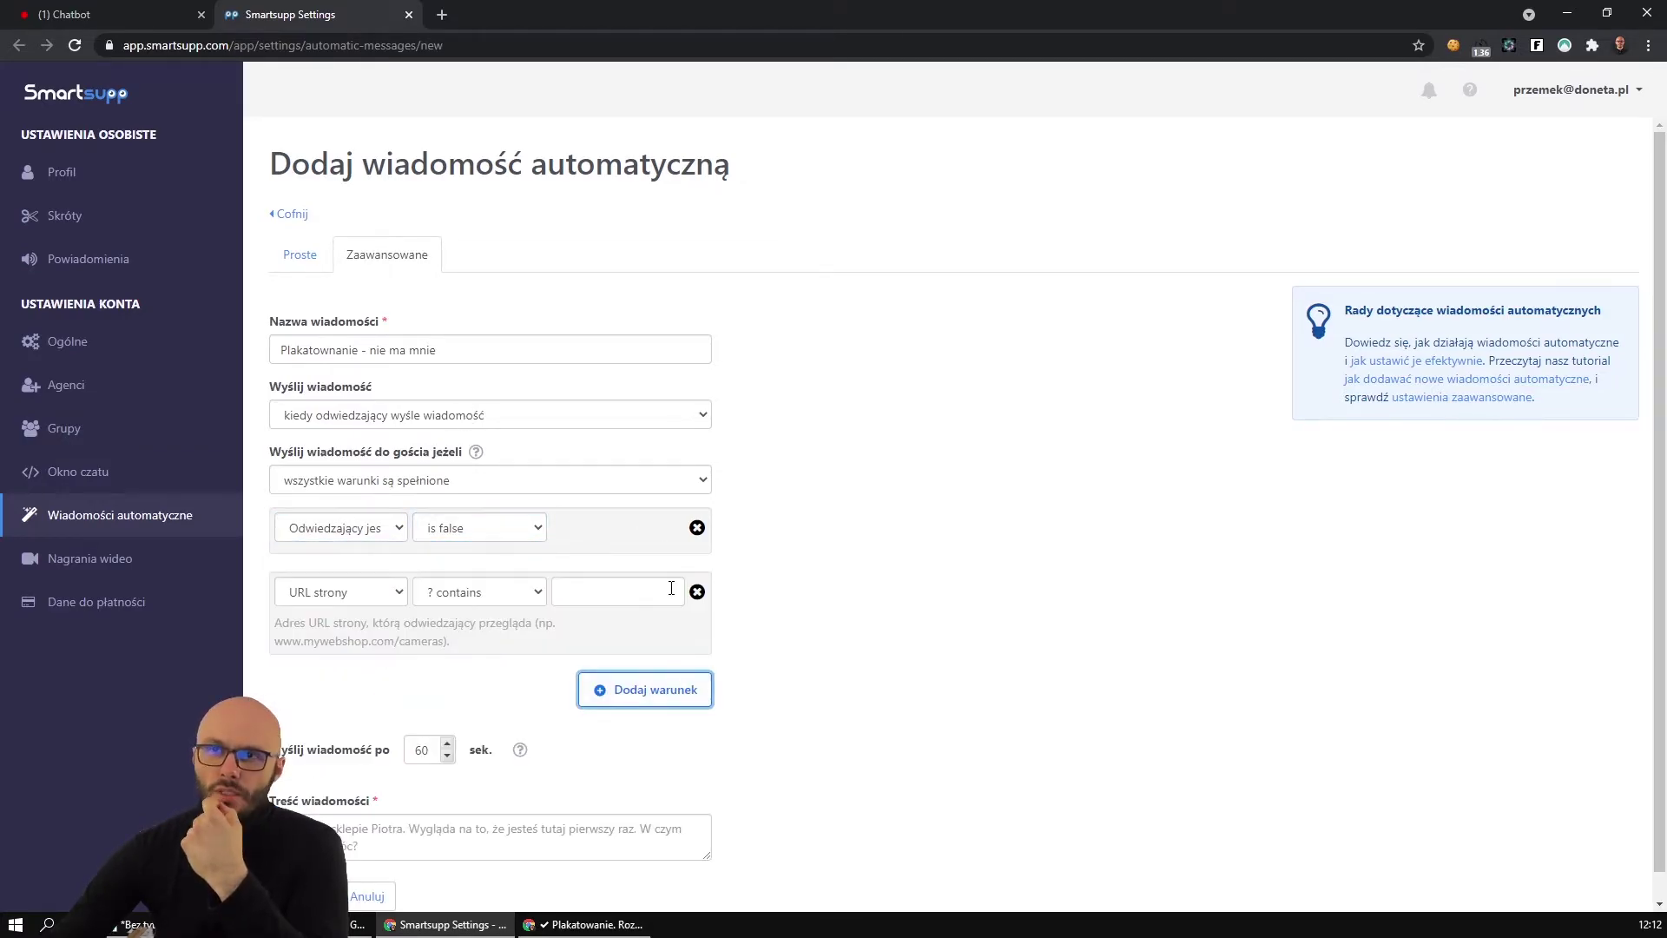
click(382, 594)
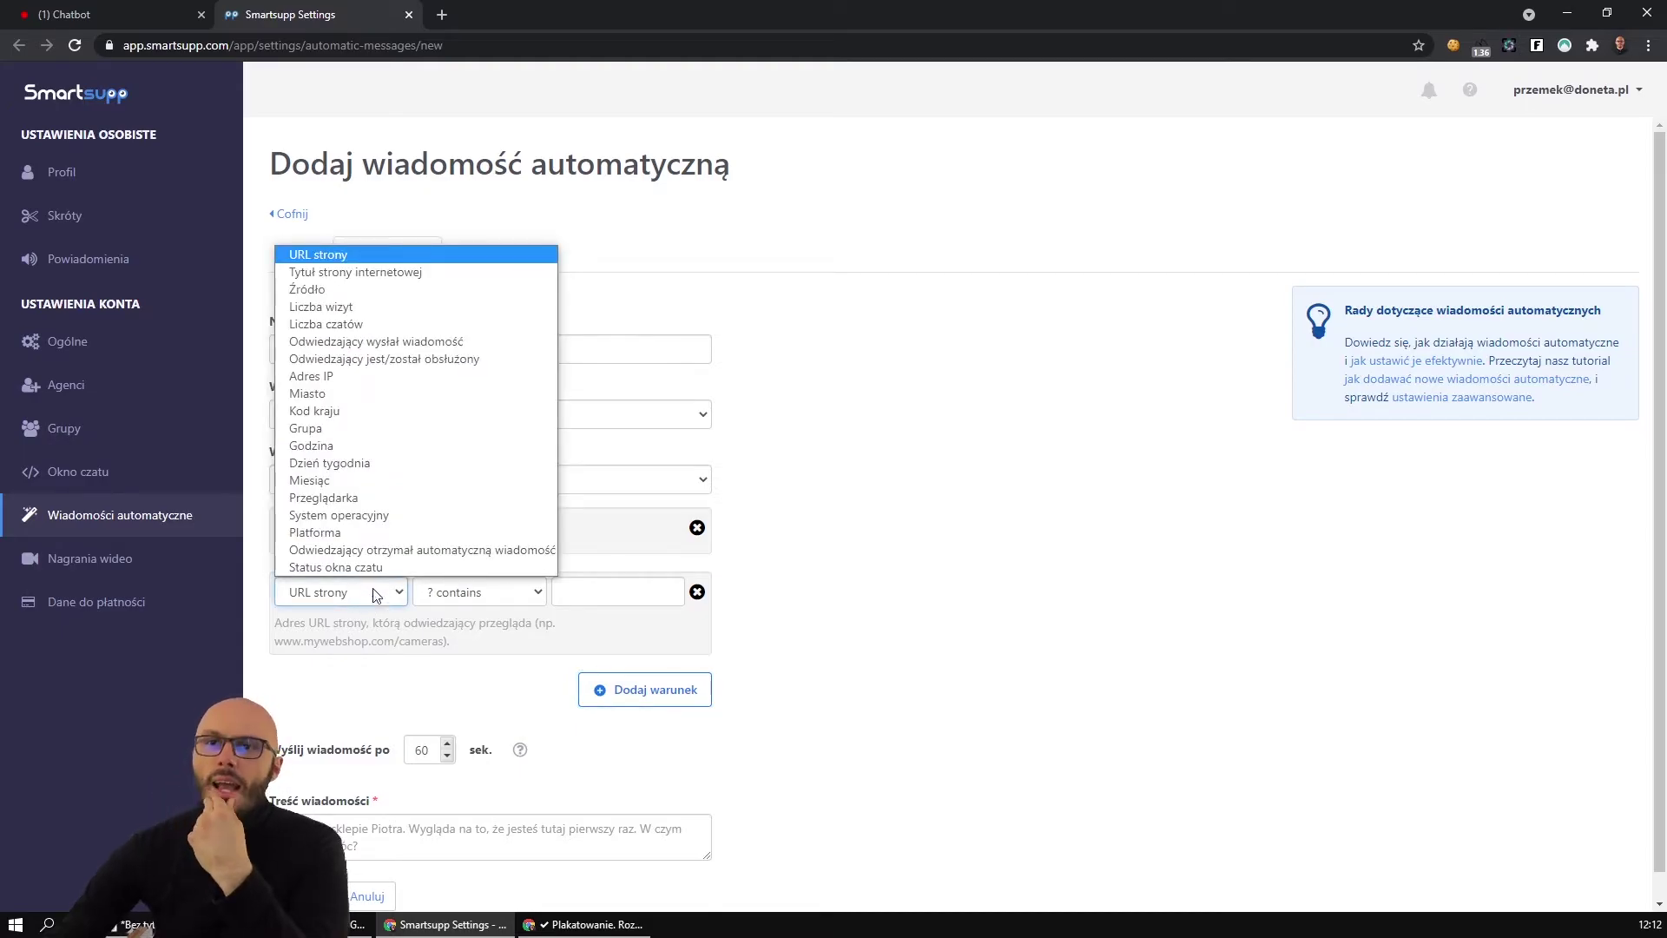
click(382, 552)
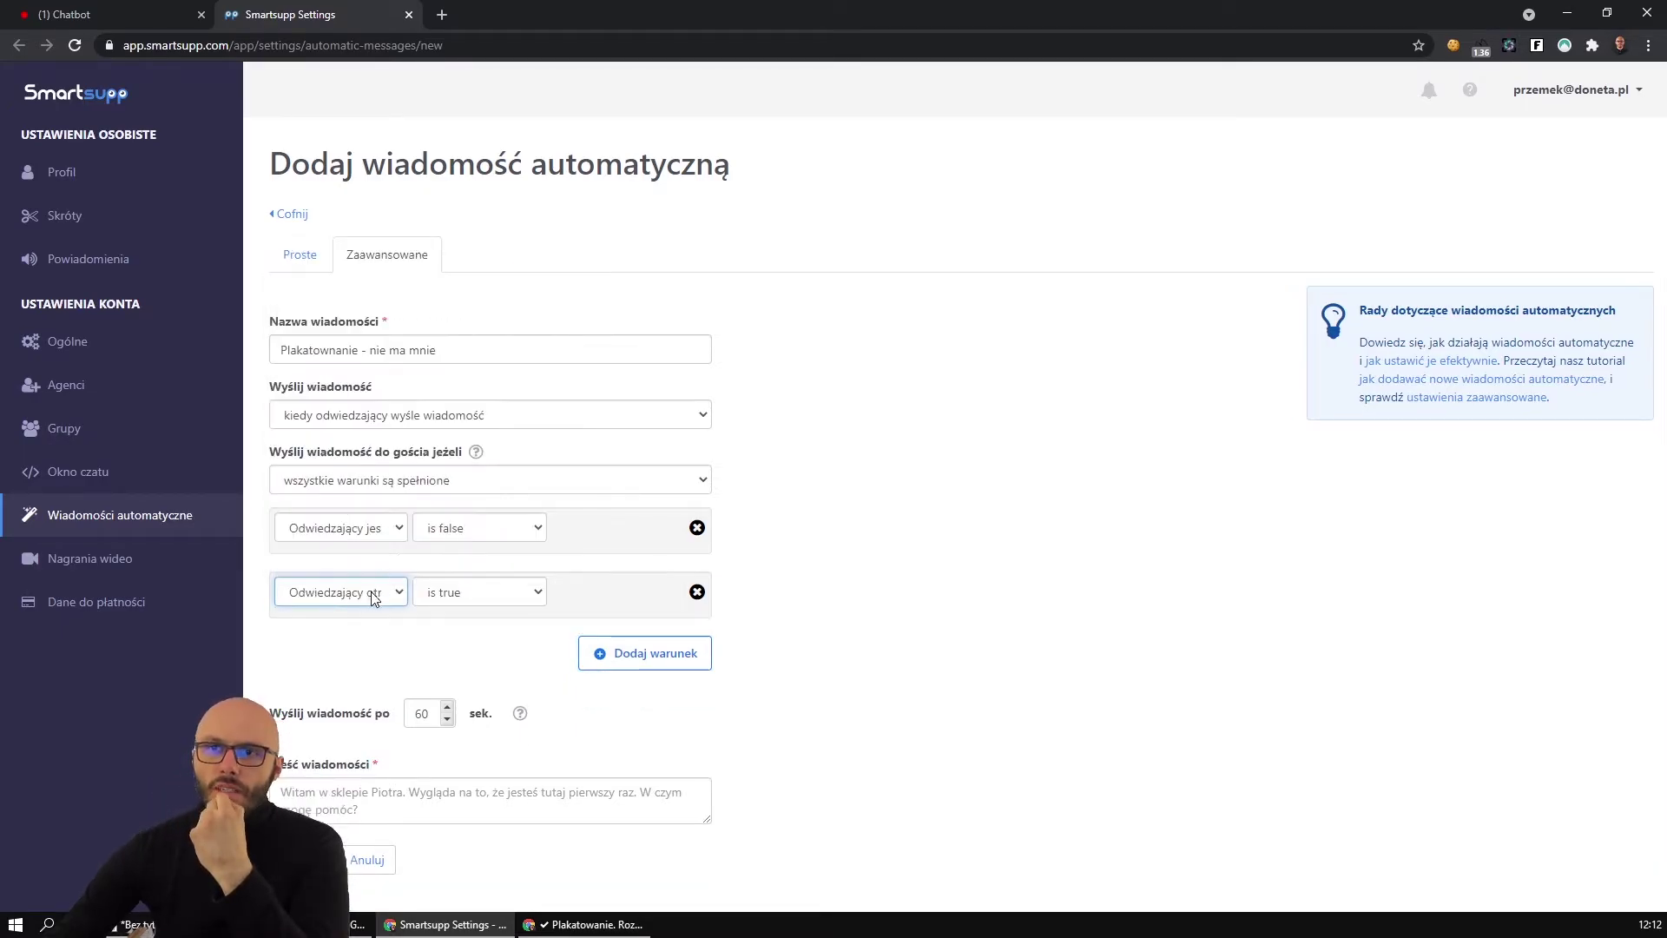
click(477, 594)
click(477, 594)
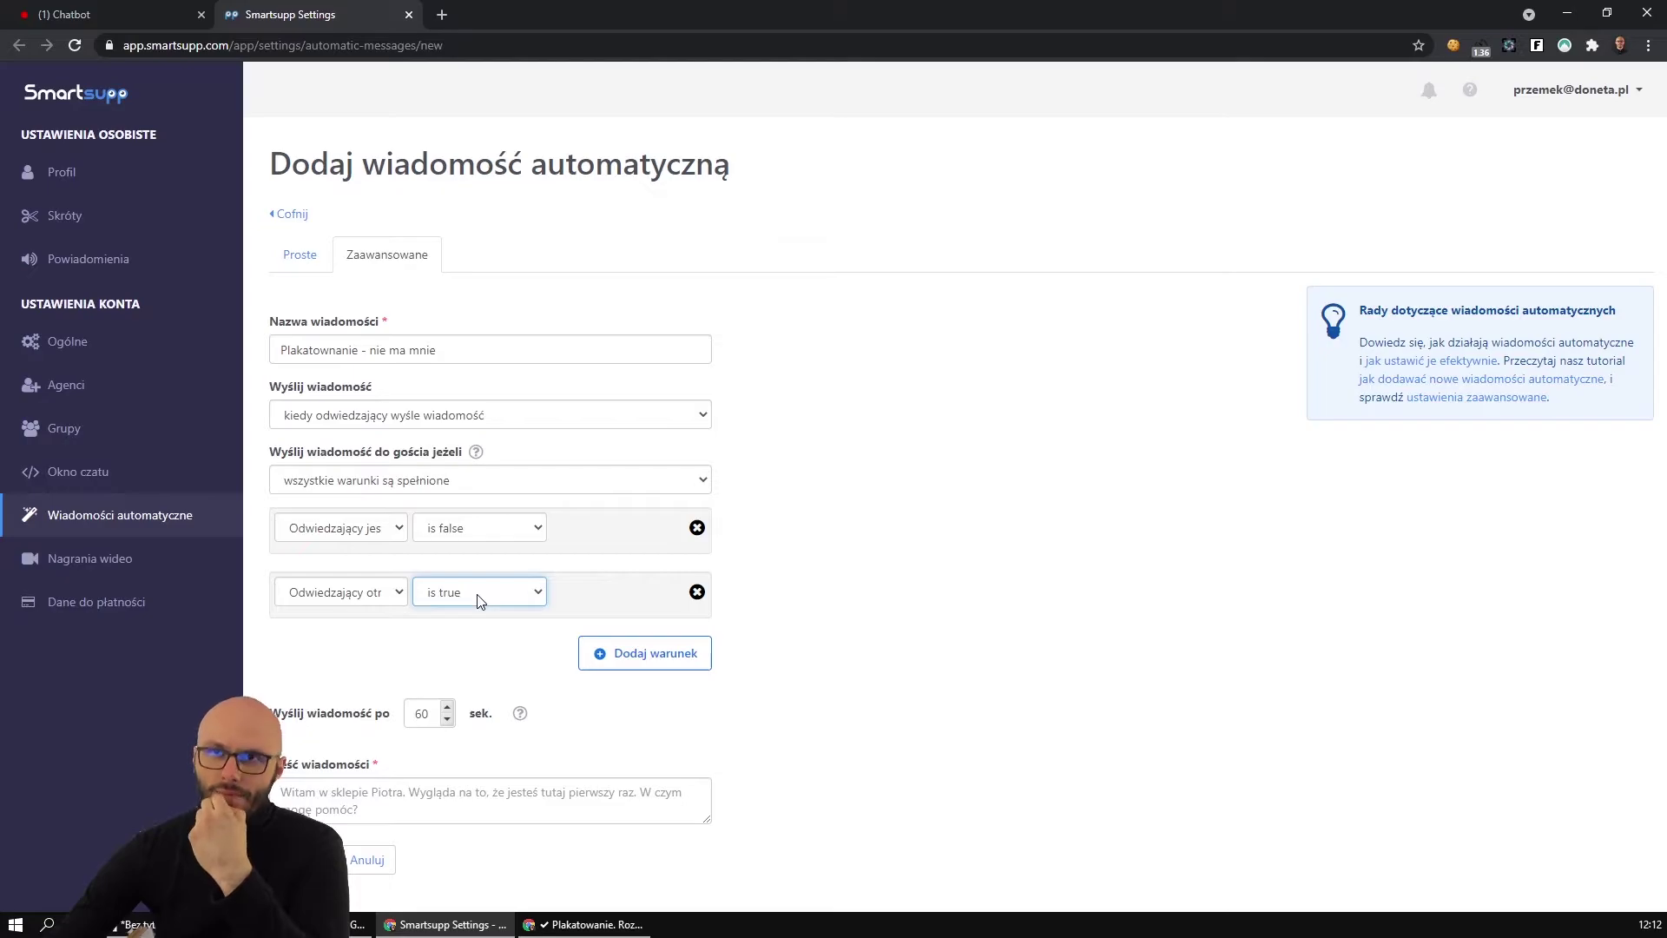
click(393, 596)
click(393, 596)
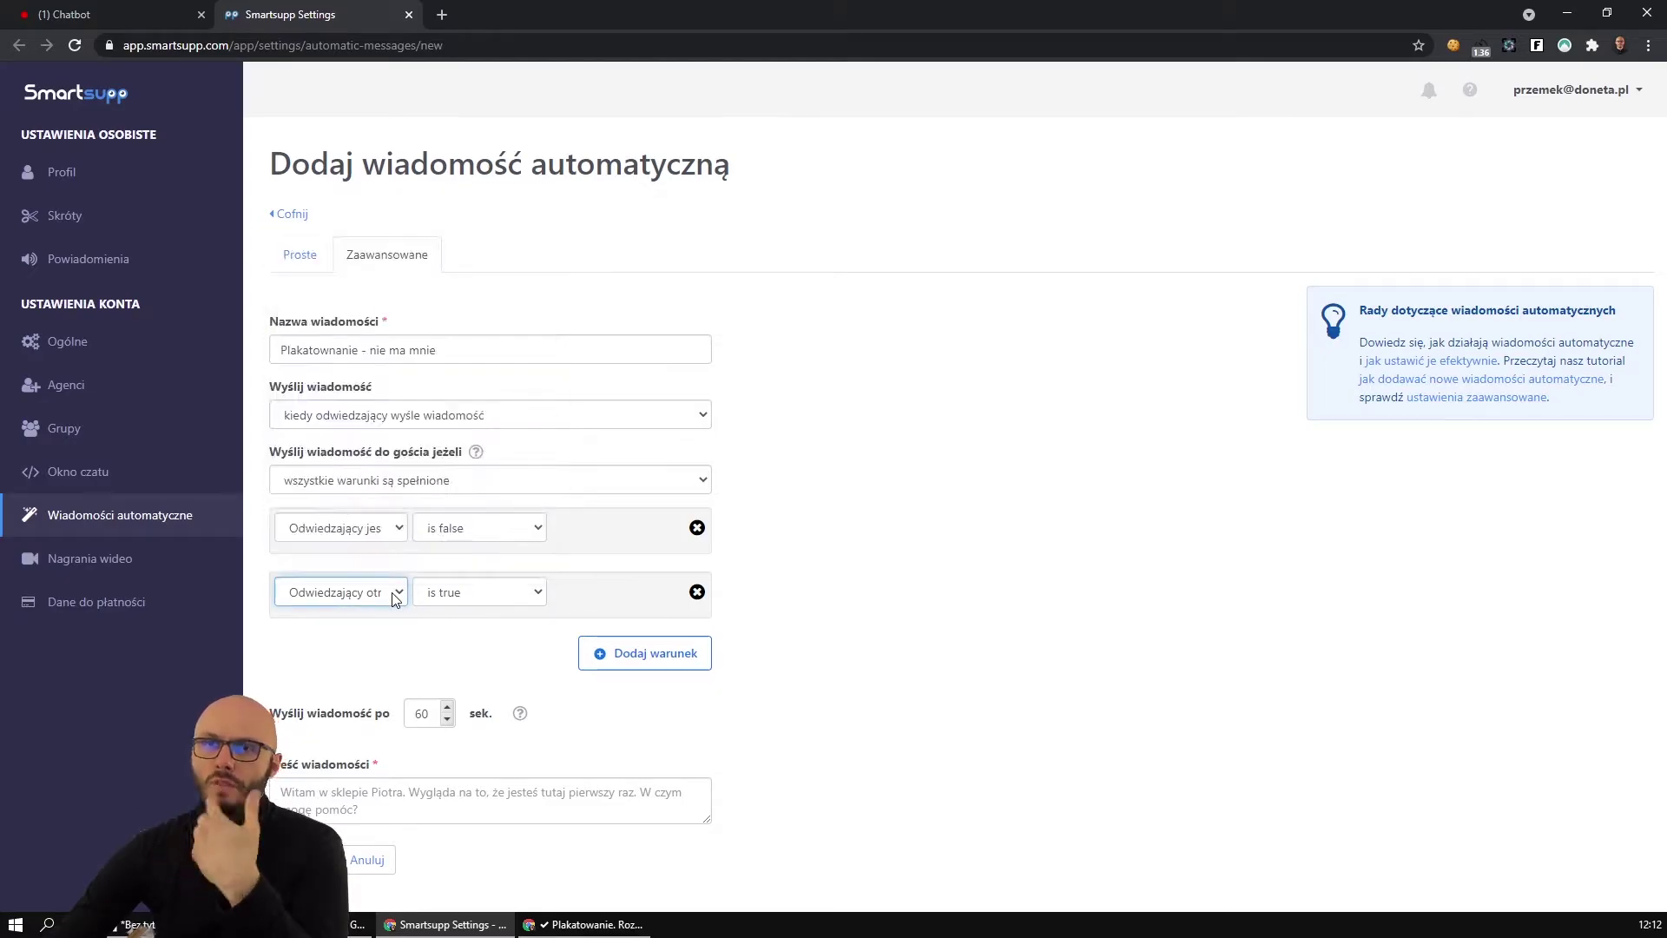
click(355, 531)
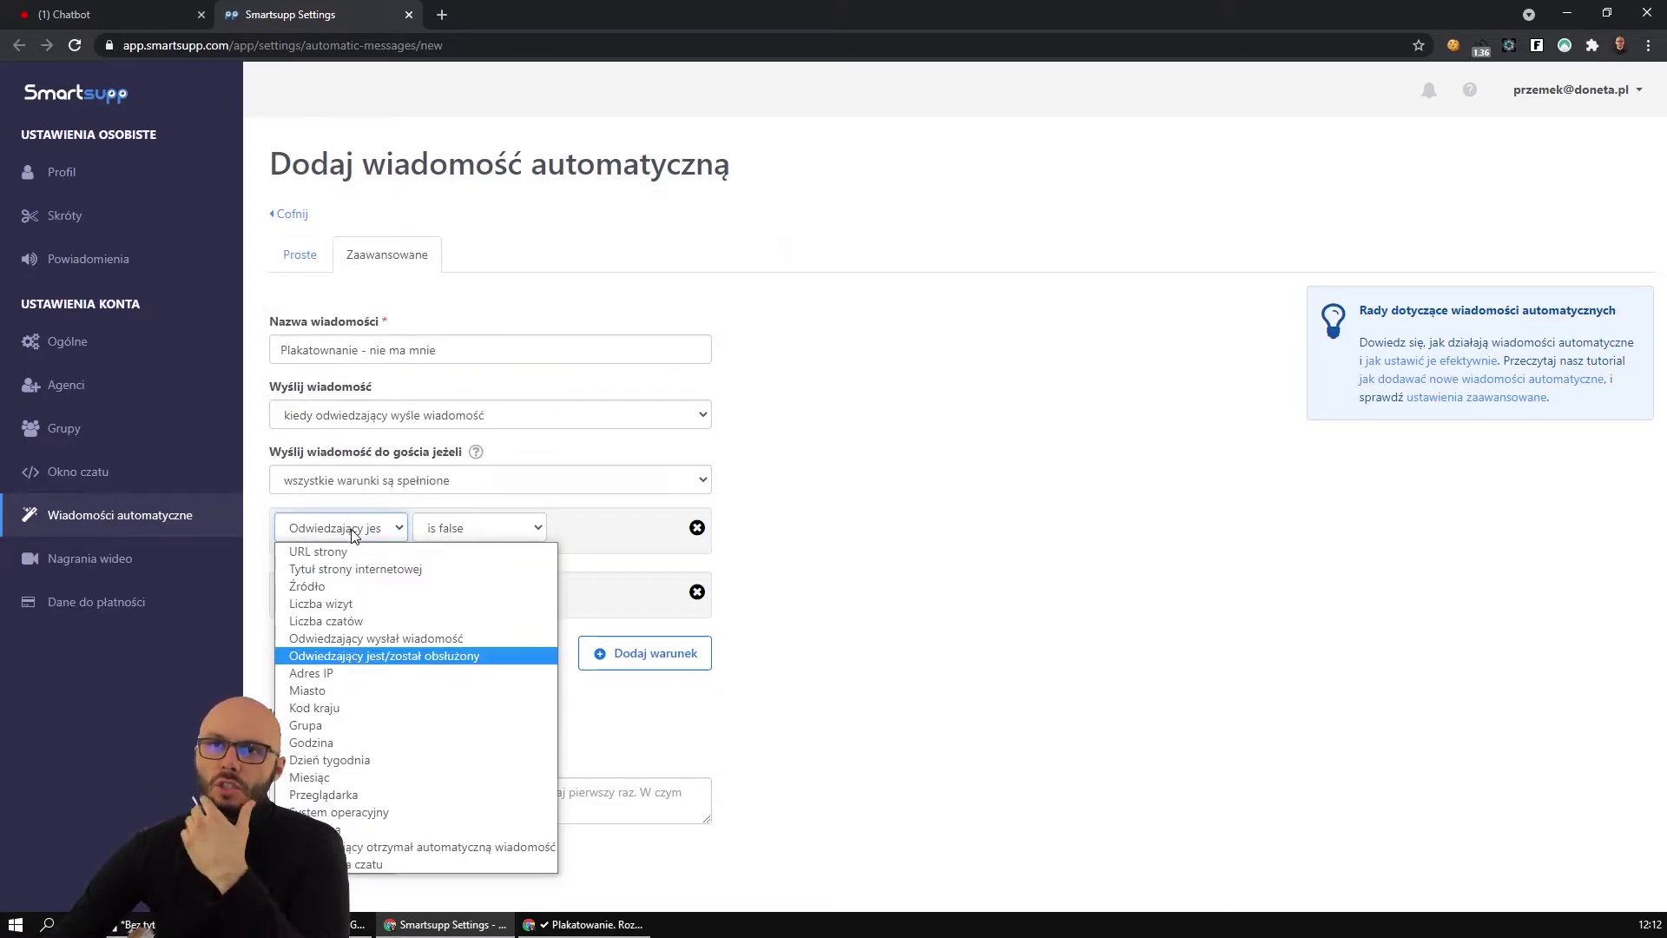
click(354, 532)
click(341, 592)
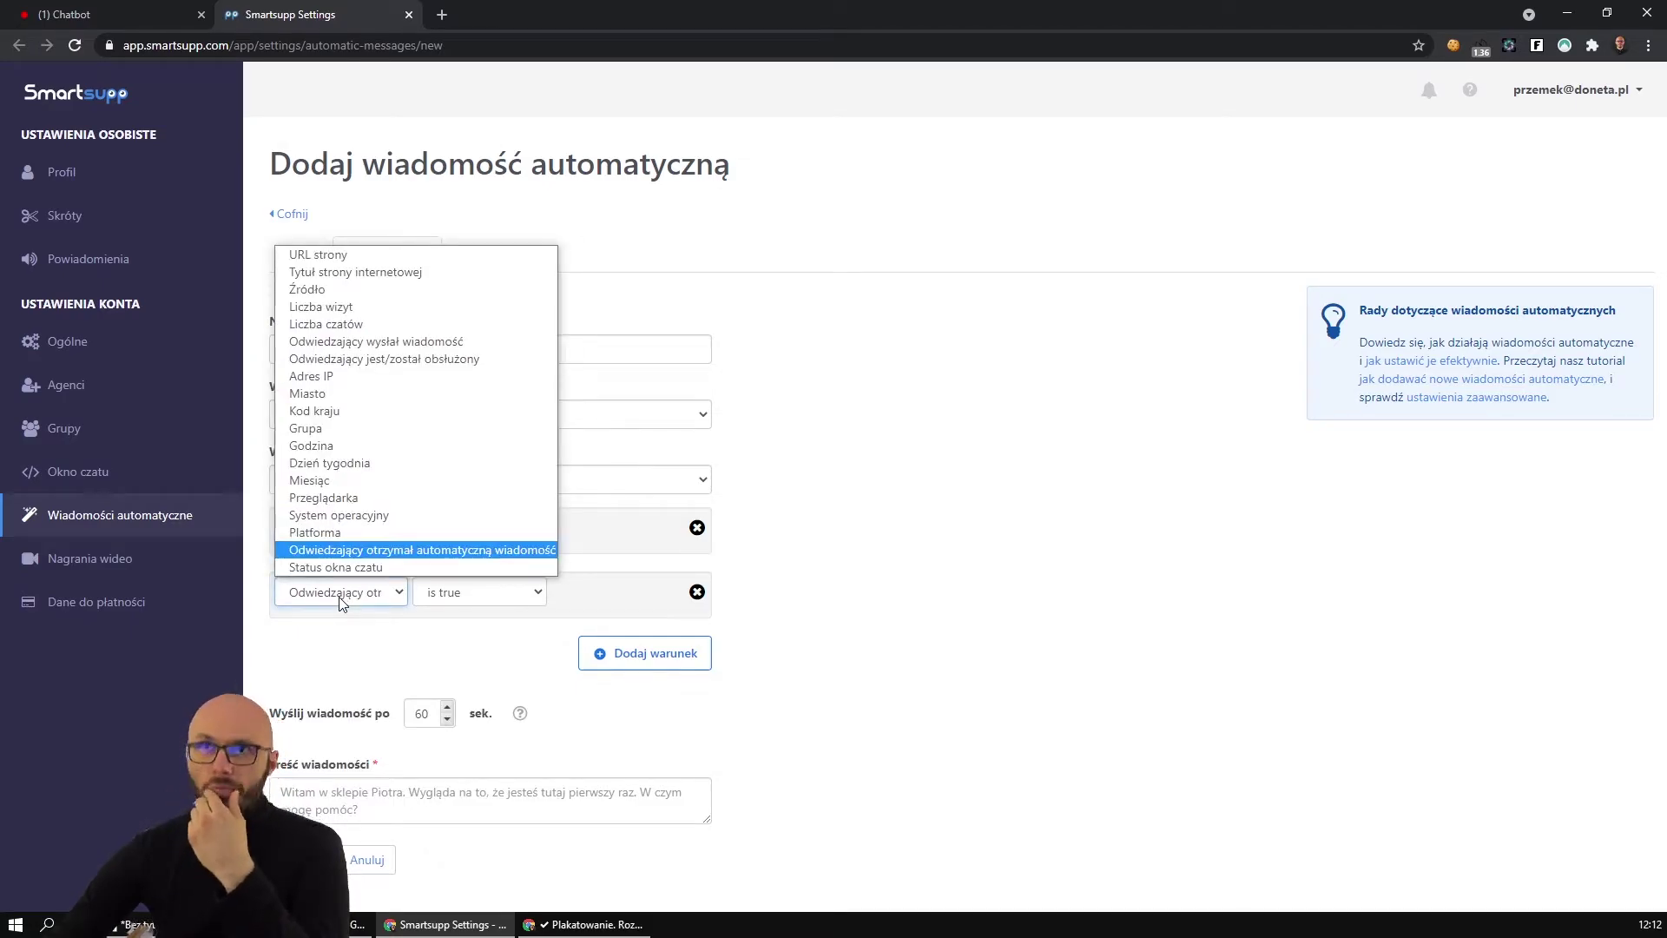
Add a third condition: visitor sent a message = true.
click(618, 661)
click(336, 656)
click(422, 406)
click(476, 663)
click(476, 675)
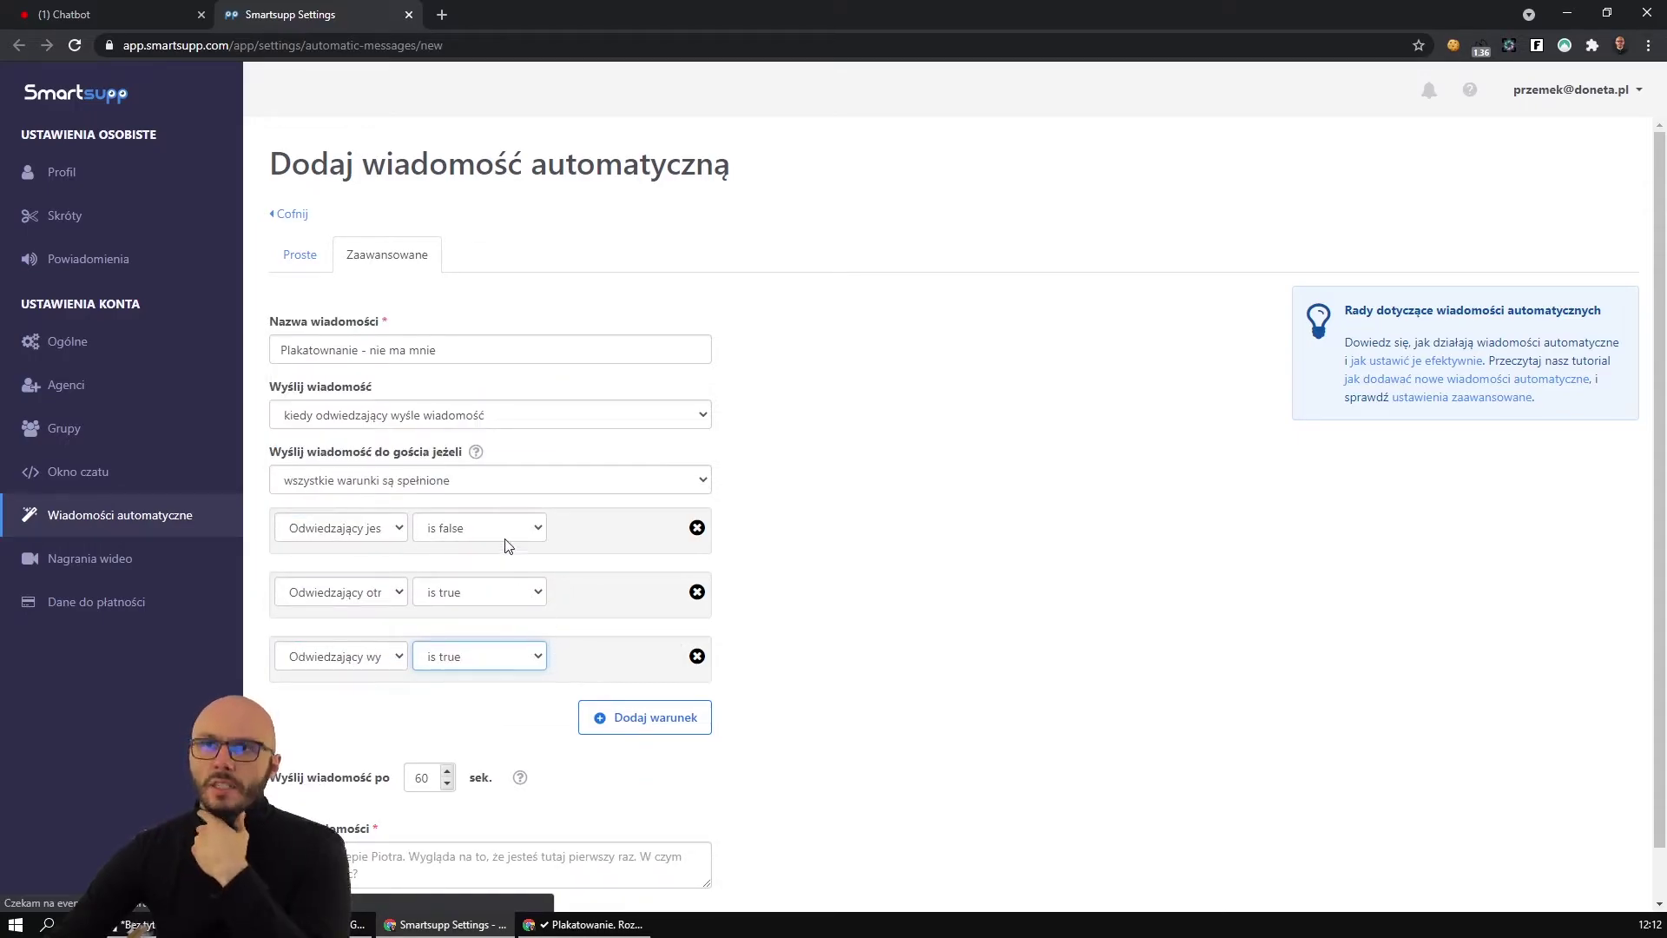
click(383, 600)
click(379, 600)
click(375, 531)
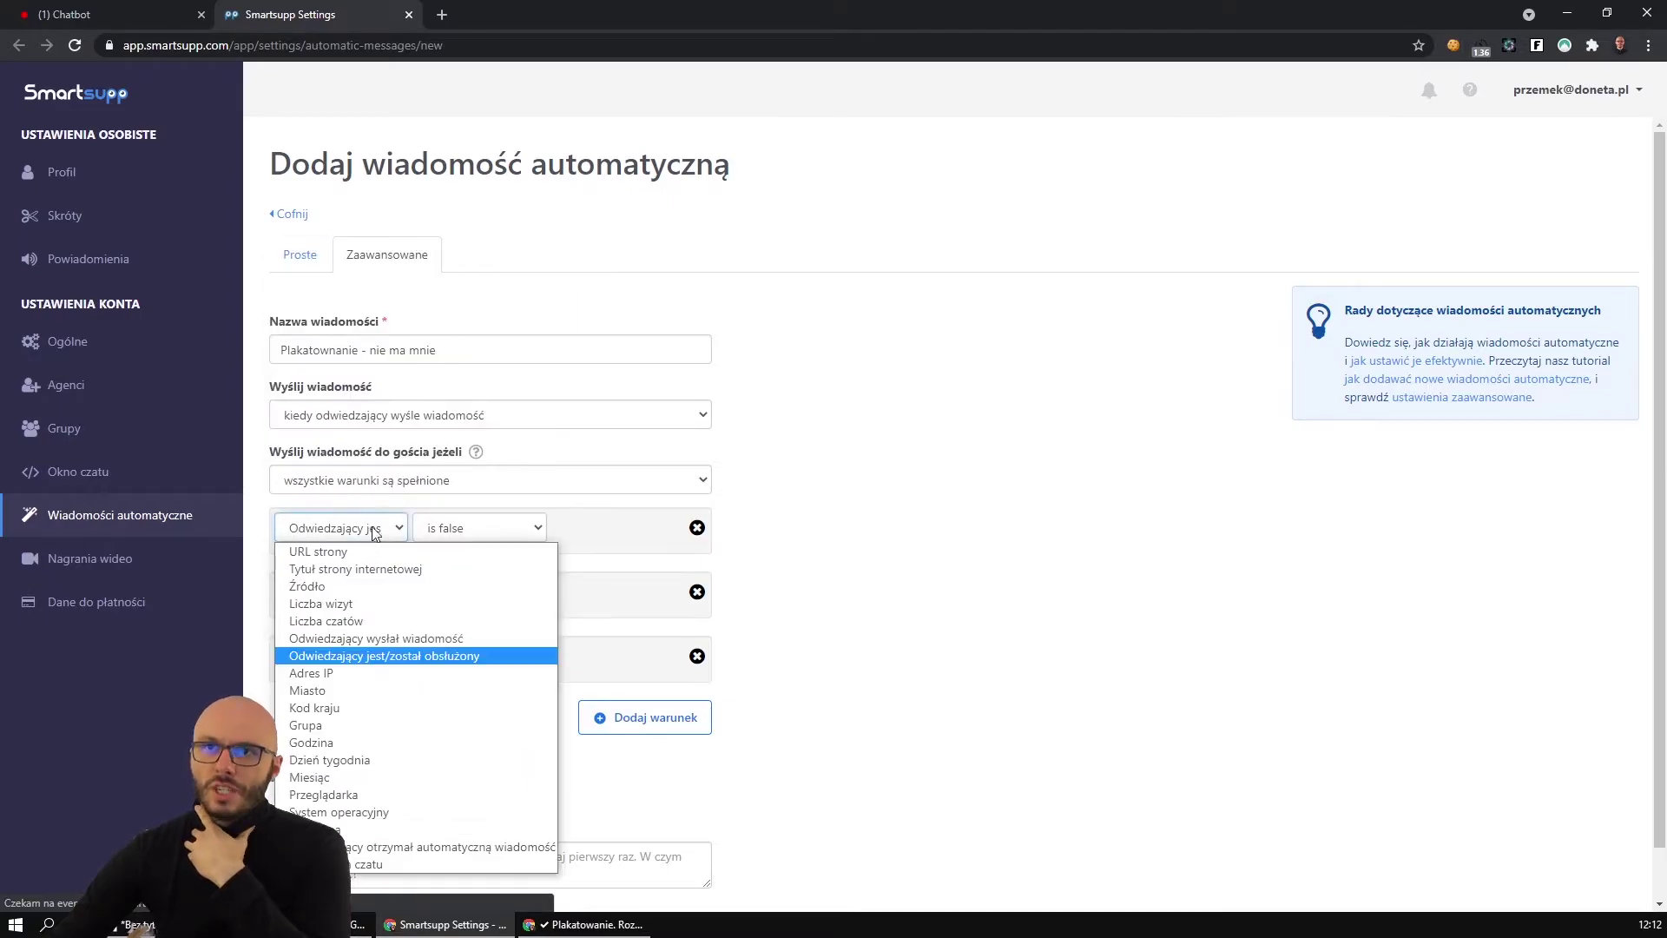
click(377, 528)
Add a fourth condition matching the page URL 'plaka' for plakatowanie.html, then switch to Notepad.
click(597, 720)
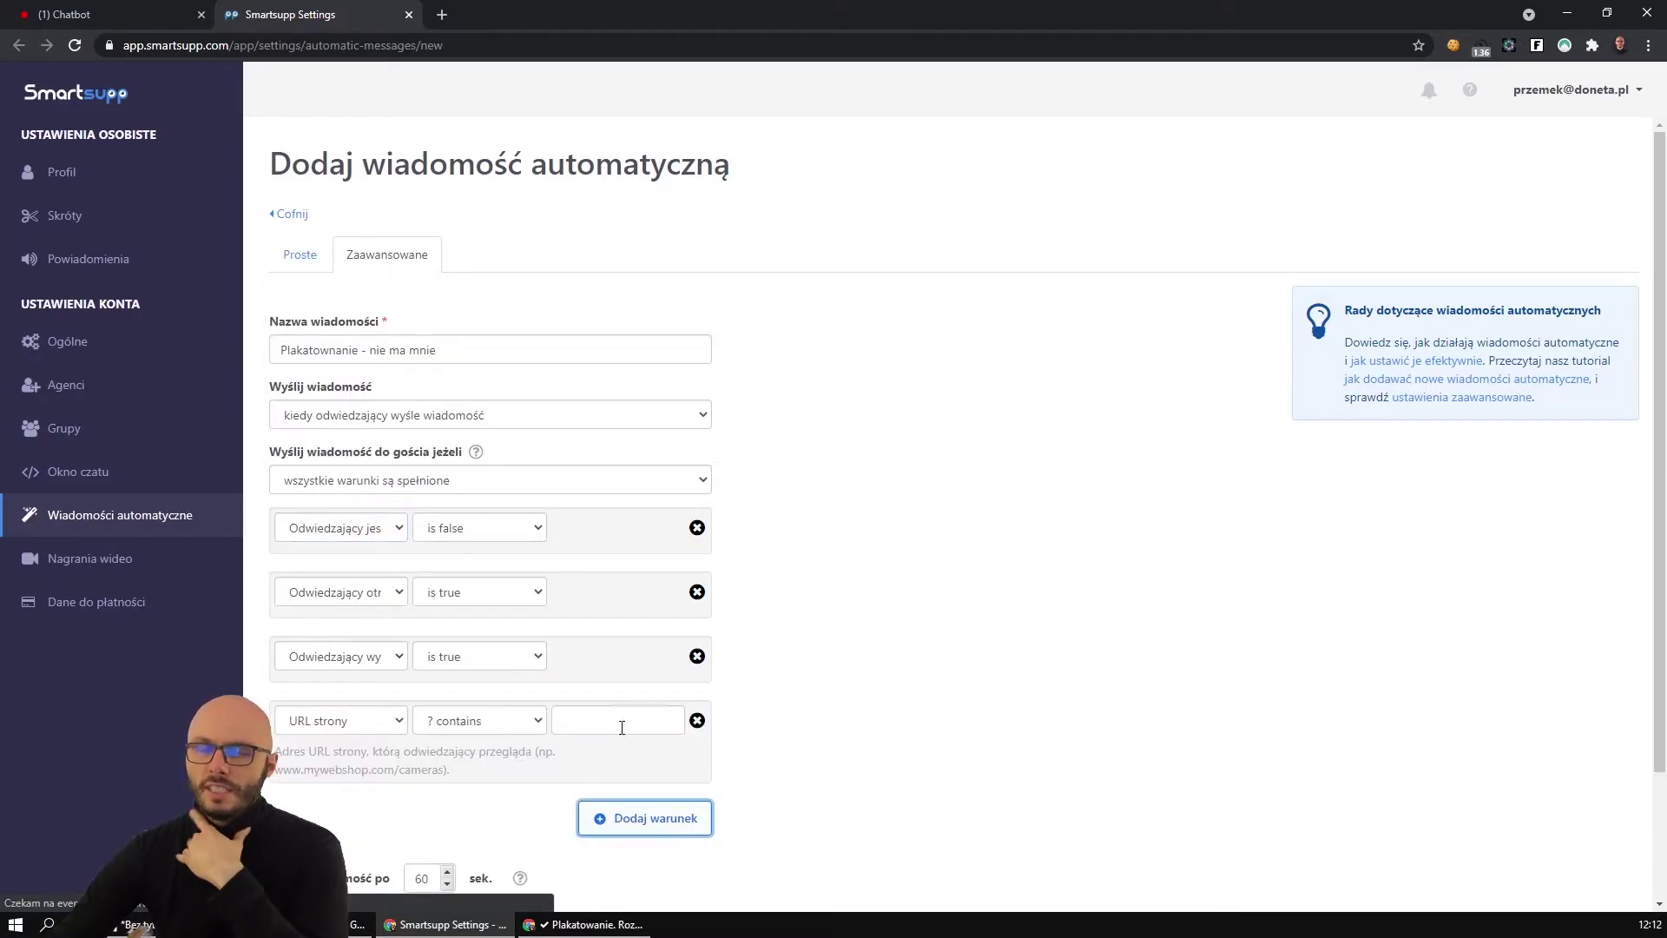
click(350, 725)
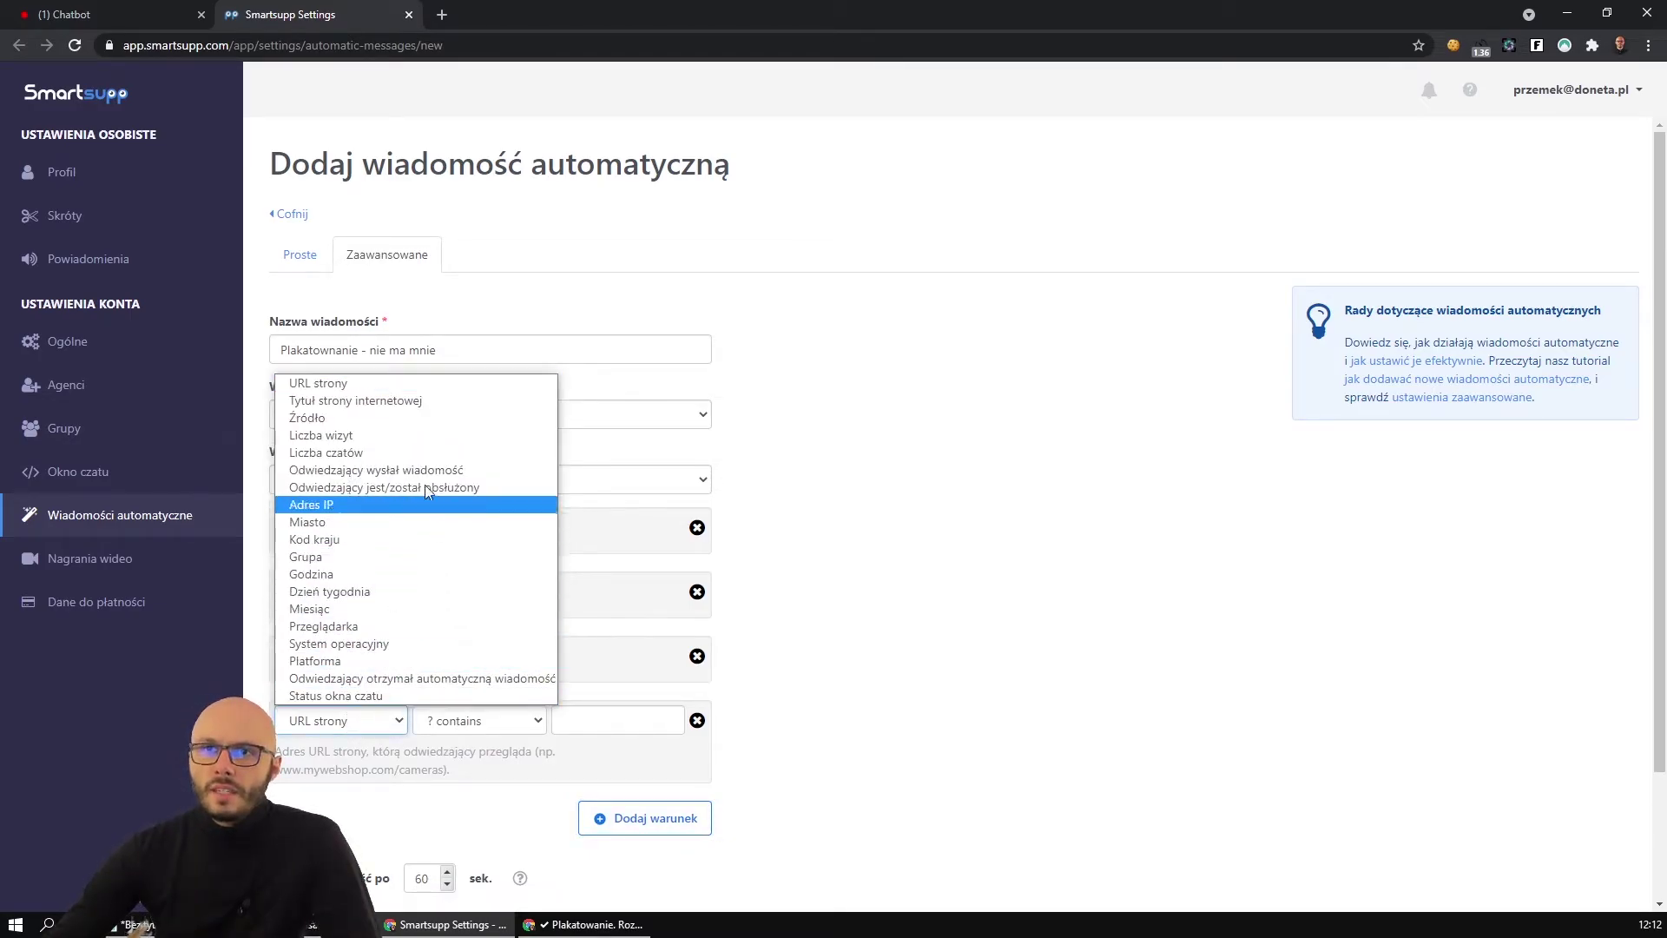
key(Escape)
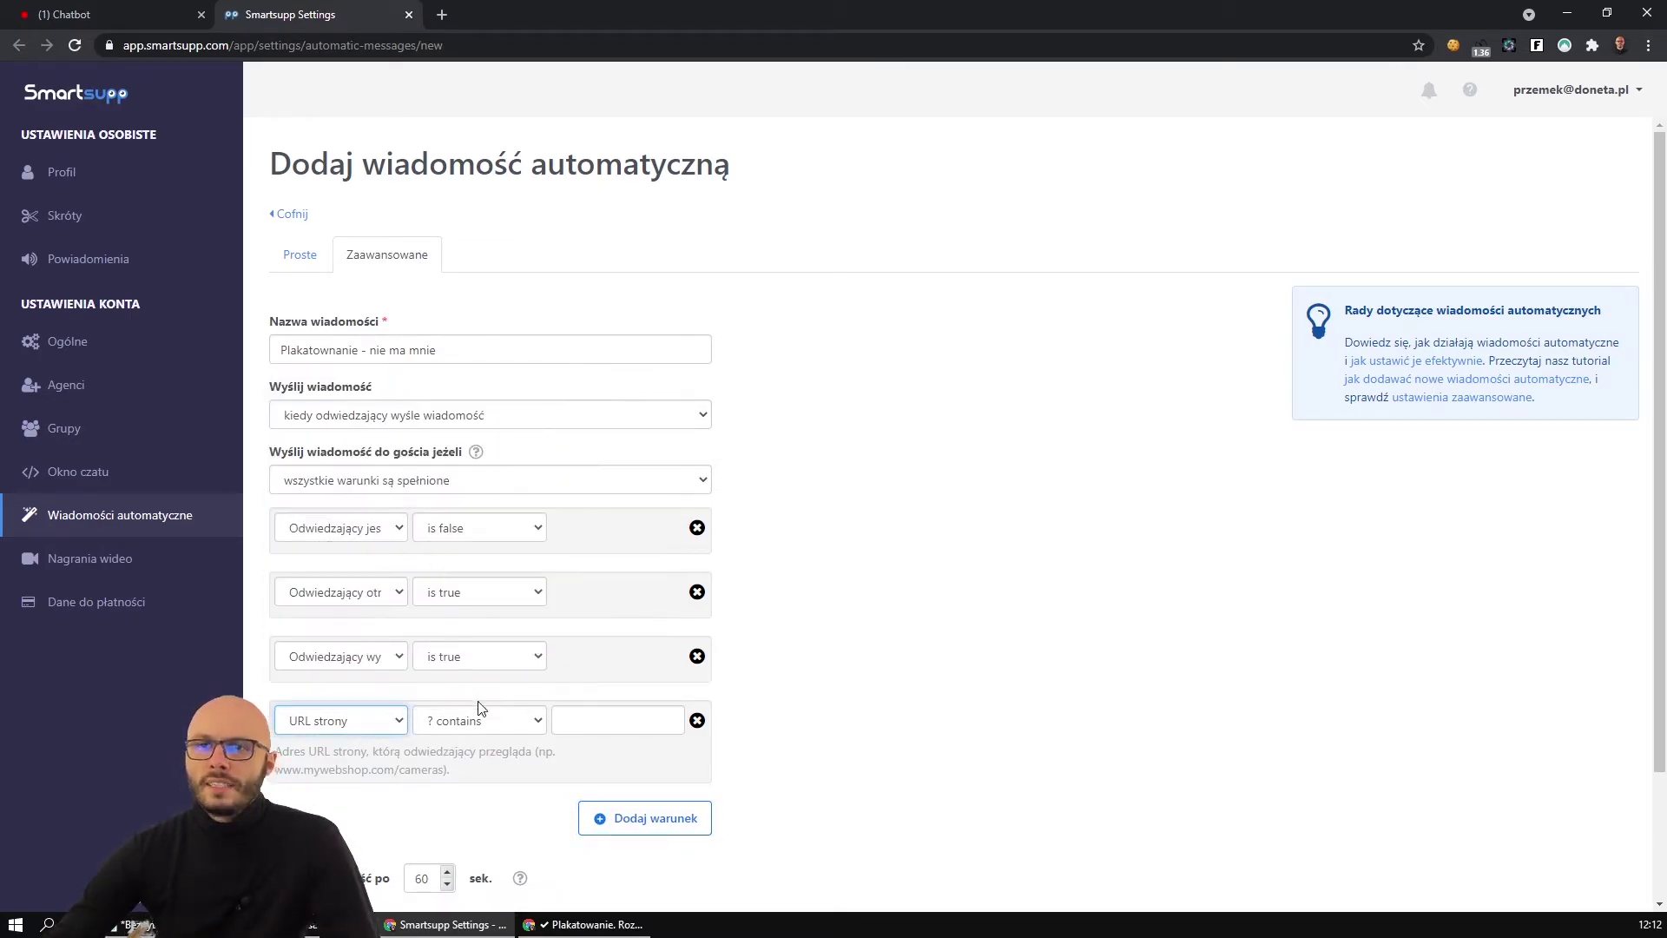
click(599, 720)
text(plakatowanie.html)
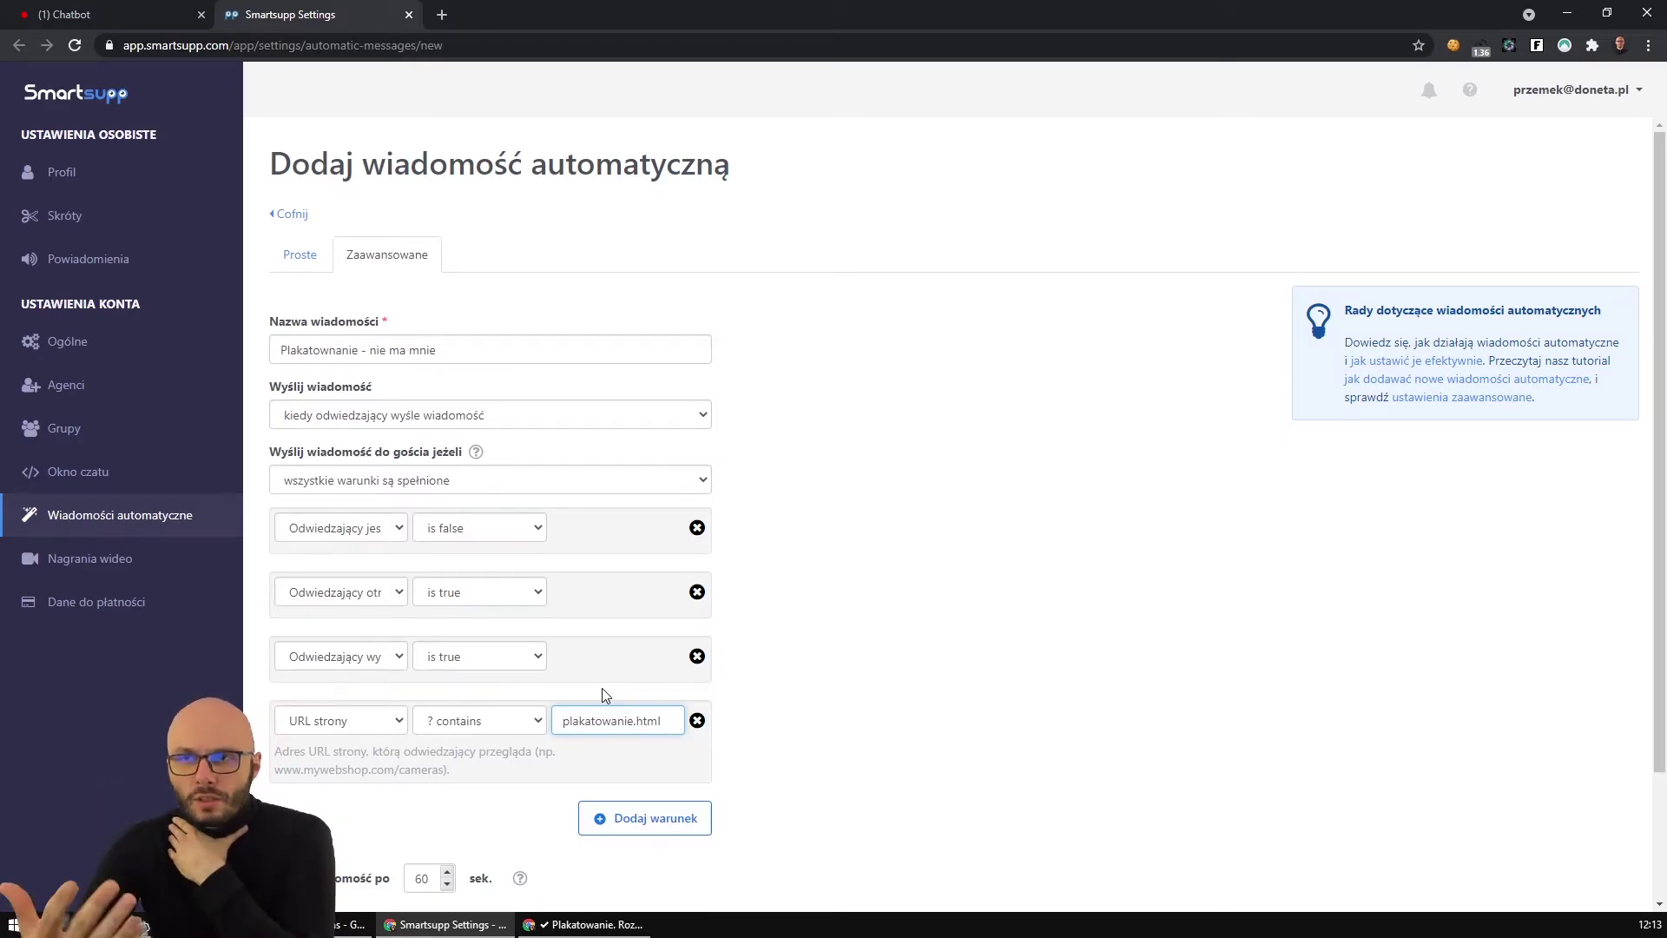
click(130, 925)
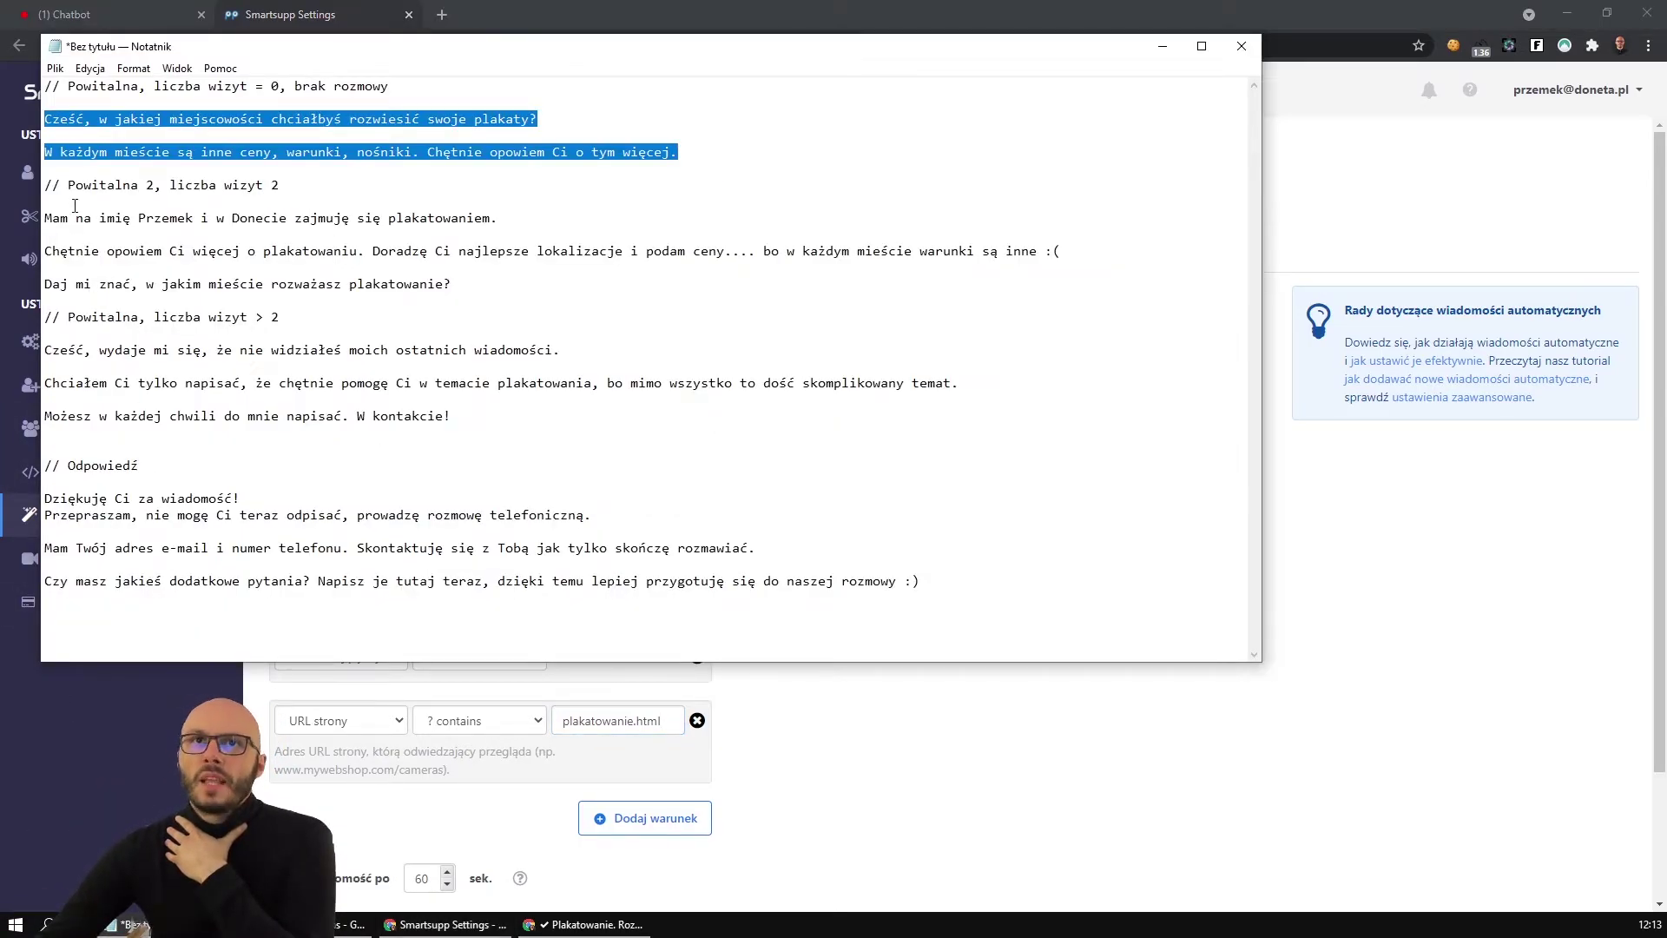
Select the reply text in Notepad and change the send delay from 60 to 7 seconds.
drag(50, 495, 1005, 577)
click(995, 712)
scroll(955, 743, down, 2)
double_click(422, 723)
text(7)
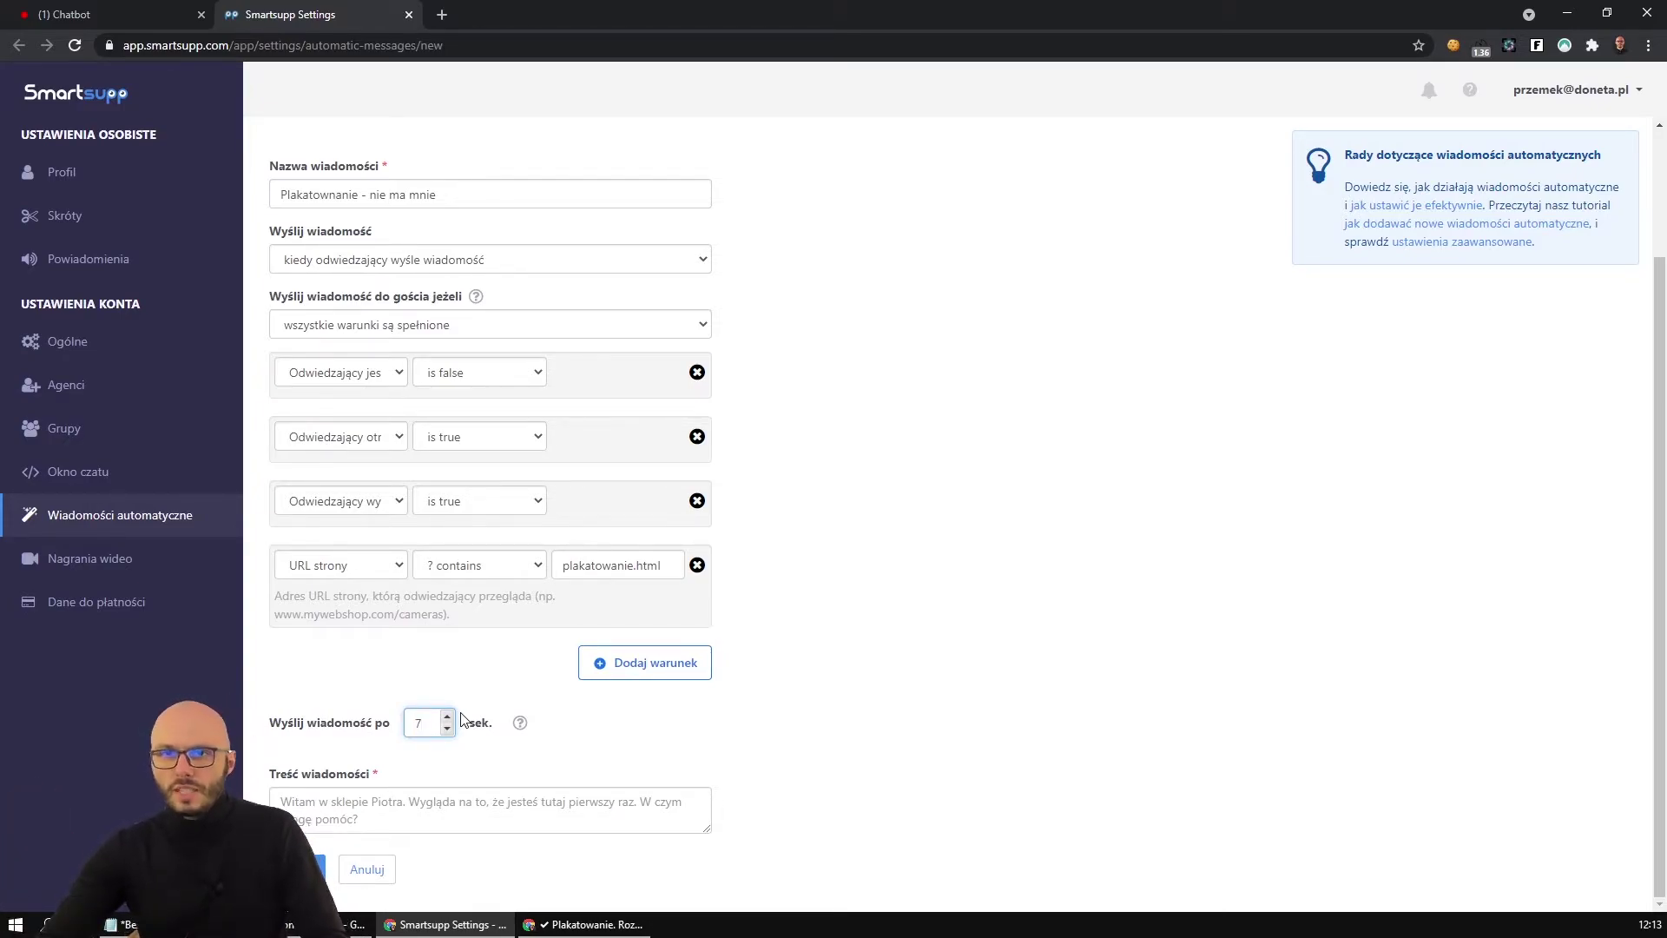
Paste the 'Dziękuję Ci za wiadomość!' reply into Treść wiadomości and save the message.
click(527, 812)
text(Czy masz jakieś dodatkowe pytania? Napisz je tutaj teraz, dzięki temu lepiej przygotuję się do naszej rozmowy :))
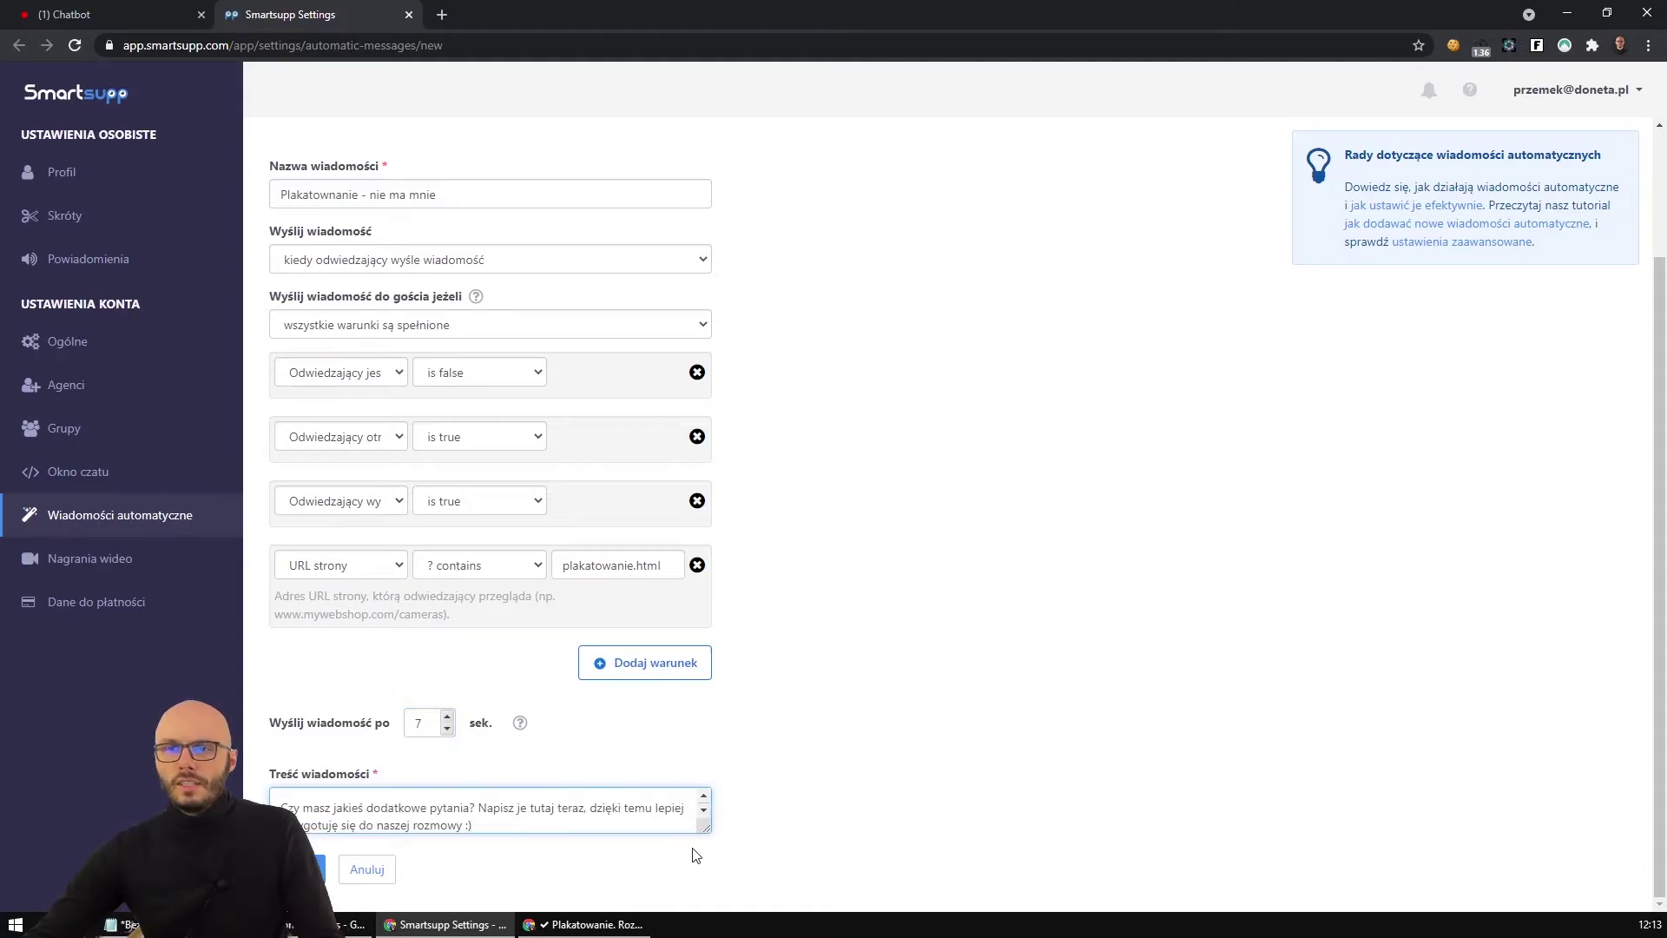
drag(708, 830, 709, 936)
scroll(785, 793, down, 1)
drag(426, 616, 404, 616)
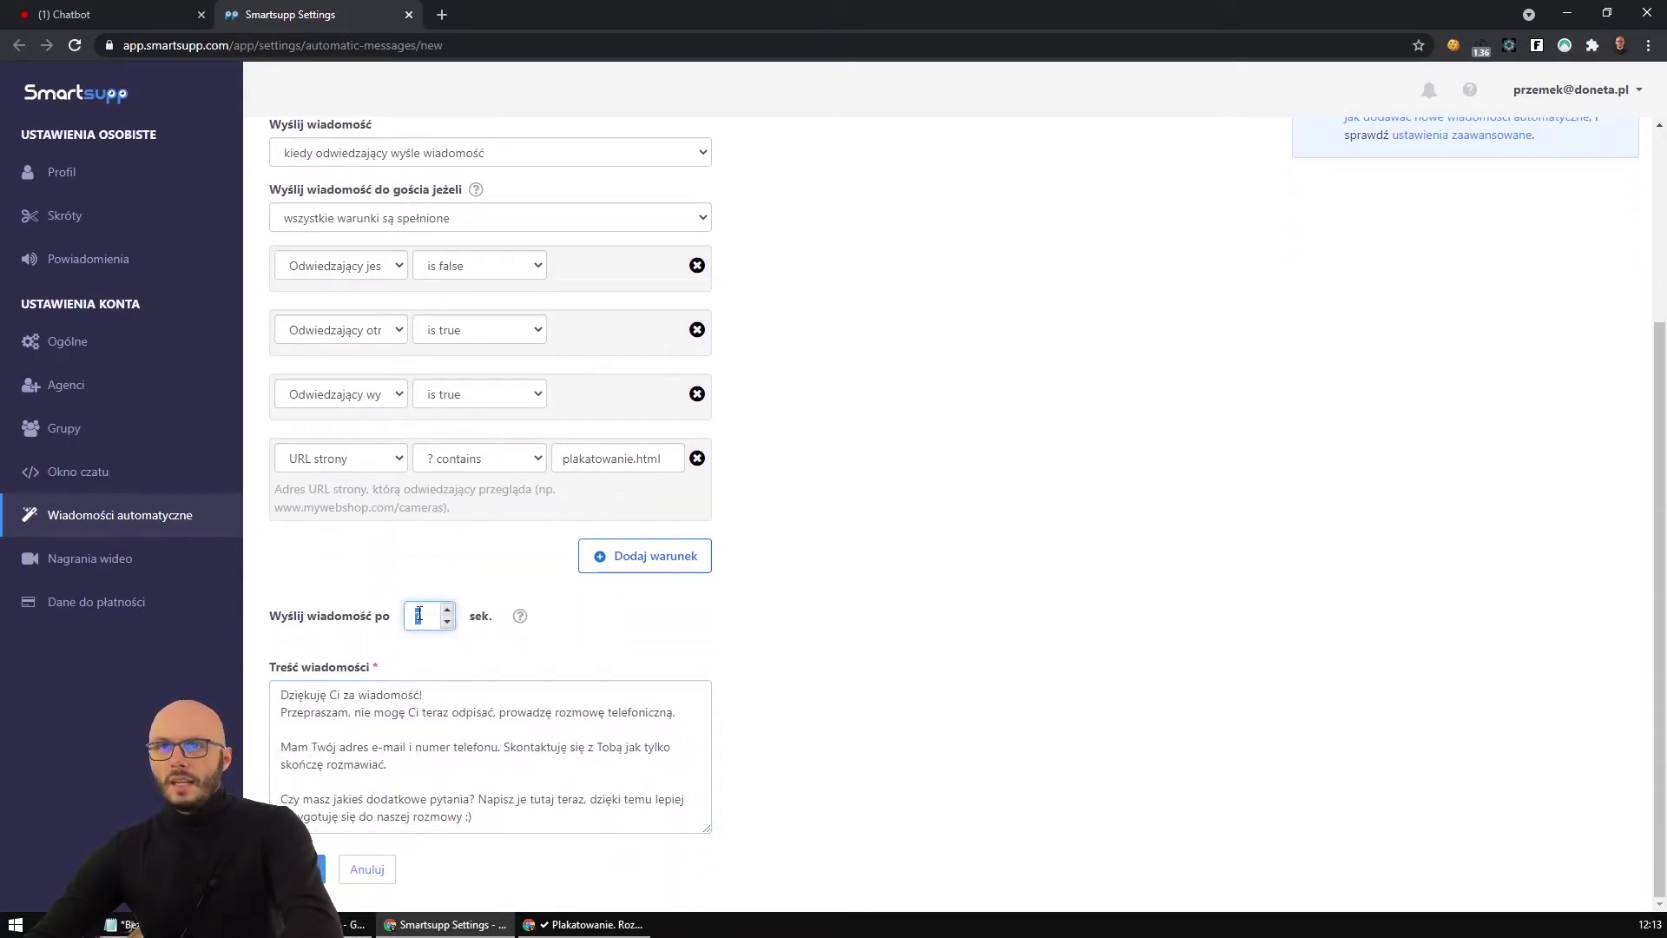
click(648, 653)
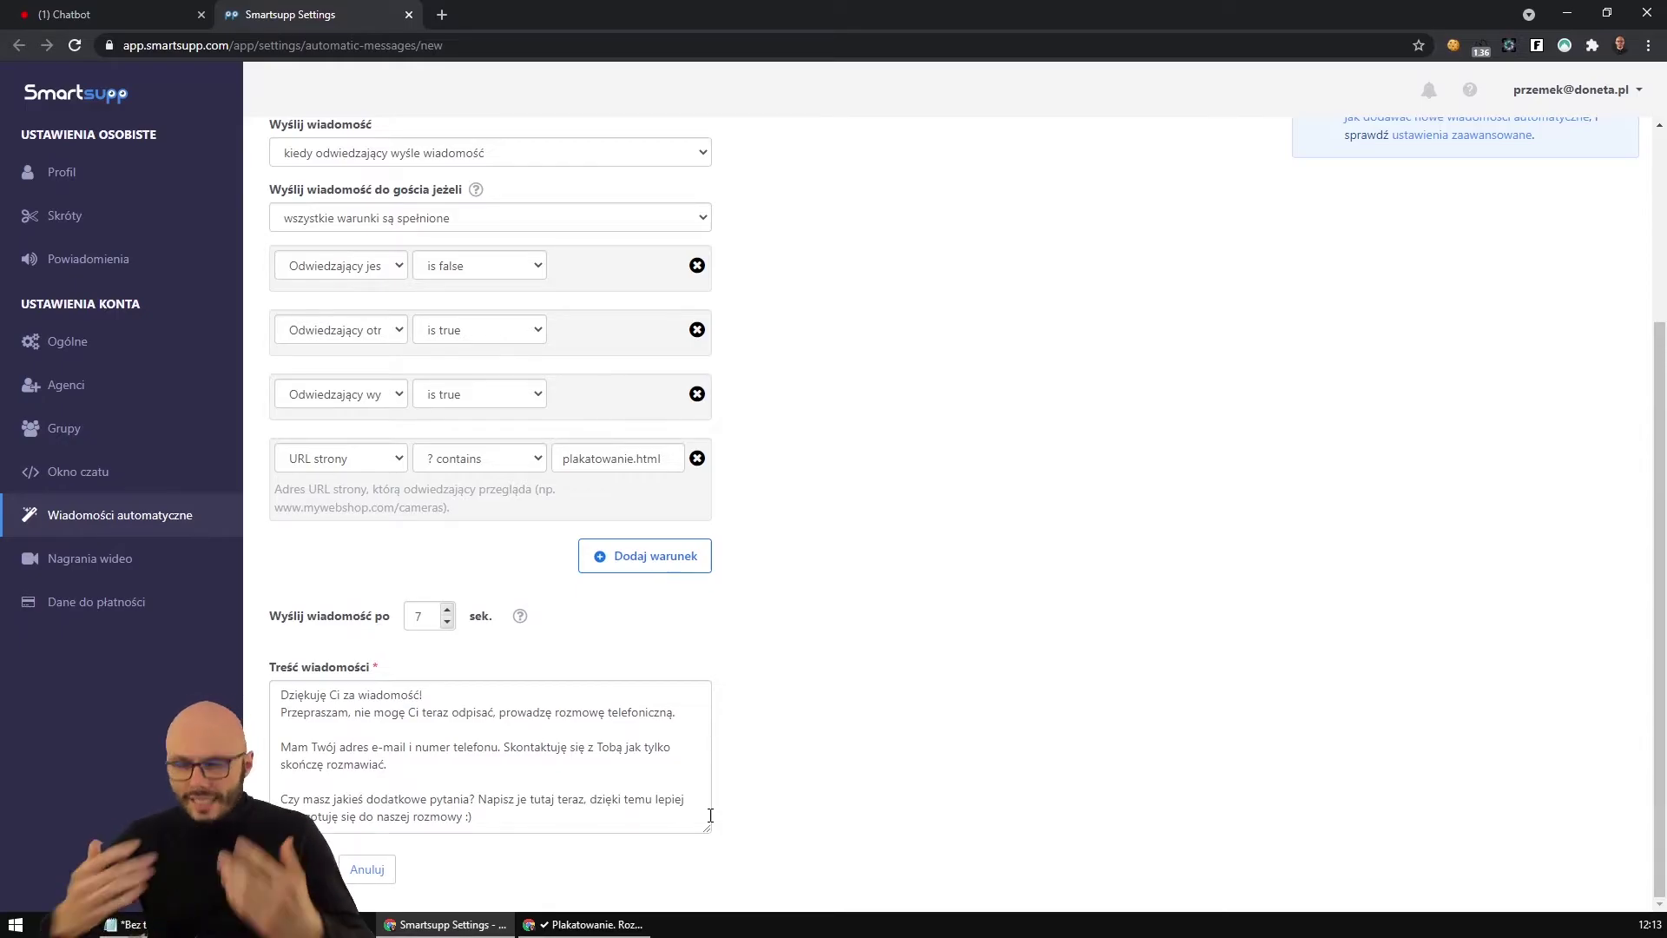
click(583, 763)
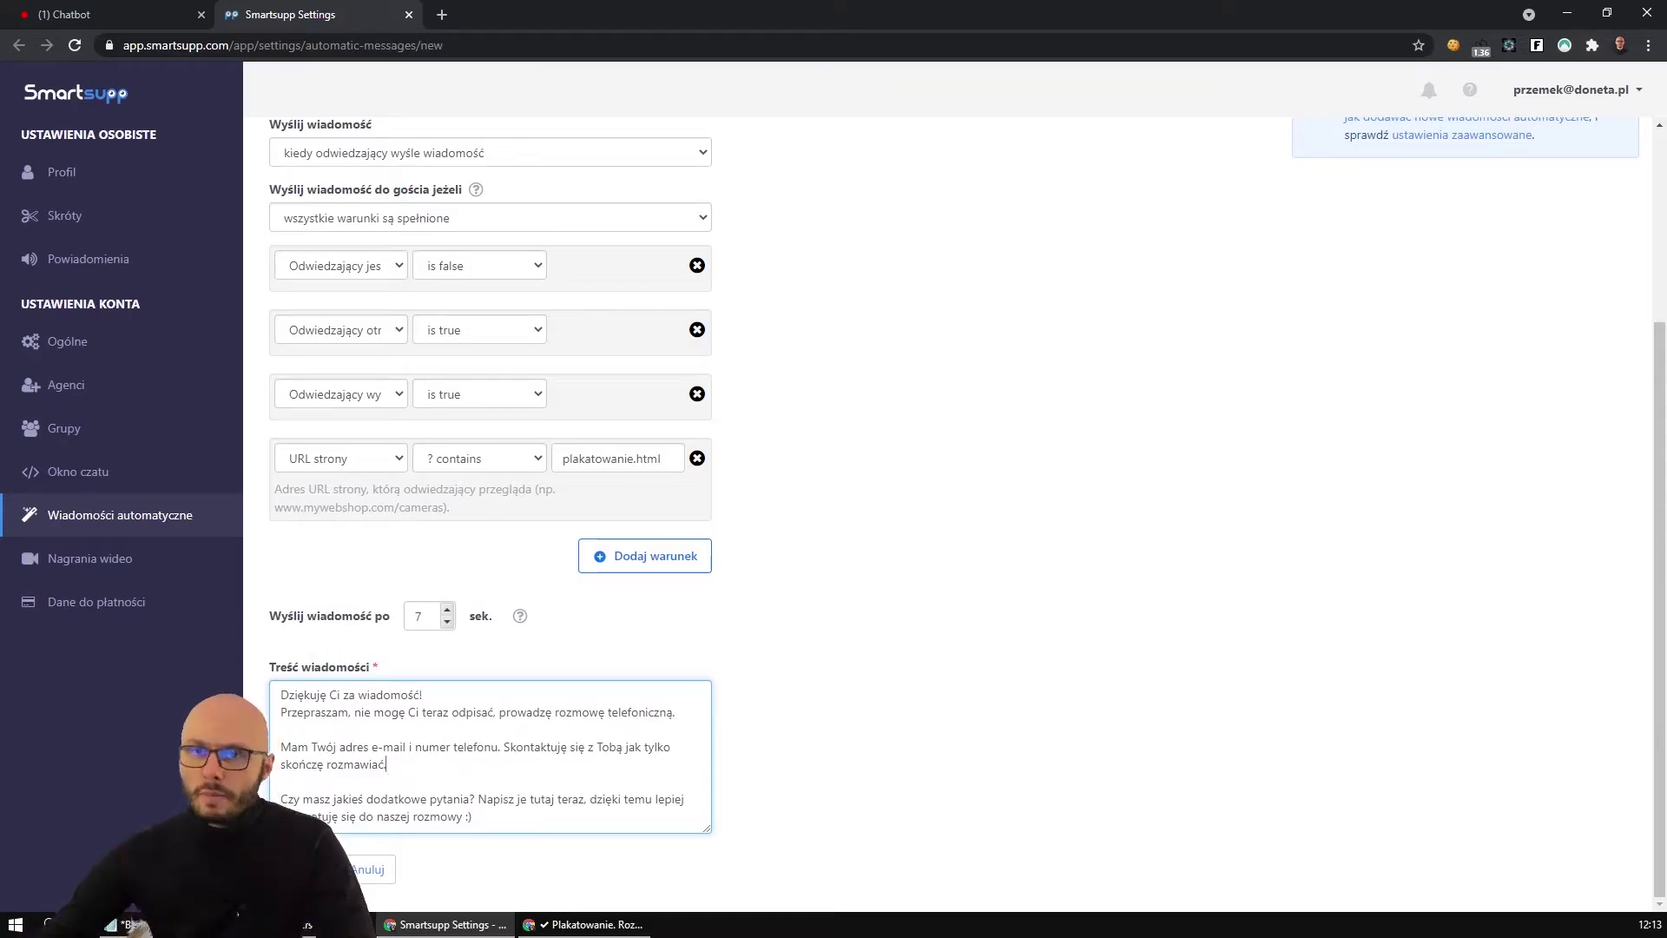
click(300, 869)
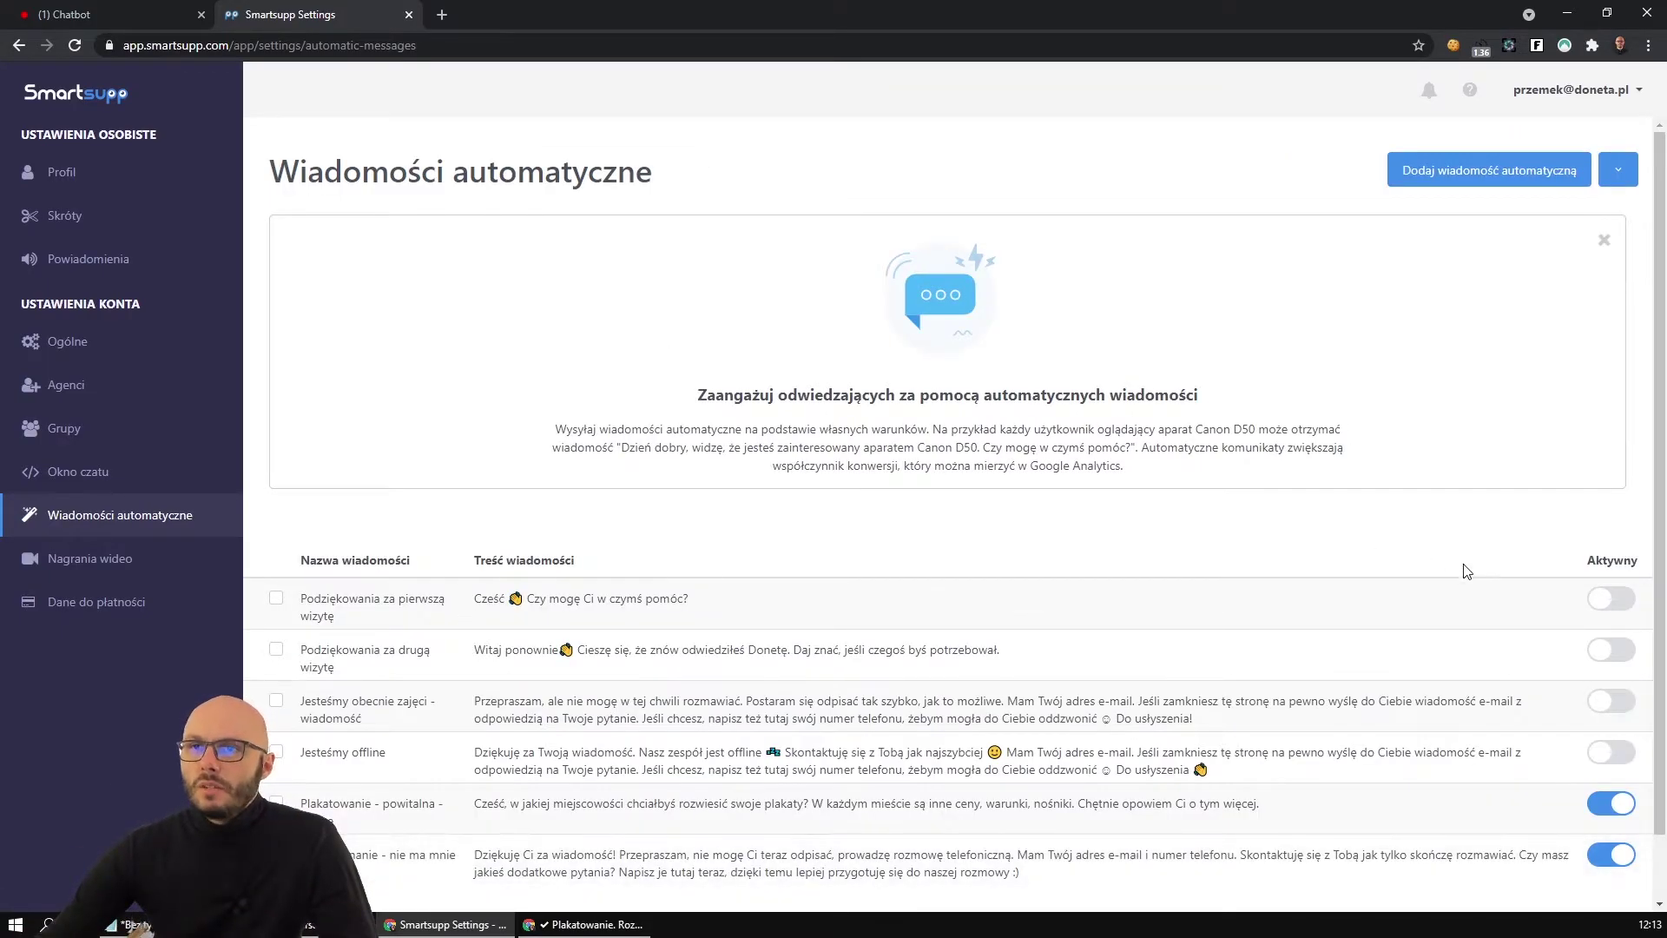
Open doneta.pl/plakatowanie.html in a new incognito window as a fresh visitor.
click(636, 928)
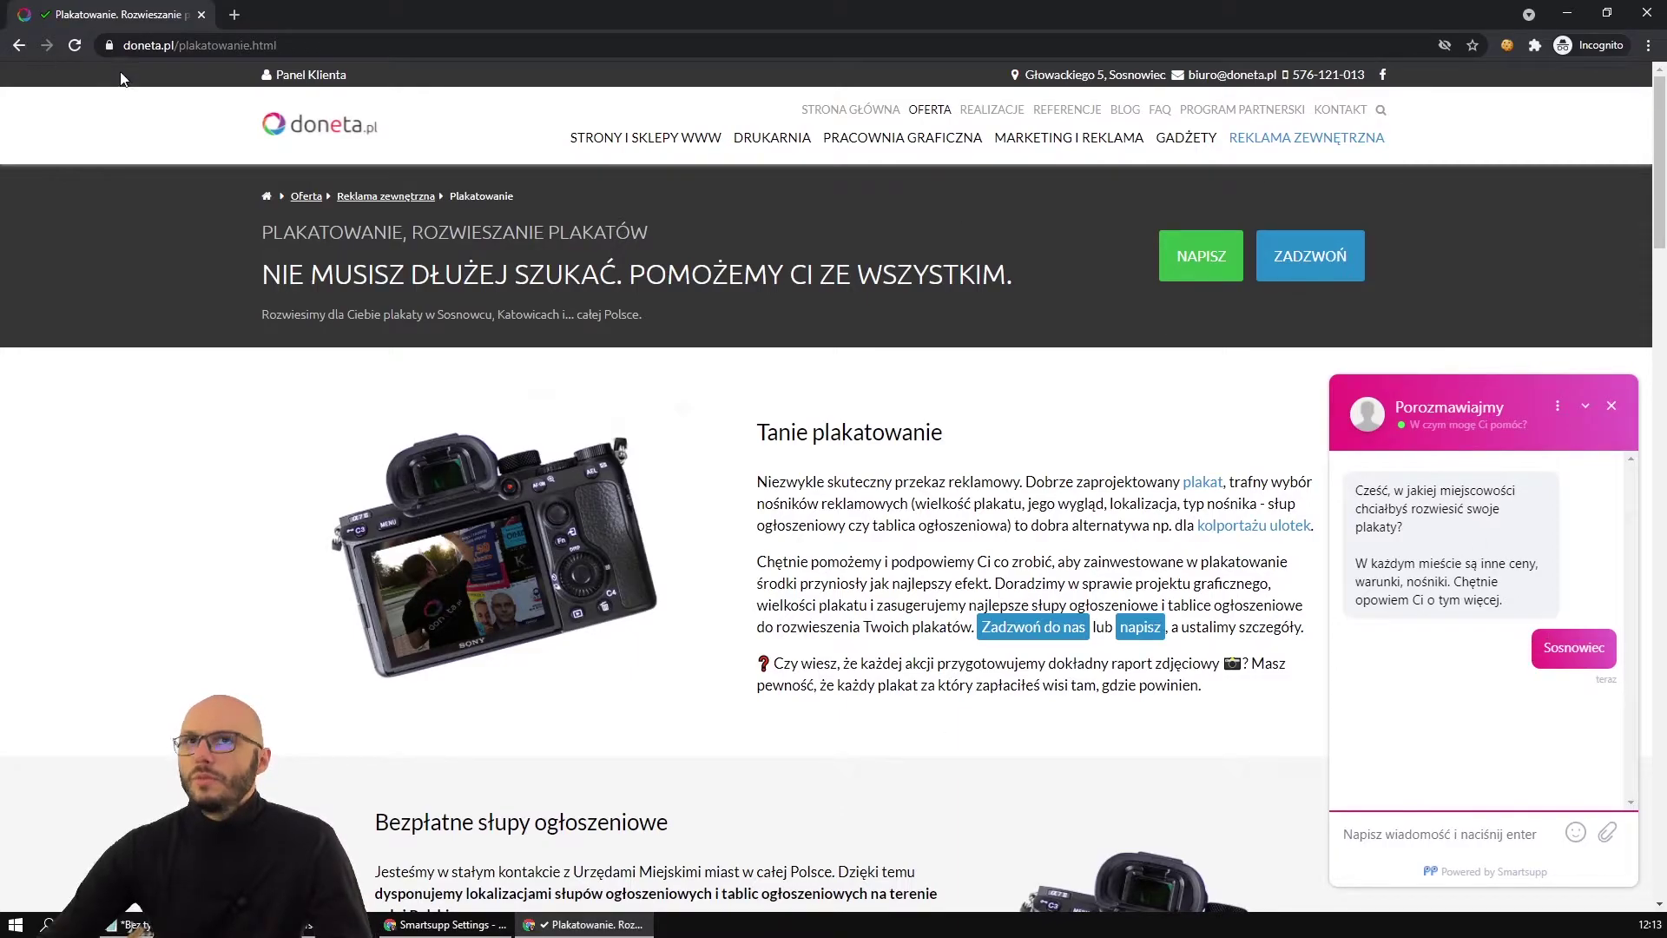
click(189, 47)
key(ctrl+c)
key(alt+Tab)
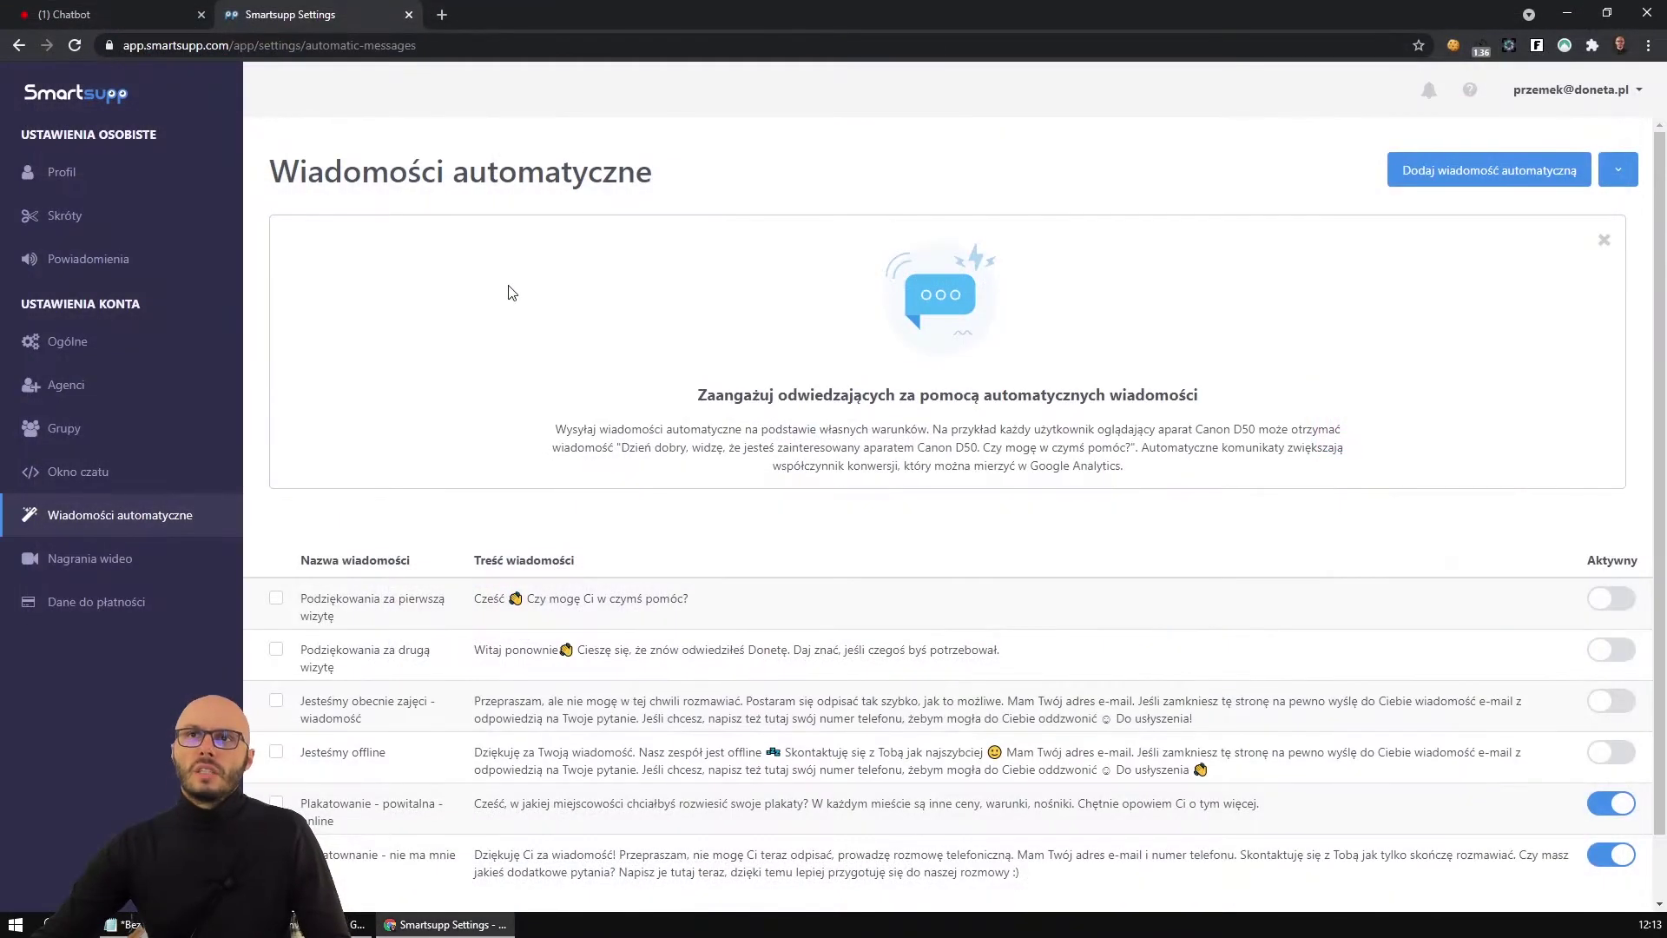
key(ctrl+shift+n)
key(ctrl+v)
key(Return)
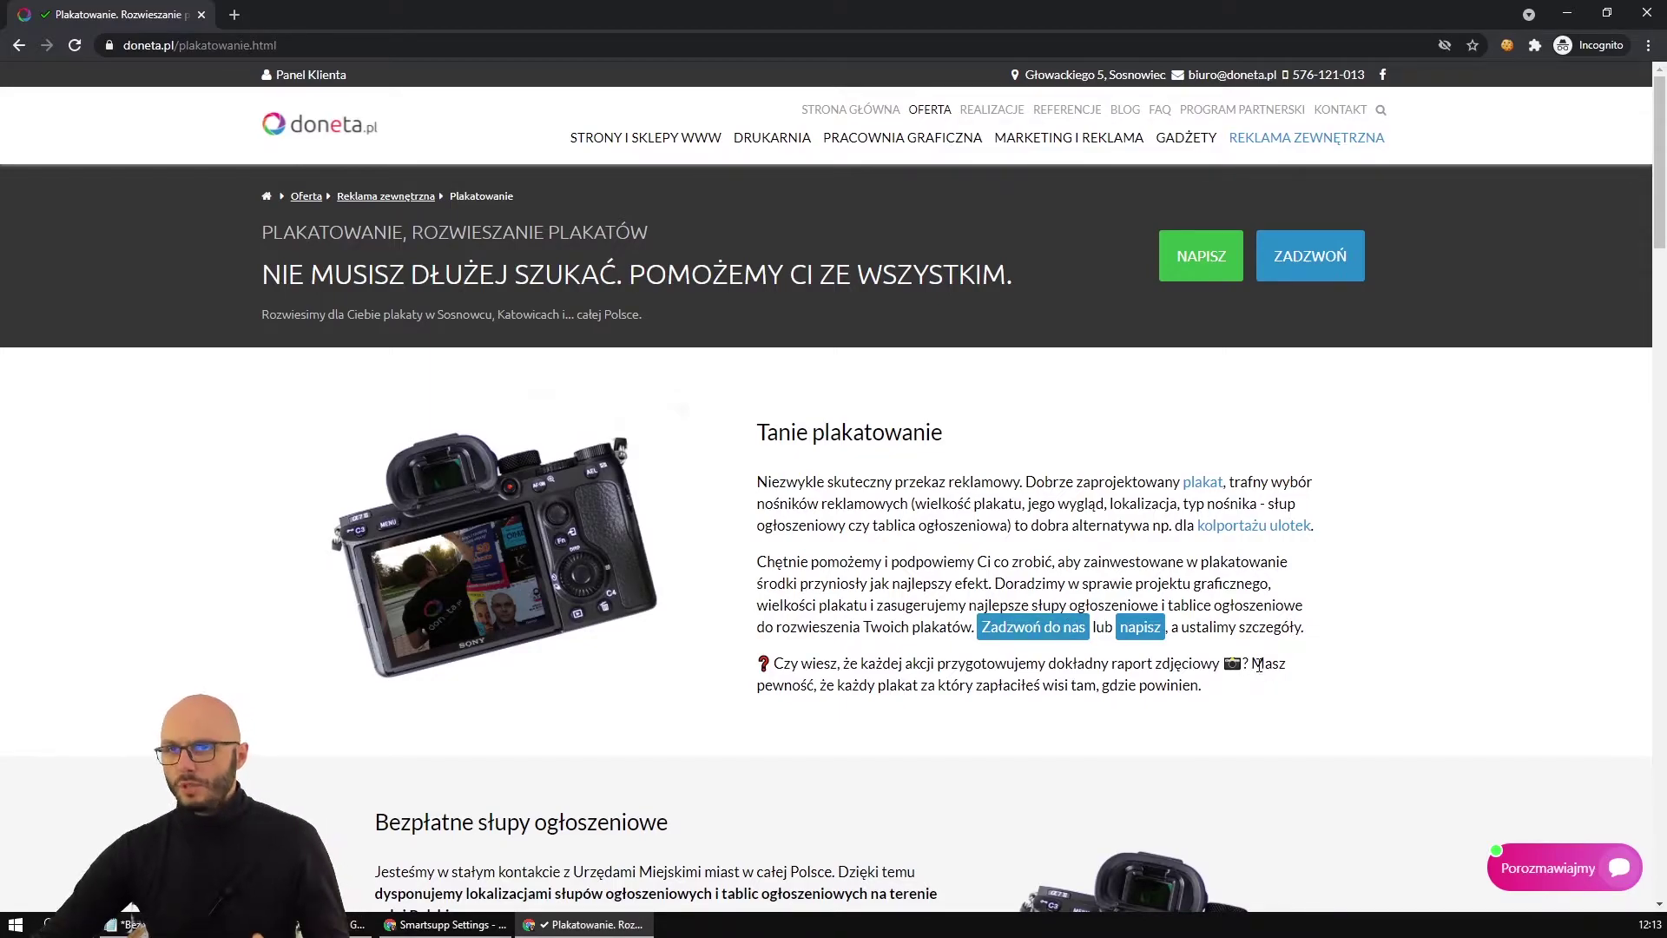
scroll(1259, 665, down, 2)
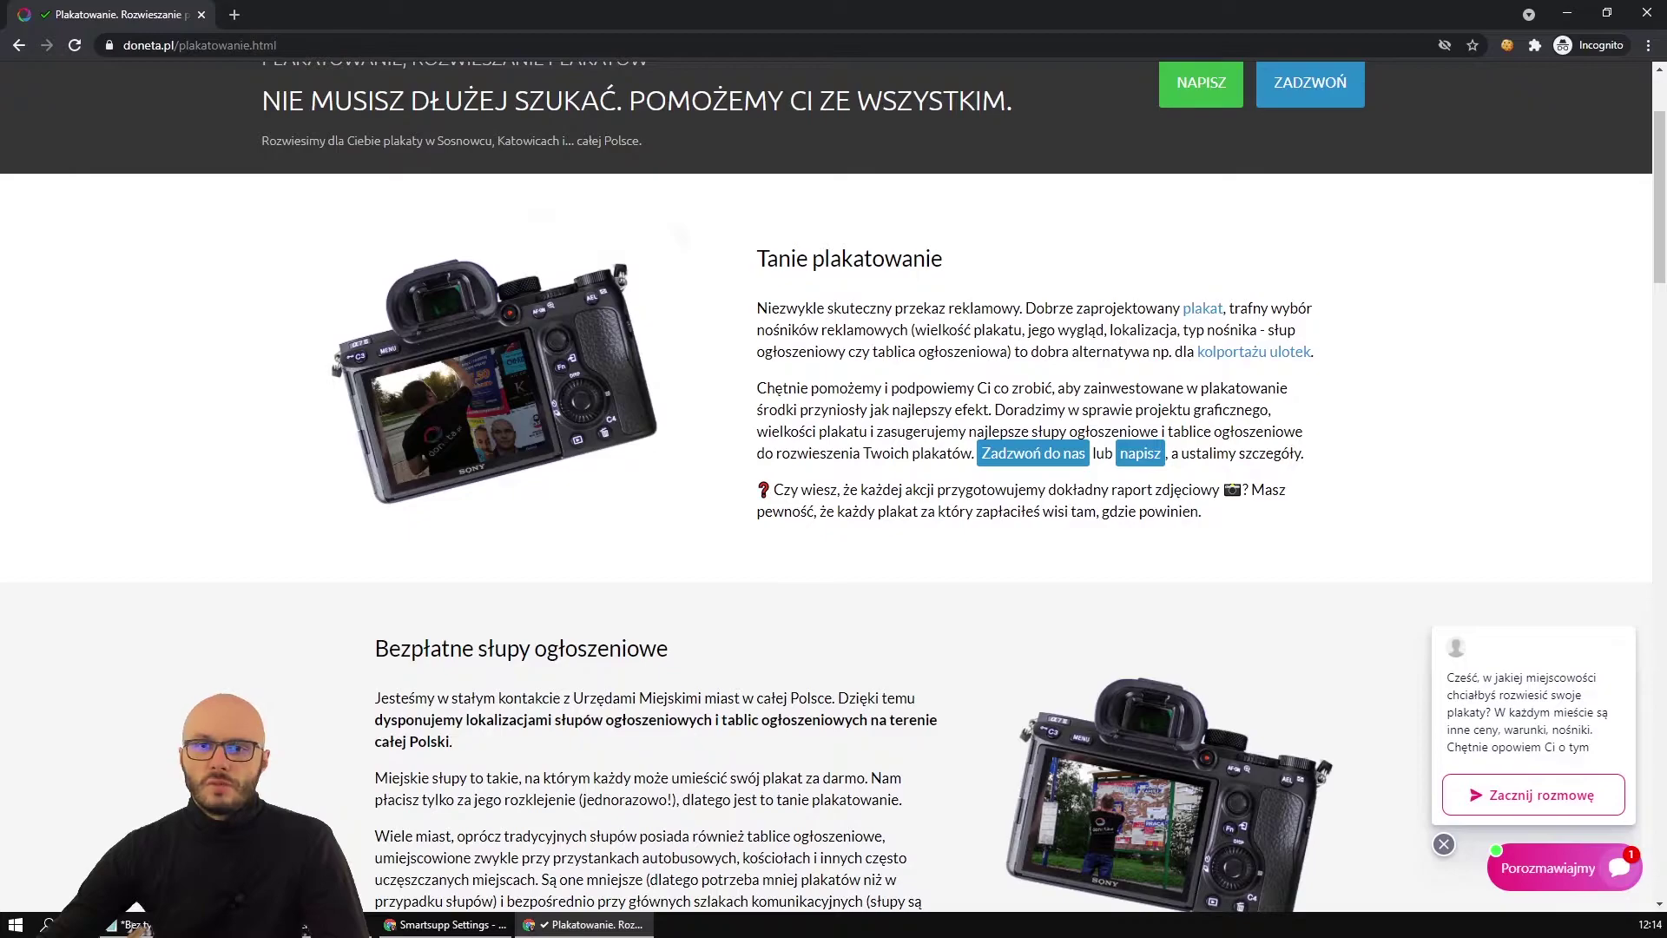
key(alt+Tab)
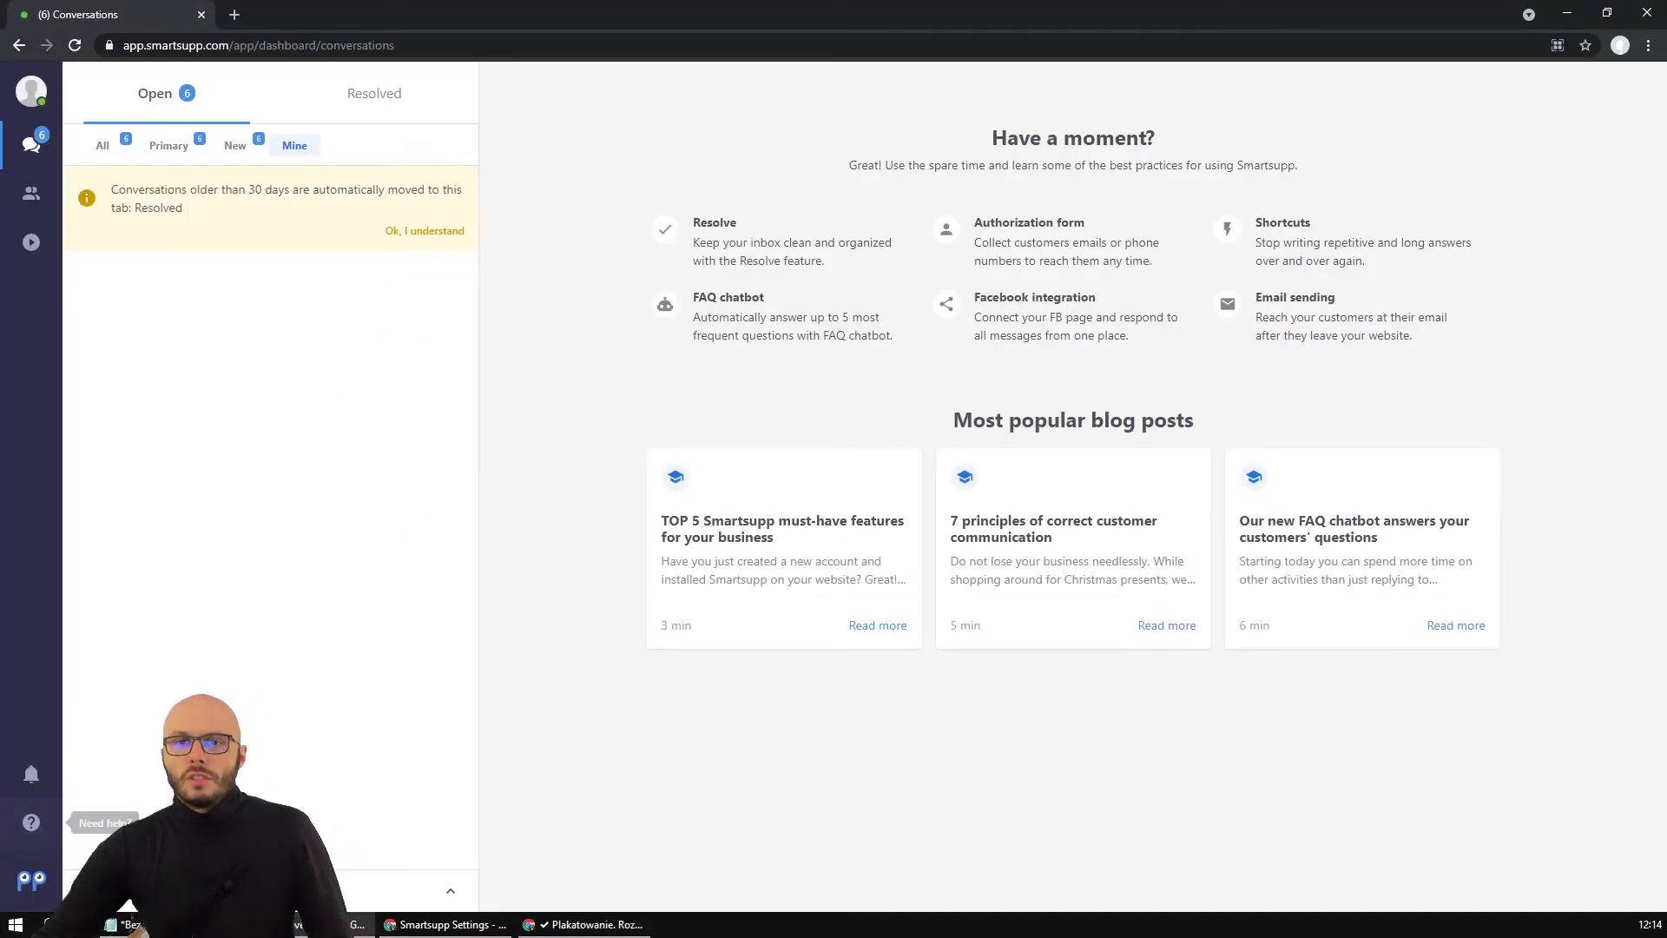
Move the Smartsupp Settings tab into its own window showing the Okno czatu options.
click(445, 924)
click(136, 16)
click(171, 48)
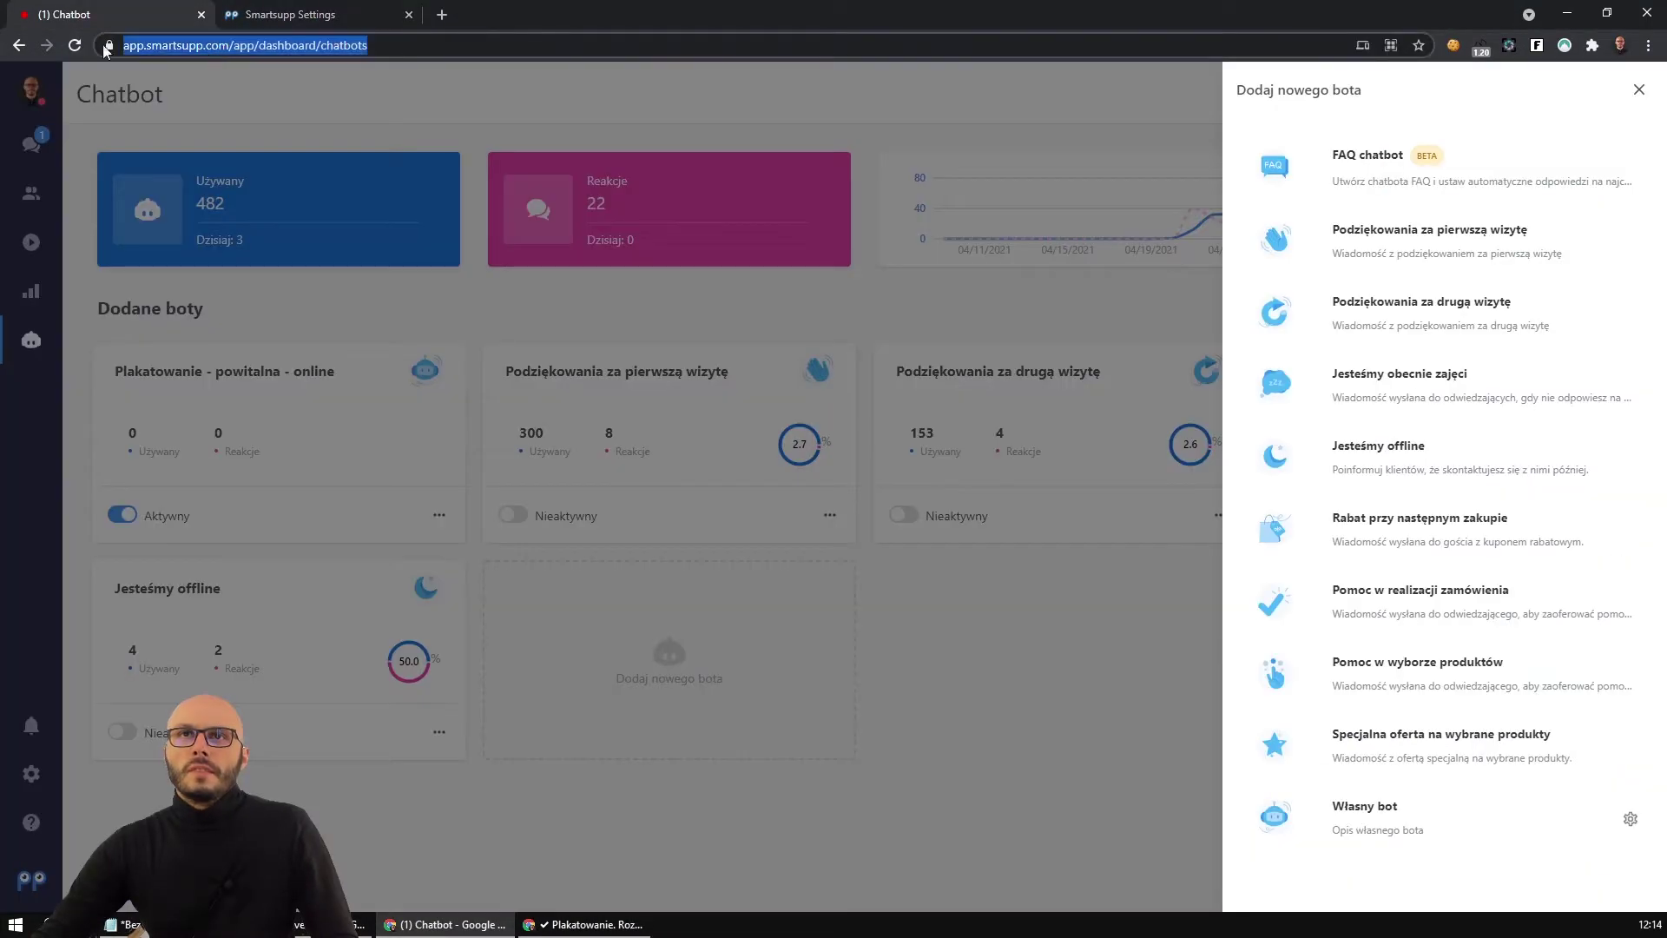
key(alt+Tab)
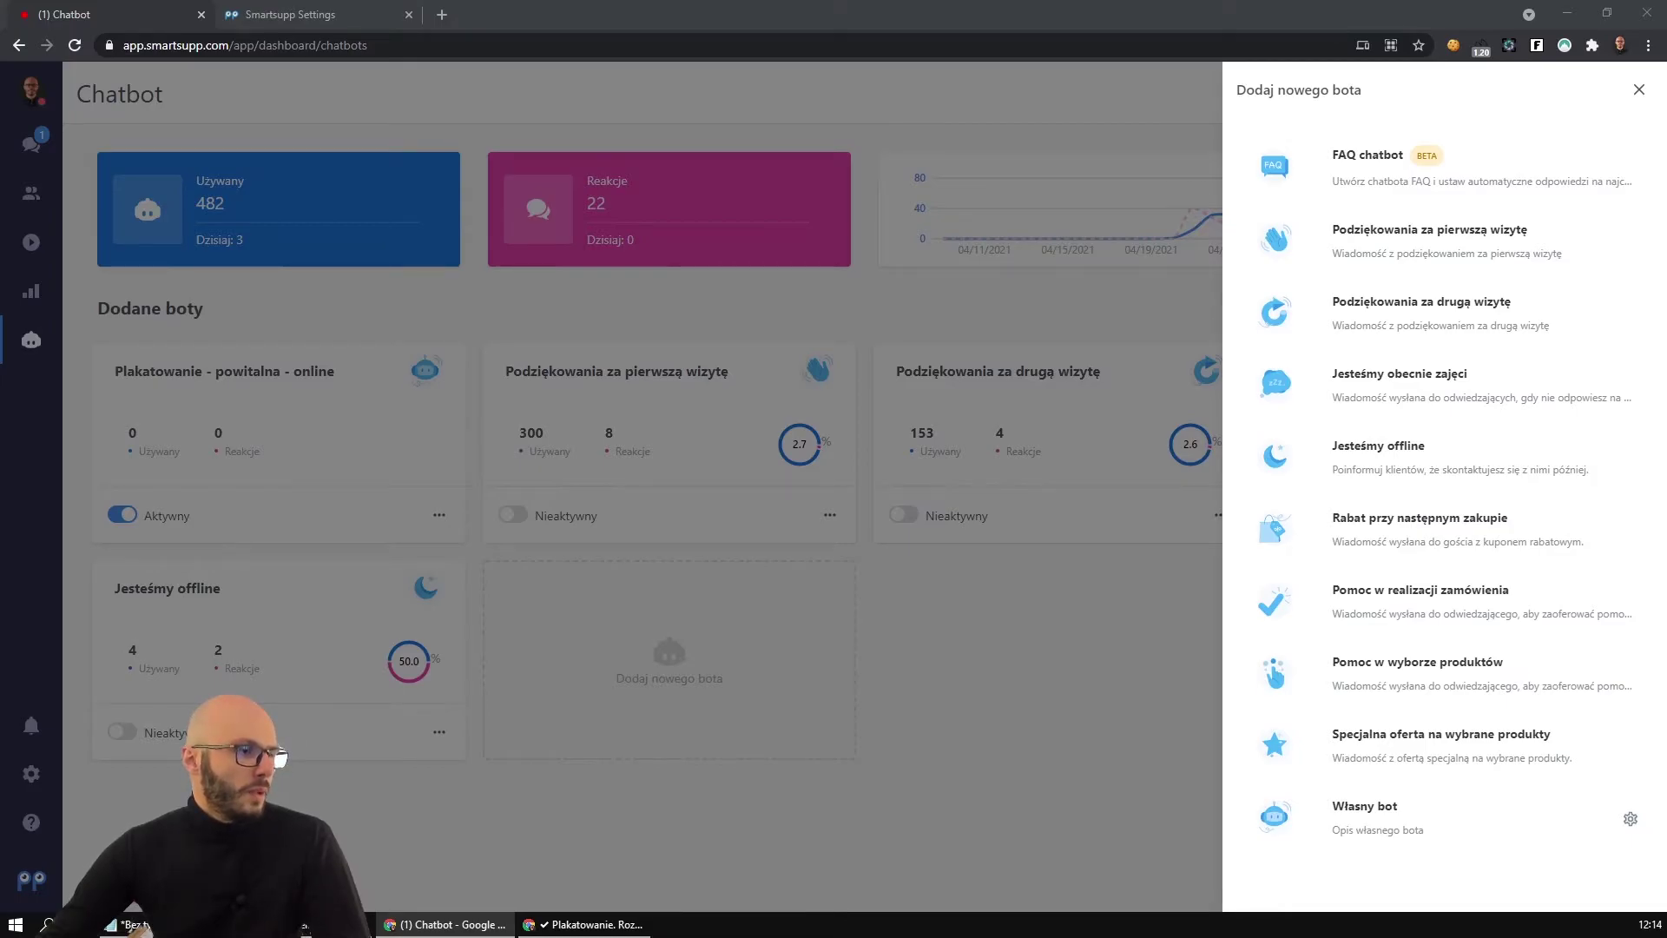
drag(278, 14, 130, 178)
scroll(848, 558, down, 2)
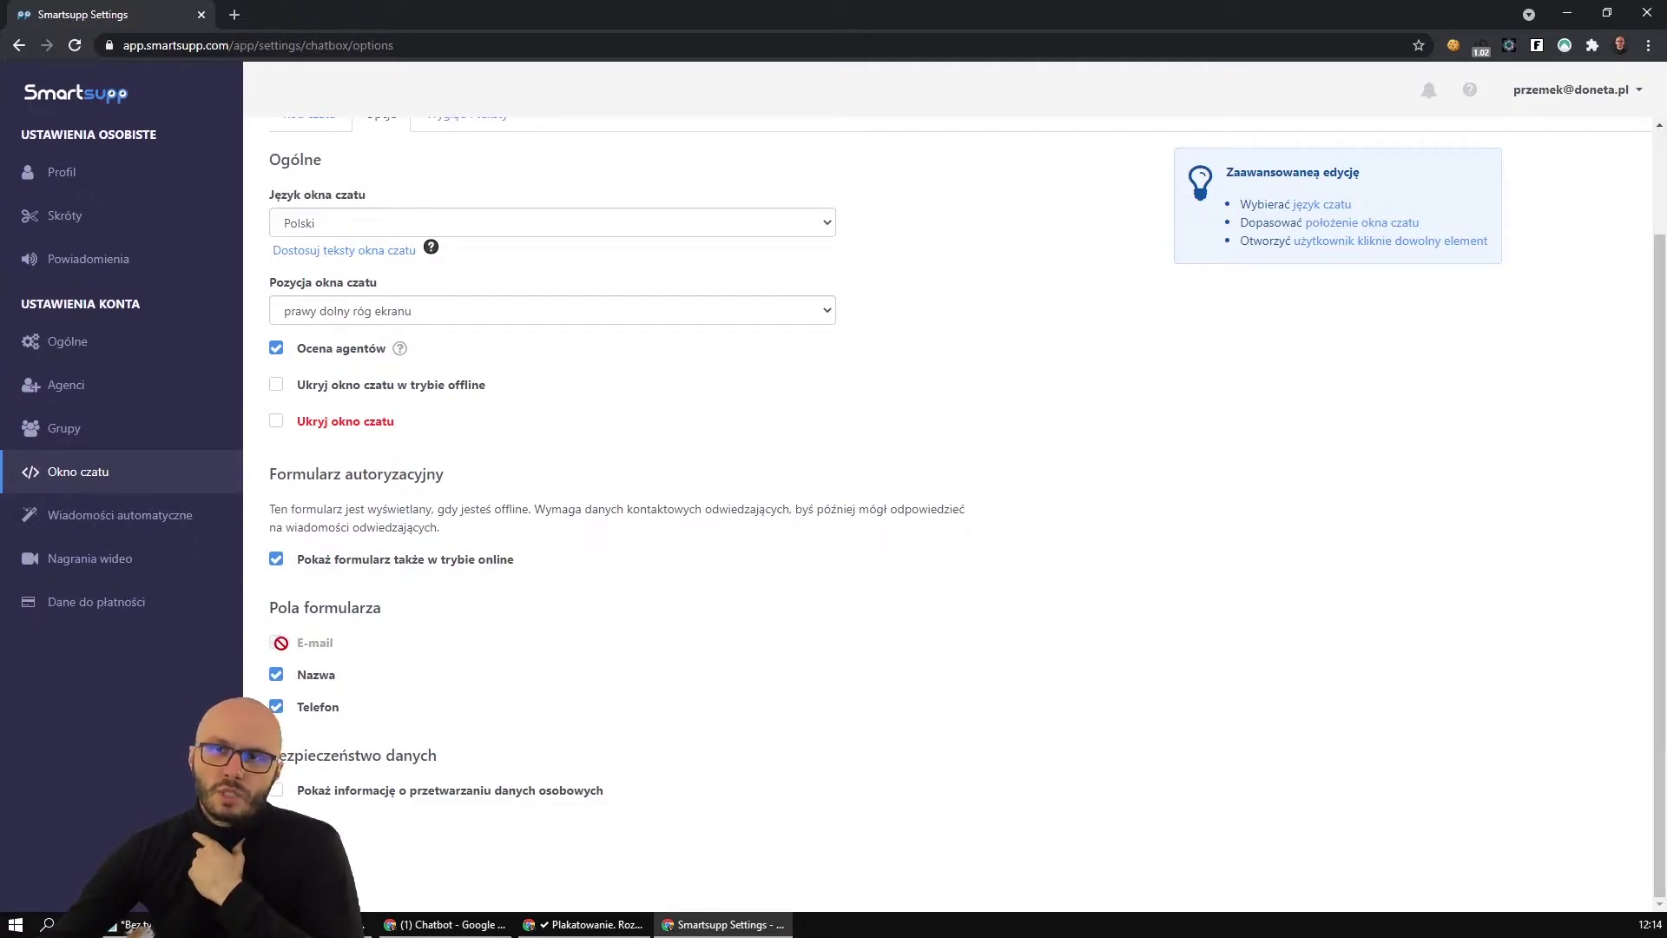
Uncheck 'Pokaż informację o przetwarzaniu danych osobowych' in the chat window settings.
click(279, 794)
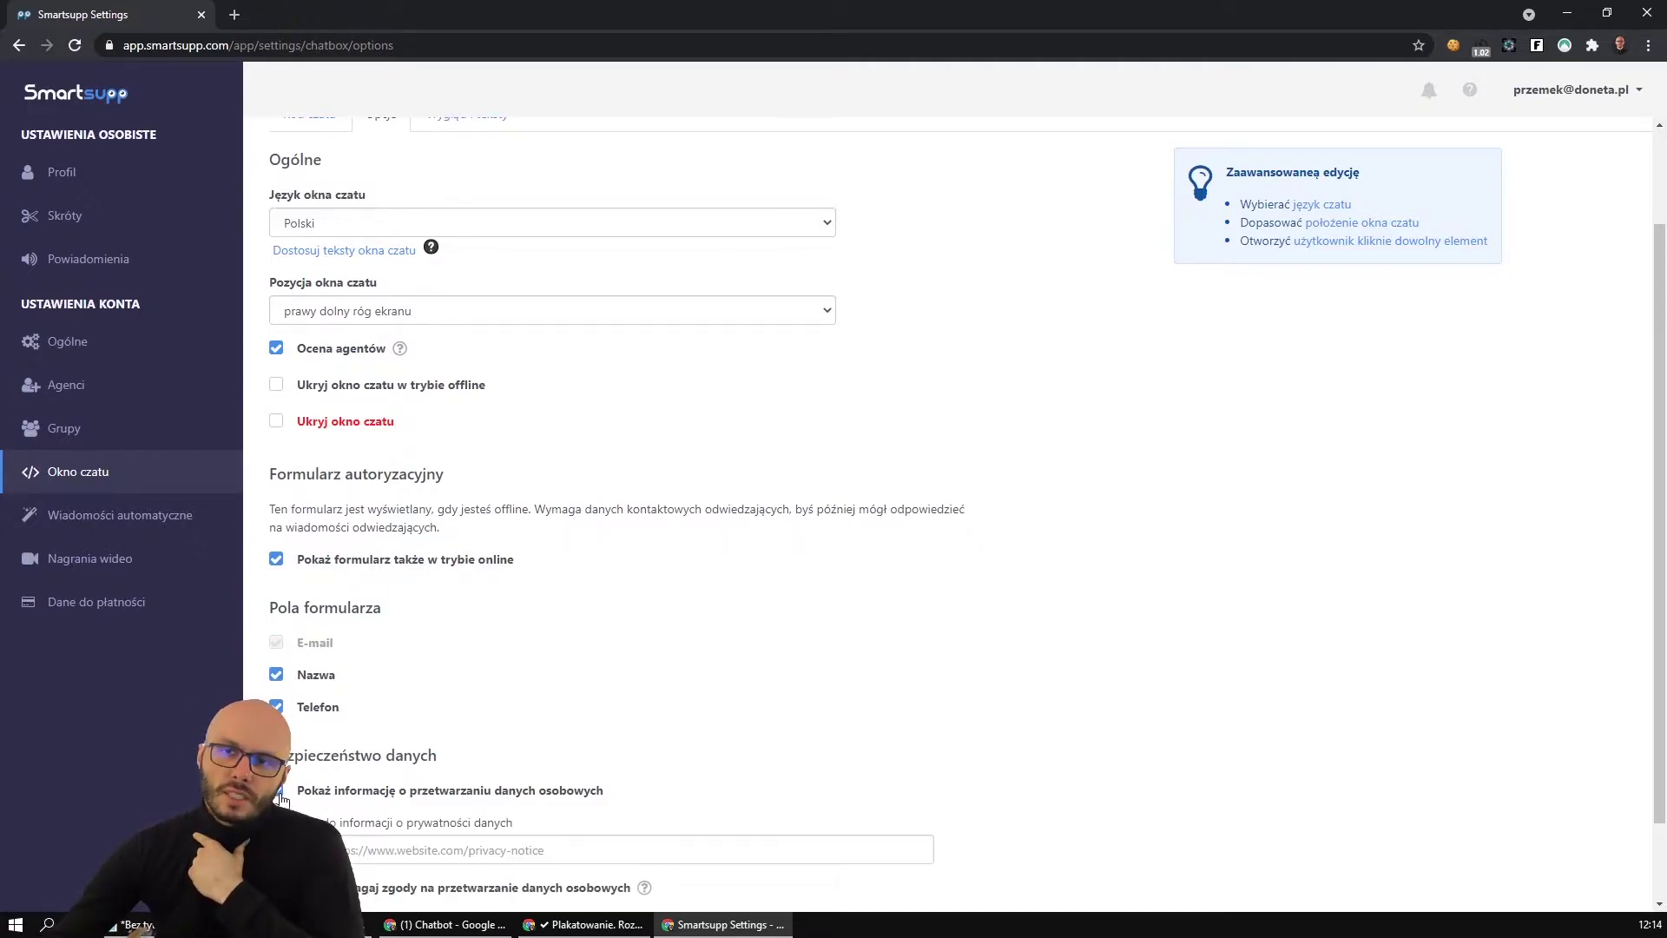
scroll(281, 797, down, 1)
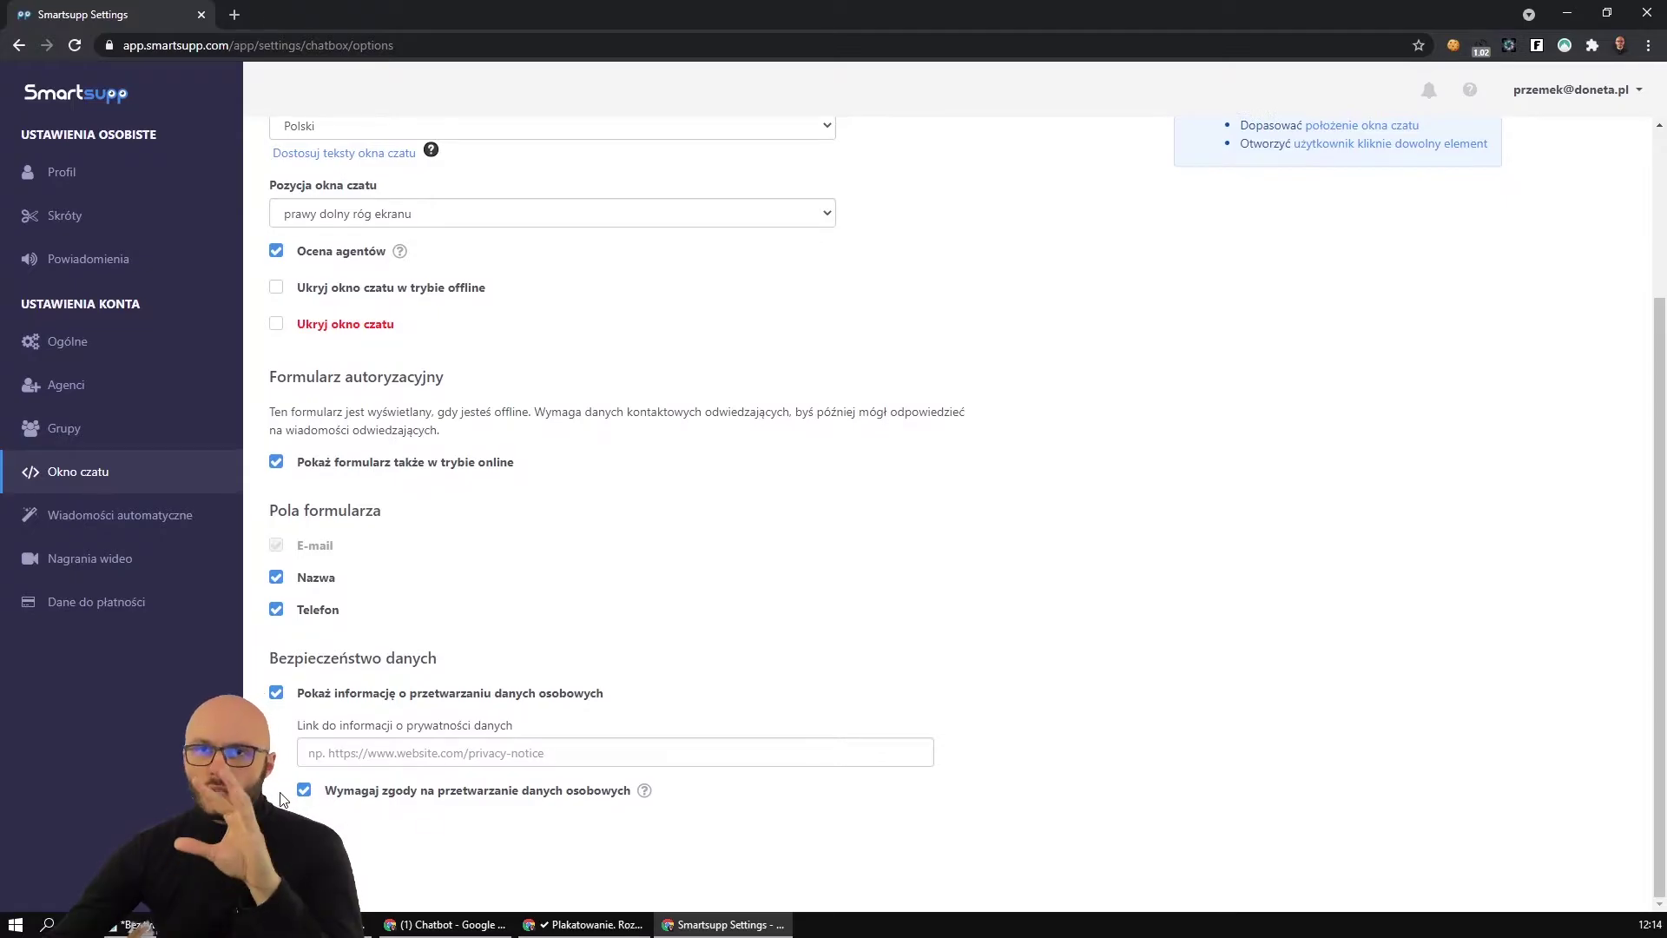
click(278, 699)
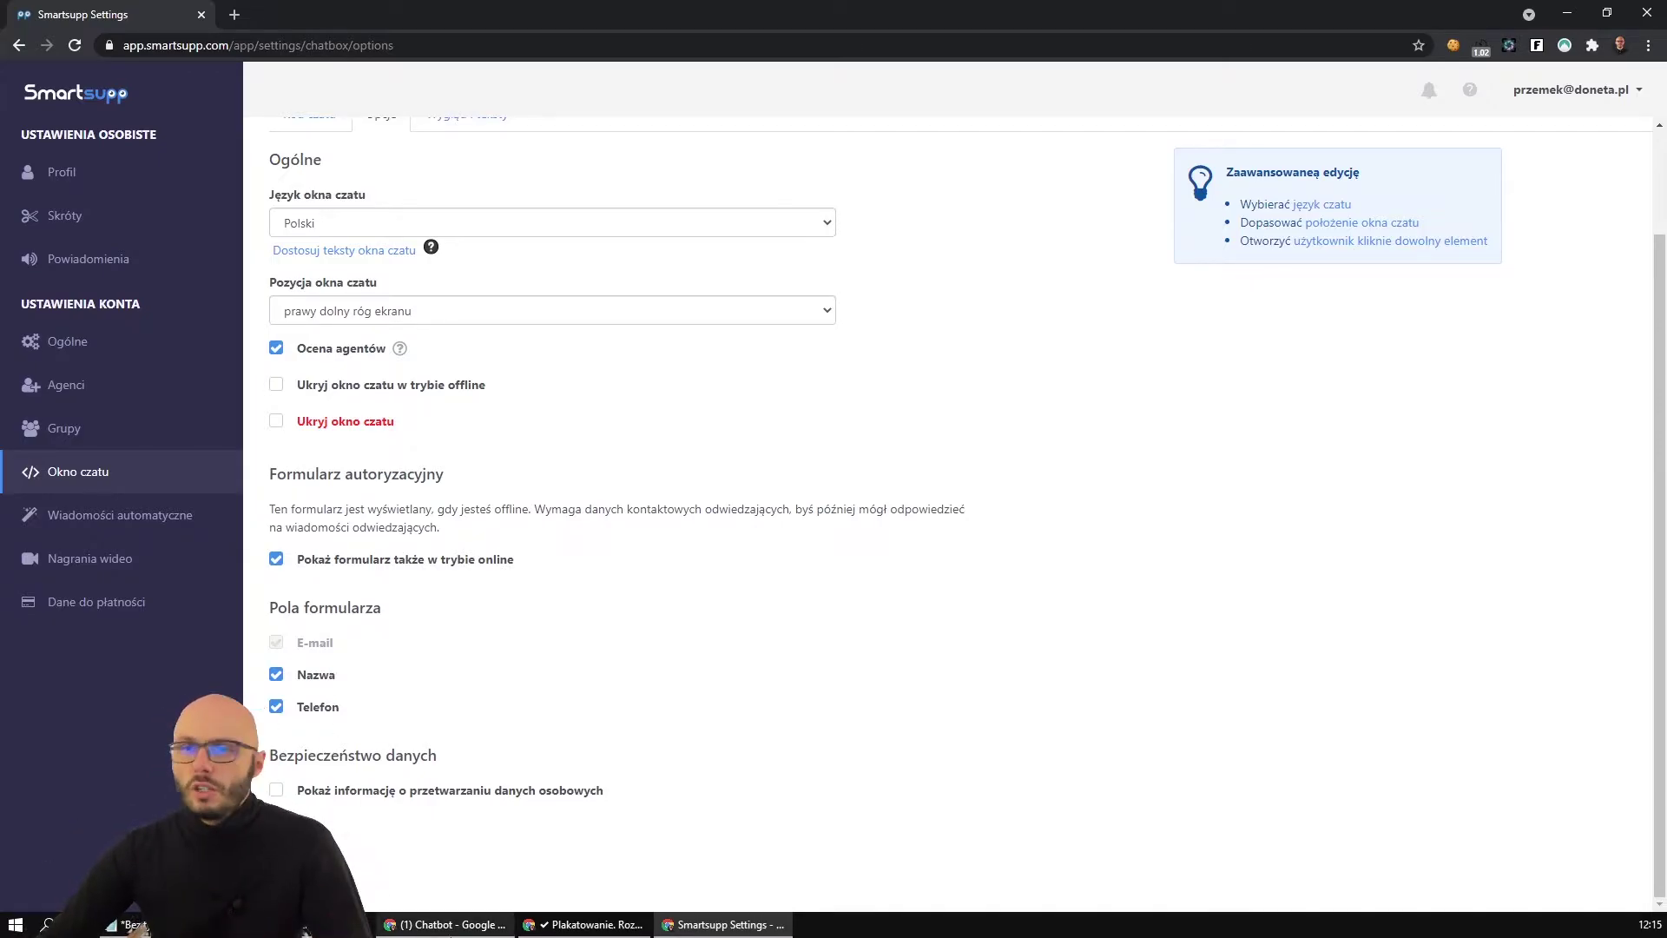
click(584, 925)
Send 'Dzień dobryy, interesuja mnie Katowiec' in the page chat with the visitor's name, e-mail and phone.
click(1534, 795)
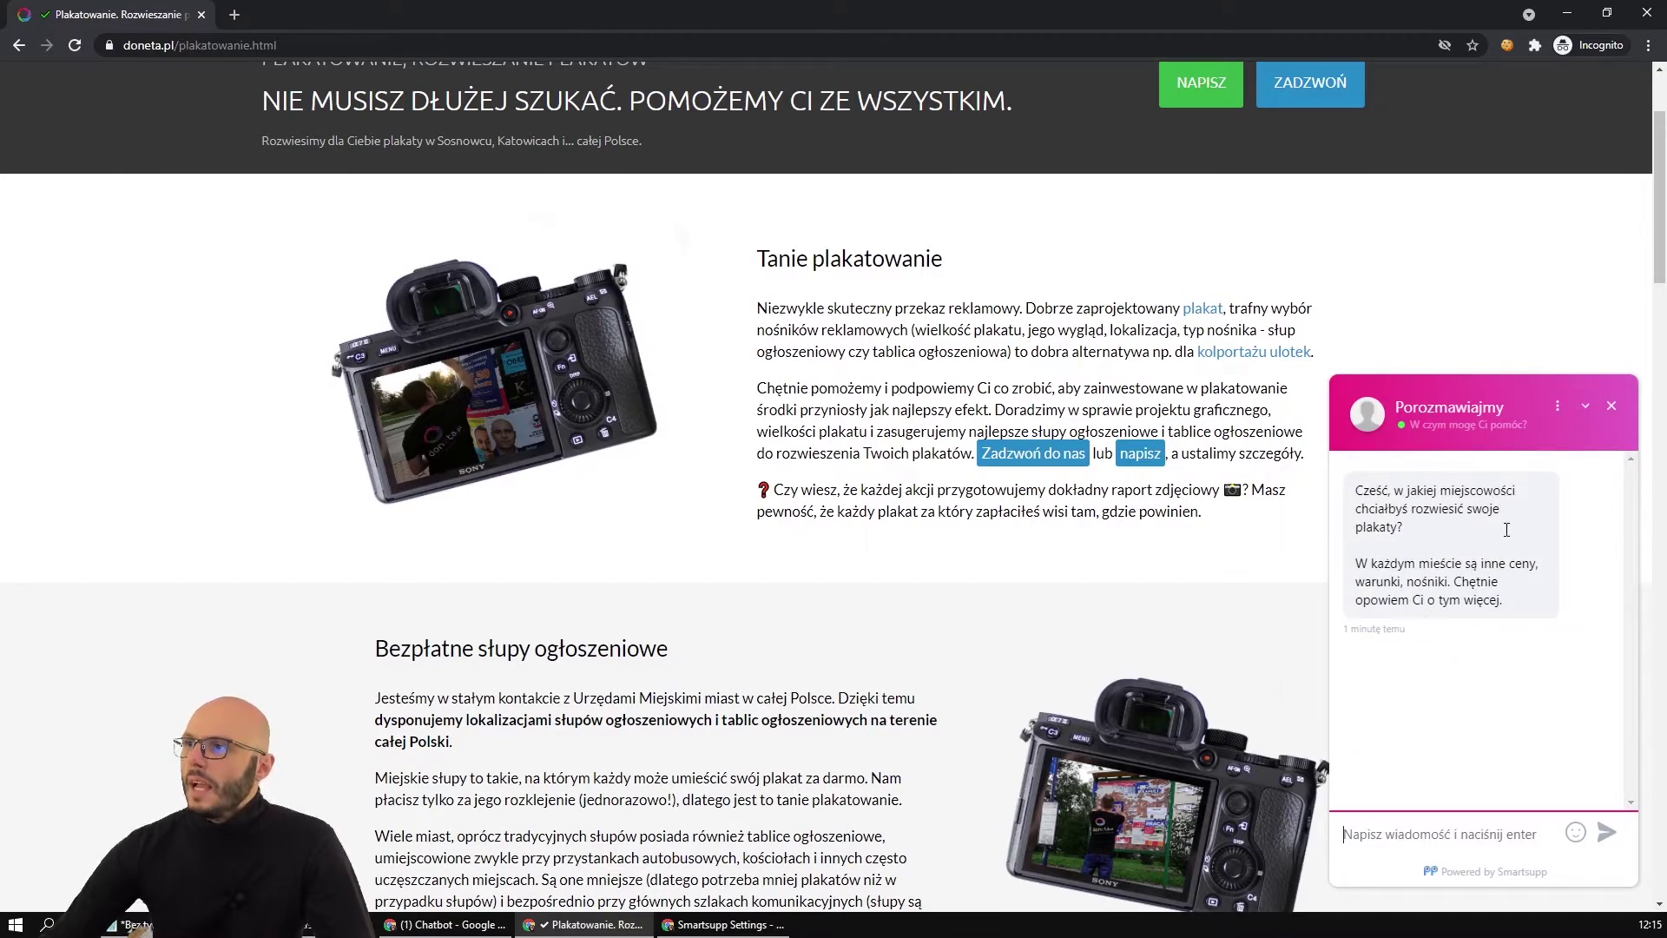
text(Dzień dobryy, interesuja mnie Katowiec)
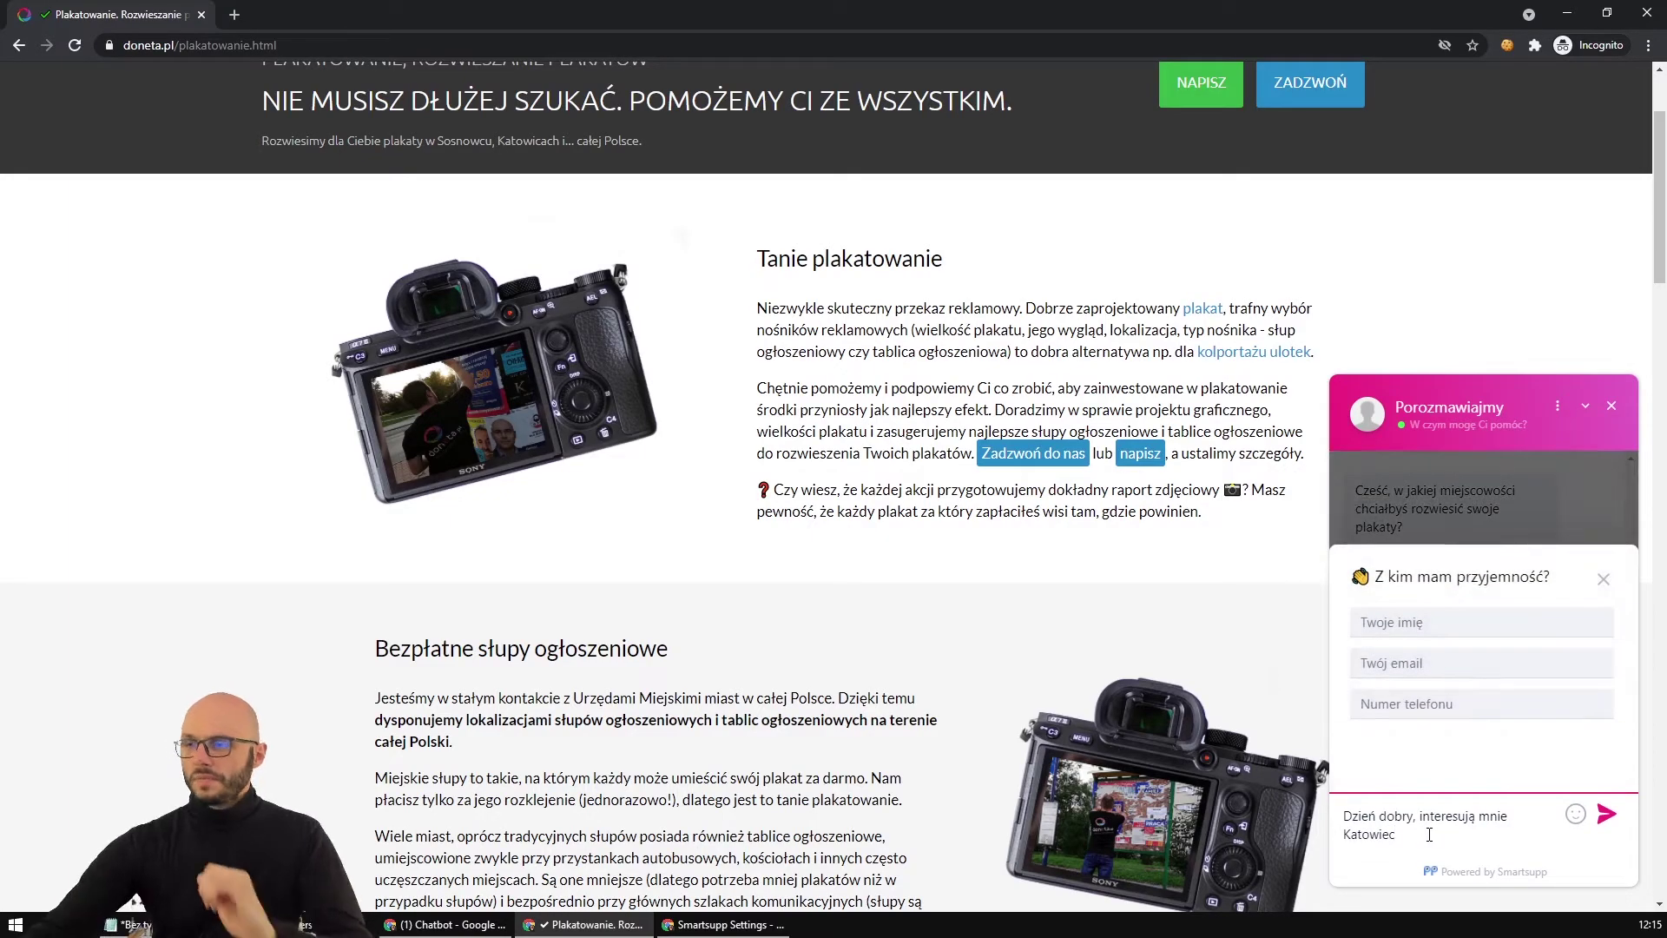
click(1385, 622)
text(Przemek)
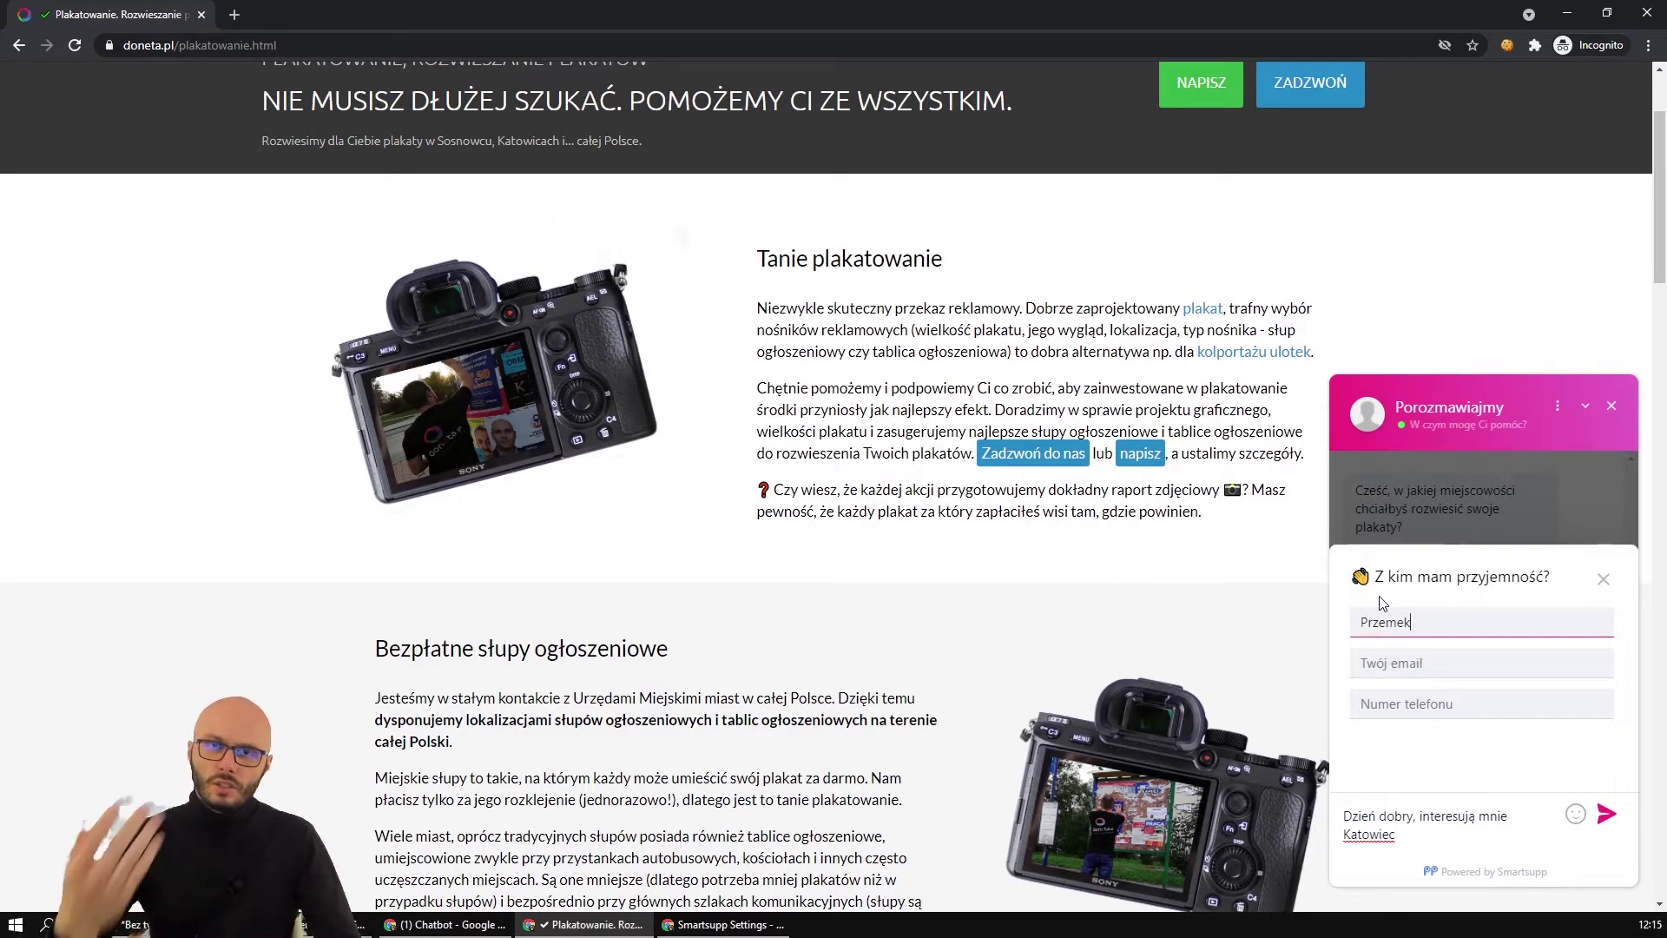
key(Tab)
key(Tab)
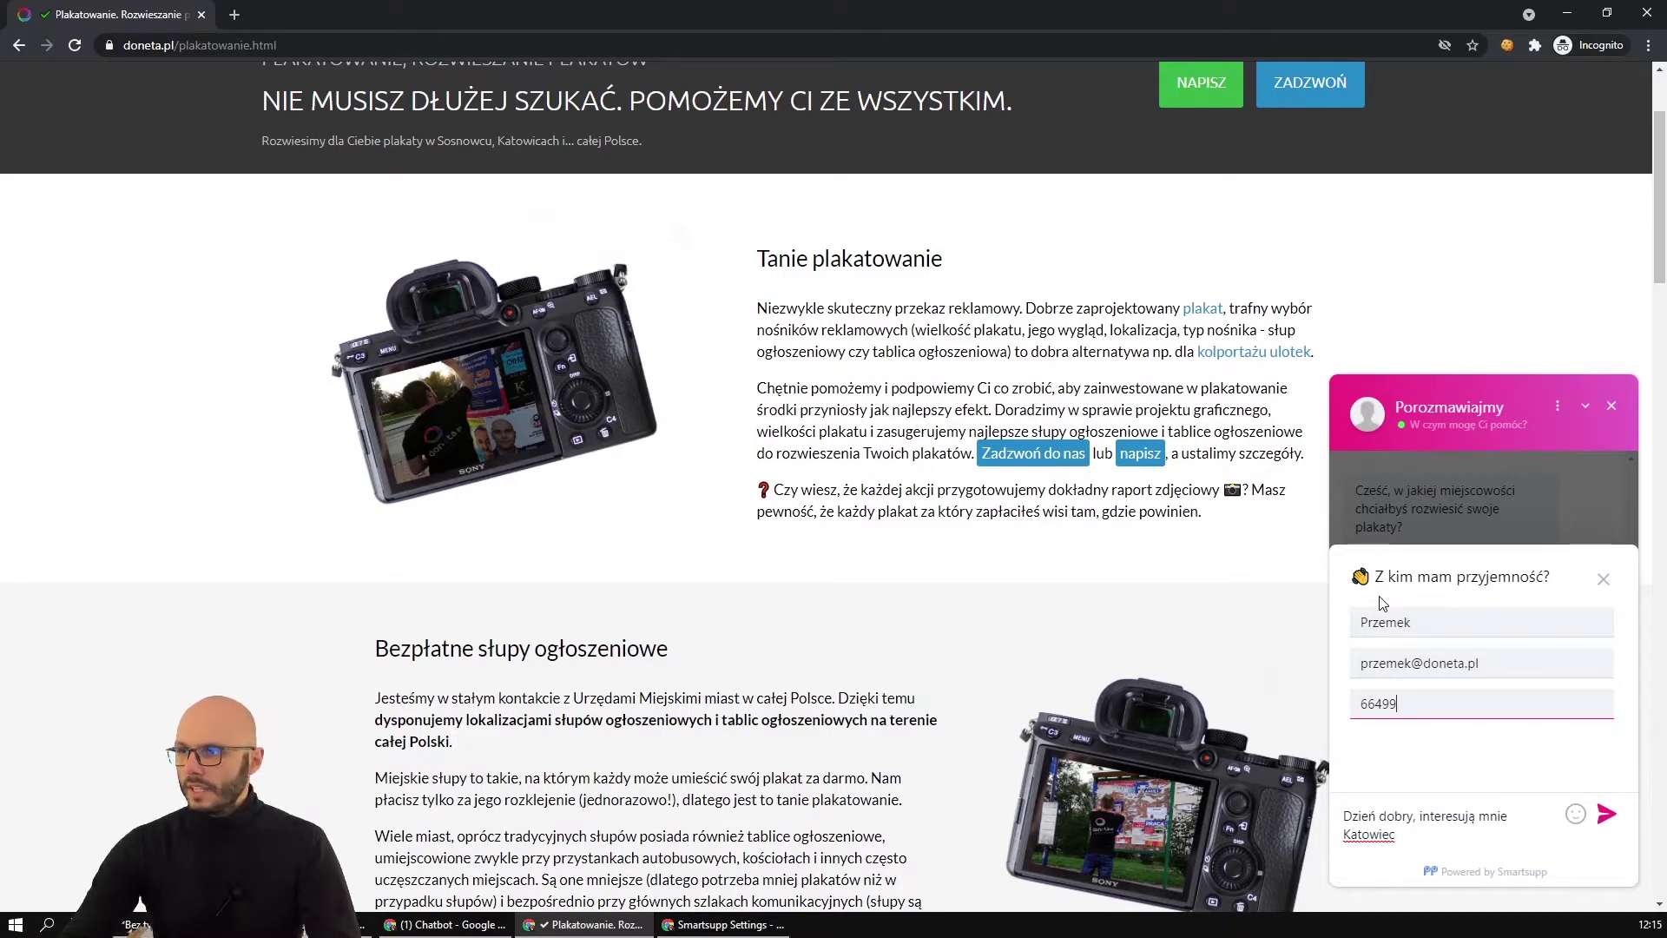
click(1607, 818)
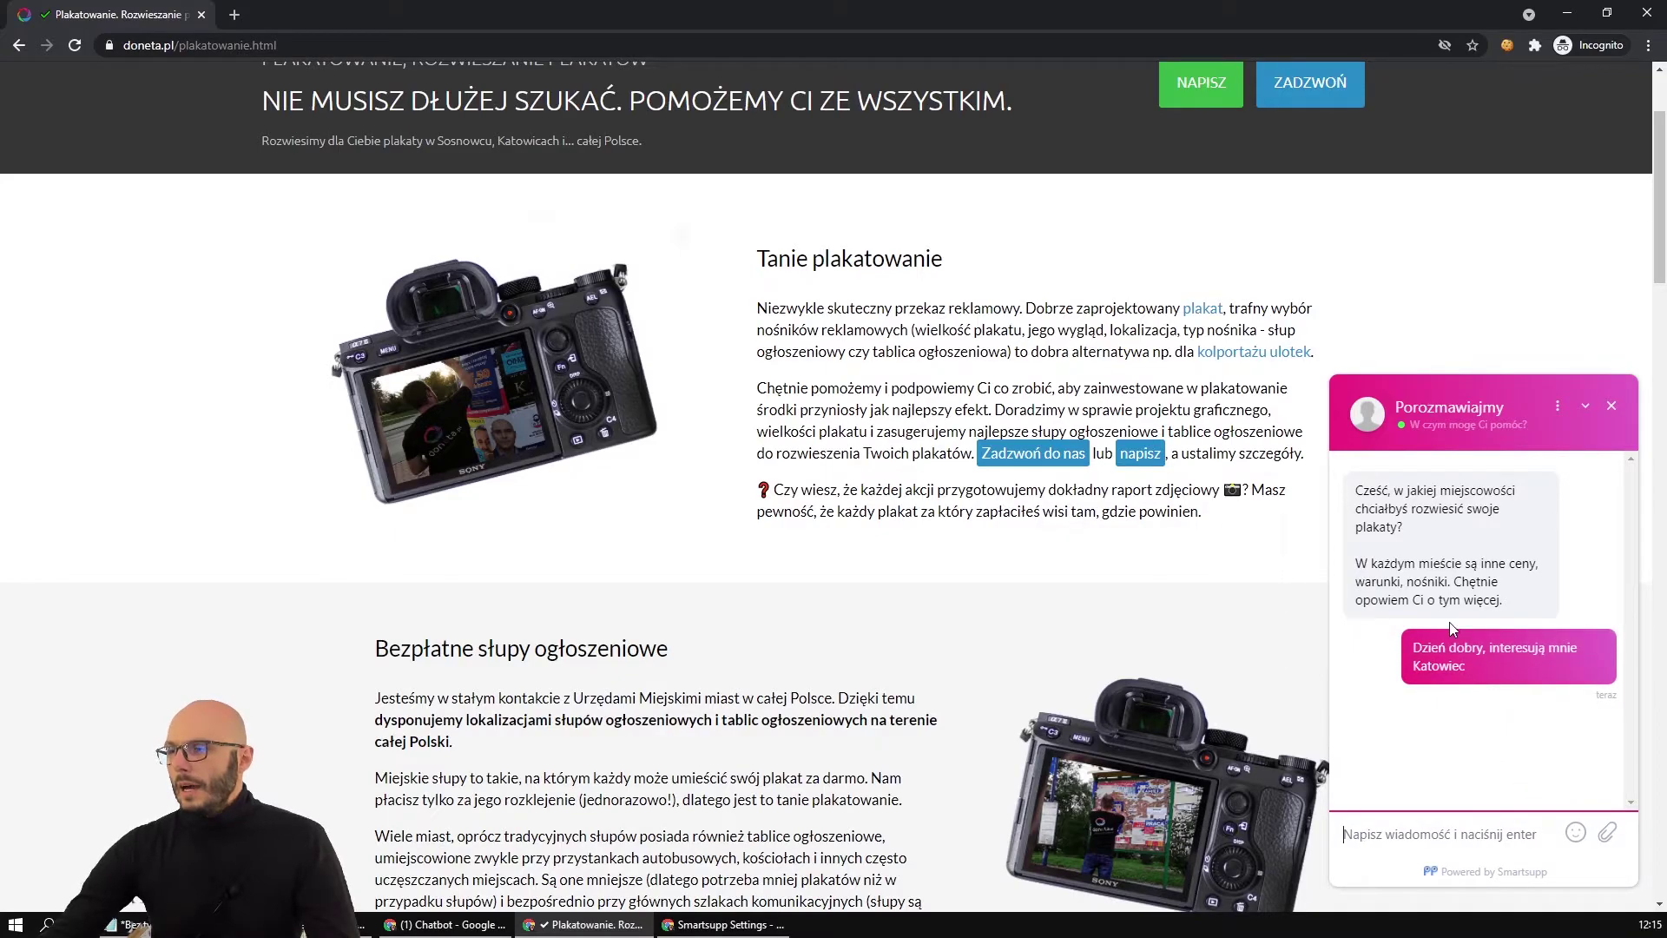
scroll(1450, 622, down, 1)
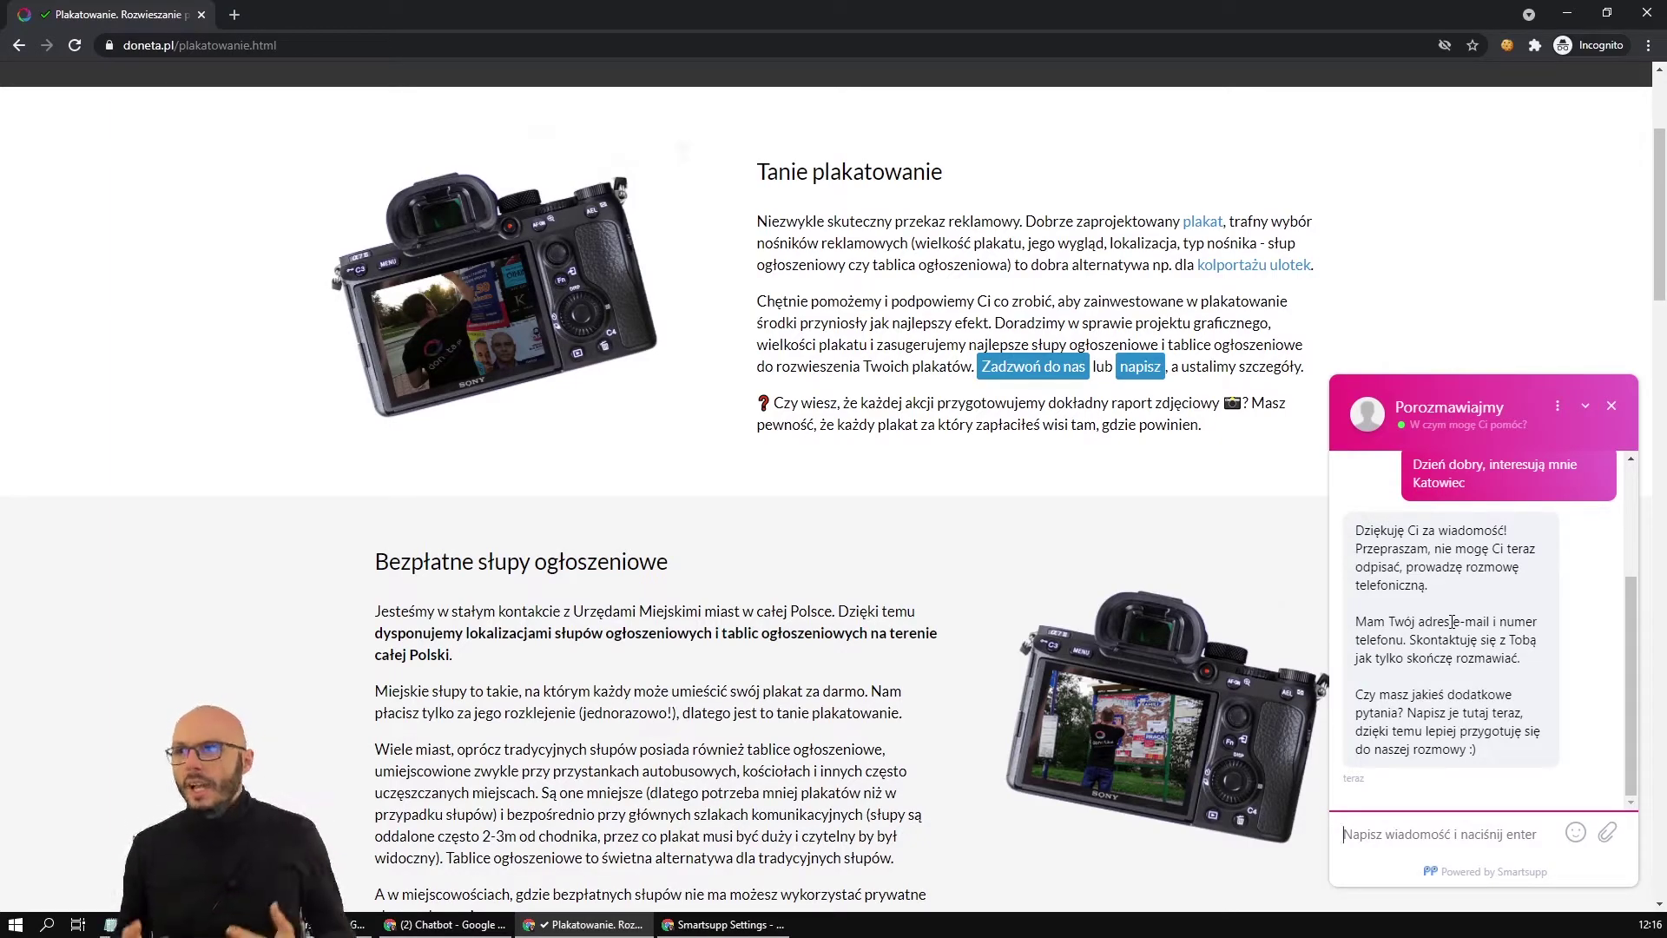
Highlight the auto-reply's promise to get in touch and its question about further questions.
drag(1452, 622, 1519, 658)
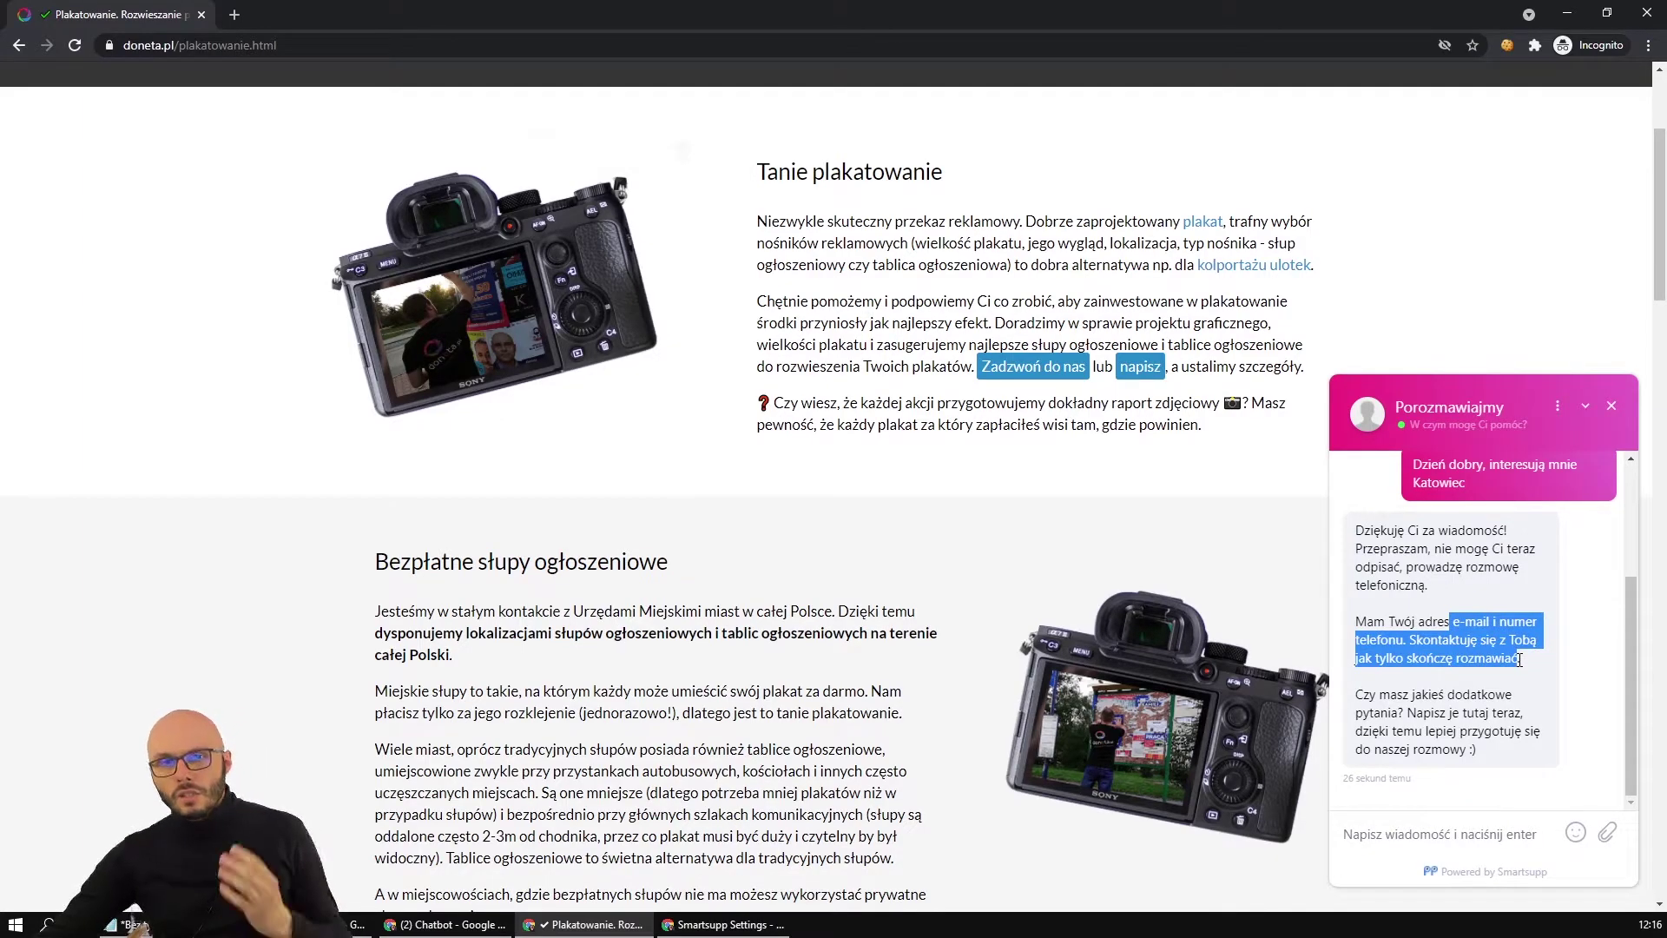
drag(1356, 695, 1419, 713)
click(1417, 714)
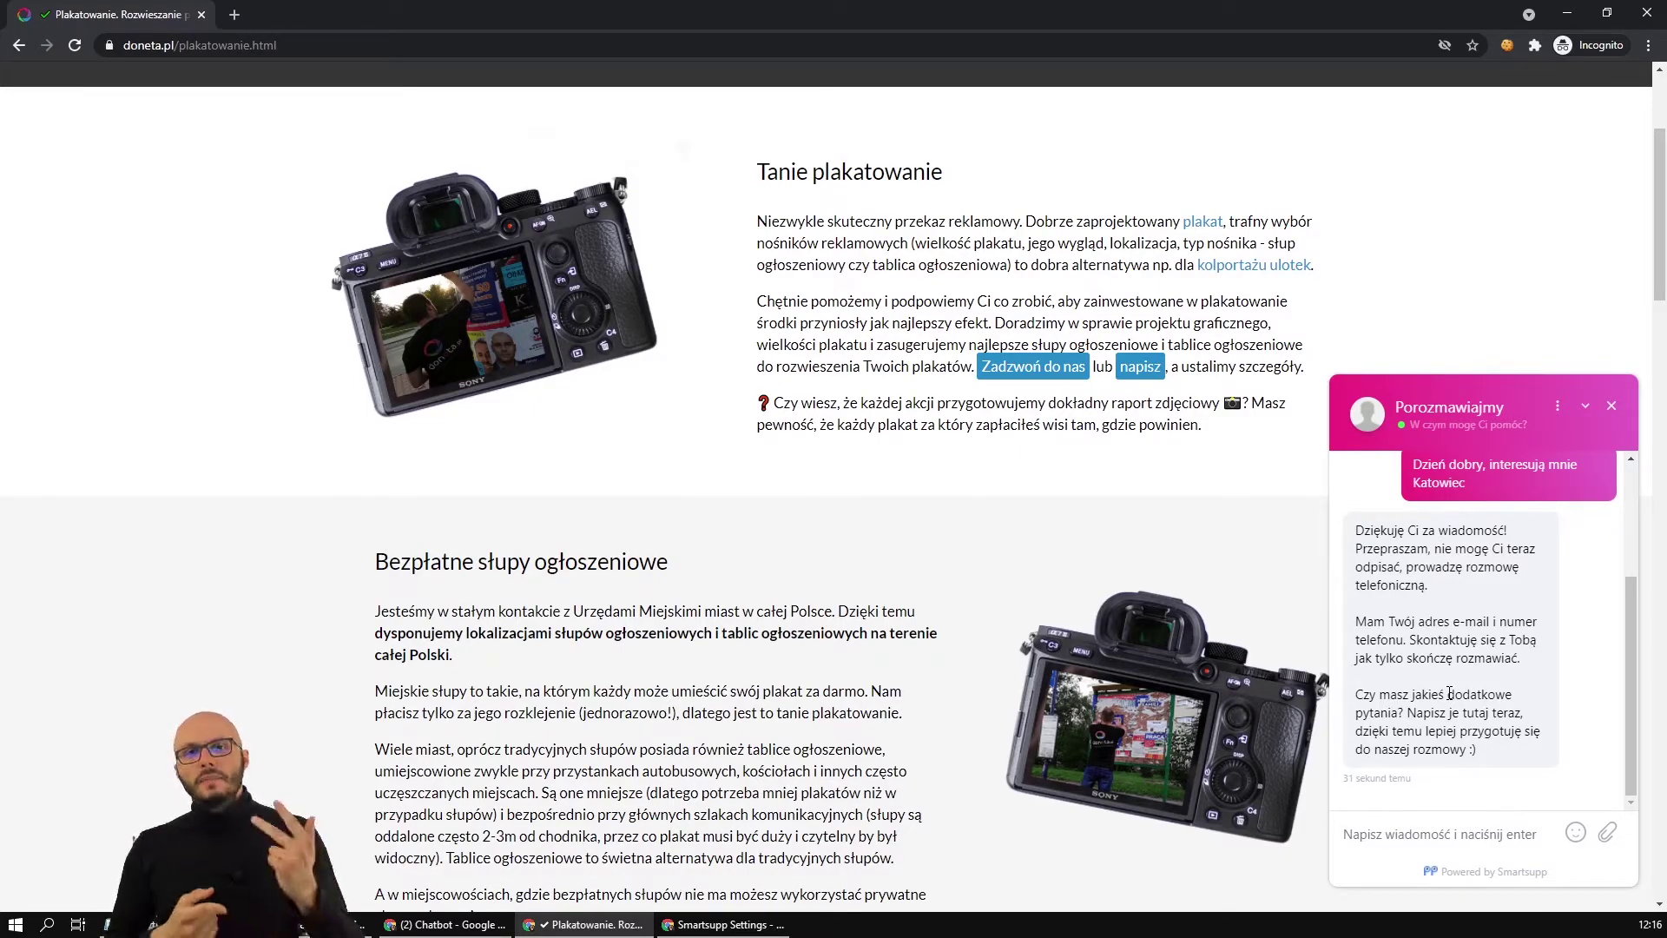
click(130, 908)
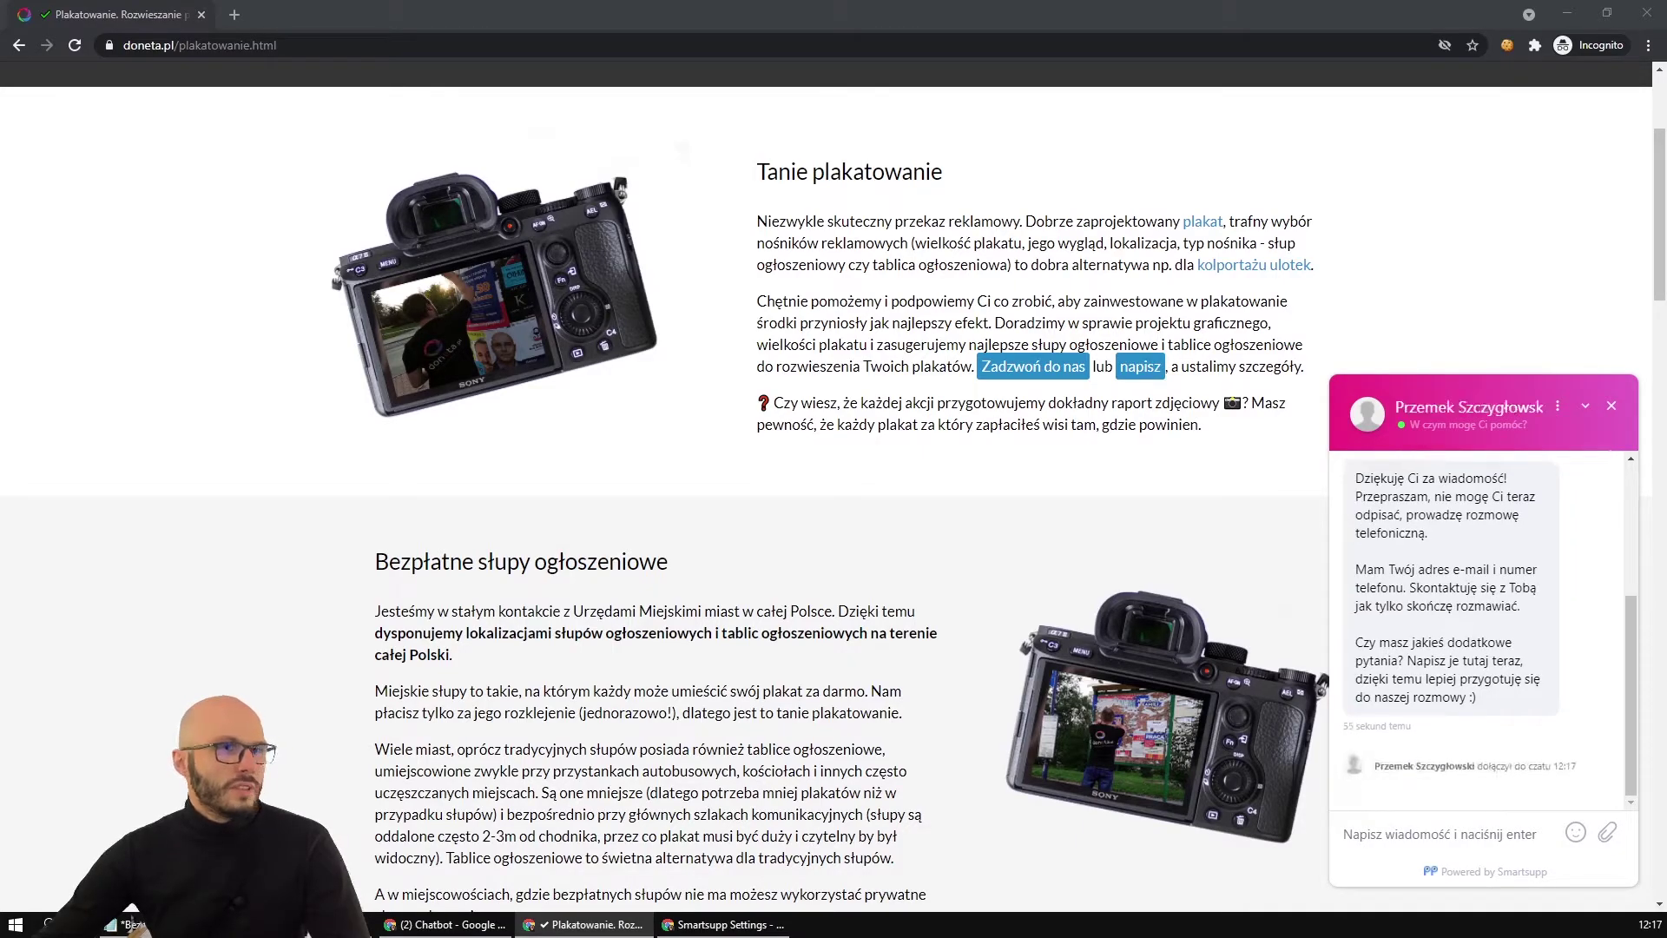
Open the visitor's live conversation in the agent dashboard and review their message.
key(alt+Tab)
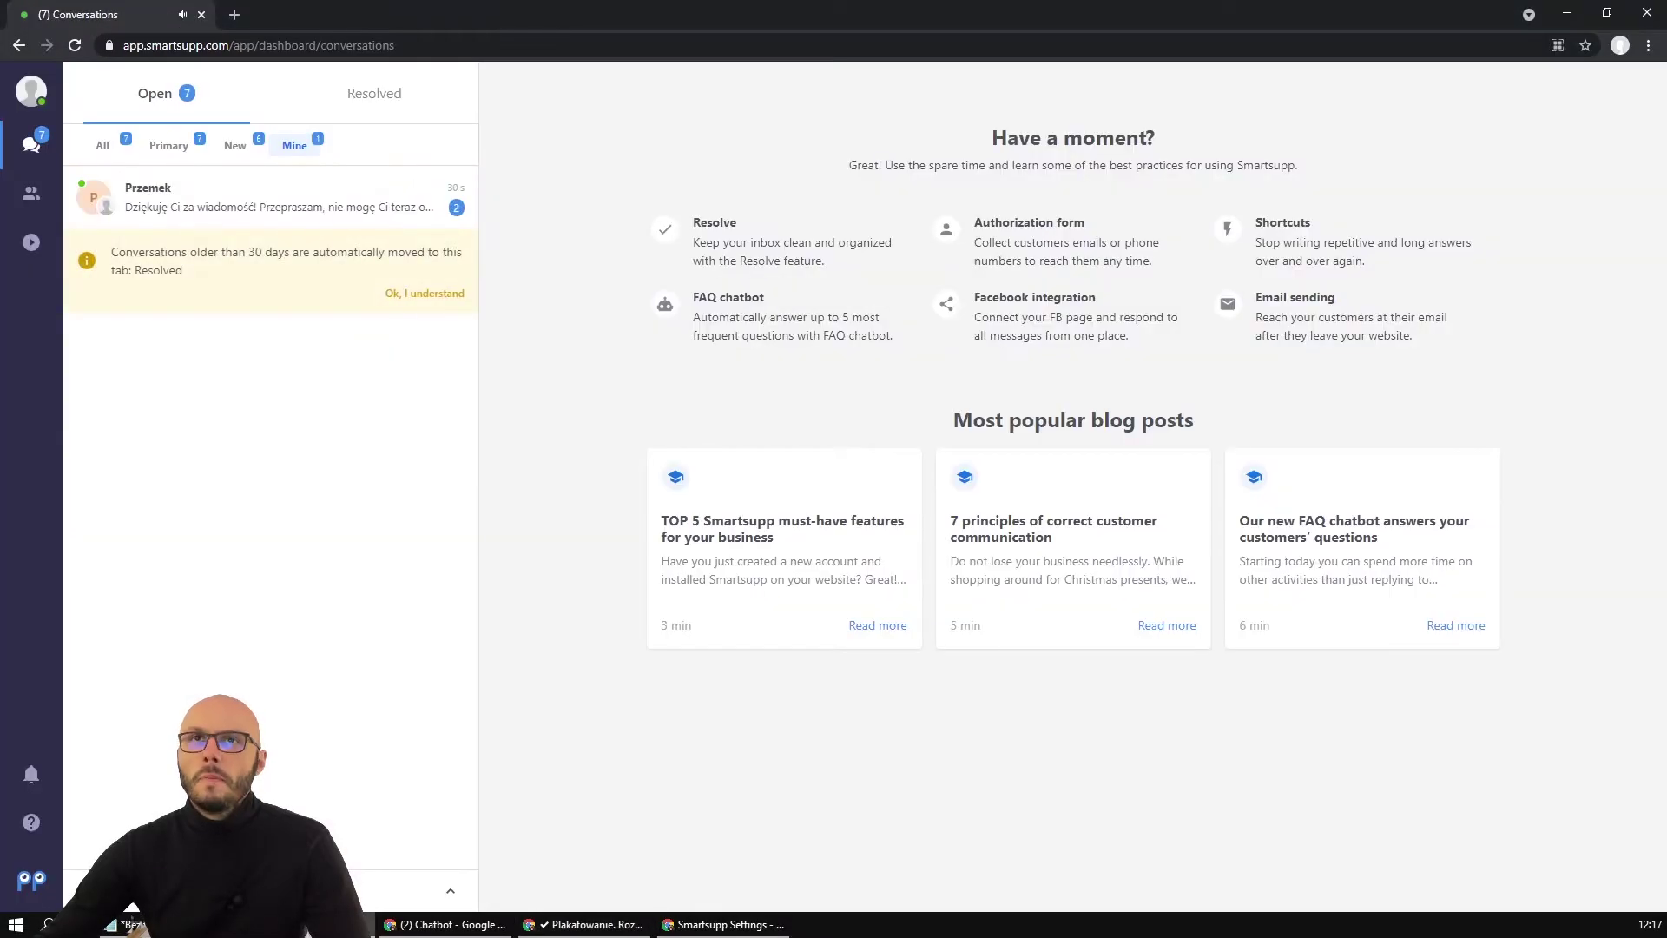
click(211, 209)
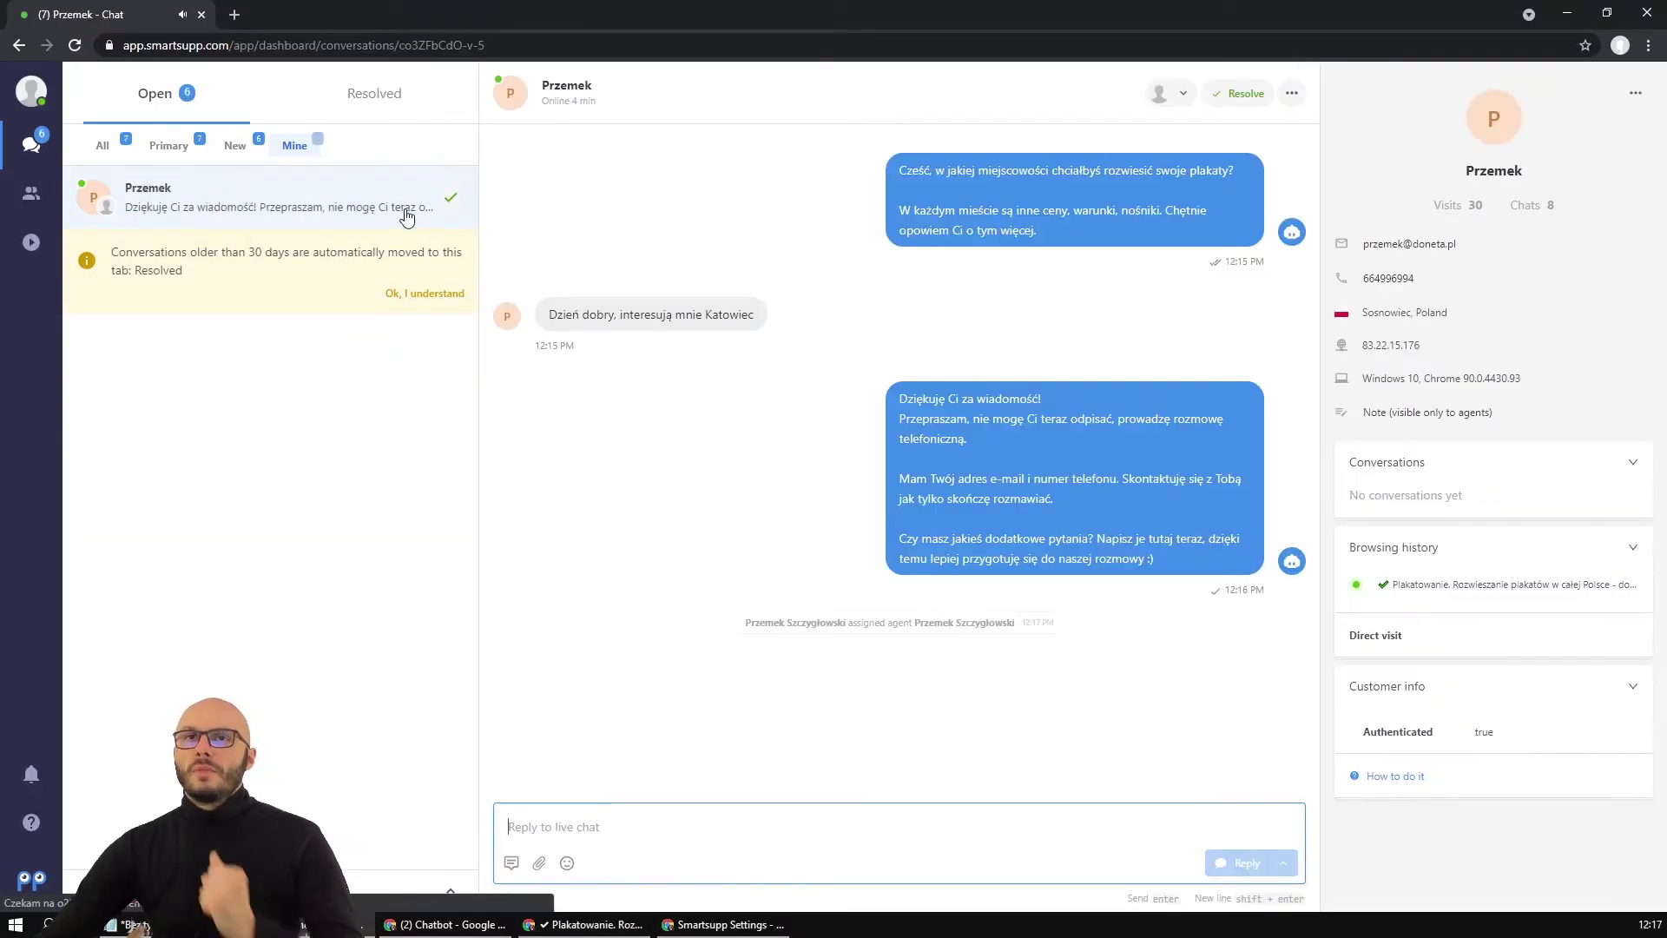
double_click(672, 315)
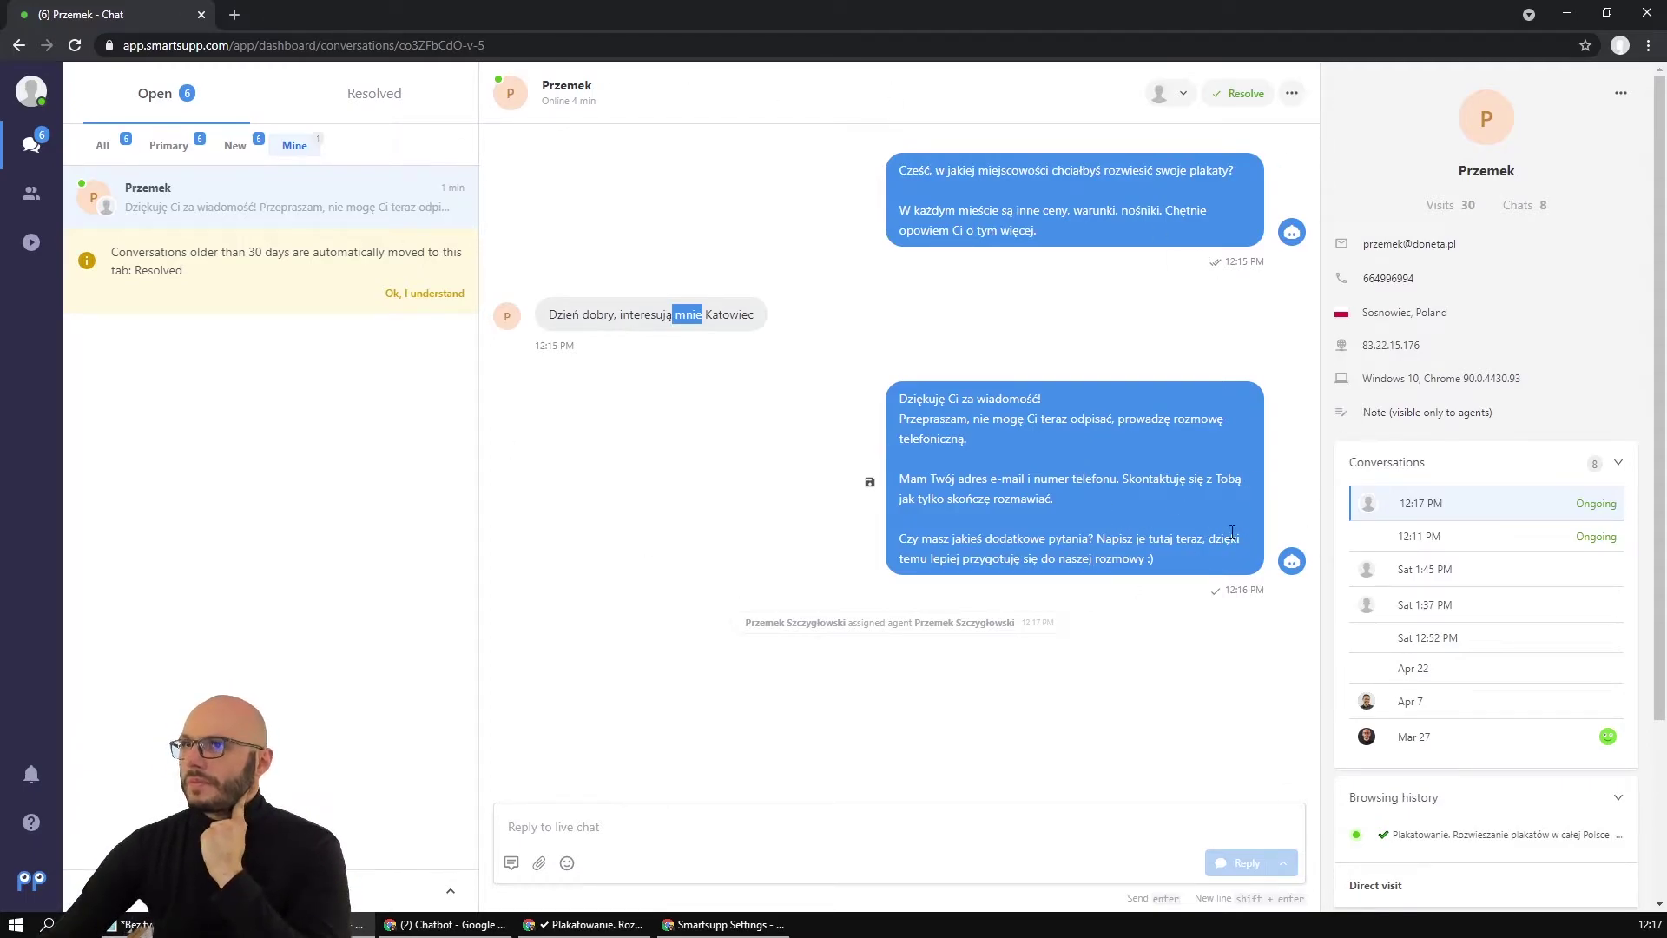
scroll(1363, 670, down, 1)
scroll(1401, 436, up, 1)
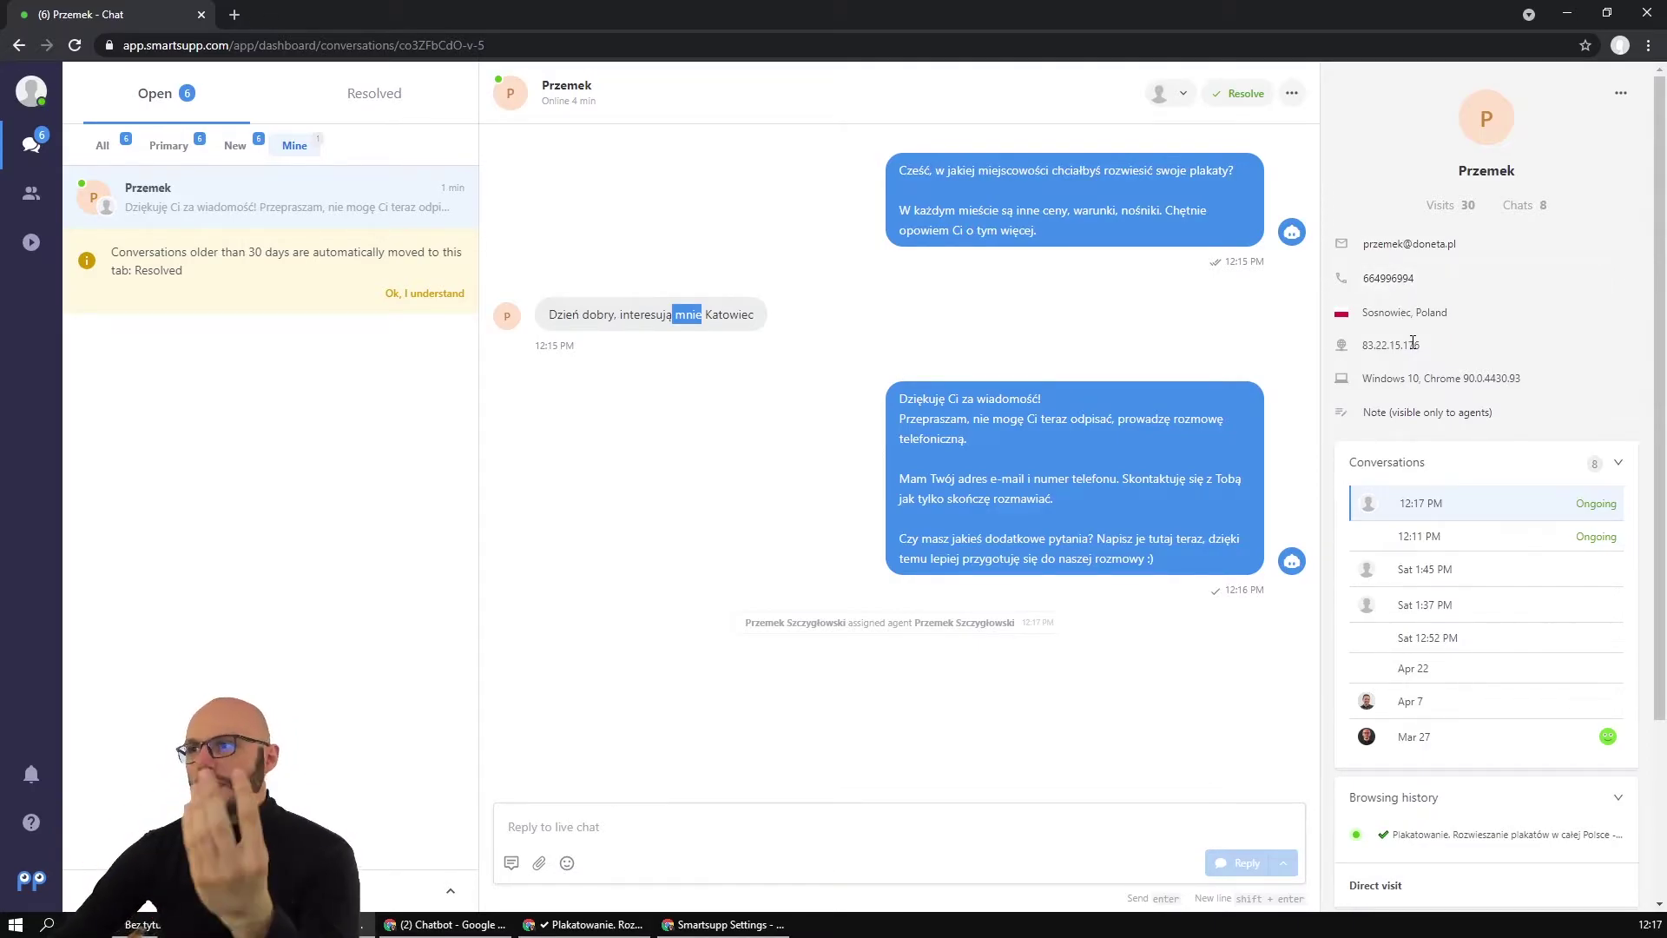
click(1446, 541)
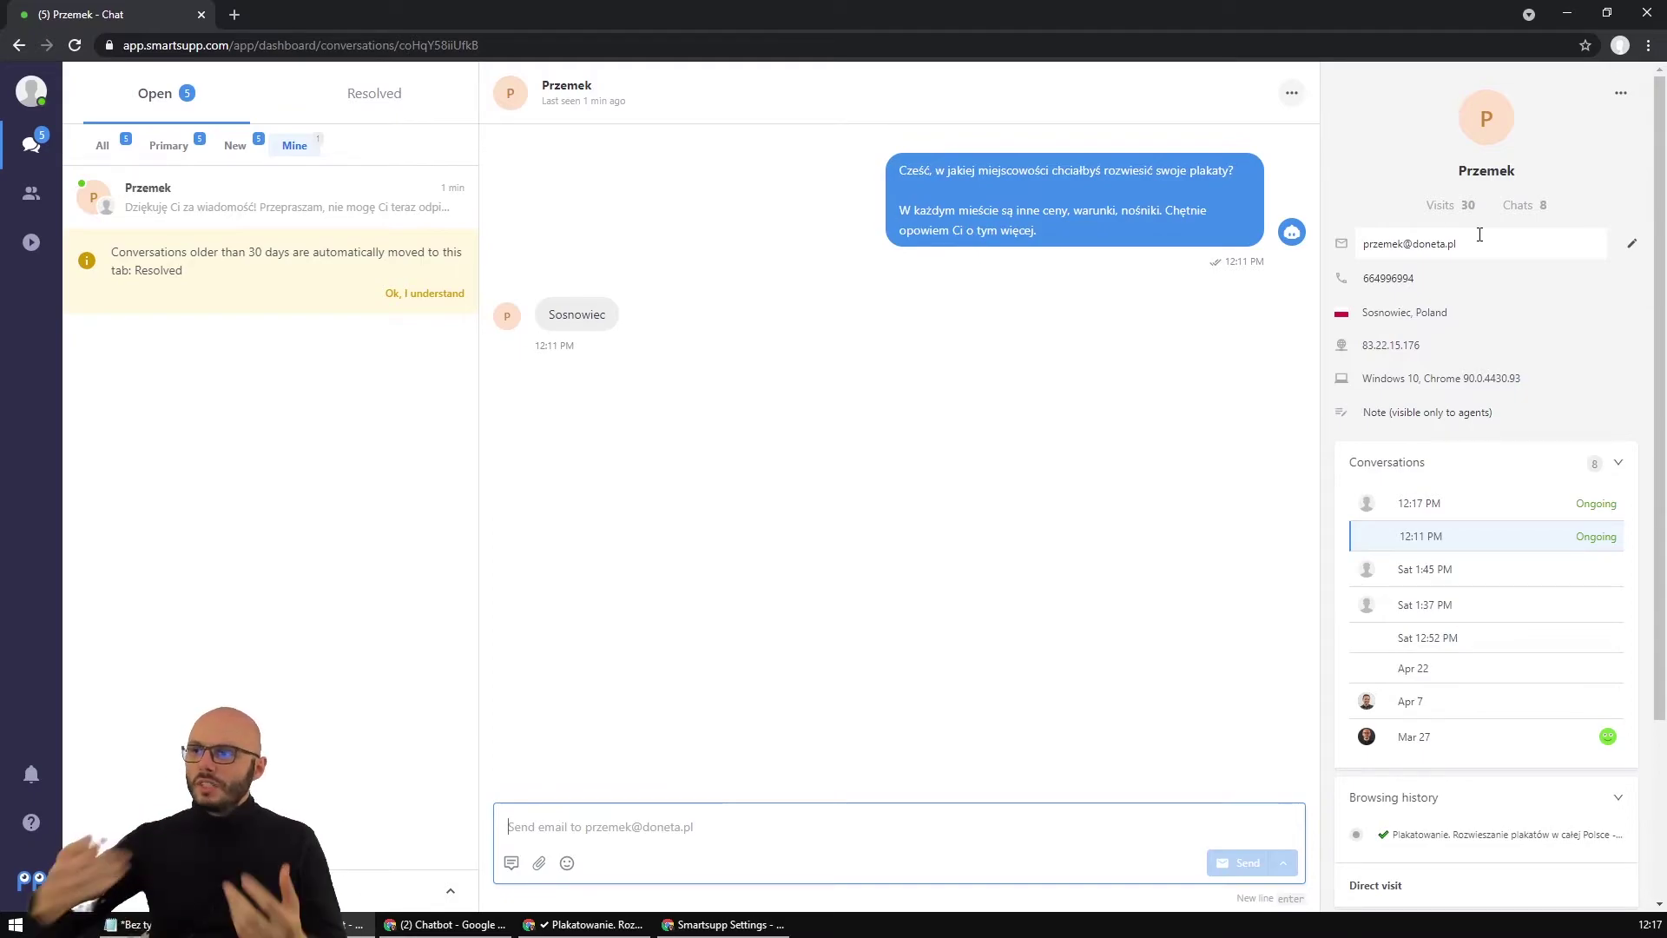
Browse the visitor's earlier conversations, including Sat 1:45 PM, and a browsing-history page.
scroll(1441, 312, down, 1)
click(1426, 658)
click(1428, 418)
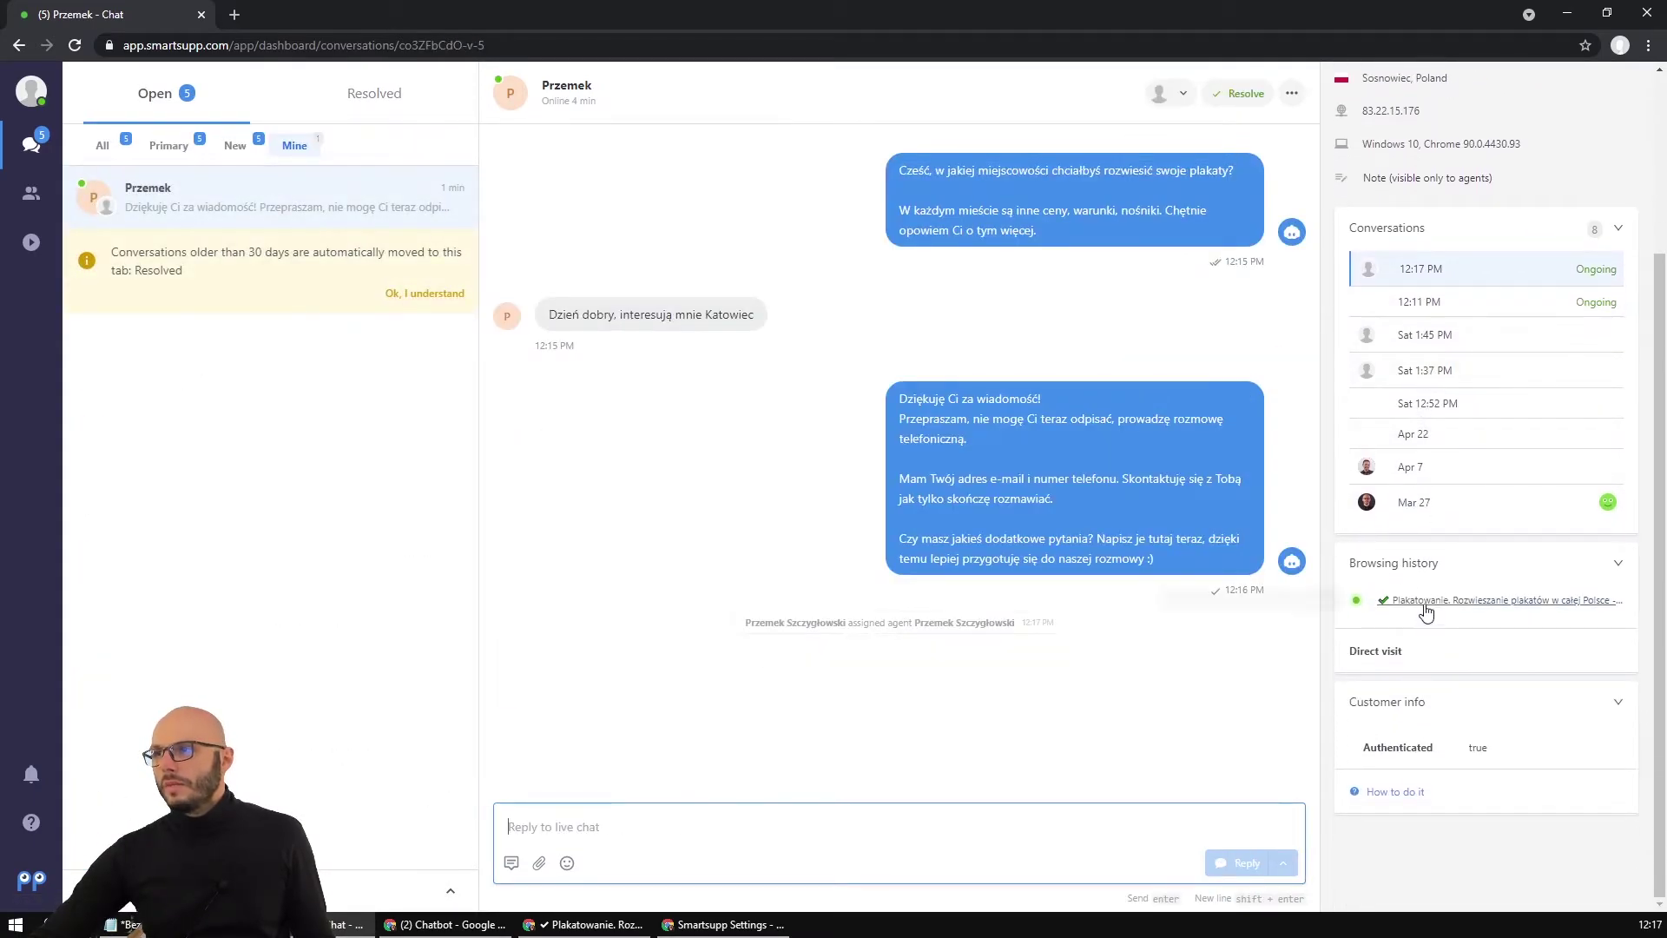
click(1462, 335)
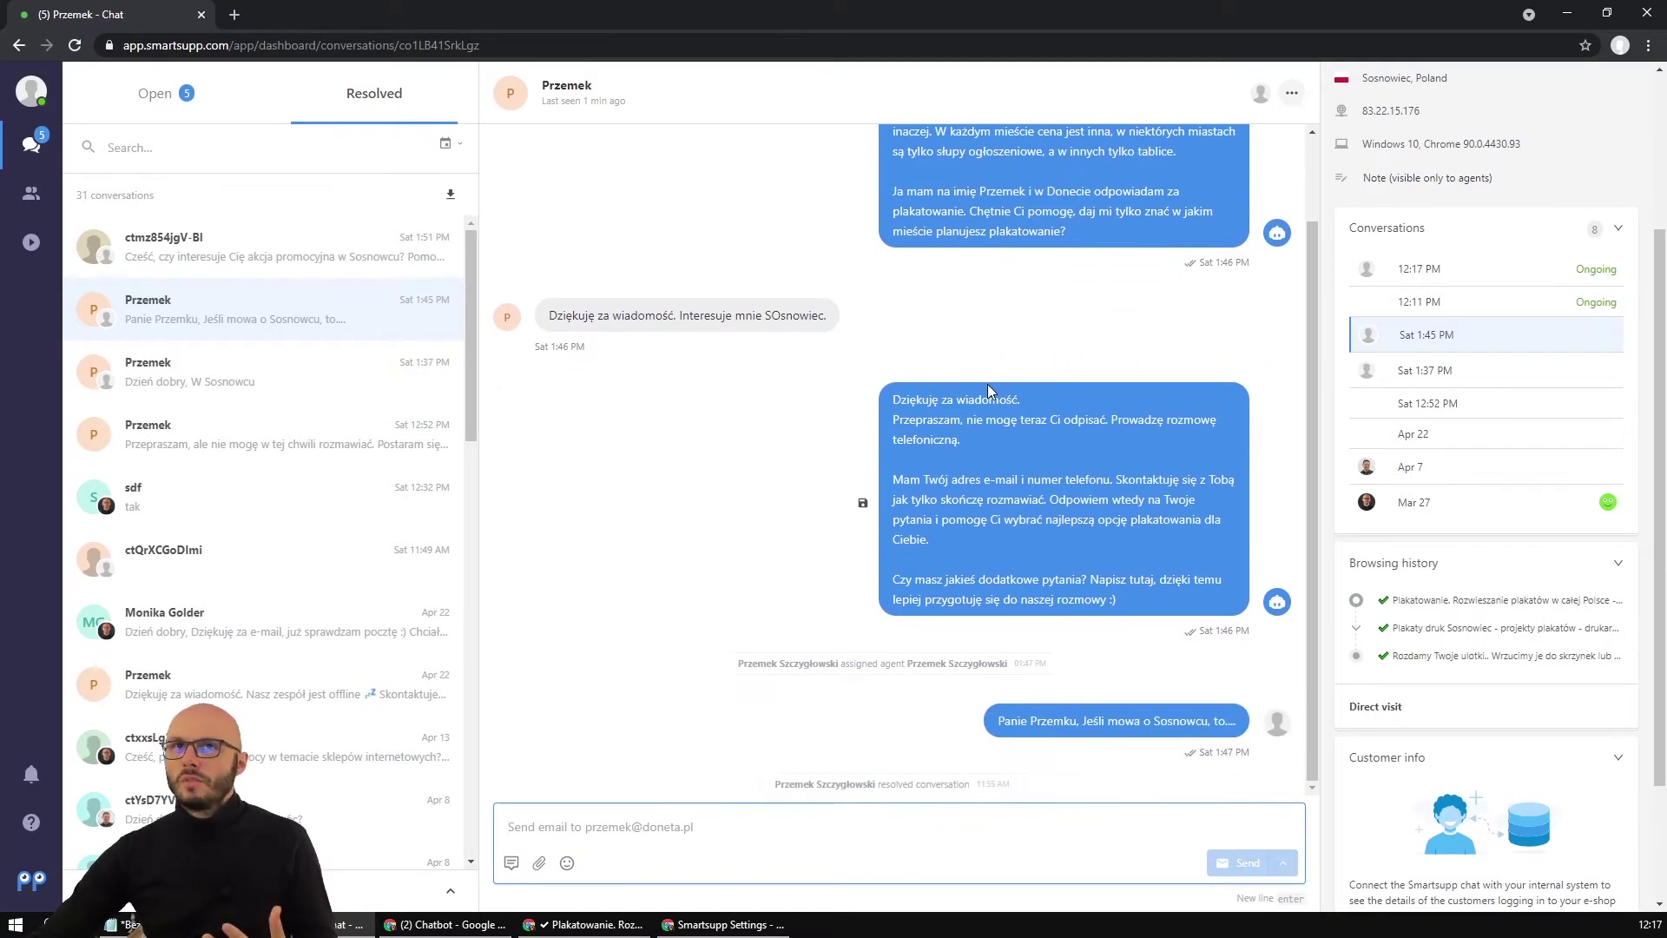
click(1485, 634)
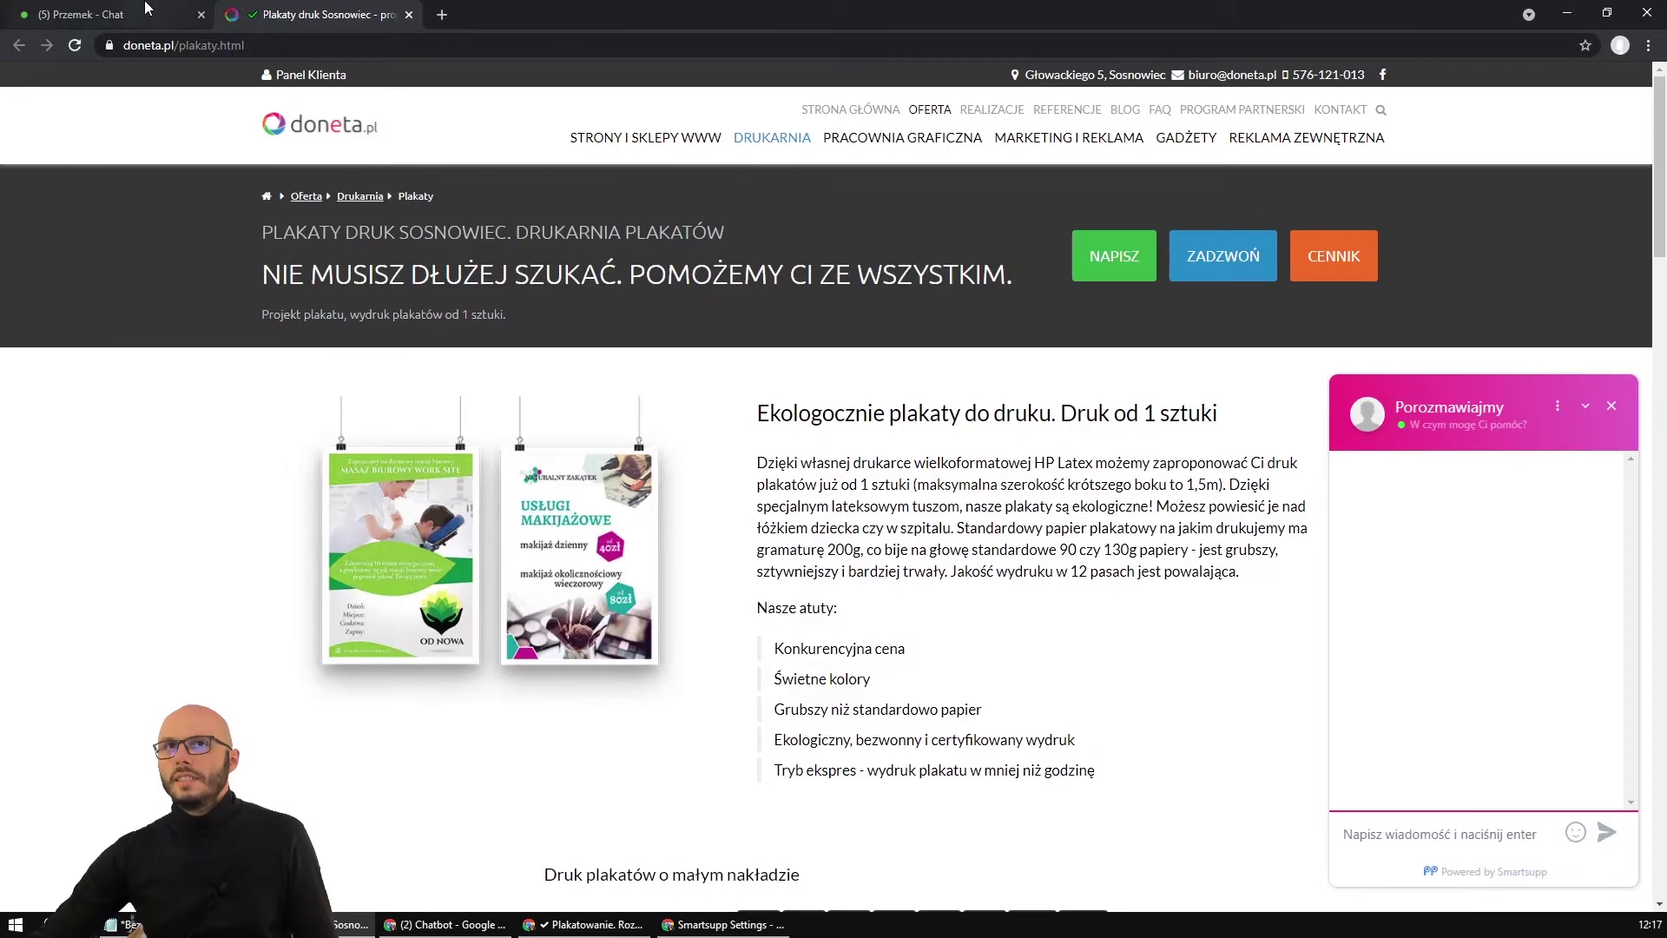
click(146, 8)
scroll(991, 501, up, 2)
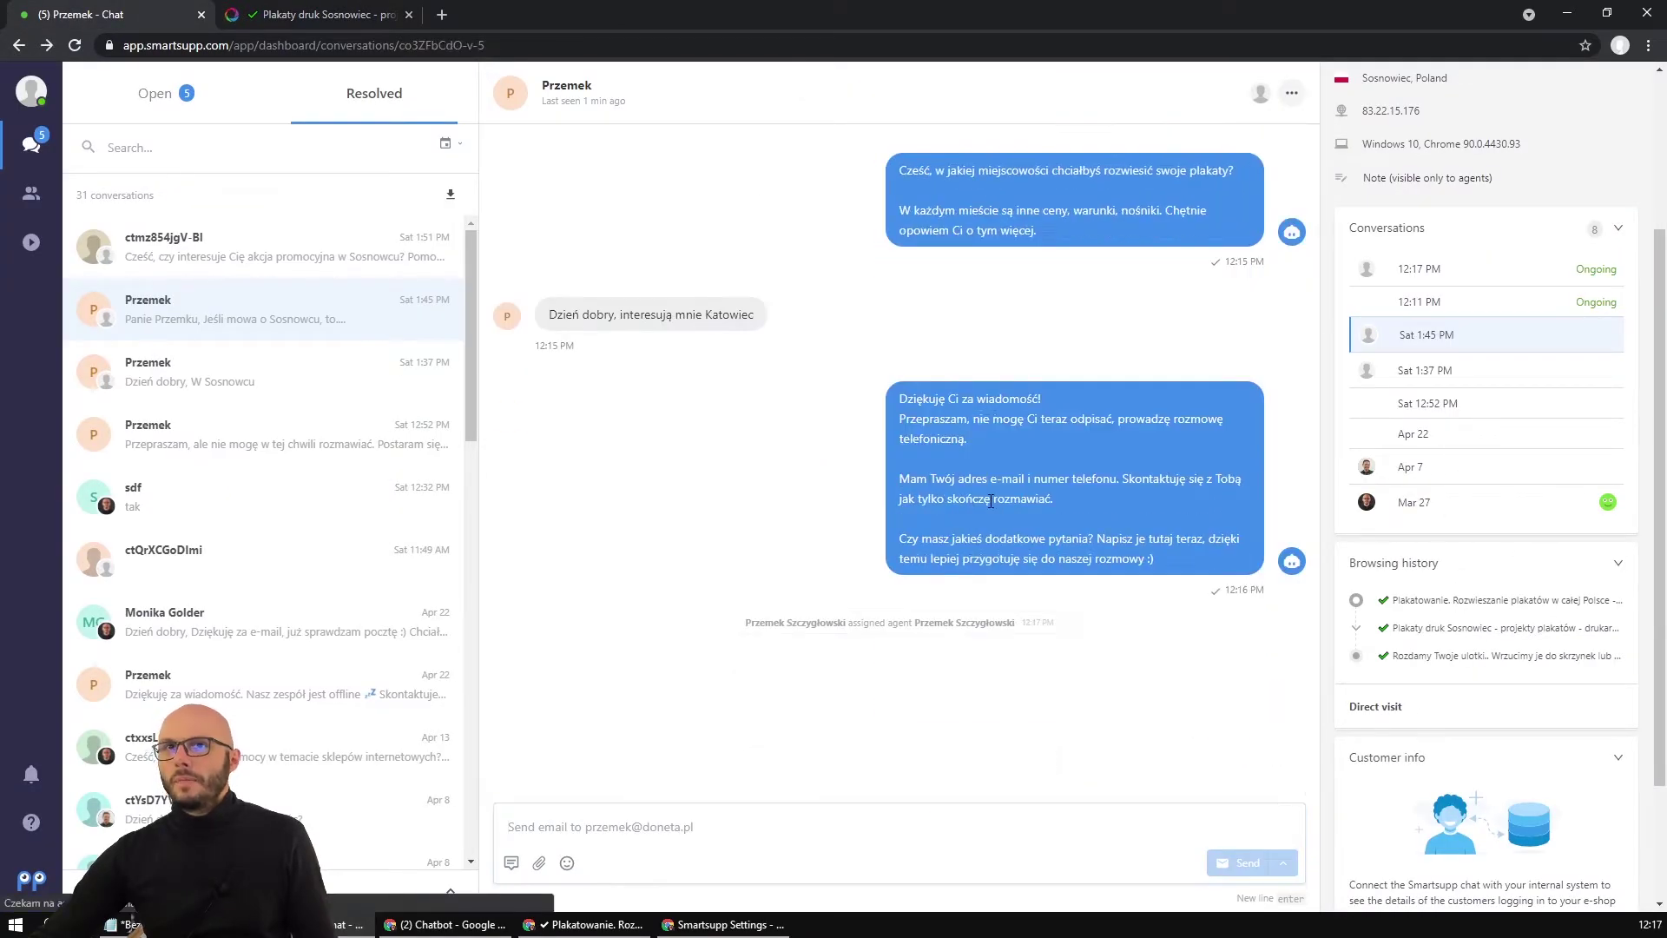
scroll(990, 501, up, 5)
click(1394, 274)
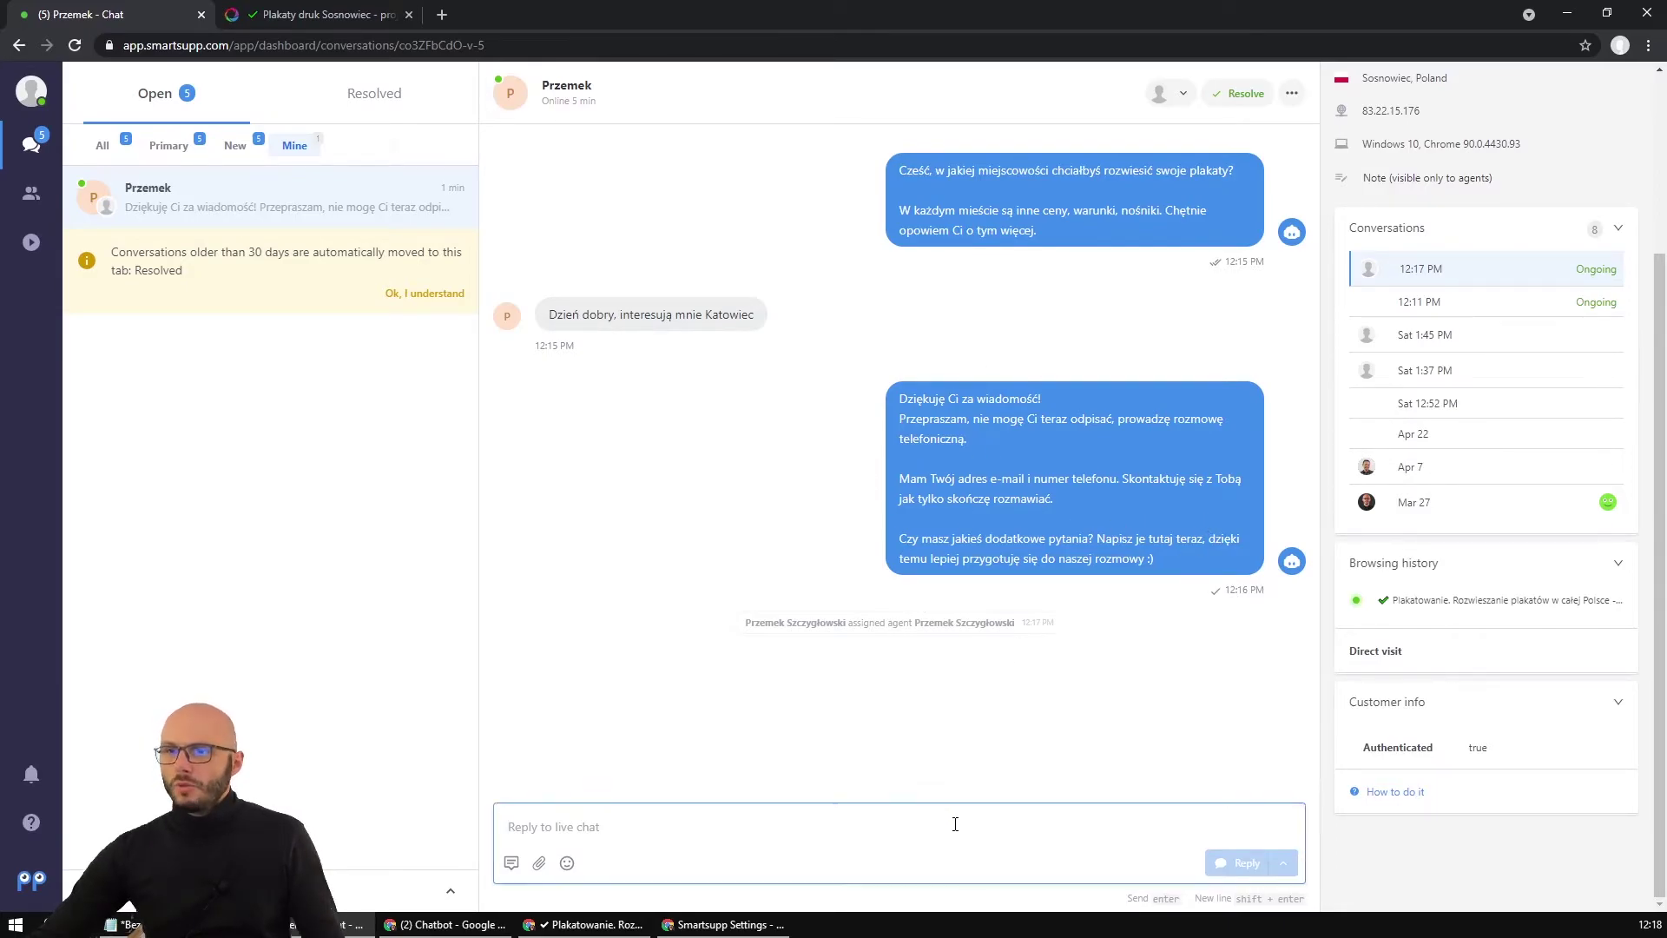
Type and delete test text in the reply box, then open the visitor's current page.
text(sfdsfdsdfsds)
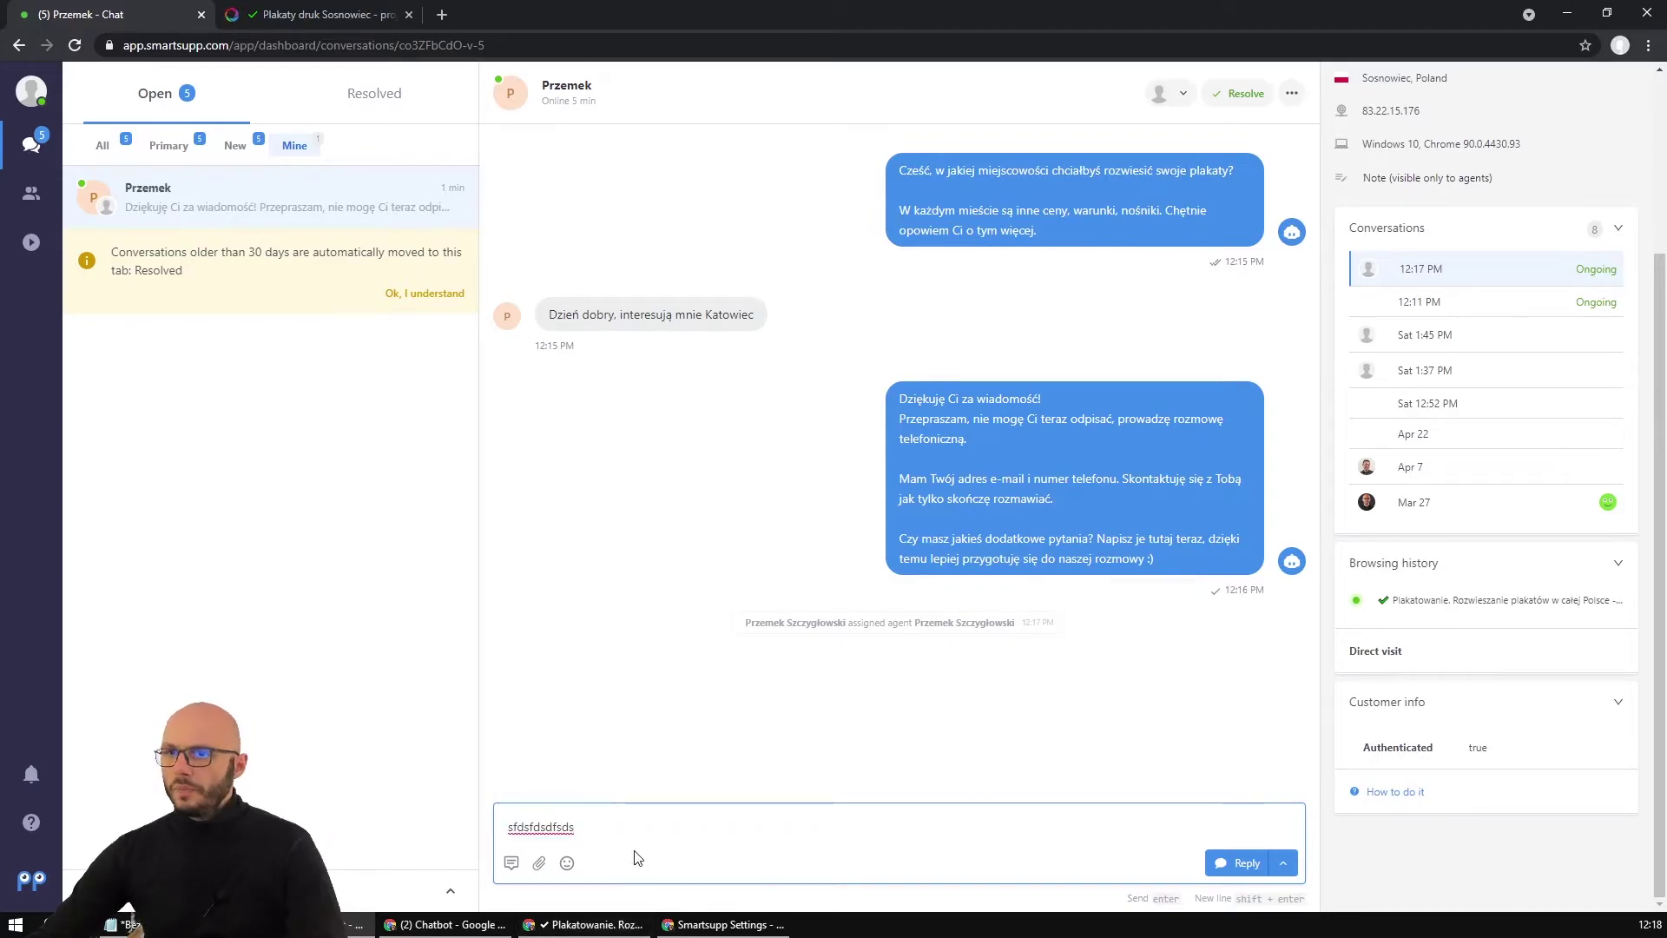
drag(639, 857, 429, 826)
key(BackSpace)
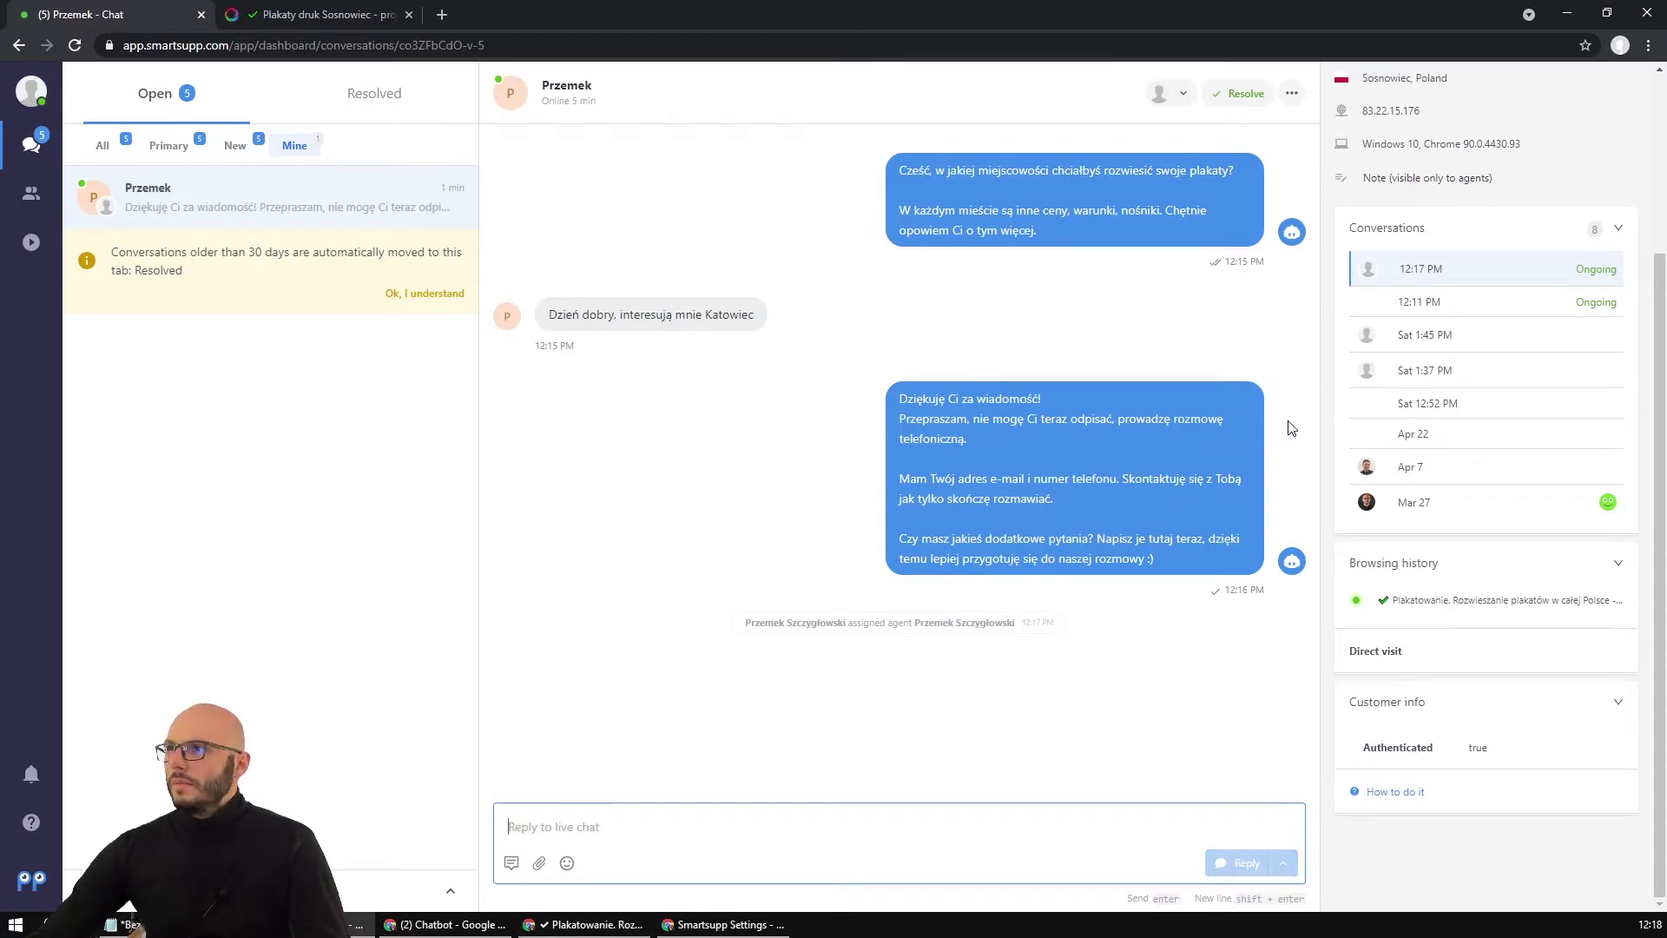
scroll(1417, 175, up, 3)
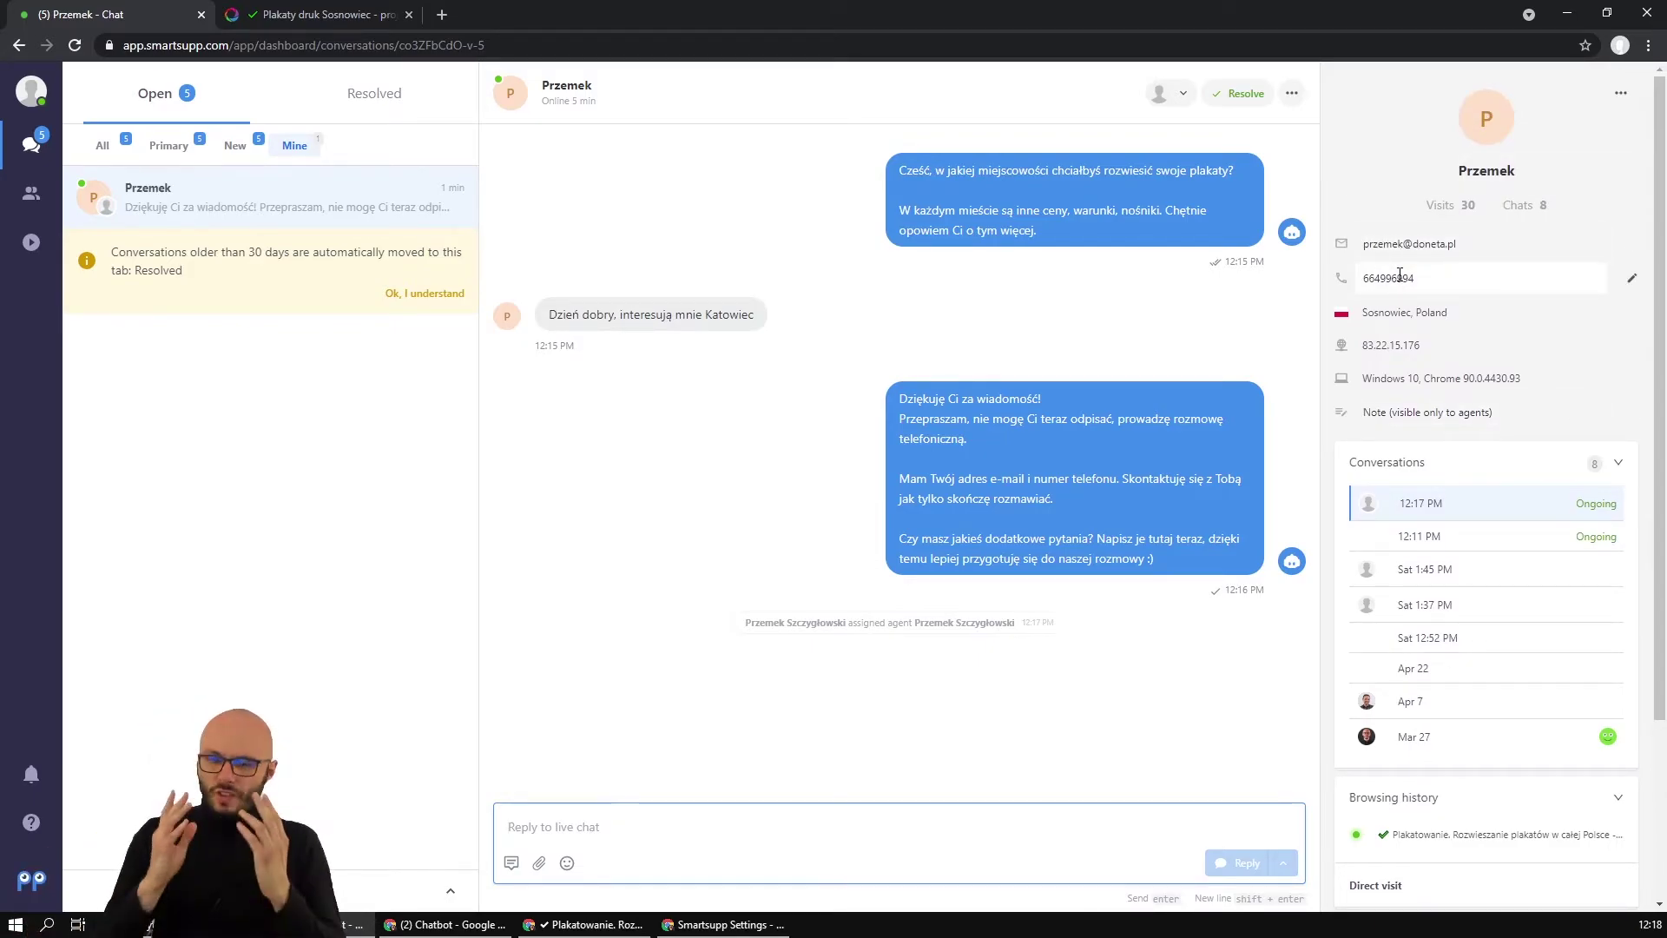
scroll(1375, 686, down, 2)
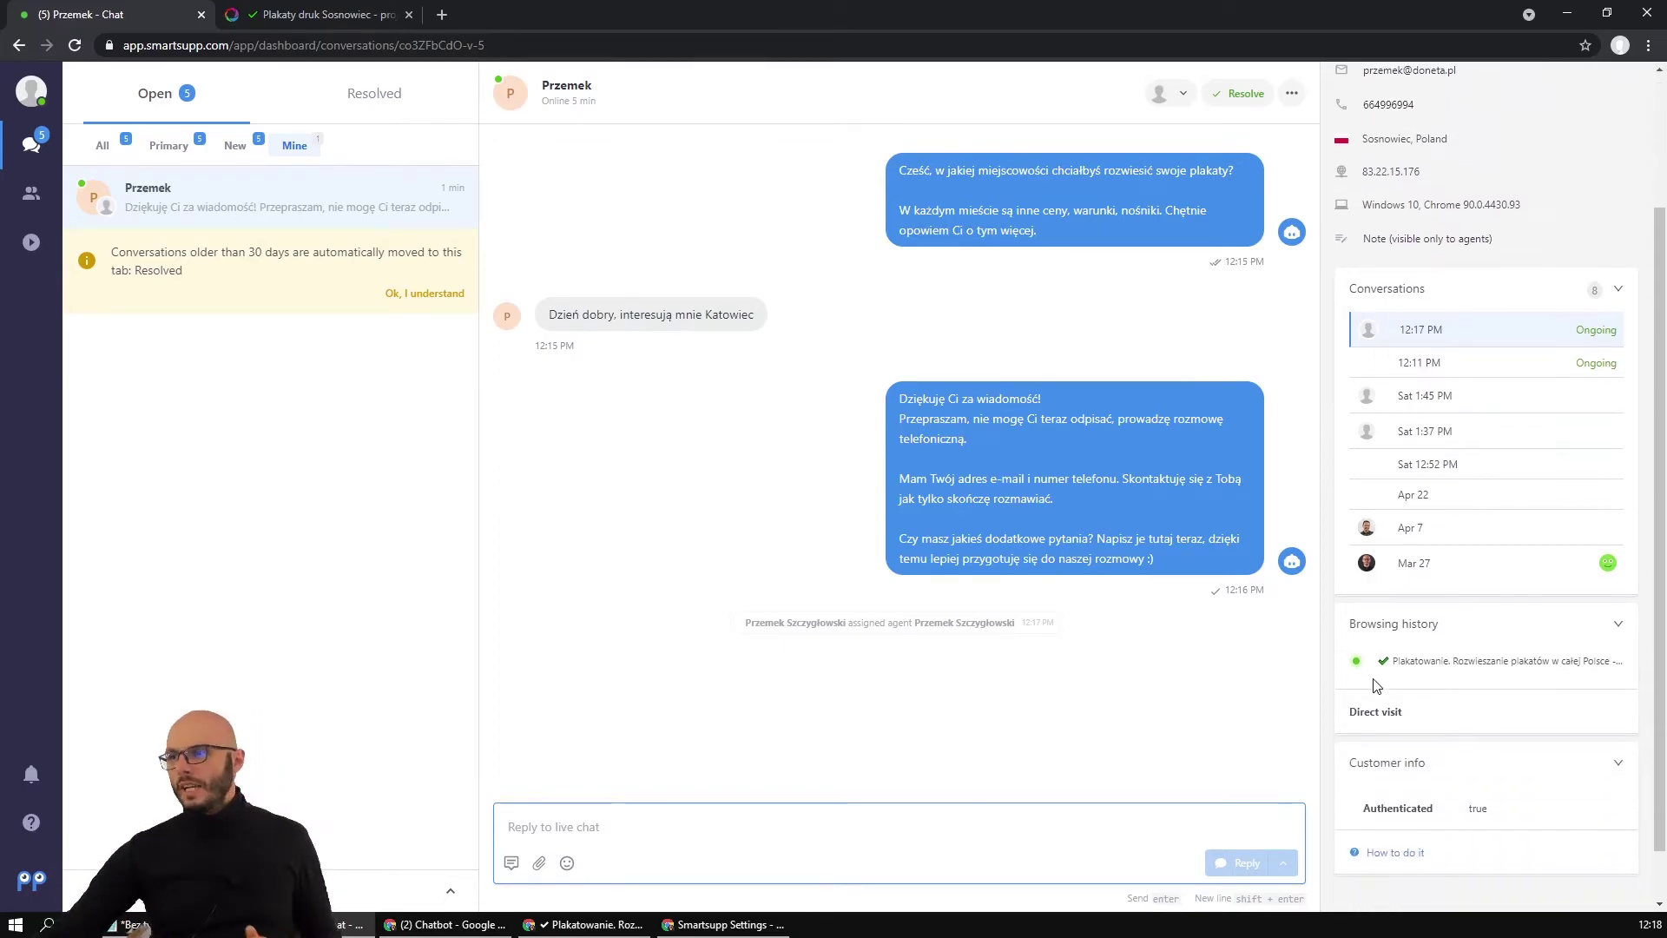
click(1404, 663)
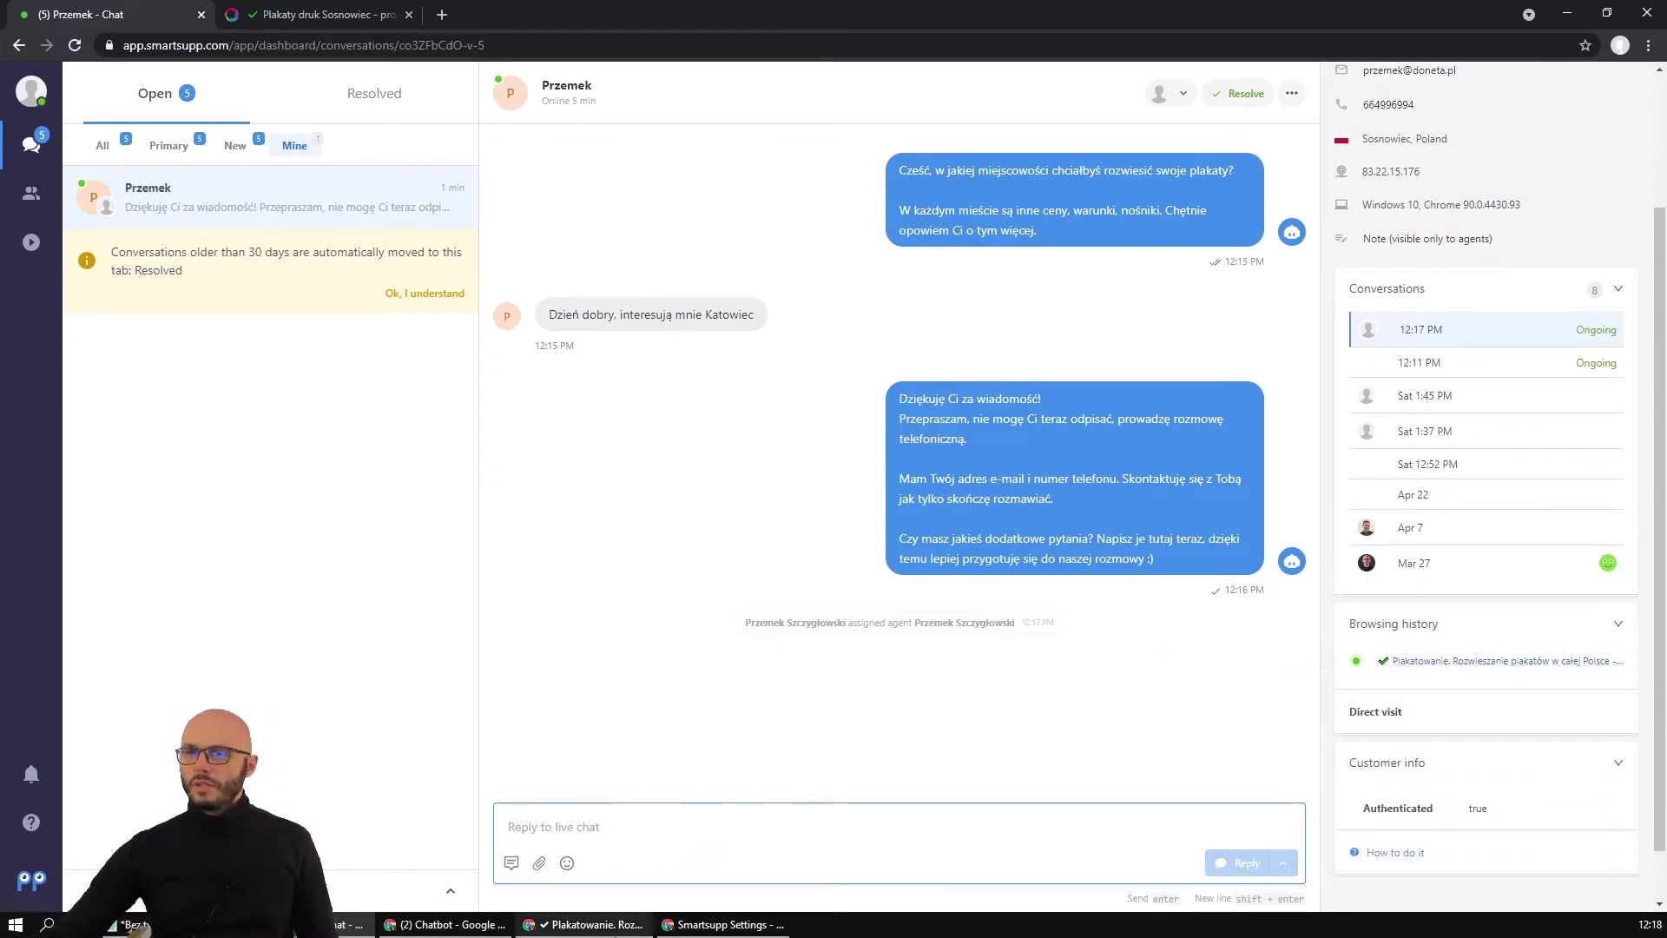
scroll(961, 372, up, 3)
Go to Reklama zewnętrzna > Kolportaż ulotek and confirm it in the visitor's browsing history.
mouse_move(1267, 156)
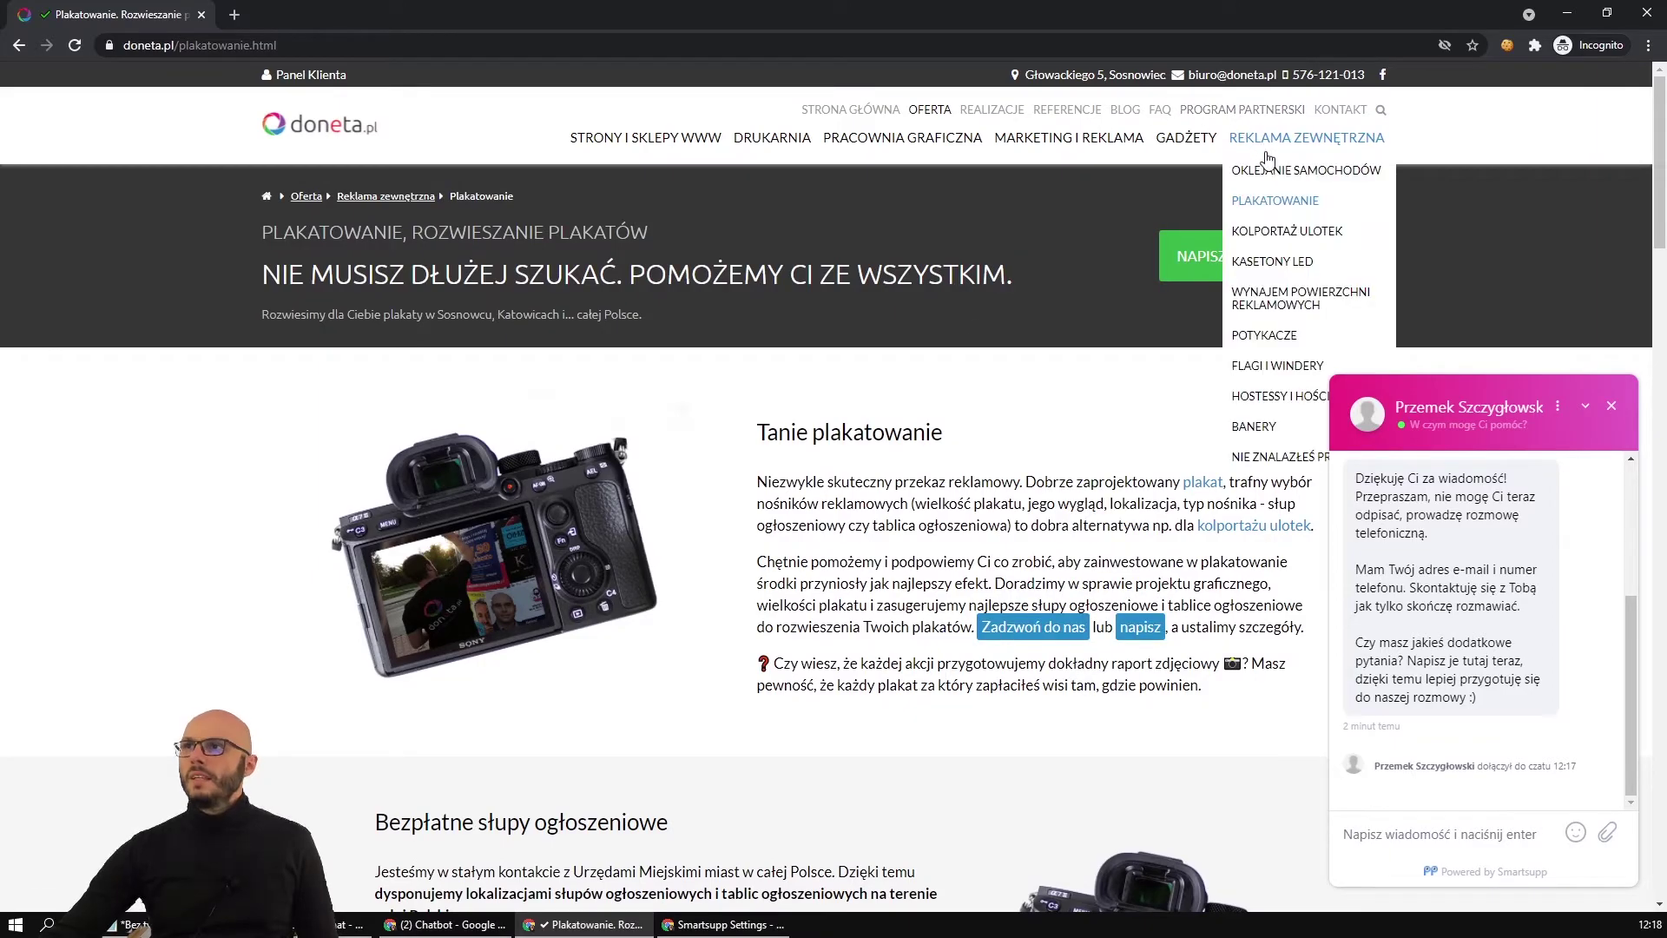
click(1277, 231)
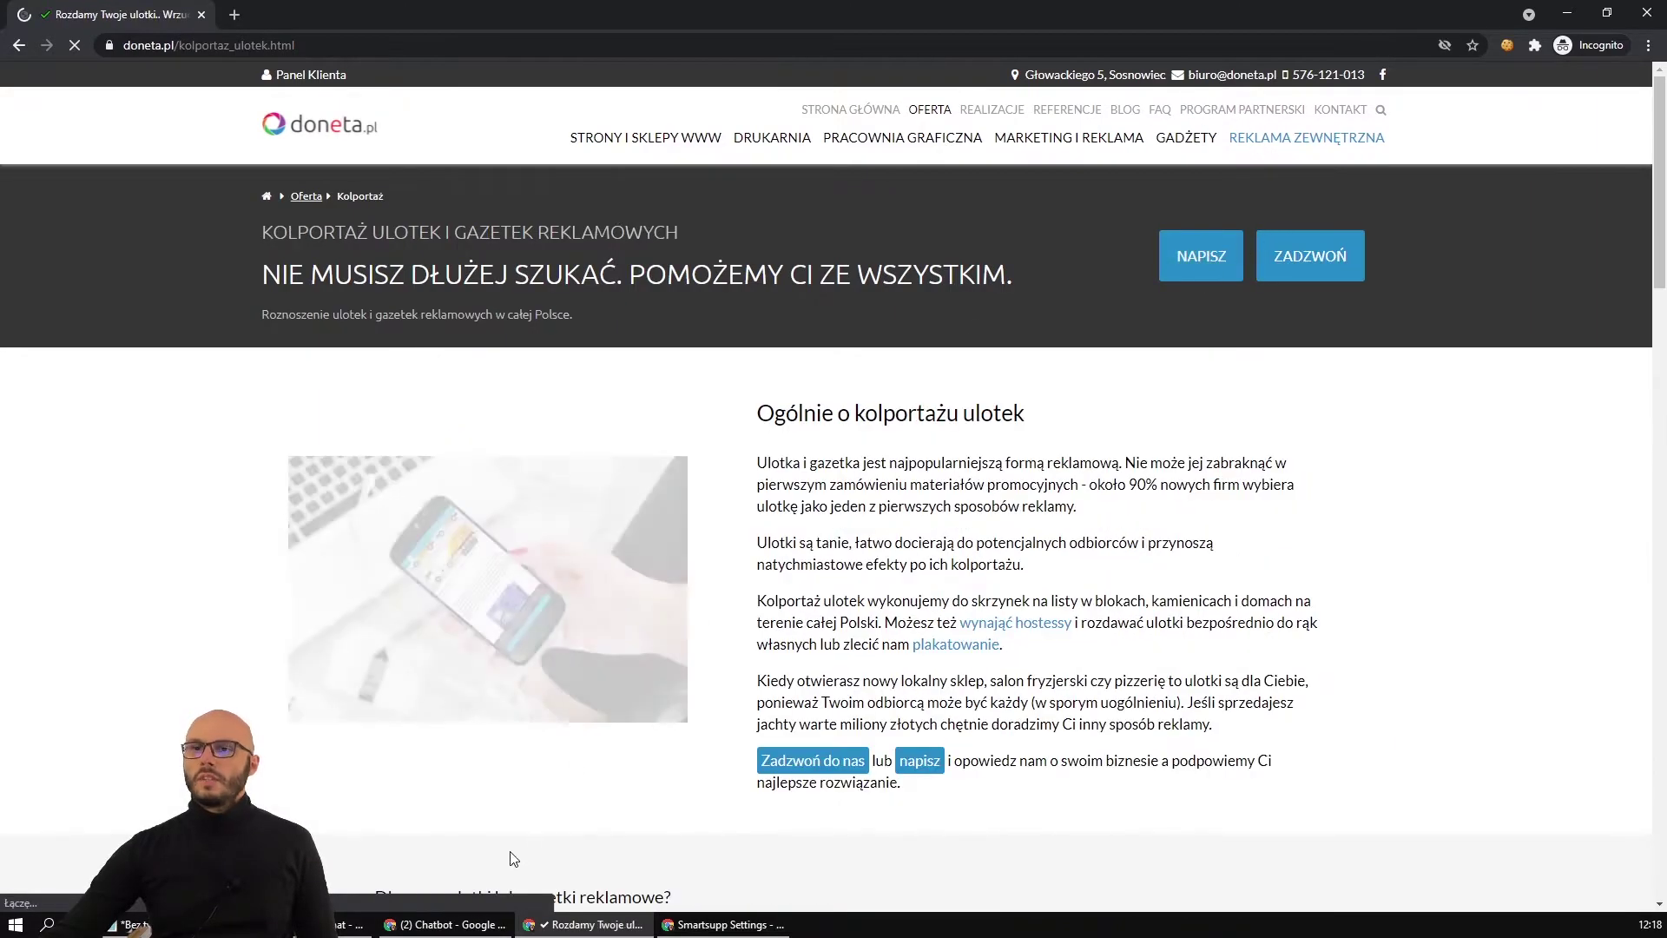
key(alt+Tab)
key(alt+Tab)
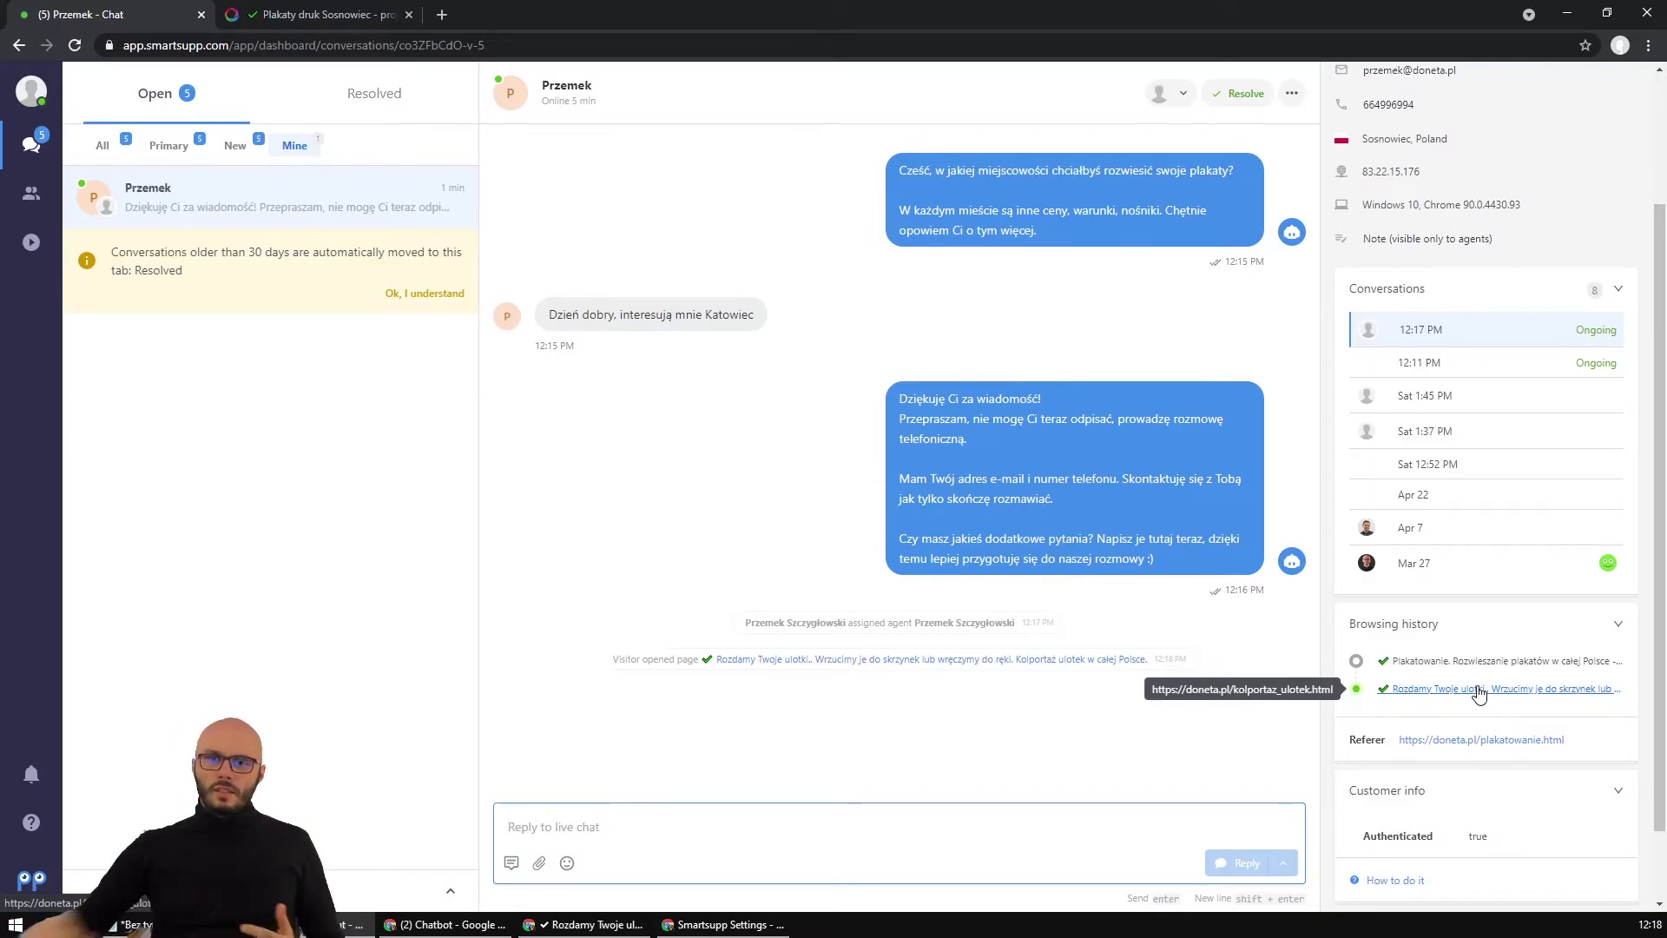
click(1479, 693)
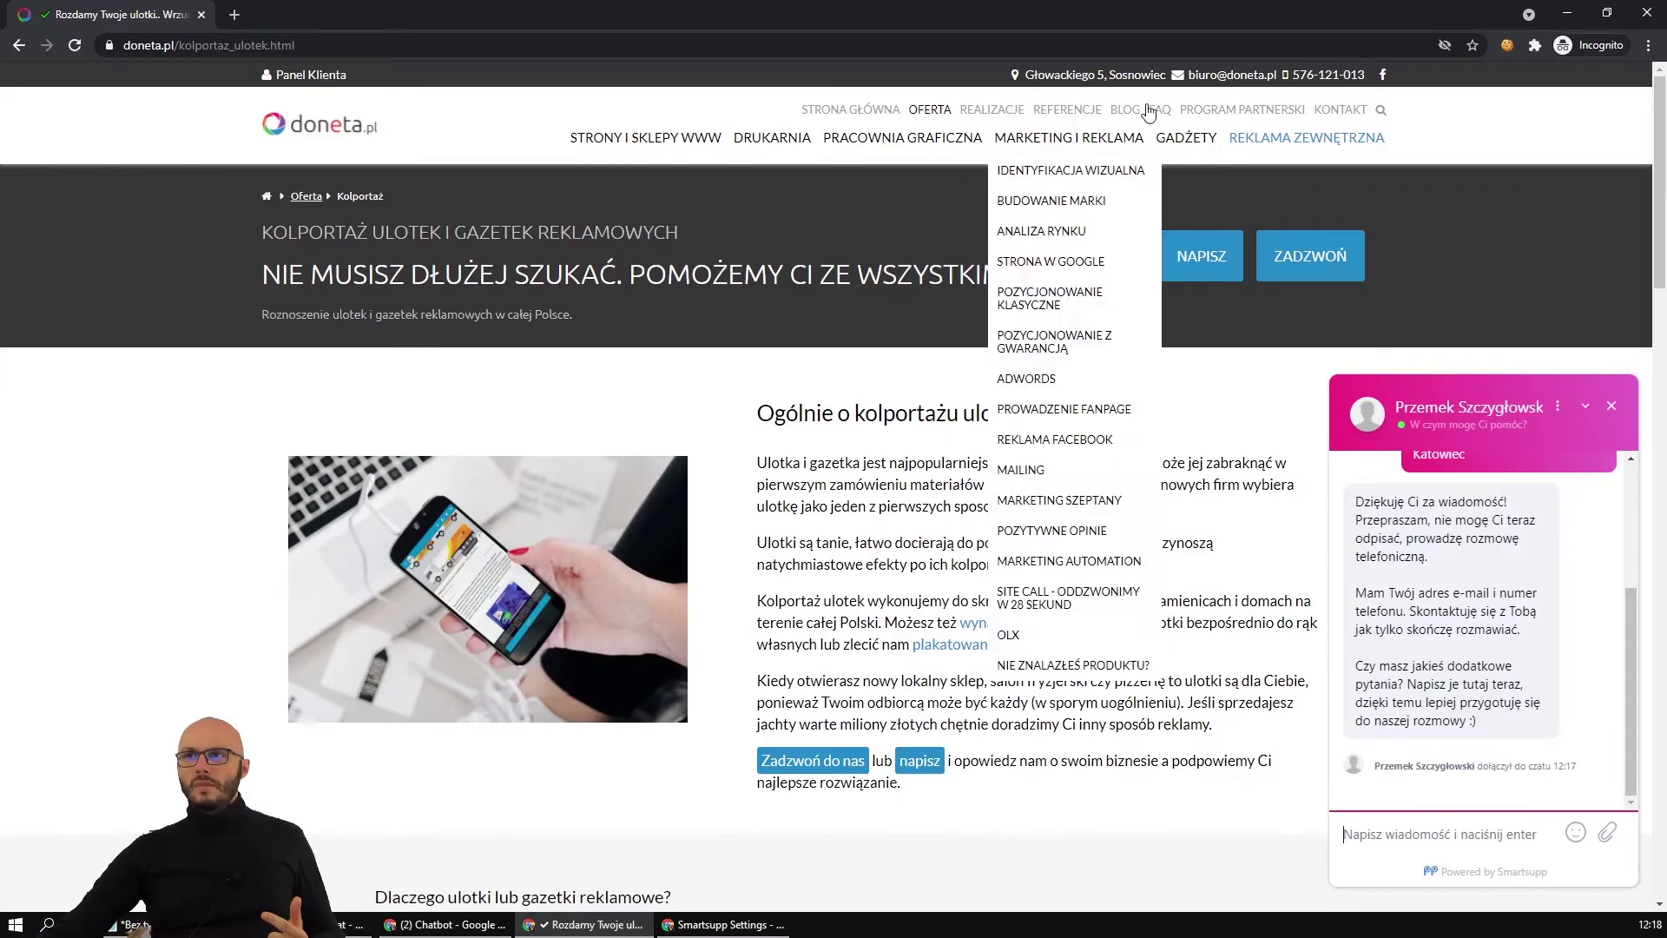
Follow the 'wynająć hostessy' link to the doneta.pl hostess page.
mouse_move(1260, 152)
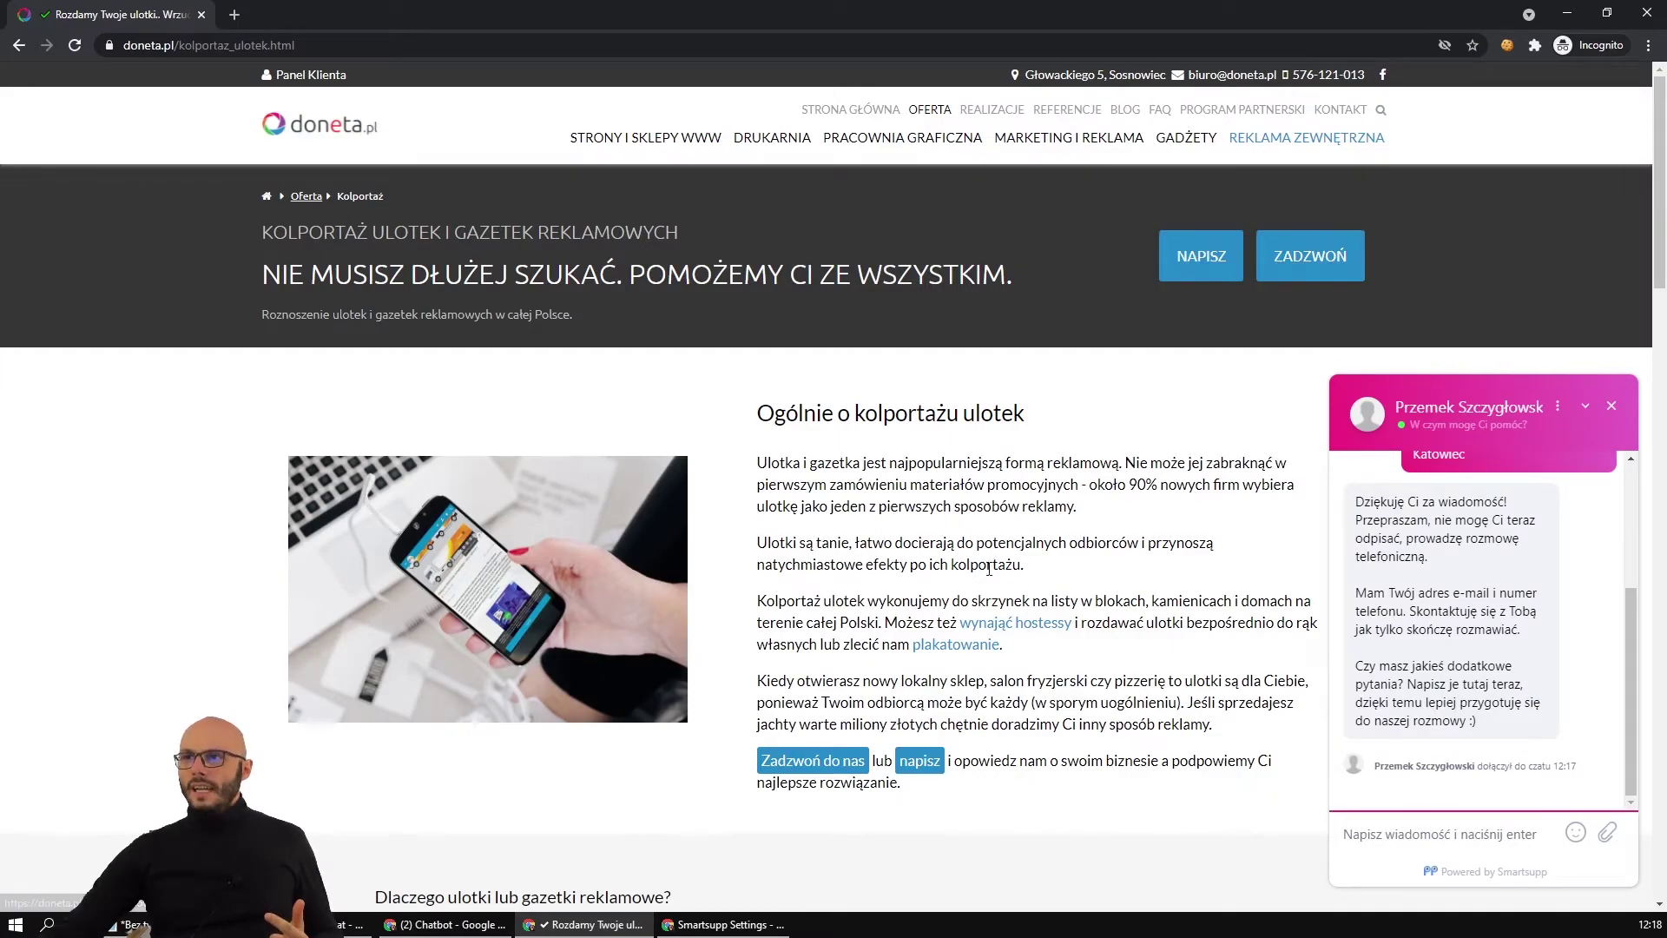
click(1021, 625)
scroll(976, 575, down, 5)
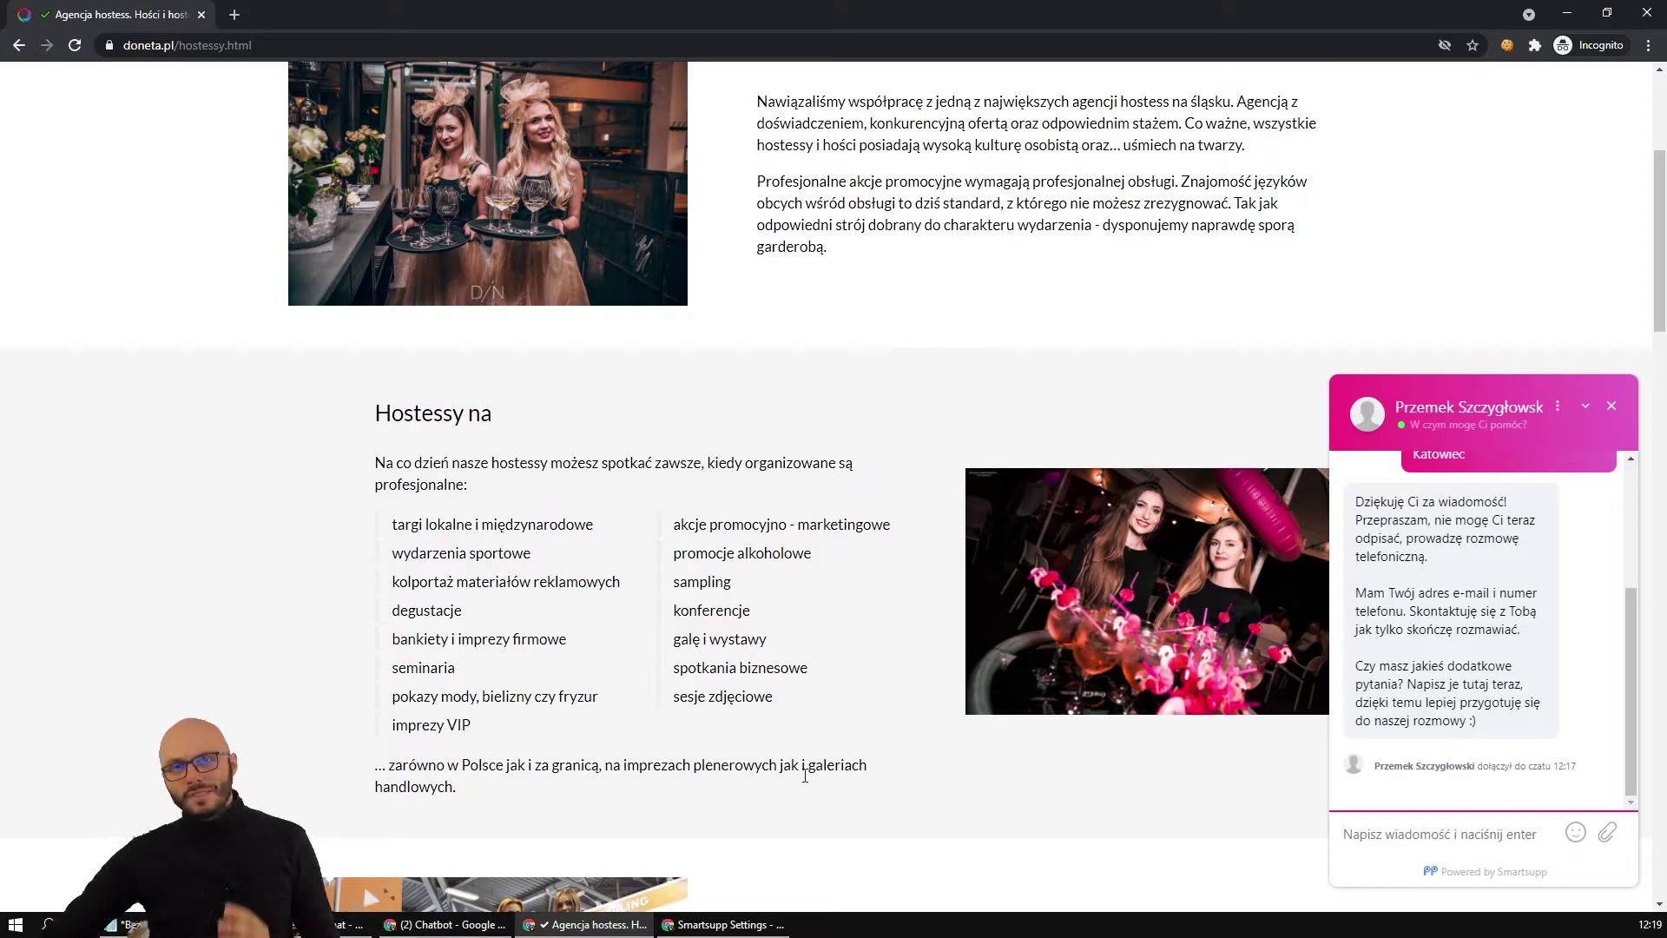
Close the Dodaj nowego bota panel and reload the Chatbot dashboard with F5.
click(444, 924)
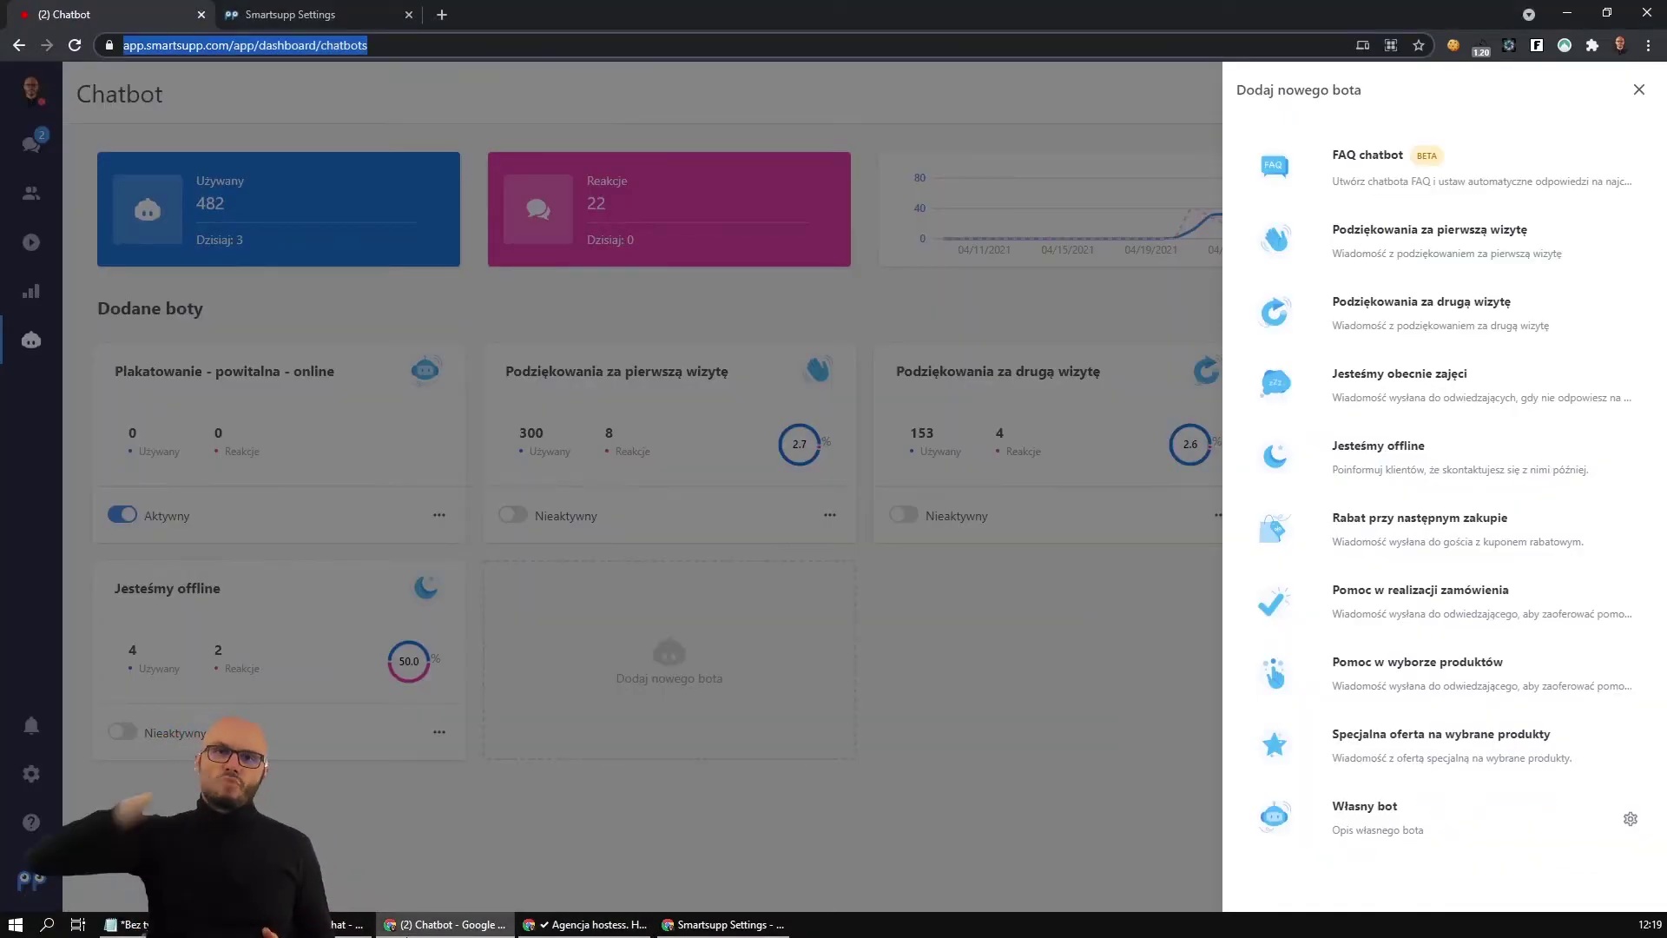
click(604, 924)
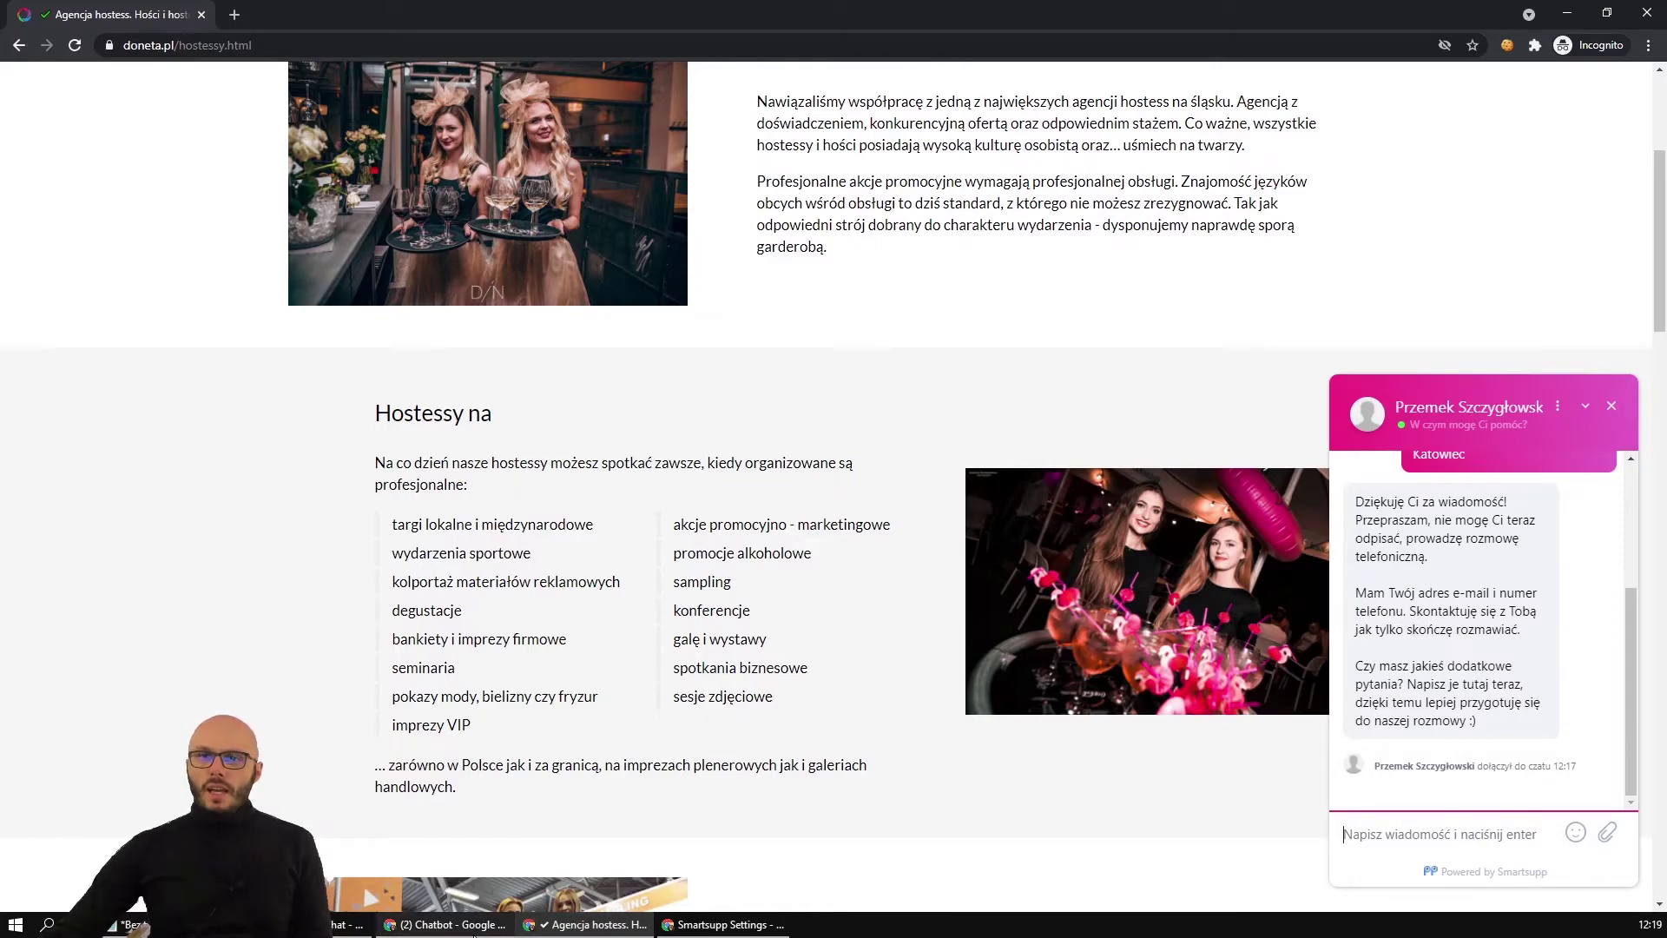
click(444, 924)
click(483, 587)
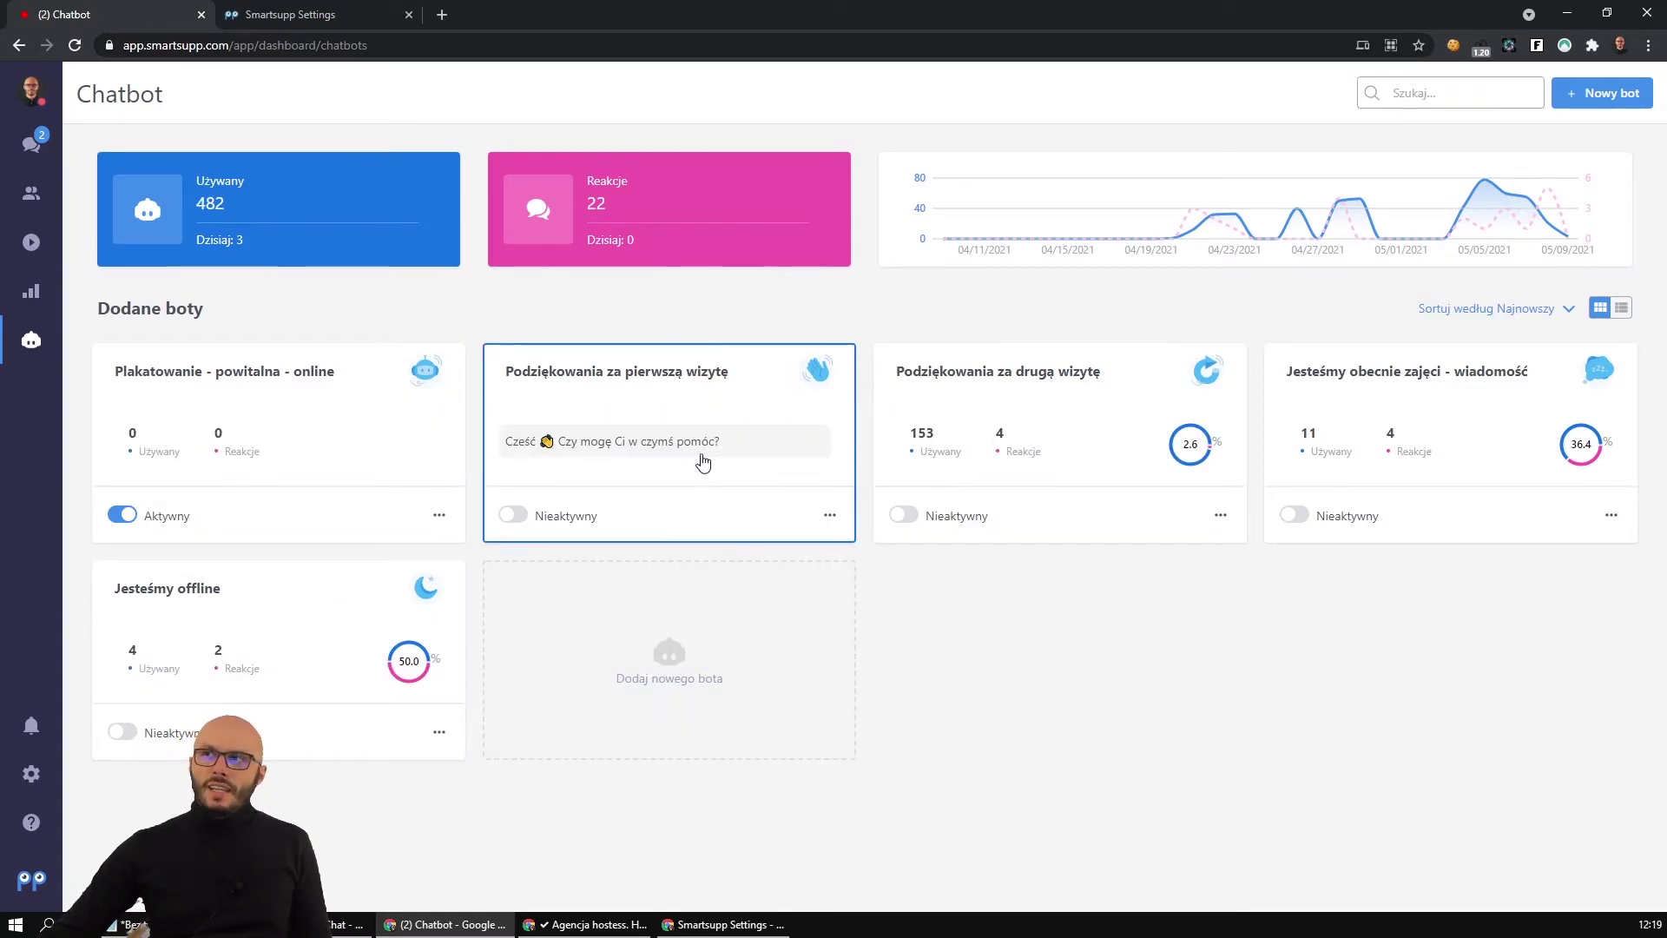
key(F5)
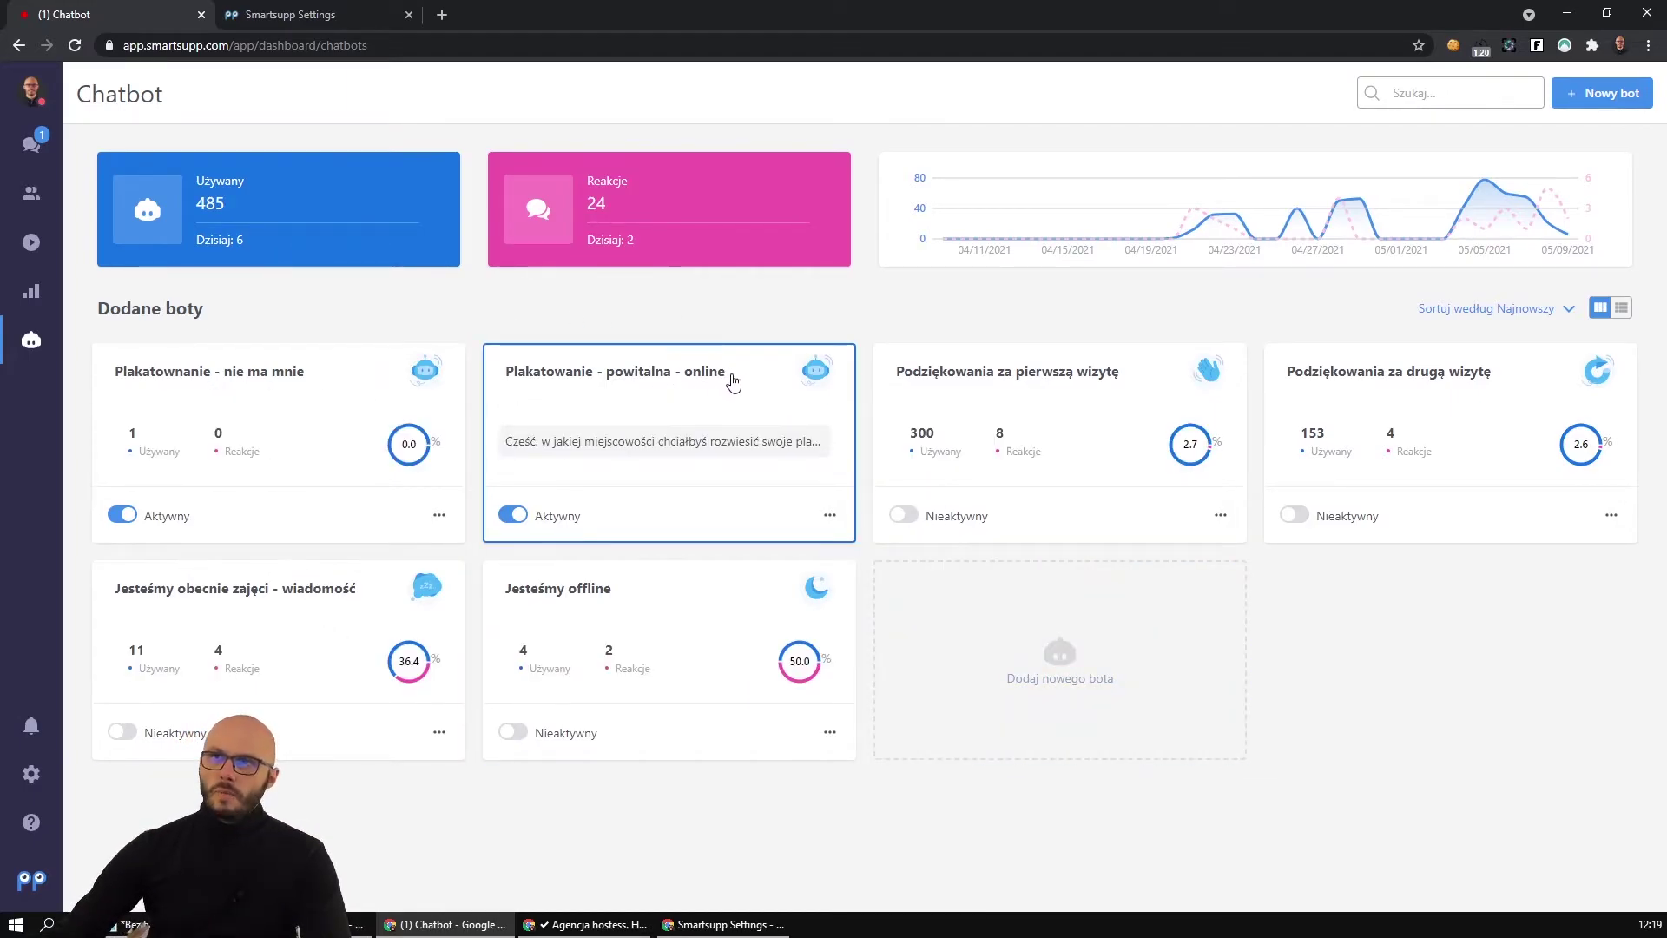
Duplicate the online poster welcome bot and open the copy for editing.
click(829, 514)
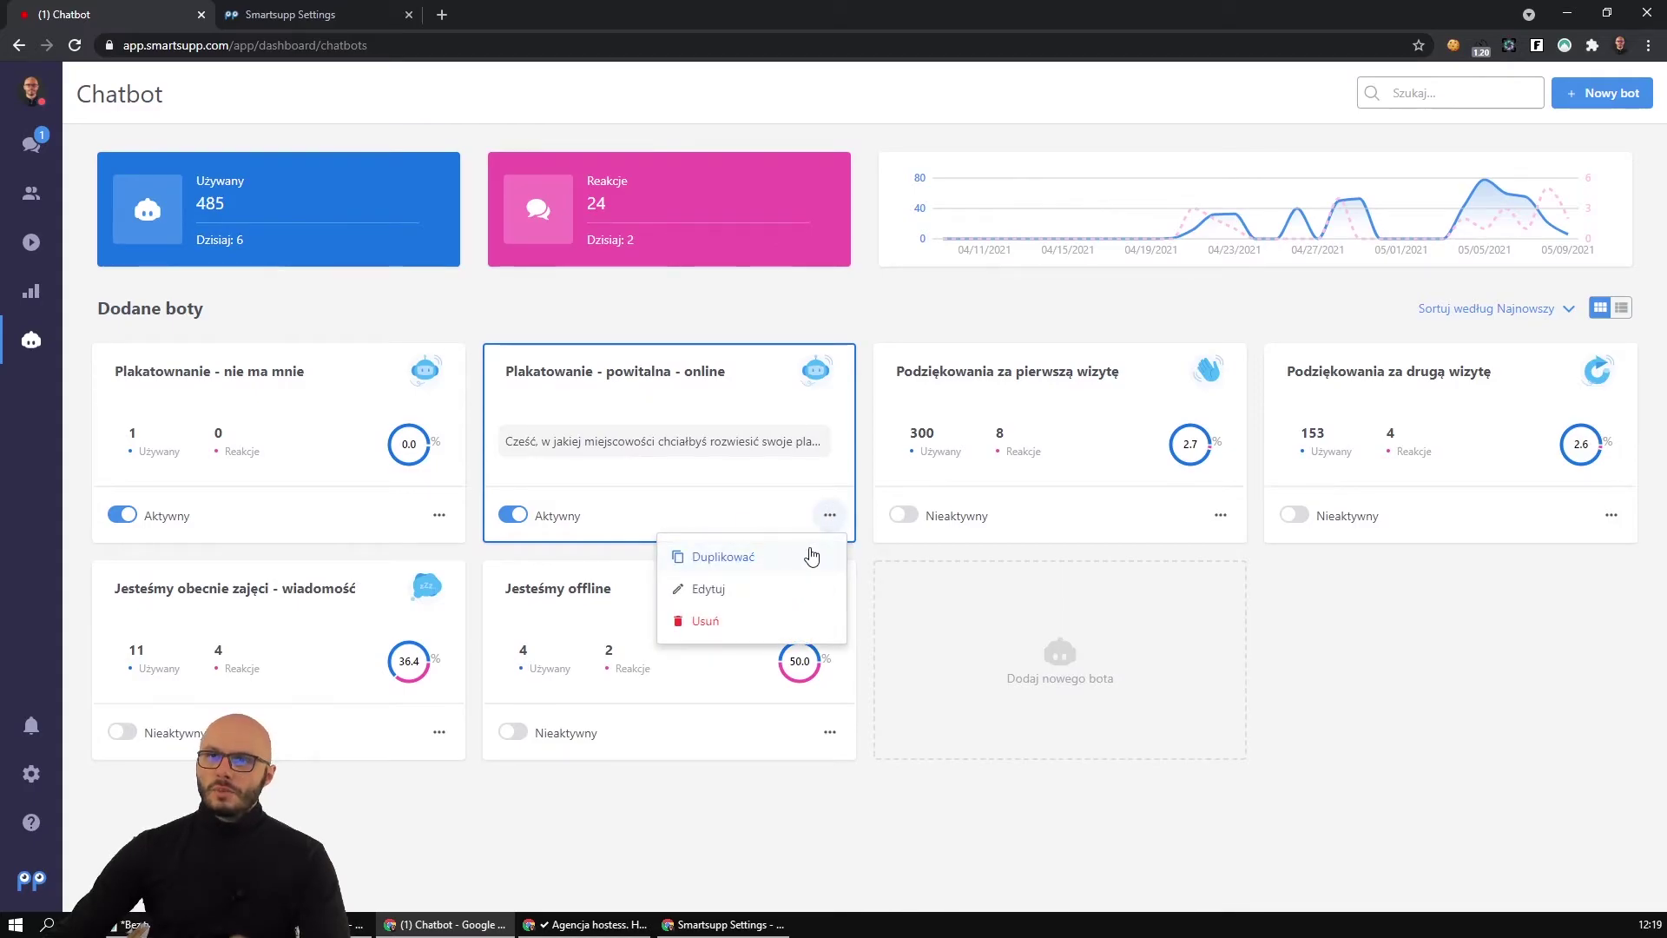
click(811, 555)
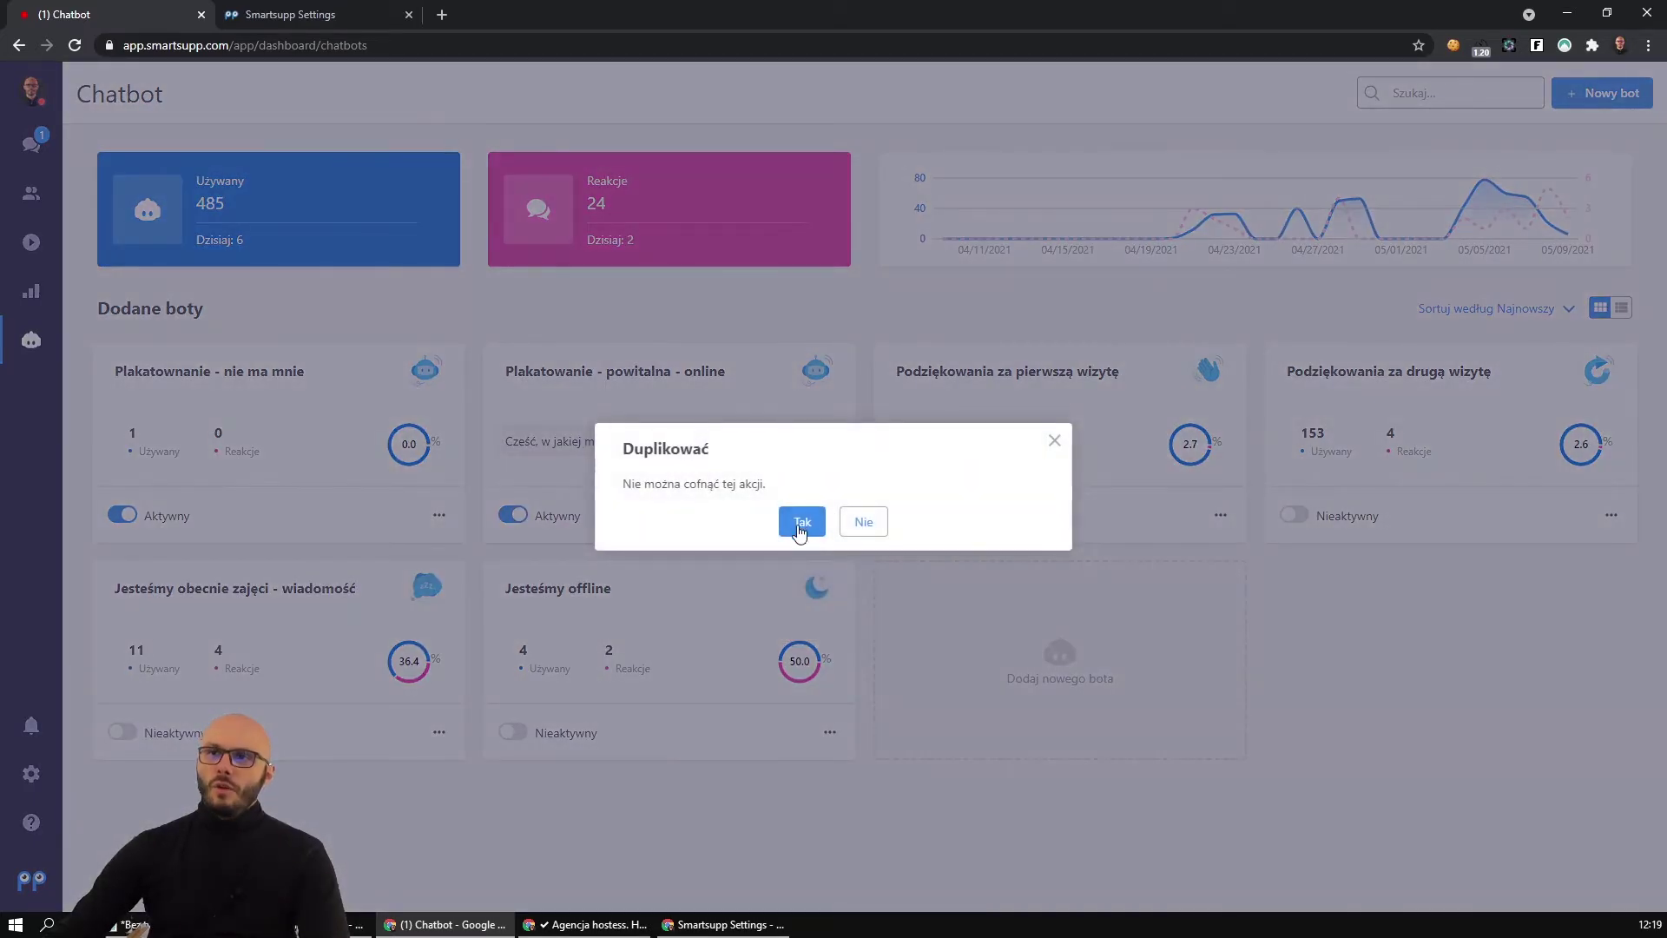
click(800, 527)
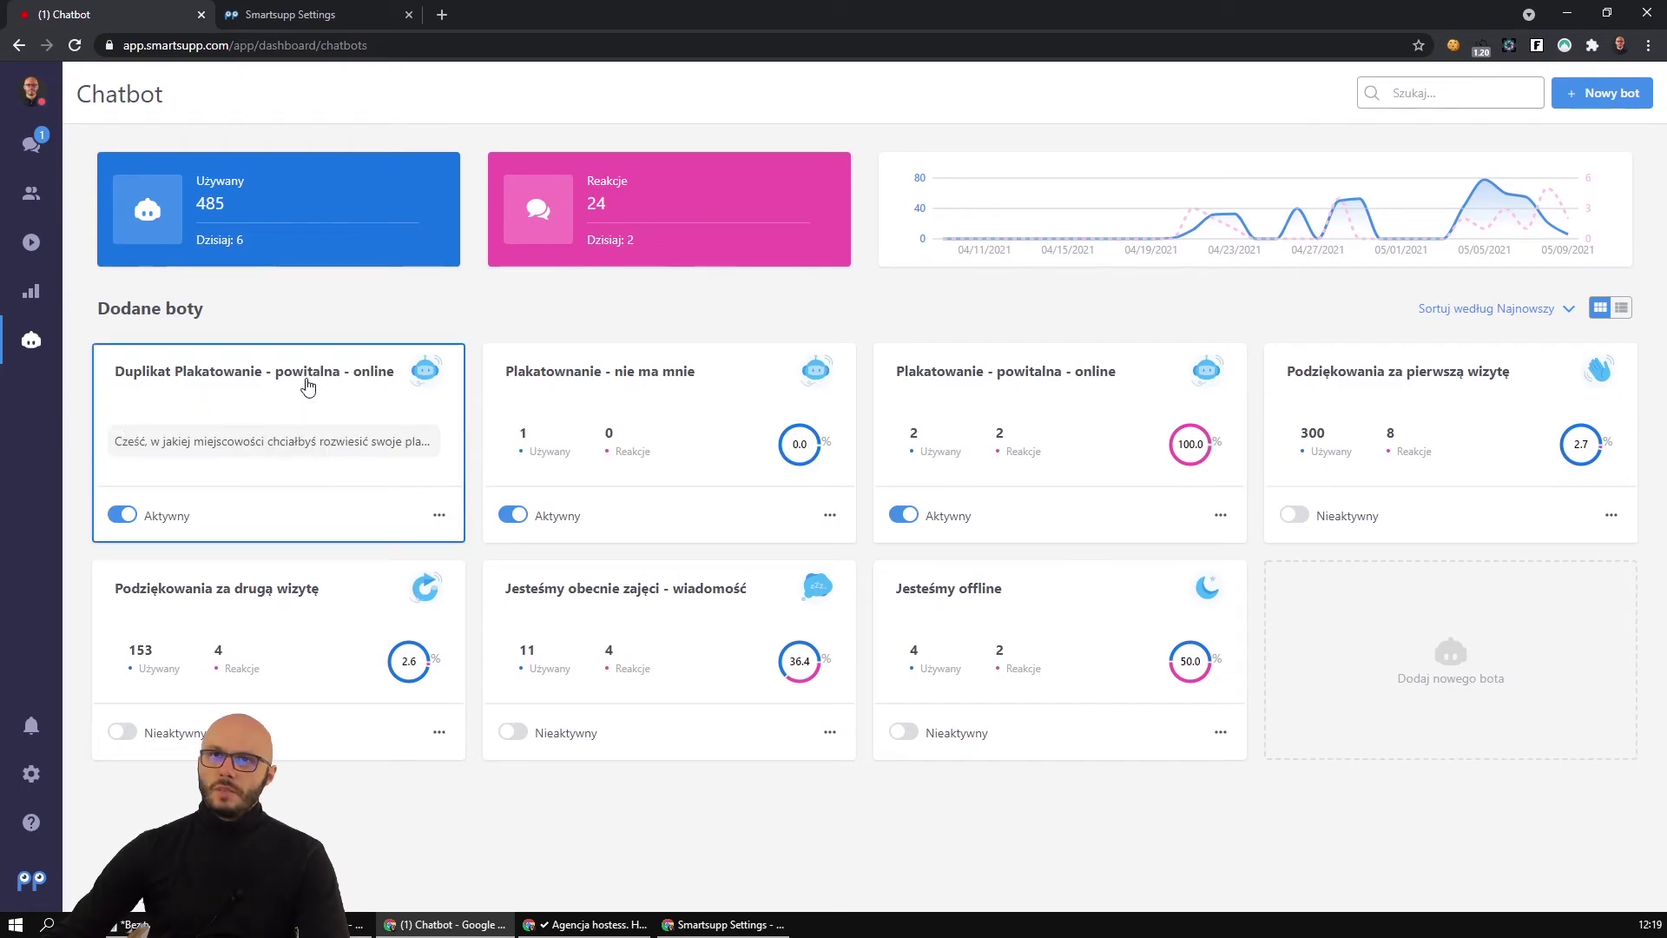
click(307, 386)
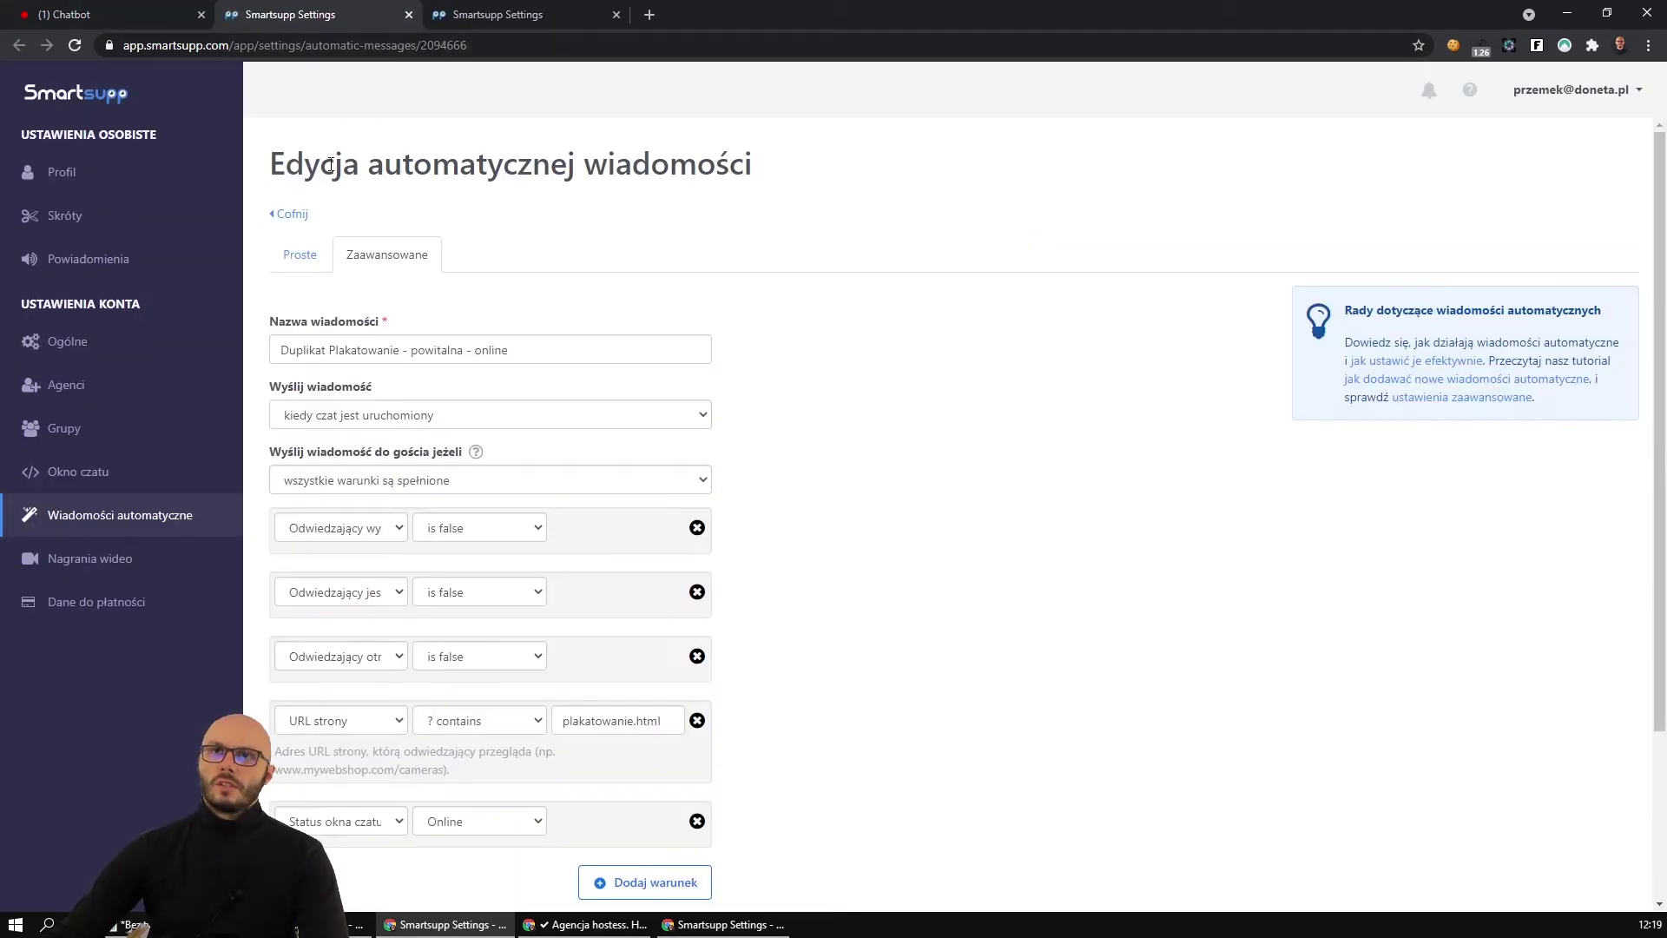
Rename the copy 'Plakatowanie - powitalna - offline', set chat status to Offline, and save.
double_click(329, 350)
key(BackSpace)
double_click(439, 350)
text(off)
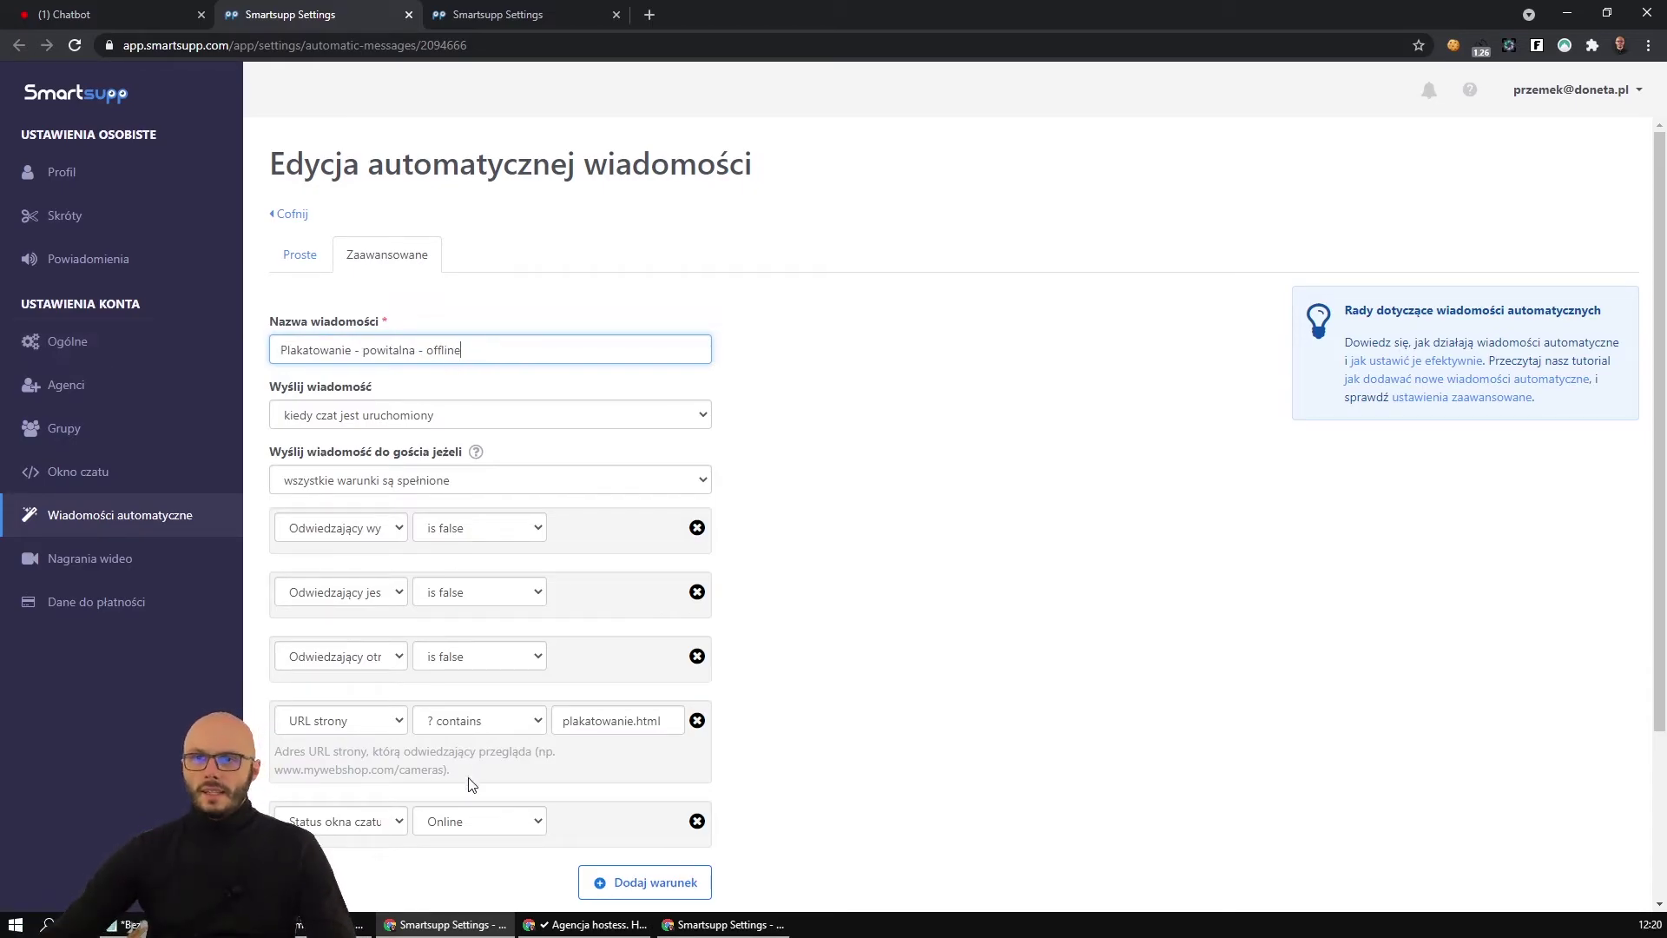
click(482, 820)
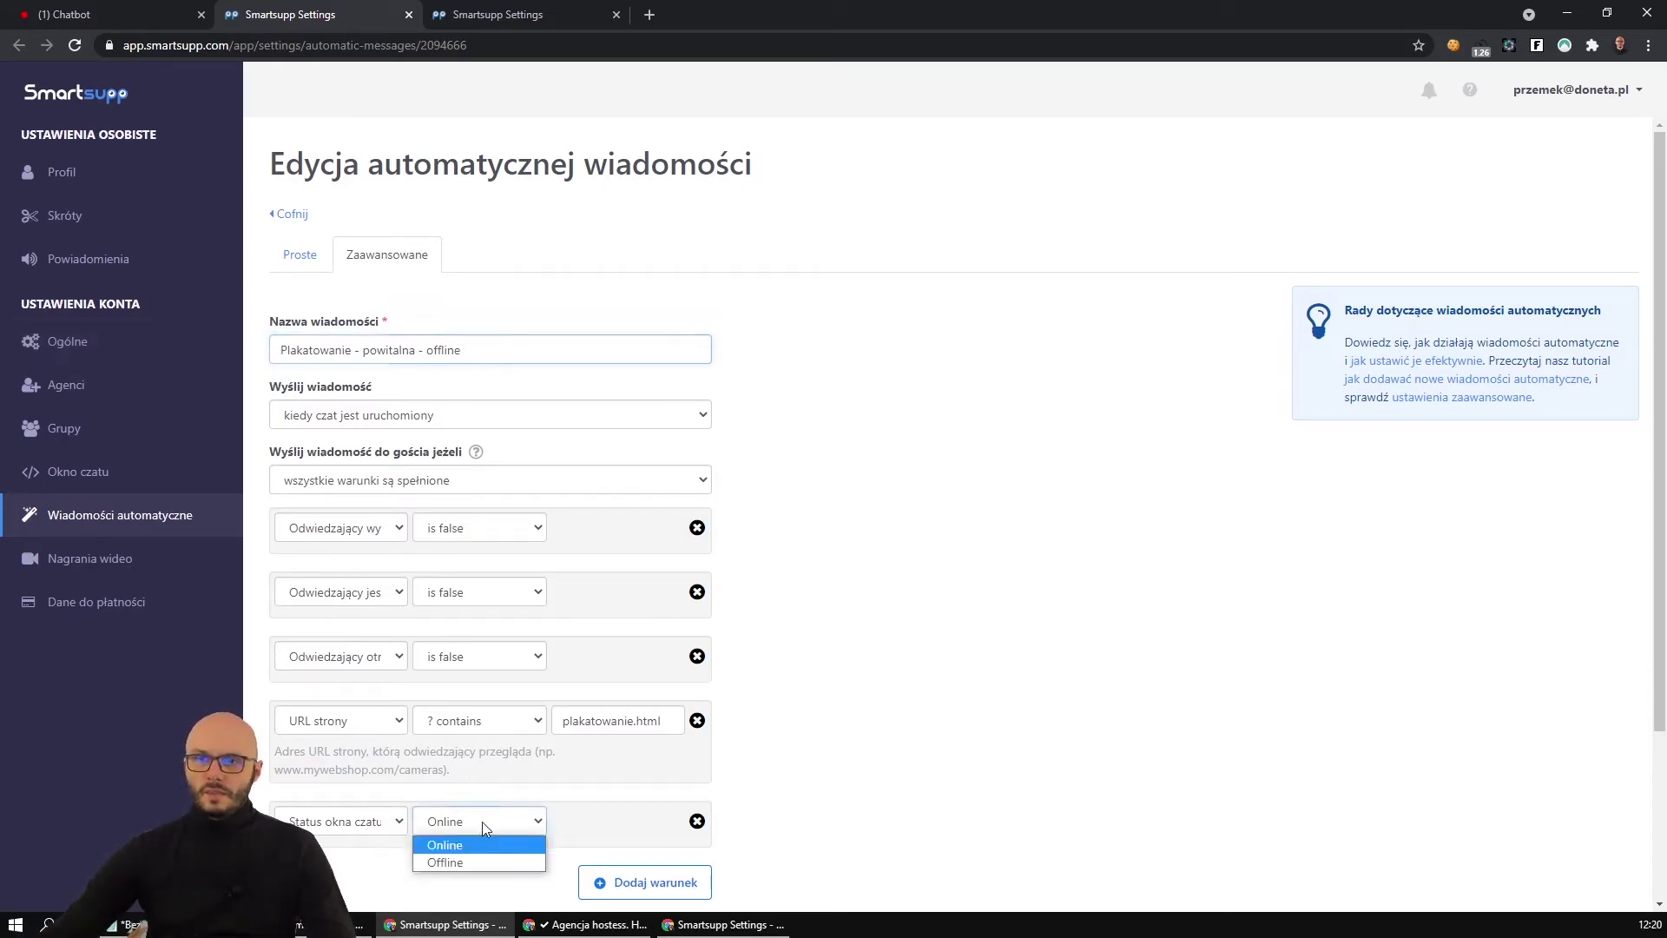
click(482, 861)
scroll(754, 745, down, 3)
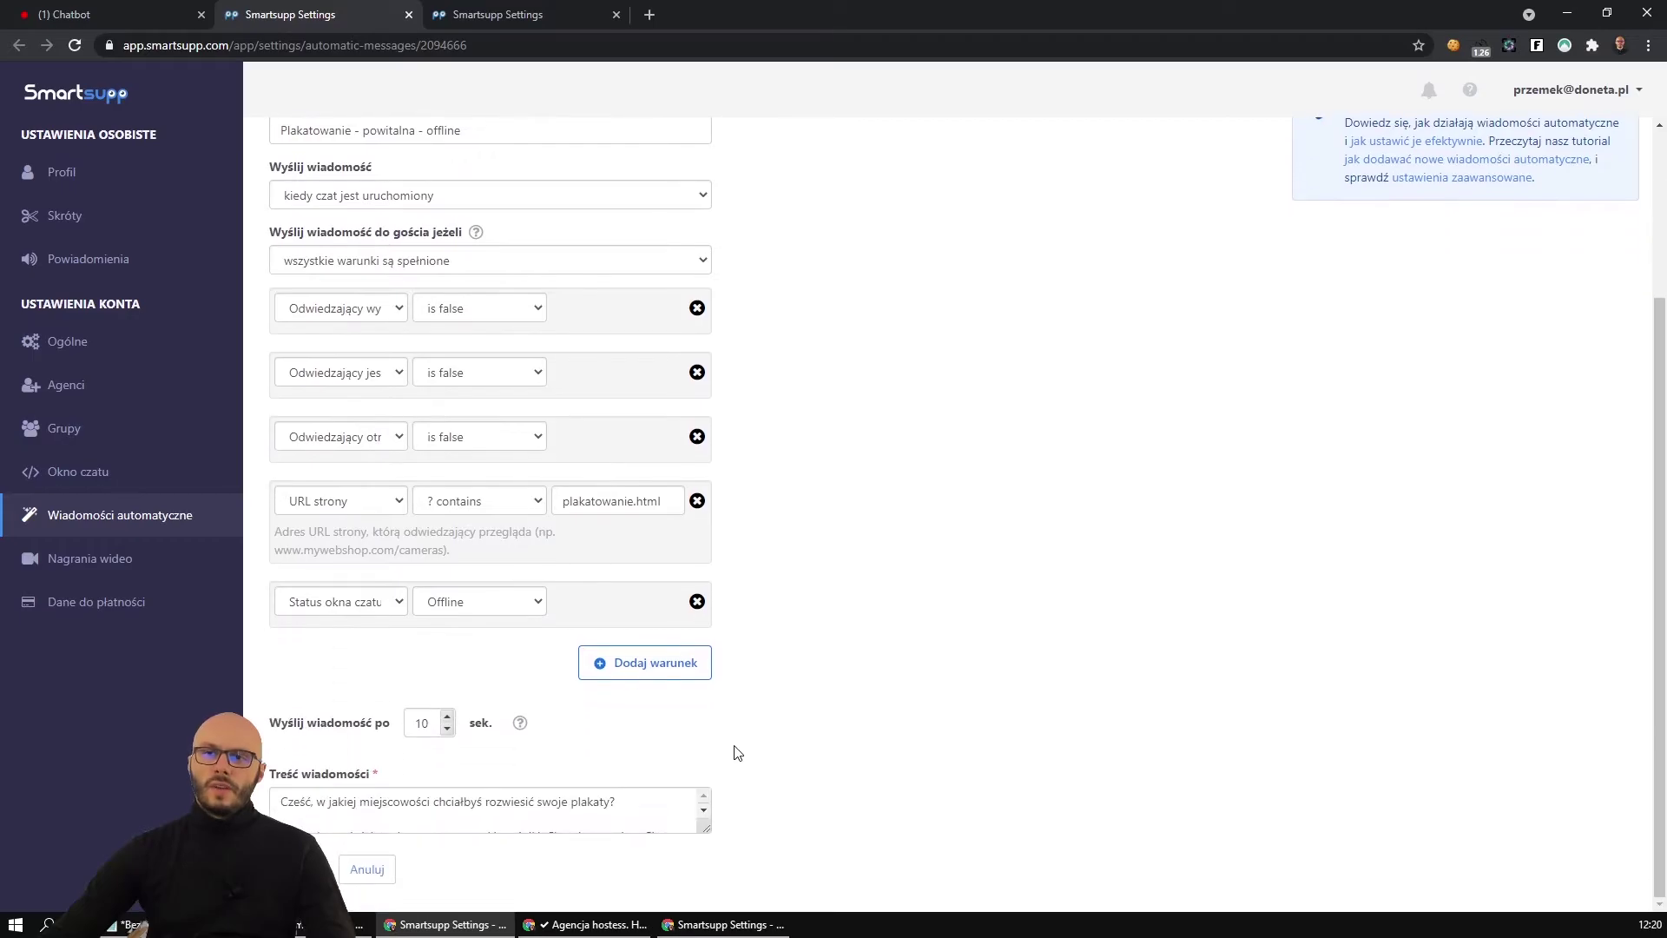
click(575, 815)
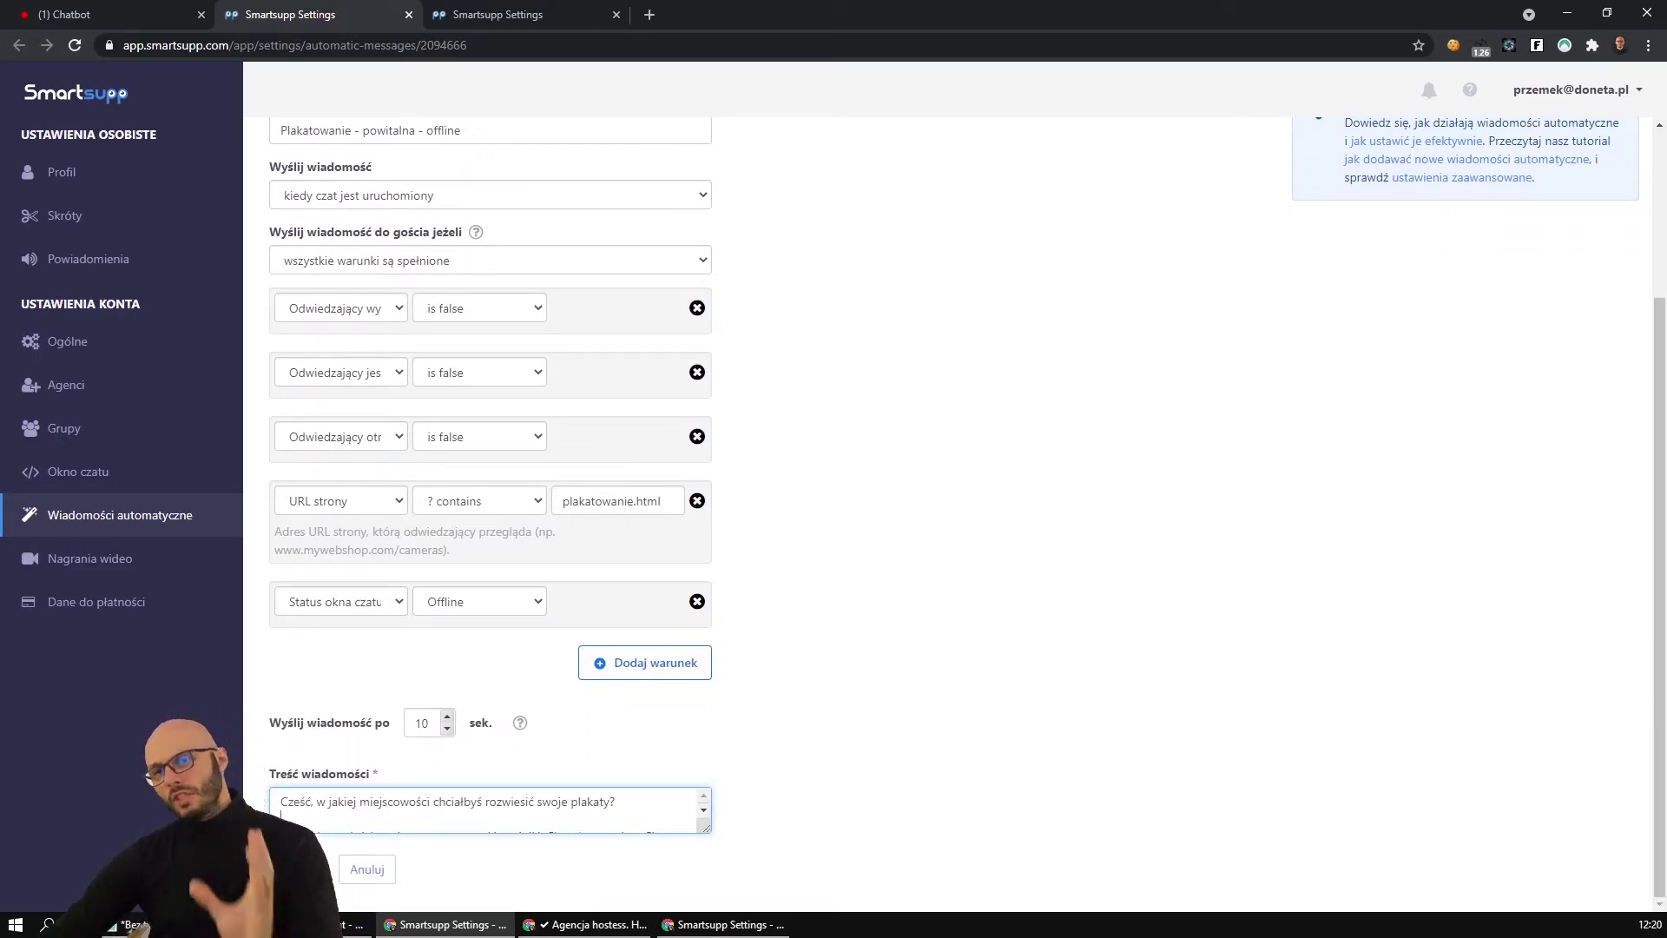
click(291, 869)
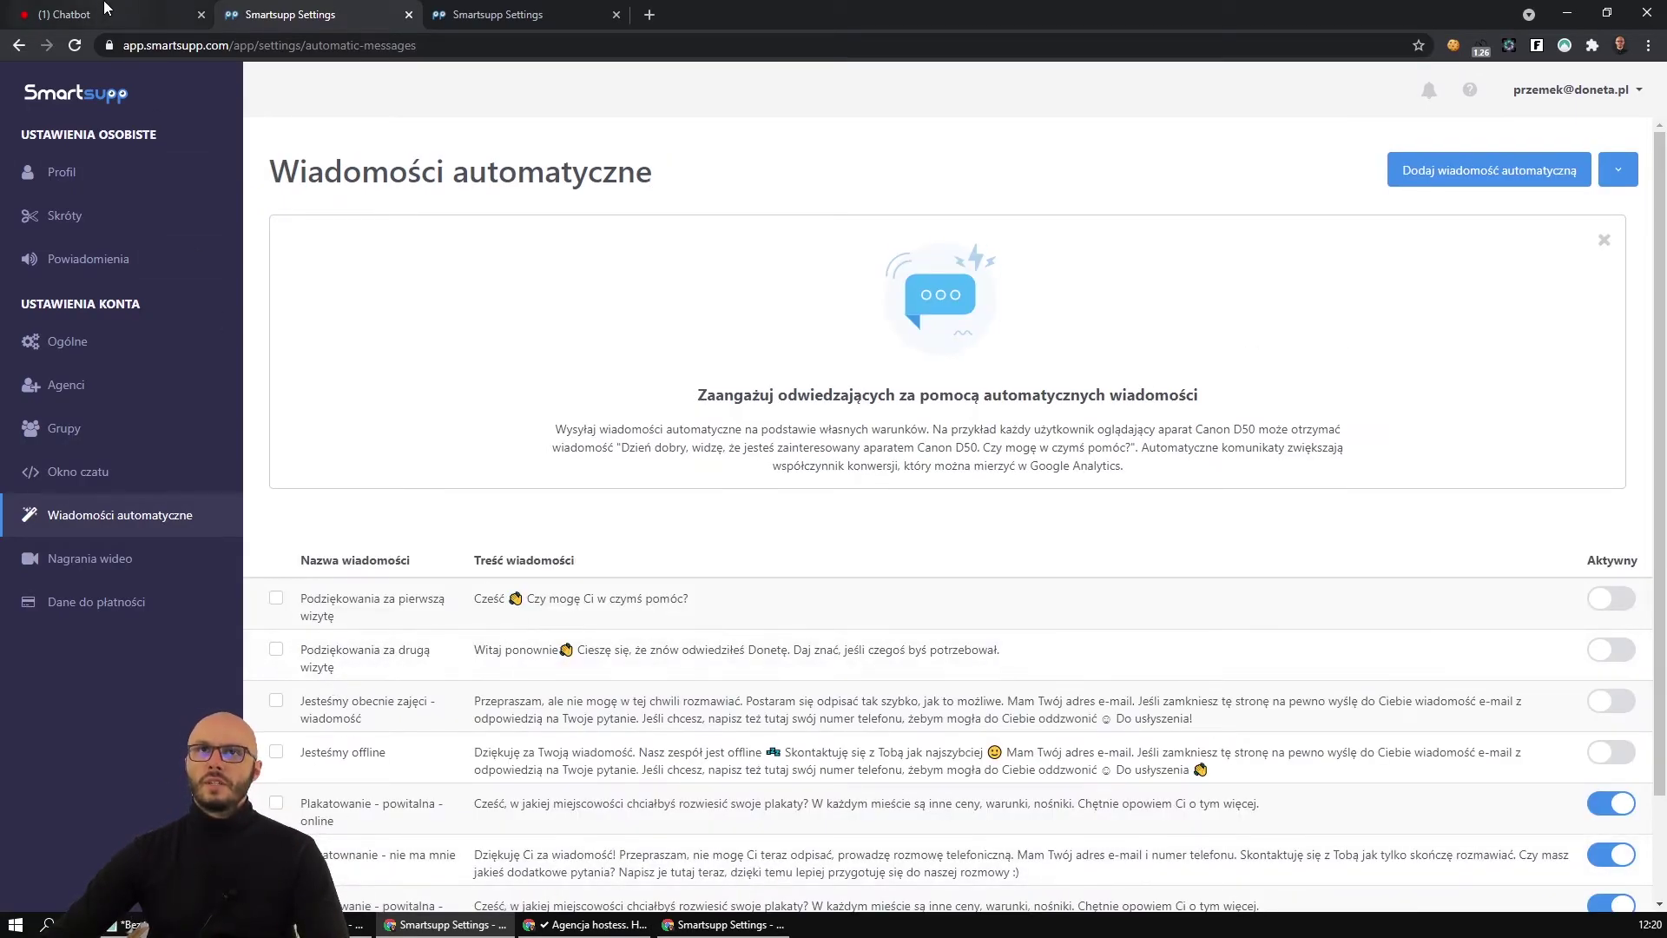
click(104, 13)
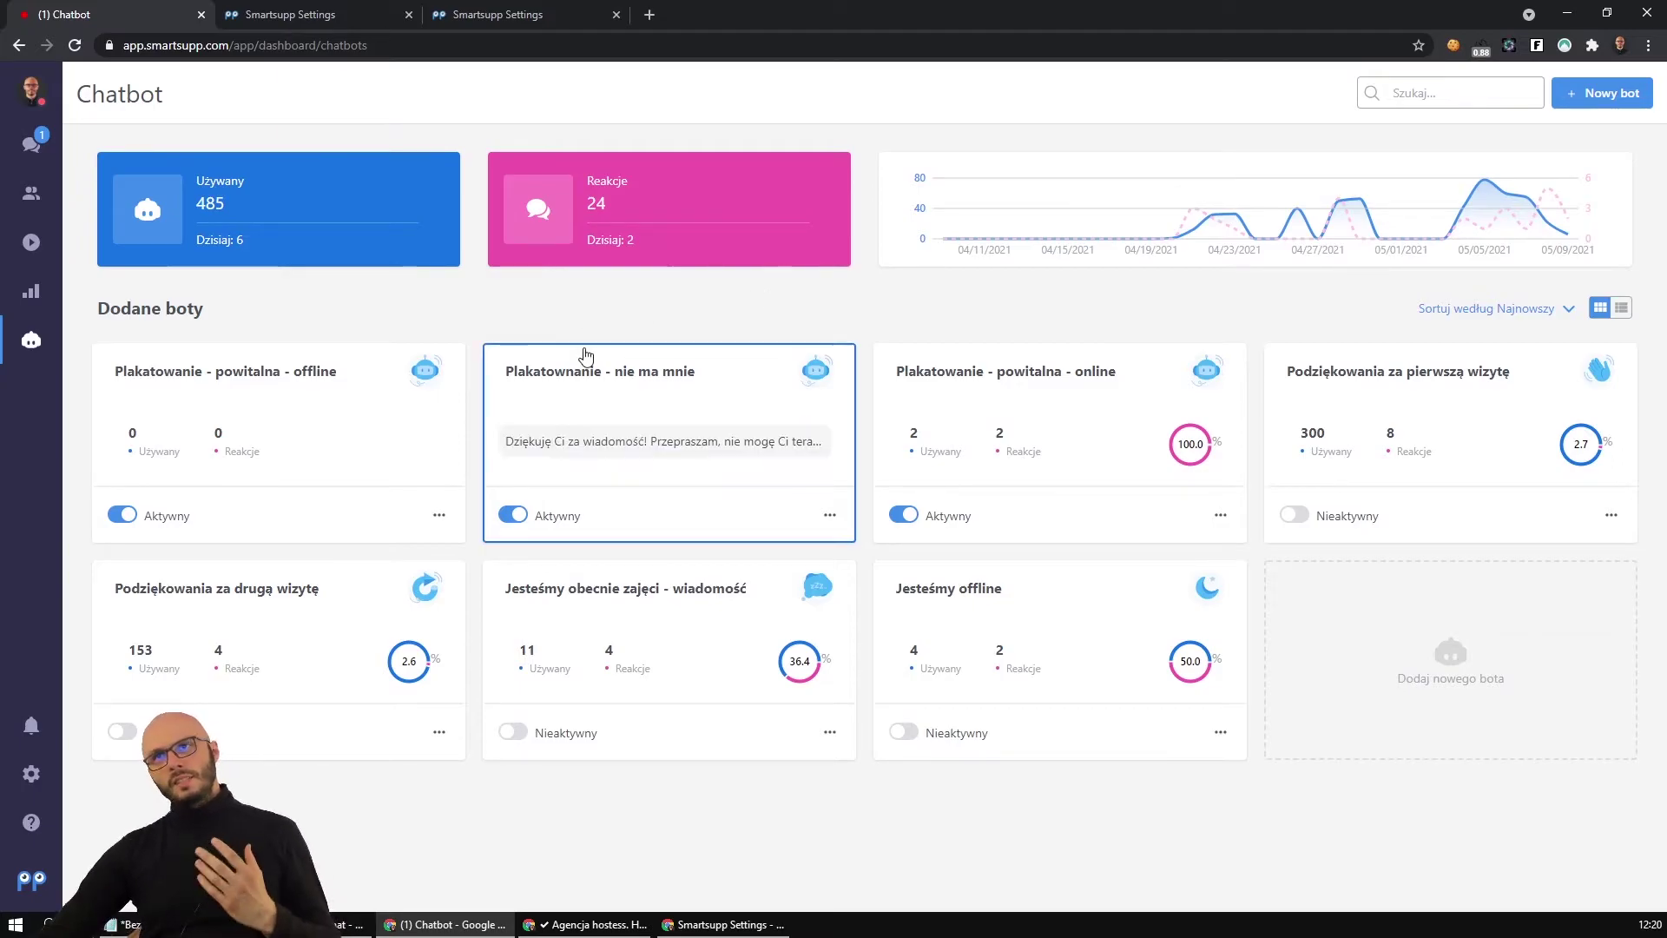
Add a chat window status = Online condition to the 'Plakatownanie - nie ma mnie' message.
click(614, 380)
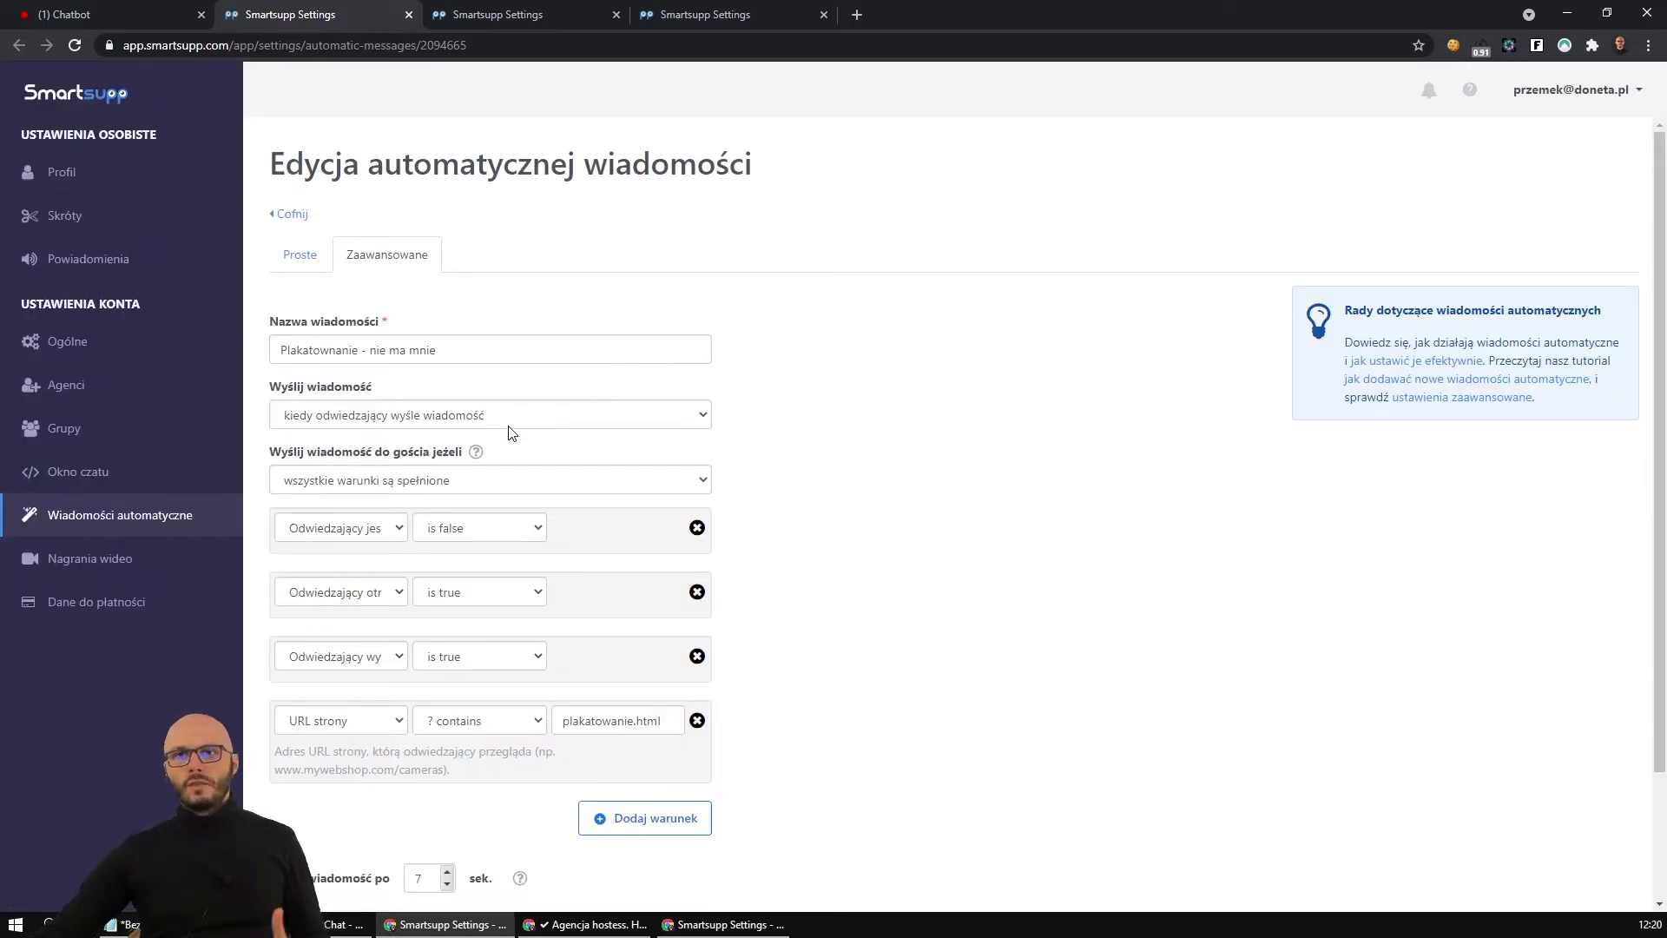
scroll(411, 742, down, 1)
click(637, 734)
click(341, 735)
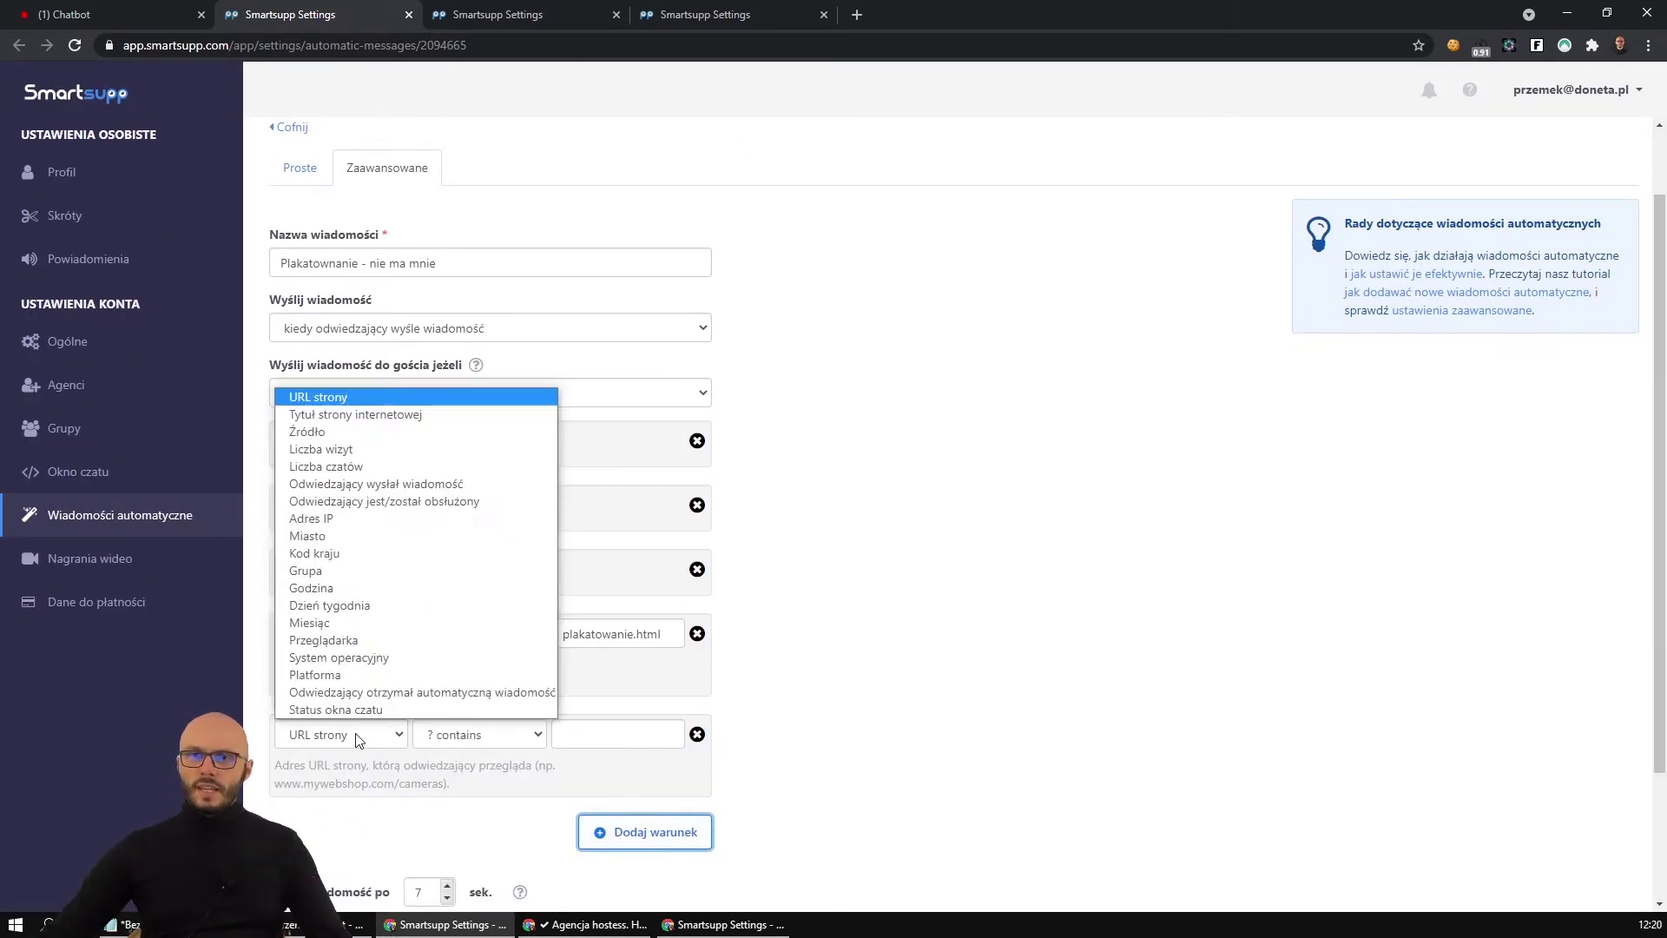
click(363, 706)
click(509, 745)
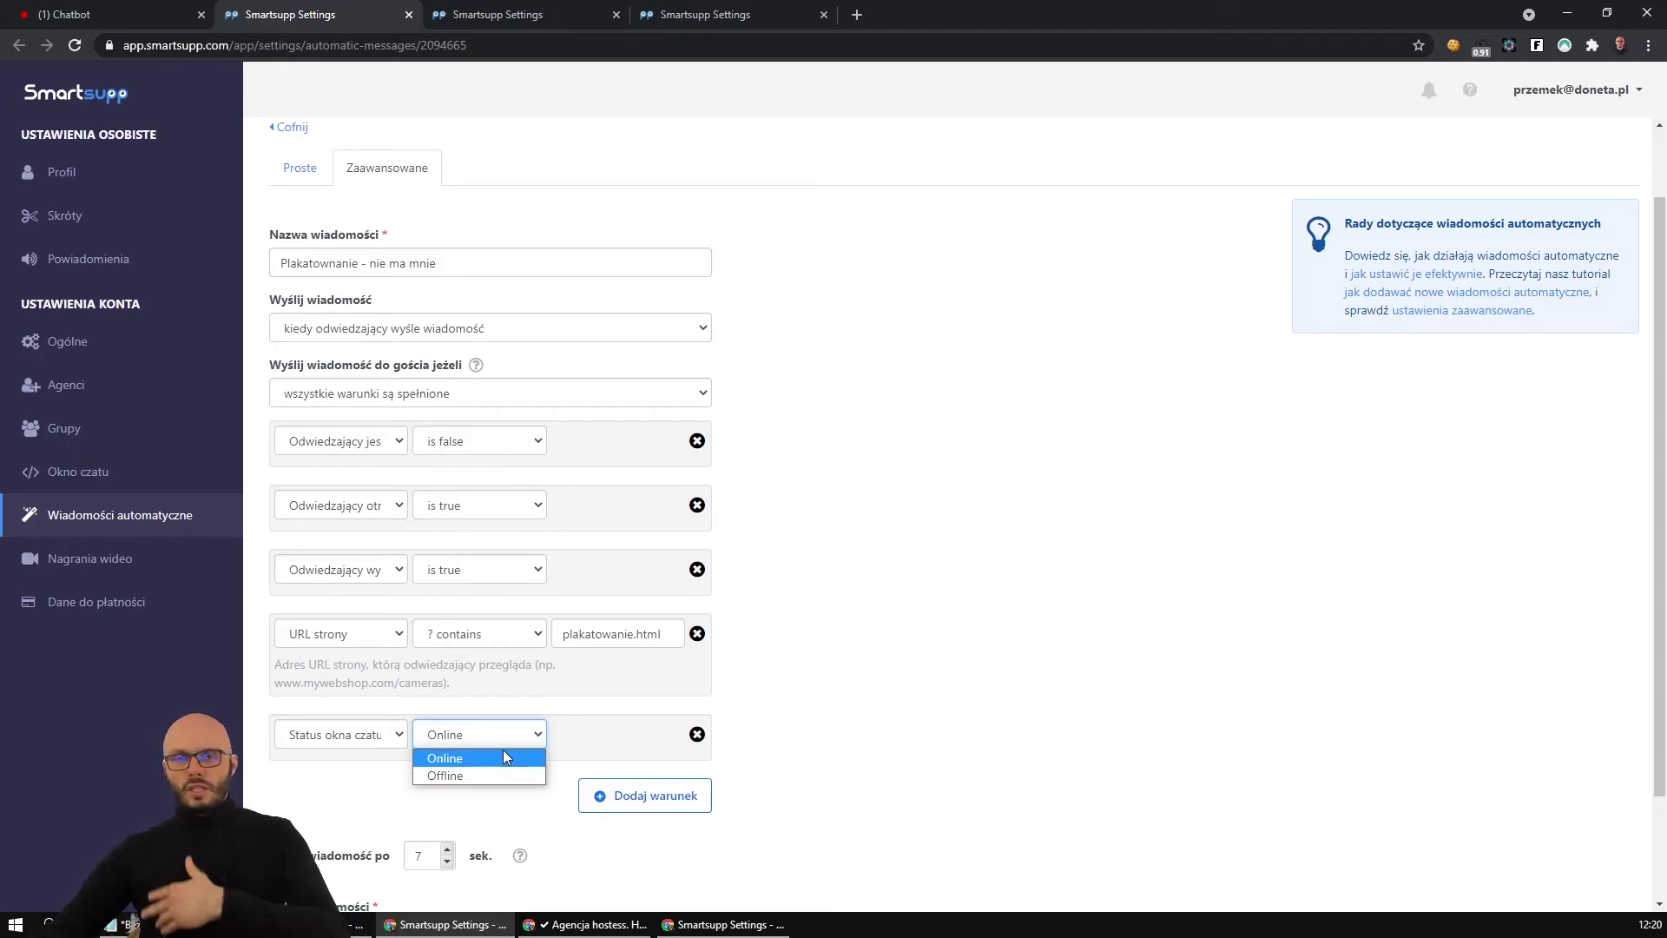
Return to the automatic messages list and the Chatbot dashboard, then bring up the Notepad notes.
scroll(1299, 487, down, 2)
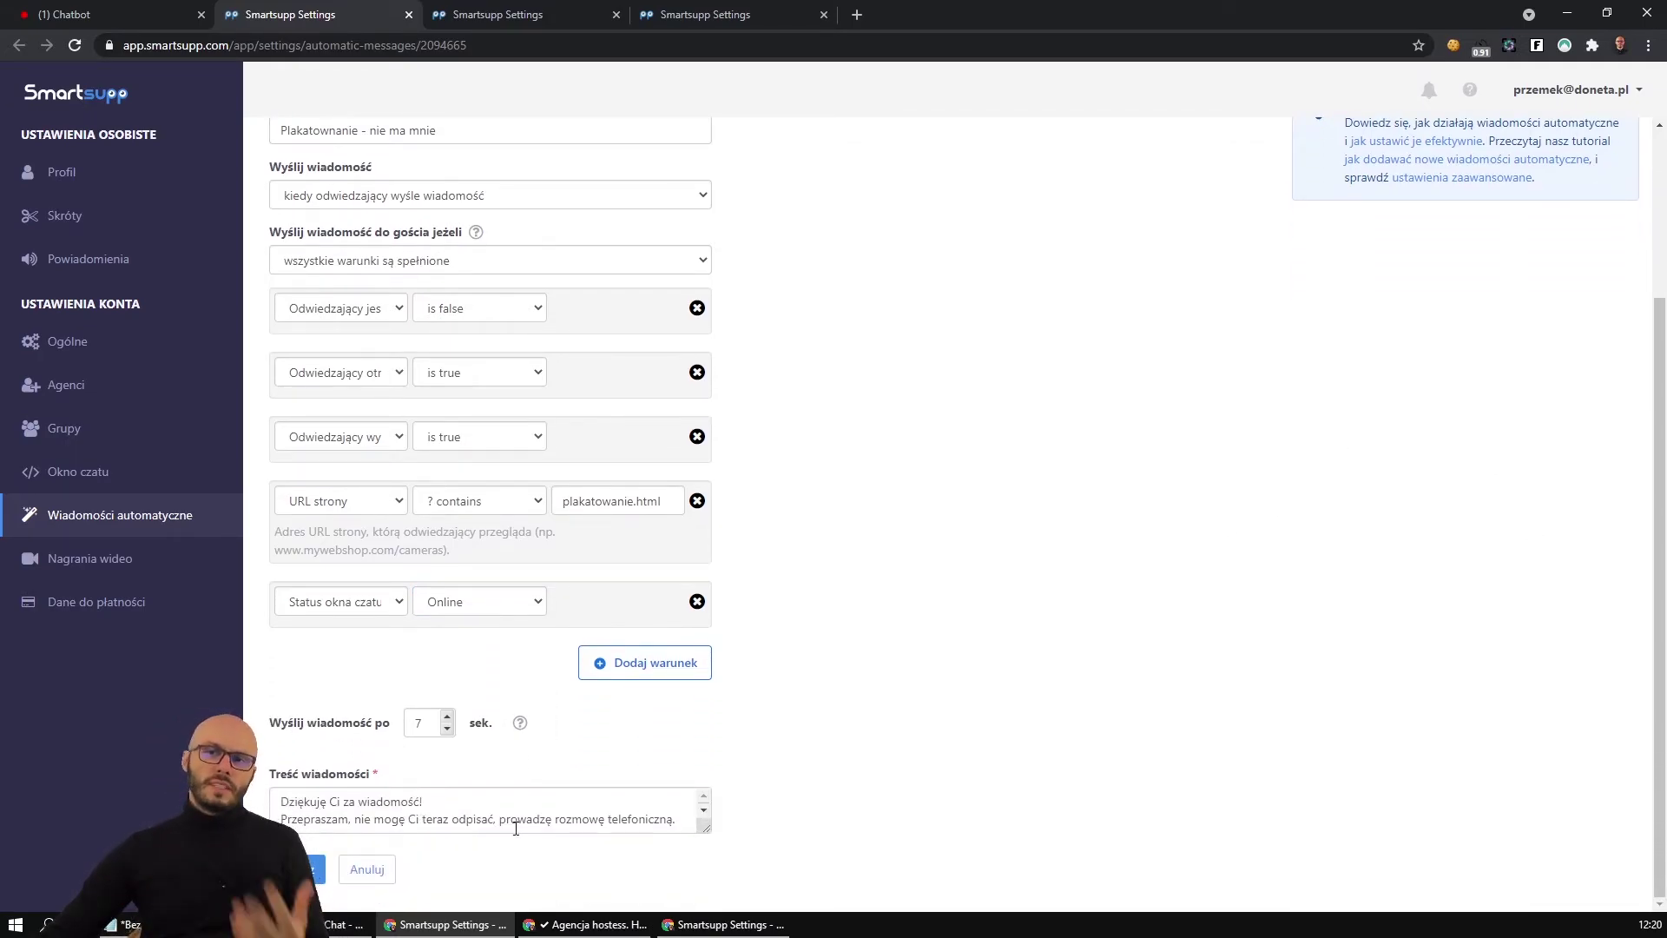
scroll(515, 827, up, 5)
click(129, 517)
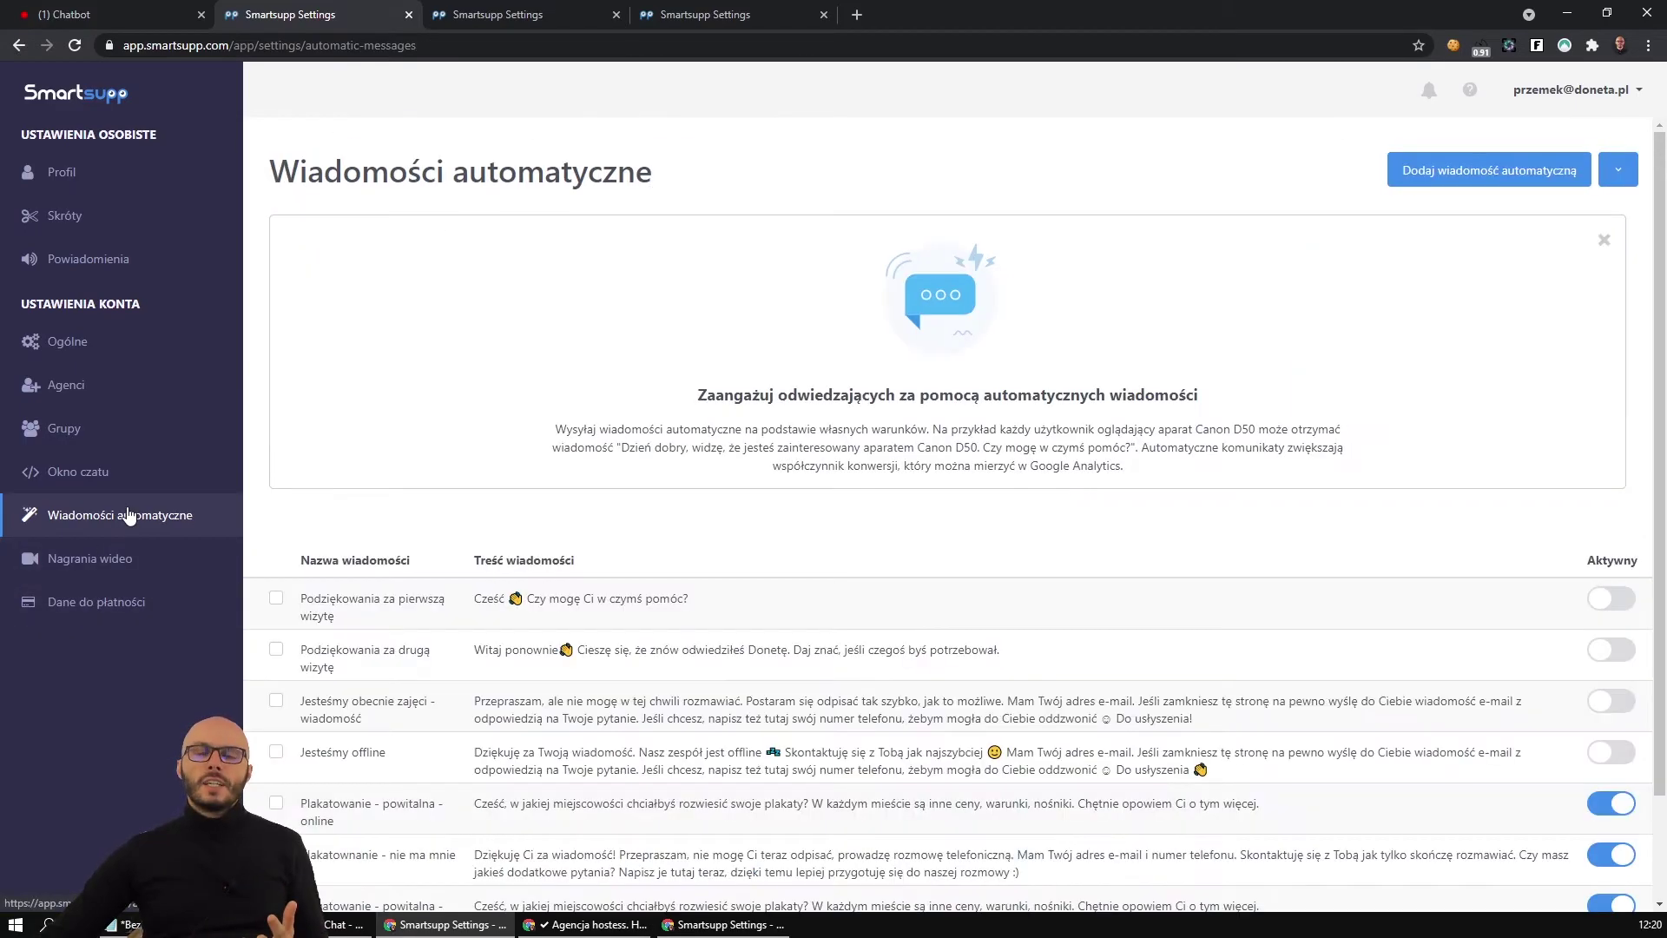
click(95, 15)
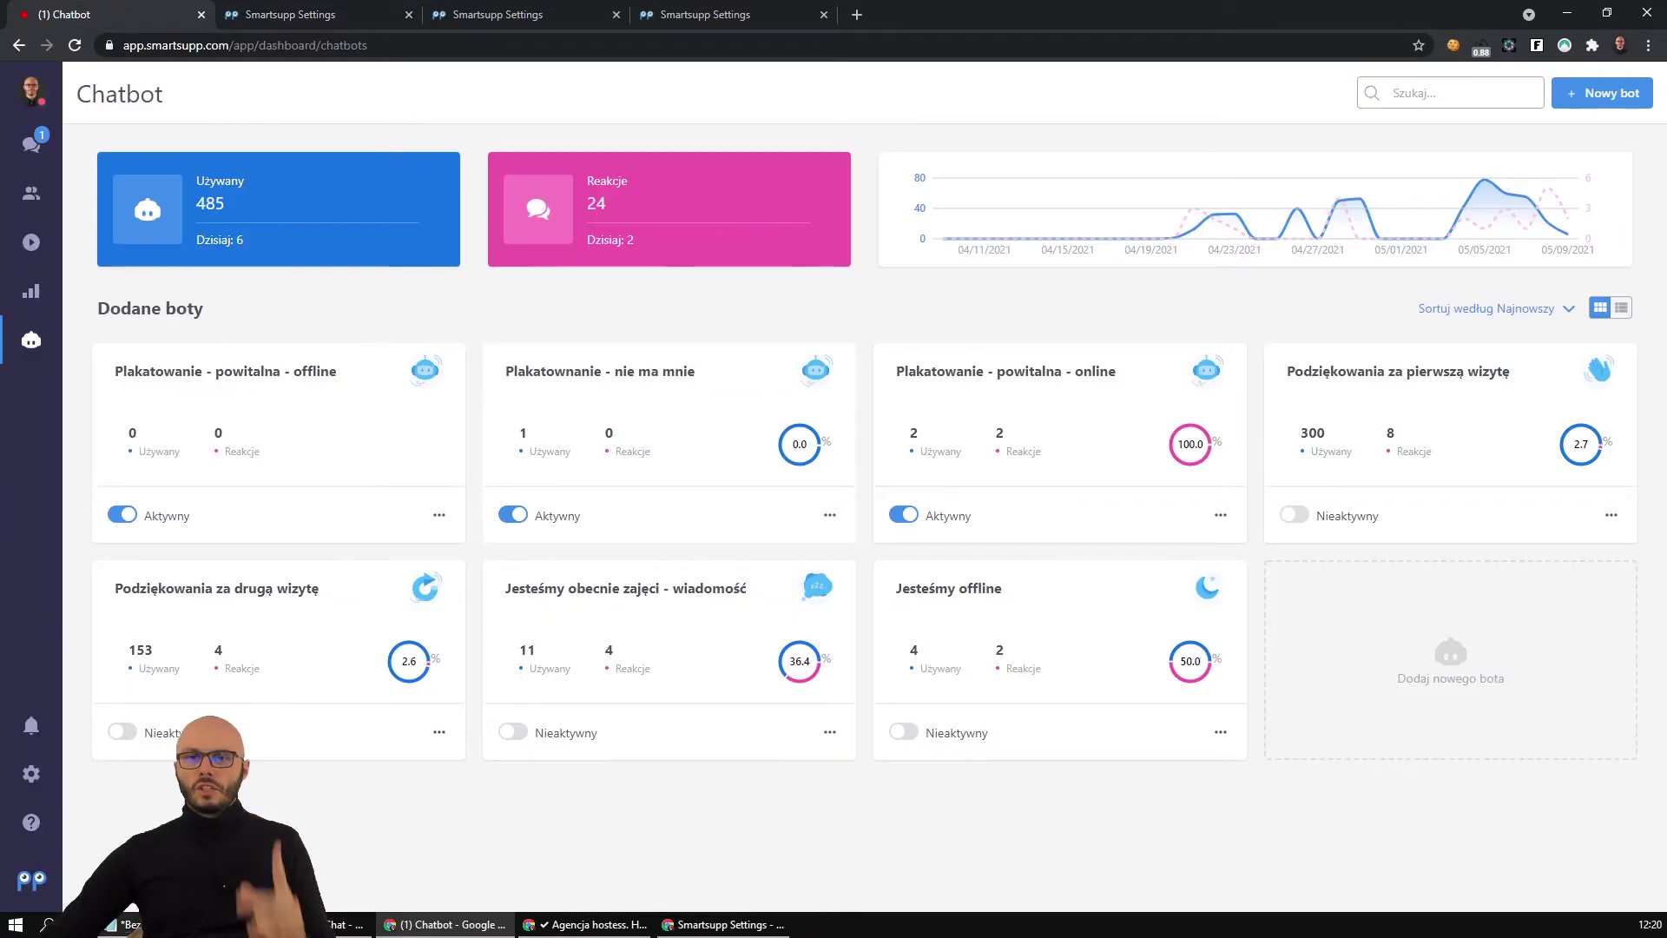
click(122, 924)
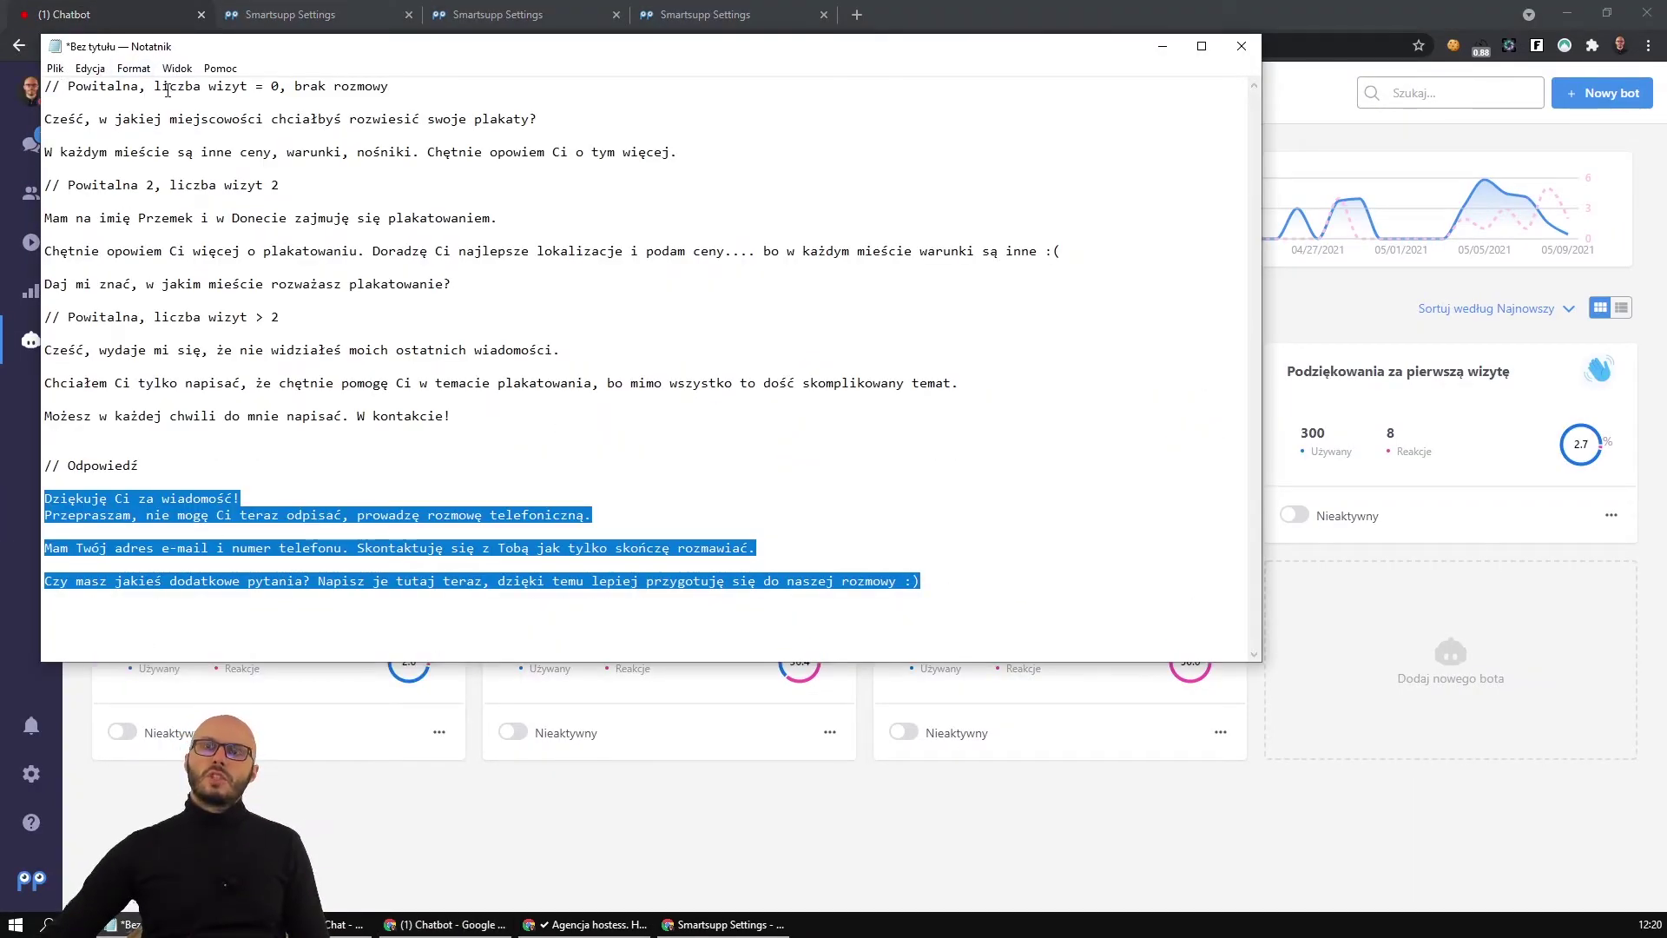
drag(169, 86, 250, 300)
click(250, 324)
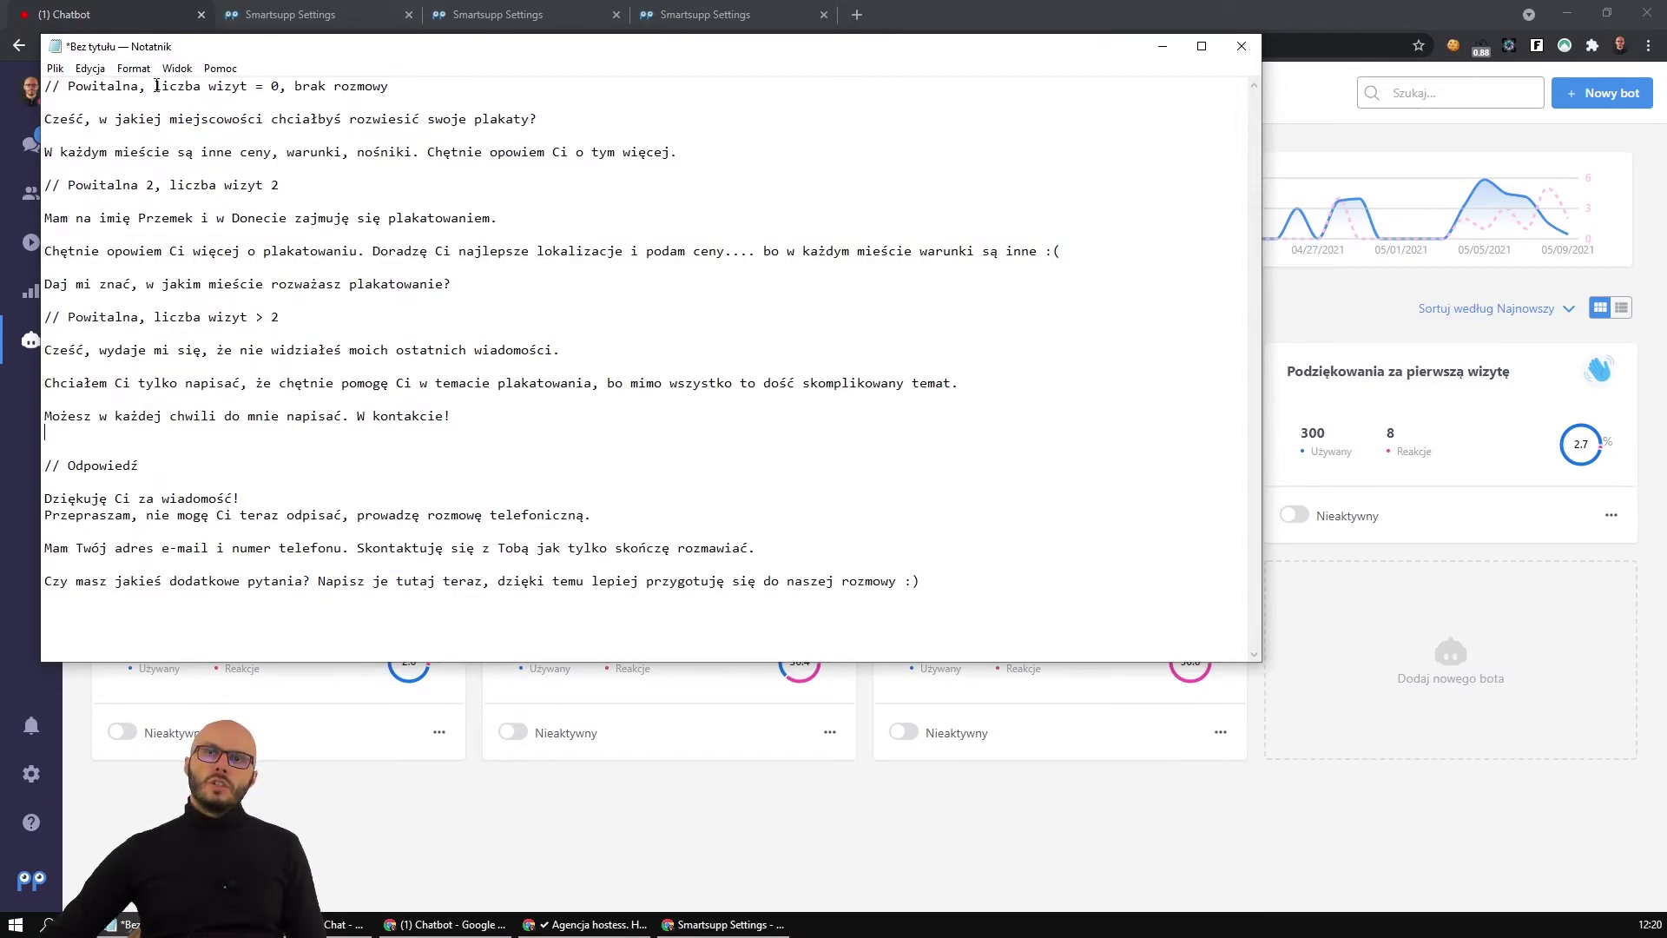
drag(162, 86, 352, 86)
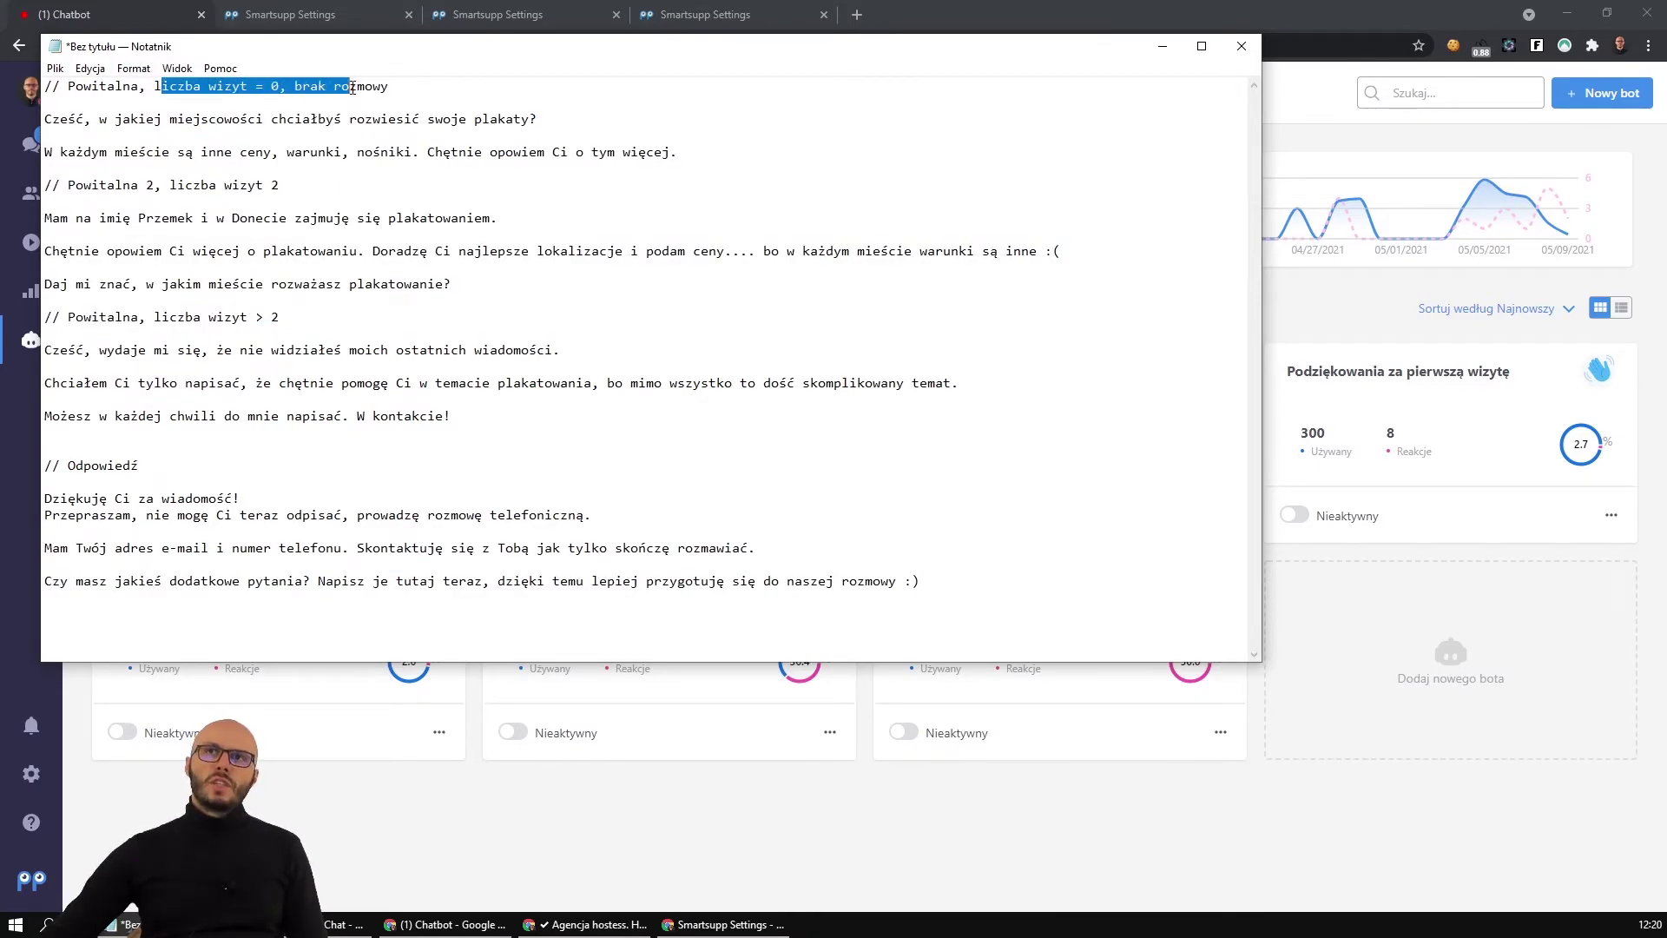
click(549, 796)
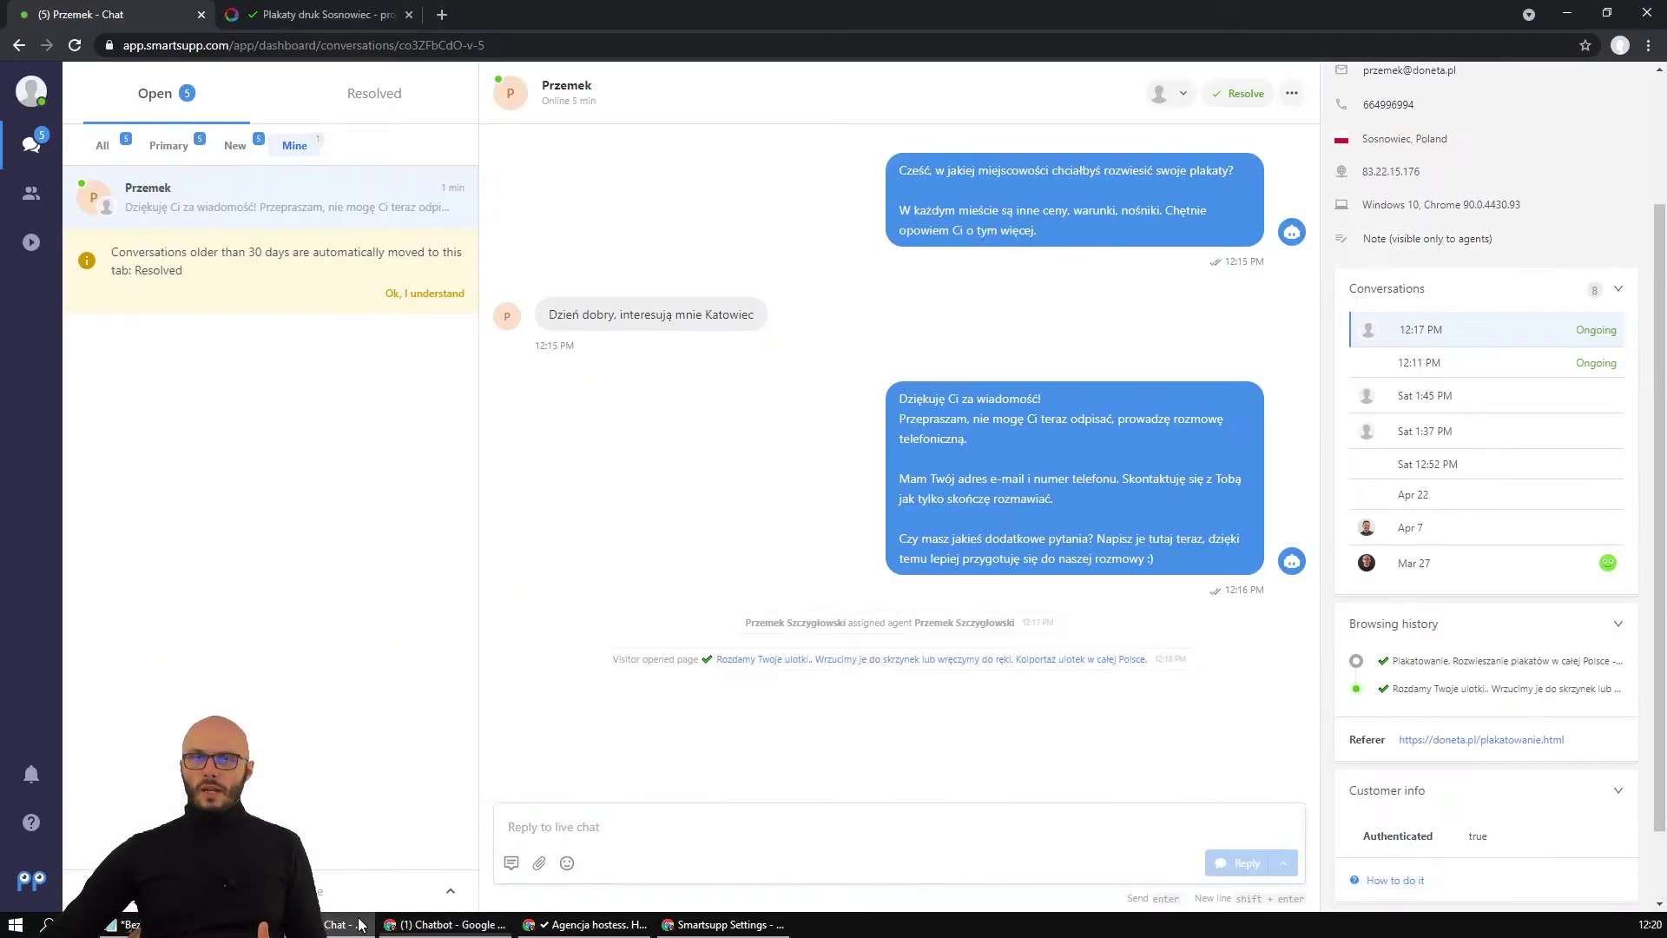
Check the visit count shown in the live chat conversation window.
click(347, 924)
scroll(1589, 655, up, 3)
drag(1449, 205, 1485, 212)
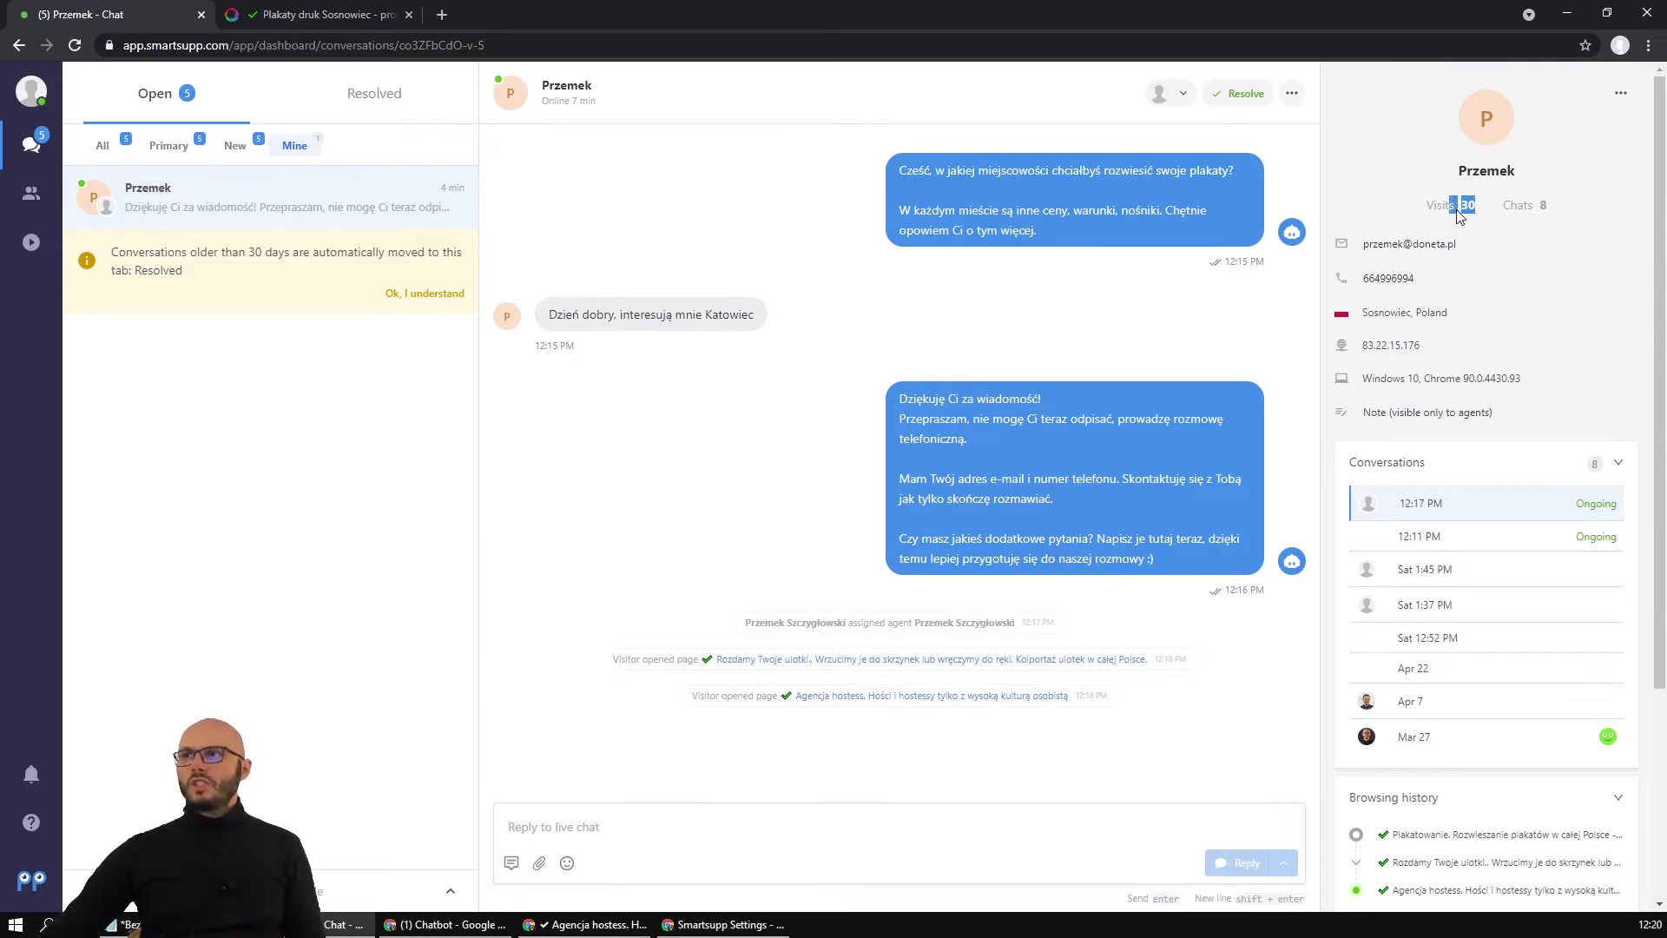
click(1474, 212)
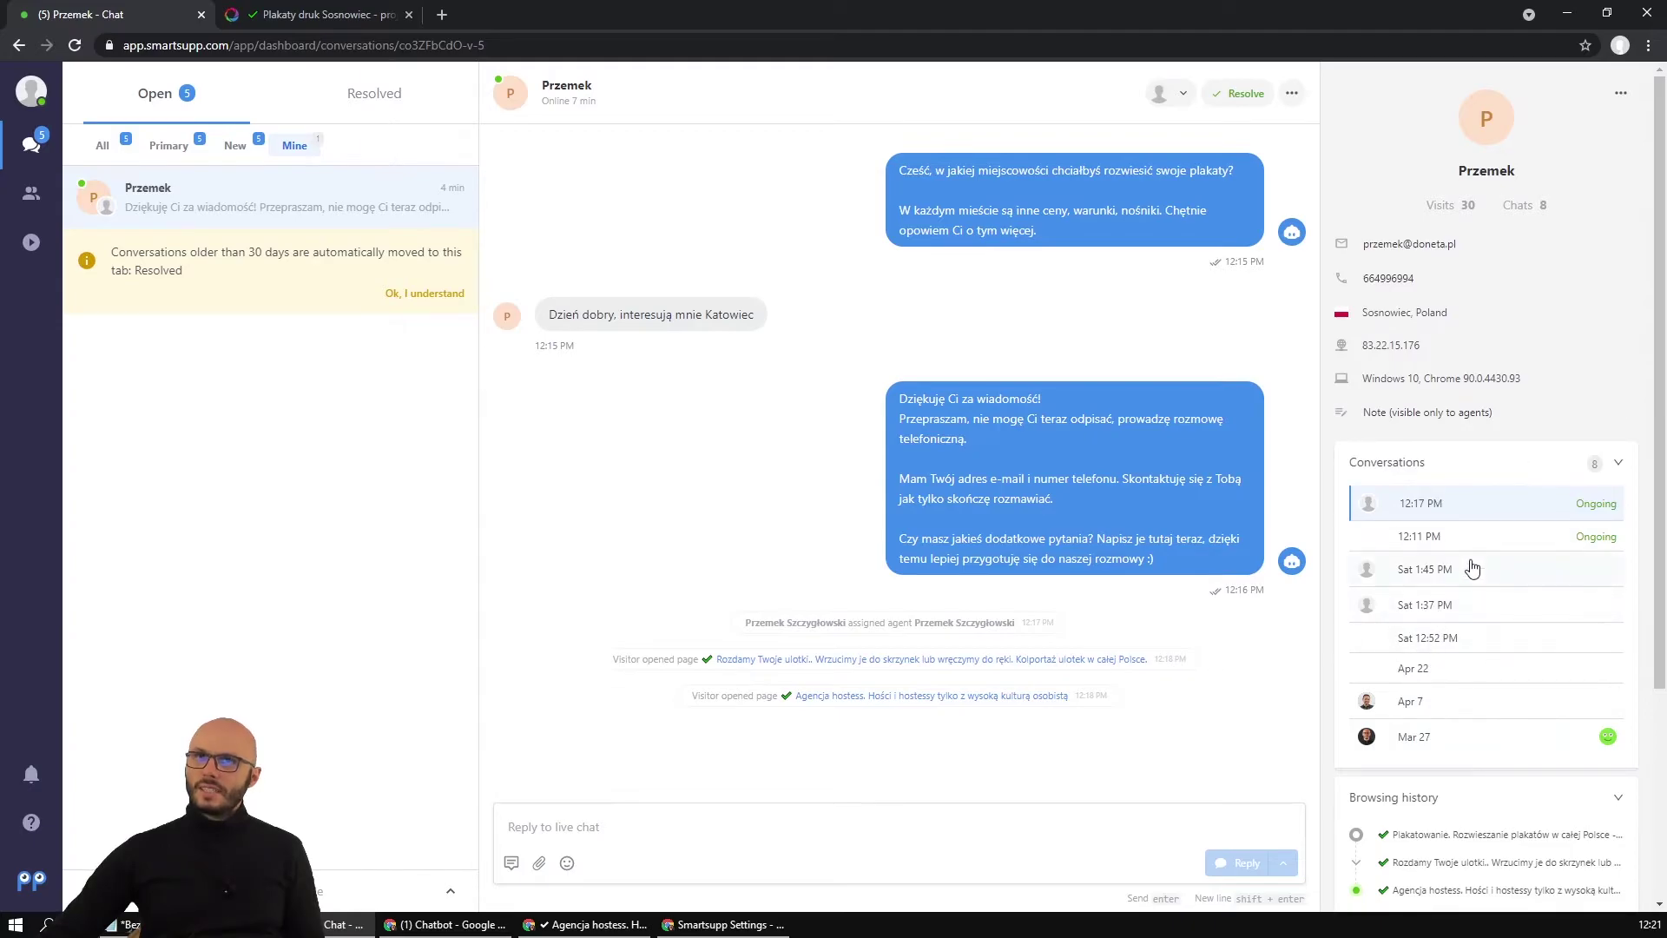
Copy the hostessy page address and load it in a new incognito window.
click(723, 923)
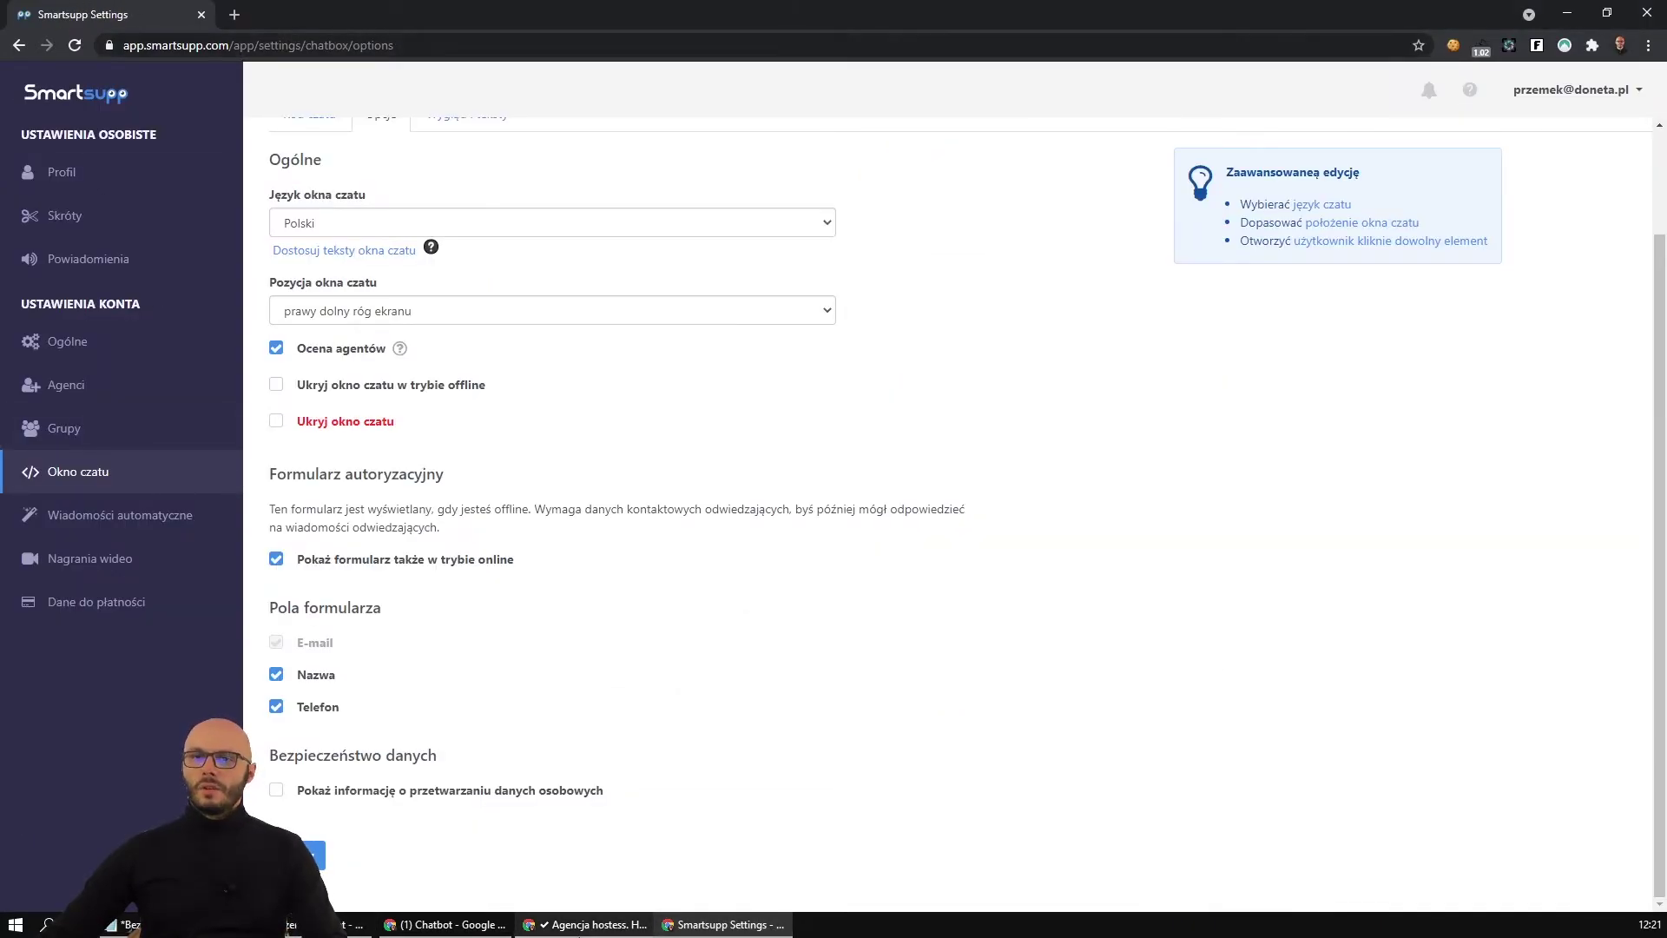
click(586, 924)
click(184, 45)
key(ctrl+c)
key(ctrl+shift+n)
key(ctrl+v)
key(Return)
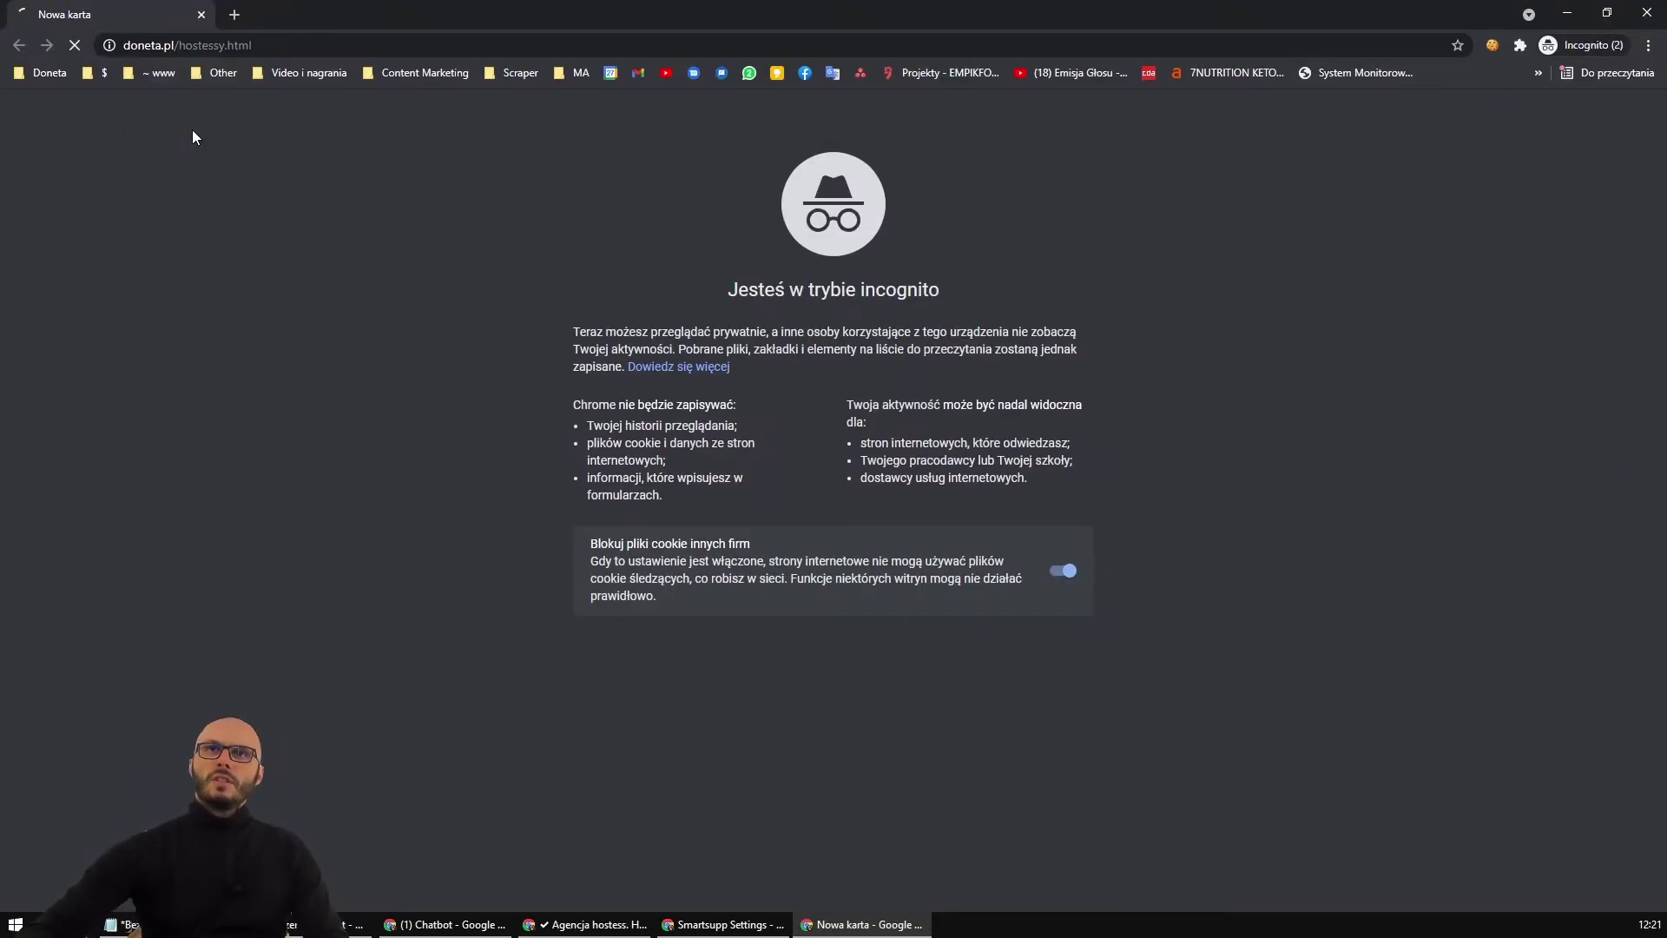
Close the old incognito windows and reload the hostessy page in a fresh incognito window.
click(679, 923)
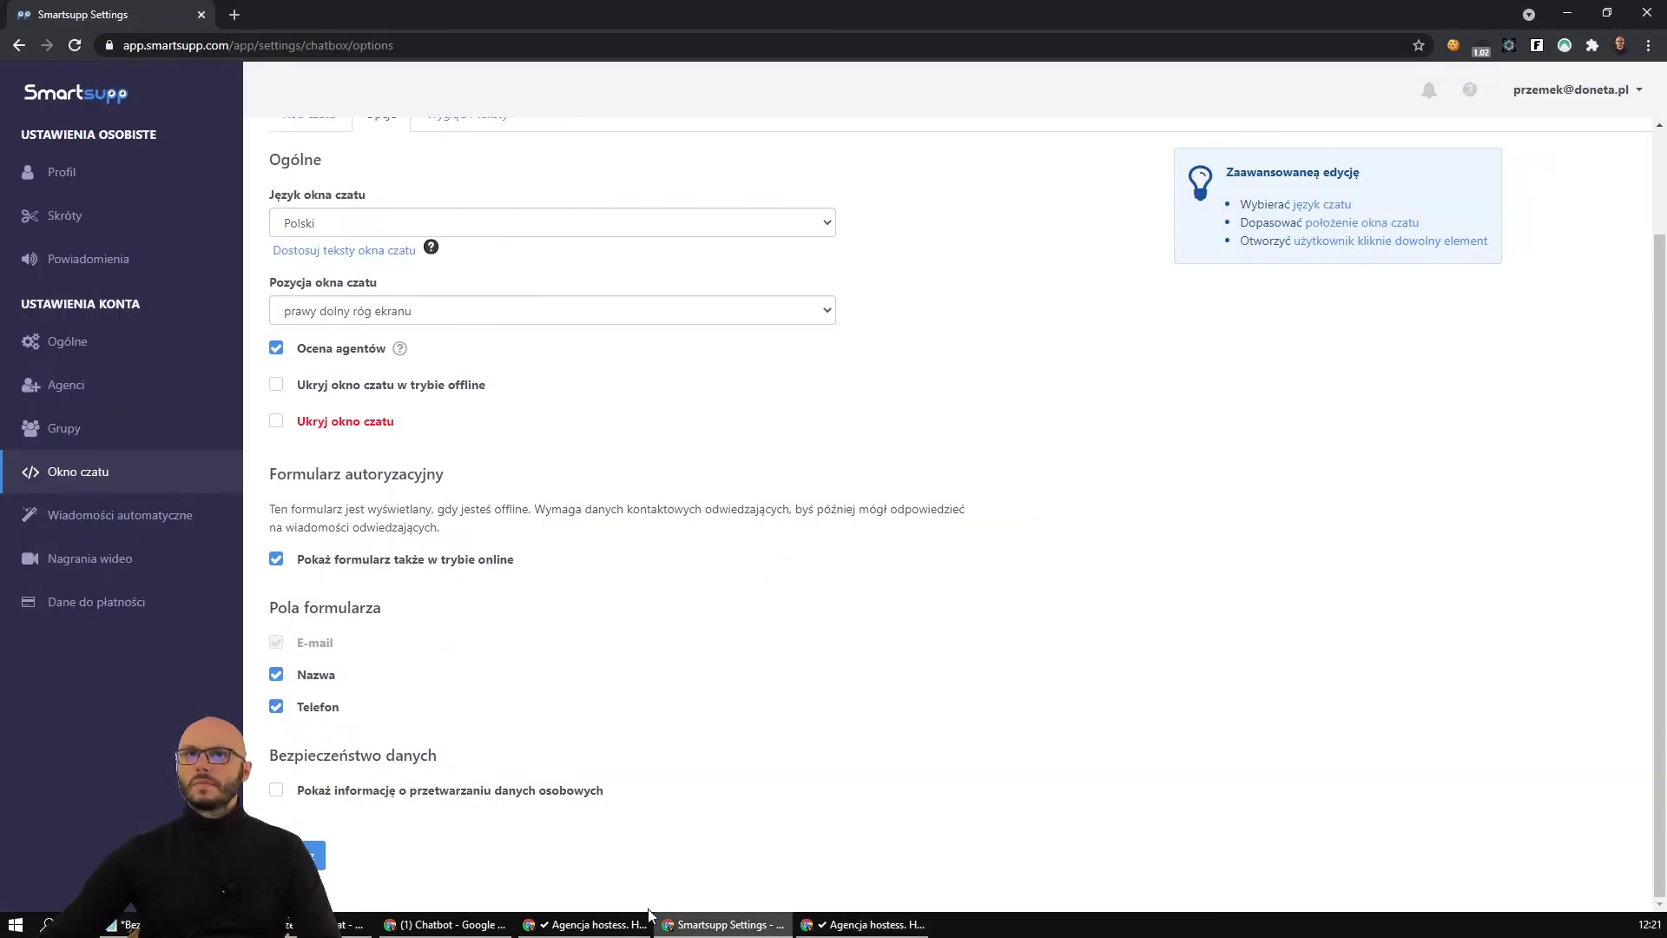
click(586, 924)
click(1647, 13)
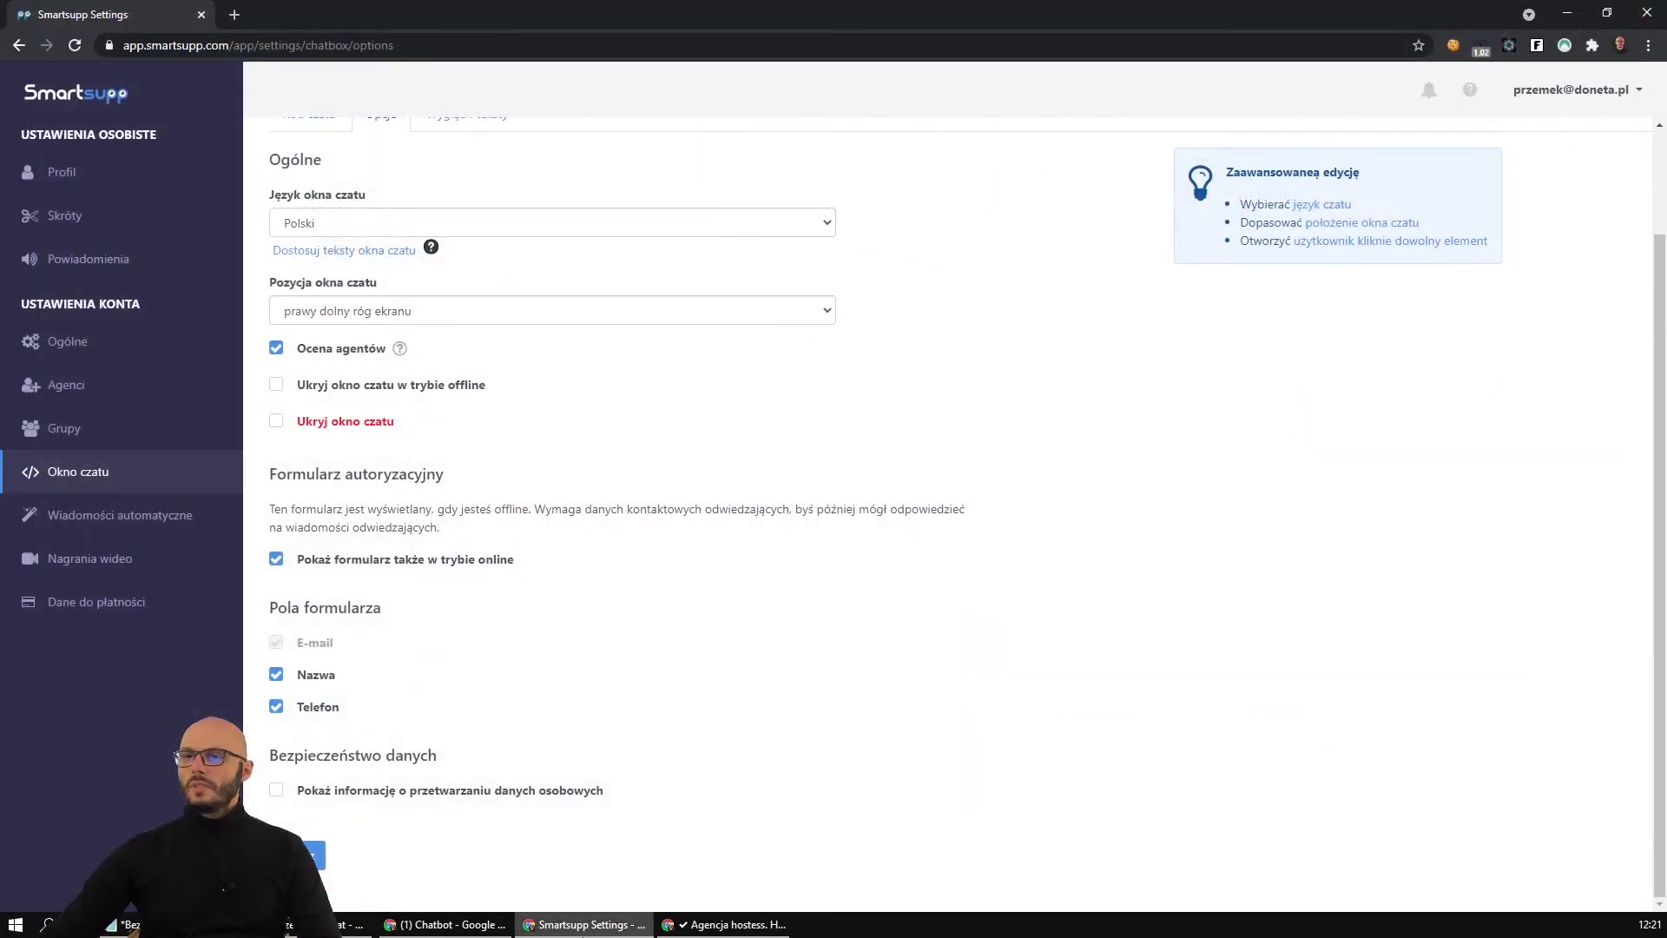
key(alt+Tab)
click(814, 46)
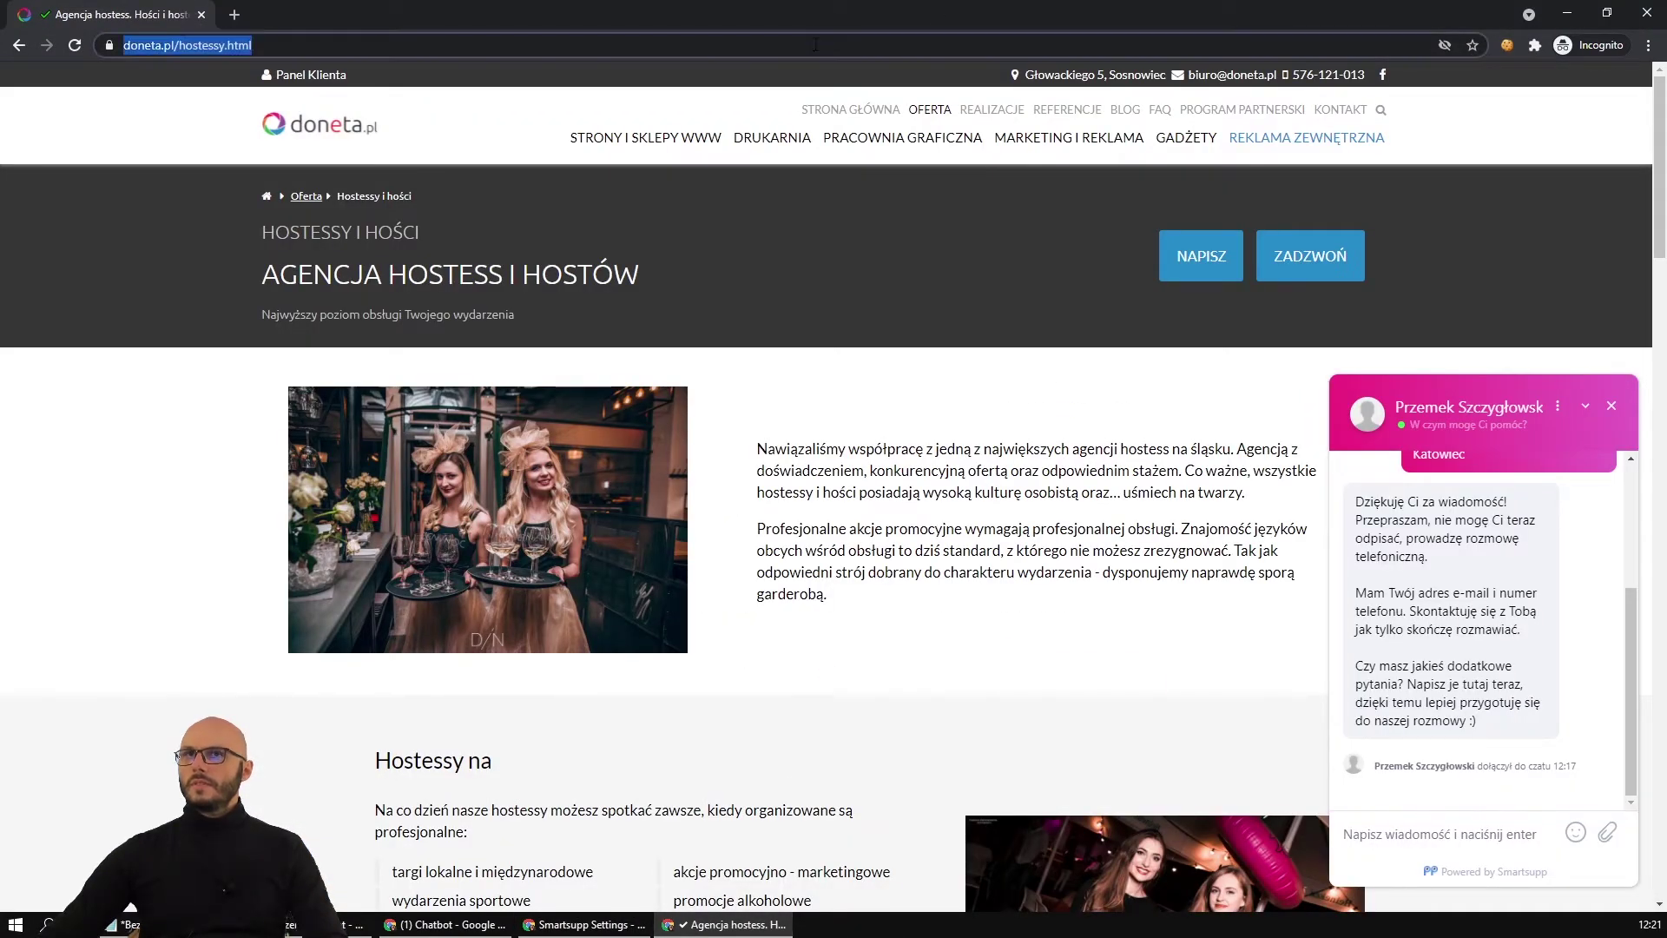
click(1645, 12)
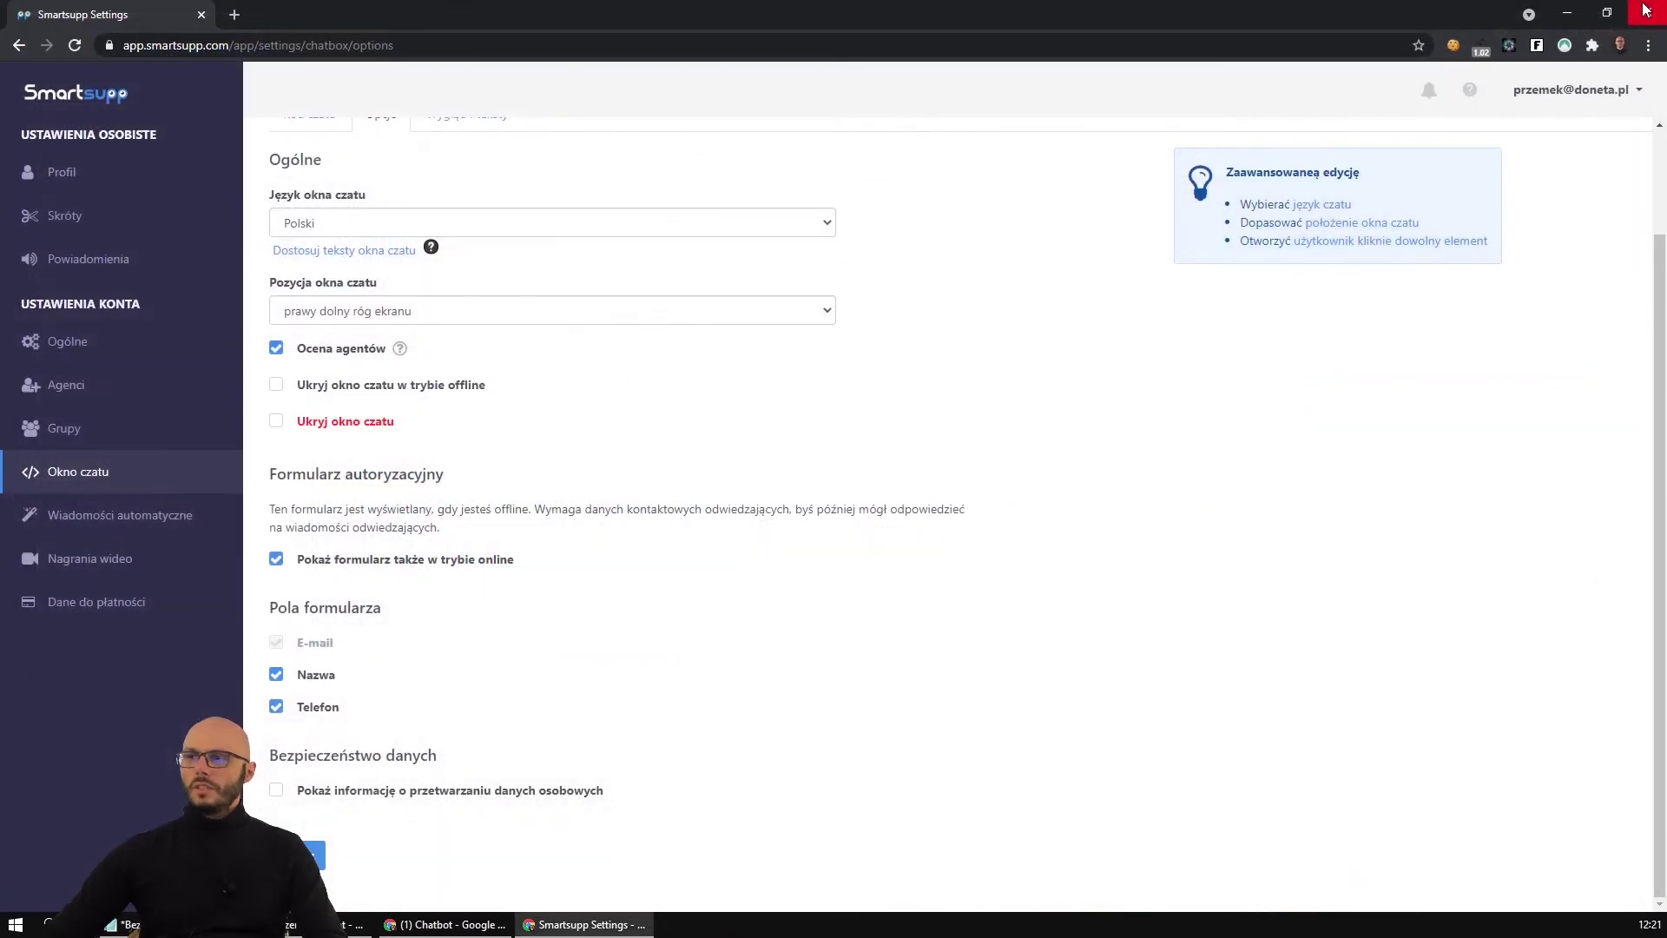
key(ctrl+shift+n)
key(ctrl+v)
key(Return)
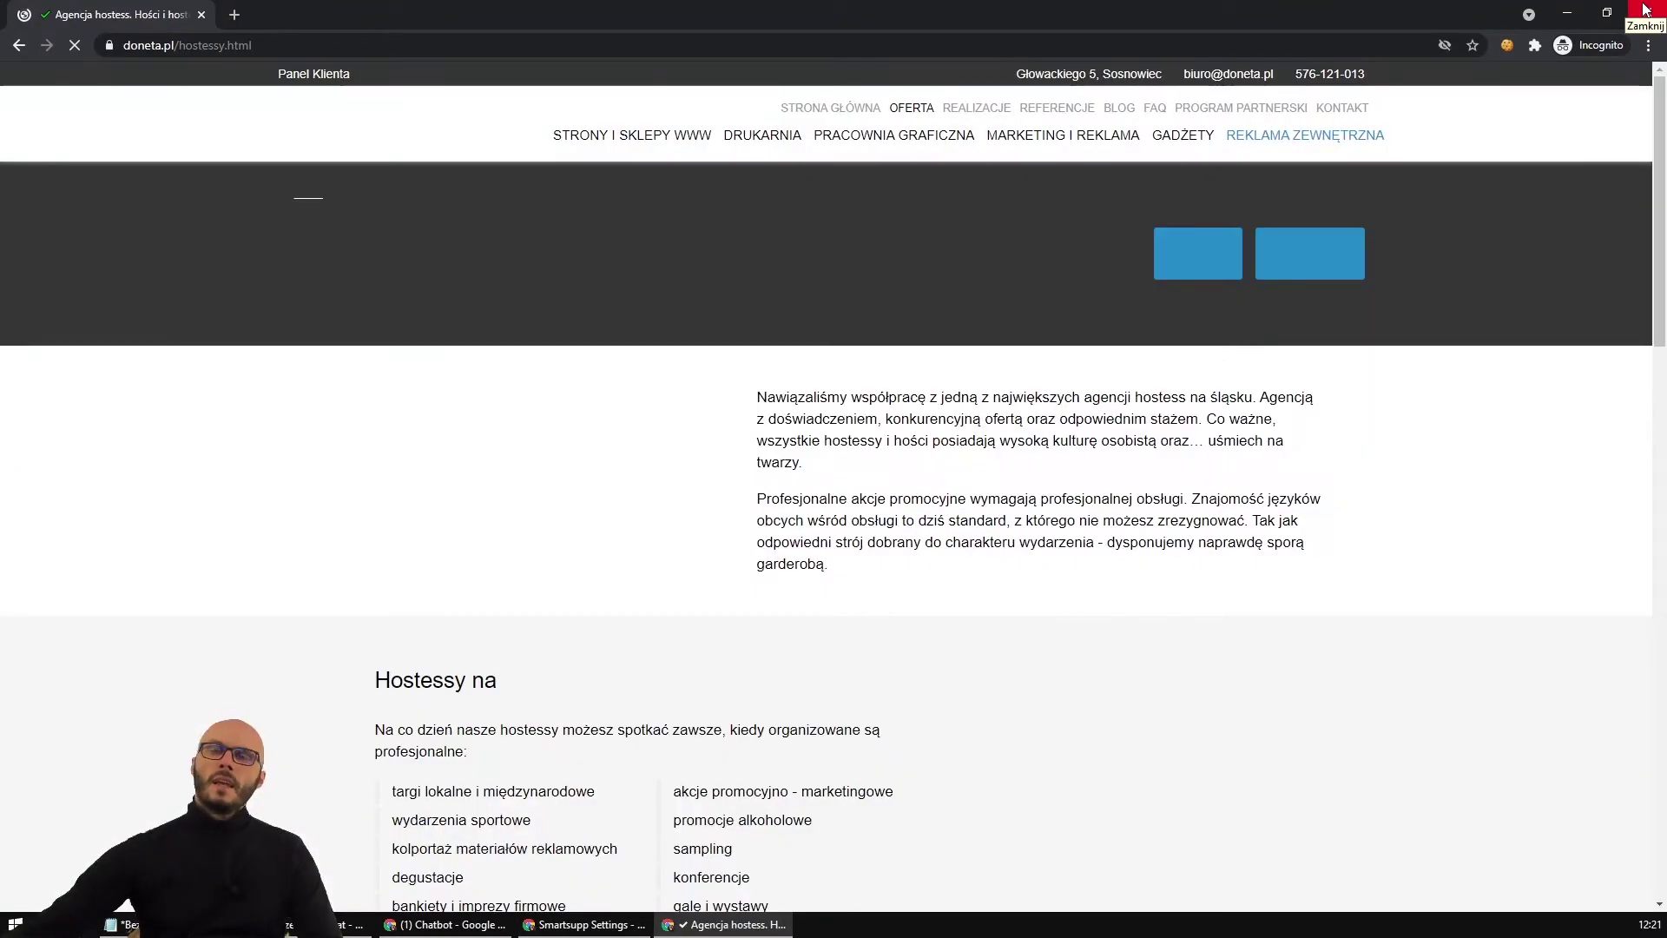
Go to the doneta.pl Plakatowanie page, then open Smartsupp's live visitors list.
mouse_move(1303, 139)
click(1292, 199)
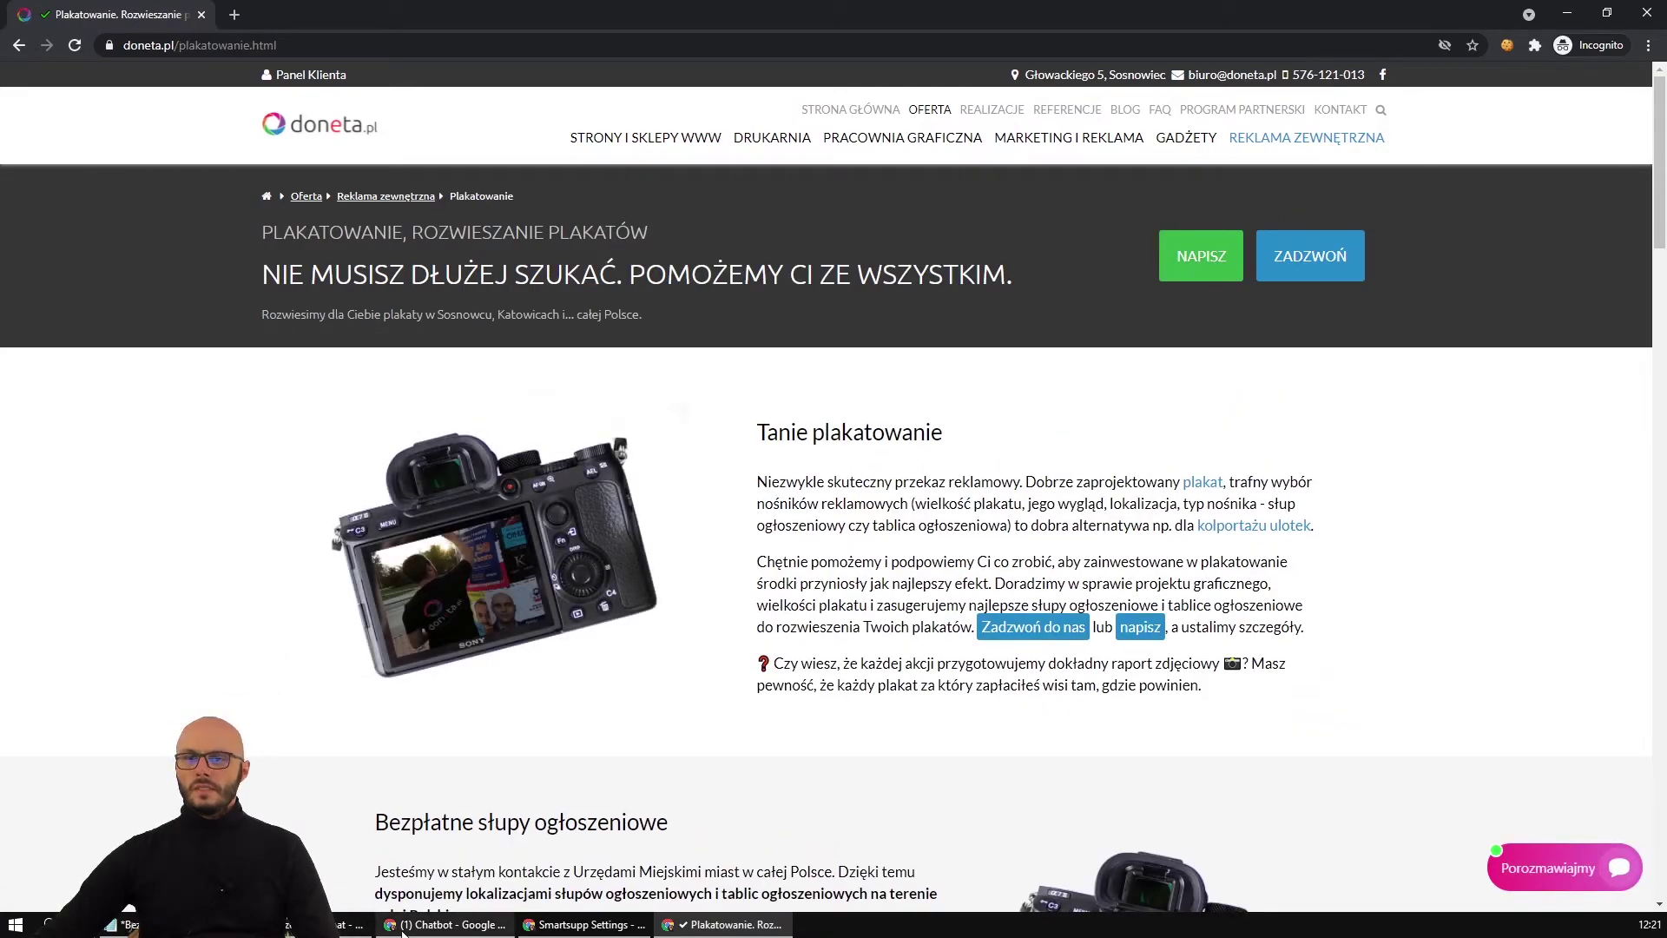
click(445, 924)
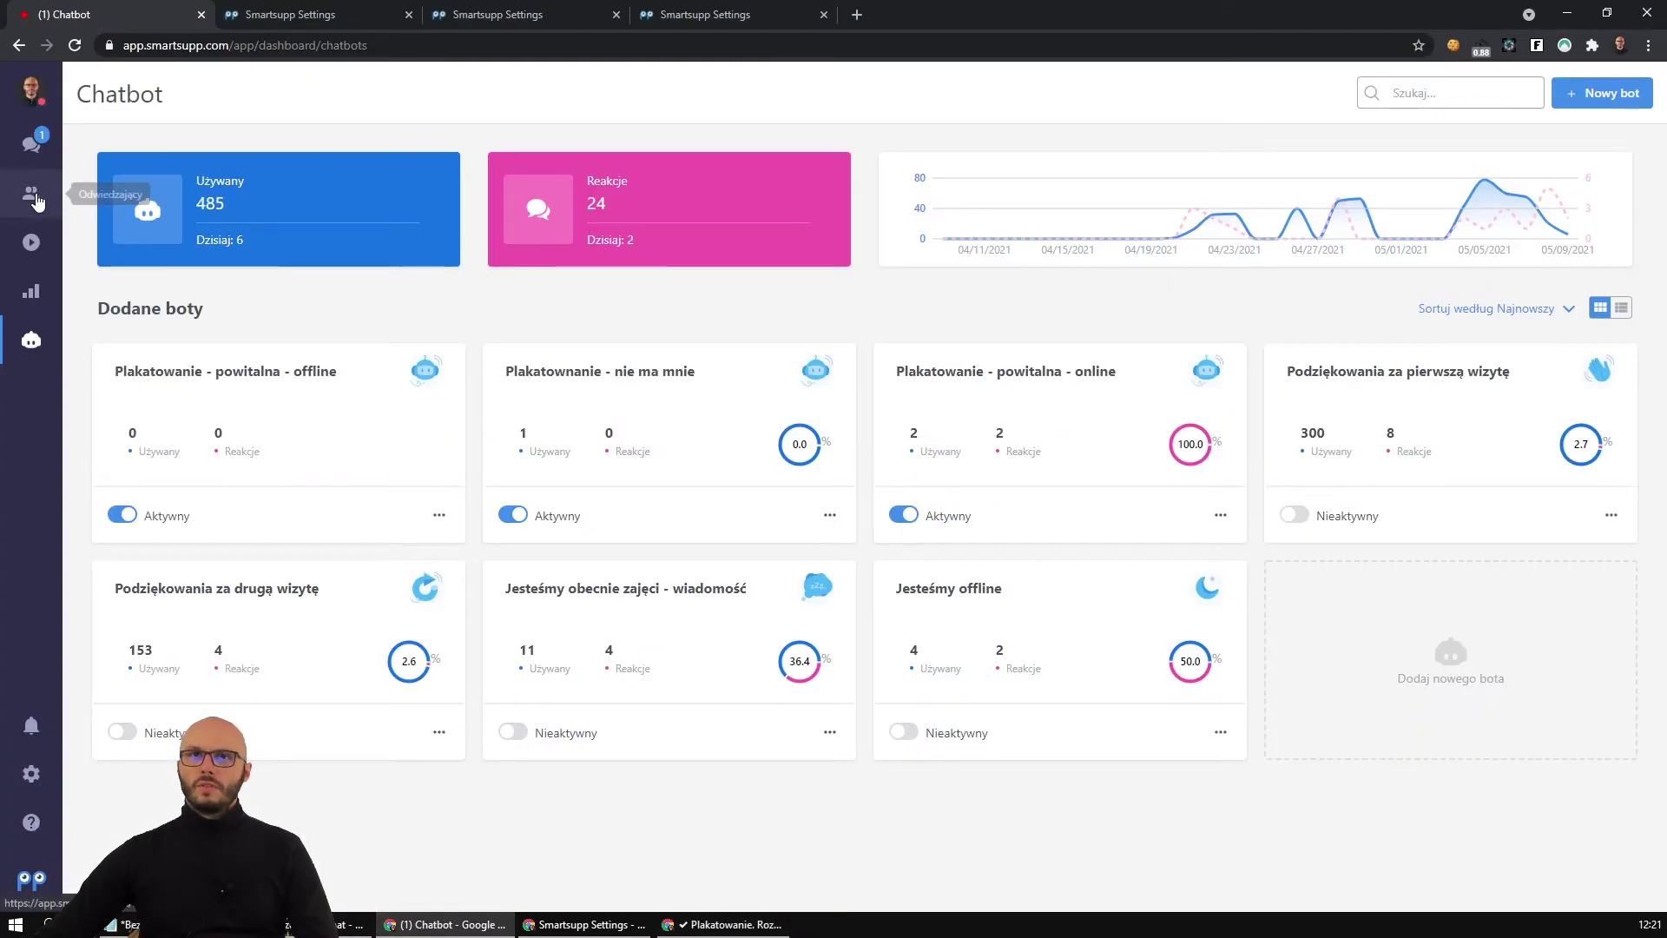
click(31, 193)
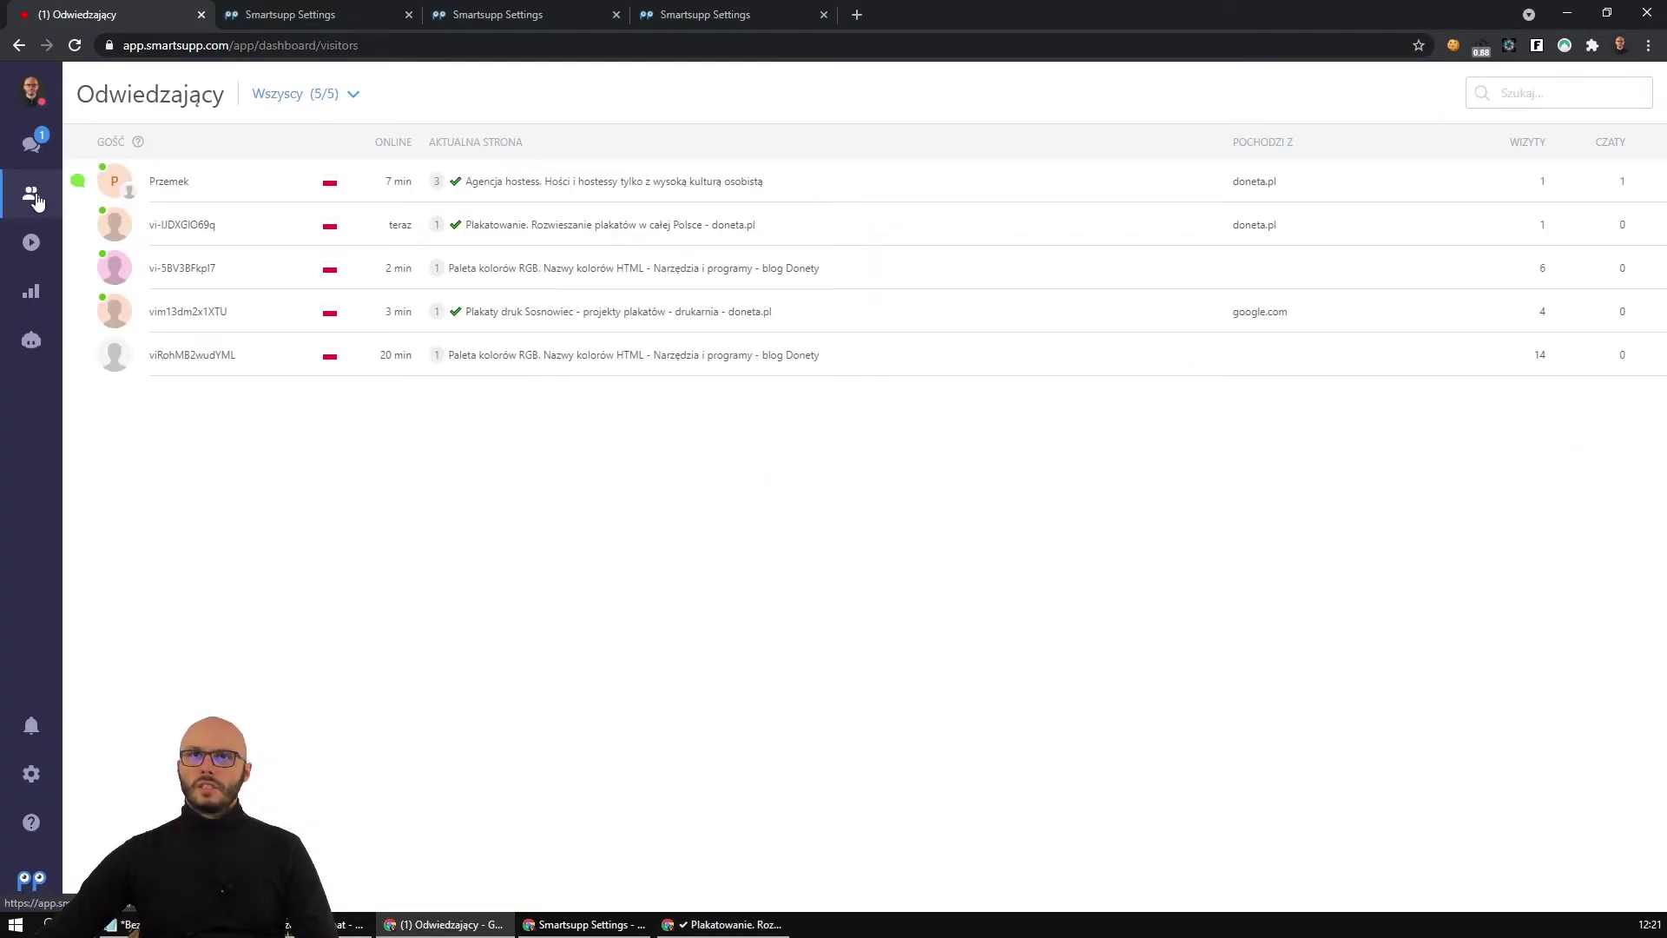
Open the poster-page visitor's details showing 1 visit, then go to the chatbot overview.
click(611, 224)
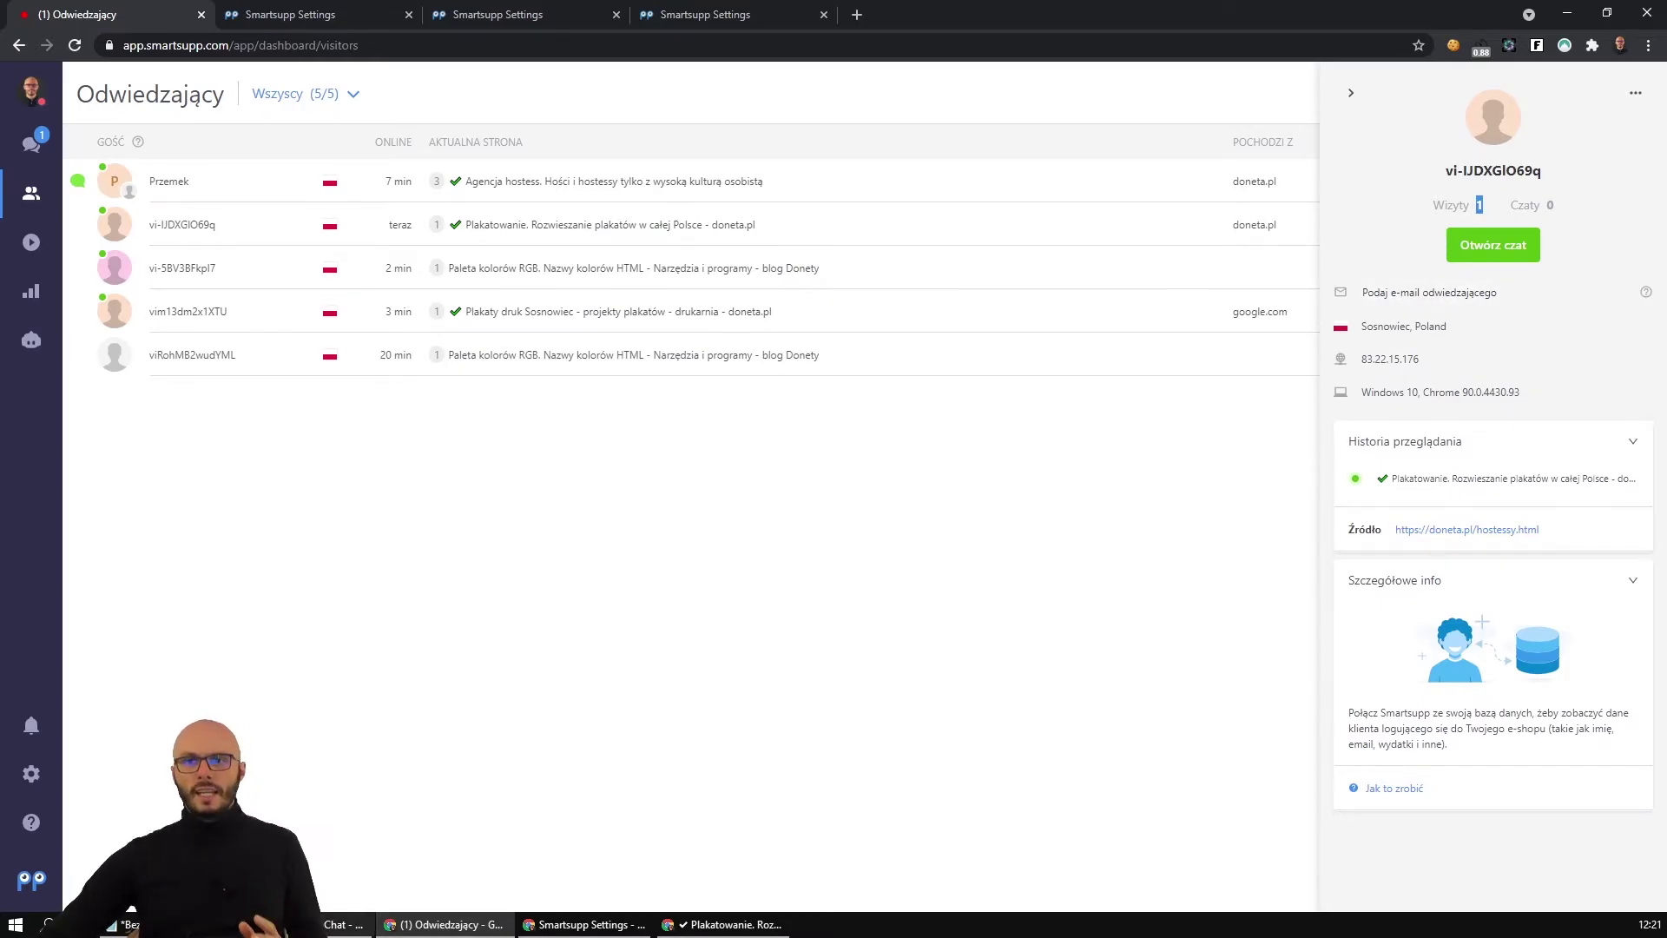
click(121, 924)
click(328, 721)
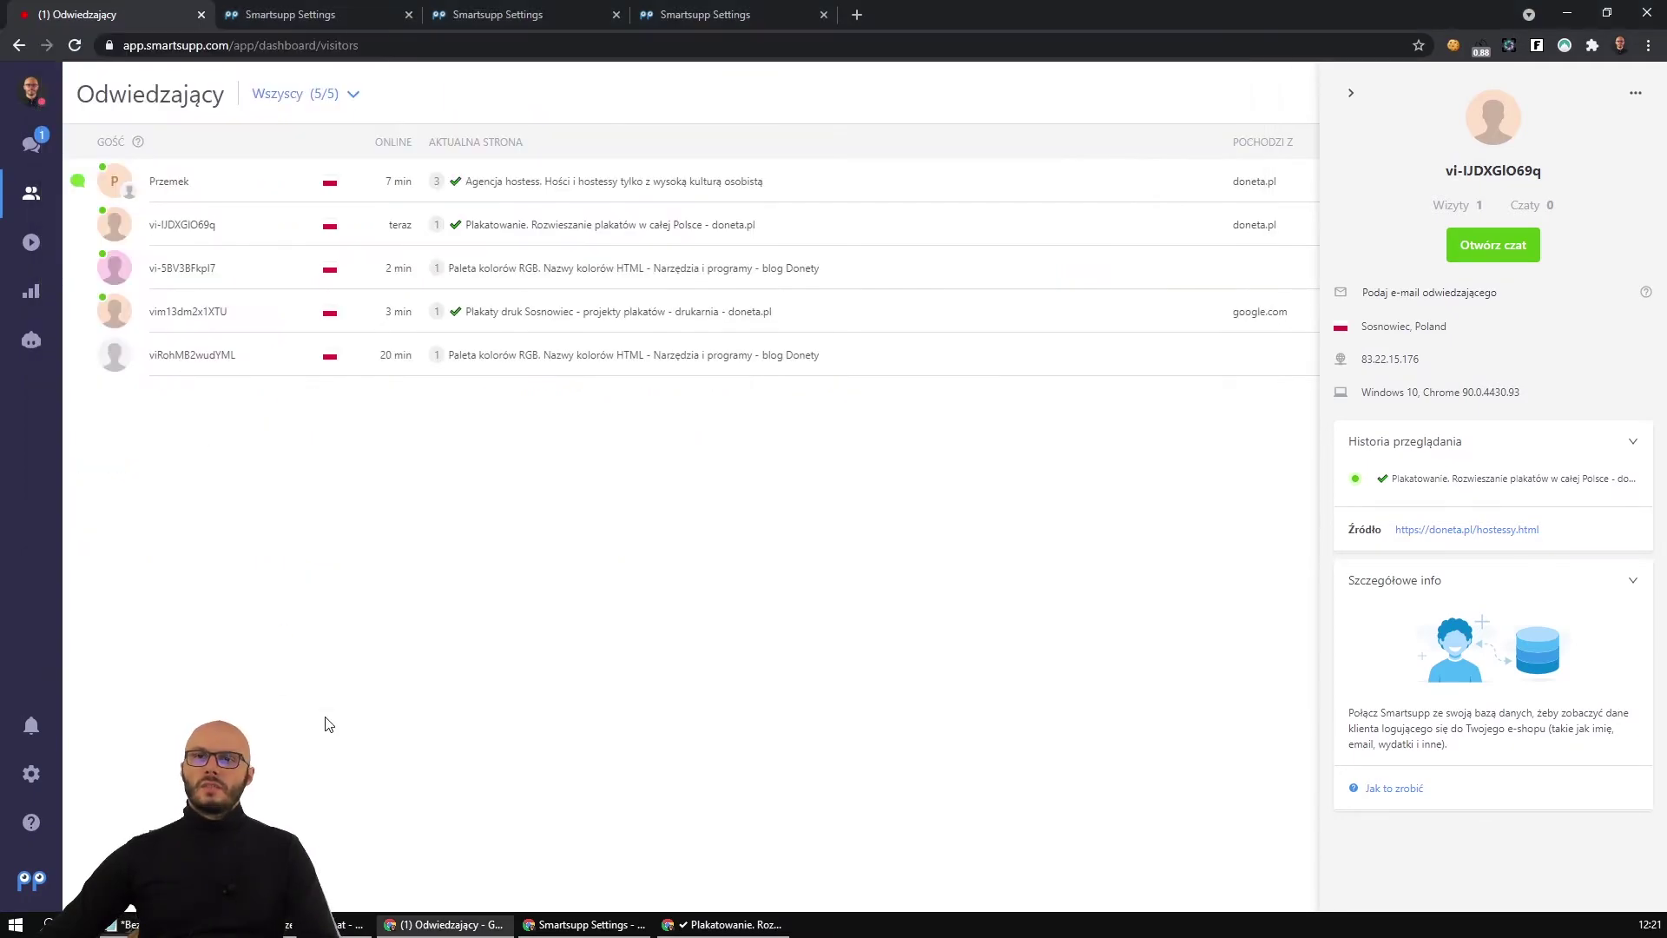
click(422, 11)
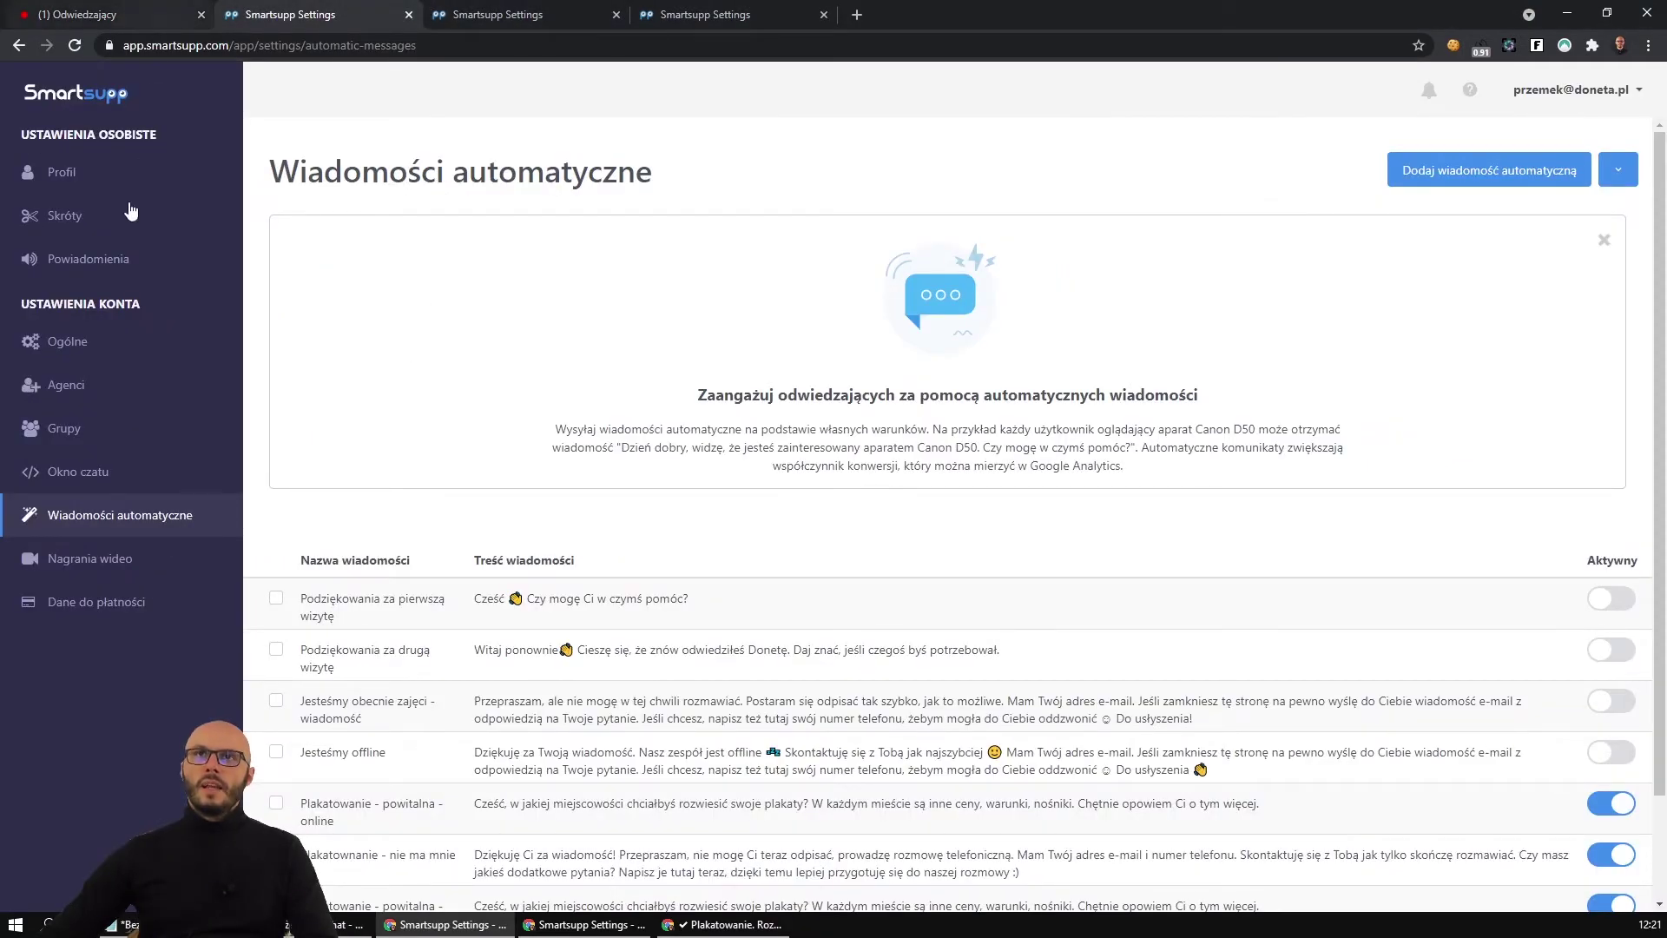
key(ctrl+1)
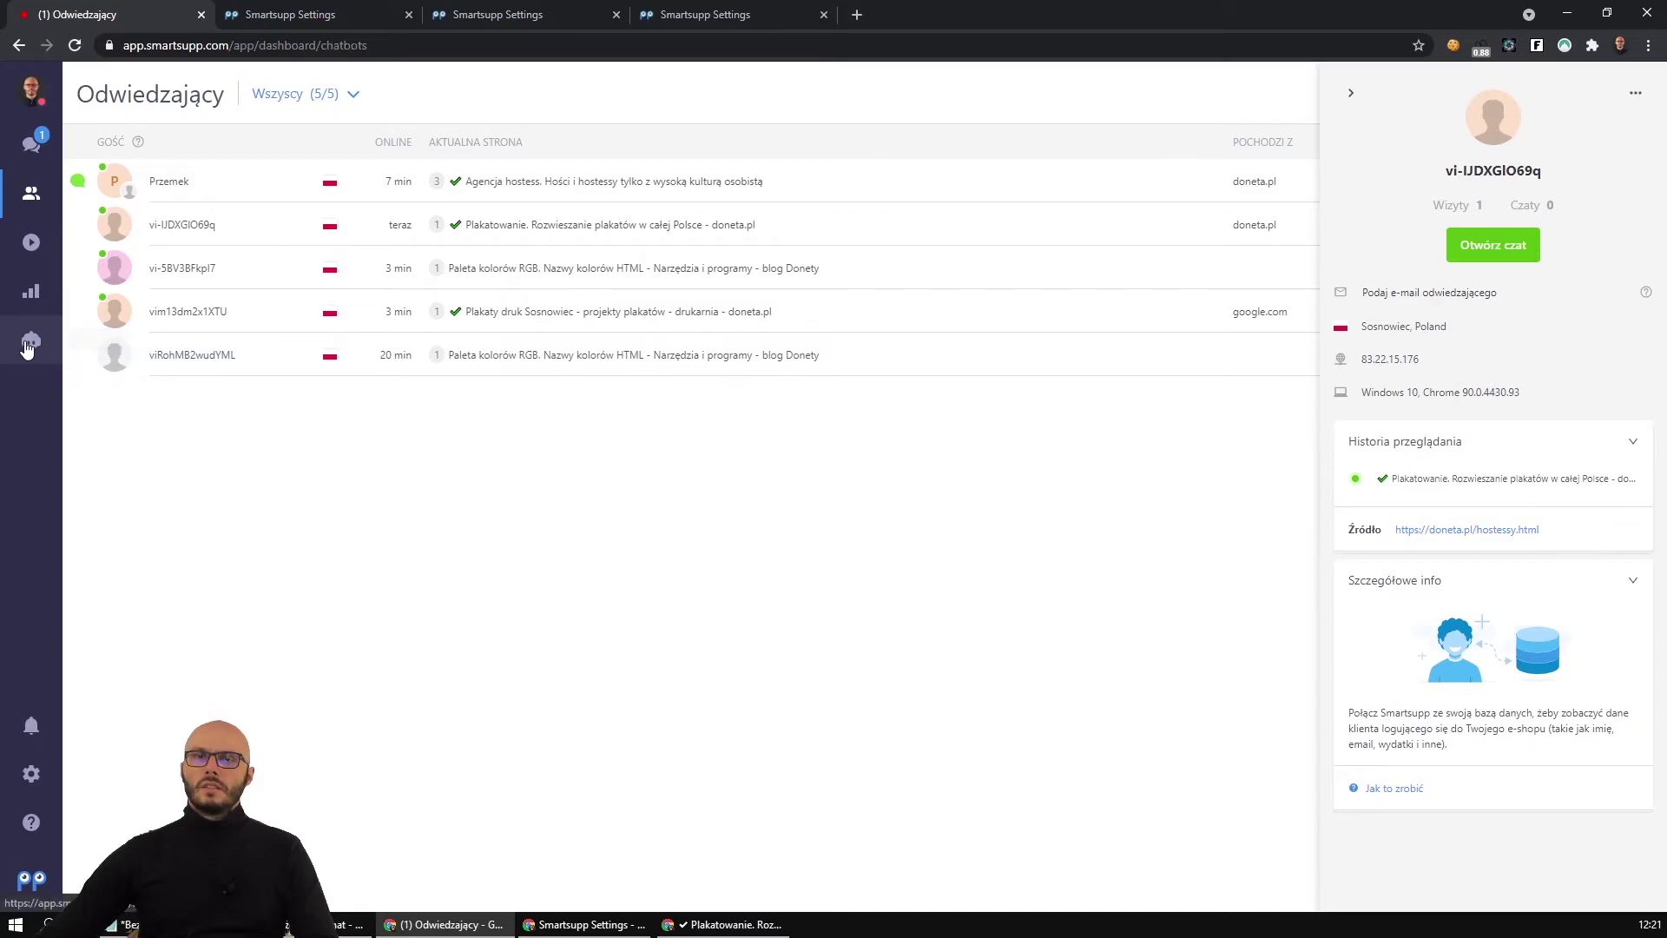
click(21, 346)
Add a Liczba wizyt = 1 condition to 'Plakatowanie - powitalna - offline' and return to the messages list.
click(289, 401)
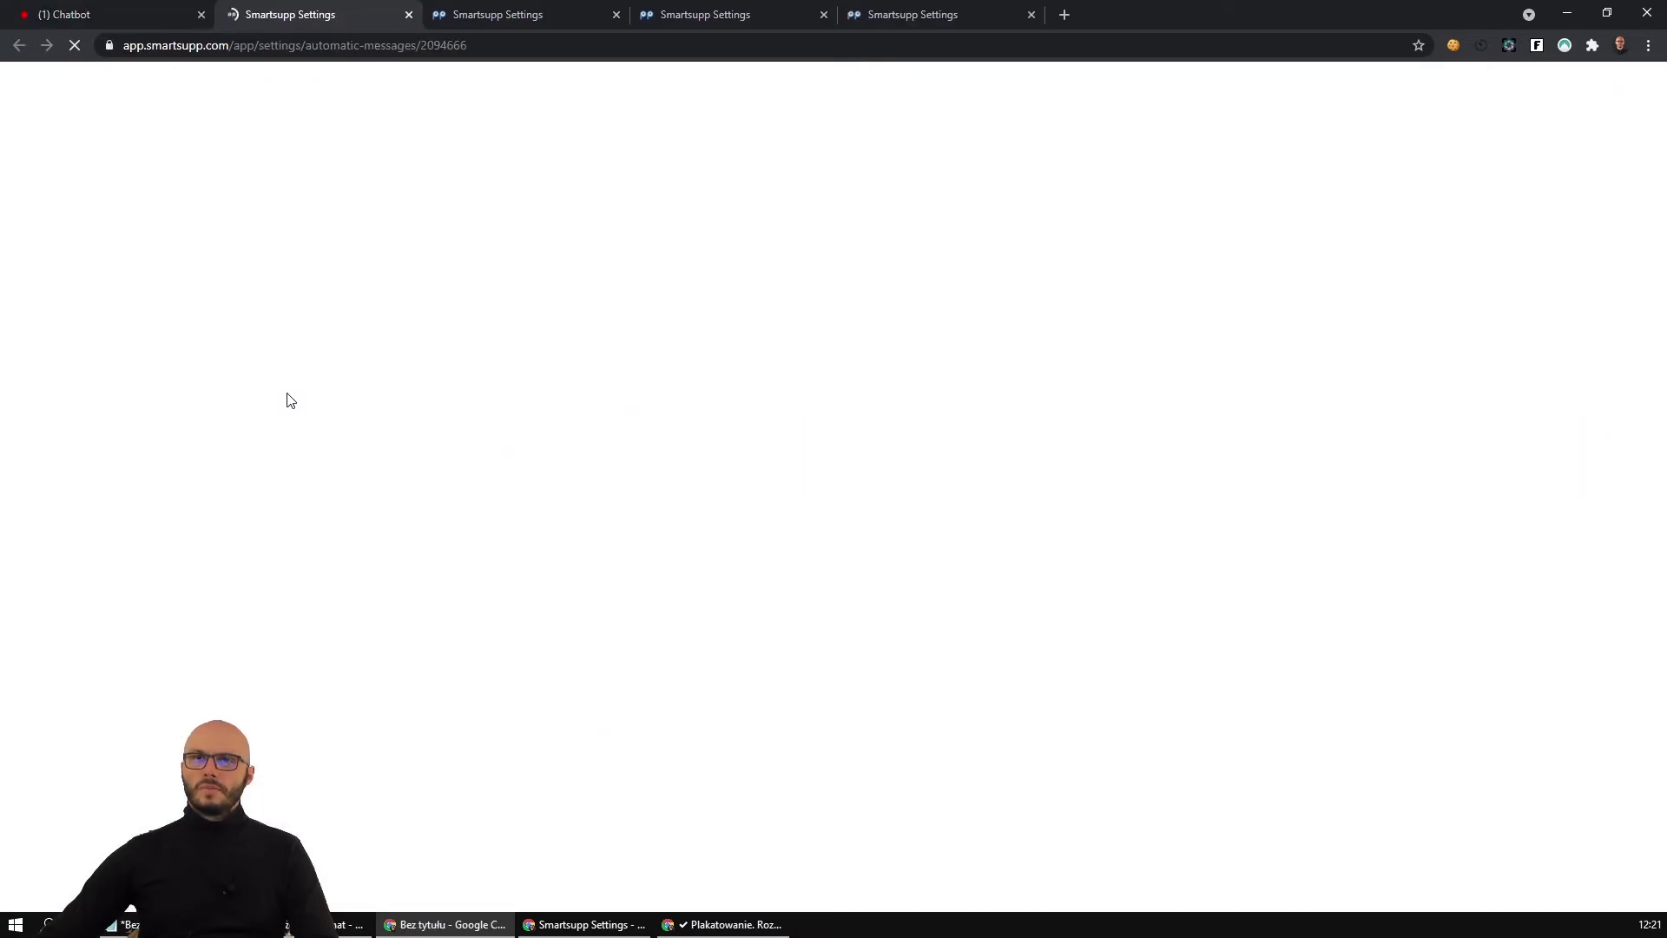
scroll(373, 660, down, 2)
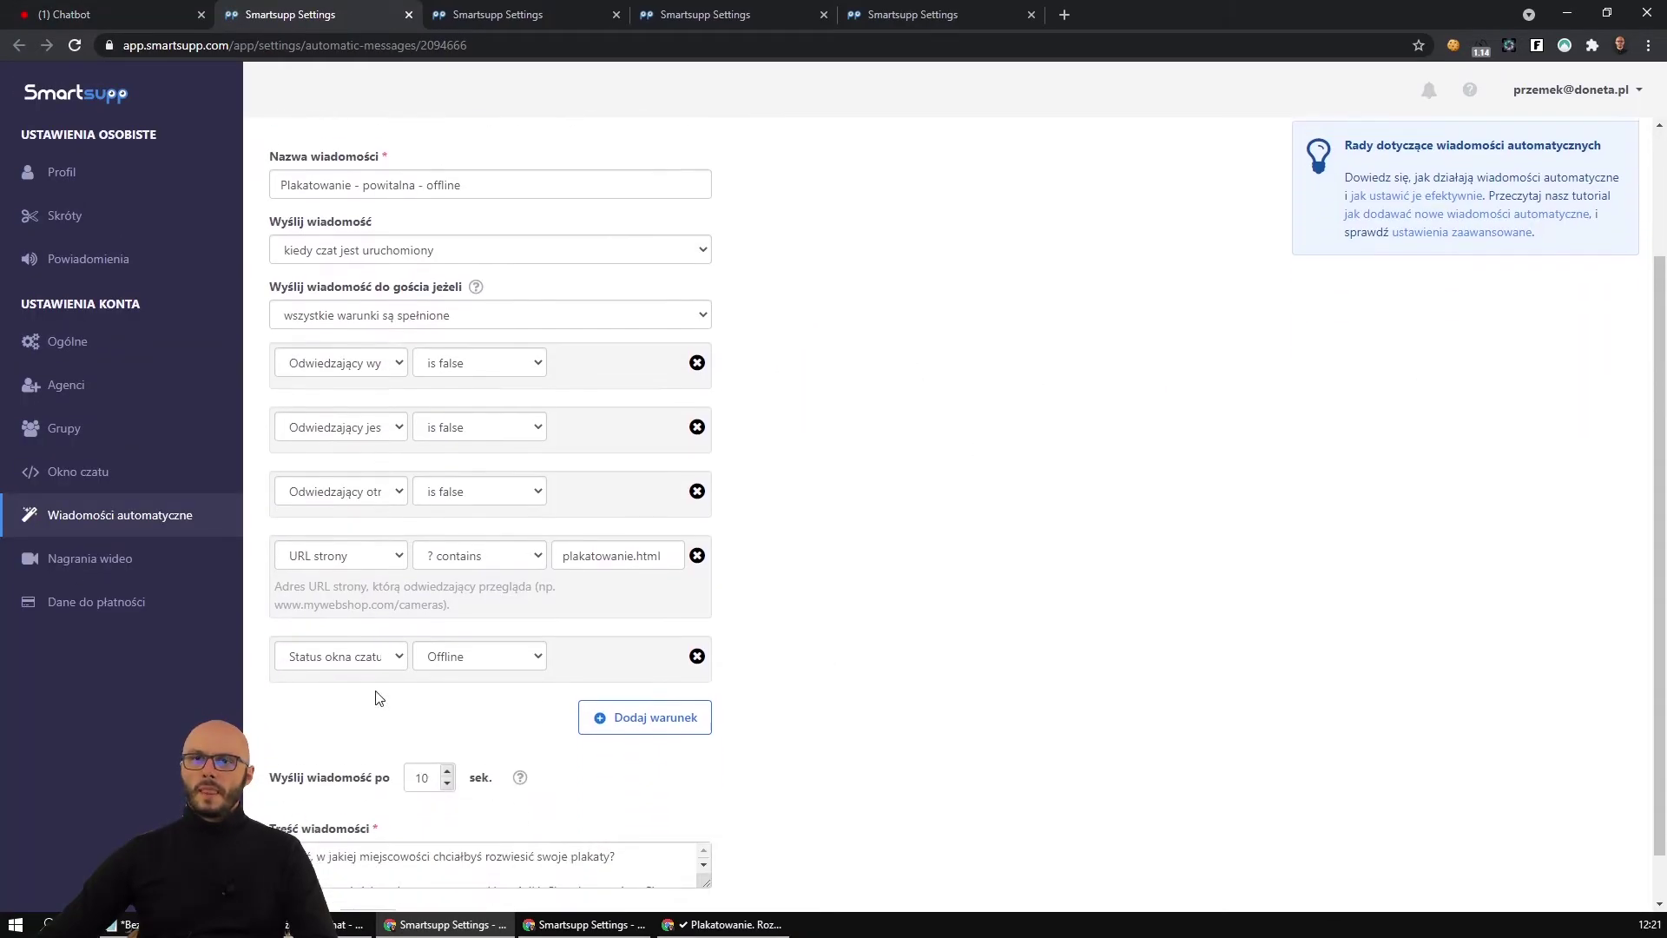
click(645, 708)
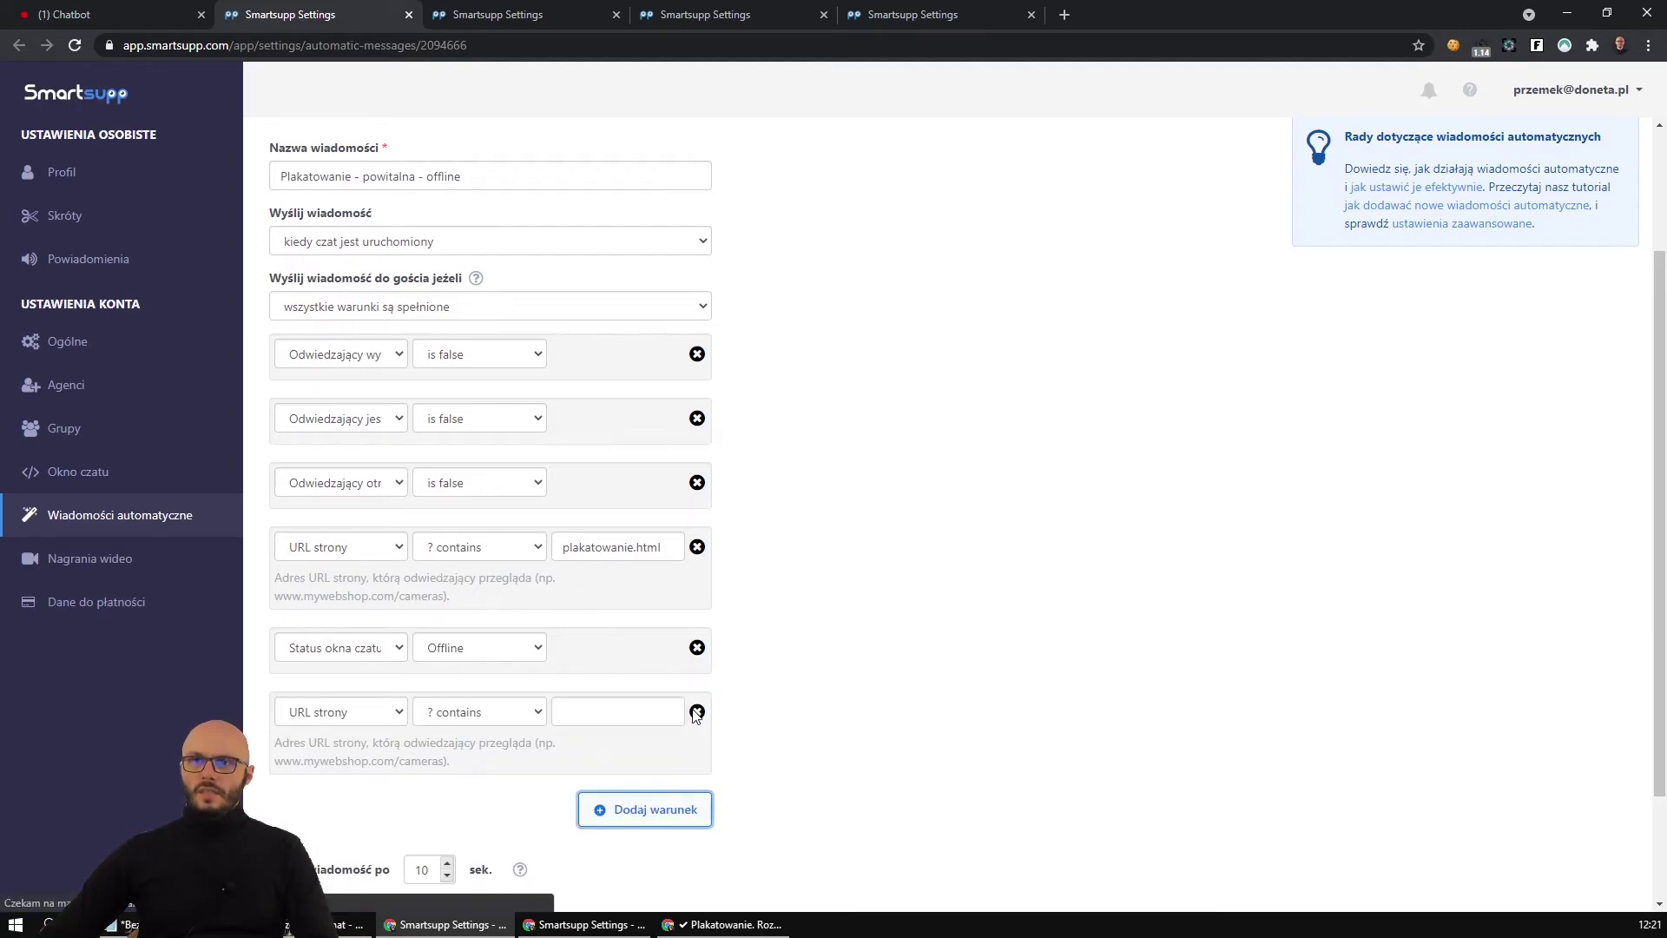
click(380, 712)
click(371, 425)
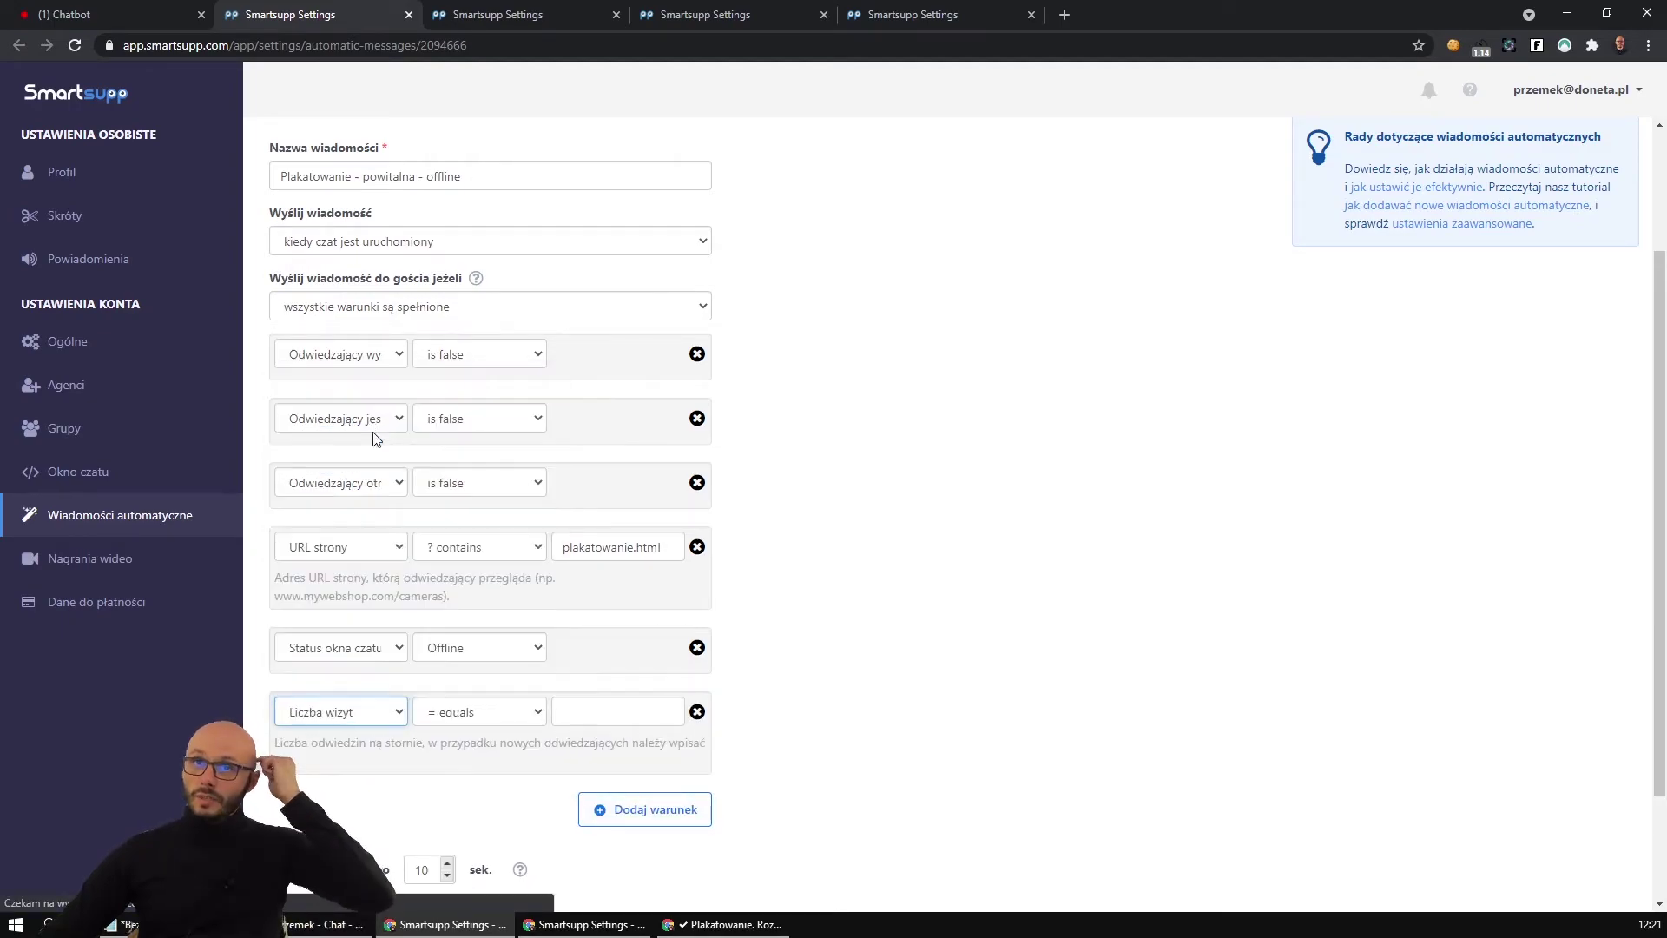
click(473, 714)
click(568, 709)
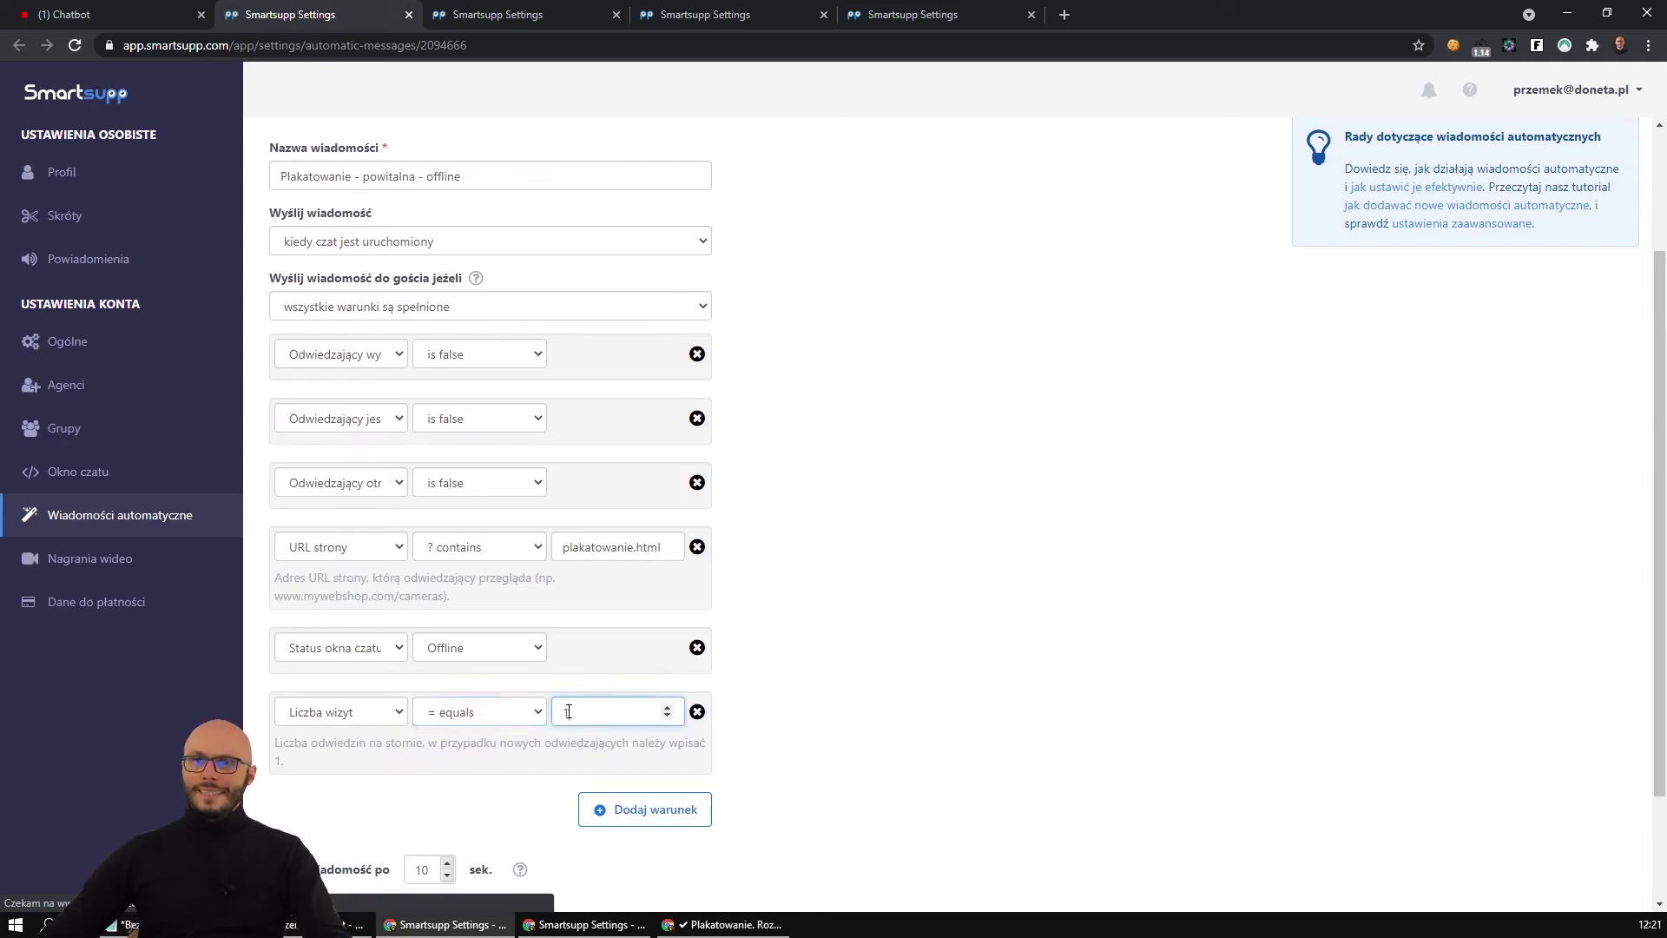
click(768, 754)
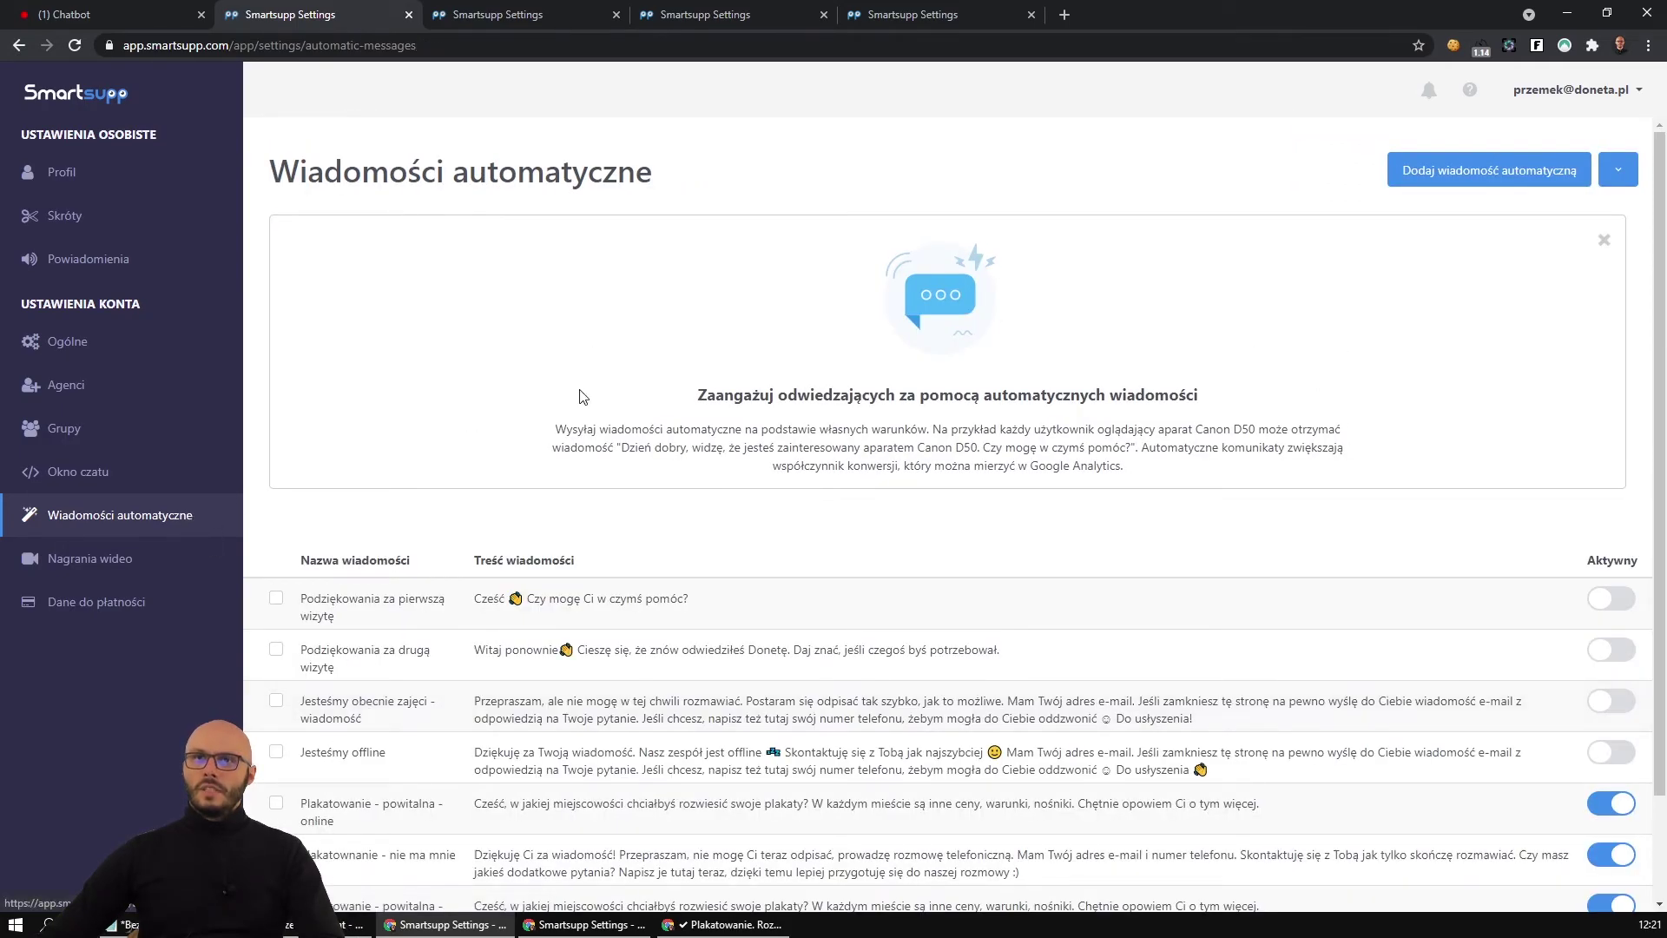
key(alt+Left)
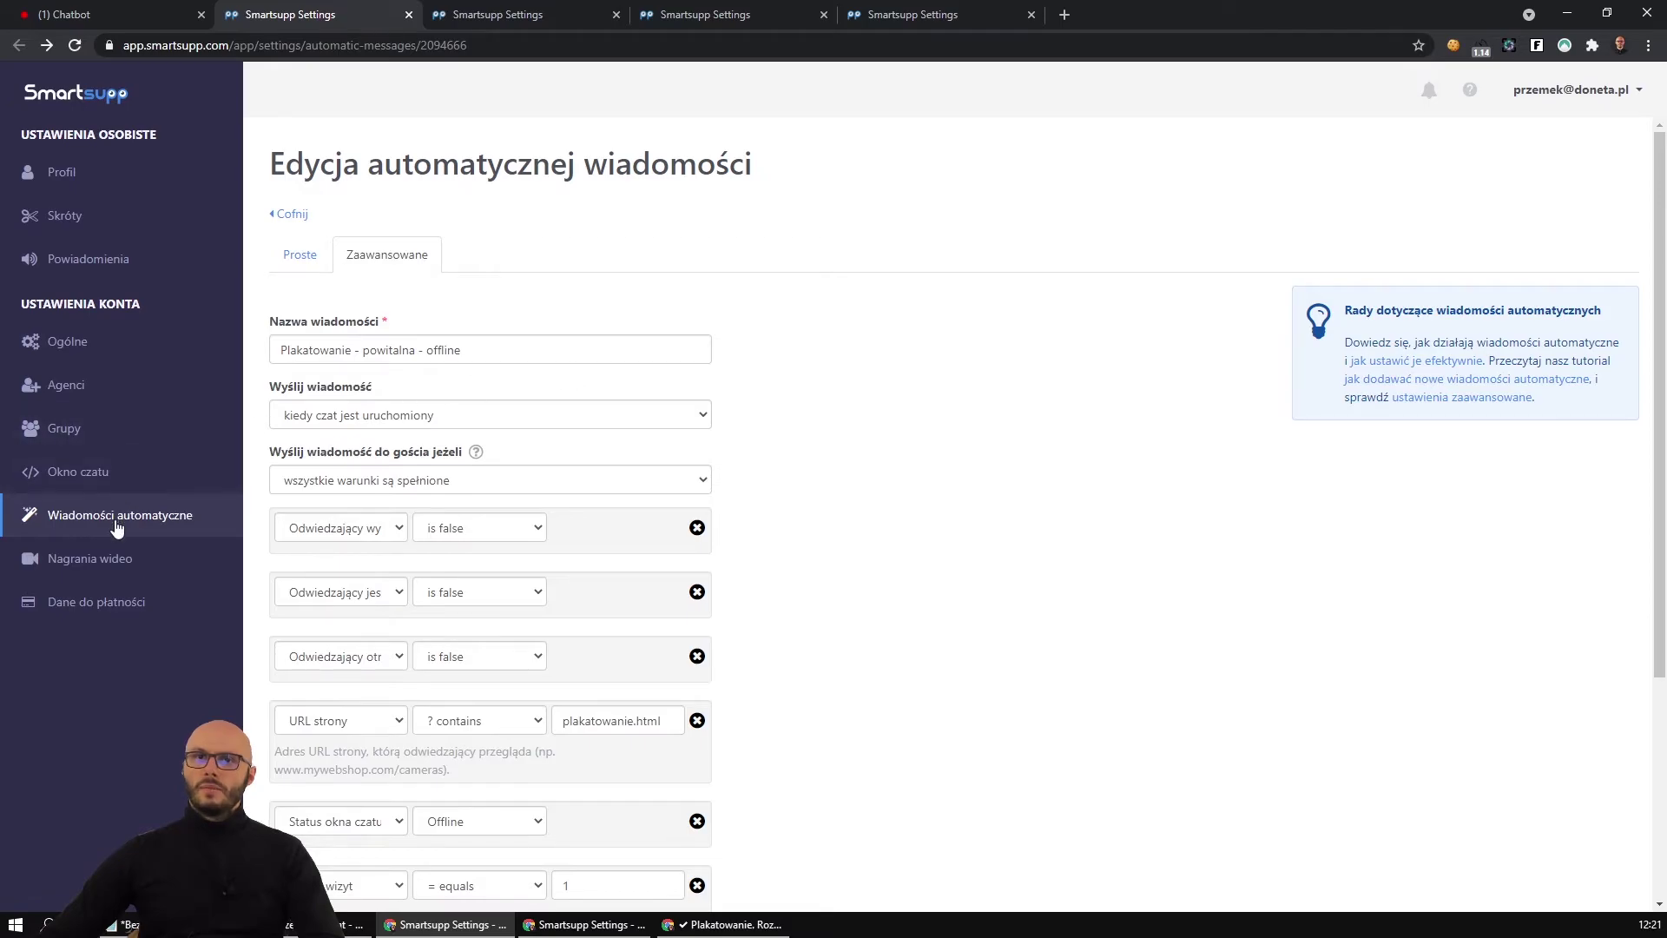
click(117, 517)
scroll(758, 608, down, 1)
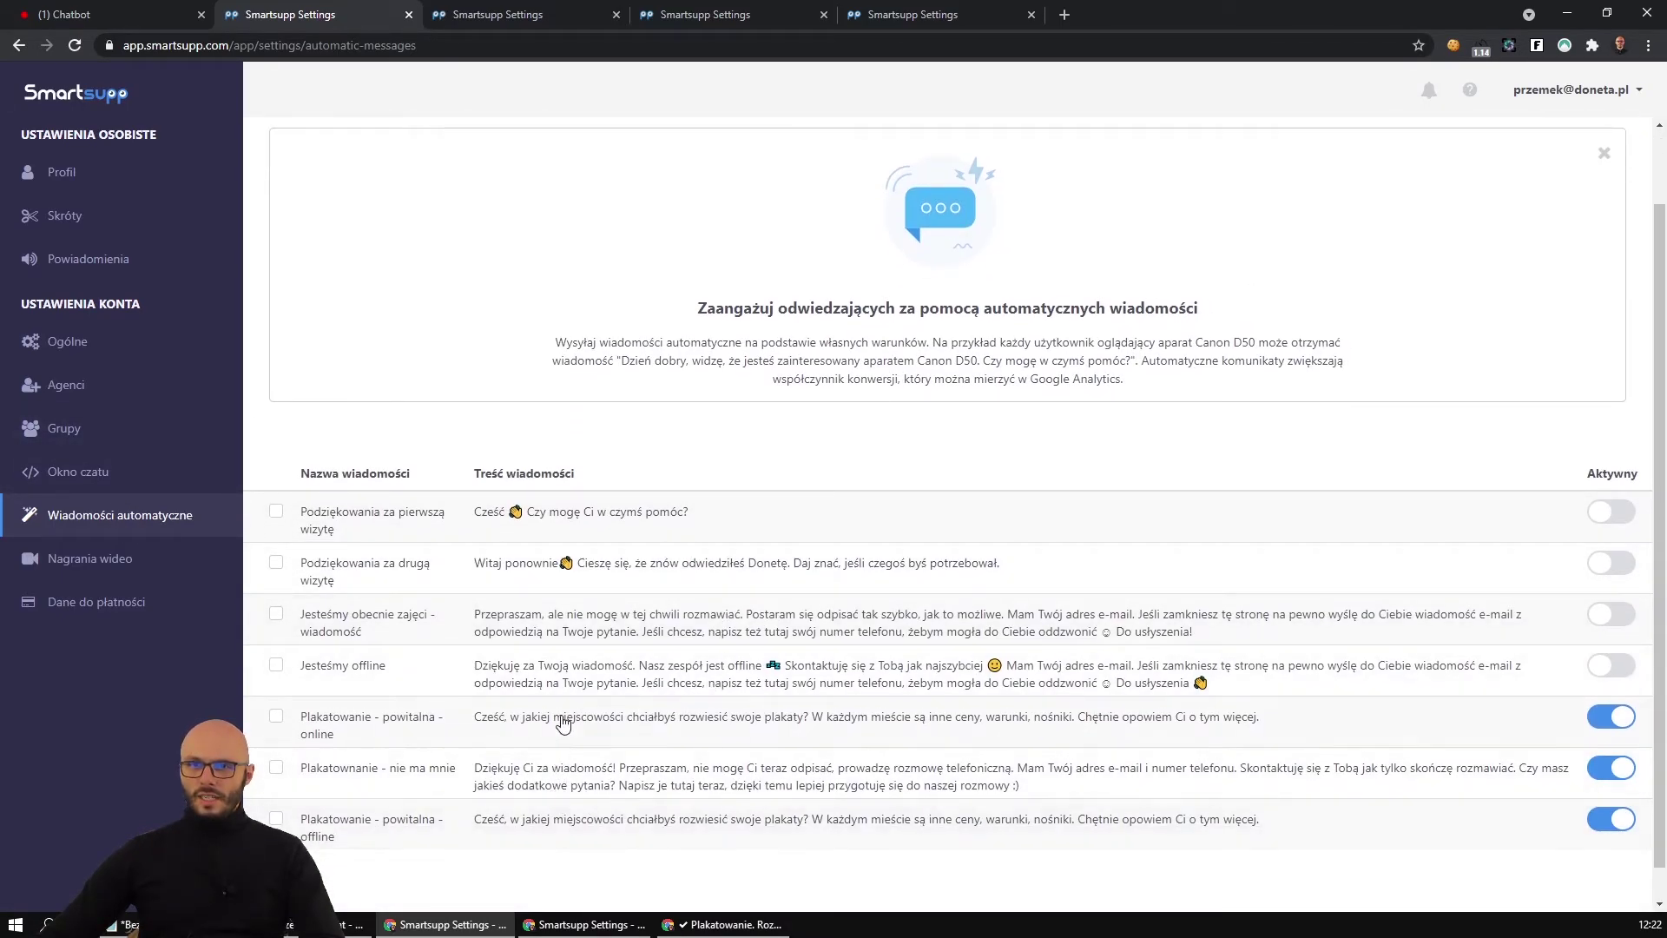
Require Liczba wizyt = 1 on 'Plakatowanie - powitalna - online', save it, and reload the Chatbot overview.
click(562, 720)
scroll(467, 605, down, 2)
click(643, 711)
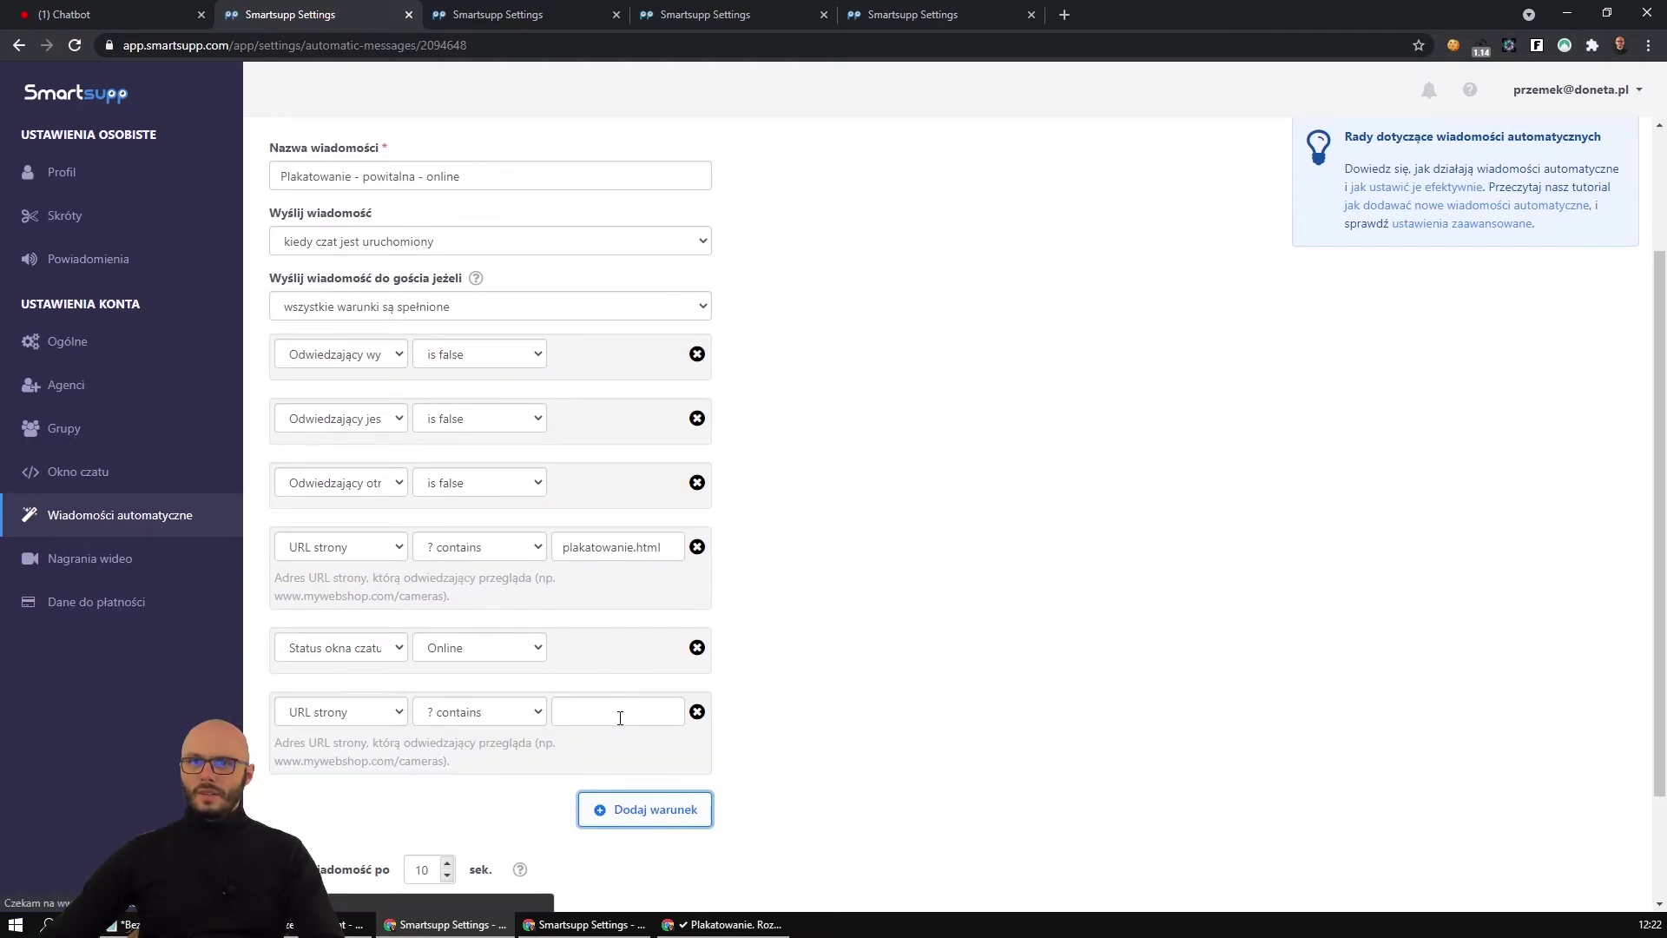
click(362, 712)
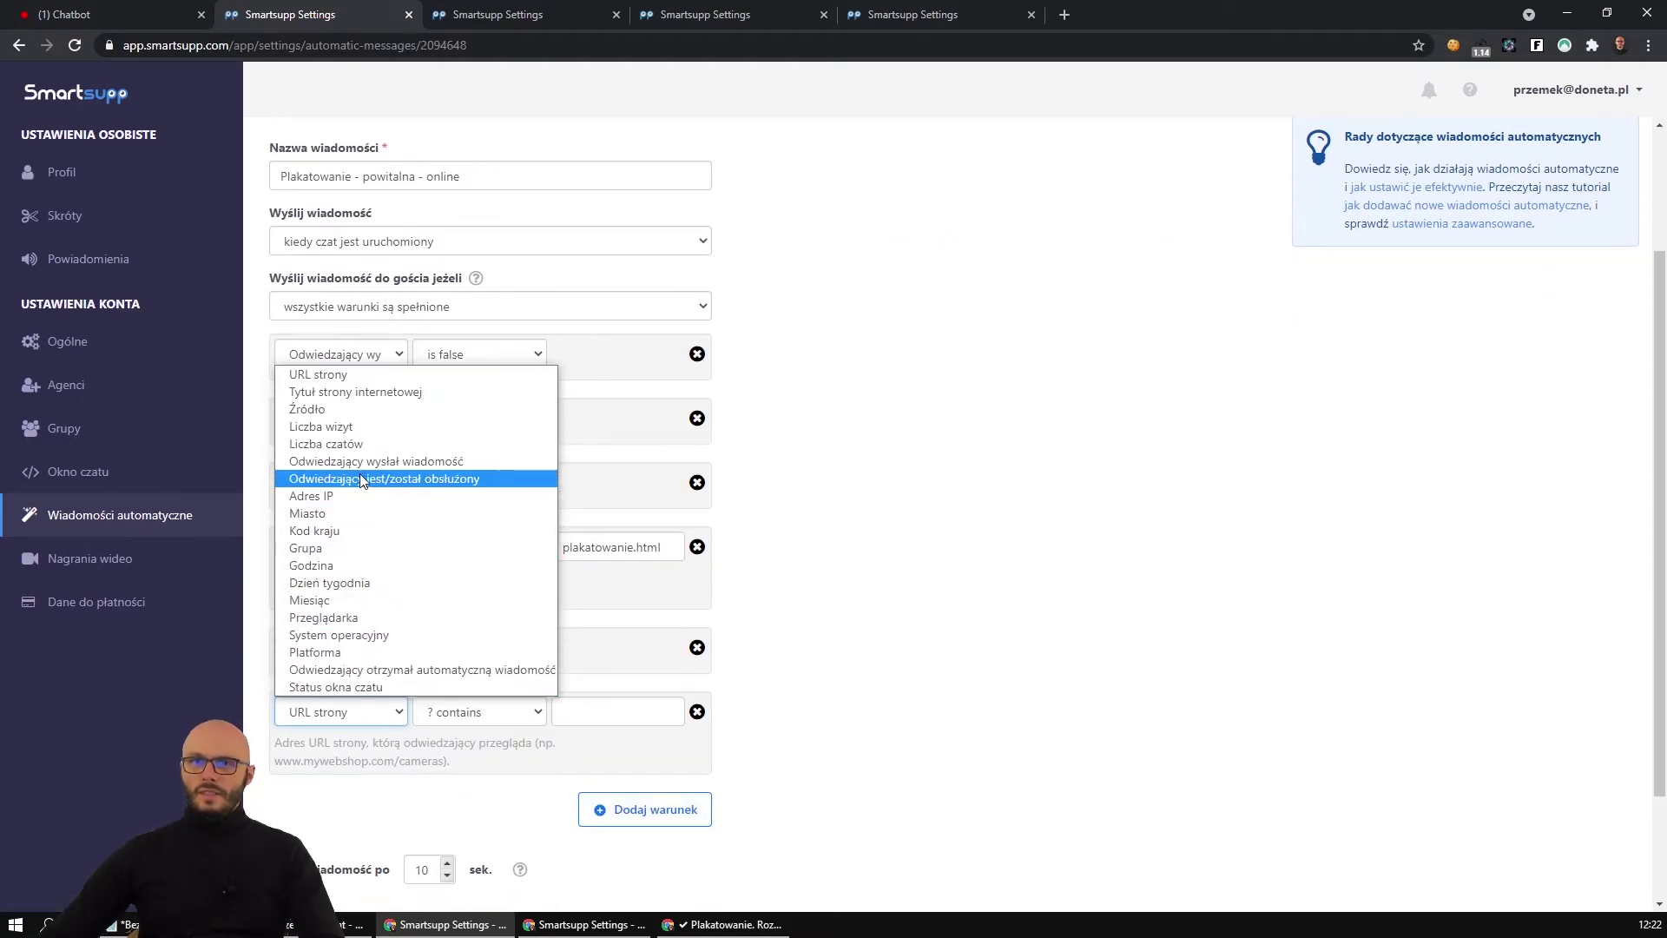
click(361, 444)
click(341, 710)
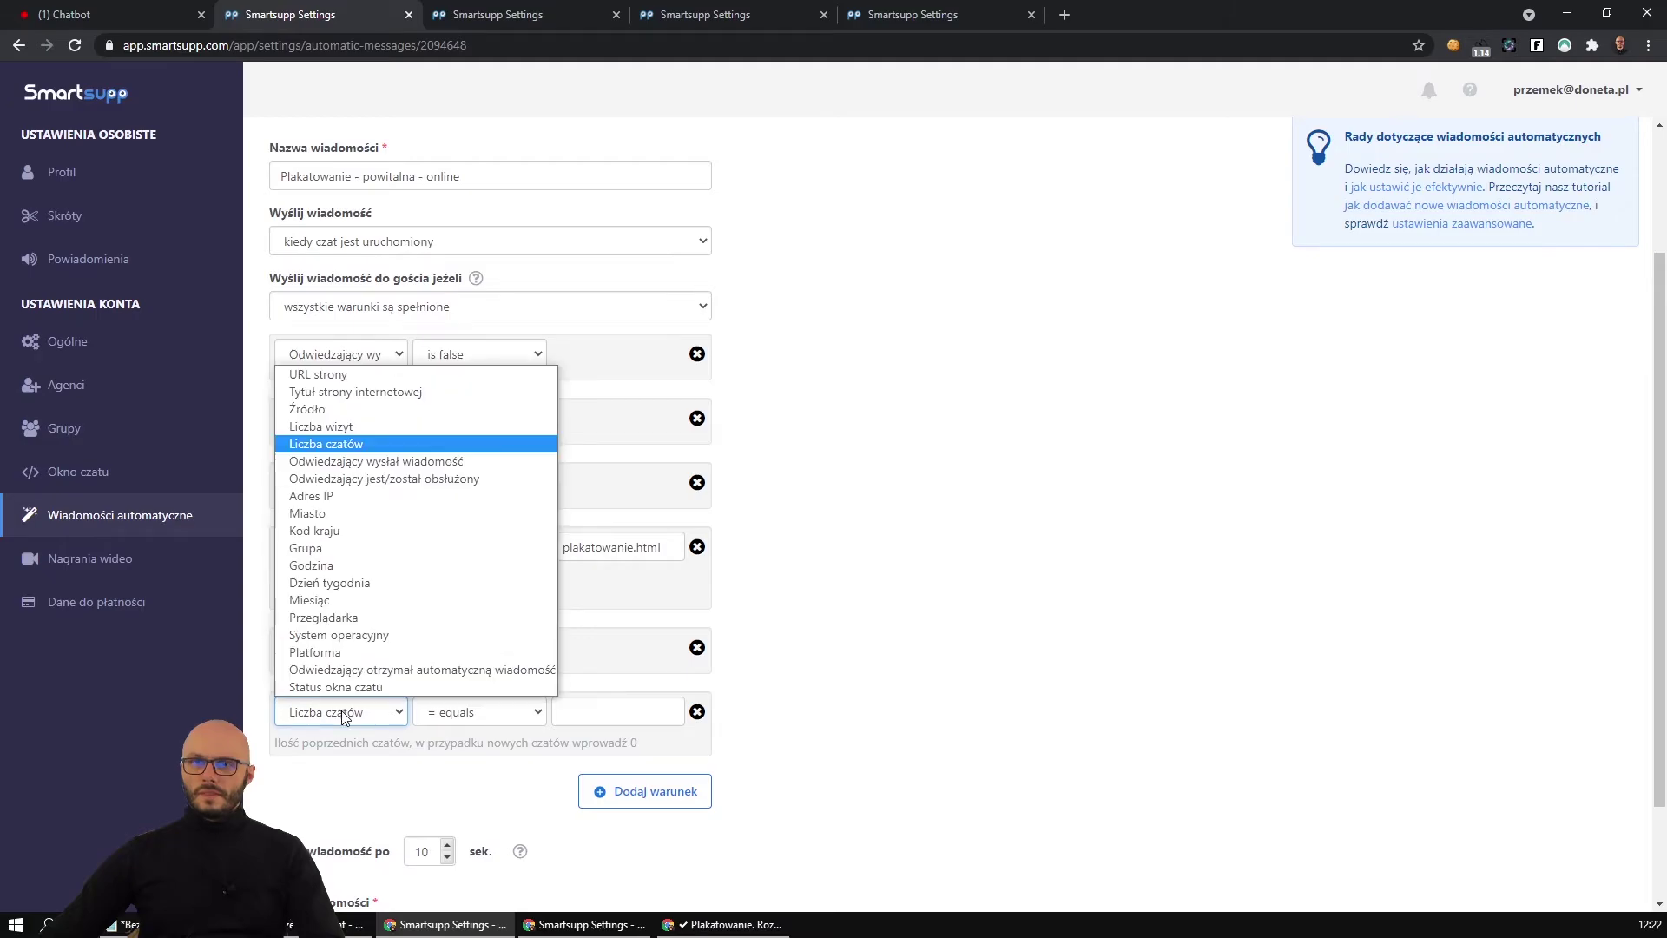
click(408, 427)
click(617, 711)
text(1)
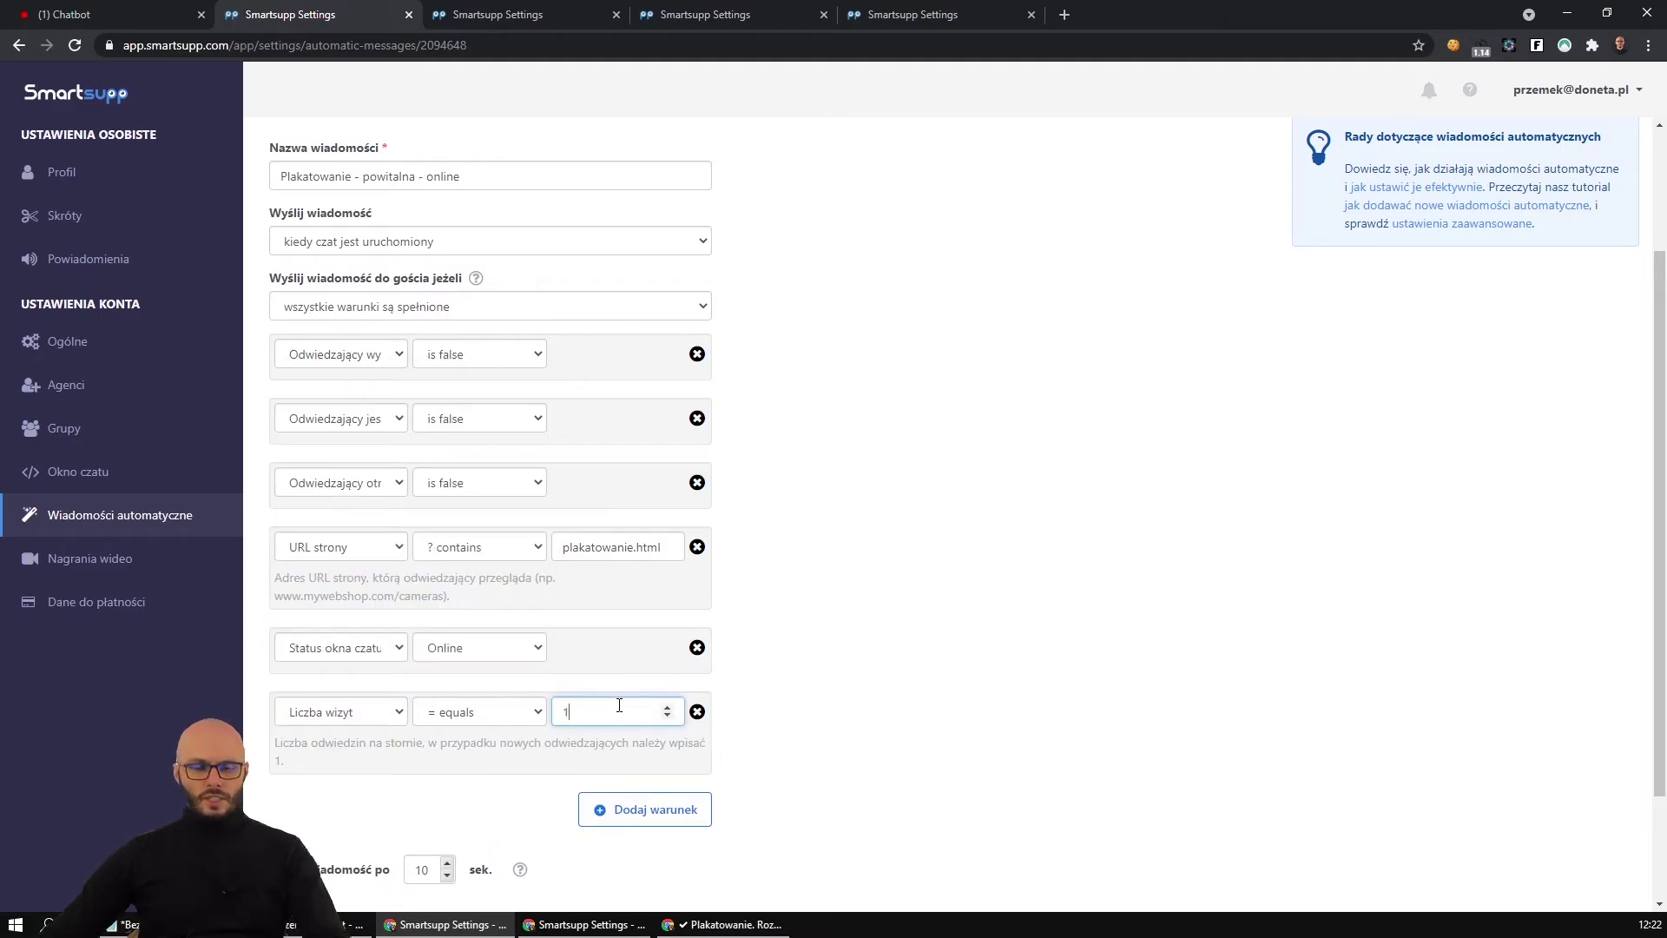
scroll(476, 819, down, 2)
click(316, 868)
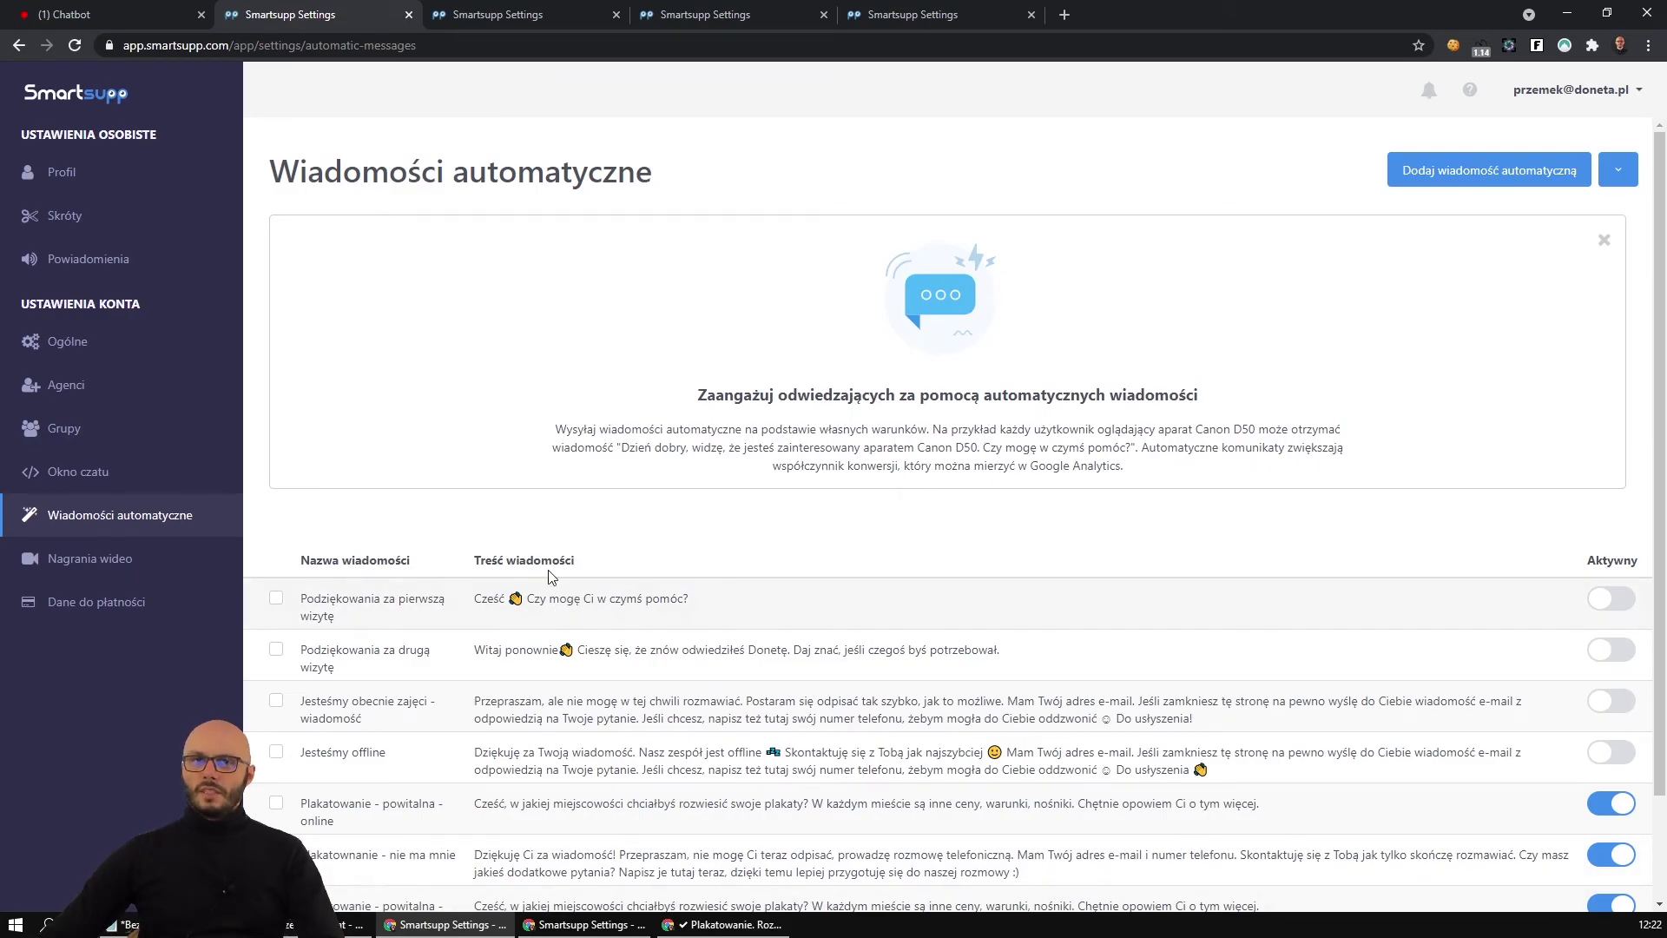
click(121, 12)
click(305, 372)
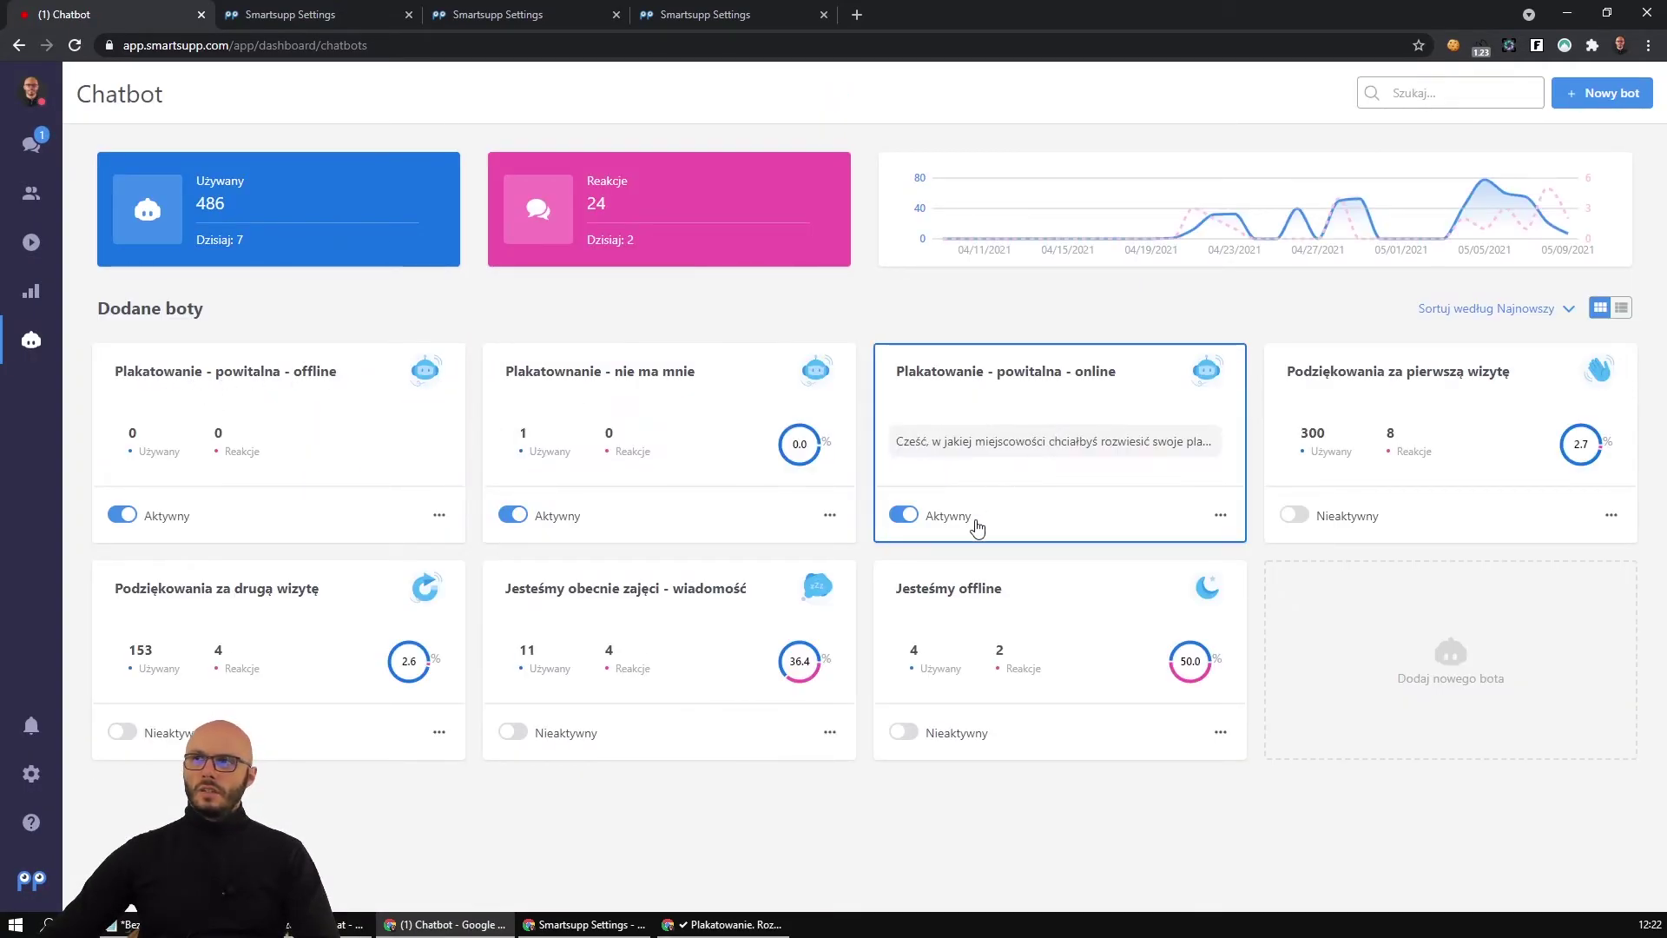
Duplicate the online welcome bot and rename the copy, replacing the Duplikat prefix with '- 2 wizyta'.
click(1222, 519)
click(1151, 554)
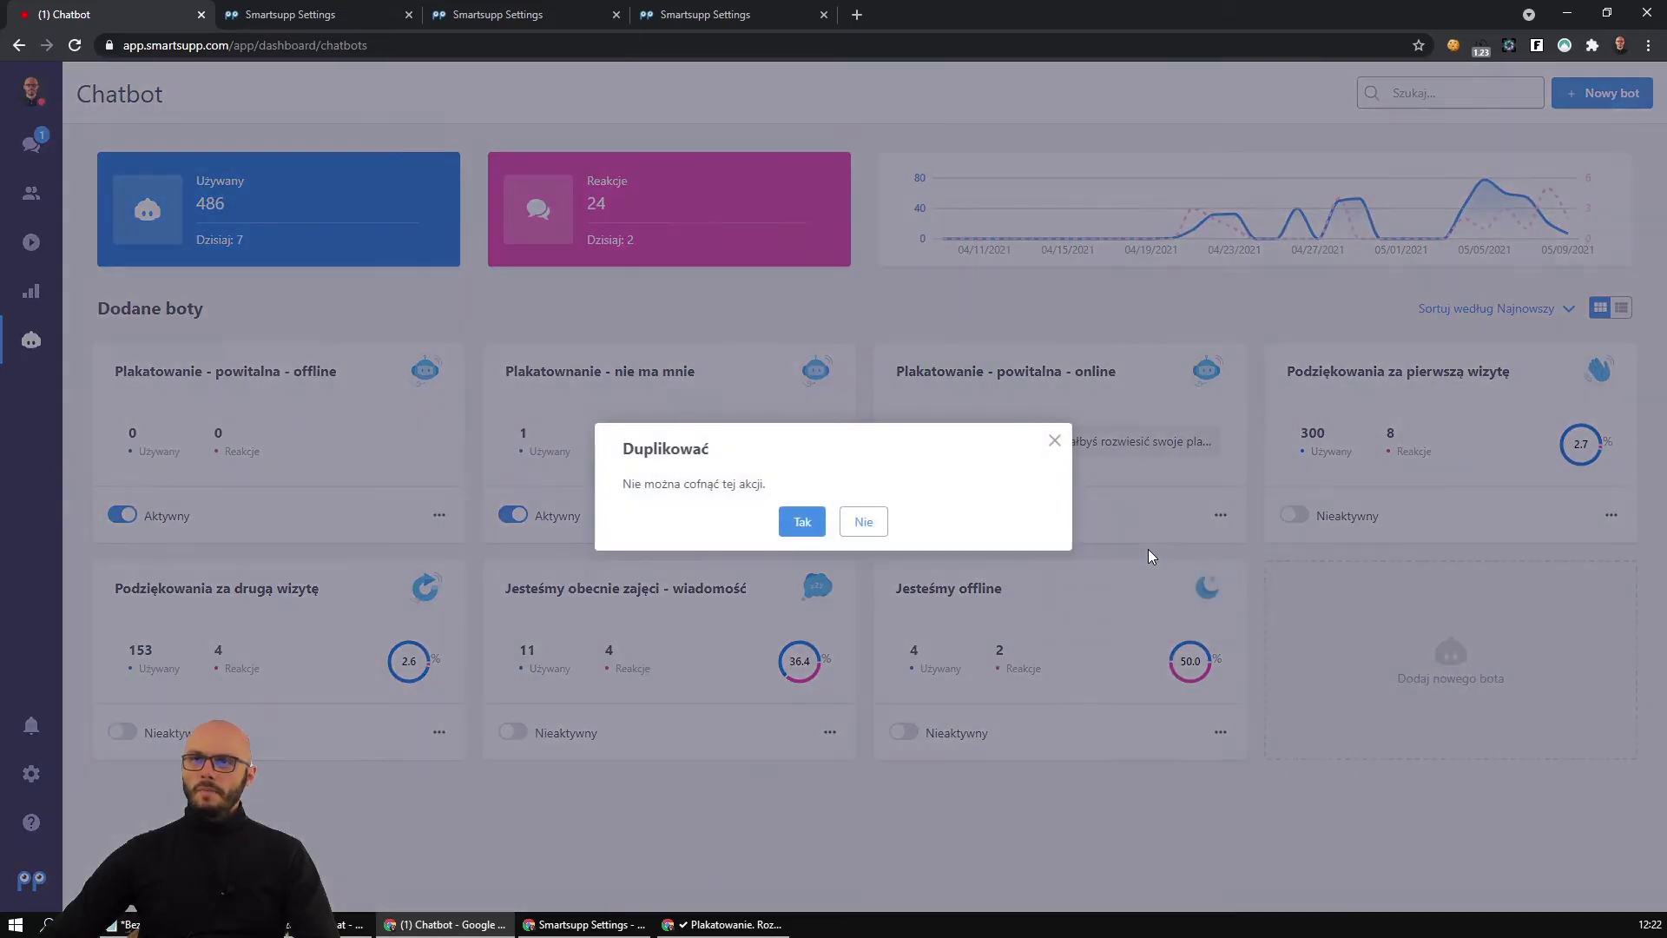
click(796, 520)
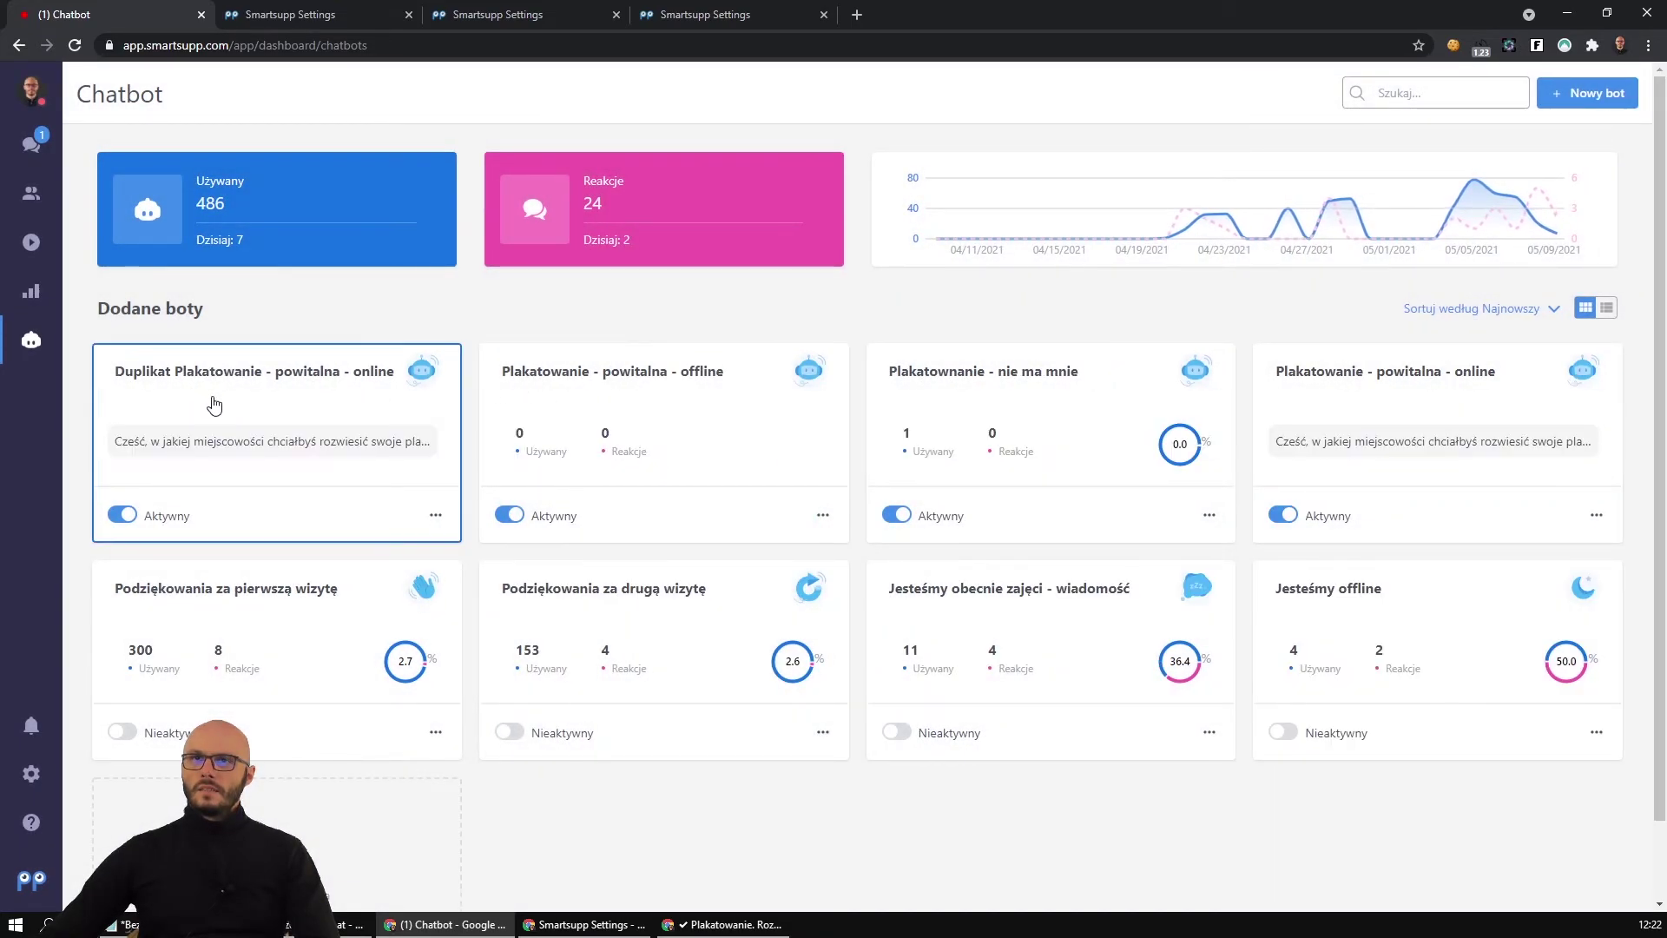
click(261, 375)
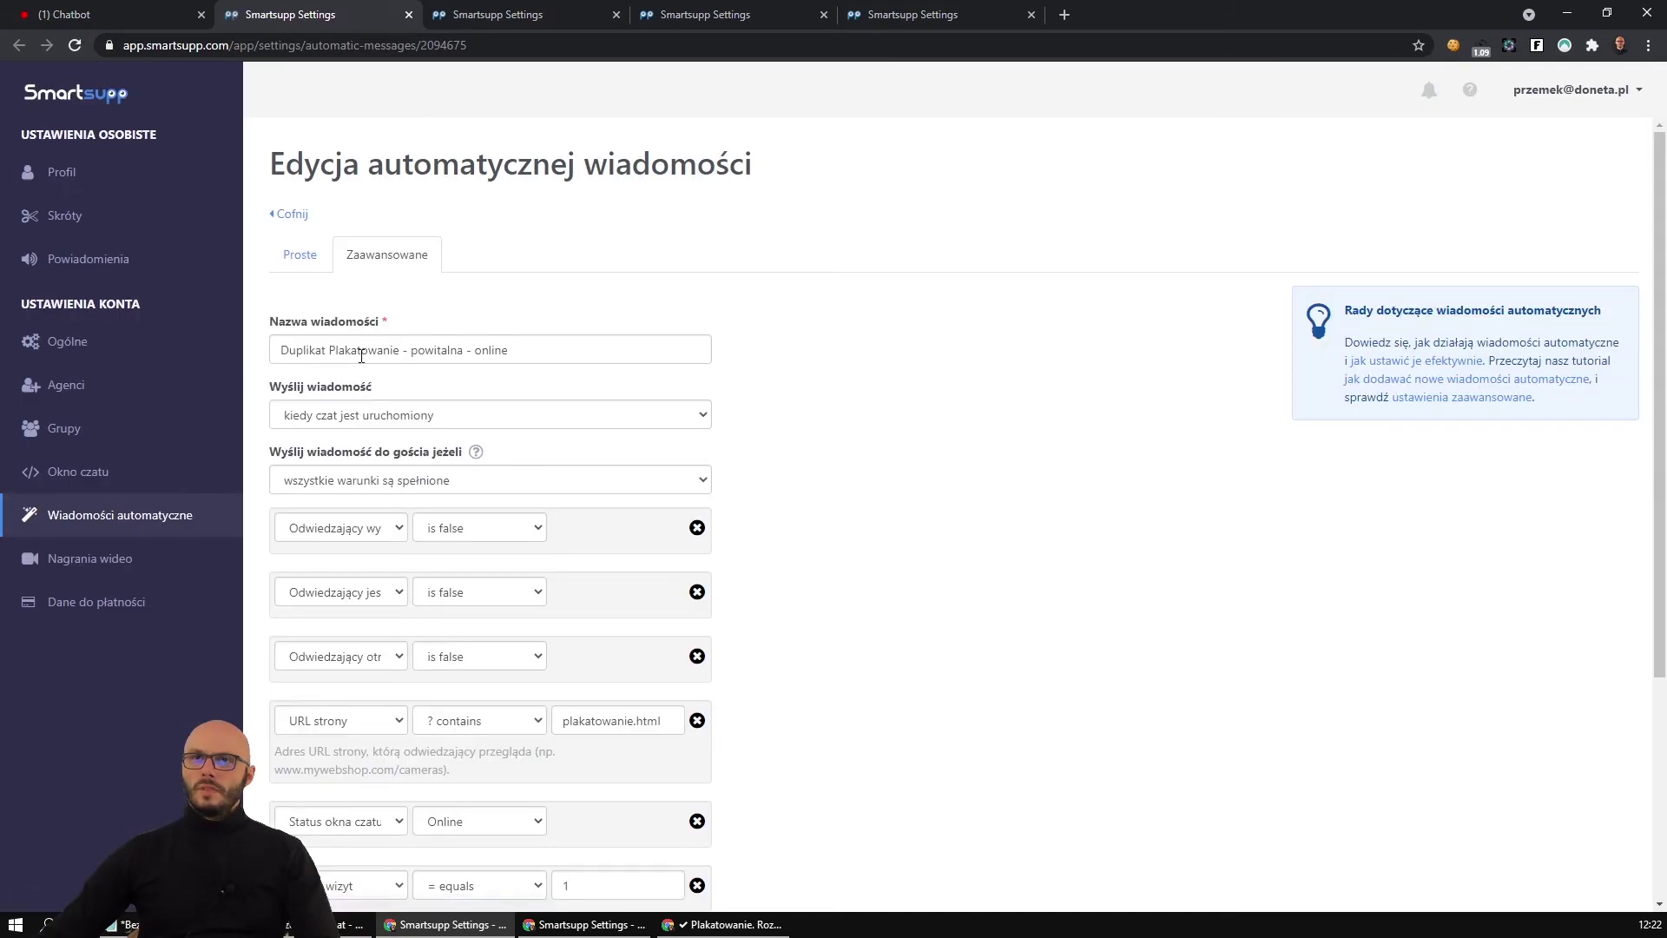
drag(334, 349, 276, 350)
key(BackSpace)
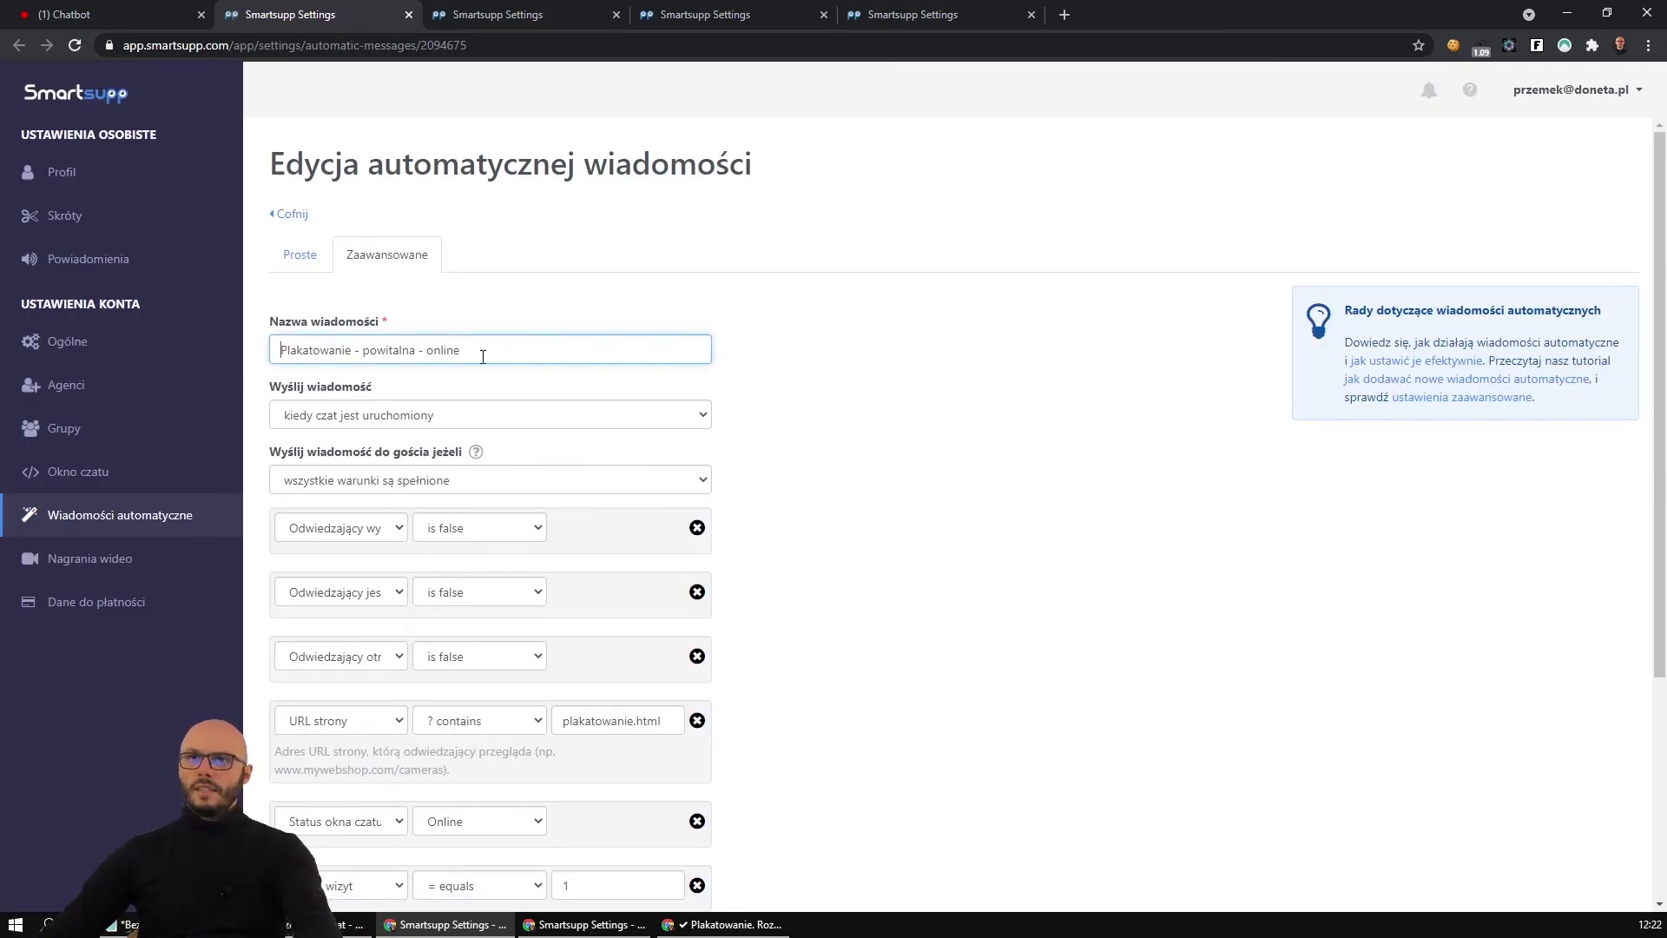
text(- 2 wizyta)
Set the copy's visit count condition to 2.
scroll(361, 594, down, 1)
click(562, 795)
text(2)
click(970, 590)
scroll(970, 589, down, 3)
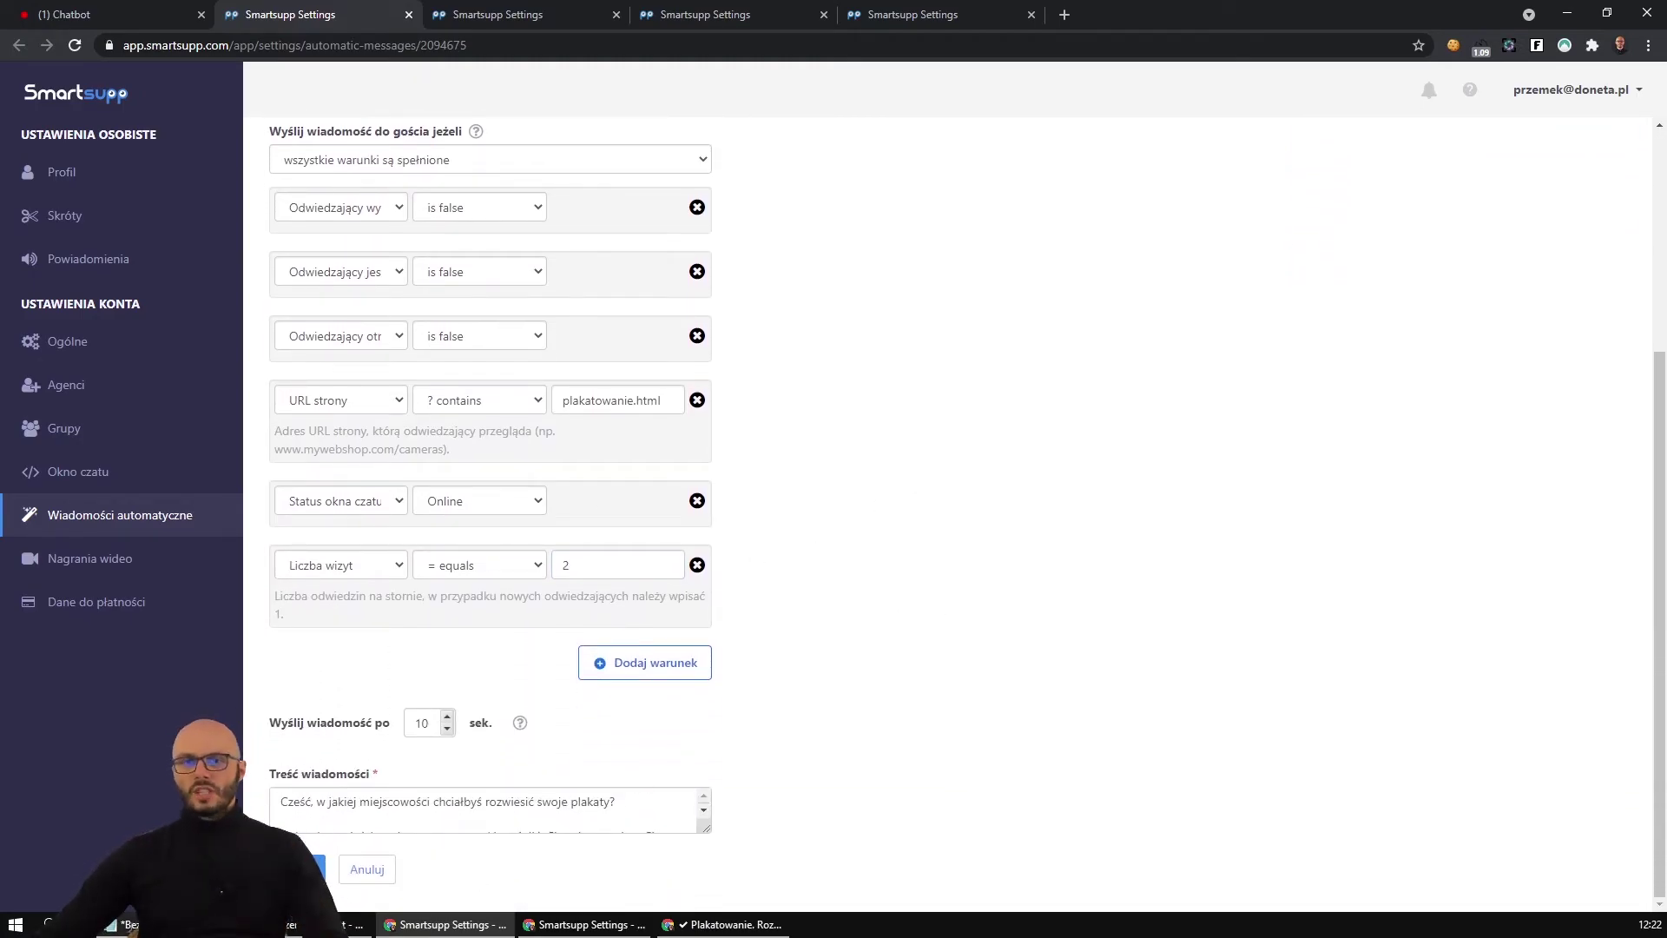
Replace the message content with the second-visit greeting from Notepad and save.
click(122, 924)
mouse_move(50, 221)
mouse_down()
mouse_move(589, 303)
mouse_move(52, 287)
mouse_move(45, 215)
mouse_up()
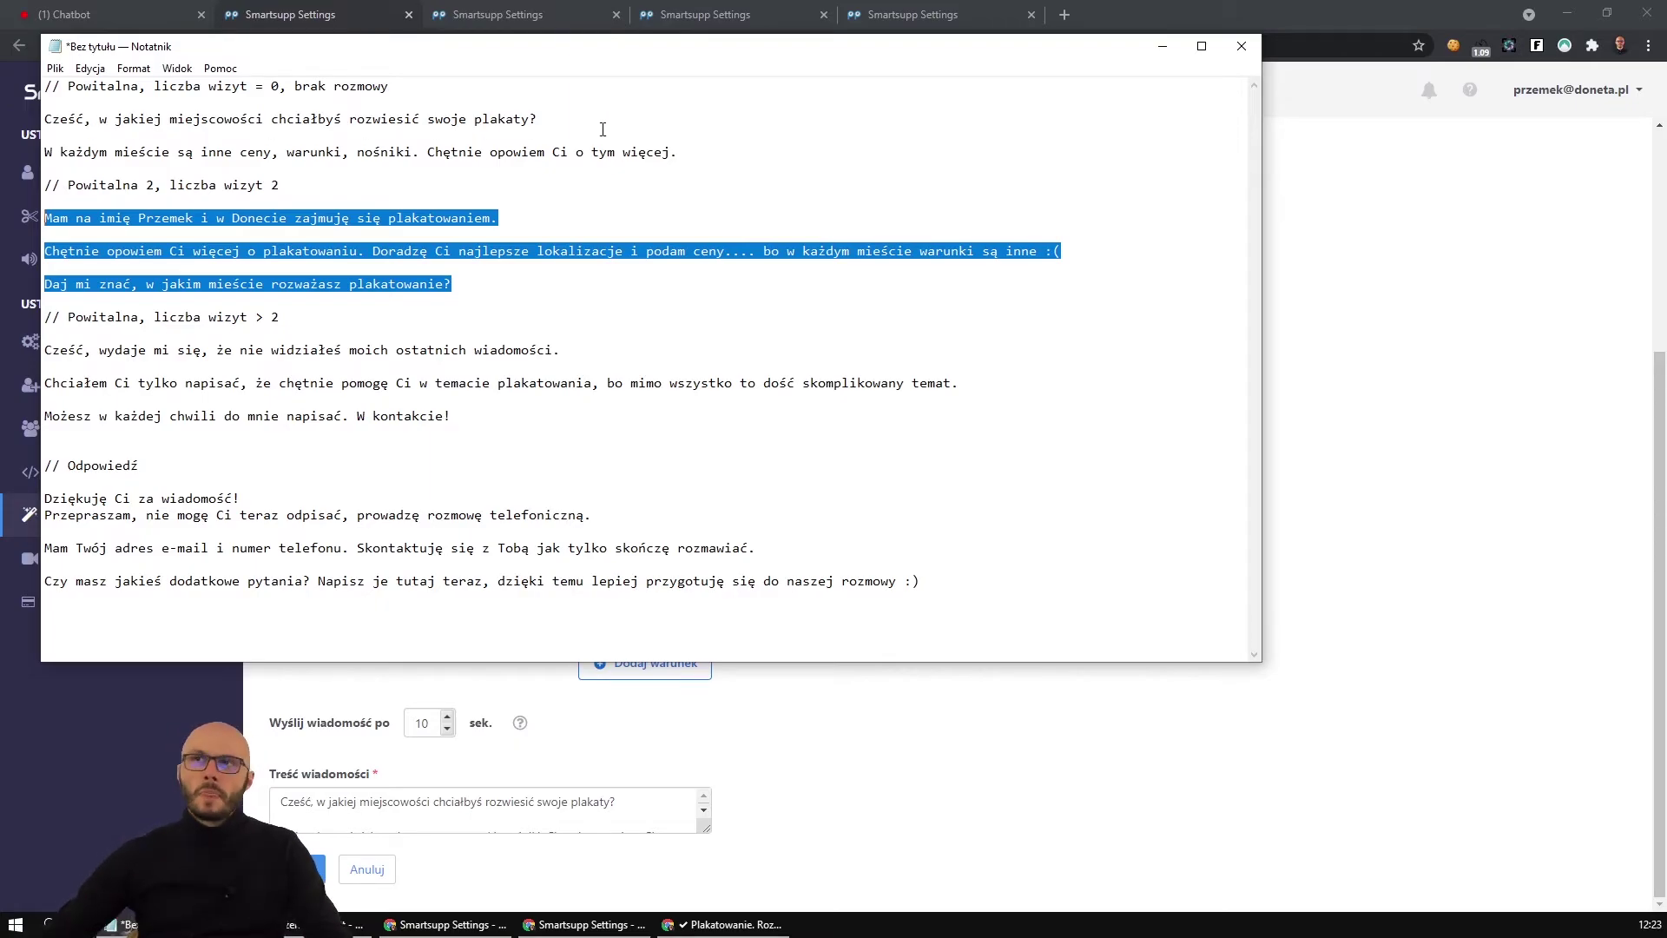
click(738, 245)
key(BackSpace)
drag(589, 278, 45, 218)
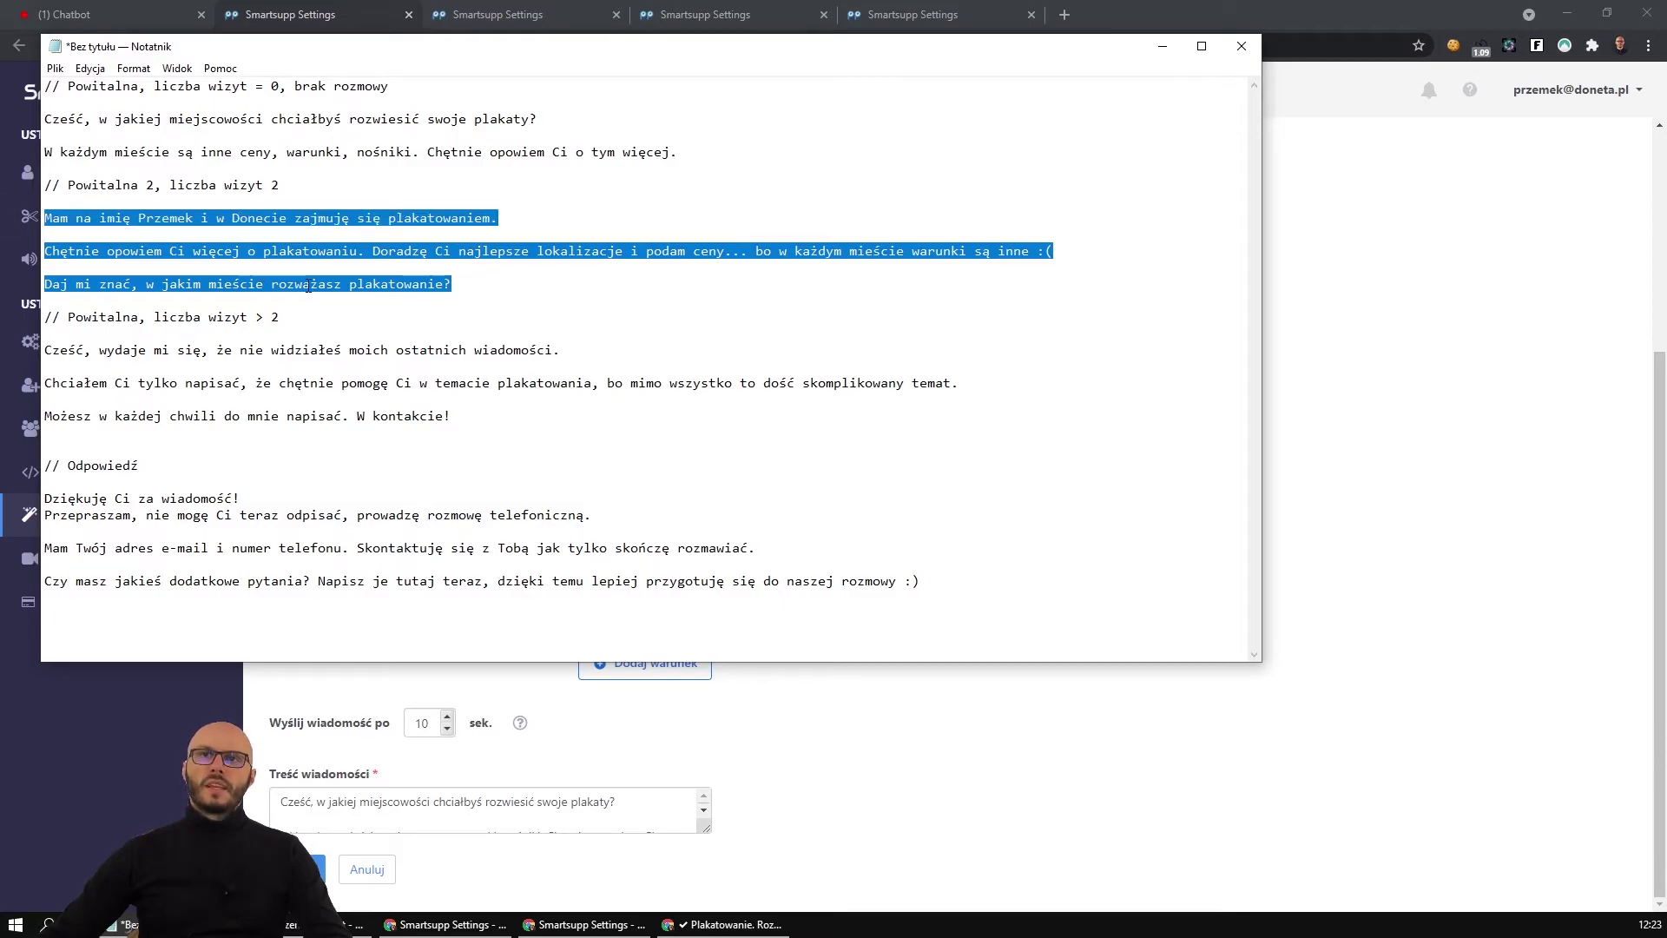
key(alt+Tab)
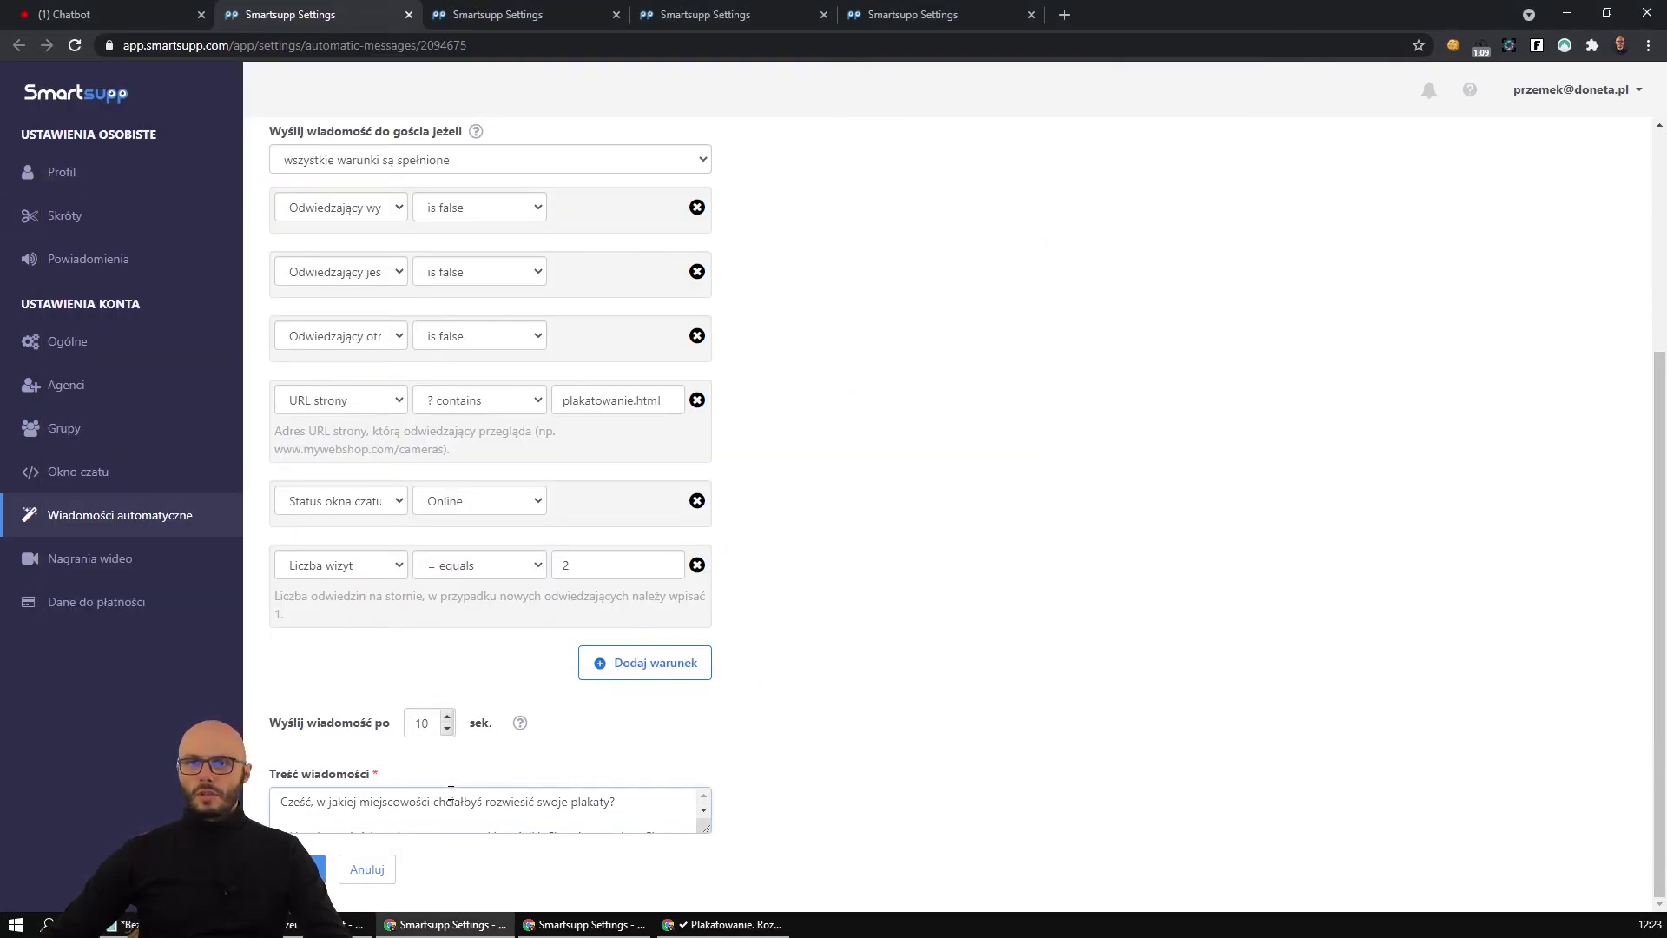
click(451, 792)
key(ctrl+a)
key(ctrl+v)
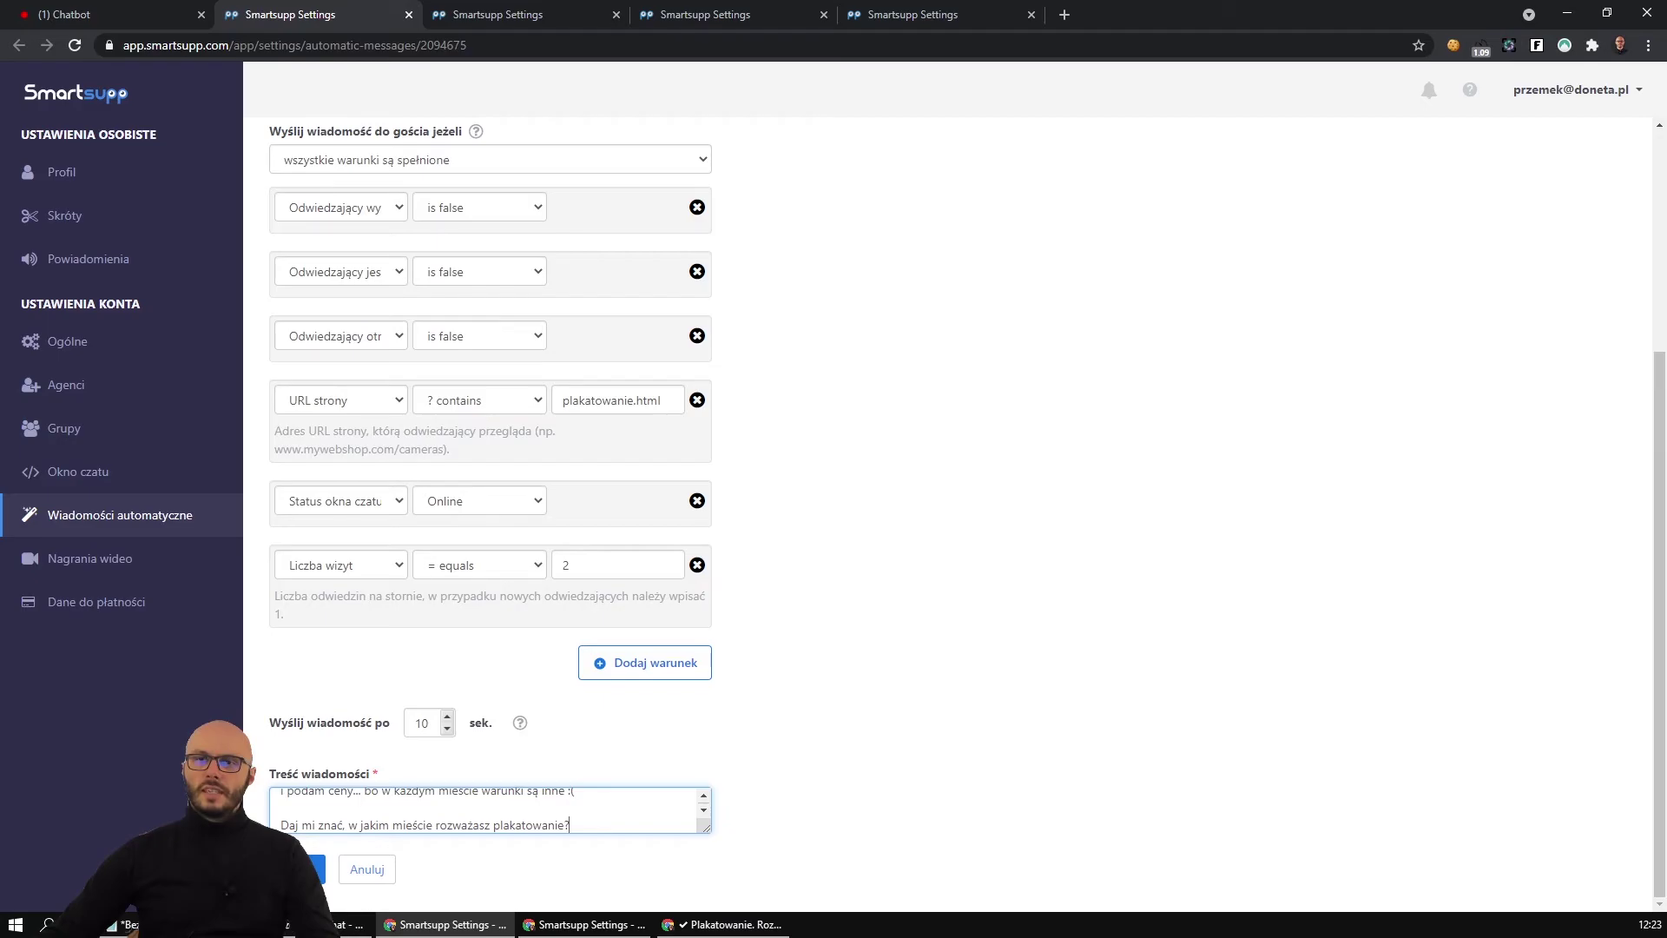
click(306, 869)
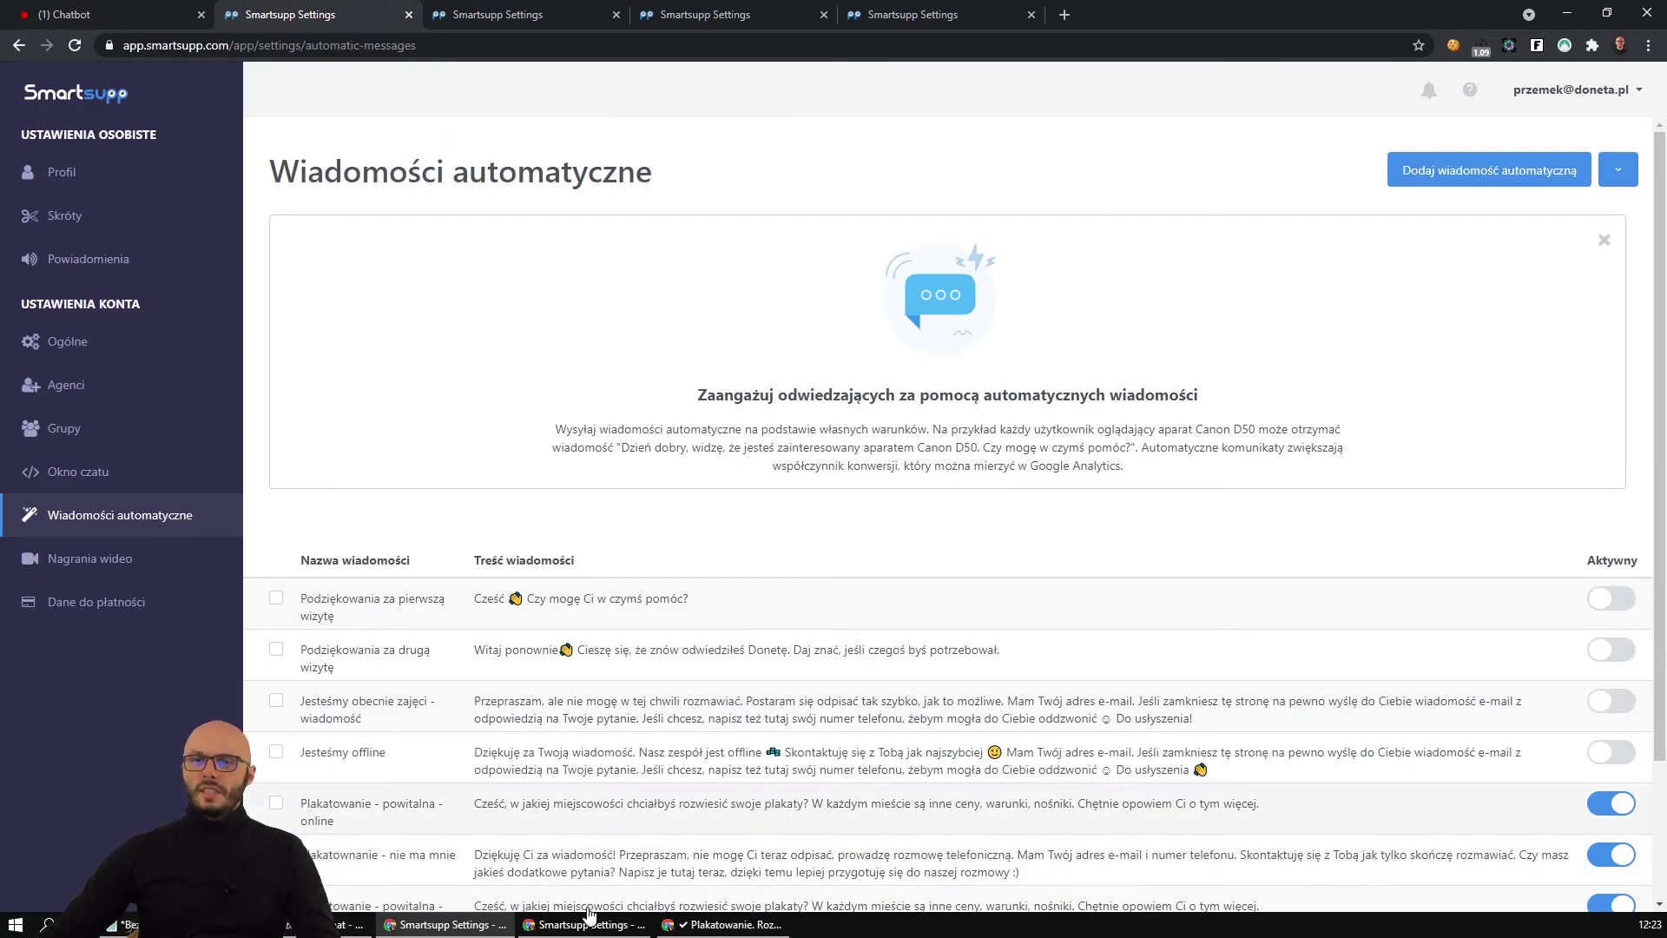
Reload the chatbot overview and open the poster page in a fresh incognito window.
click(95, 11)
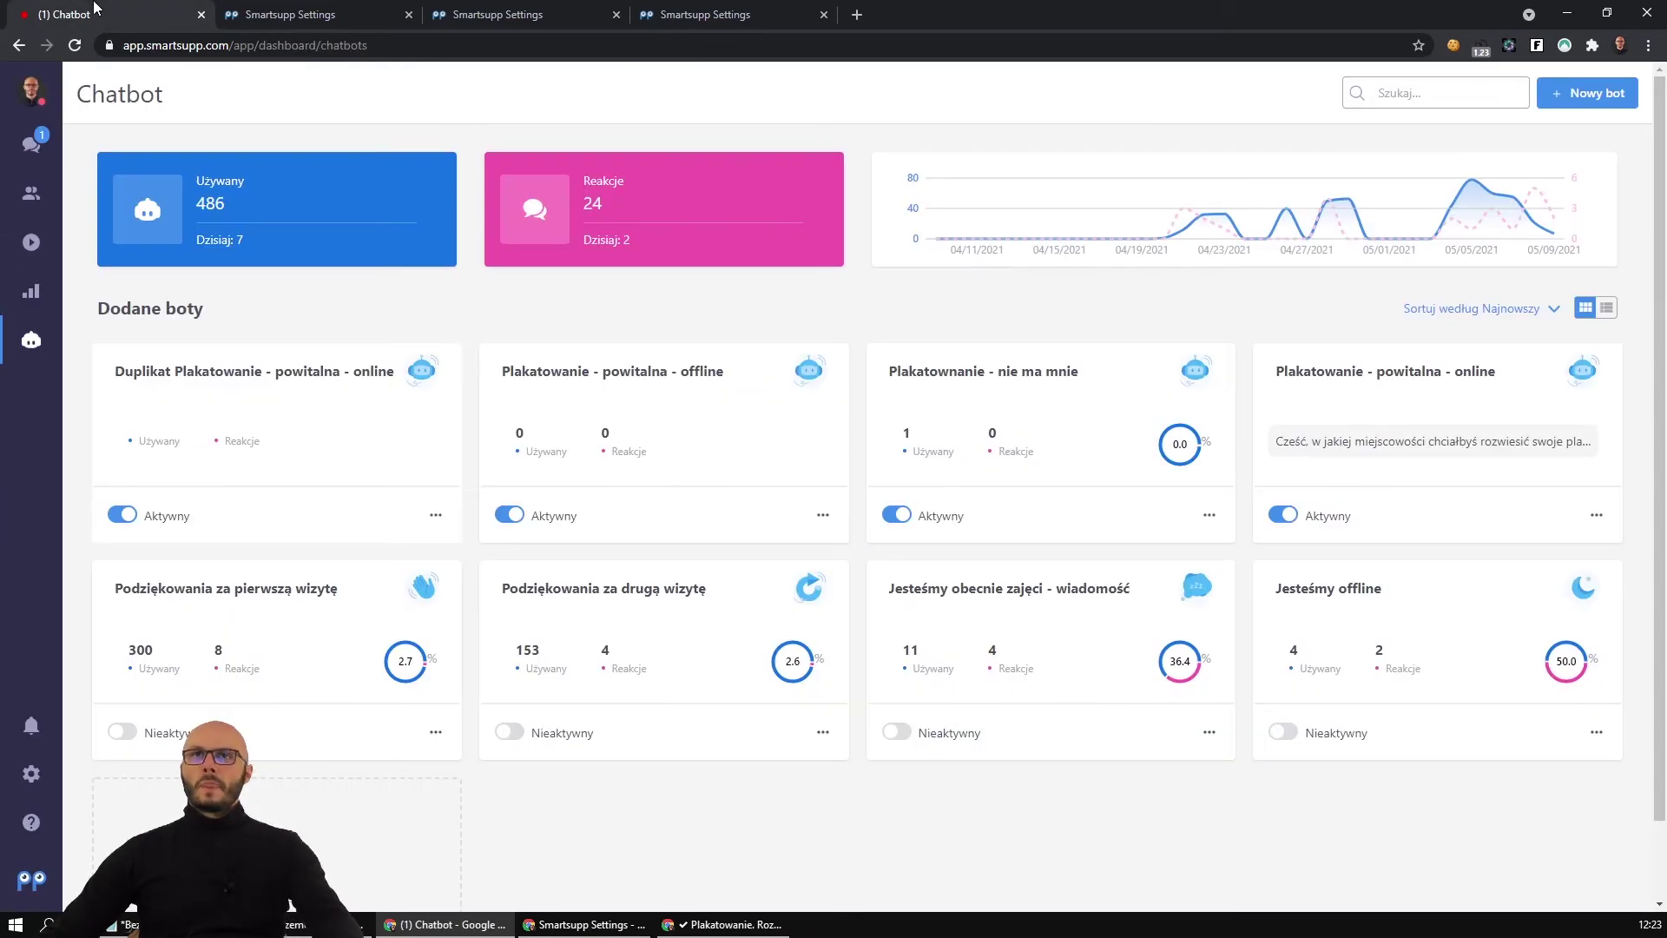
key(F5)
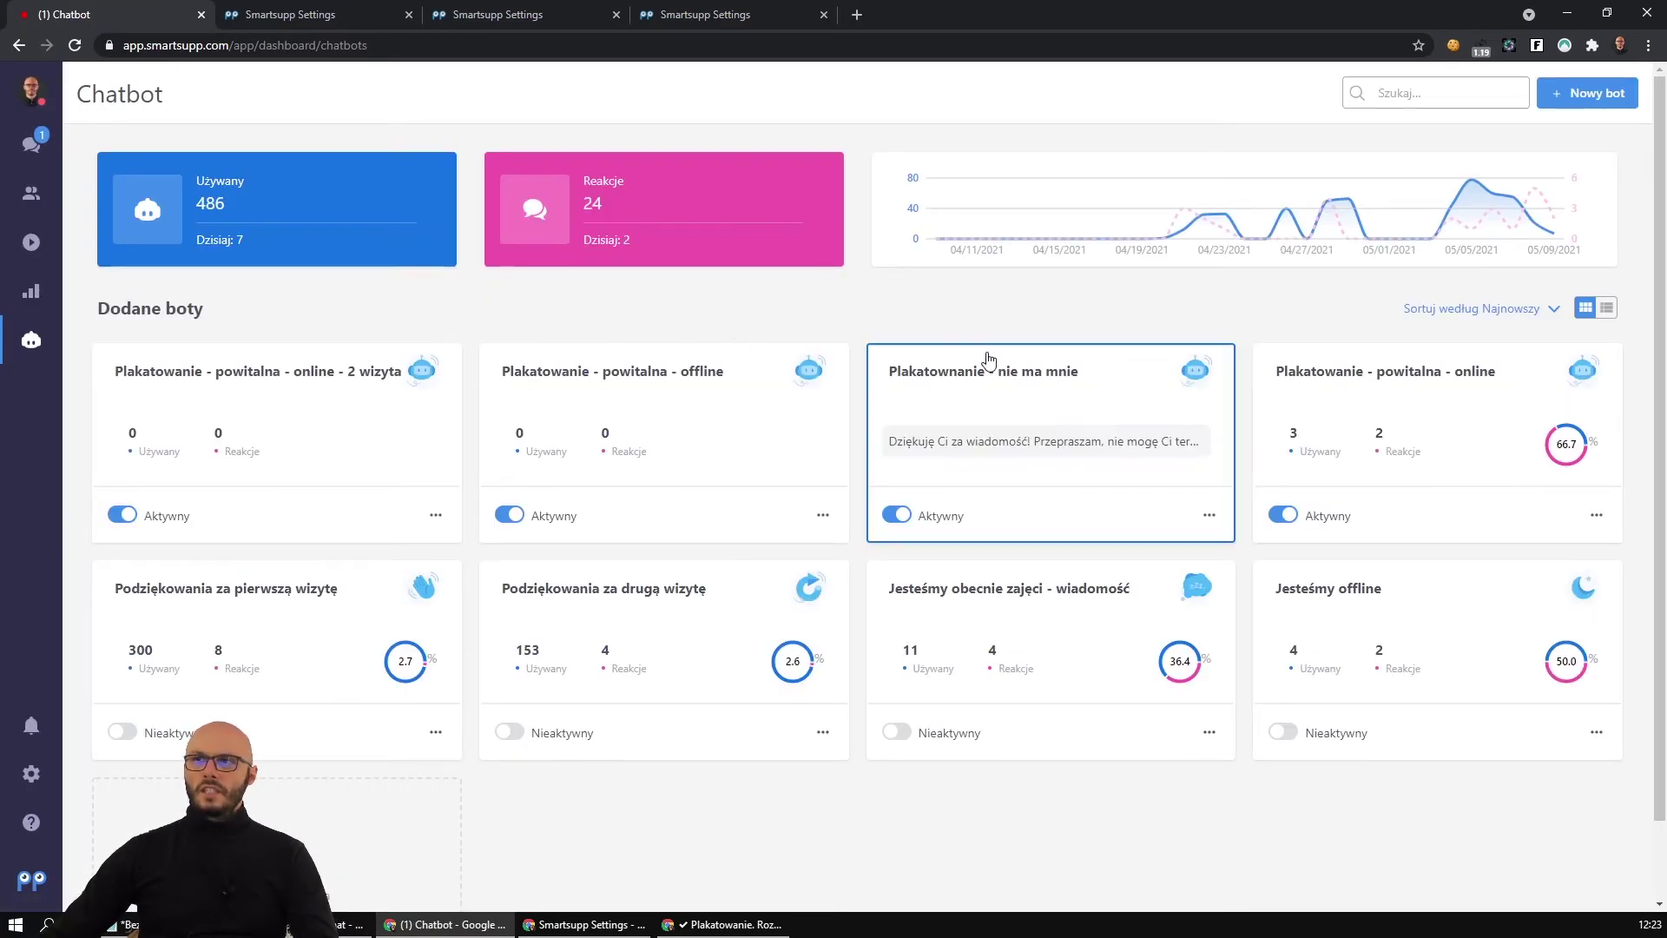
click(725, 924)
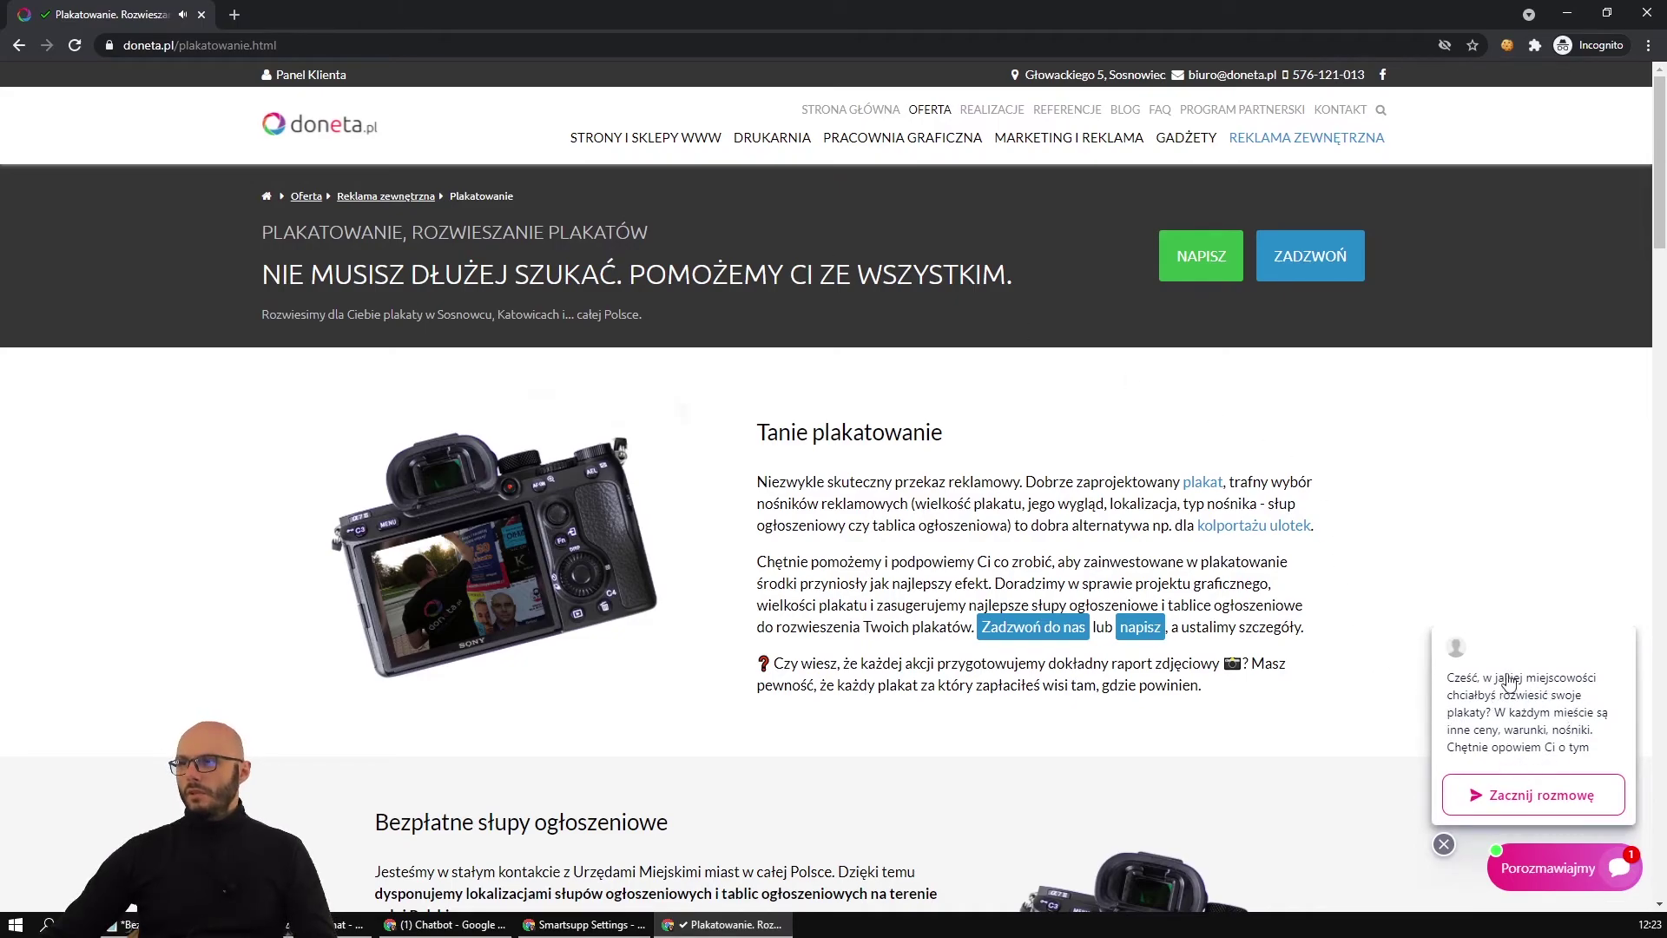
click(330, 48)
key(ctrl+c)
key(ctrl+shift+n)
key(ctrl+v)
key(Return)
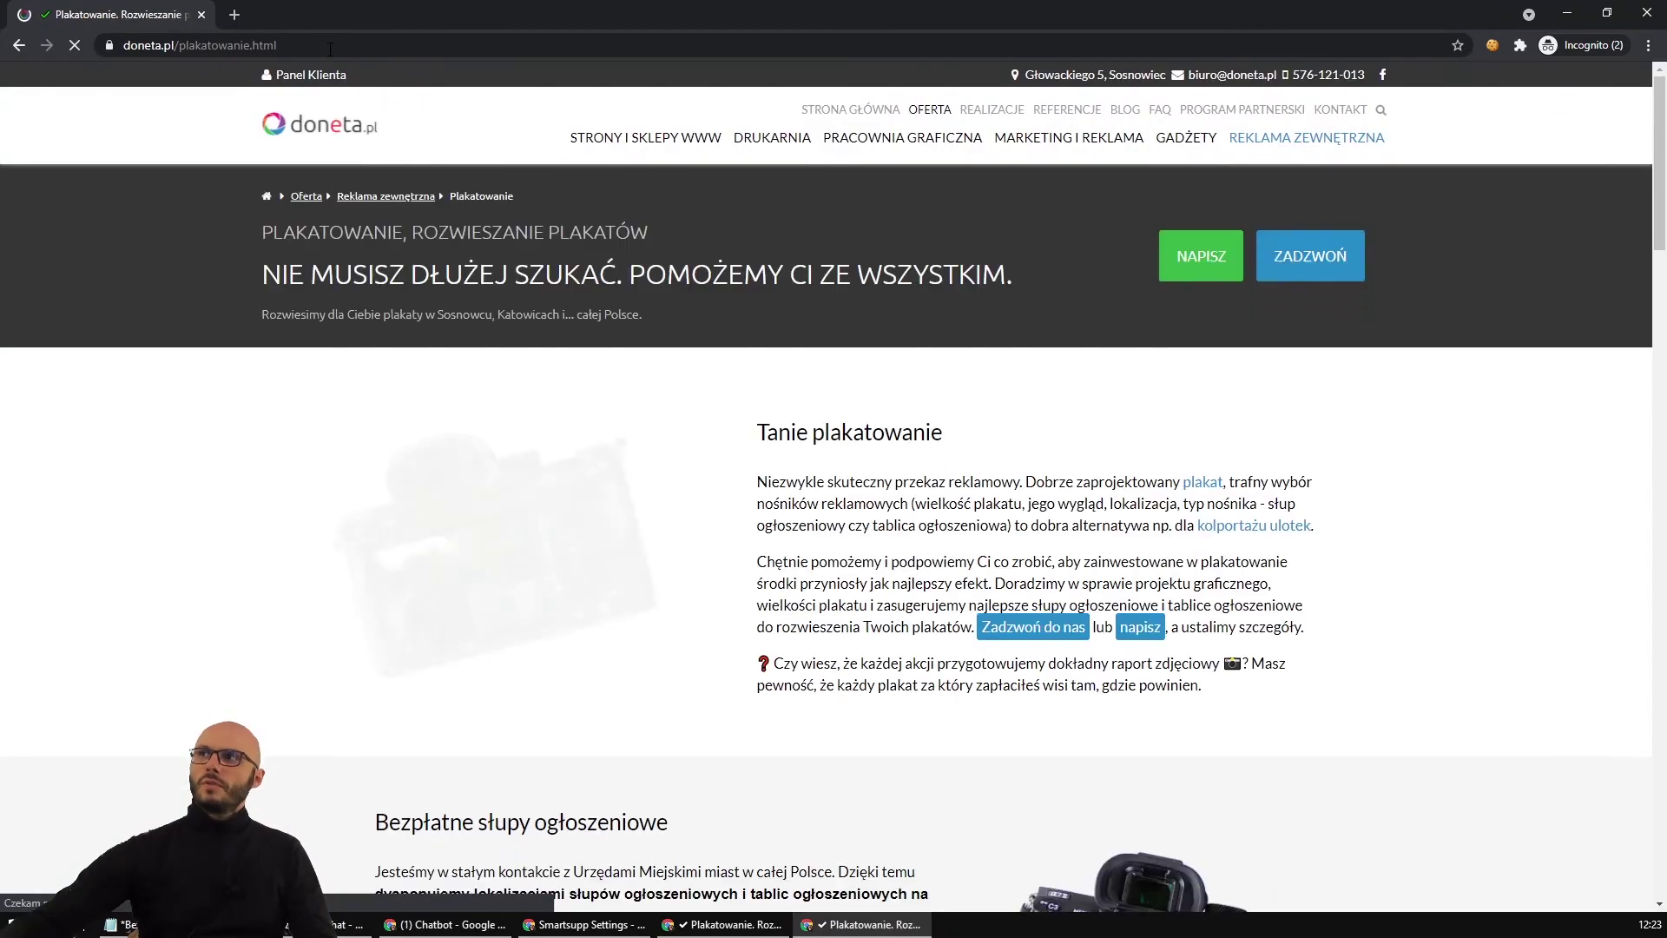
View the new poster-page visitor's details in the visitors list, then return to automatic messages settings.
key(alt+Tab)
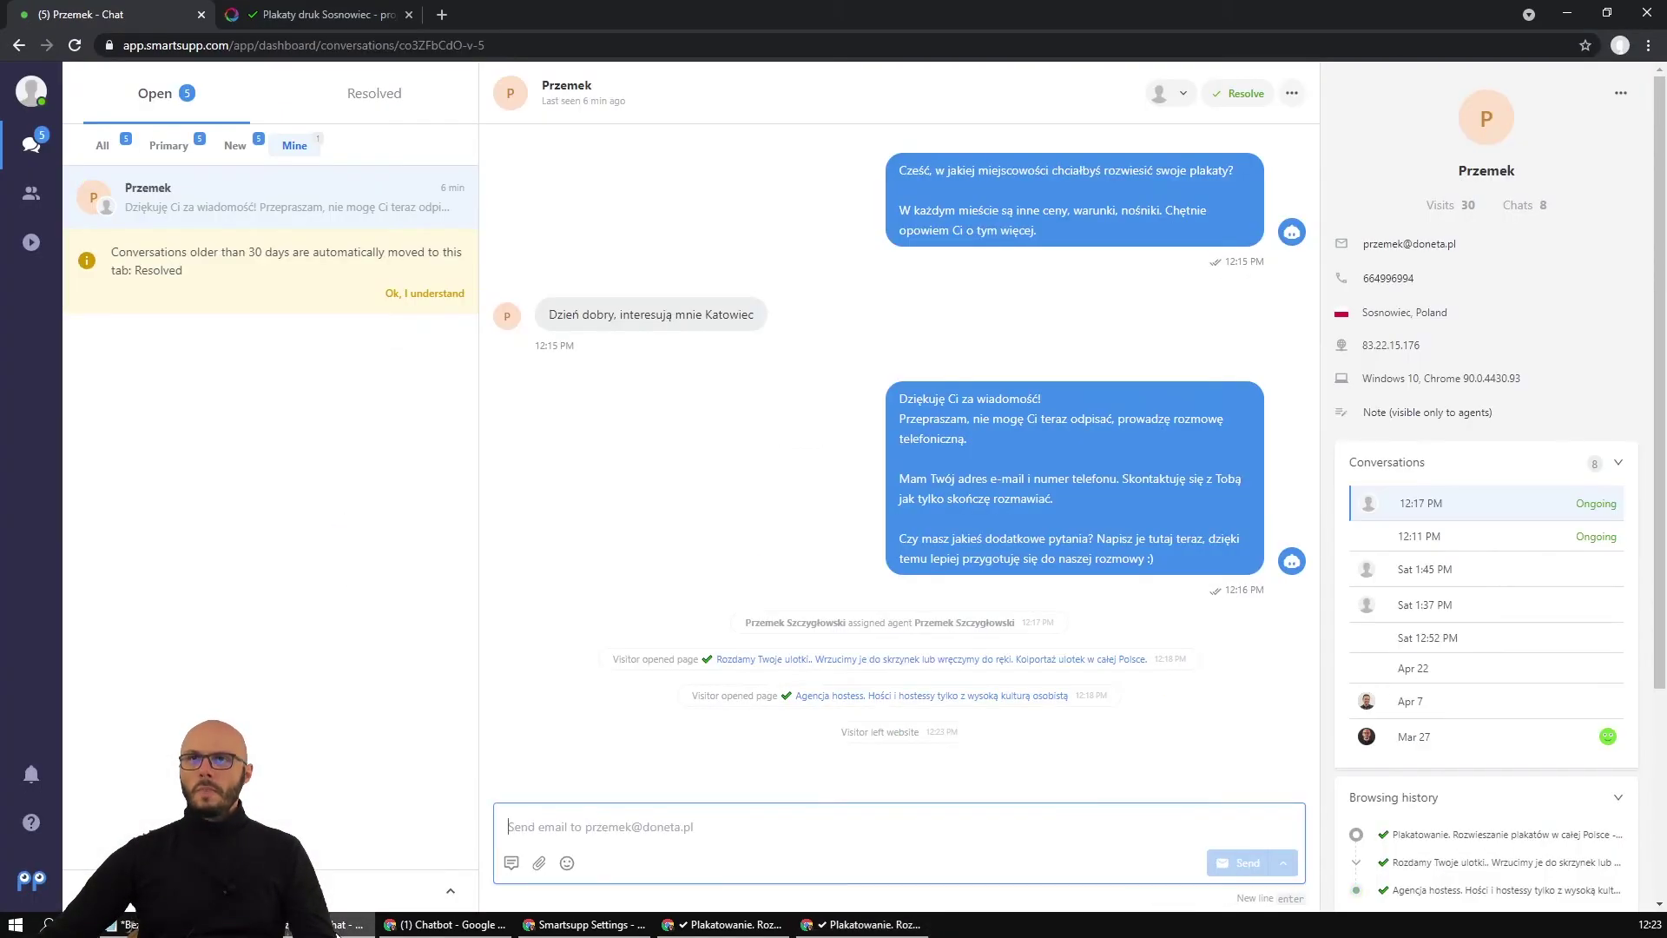
mouse_move(551, 932)
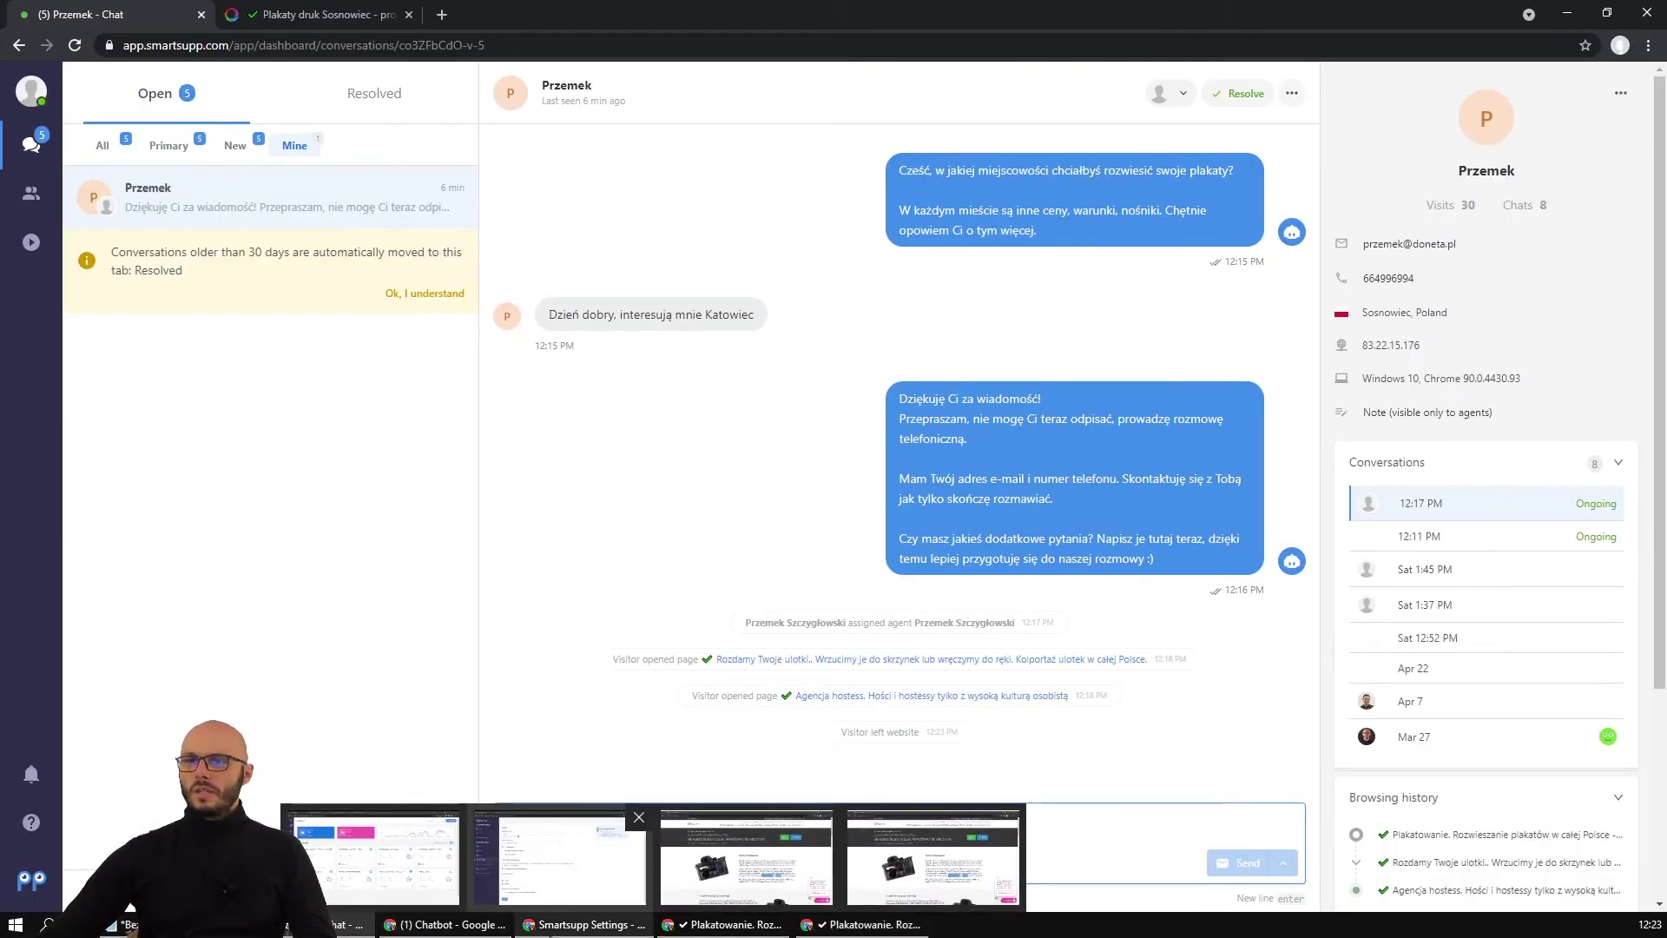
click(374, 858)
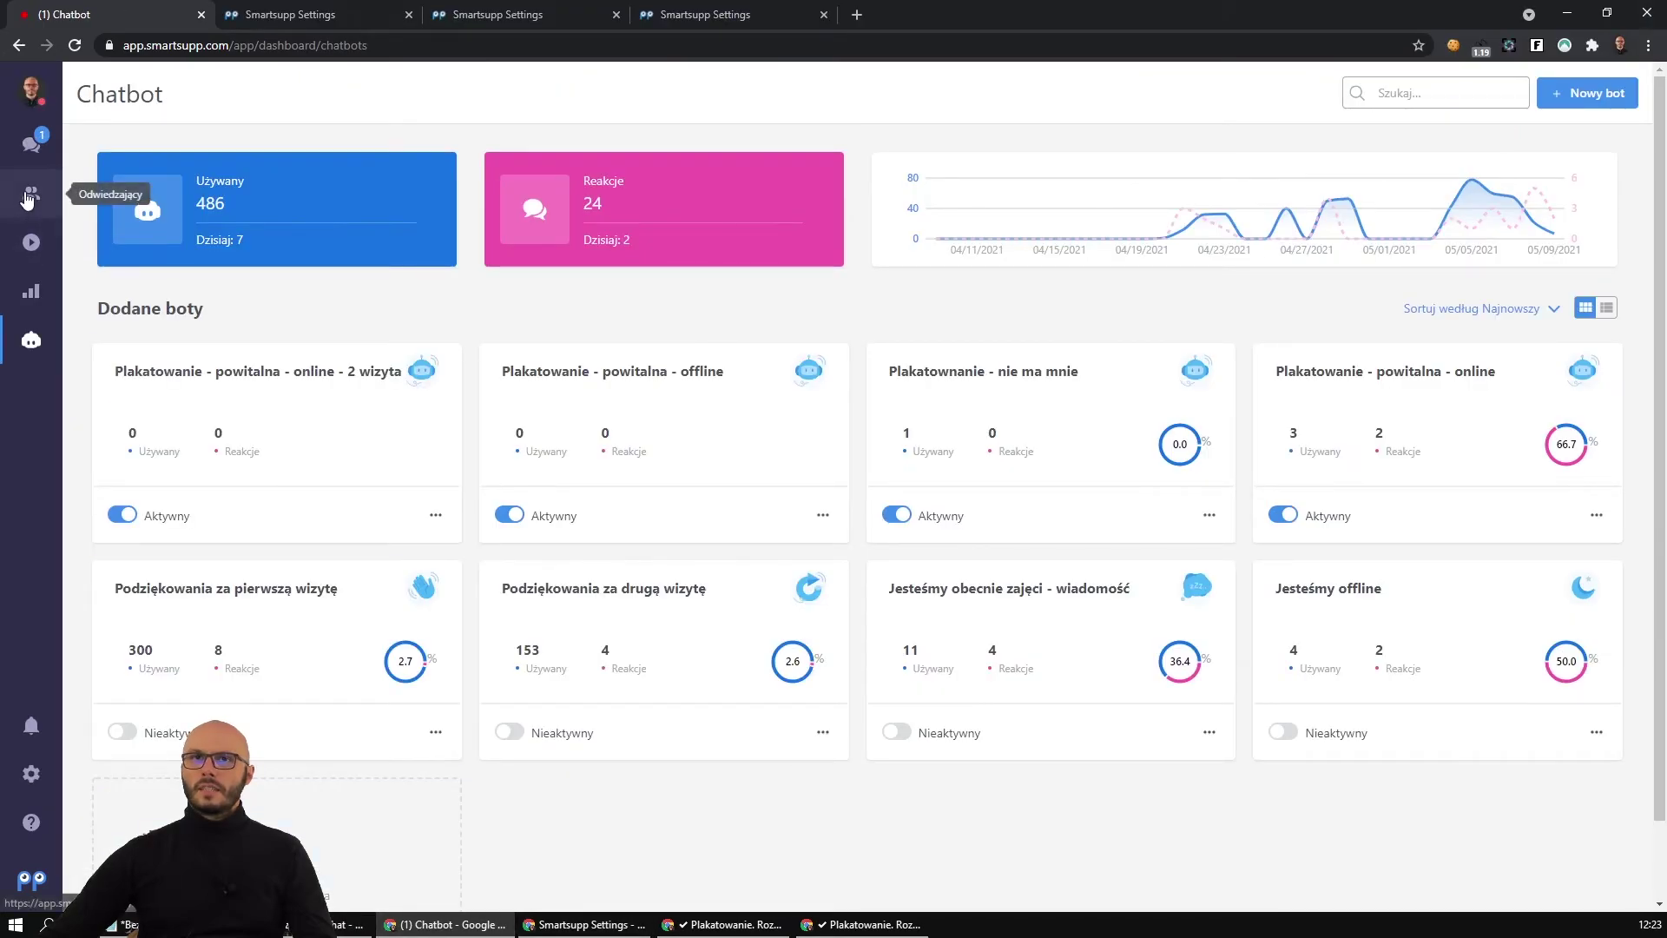
click(29, 199)
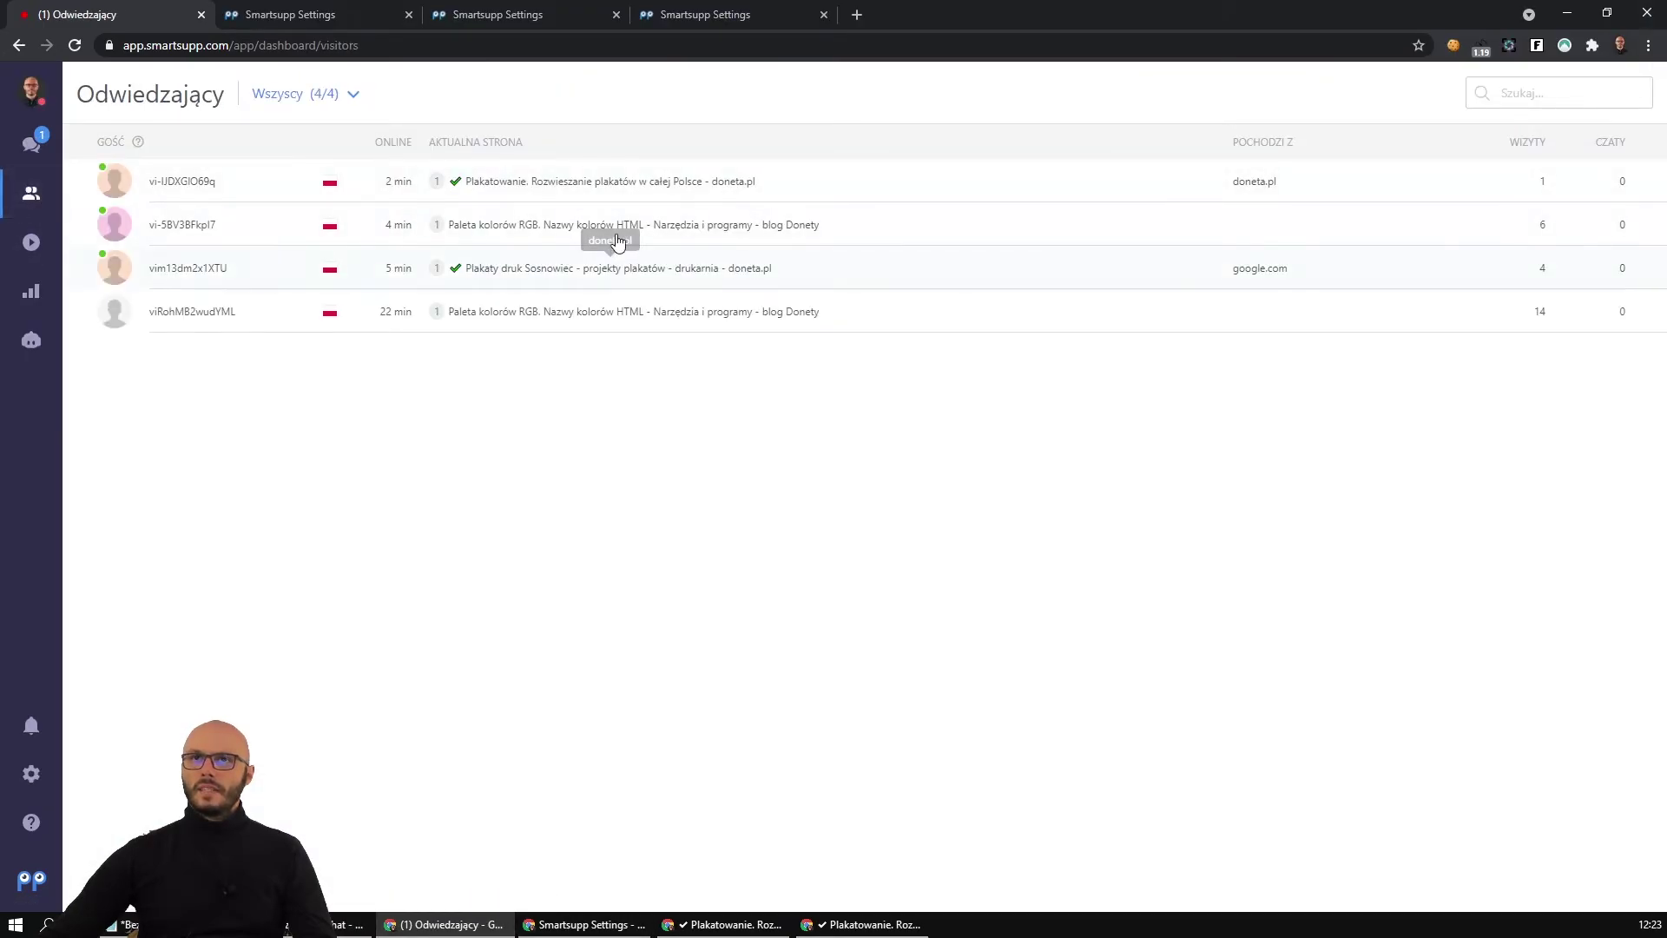
click(612, 182)
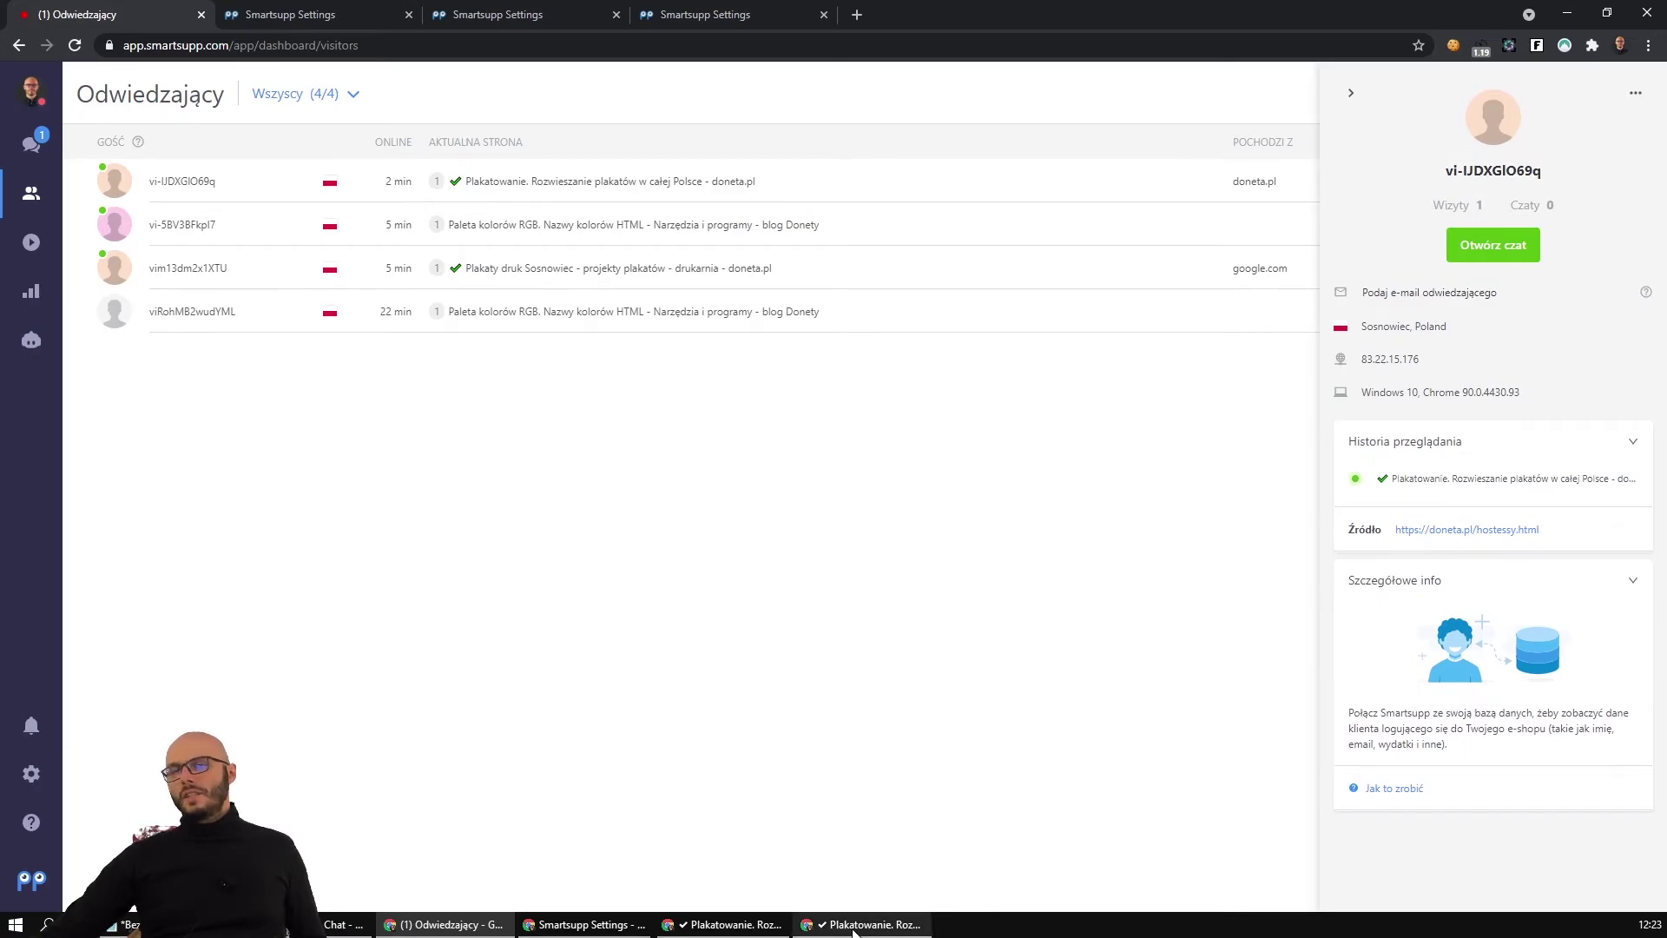
click(365, 15)
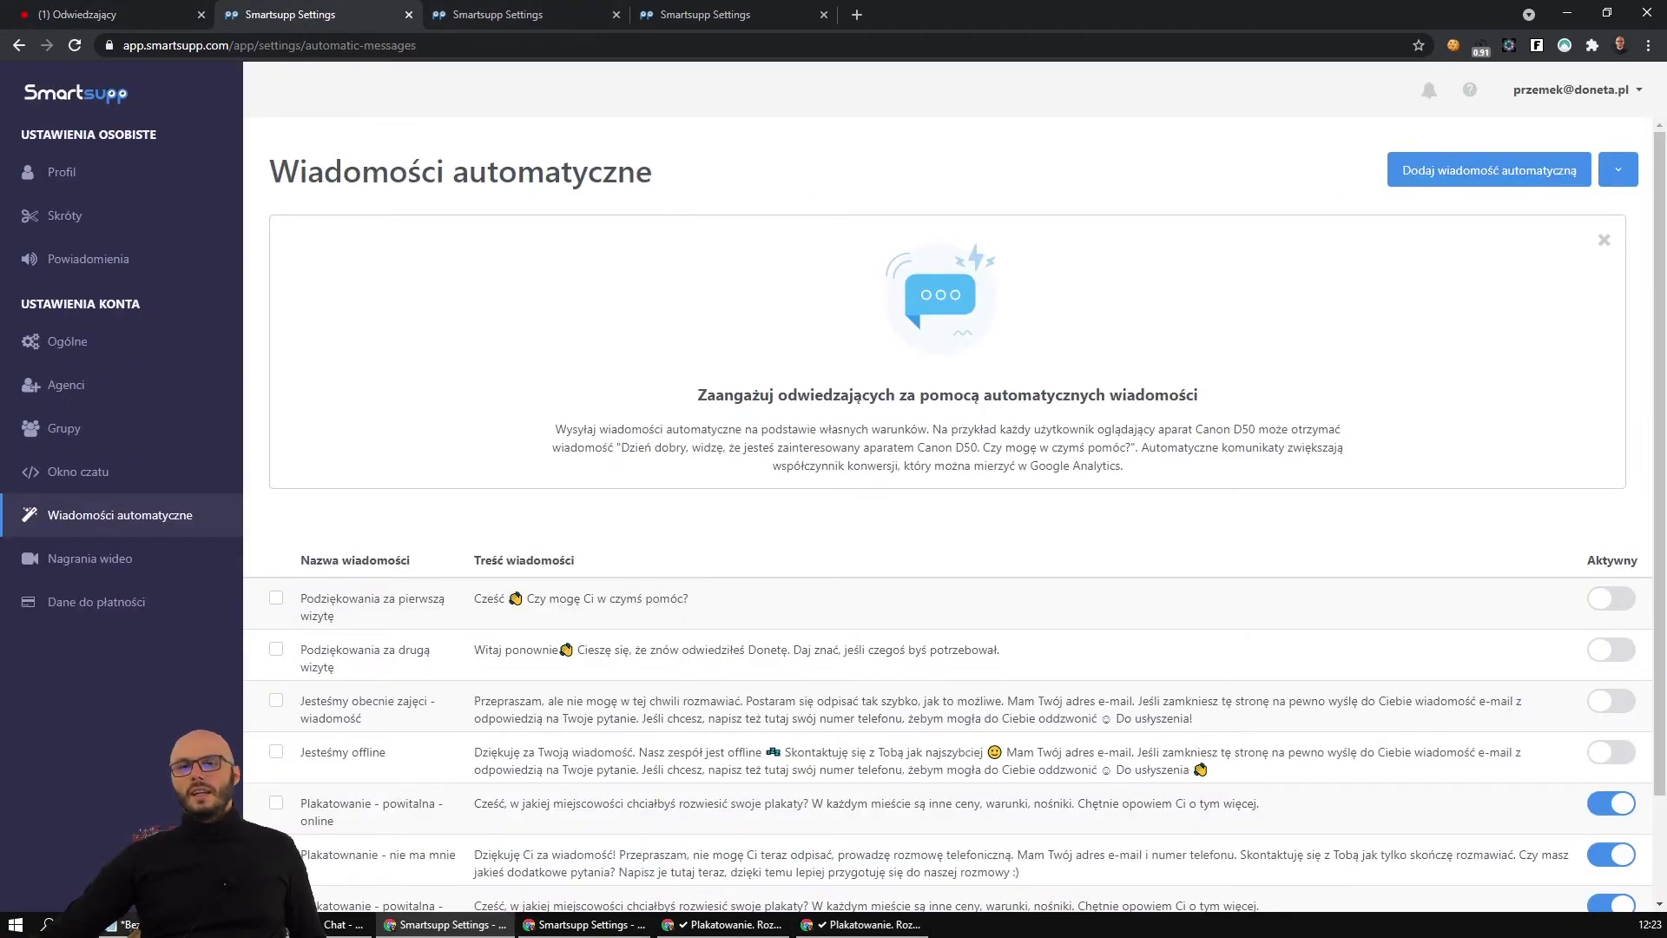
click(121, 924)
drag(68, 119, 539, 119)
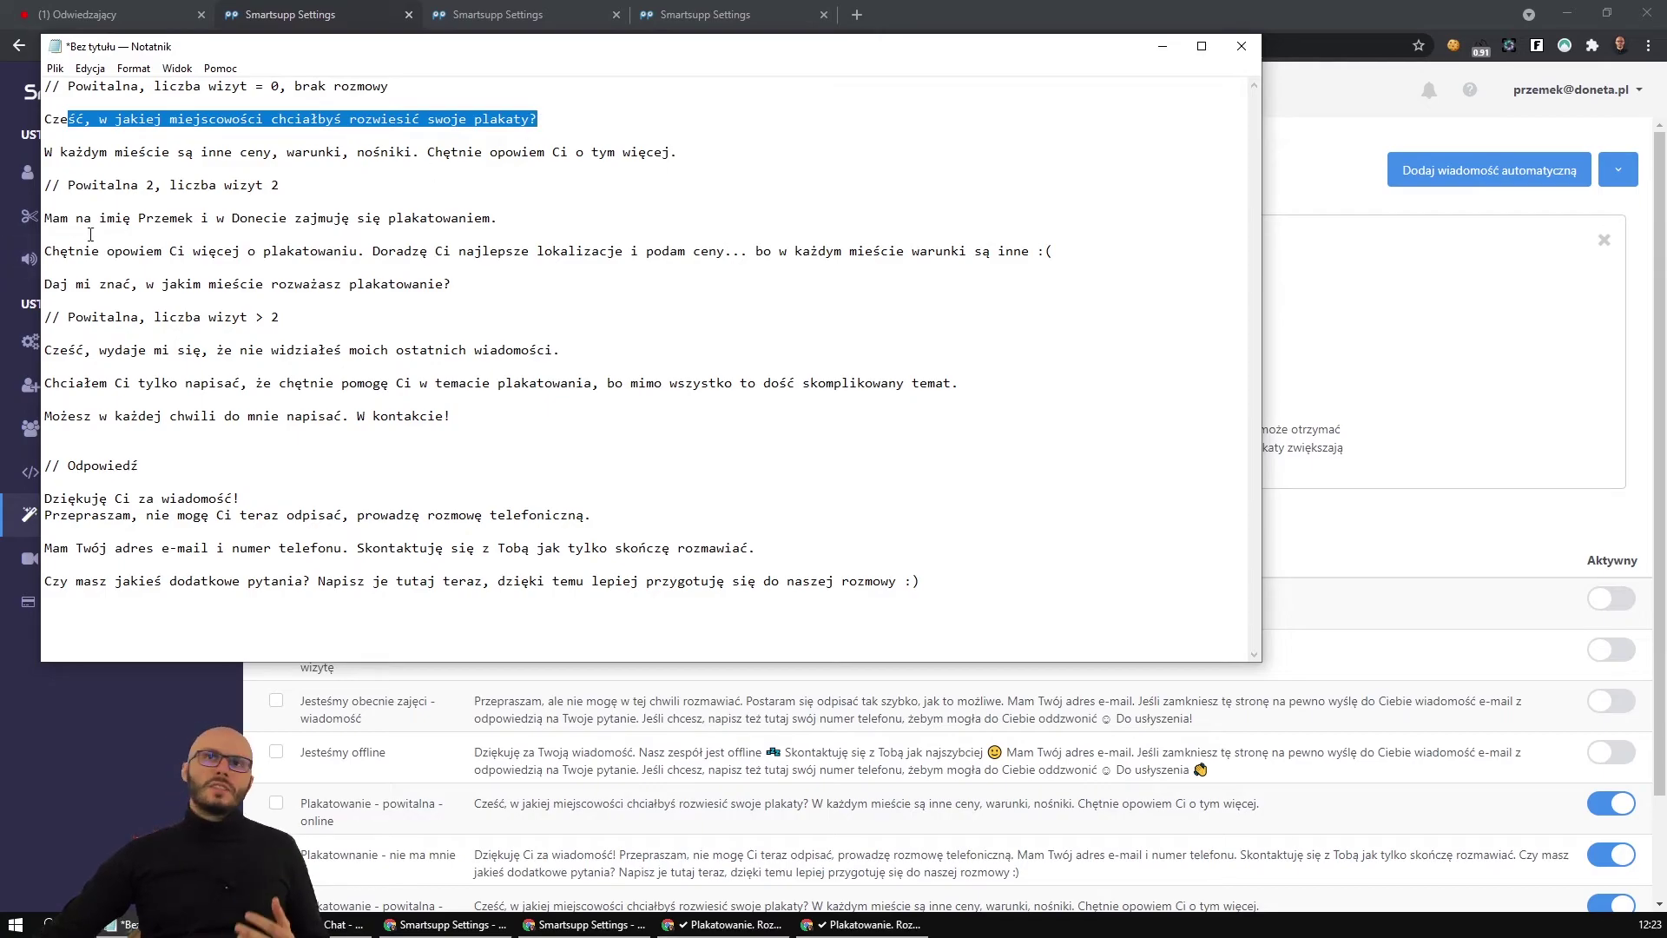
drag(52, 219, 482, 229)
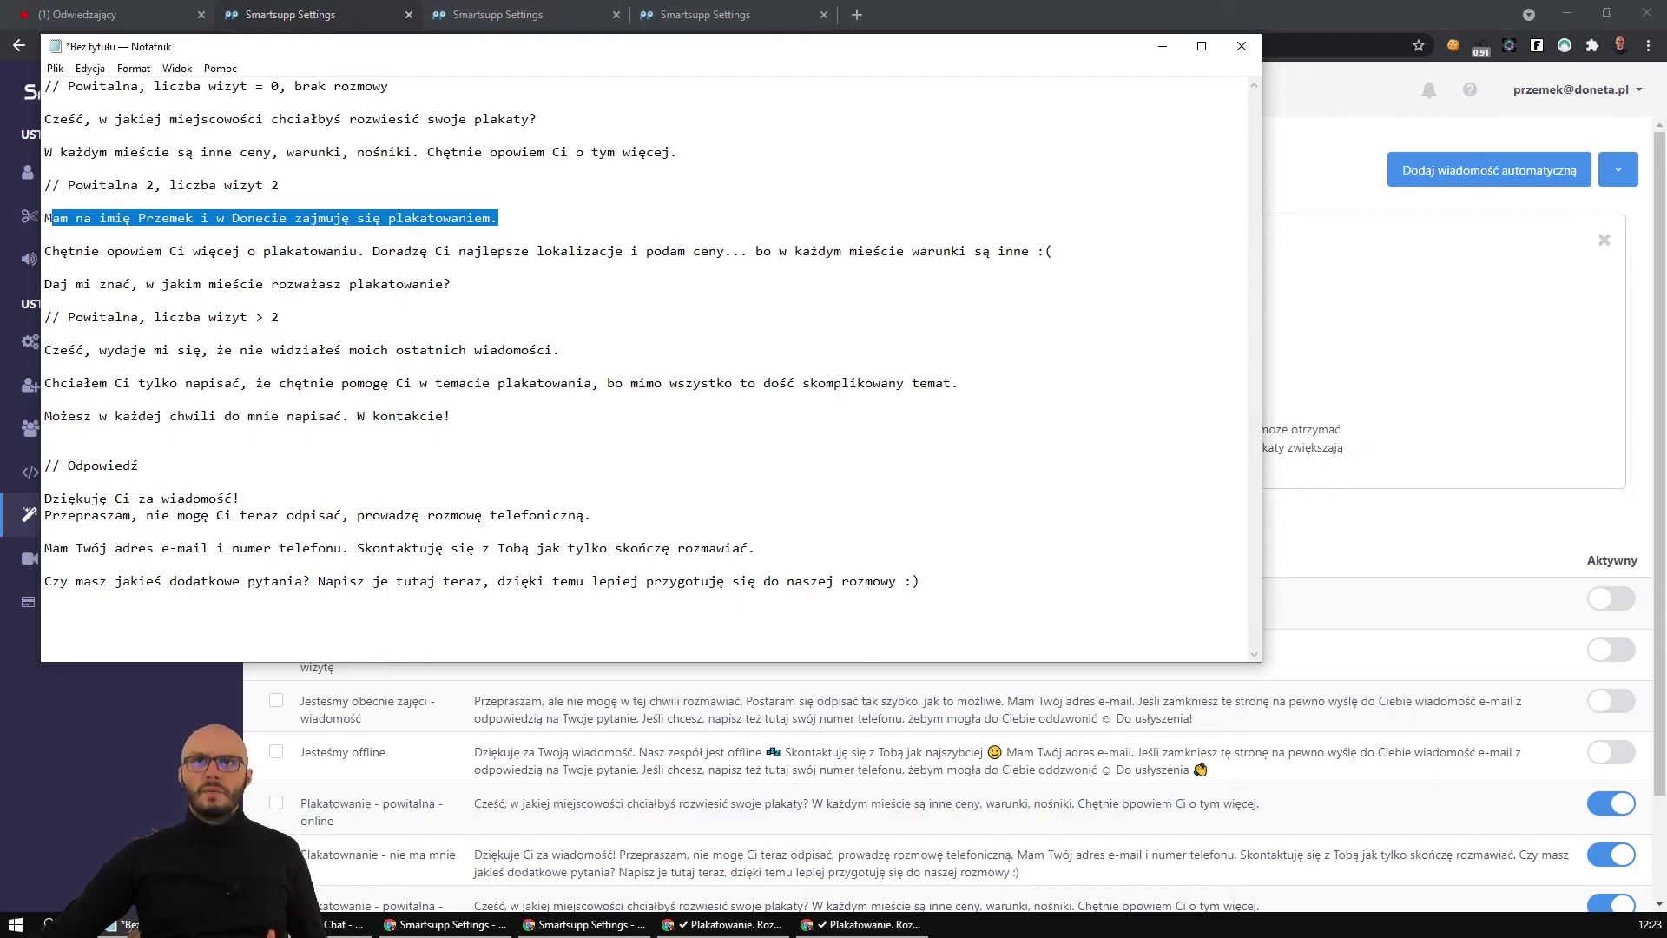
mouse_move(257, 319)
mouse_down()
mouse_move(48, 317)
mouse_move(286, 312)
mouse_up()
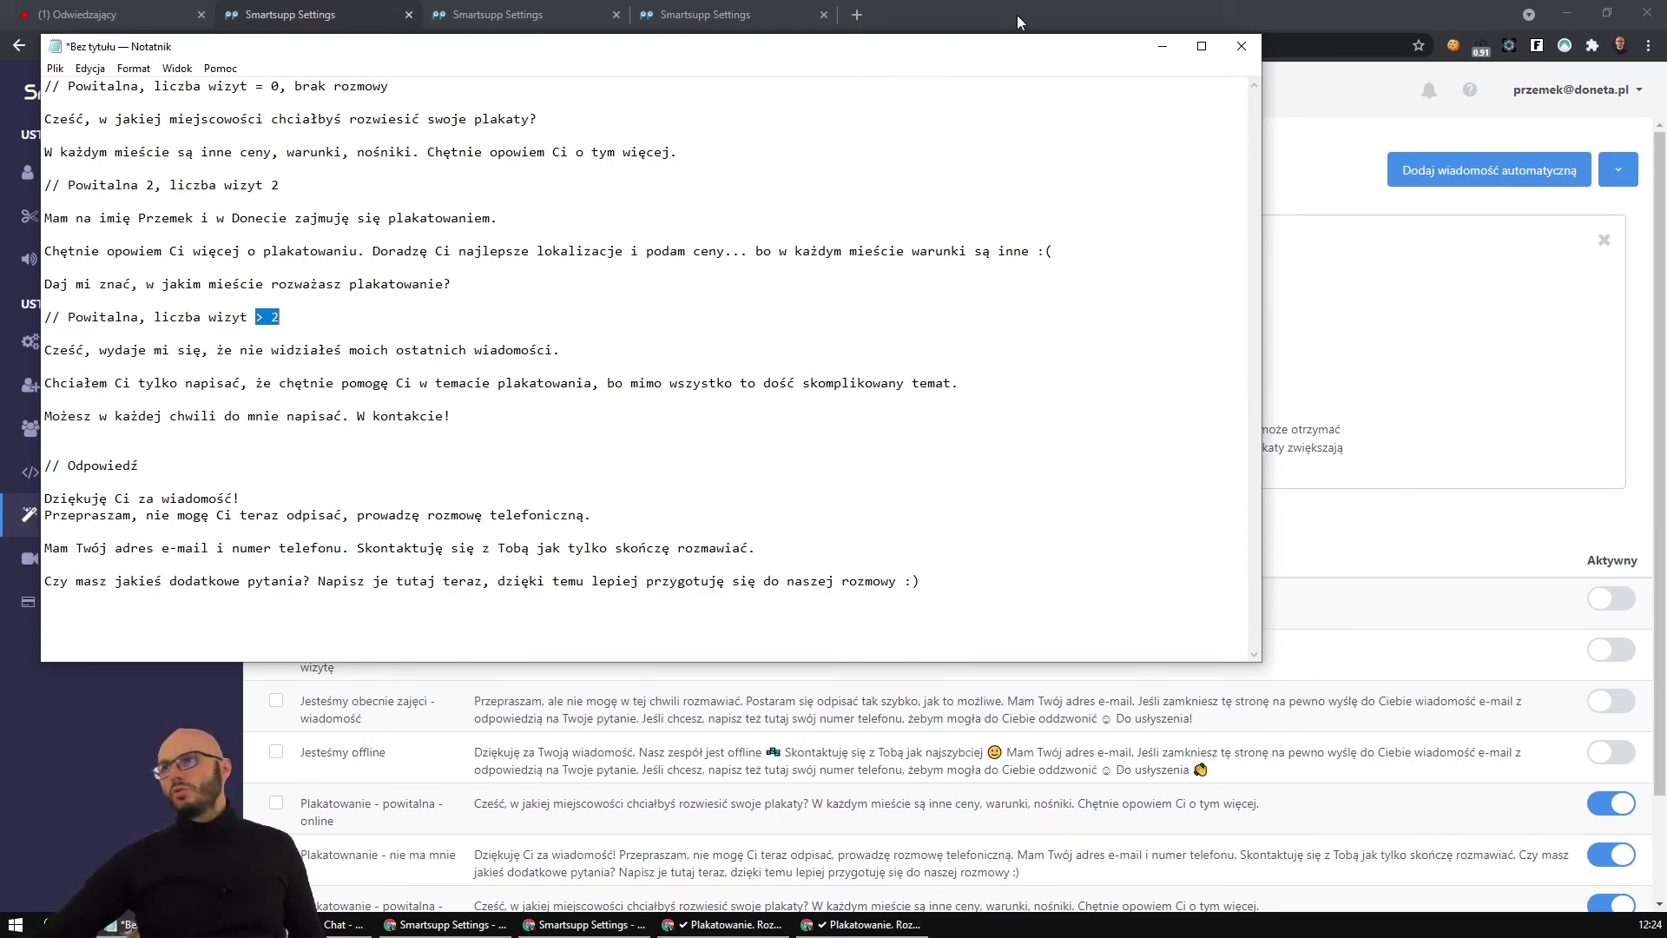
click(1327, 147)
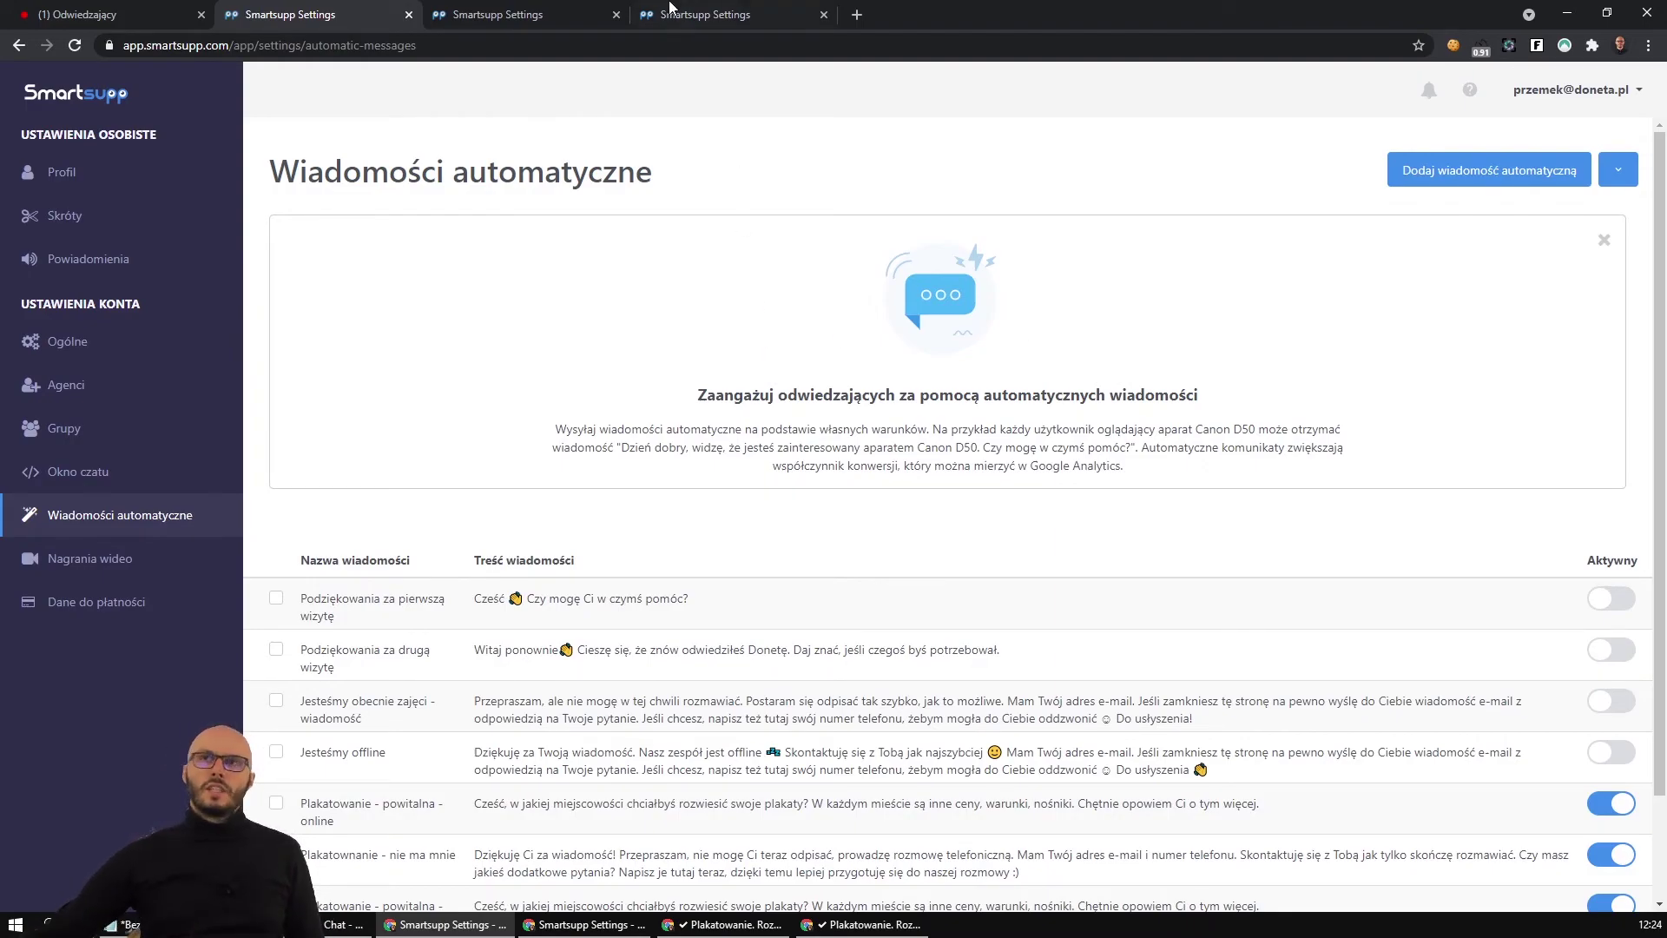
click(546, 9)
click(685, 9)
click(530, 11)
click(293, 8)
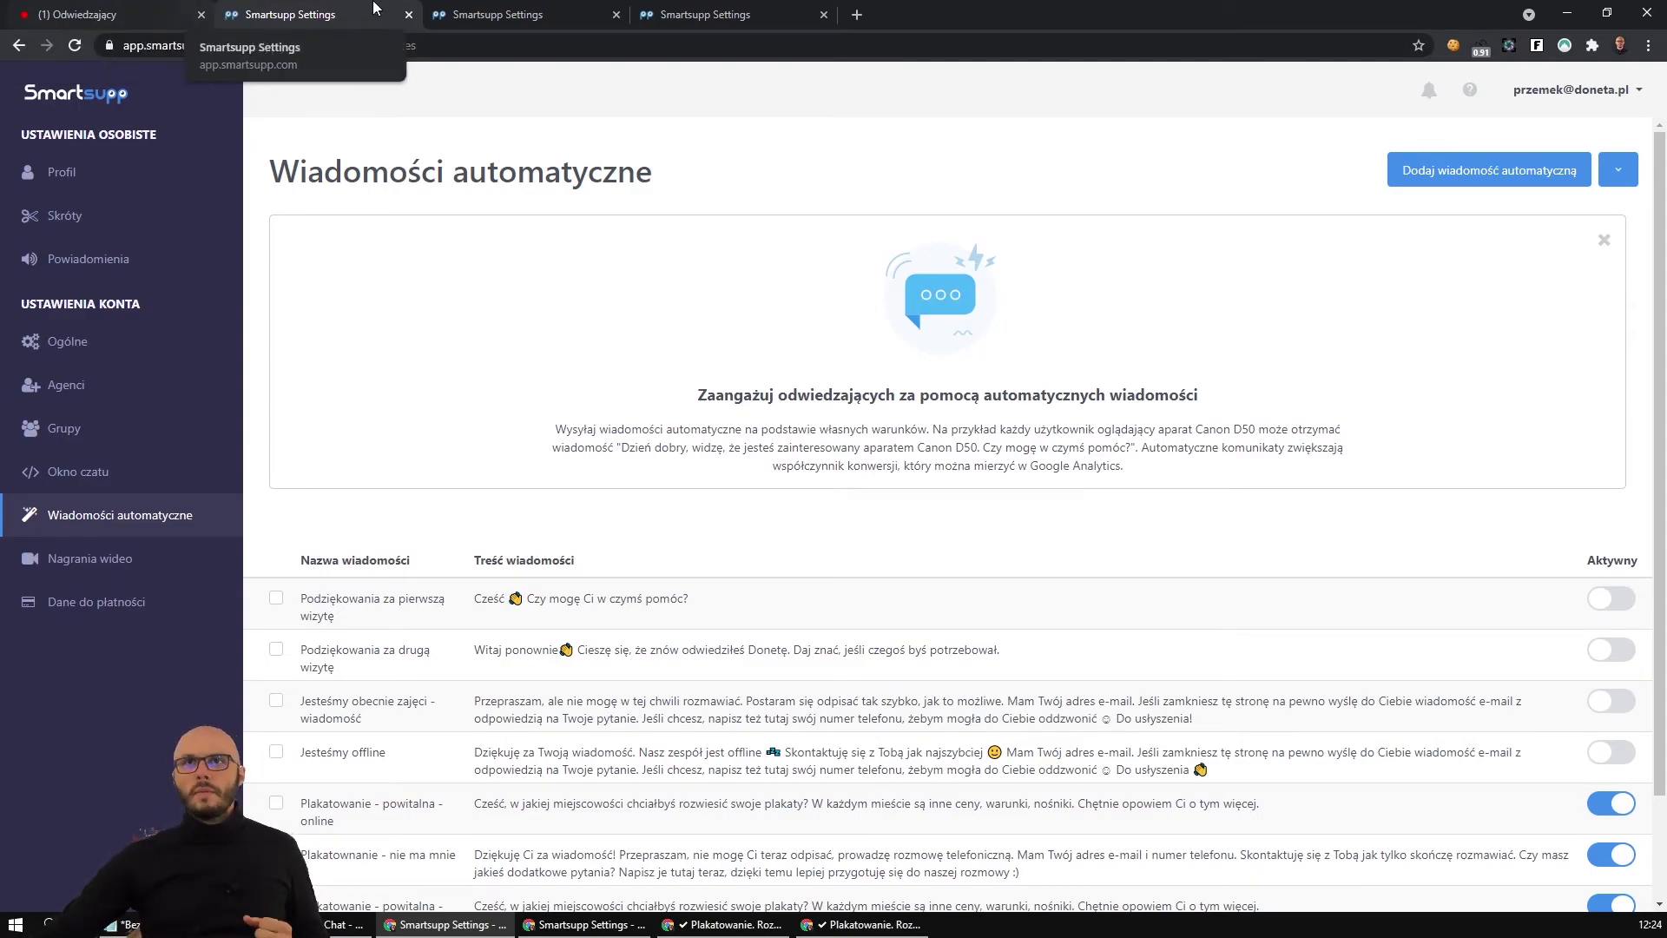
click(473, 15)
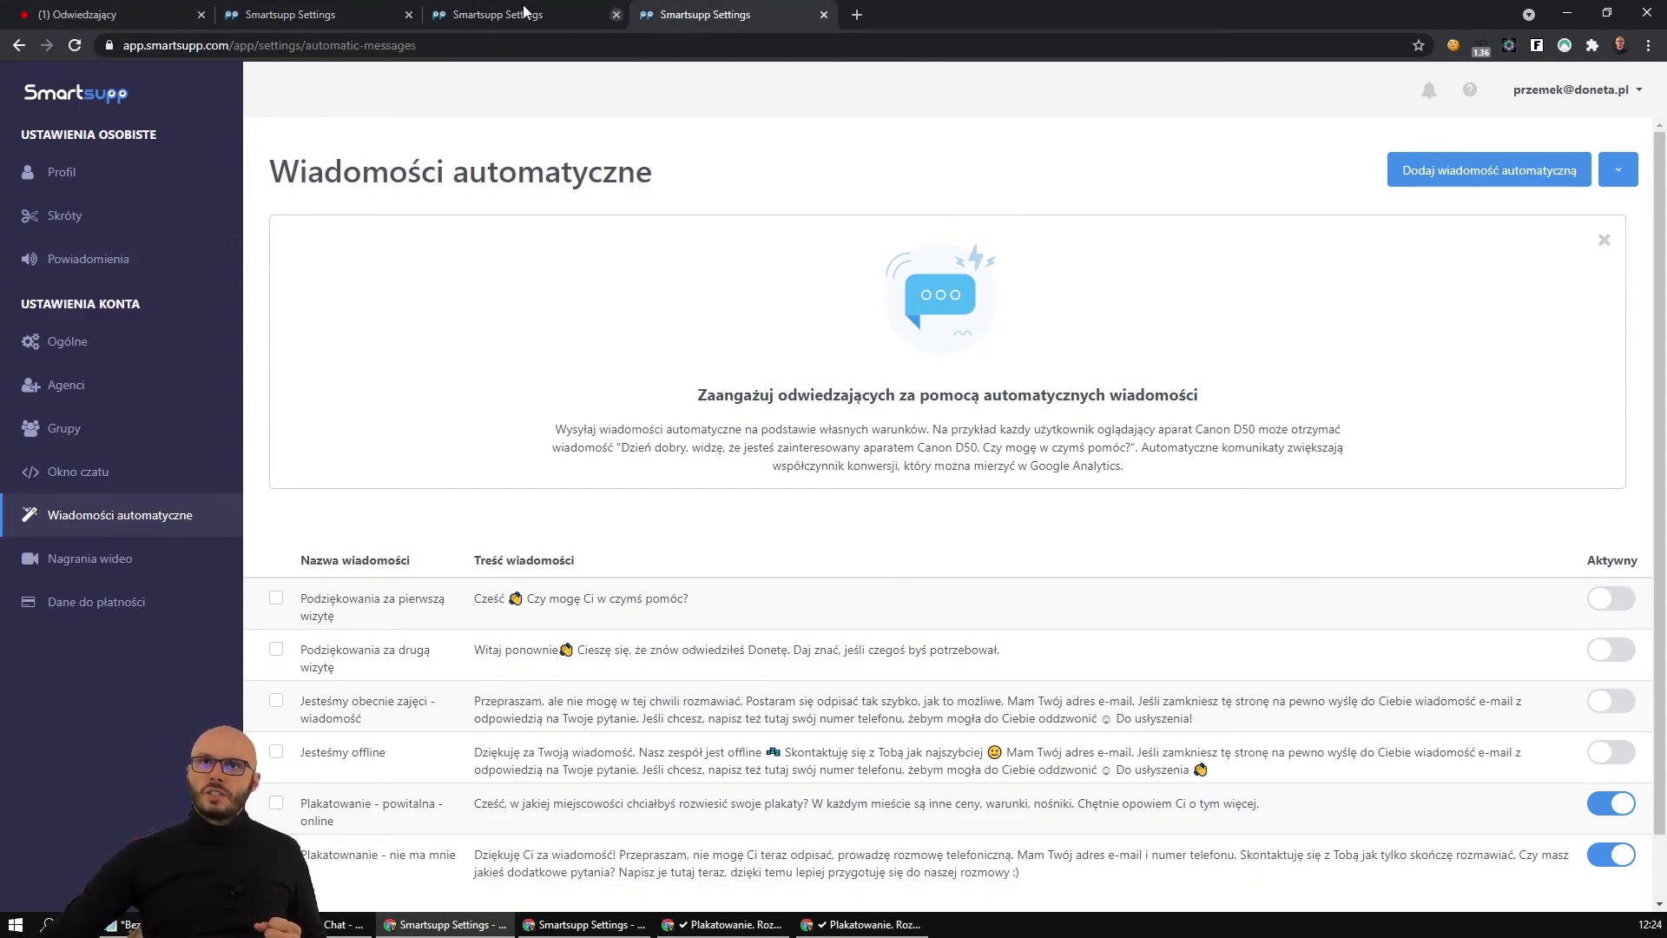
Refresh the visitor's details and move the incognito visitor to the KOLPORTAŻ ULOTEK page.
click(87, 15)
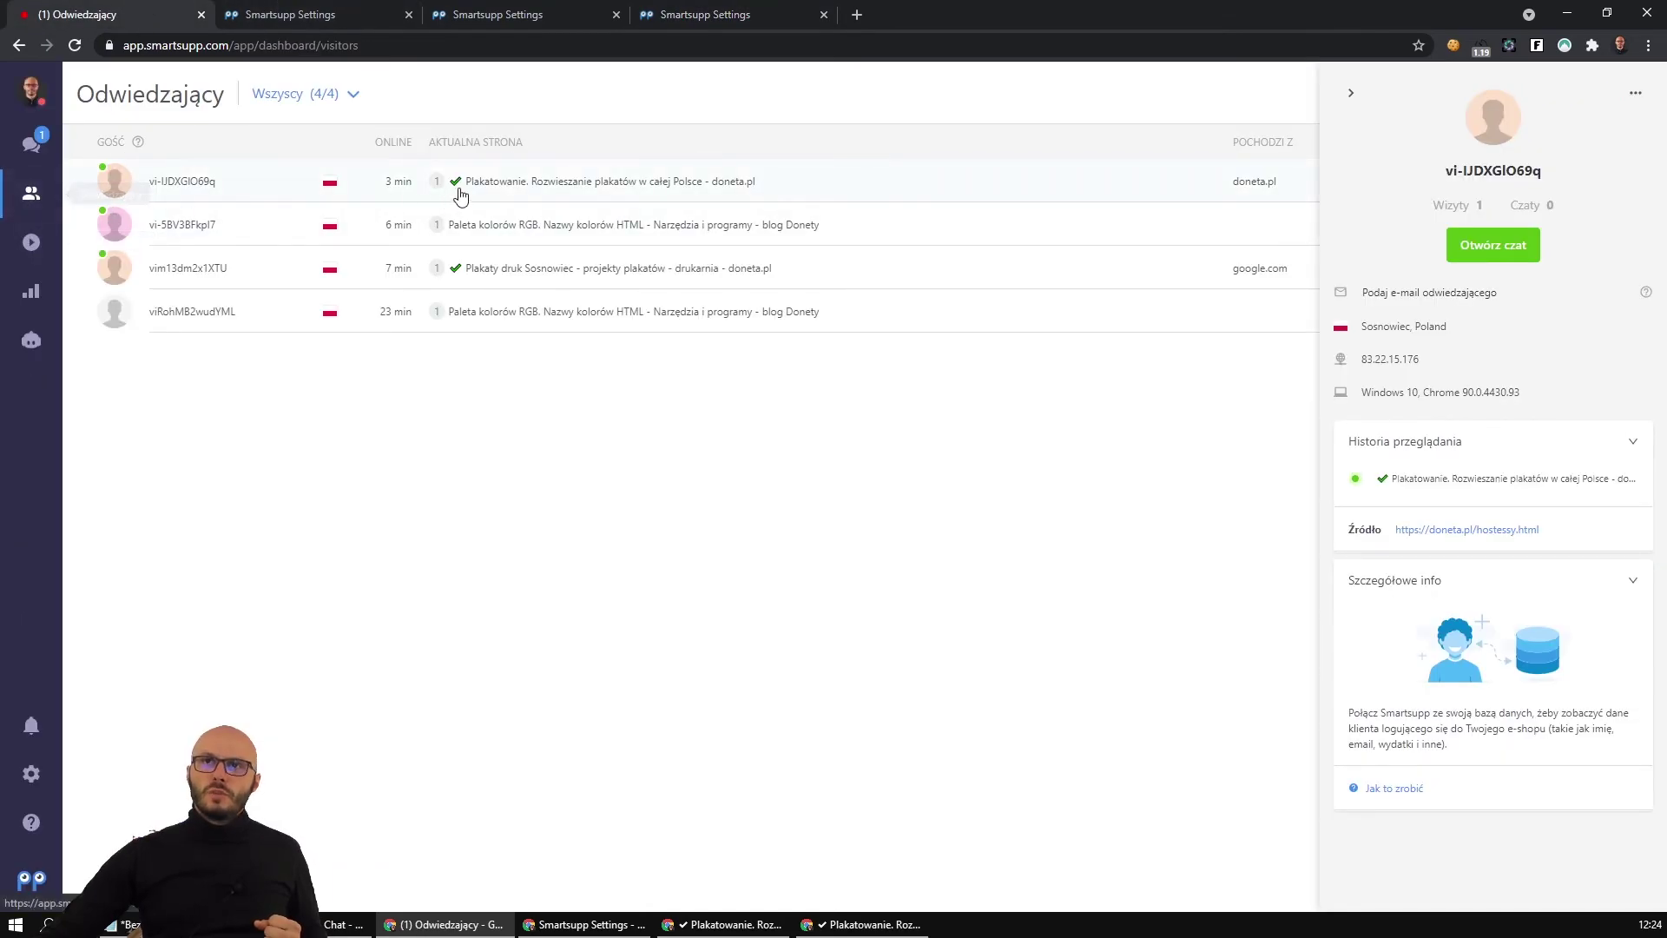
click(535, 185)
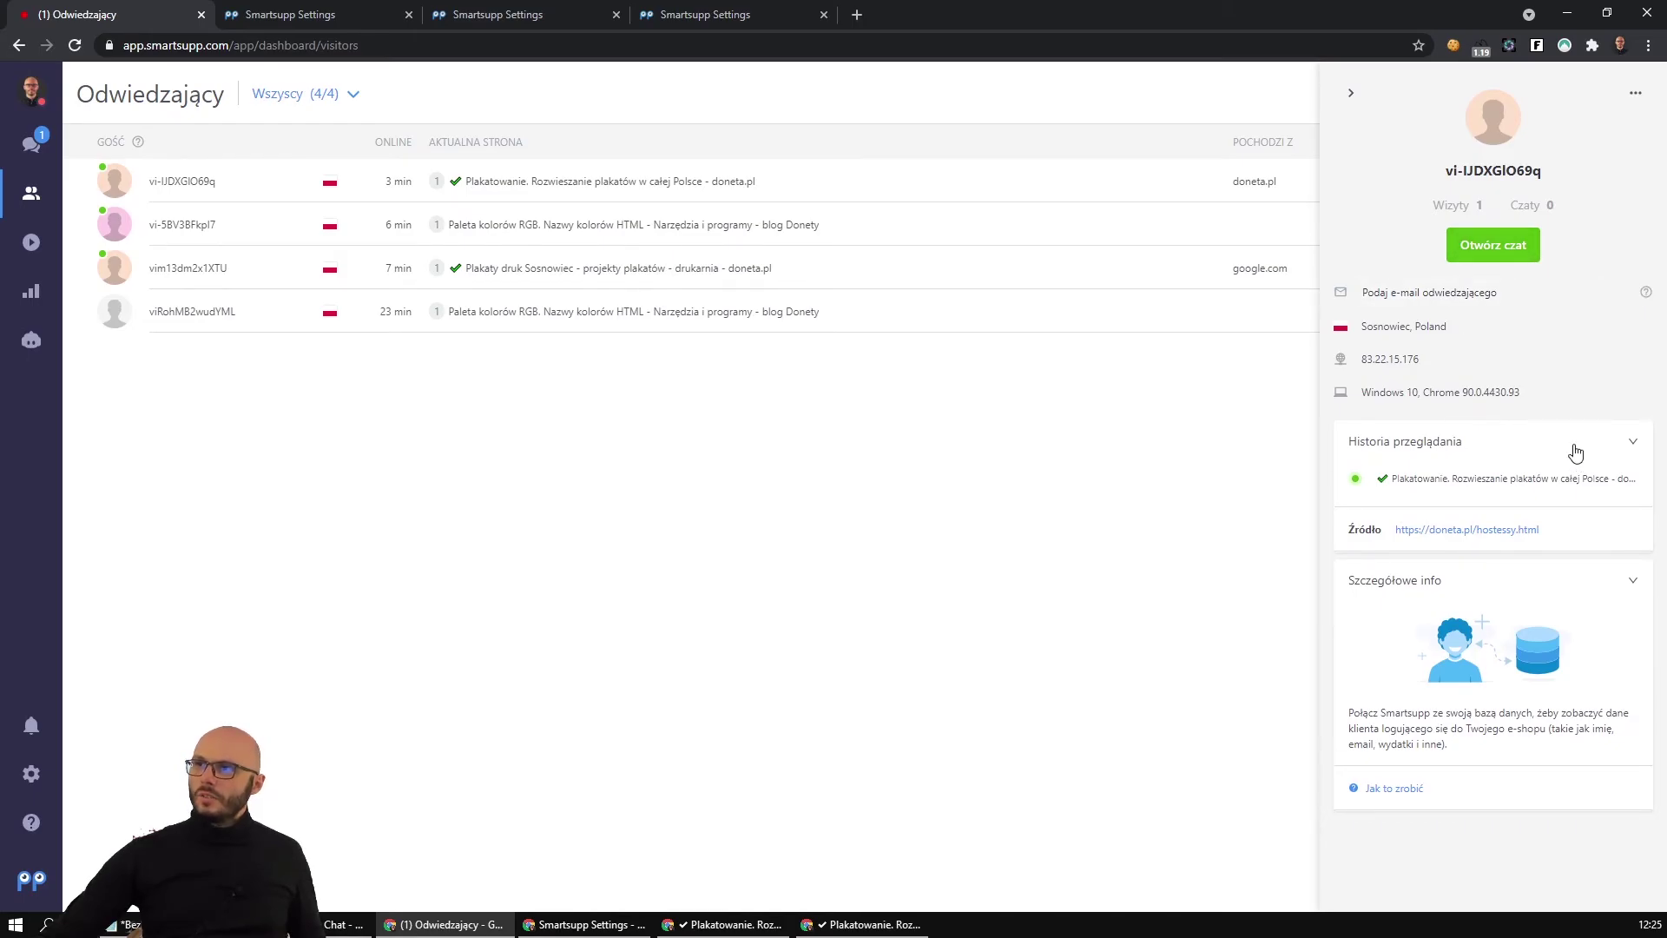
click(875, 924)
mouse_move(1286, 143)
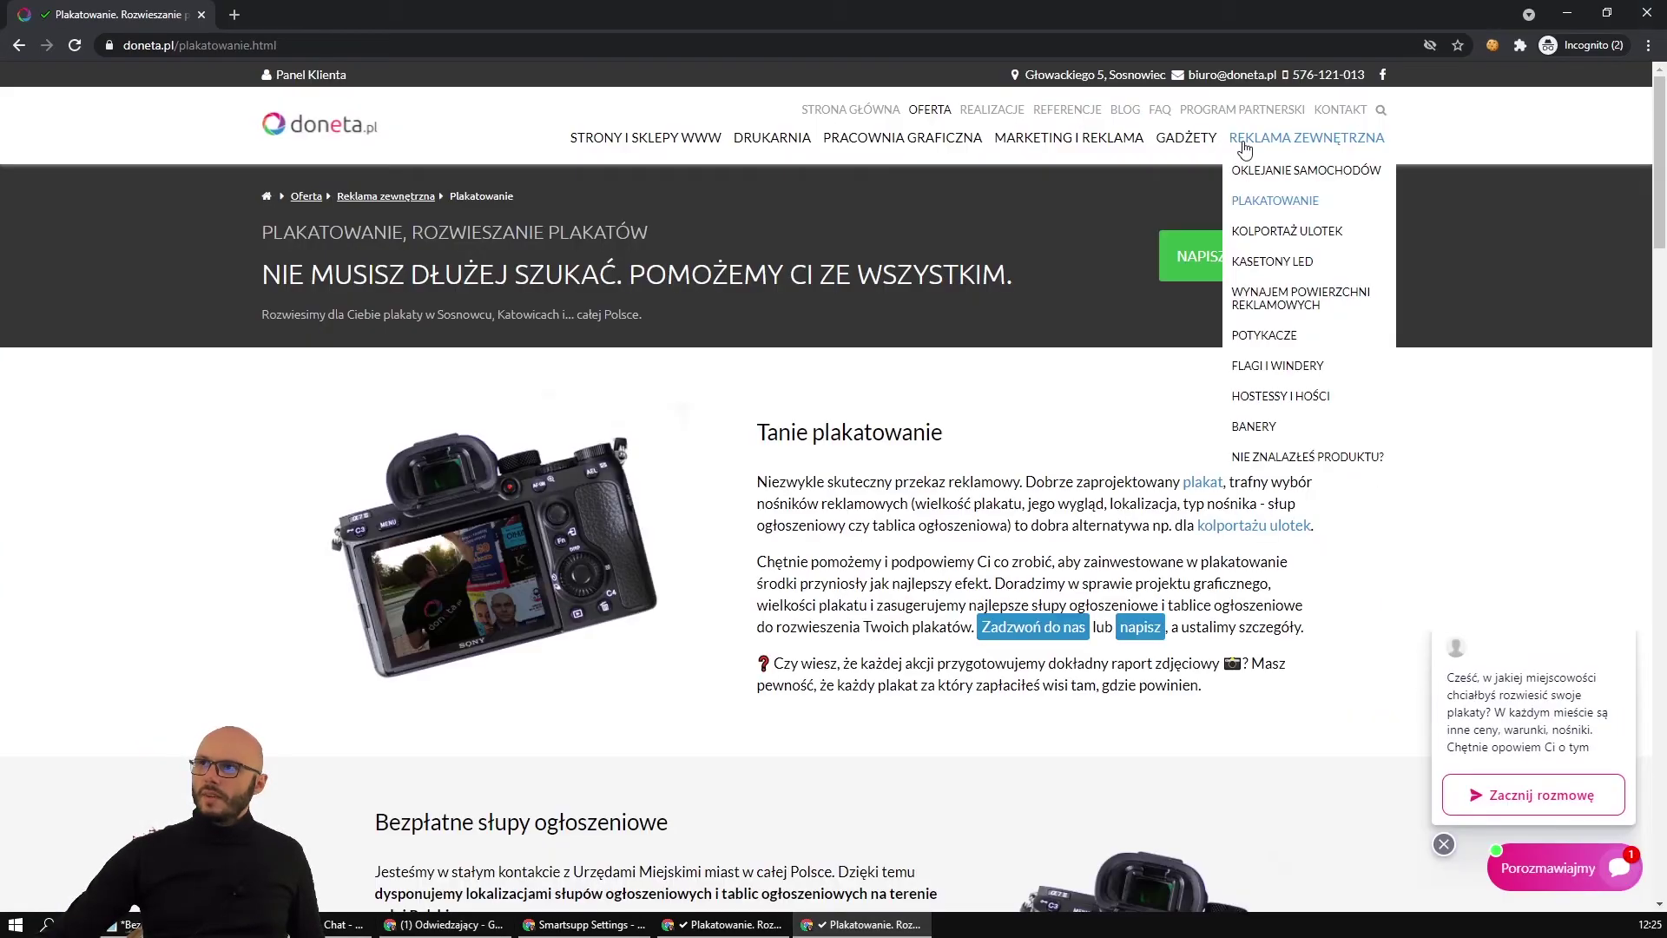
click(1275, 233)
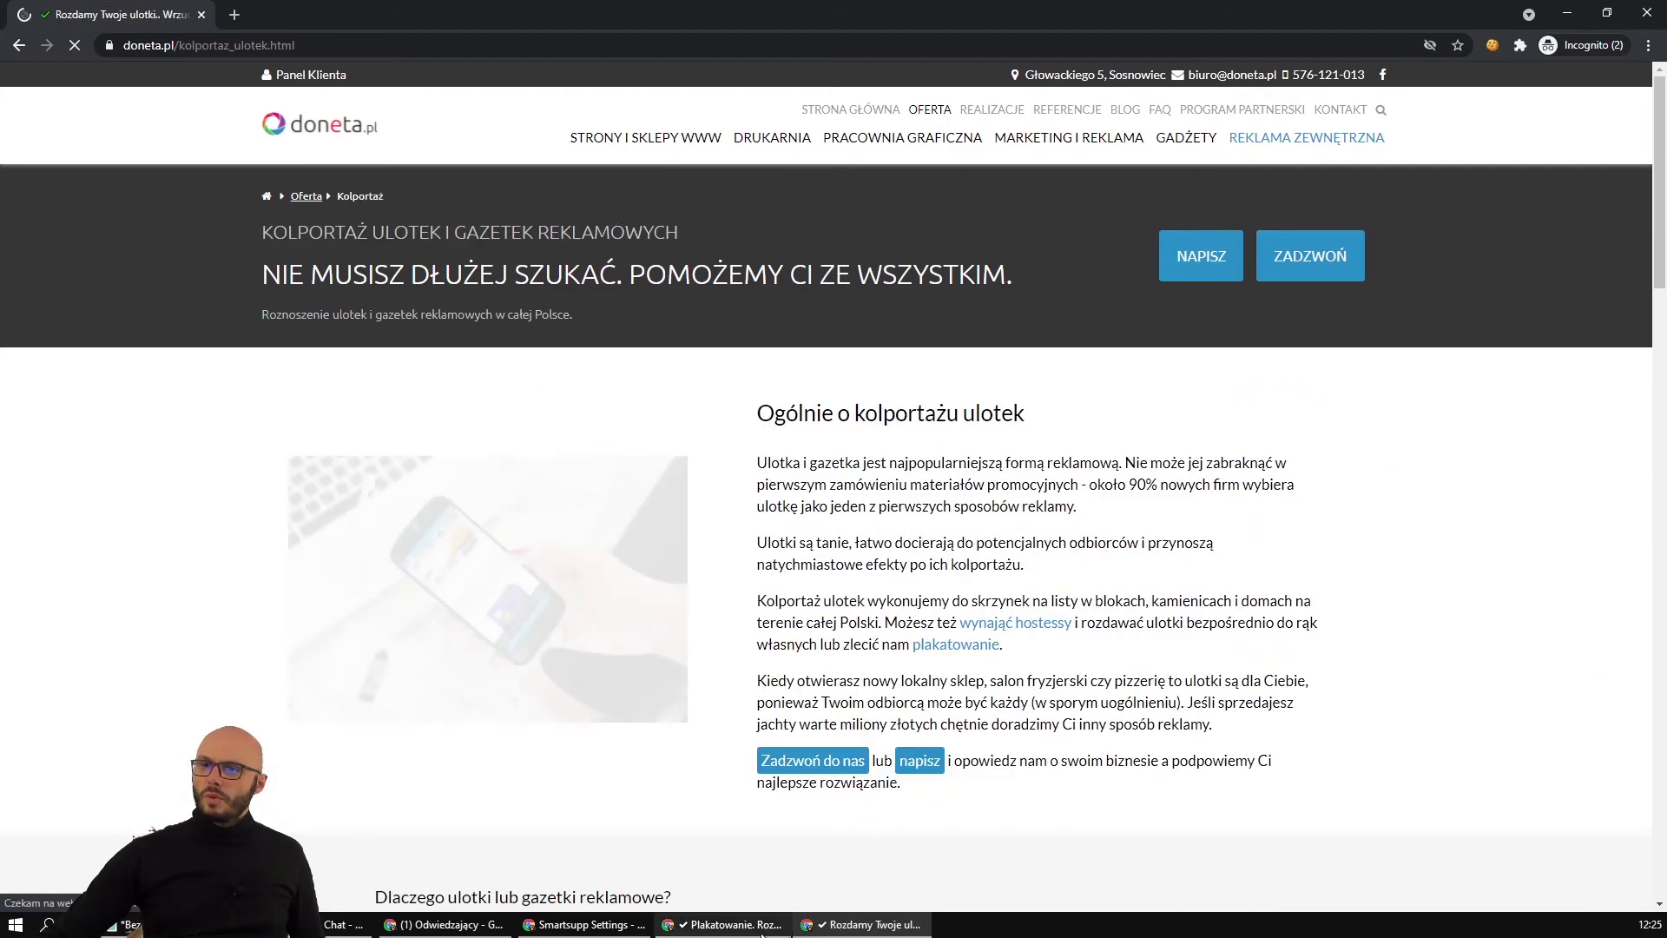
key(alt+Tab)
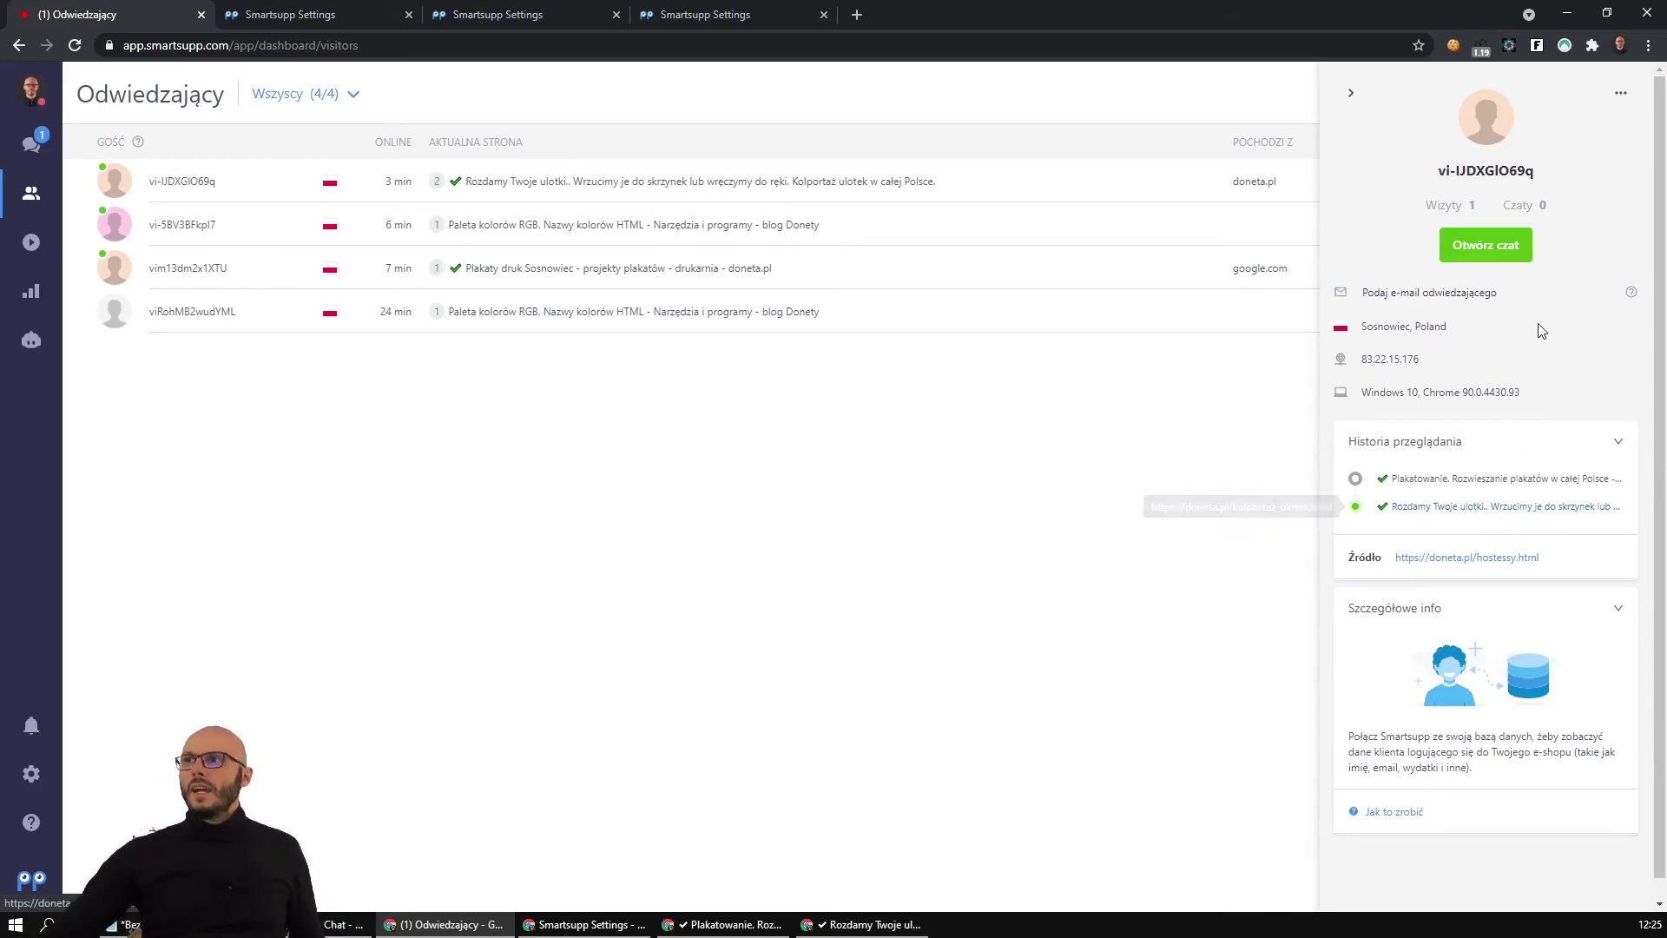
Open a chat with the visitor and send a greeting offering to discuss plakatowanie or kolportaż ulotek.
click(1476, 245)
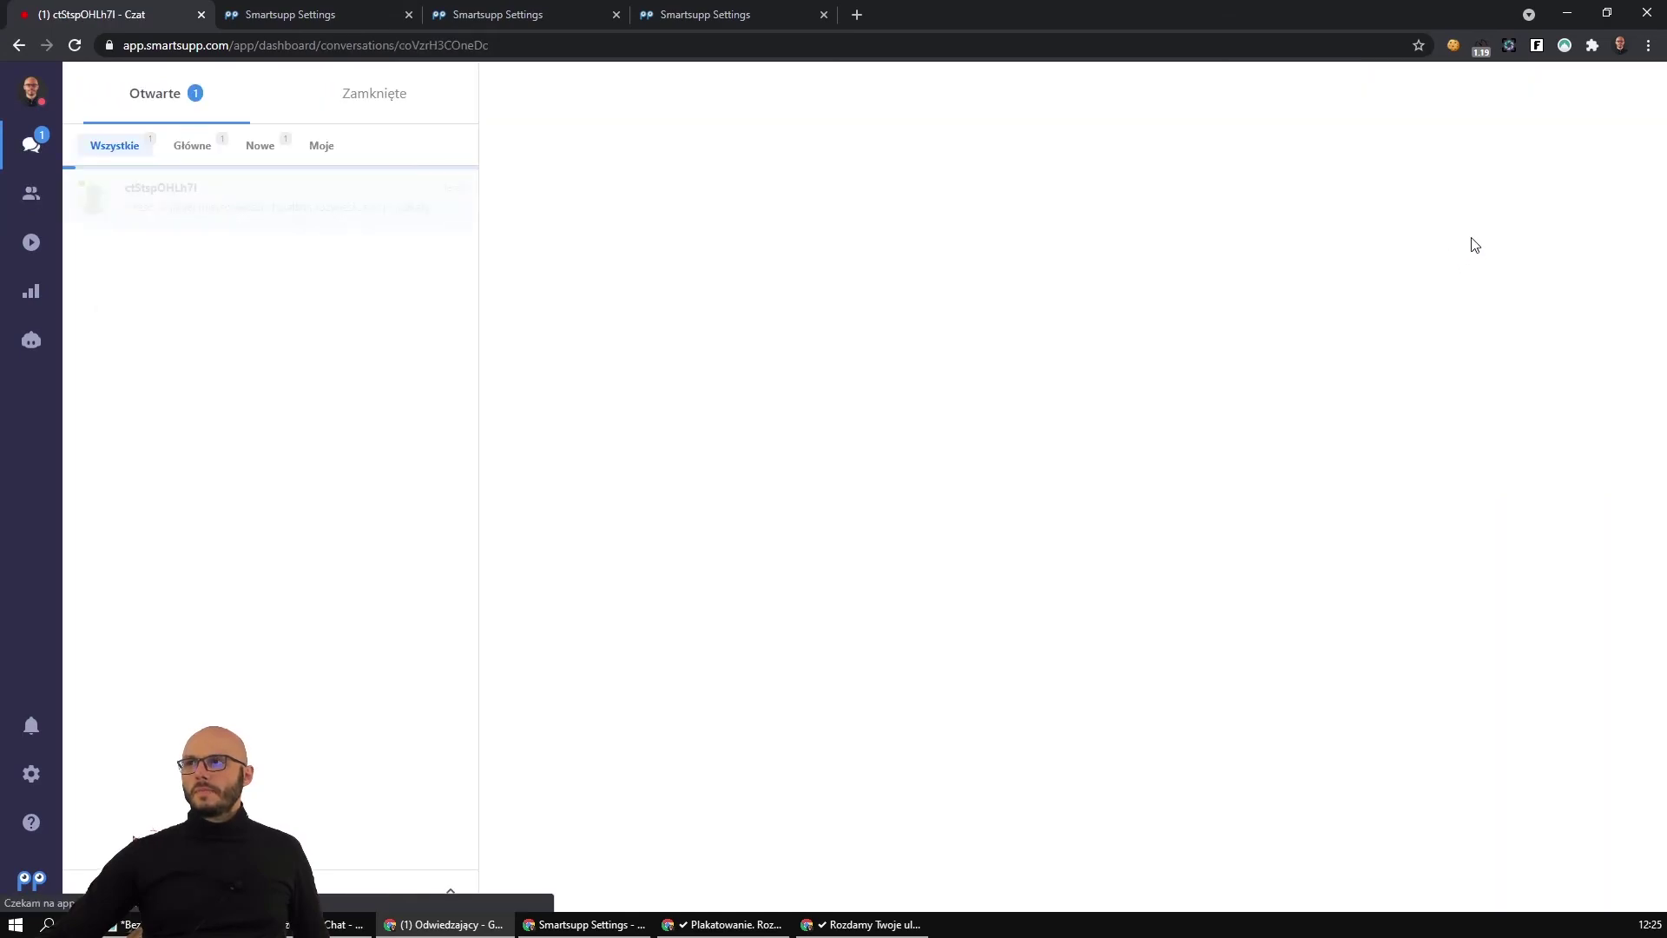
click(751, 820)
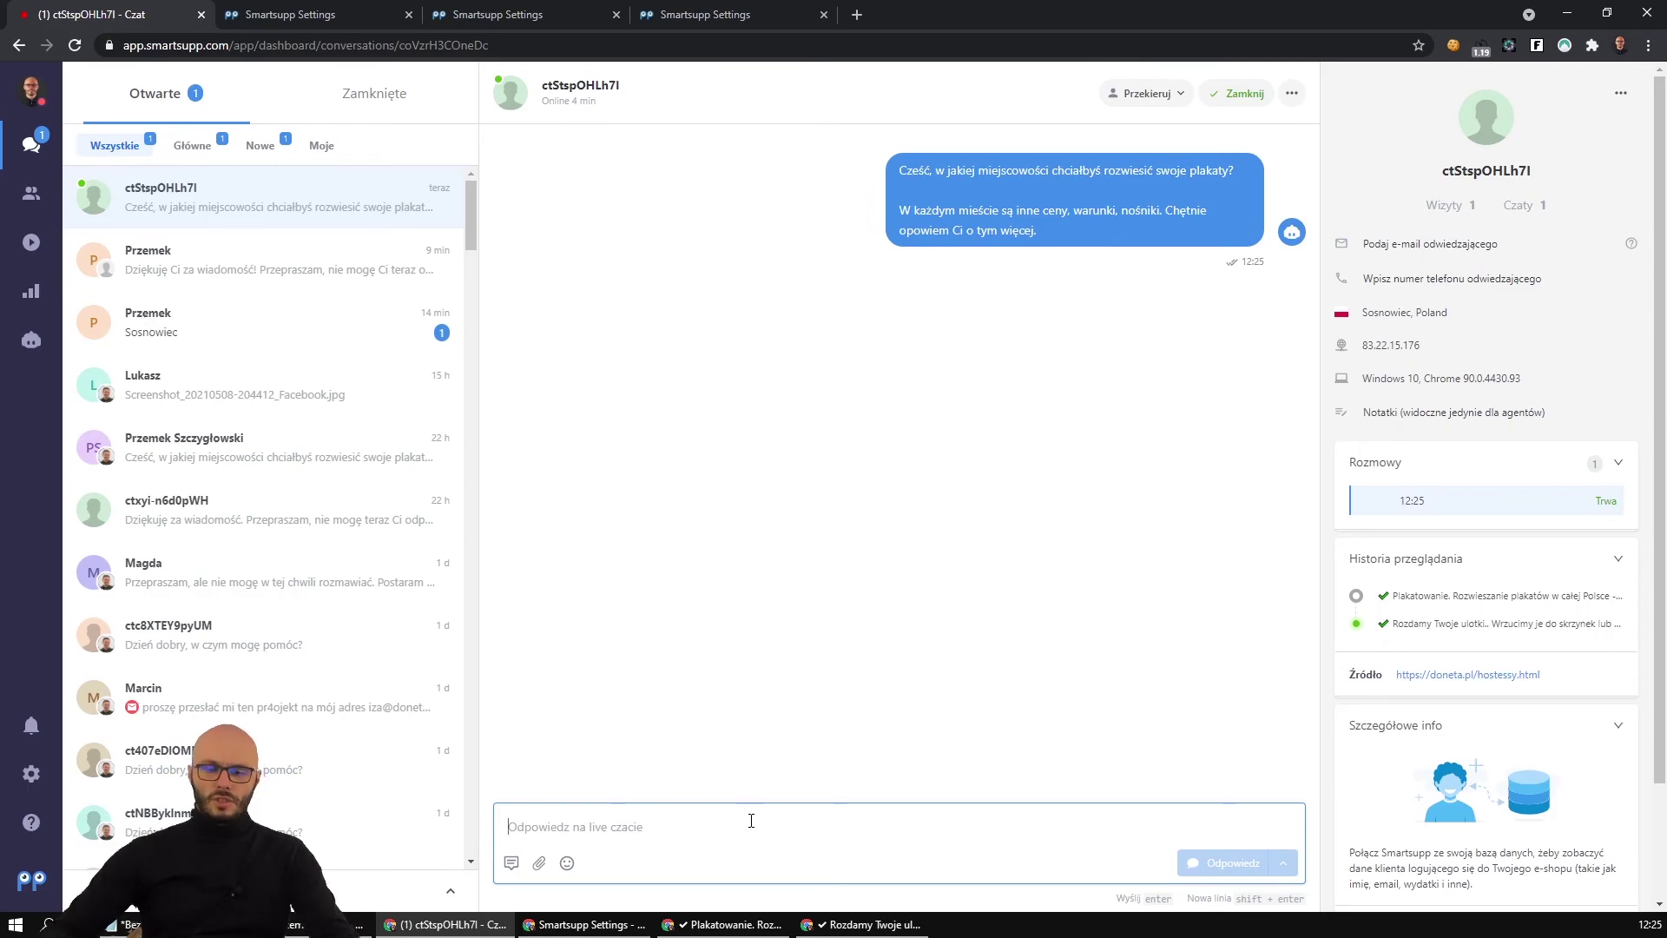
text(Cześć! Widzę, że interesuje Cię plakatowanie, a może i kolportaż ulotek. Czy chciałbyś ze mną o tym porozmawiać?)
key(Return)
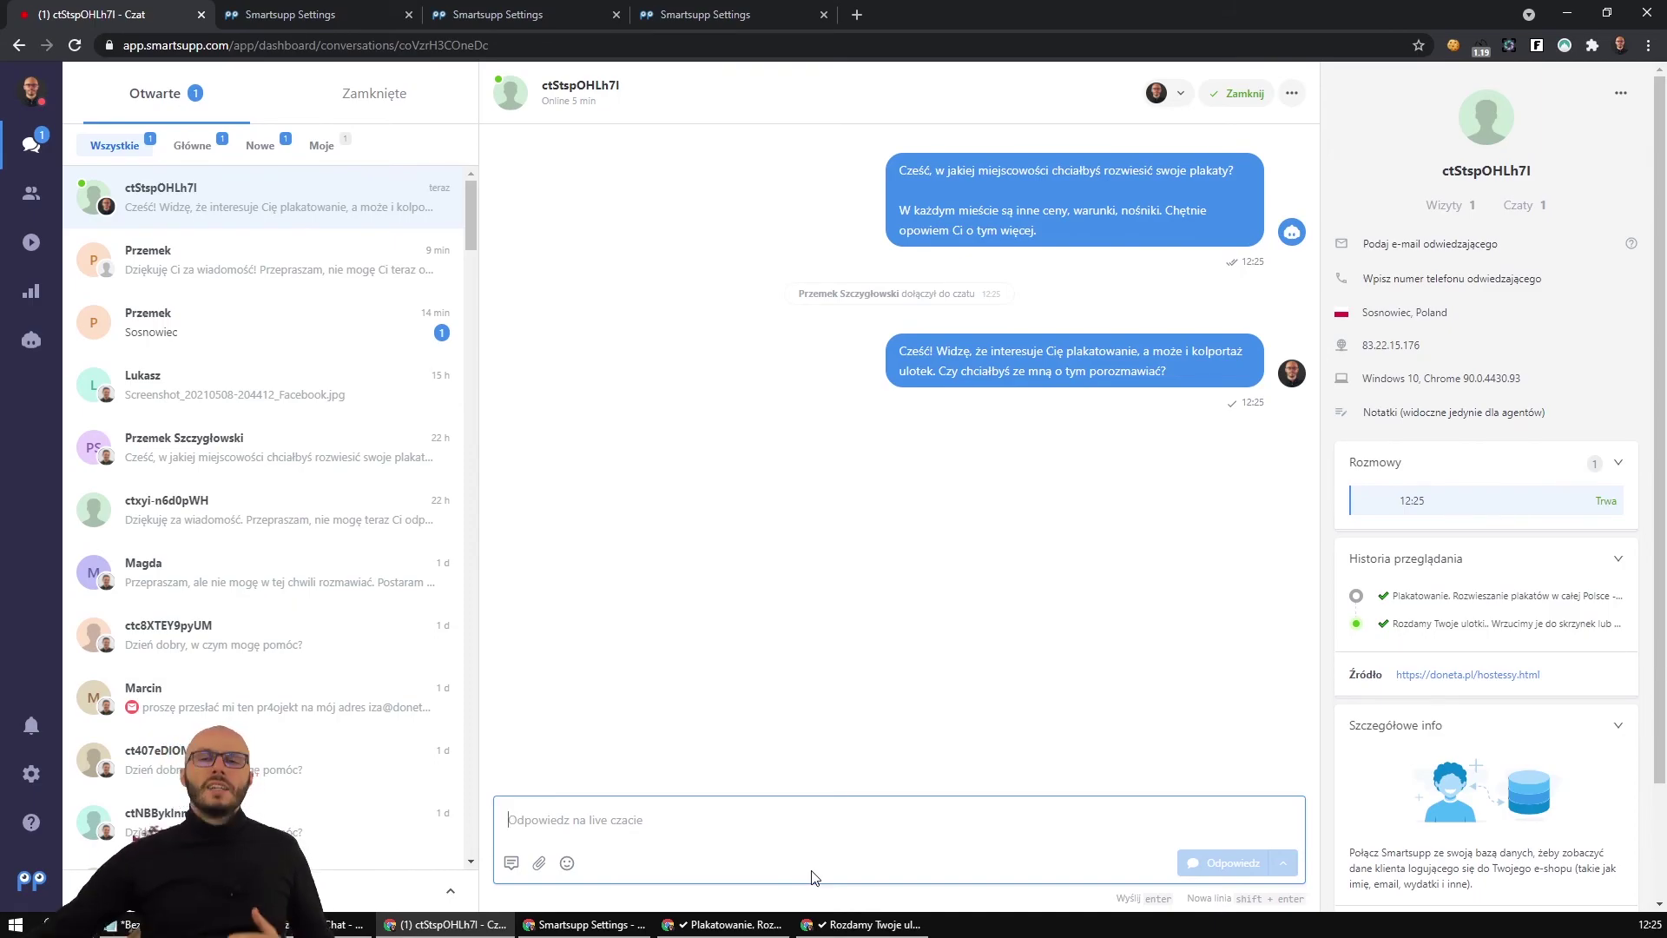
mouse_move(861, 927)
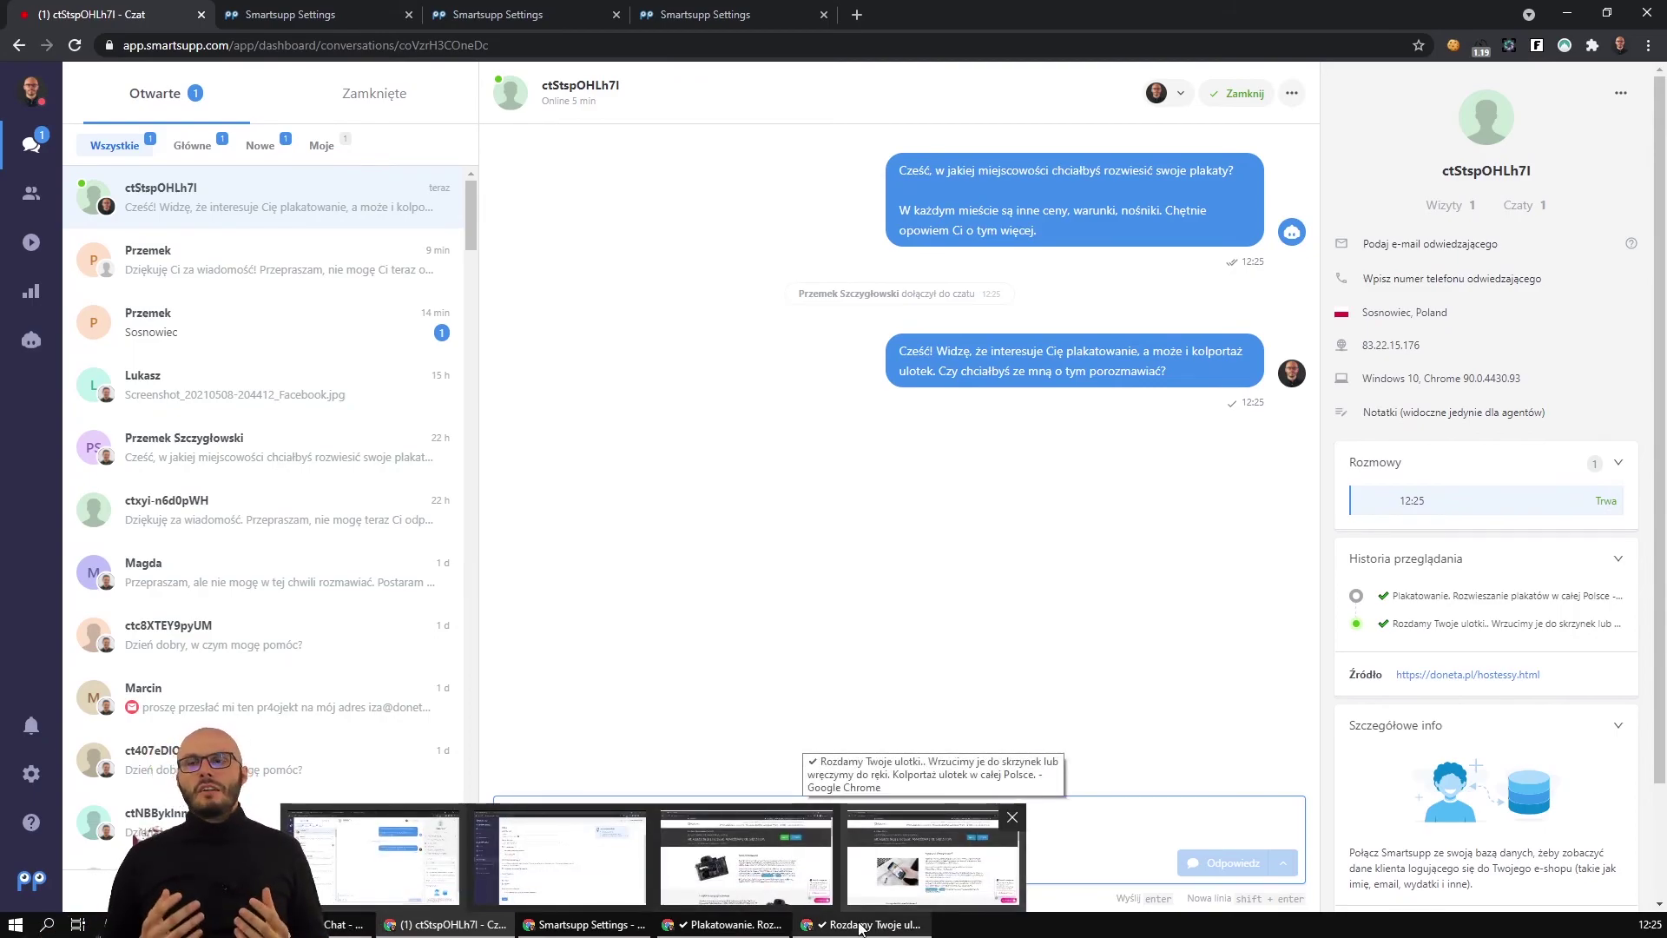
click(862, 928)
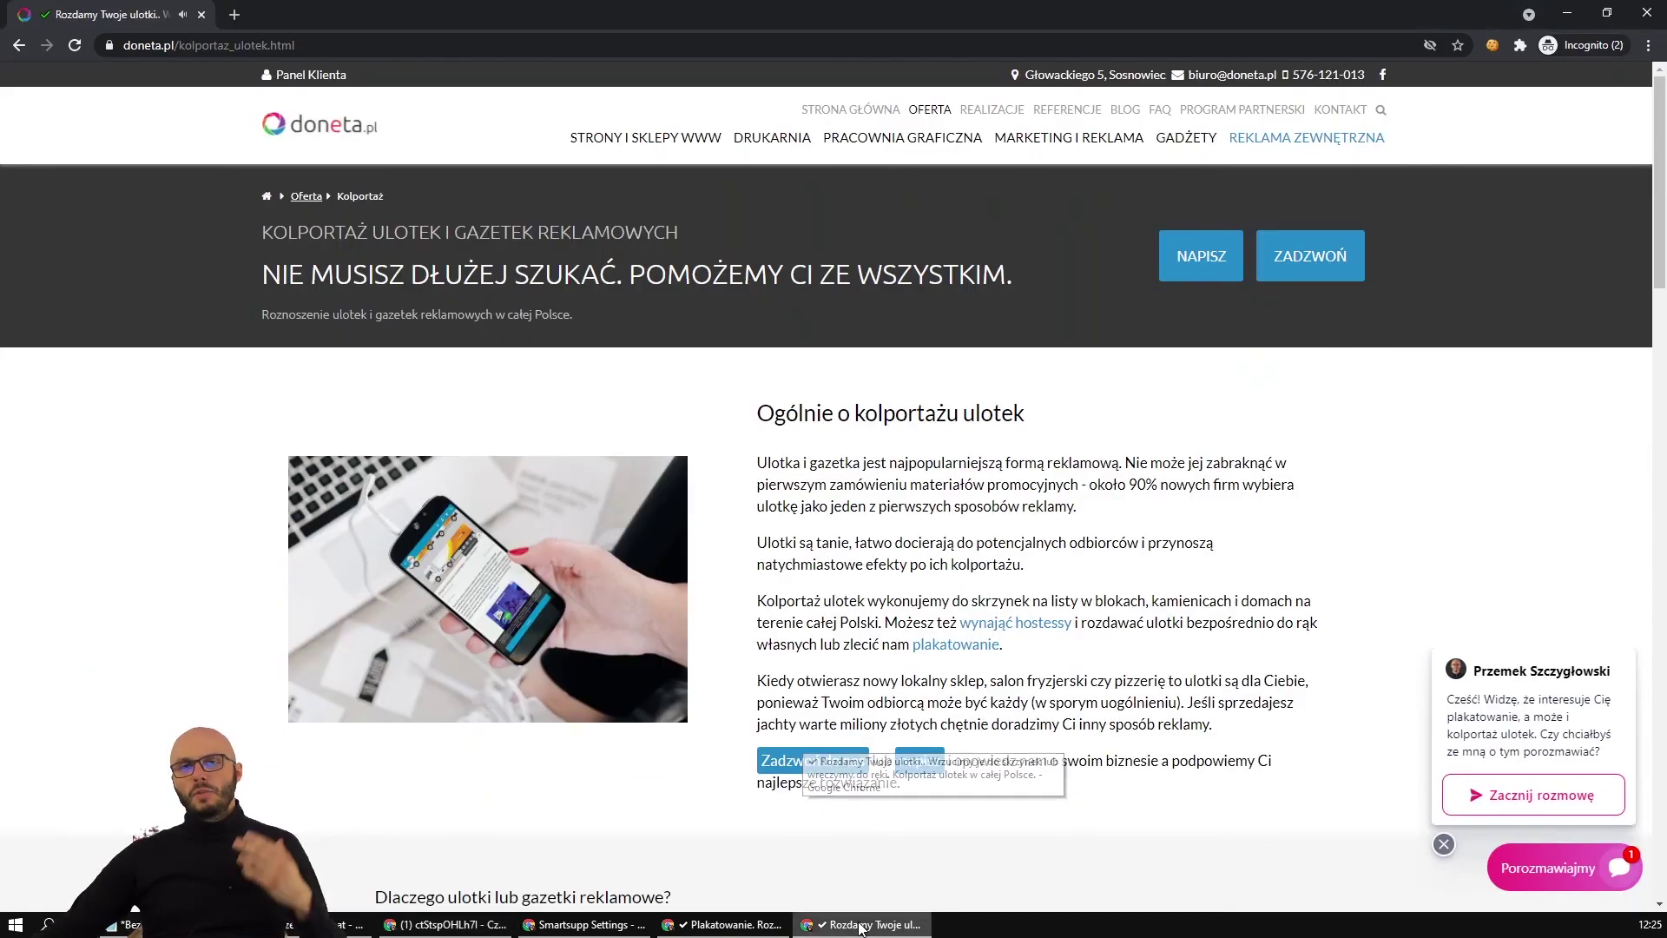